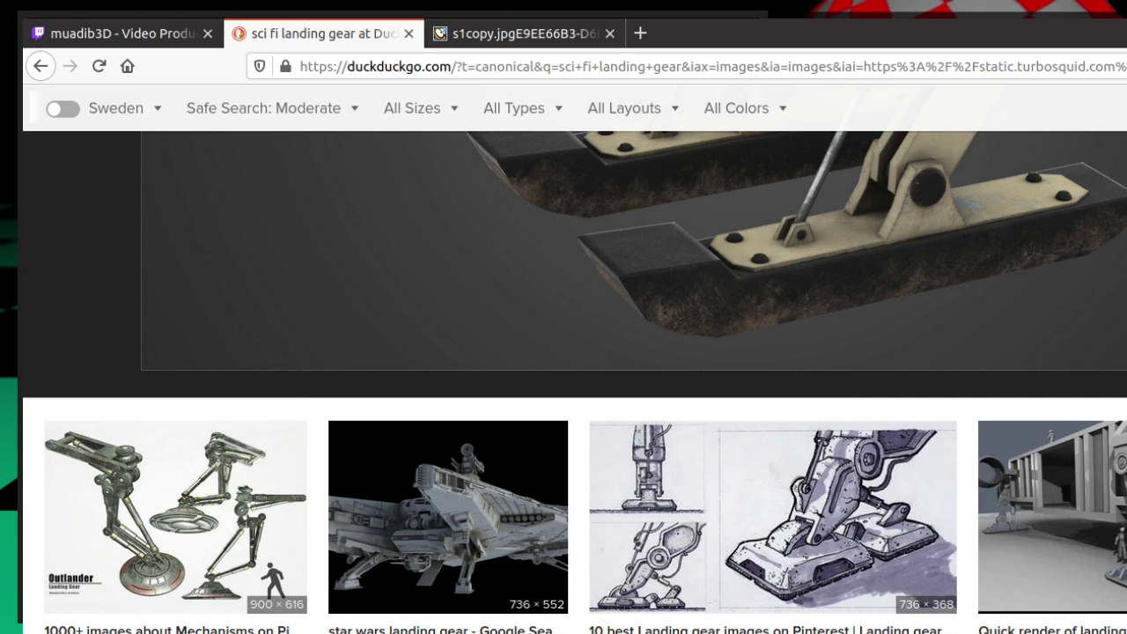
# Browse the sci fi landing gear image results for reference designs of legs and feet
pyautogui.scroll(5, 575, 382)
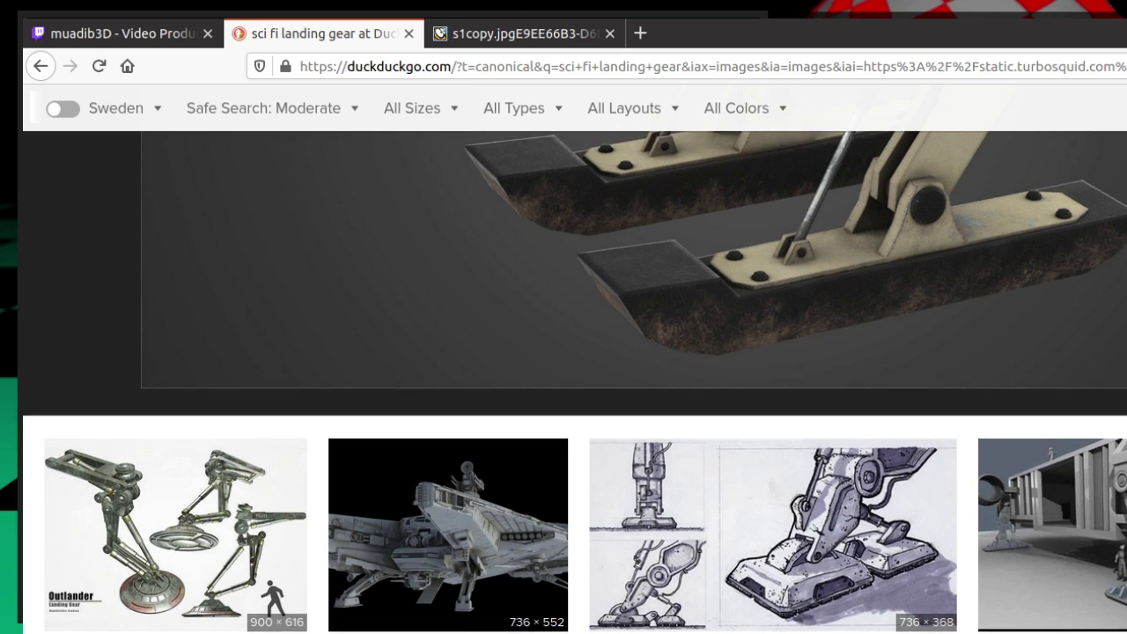
pyautogui.press('super+Down')
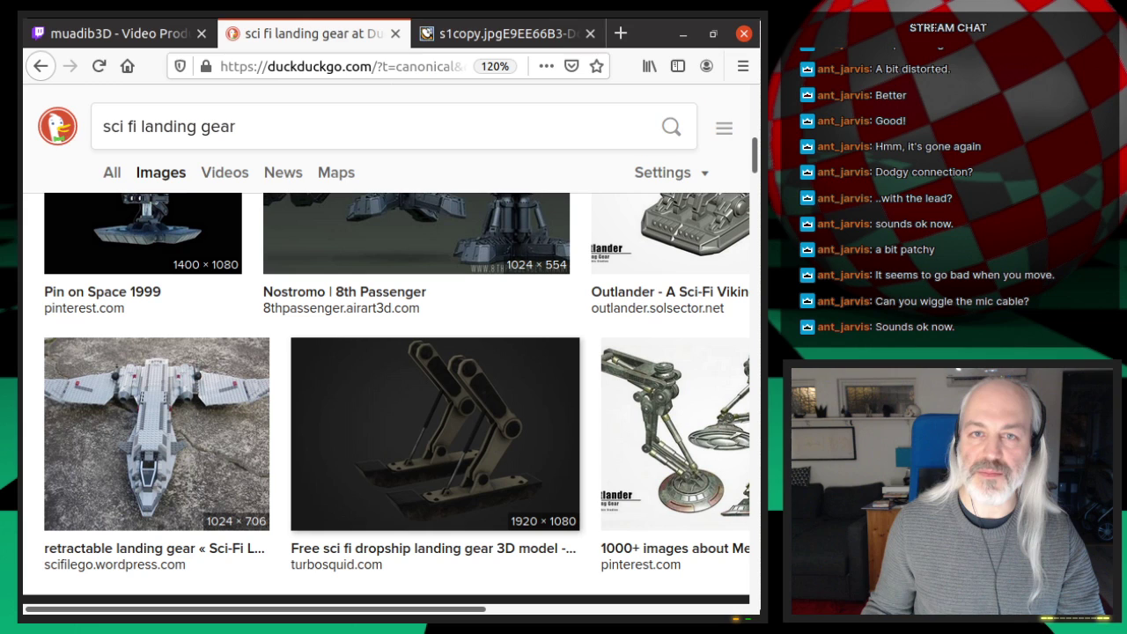
pyautogui.scroll(5, 405, 455)
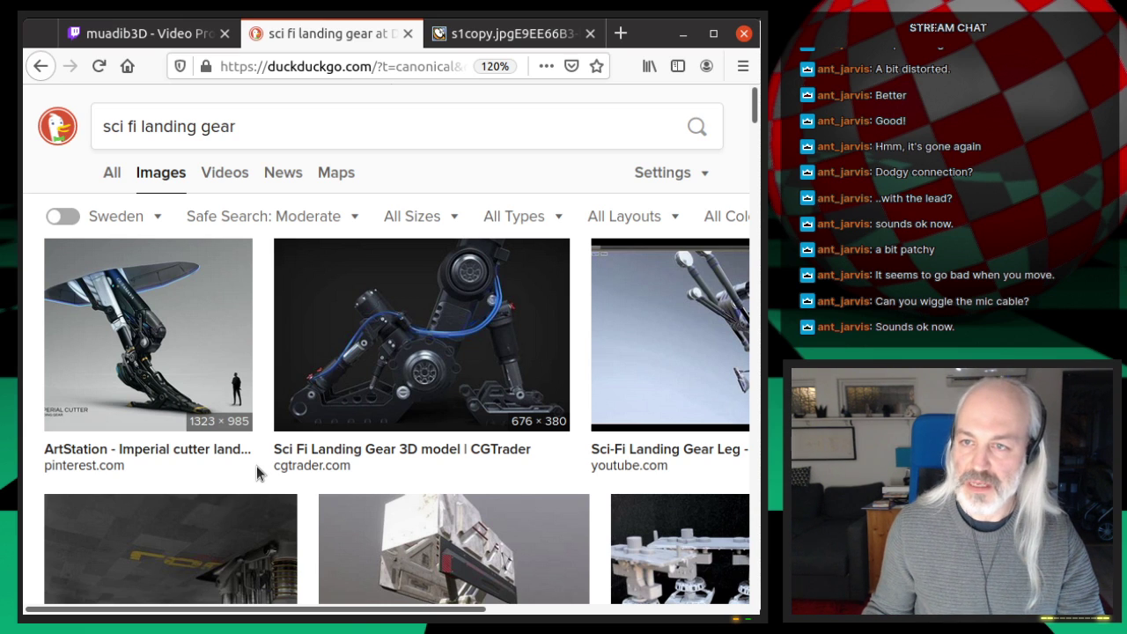
pyautogui.scroll(-5, 756, 185)
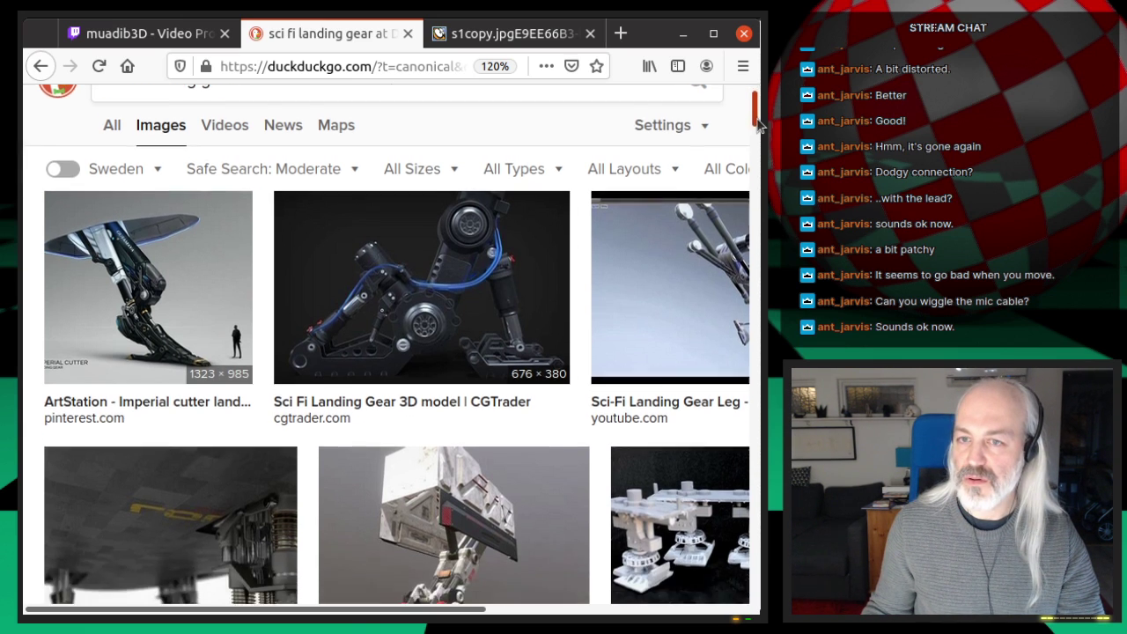
pyautogui.scroll(1, 760, 143)
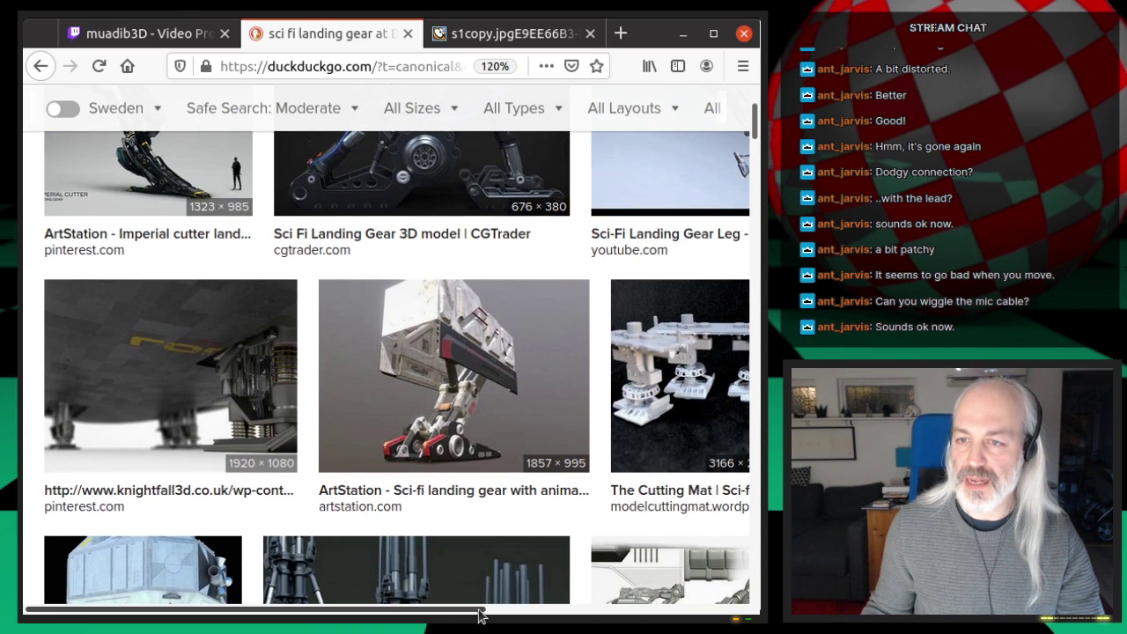
pyautogui.moveTo(479, 616); pyautogui.dragTo(649, 315)
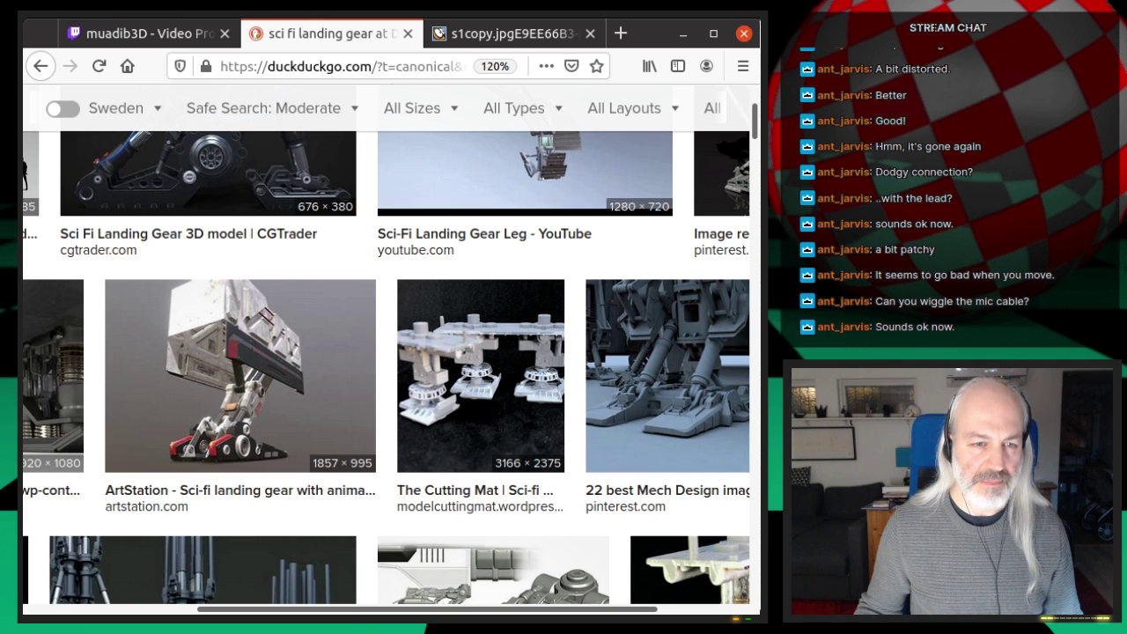
# Switch to the landing gear sketch in MyPaint and darken the inner vertical edge of the upper leg section
pyautogui.hotkey('alt', 'Tab')
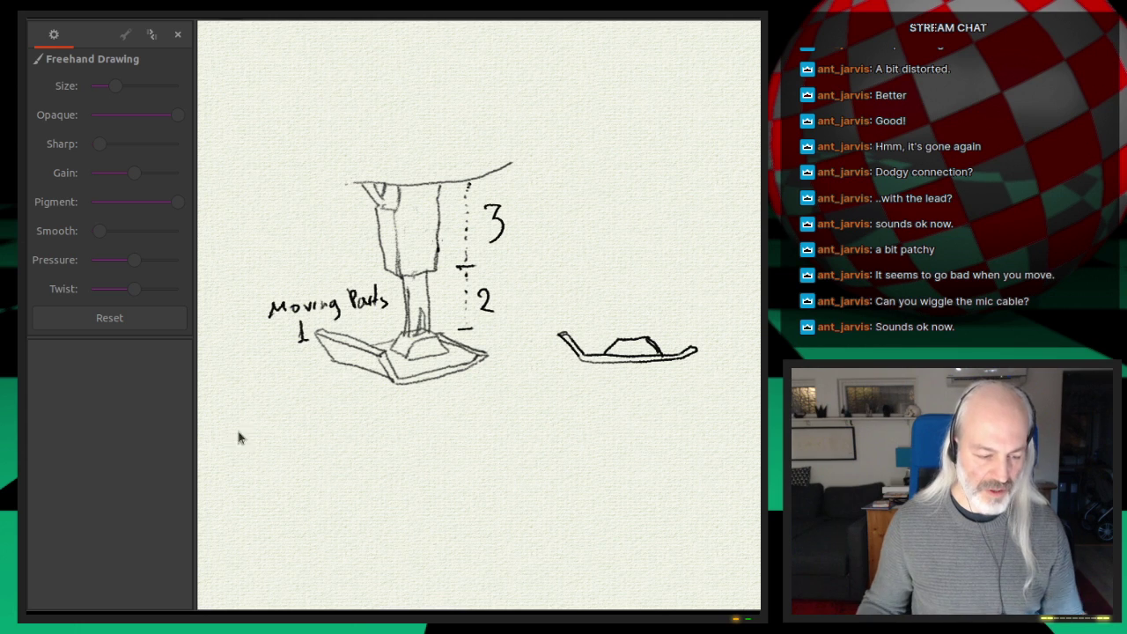
pyautogui.click(219, 379)
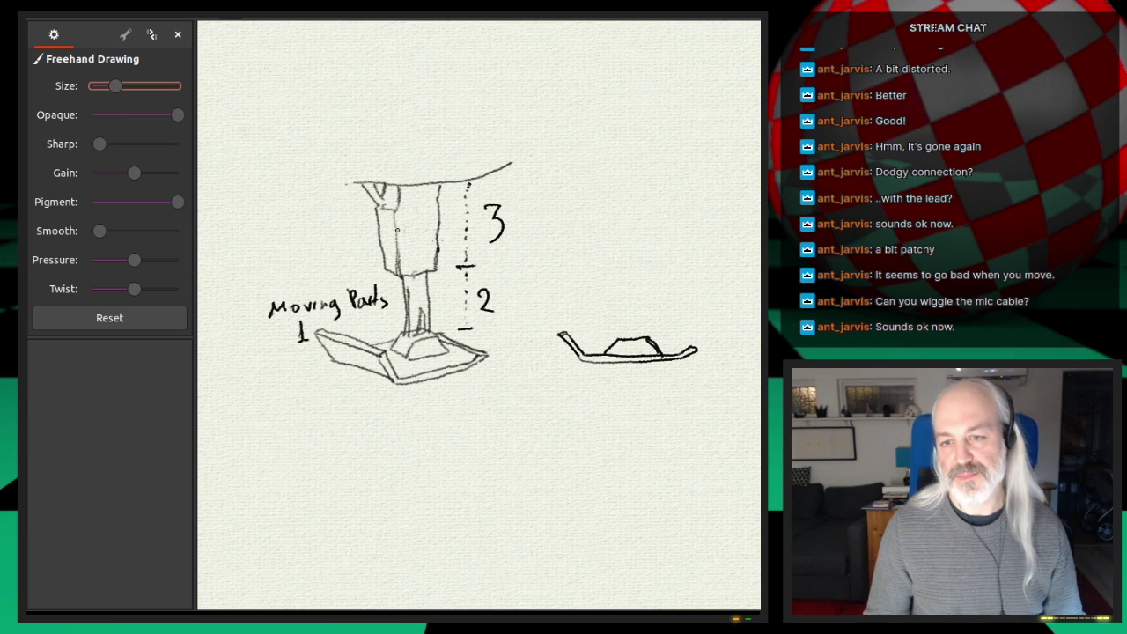
pyautogui.moveTo(394, 211); pyautogui.dragTo(403, 275)
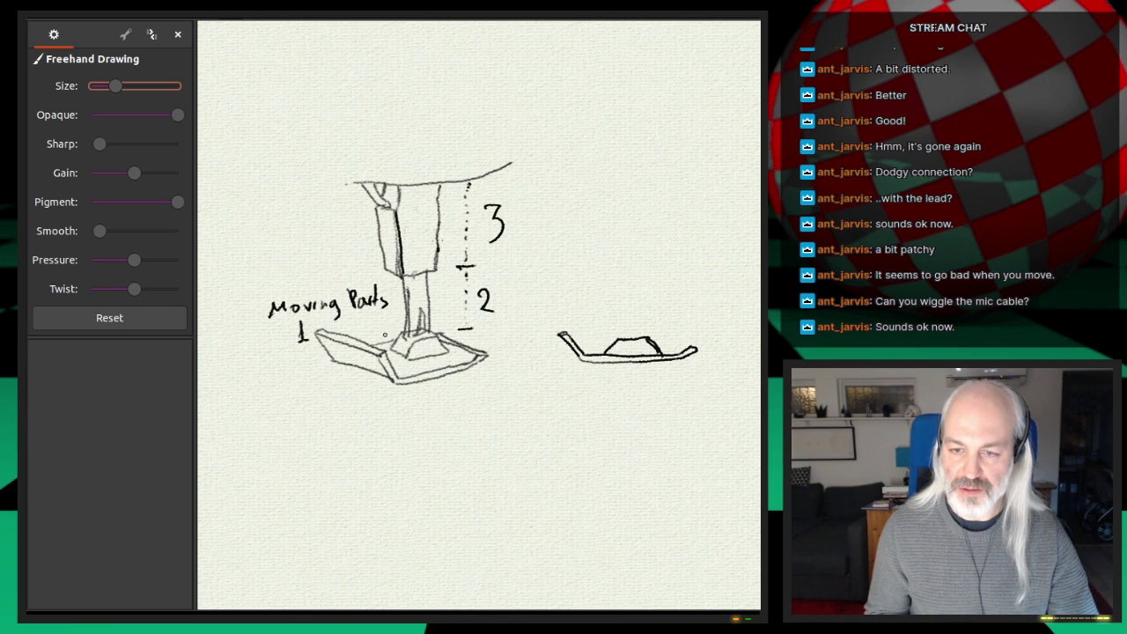
pyautogui.moveTo(490, 333); pyautogui.dragTo(476, 373)
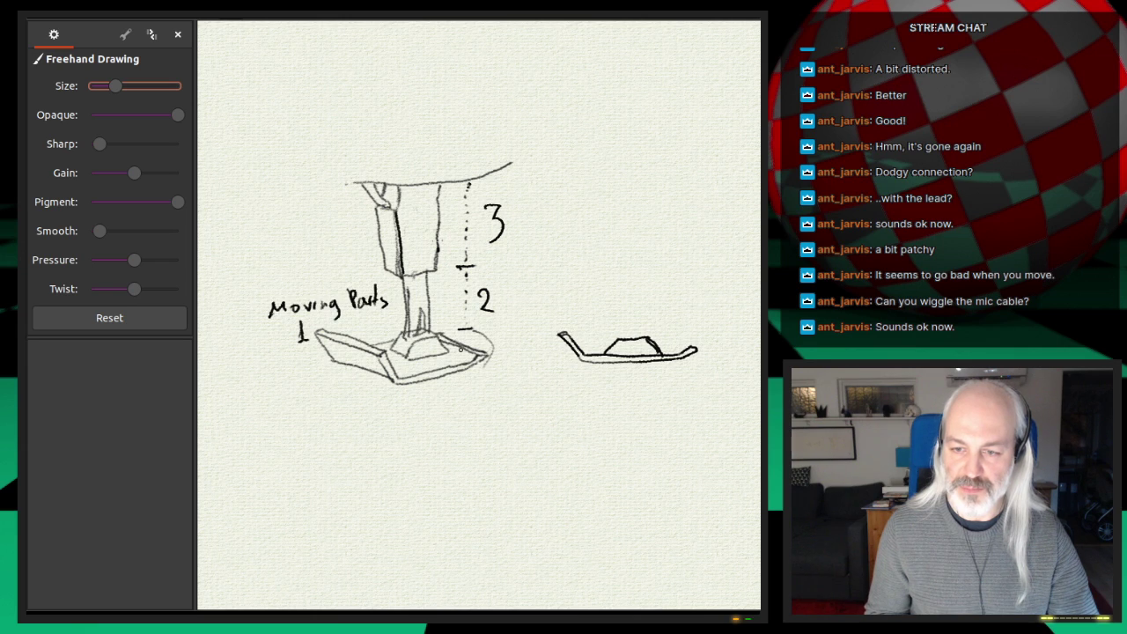
pyautogui.hotkey('ctrl', 'z')
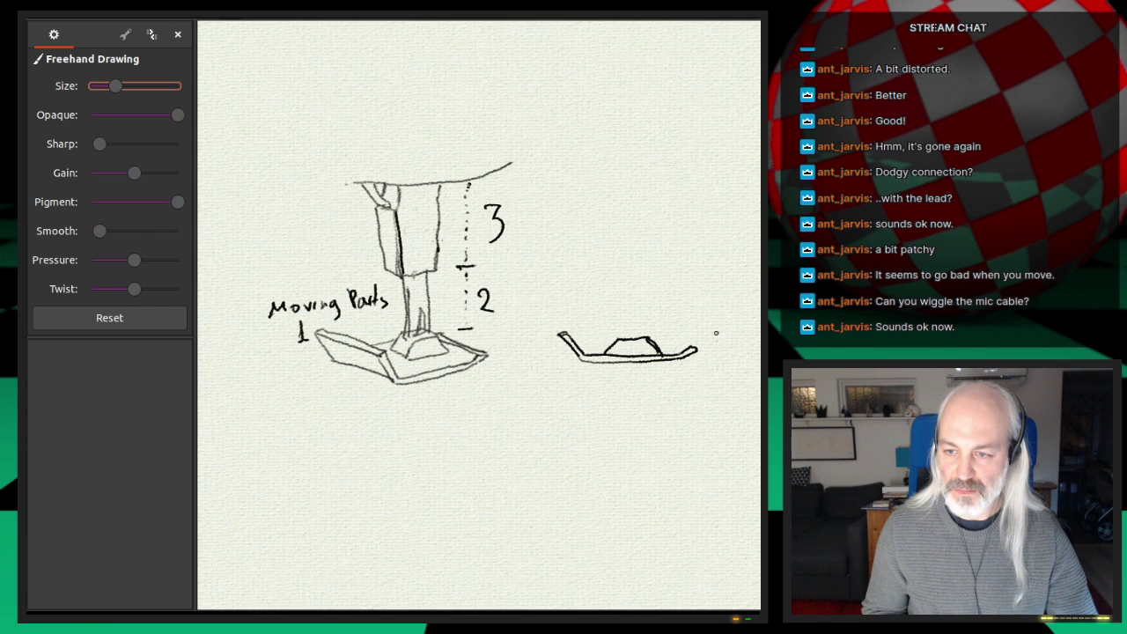
pyautogui.moveTo(716, 332)
pyautogui.mouseDown()
pyautogui.moveTo(719, 344)
pyautogui.moveTo(739, 346)
pyautogui.moveTo(721, 304)
pyautogui.moveTo(722, 265)
pyautogui.mouseUp()
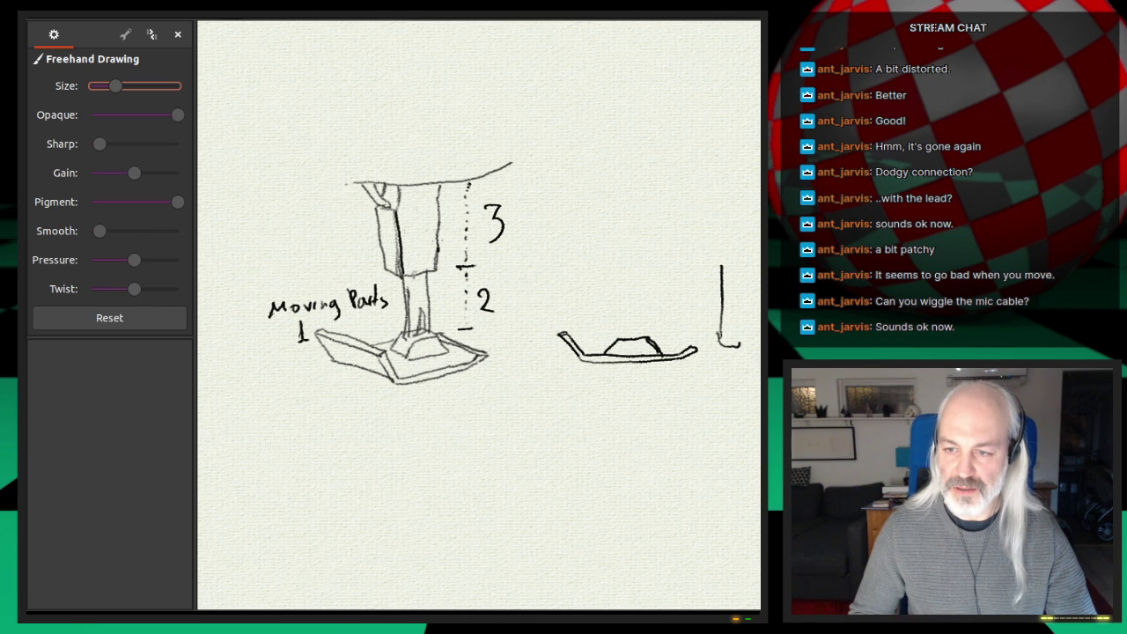
pyautogui.moveTo(719, 339); pyautogui.dragTo(718, 268)
pyautogui.moveTo(740, 345); pyautogui.dragTo(737, 269)
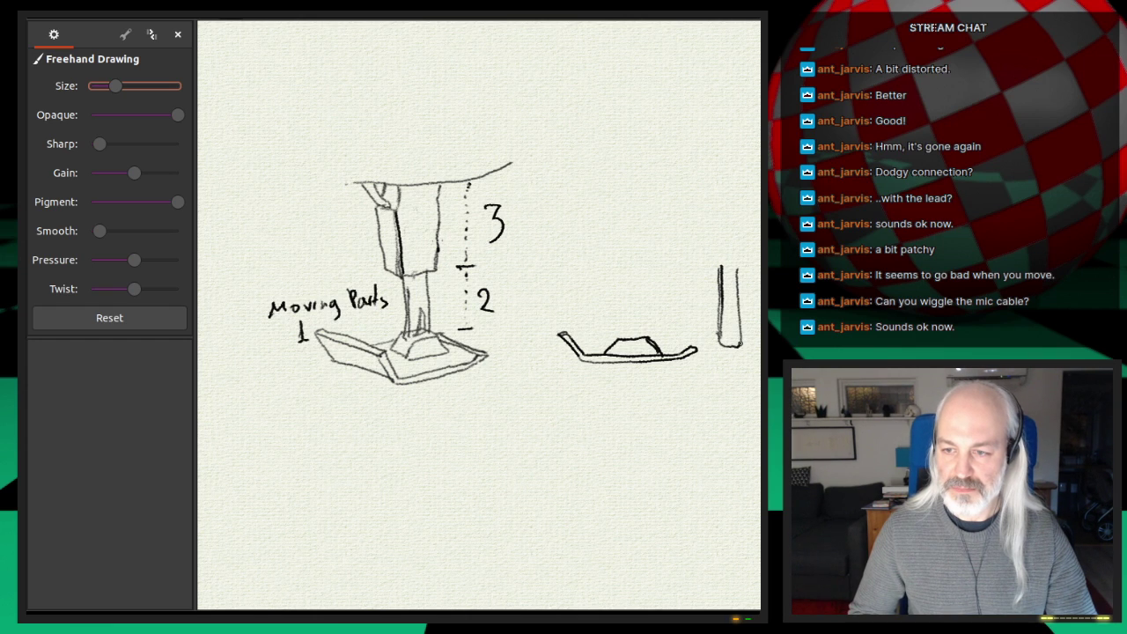
pyautogui.moveTo(741, 344); pyautogui.dragTo(741, 331)
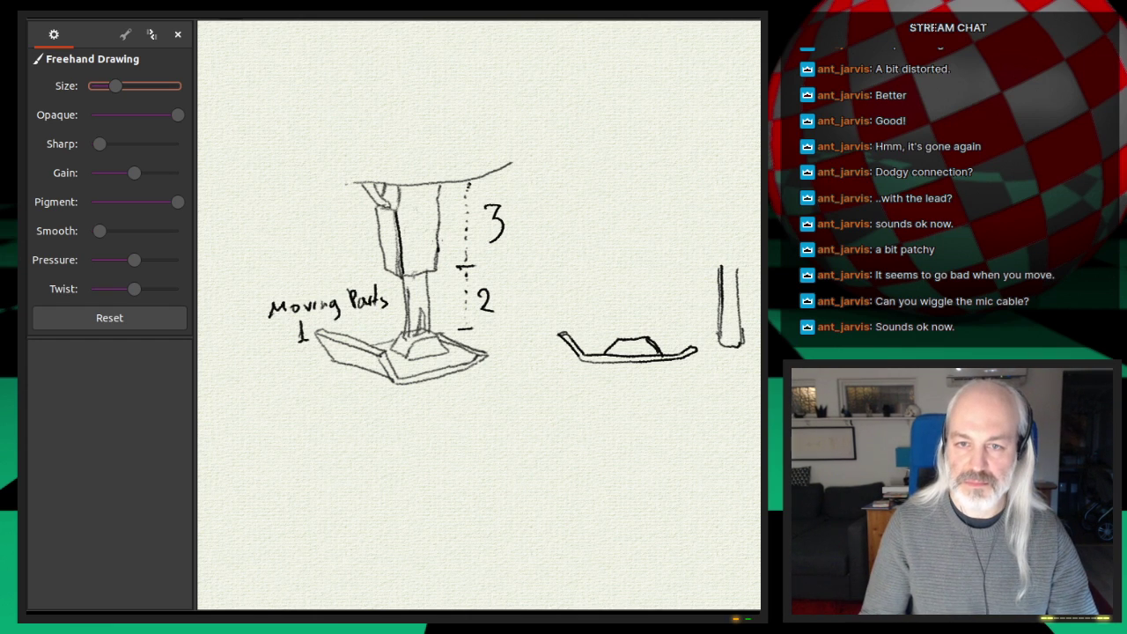
pyautogui.hotkey('ctrl', 'z')
pyautogui.hotkey('ctrl', 'z')
pyautogui.hotkey('ctrl', 'z')
pyautogui.hotkey('ctrl', 'z')
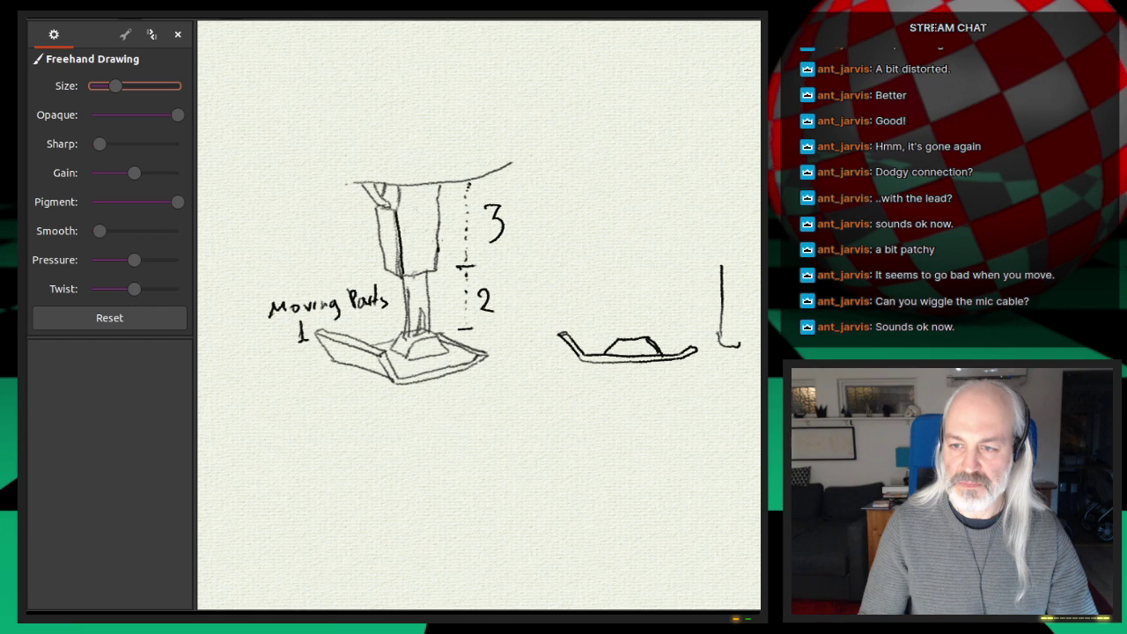
pyautogui.hotkey('ctrl', 'z')
pyautogui.hotkey('ctrl', 'z')
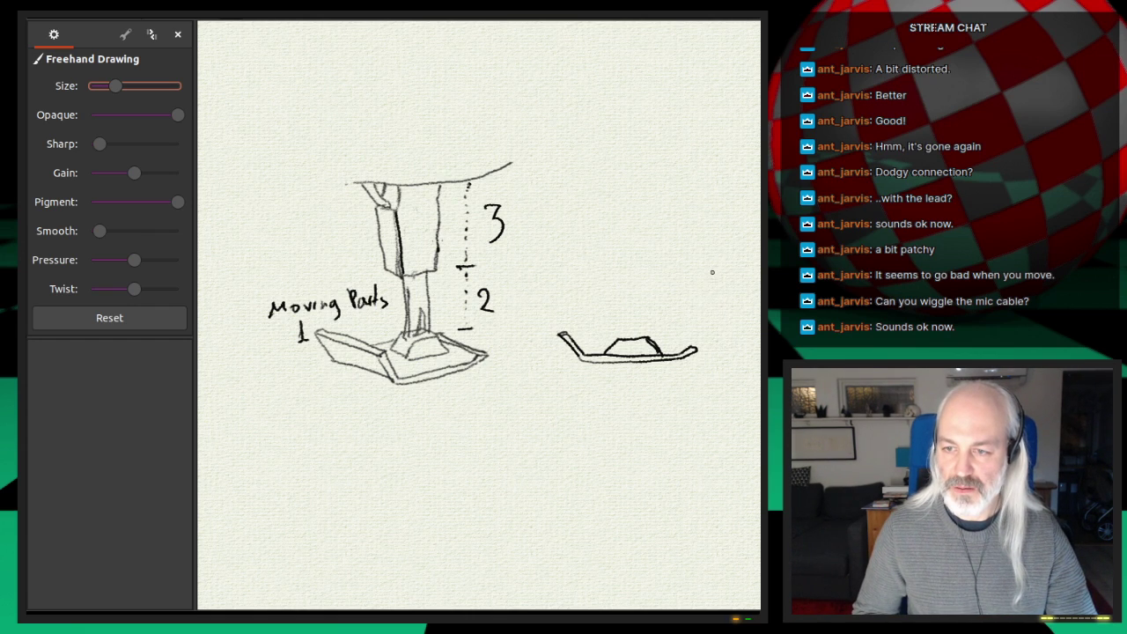
# Draw a narrow upright strut with rounded ends beside the foot's side profile, and a short horizontal line above it for the upper part
pyautogui.moveTo(711, 262); pyautogui.dragTo(716, 338)
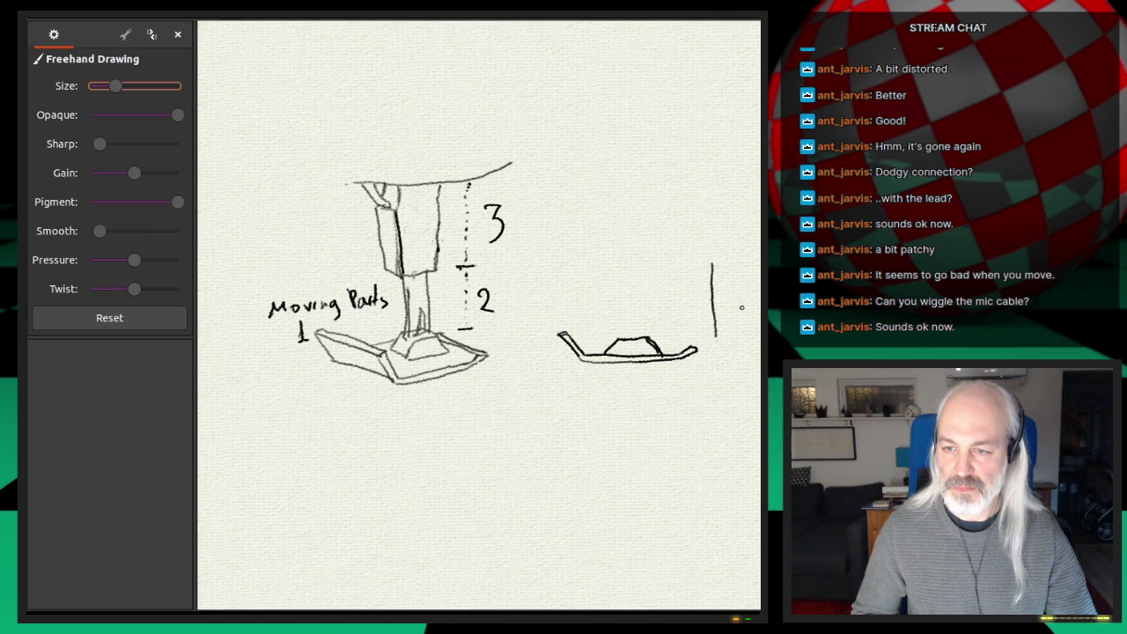
pyautogui.moveTo(736, 264)
pyautogui.mouseDown()
pyautogui.moveTo(732, 346)
pyautogui.moveTo(742, 332)
pyautogui.mouseUp()
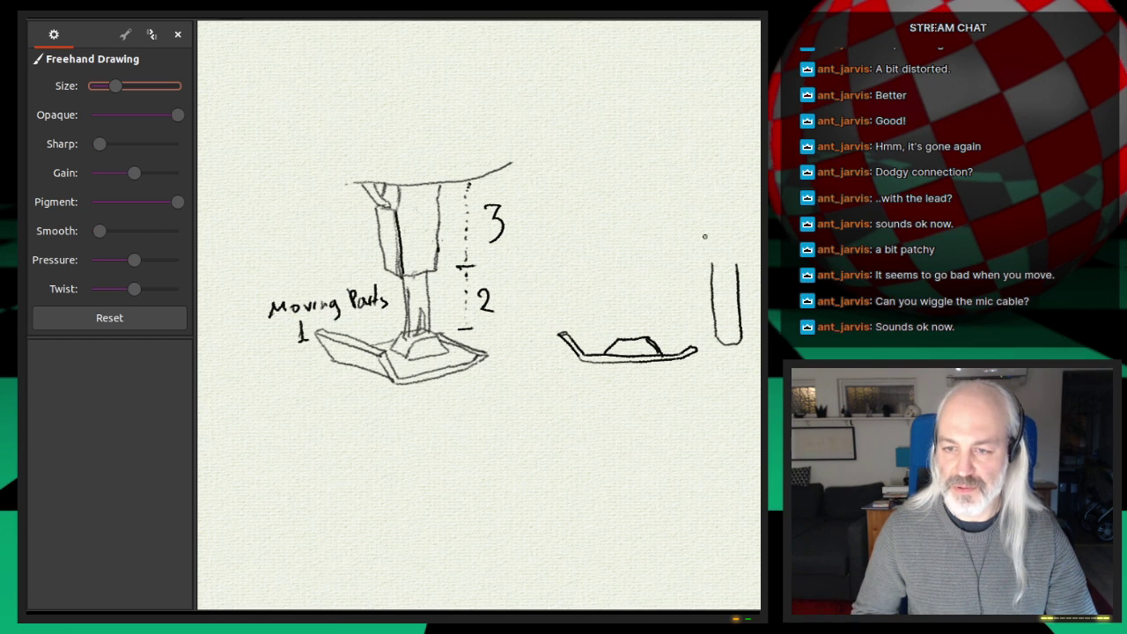
pyautogui.moveTo(712, 269)
pyautogui.mouseDown()
pyautogui.moveTo(724, 243)
pyautogui.moveTo(732, 259)
pyautogui.mouseUp()
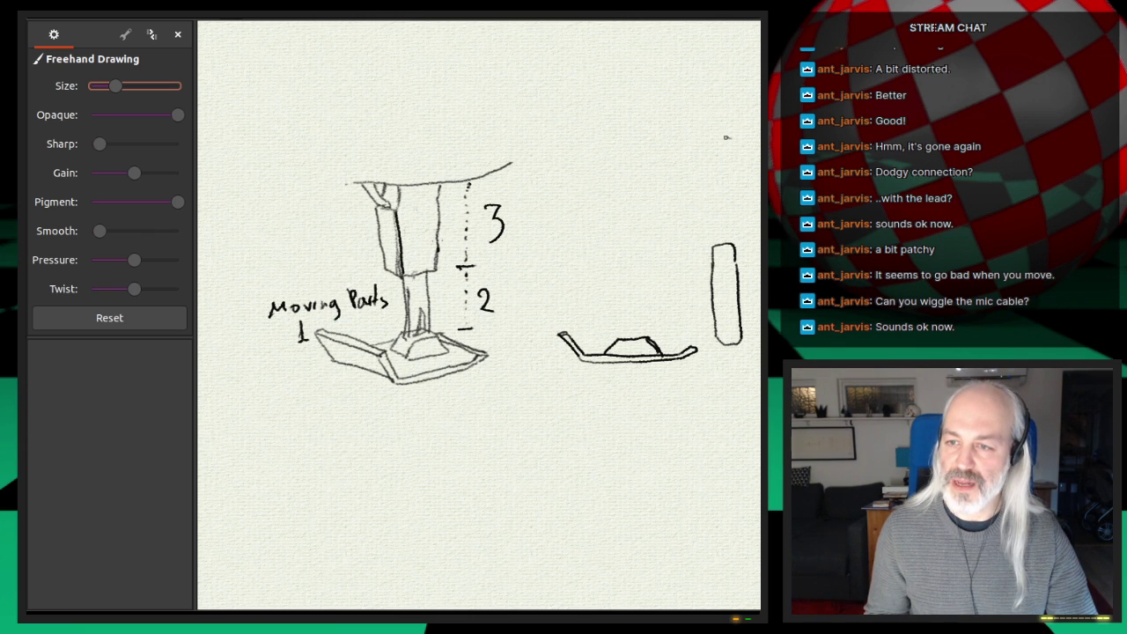
pyautogui.moveTo(726, 138); pyautogui.dragTo(760, 139)
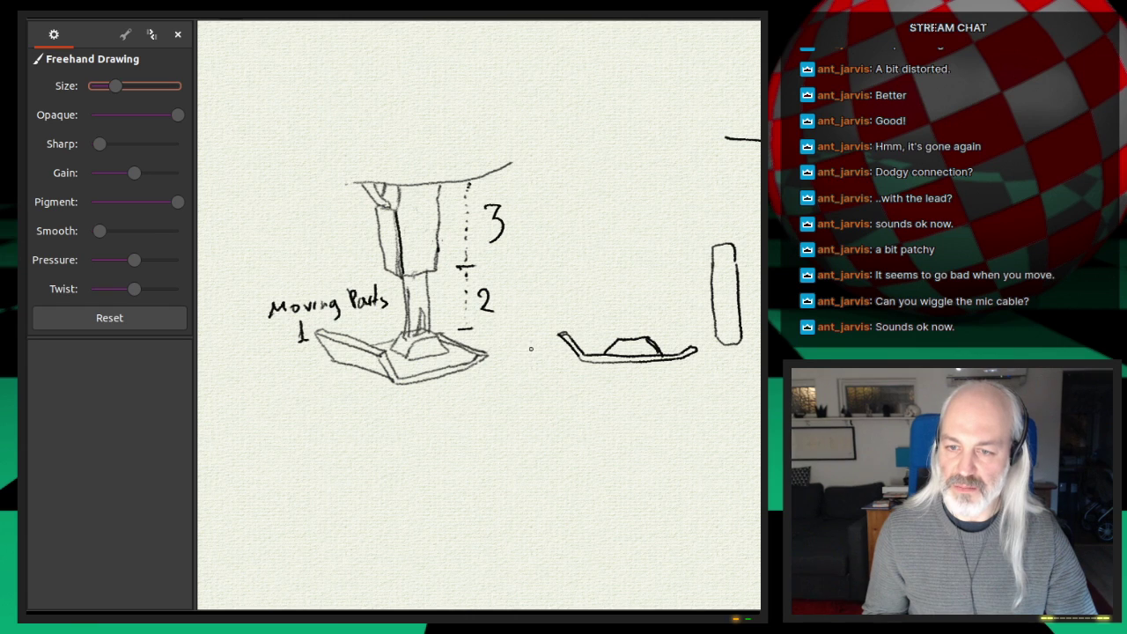
# Label the foot profile 1, the strut 2 and the upper part 3, and write the heading "side" above them
pyautogui.moveTo(534, 337); pyautogui.dragTo(536, 356)
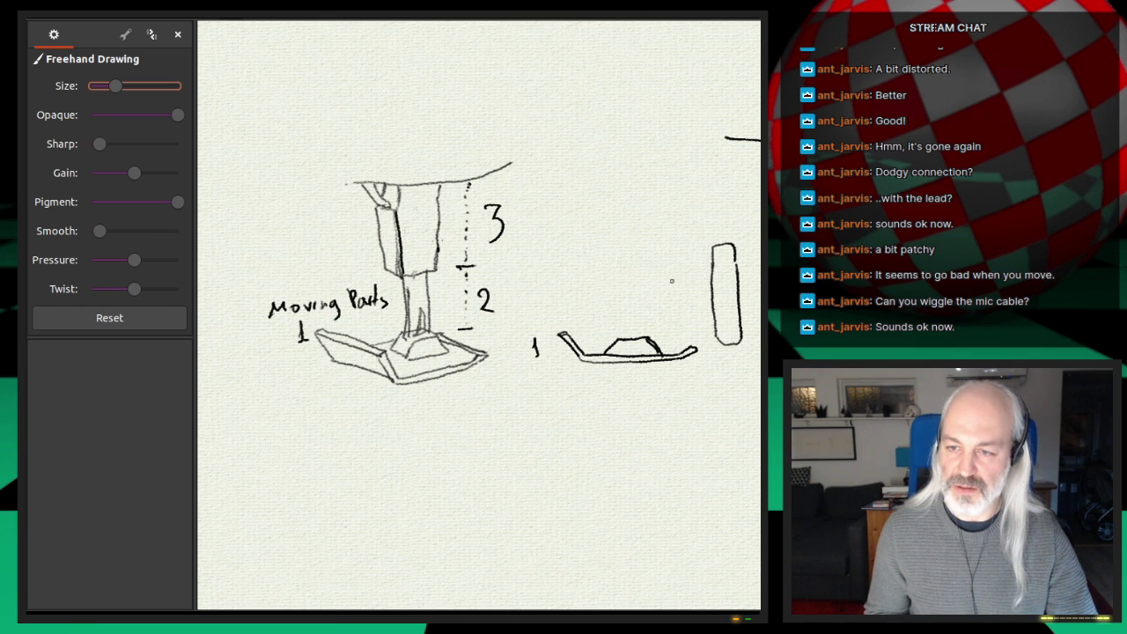
pyautogui.moveTo(674, 280); pyautogui.dragTo(685, 298)
pyautogui.moveTo(736, 160)
pyautogui.mouseDown()
pyautogui.moveTo(746, 172)
pyautogui.moveTo(738, 184)
pyautogui.mouseUp()
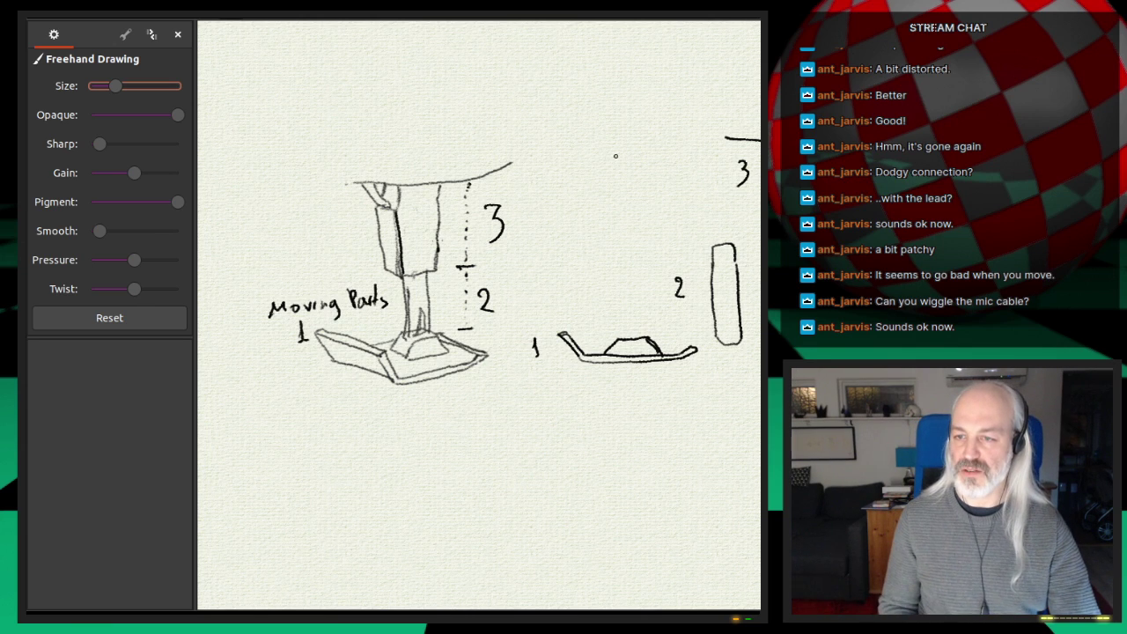
pyautogui.moveTo(672, 91)
pyautogui.mouseDown()
pyautogui.moveTo(658, 115)
pyautogui.moveTo(701, 101)
pyautogui.moveTo(735, 112)
pyautogui.mouseUp()
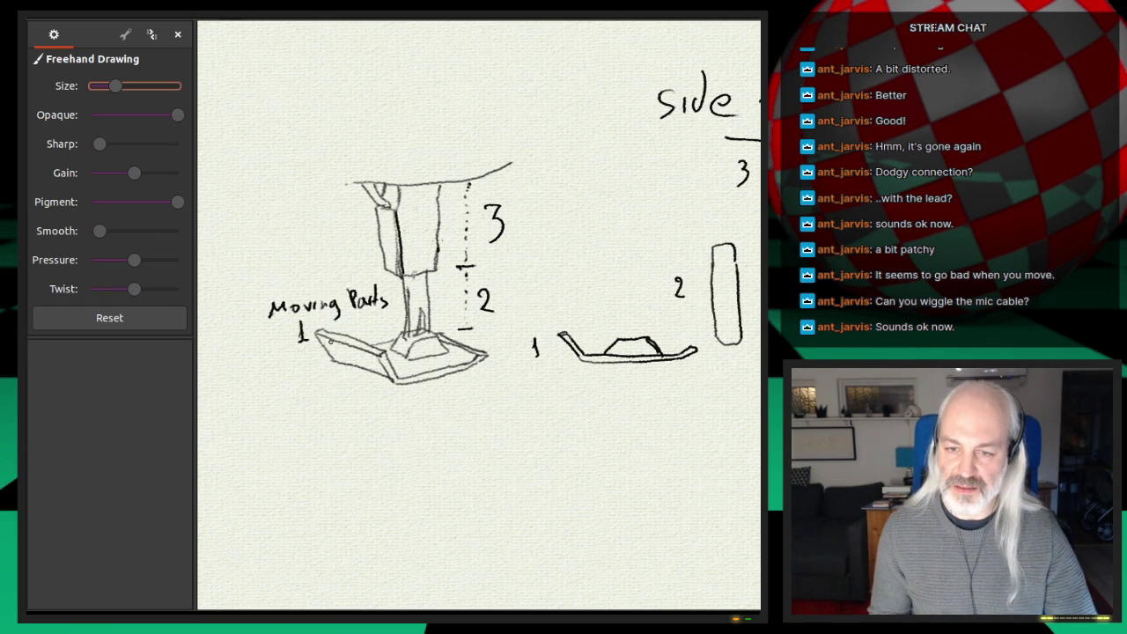
# Below the main leg sketch, draw the foot as a flat rectangle containing a small trapezoid, with a narrow upright rectangular strut beside it
pyautogui.moveTo(415, 455); pyautogui.dragTo(487, 454)
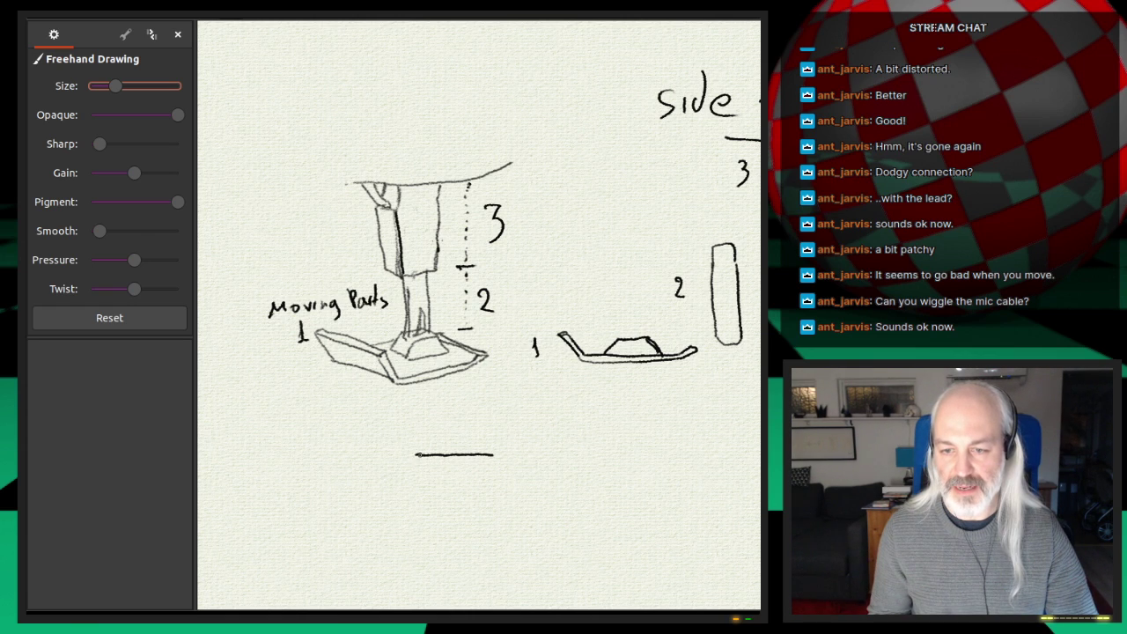
pyautogui.moveTo(414, 455); pyautogui.dragTo(416, 478)
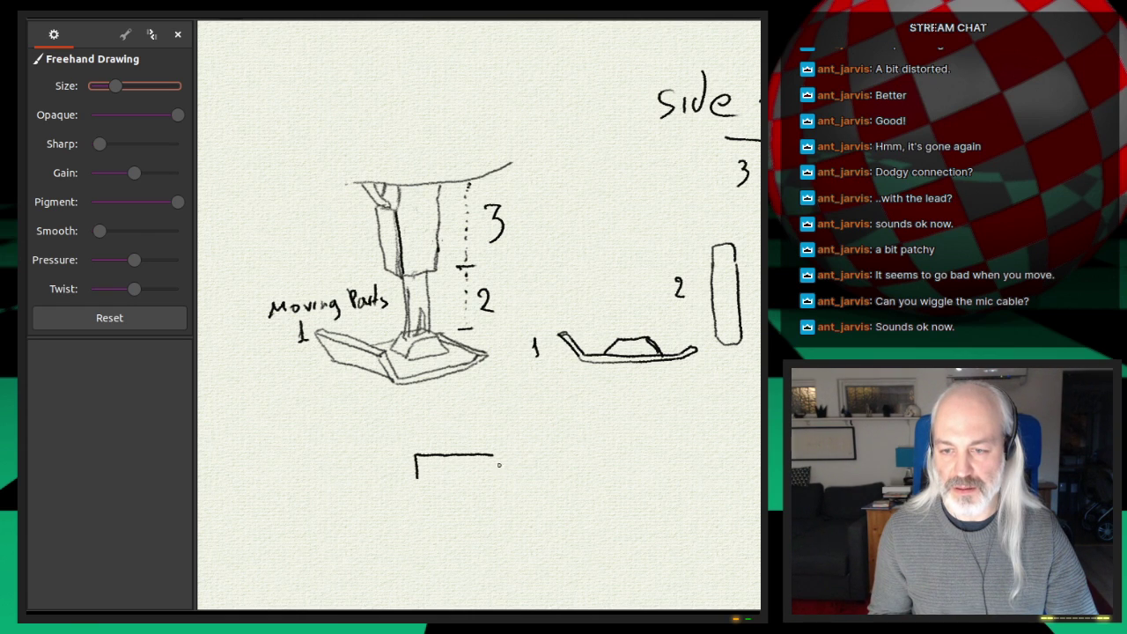
pyautogui.moveTo(497, 455); pyautogui.dragTo(498, 473)
pyautogui.moveTo(416, 478); pyautogui.dragTo(500, 476)
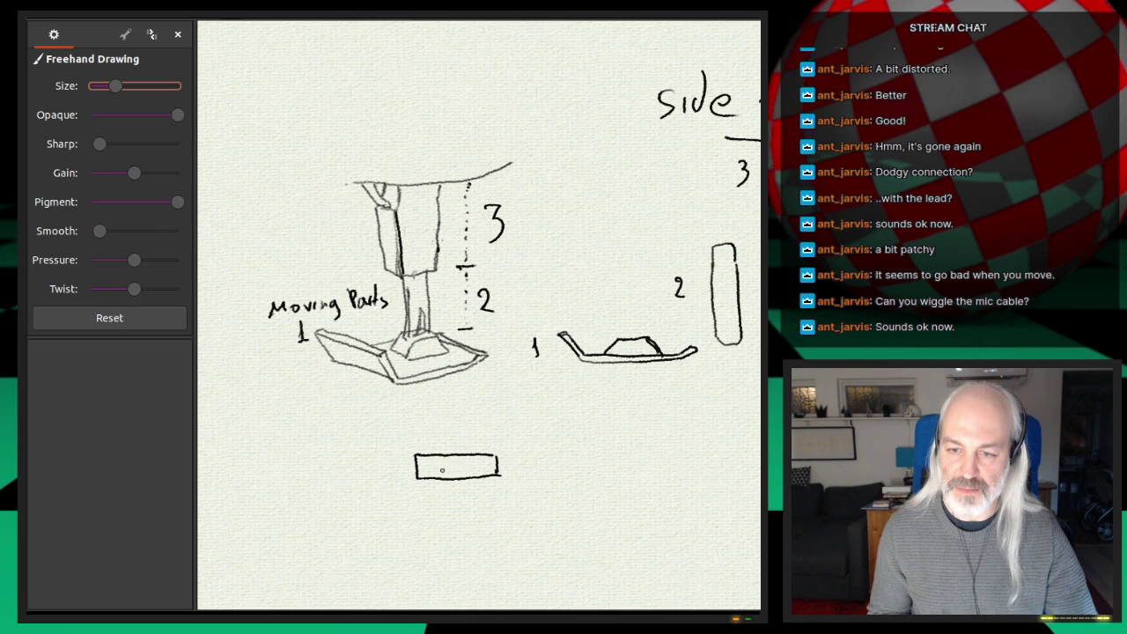
pyautogui.moveTo(446, 457)
pyautogui.mouseDown()
pyautogui.moveTo(475, 468)
pyautogui.moveTo(449, 474)
pyautogui.moveTo(500, 472)
pyautogui.mouseUp()
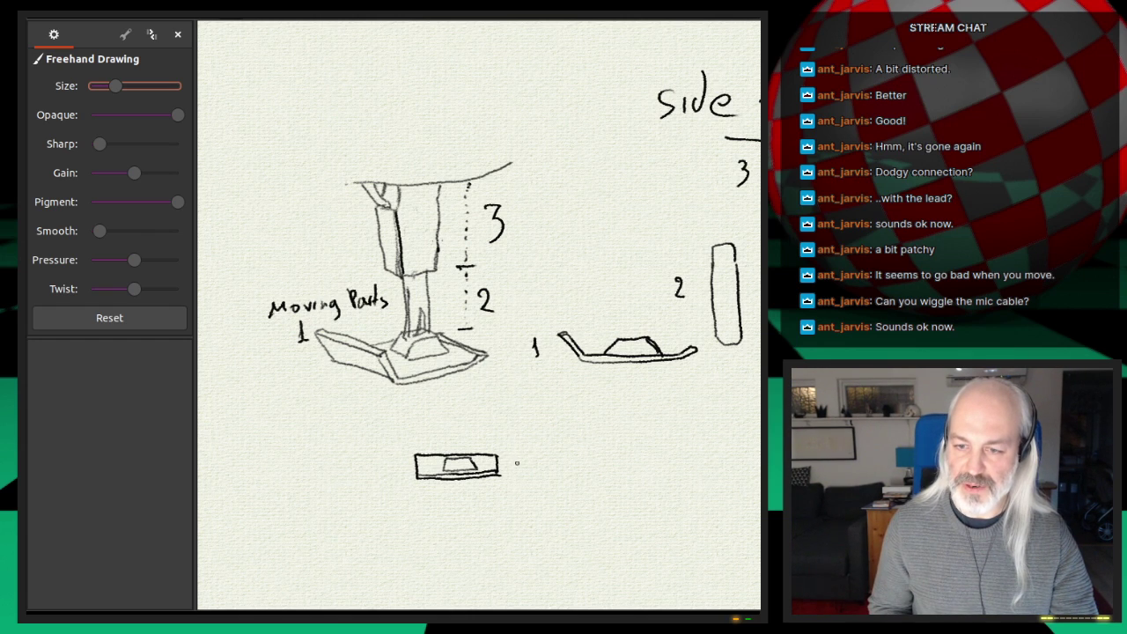
pyautogui.moveTo(519, 464)
pyautogui.mouseDown()
pyautogui.moveTo(530, 467)
pyautogui.moveTo(518, 386)
pyautogui.mouseUp()
pyautogui.moveTo(532, 462); pyautogui.dragTo(531, 390)
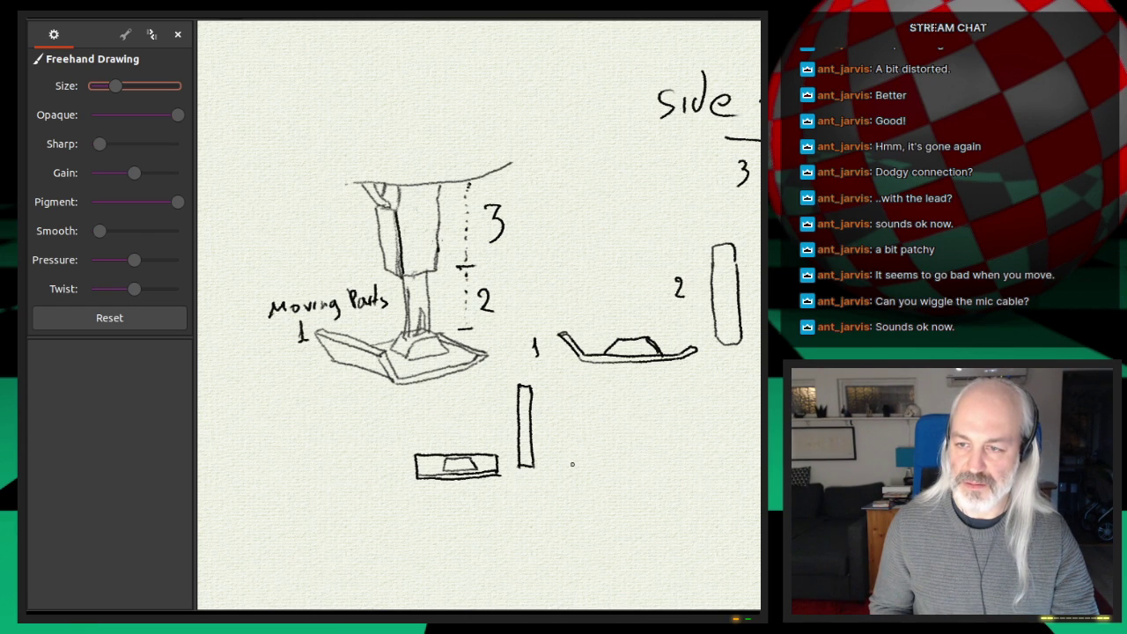
pyautogui.moveTo(572, 470); pyautogui.dragTo(566, 398)
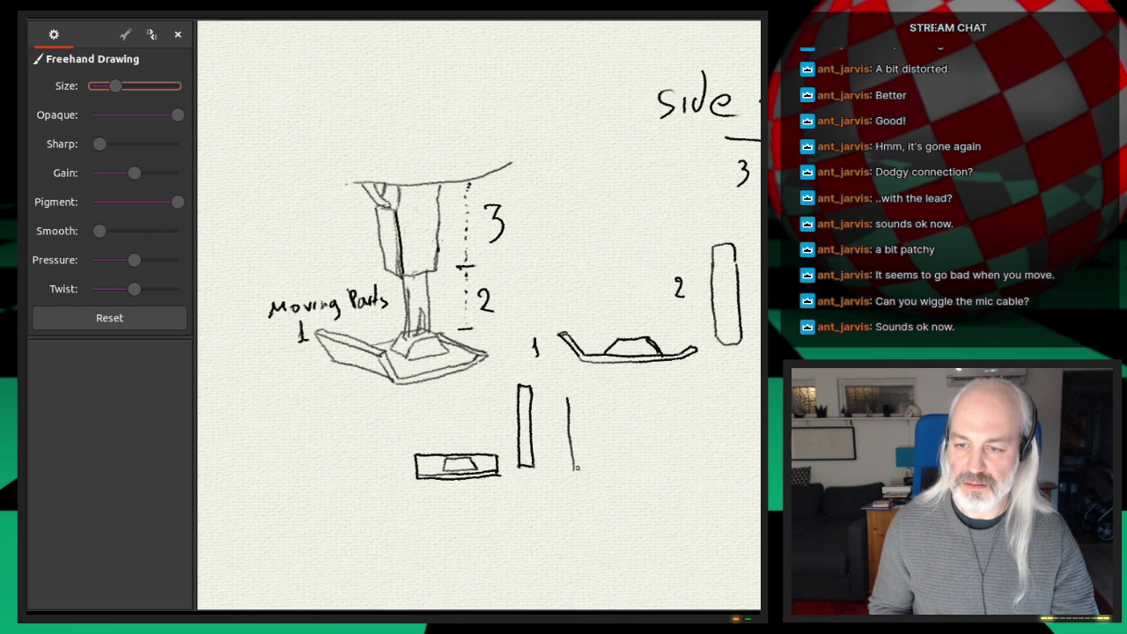
pyautogui.moveTo(577, 467)
pyautogui.mouseDown()
pyautogui.moveTo(602, 466)
pyautogui.moveTo(605, 396)
pyautogui.moveTo(603, 466)
pyautogui.mouseUp()
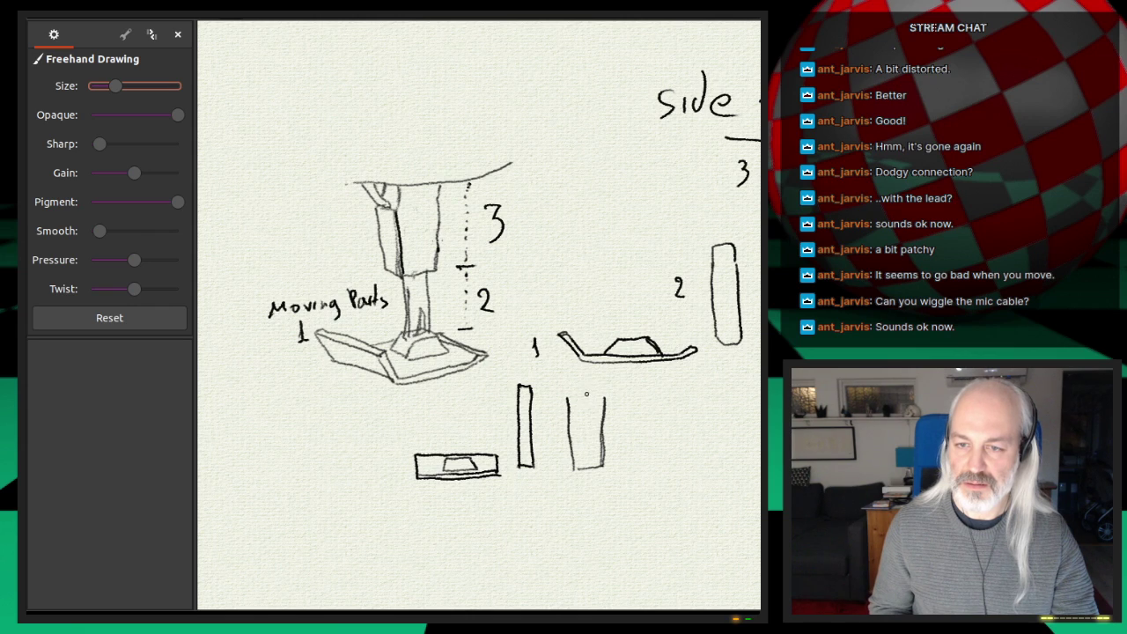
pyautogui.moveTo(568, 396)
pyautogui.mouseDown()
pyautogui.moveTo(607, 401)
pyautogui.moveTo(565, 366)
pyautogui.mouseUp()
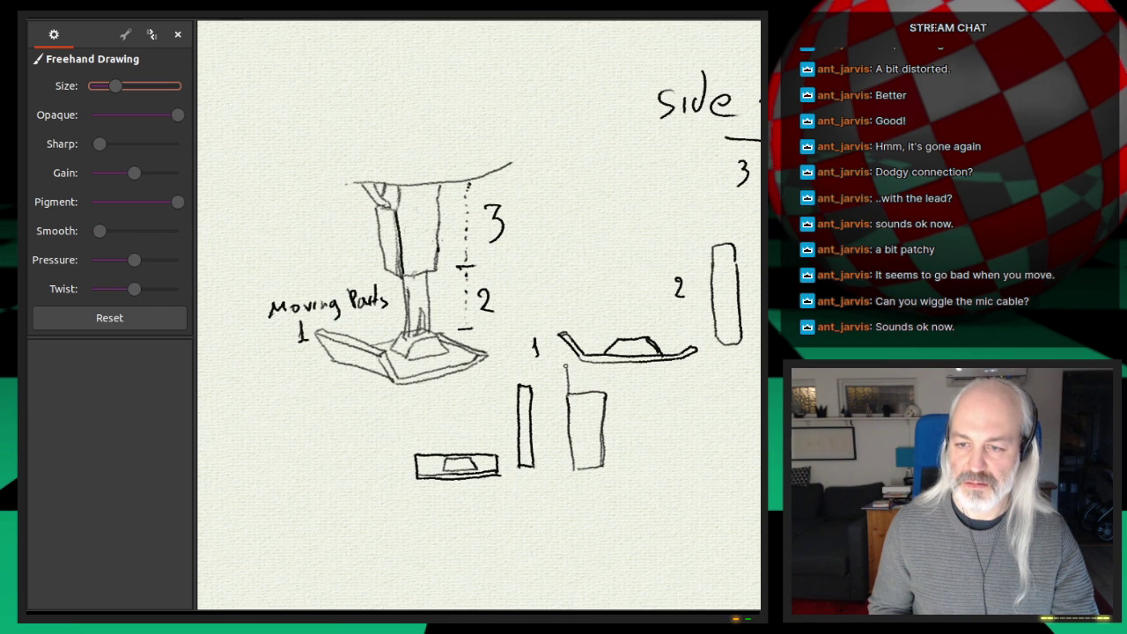
pyautogui.moveTo(605, 396)
pyautogui.mouseDown()
pyautogui.moveTo(599, 364)
pyautogui.moveTo(587, 385)
pyautogui.moveTo(580, 357)
pyautogui.mouseUp()
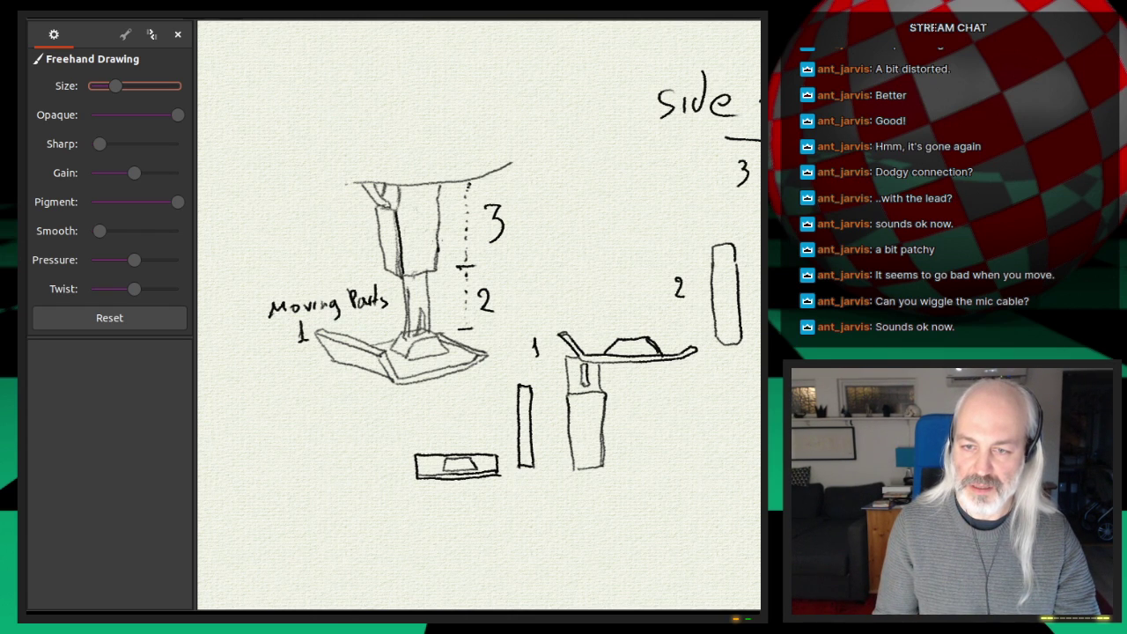
pyautogui.hotkey('ctrl', 'z')
pyautogui.hotkey('ctrl', 'z')
pyautogui.hotkey('ctrl', 'z')
pyautogui.hotkey('ctrl', 'z')
pyautogui.hotkey('ctrl', 'z')
pyautogui.hotkey('ctrl', 'z')
pyautogui.hotkey('ctrl', 'z')
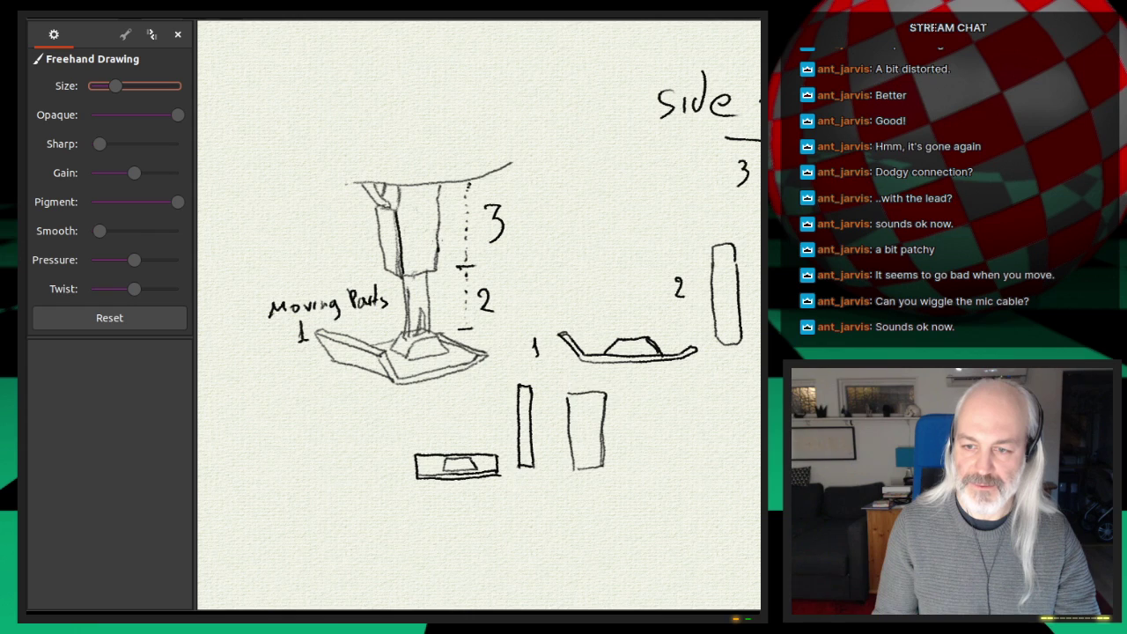
pyautogui.hotkey('ctrl', 'z')
pyautogui.hotkey('ctrl', 'z')
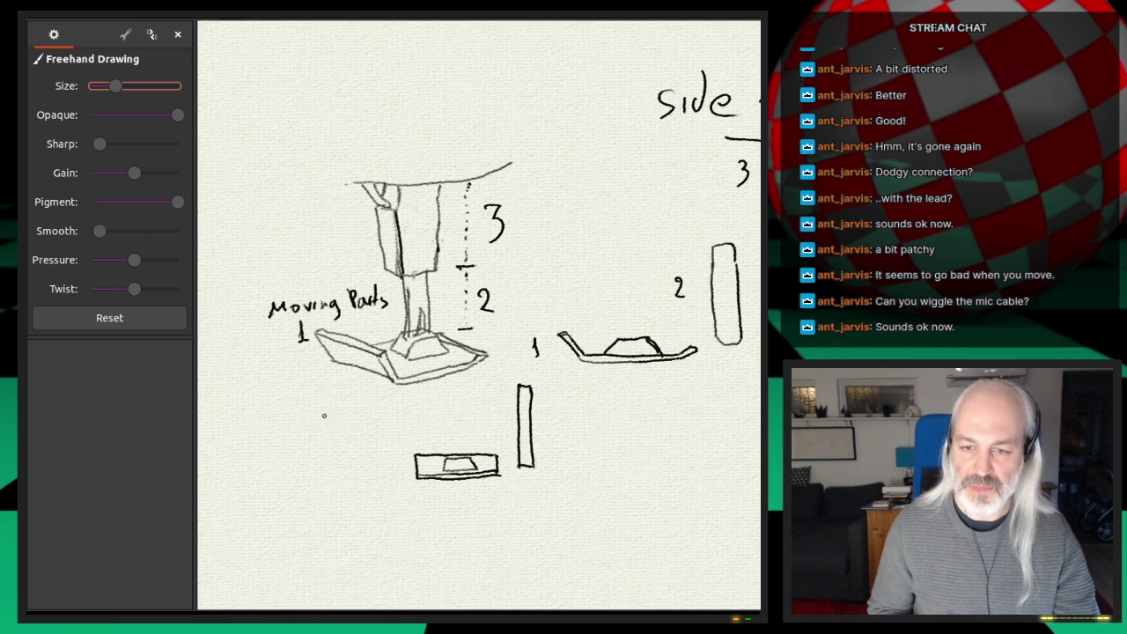
# Below the landing gear's foot, draw a small square with two long lines running down from it and converging to a point
pyautogui.moveTo(317, 400)
pyautogui.mouseDown()
pyautogui.moveTo(331, 399)
pyautogui.moveTo(318, 418)
pyautogui.moveTo(346, 421)
pyautogui.moveTo(324, 432)
pyautogui.moveTo(333, 476)
pyautogui.mouseUp()
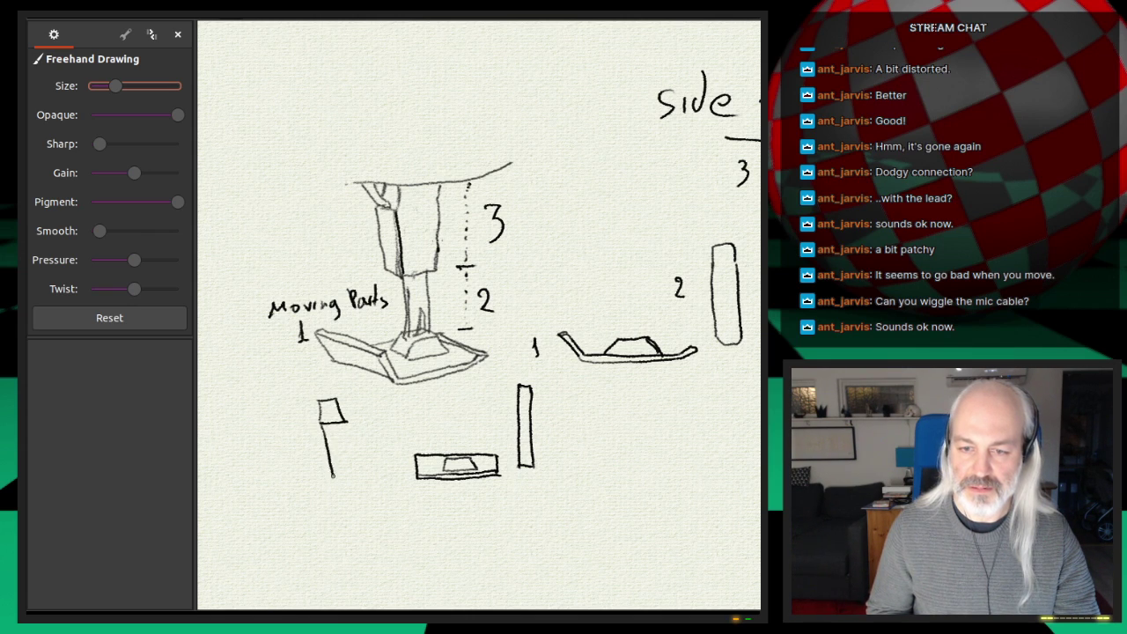
pyautogui.moveTo(347, 424)
pyautogui.mouseDown()
pyautogui.moveTo(350, 480)
pyautogui.moveTo(331, 481)
pyautogui.mouseUp()
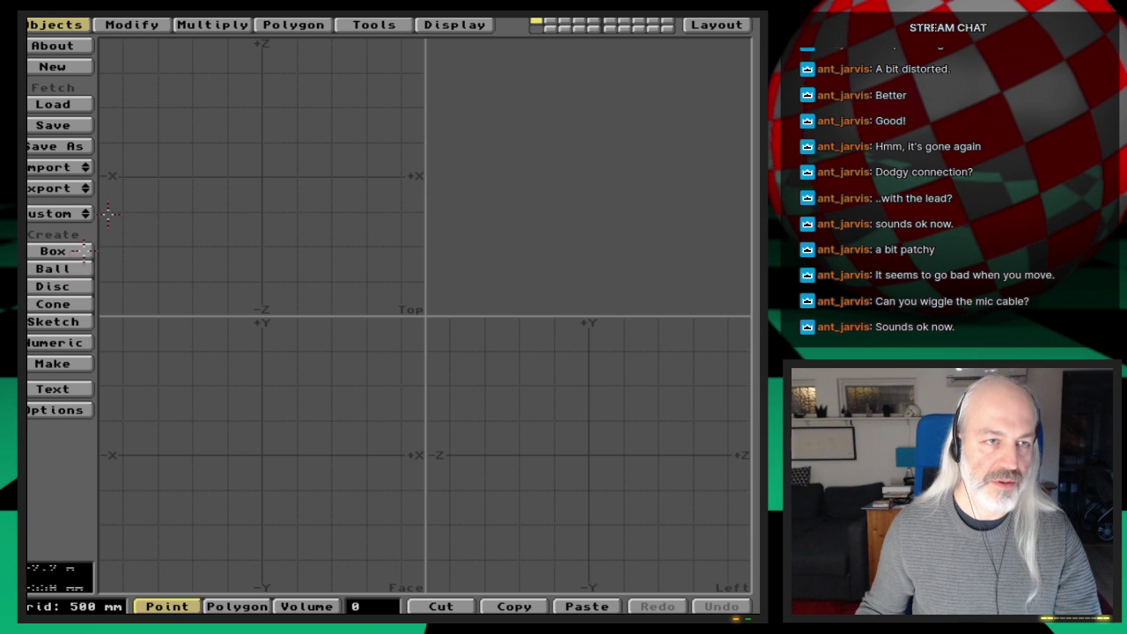
# Switch to LightWave Modeler and place four side-profile points in the Left view, from Y 500 mm, Z -1.35 m to Y 100 mm, Z 1.05 m
pyautogui.click(293, 25)
pyautogui.click(54, 60)
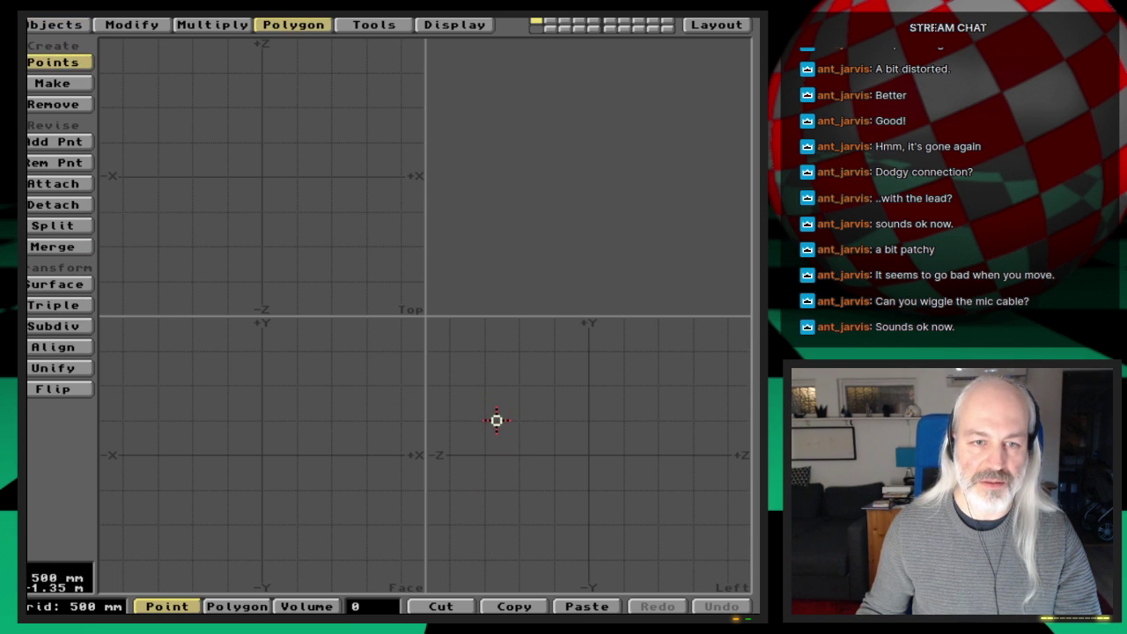
pyautogui.click(497, 420)
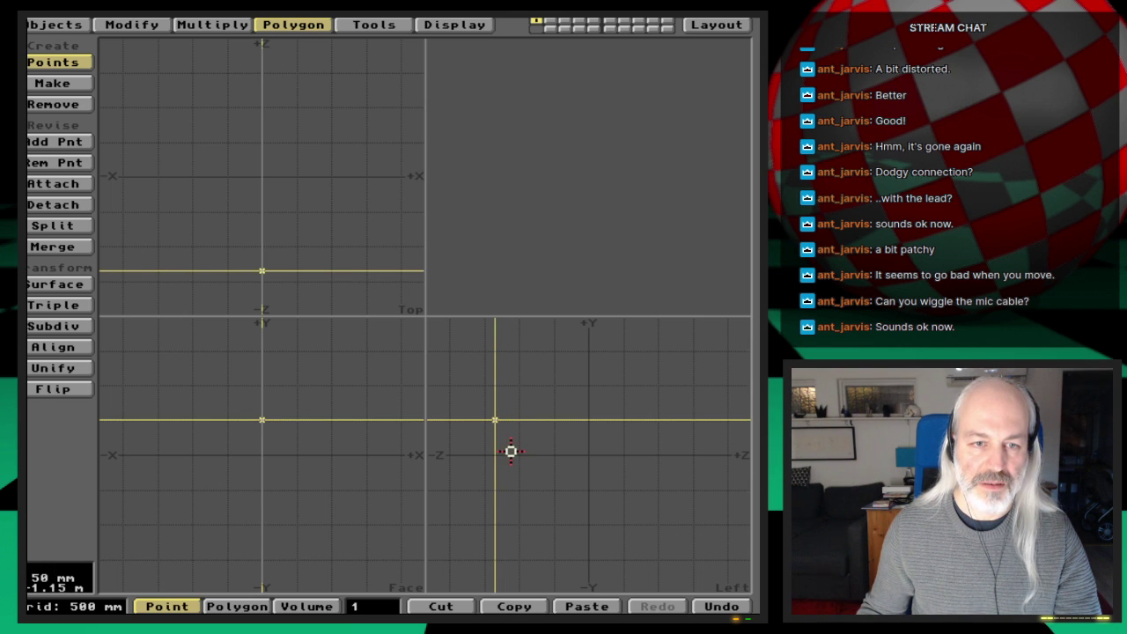
pyautogui.click(511, 451)
pyautogui.moveTo(511, 452); pyautogui.dragTo(520, 452)
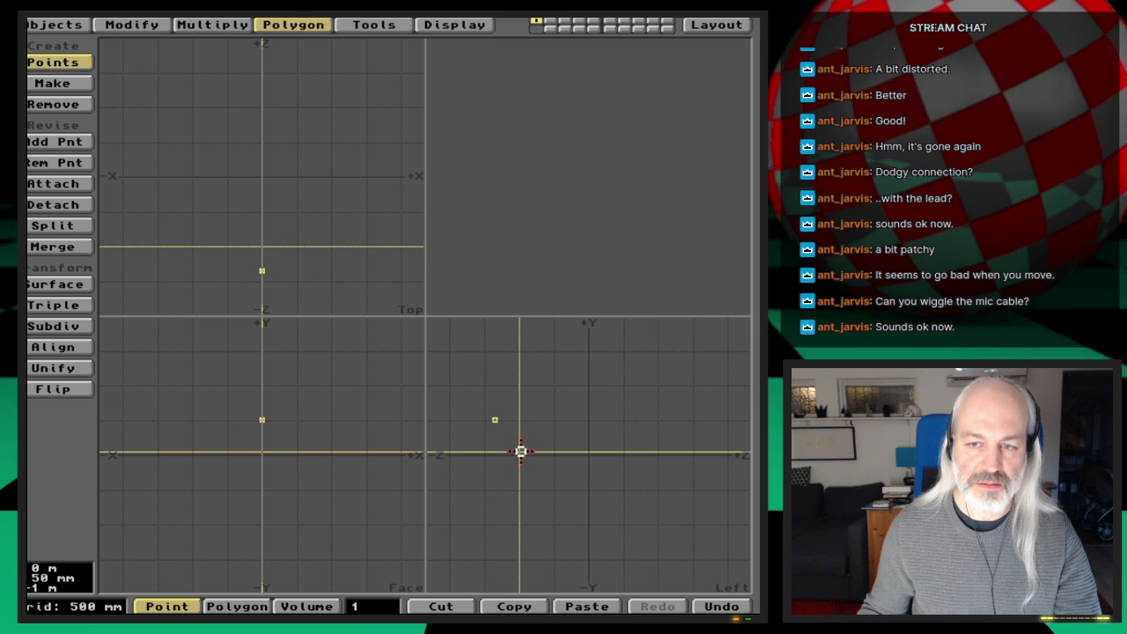
pyautogui.rightClick(521, 452)
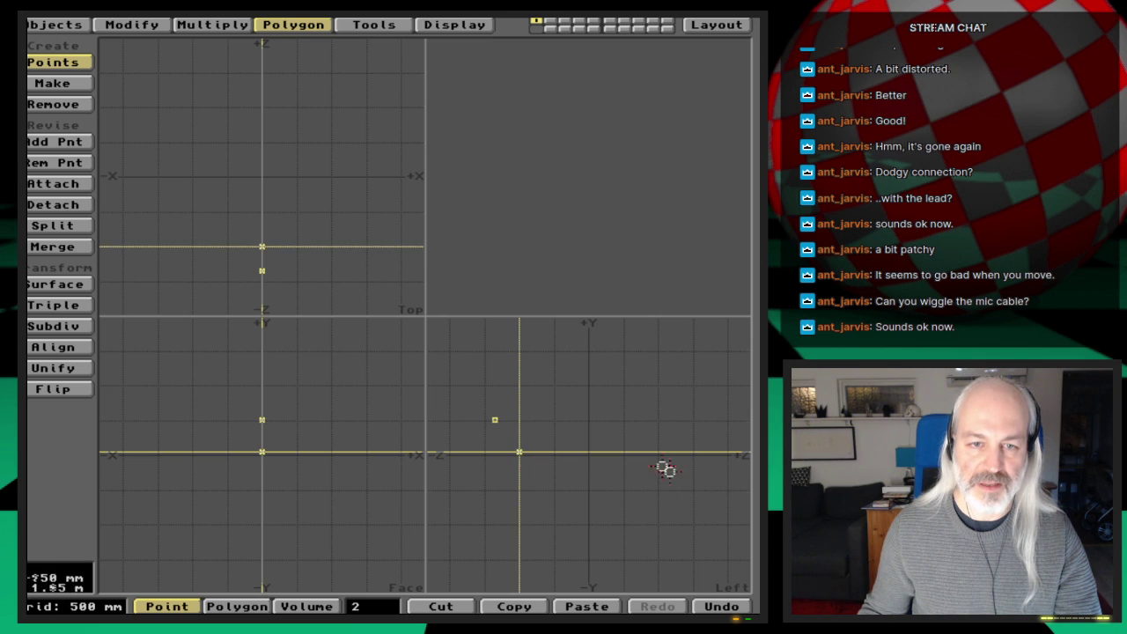
pyautogui.click(646, 451)
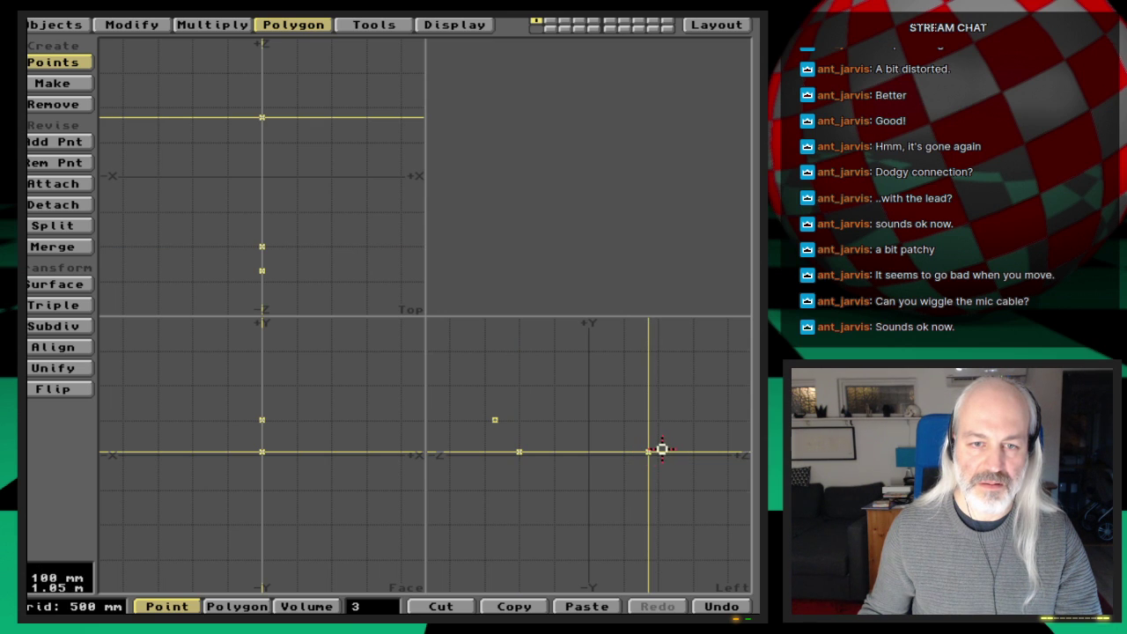
pyautogui.click(662, 450)
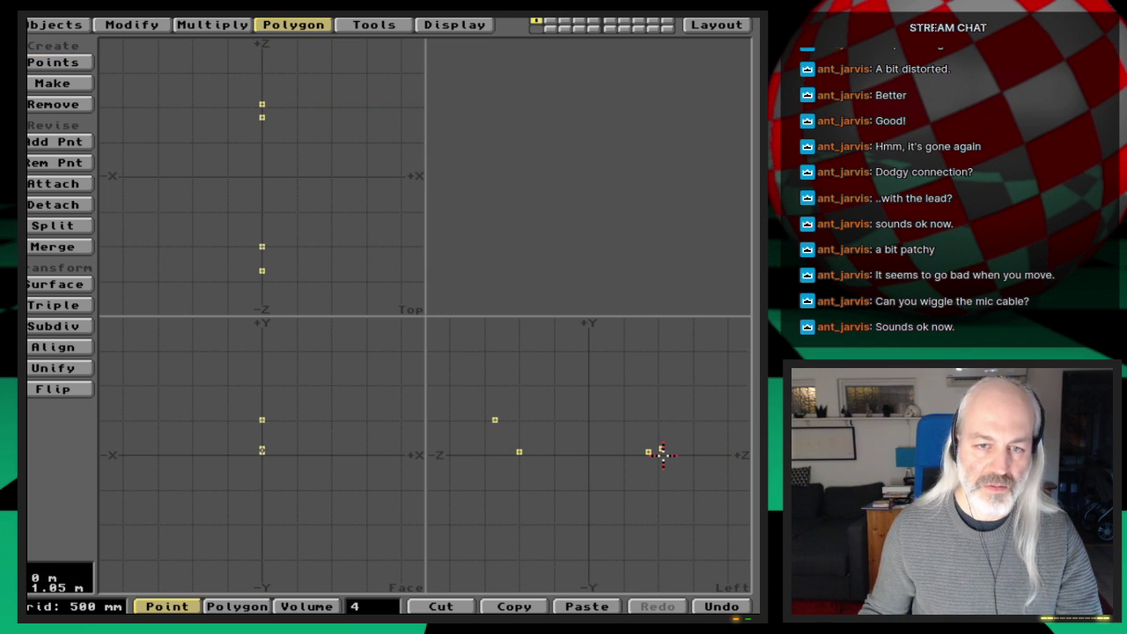
pyautogui.click(43, 62)
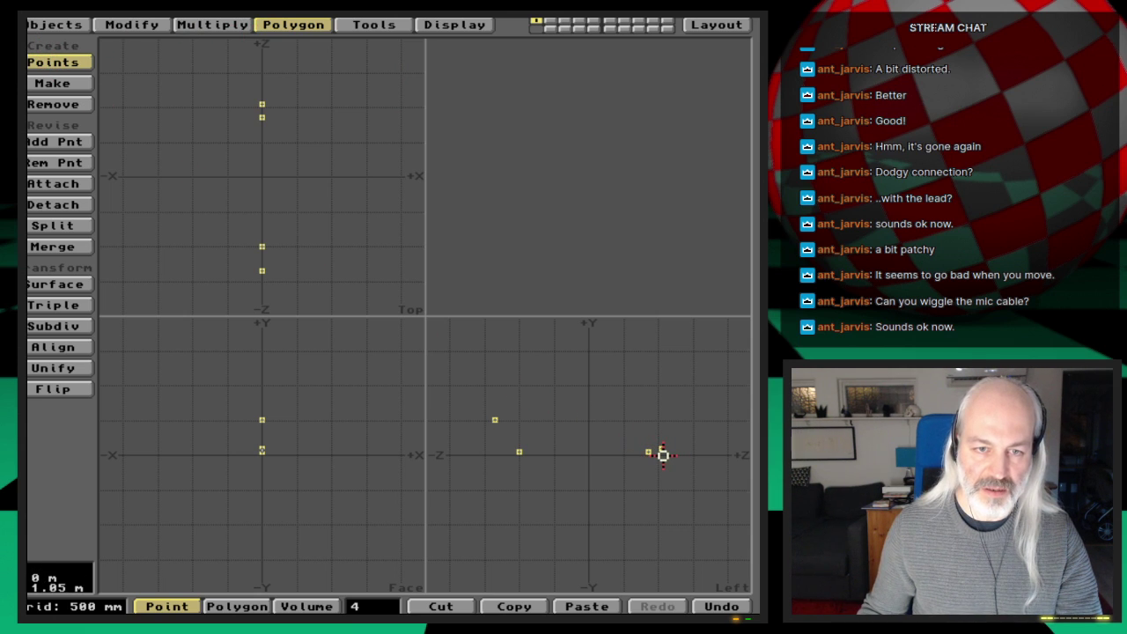
pyautogui.click(662, 450)
pyautogui.press('space')
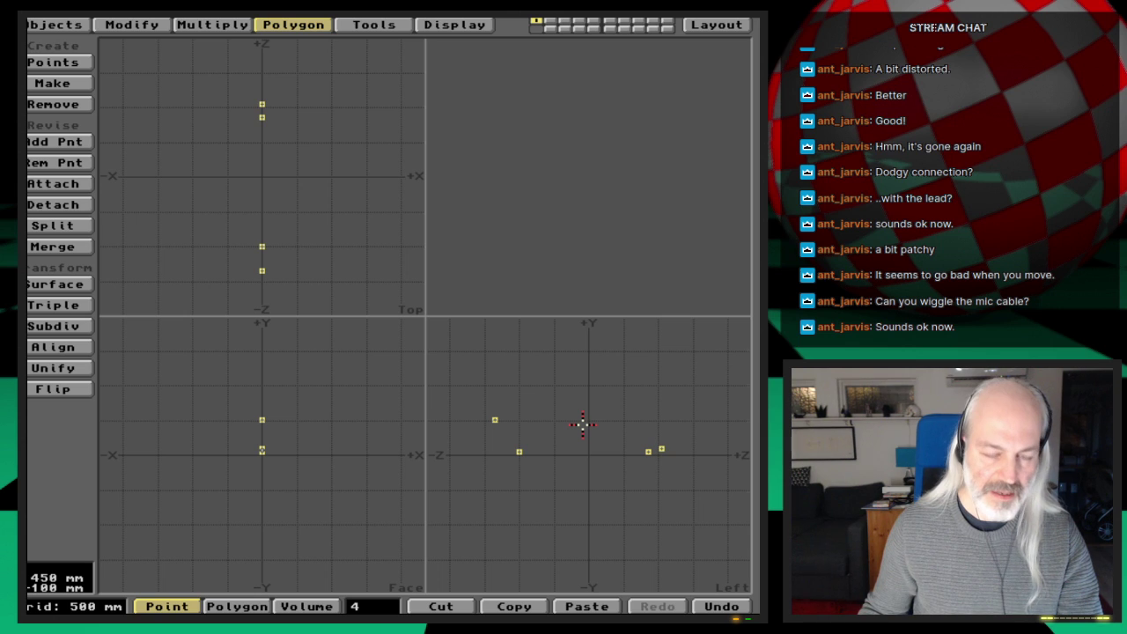
# Duplicate the four foot profile points and move one set by a Y offset of -50 mm to give the foot thickness
pyautogui.press('t')
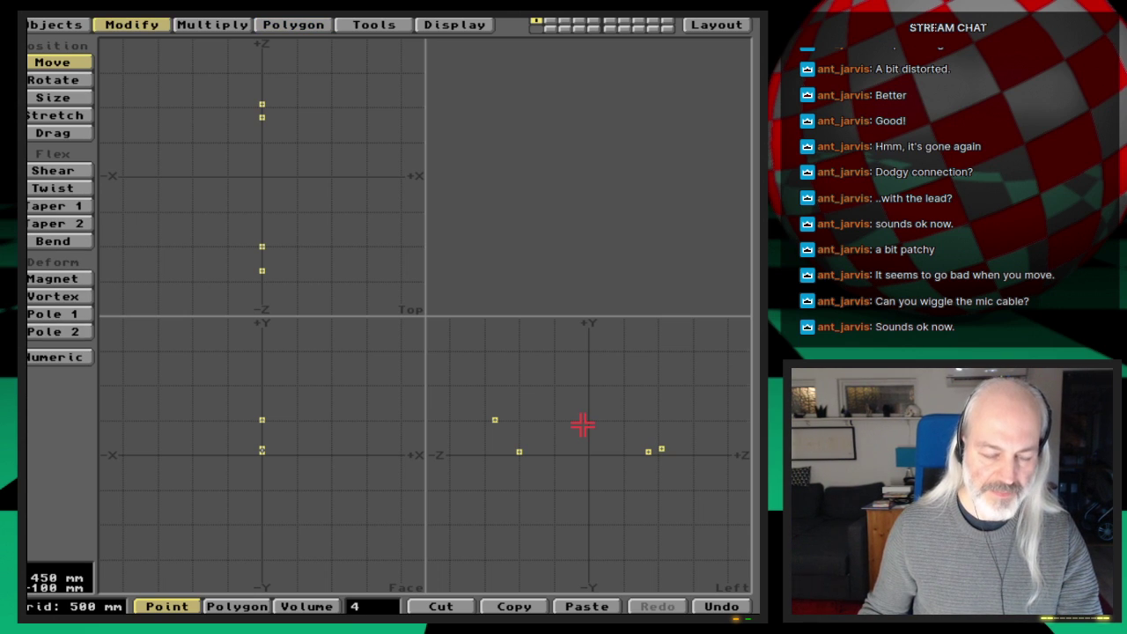
pyautogui.press('n')
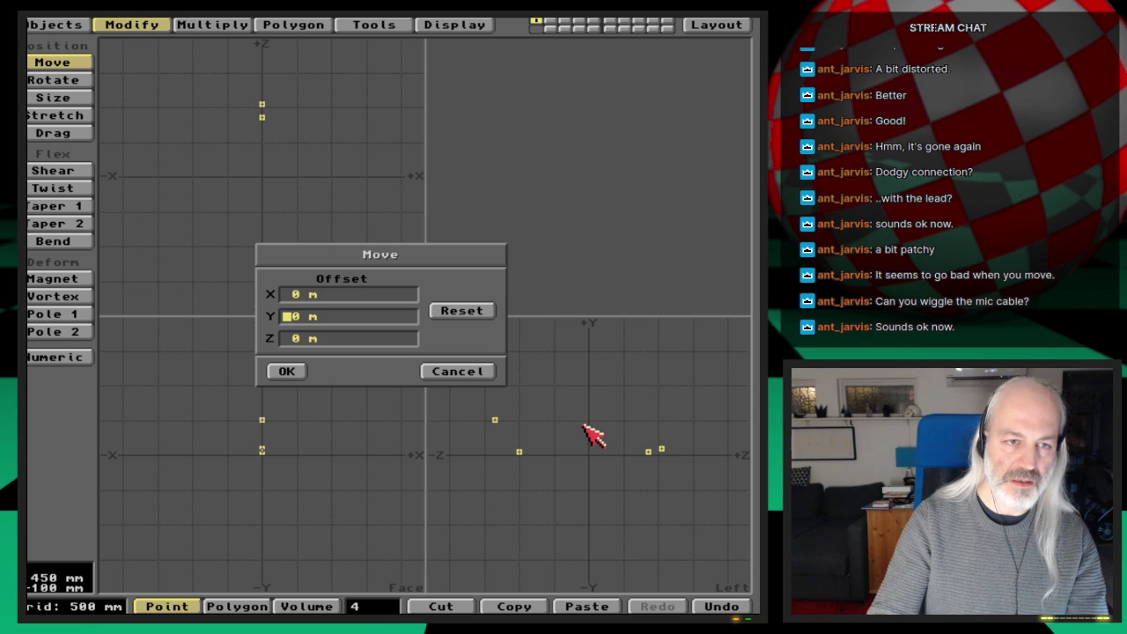
pyautogui.write('50mm')
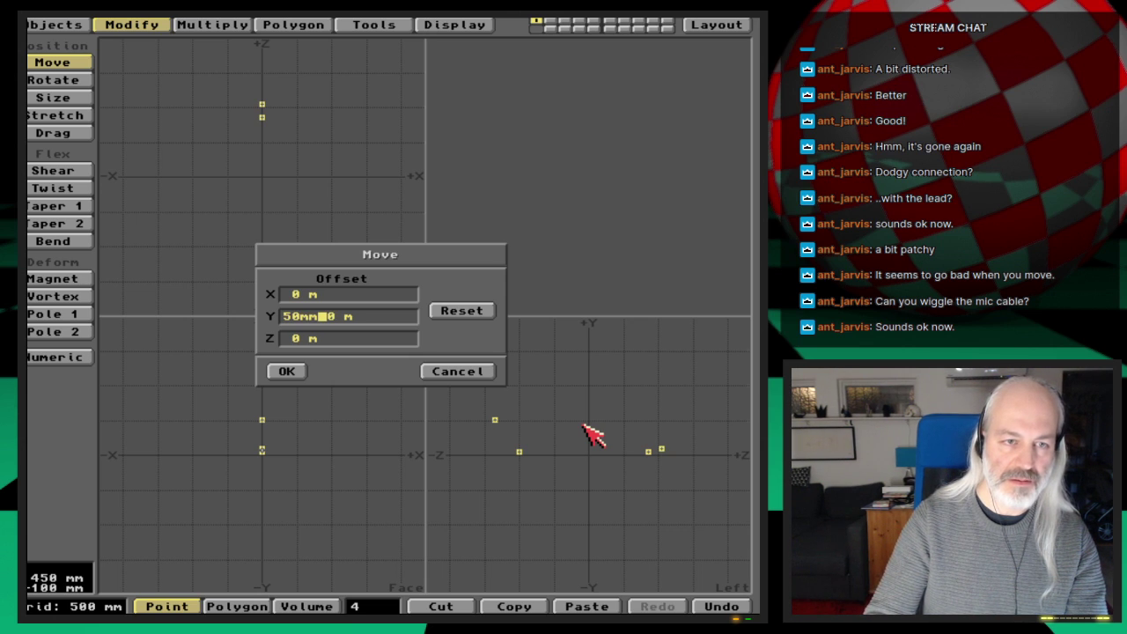
pyautogui.press('Left')
pyautogui.press('Left')
pyautogui.press('Left')
pyautogui.press('Left')
pyautogui.write('-')
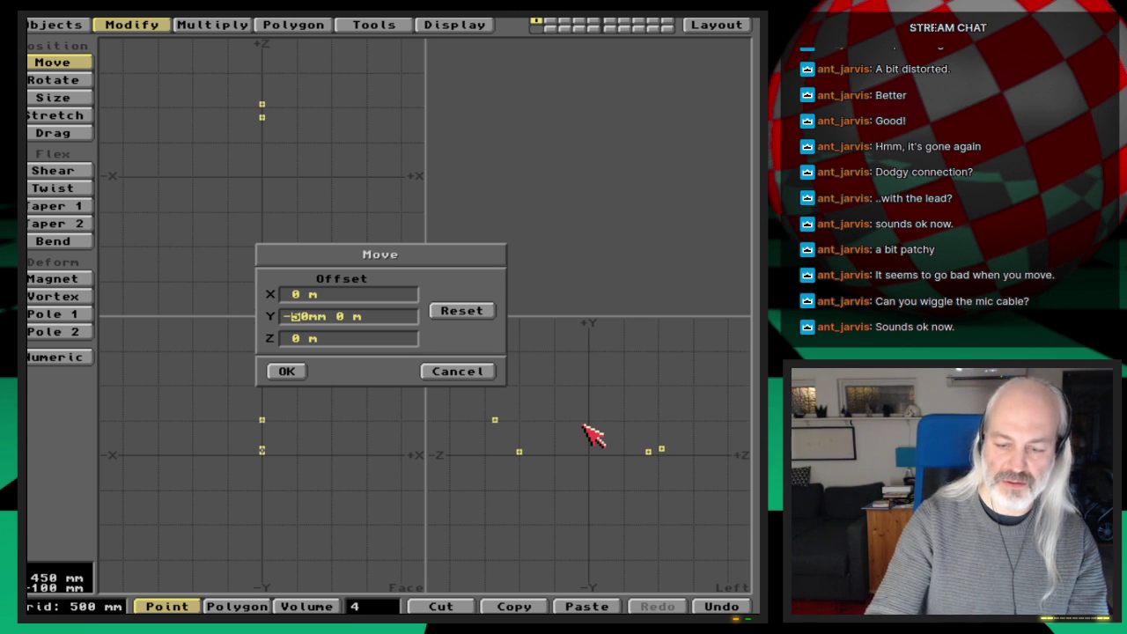
pyautogui.press('Tab')
pyautogui.press('Return')
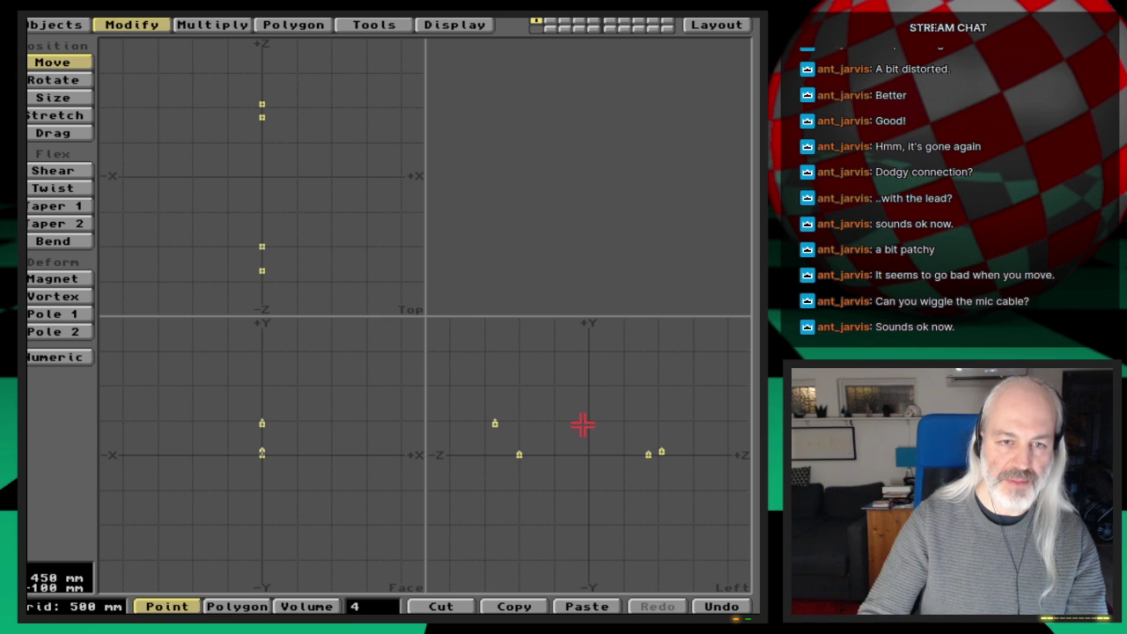
pyautogui.press('space')
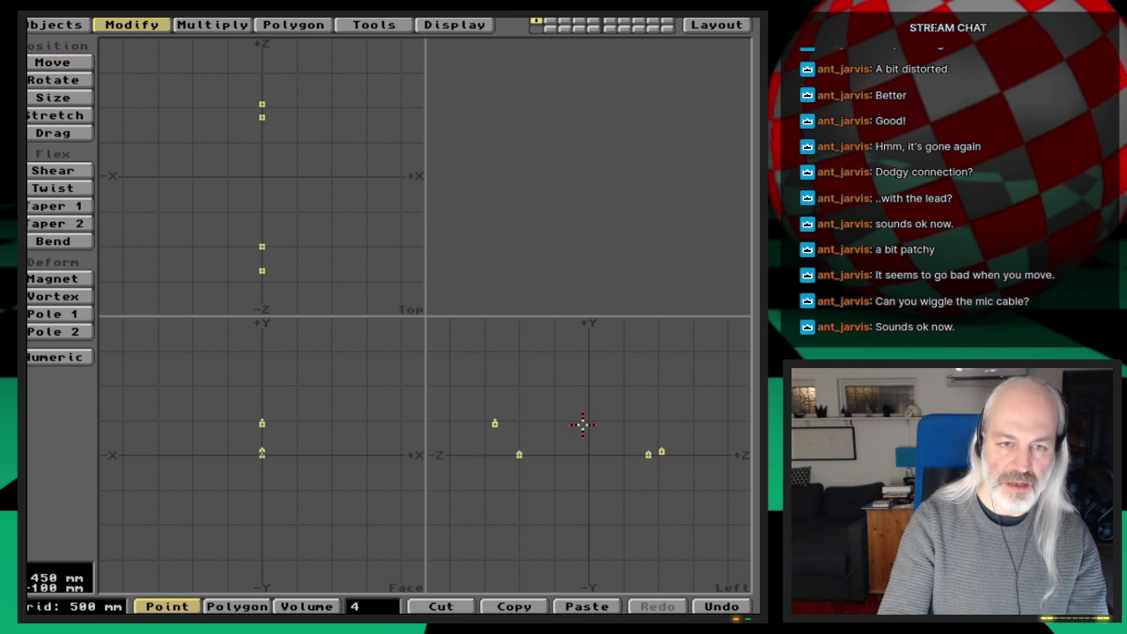
# Select the two lower points at the foot's raised -Z end and bend, move them -50 mm in Z, and clear the selection
pyautogui.click(581, 424)
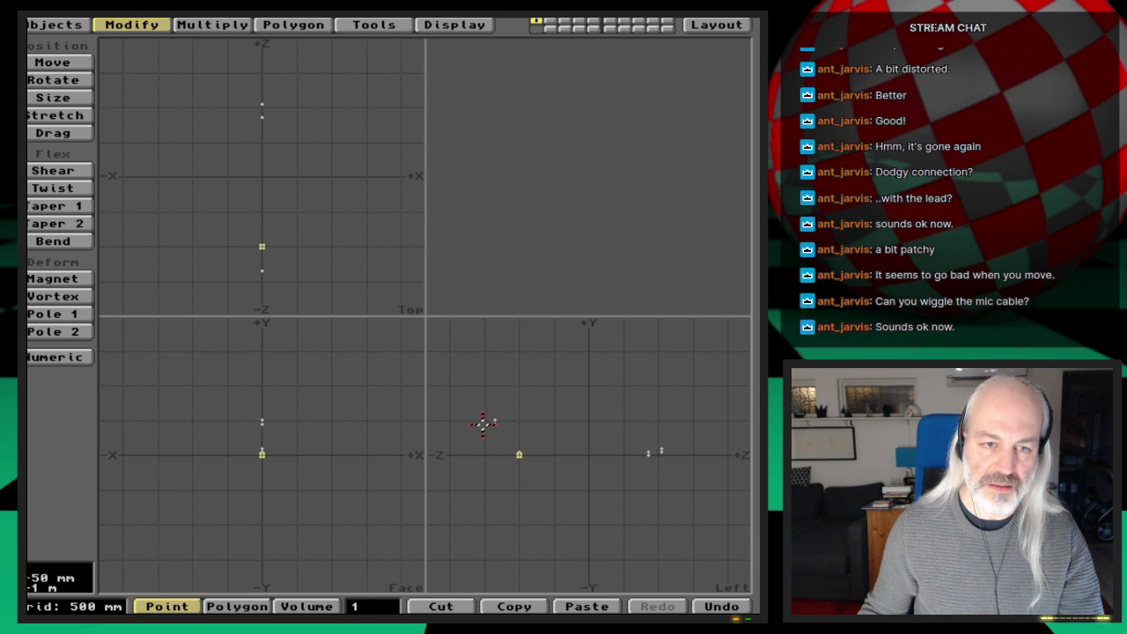
pyautogui.click(492, 427)
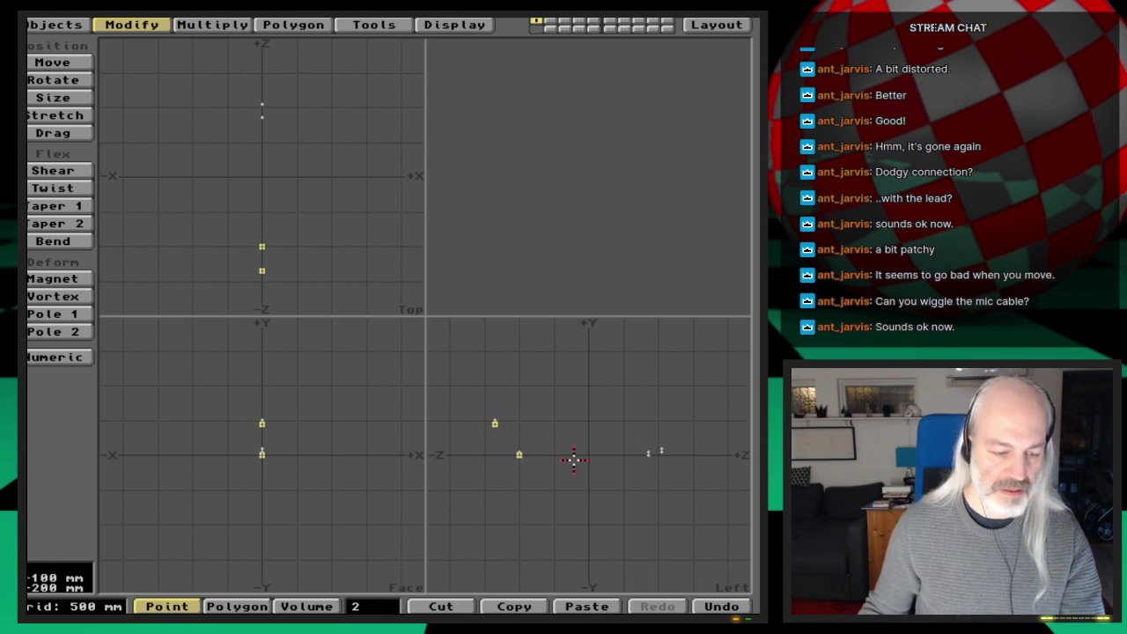
pyautogui.press('t')
pyautogui.moveTo(573, 458); pyautogui.dragTo(571, 457)
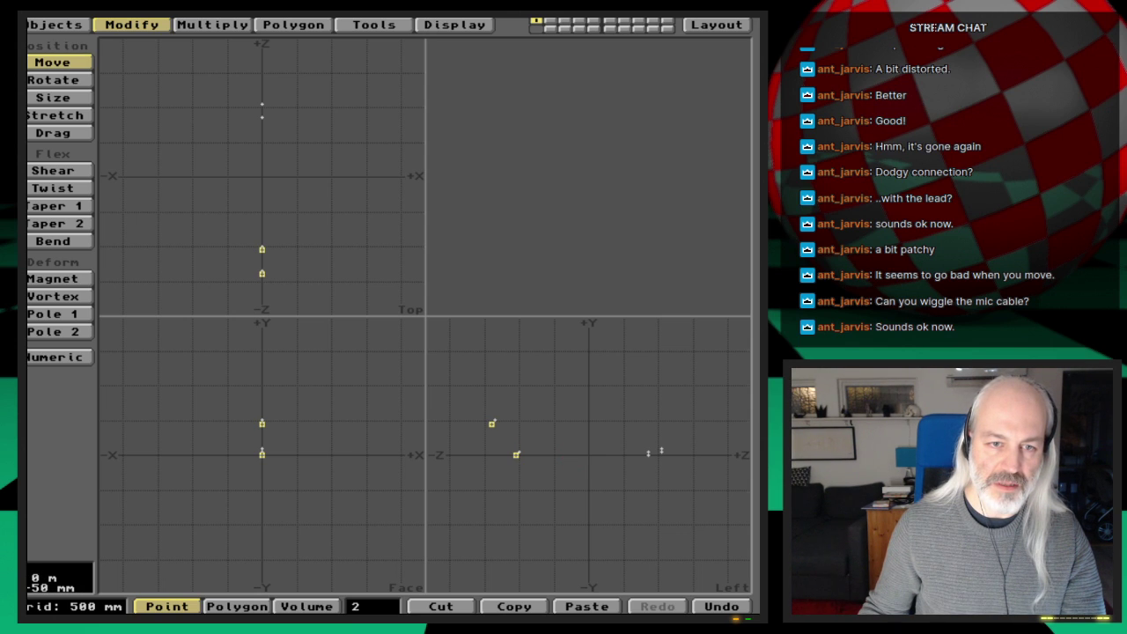
pyautogui.press('space')
pyautogui.press('/')
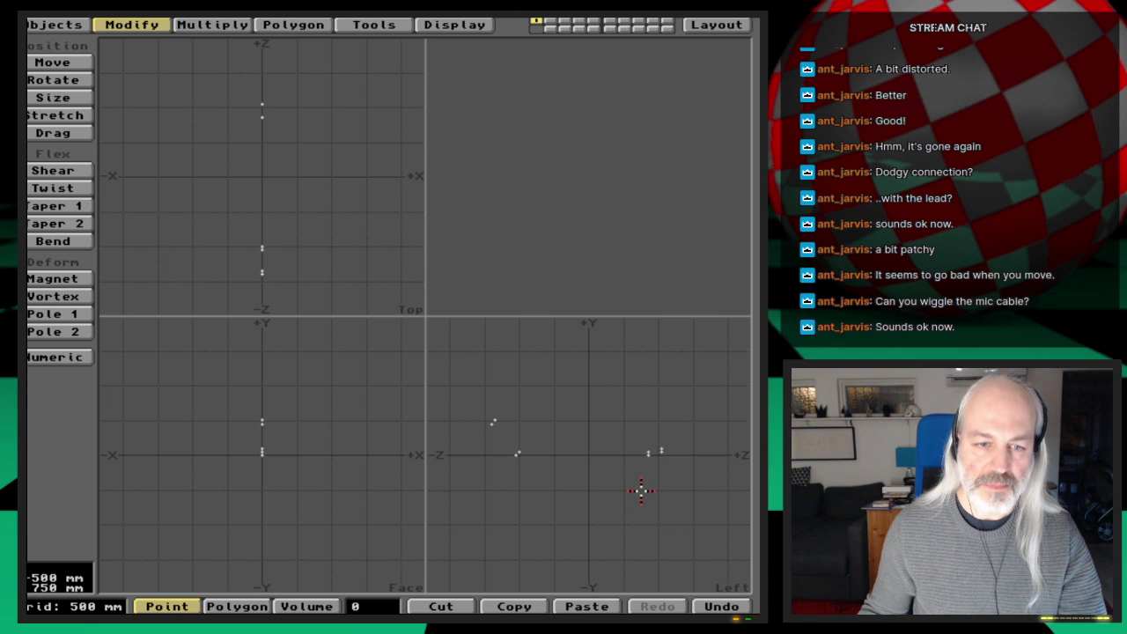
# Shift the two lower points at the foot's +Z end 20 mm outward along Z
pyautogui.press('g')
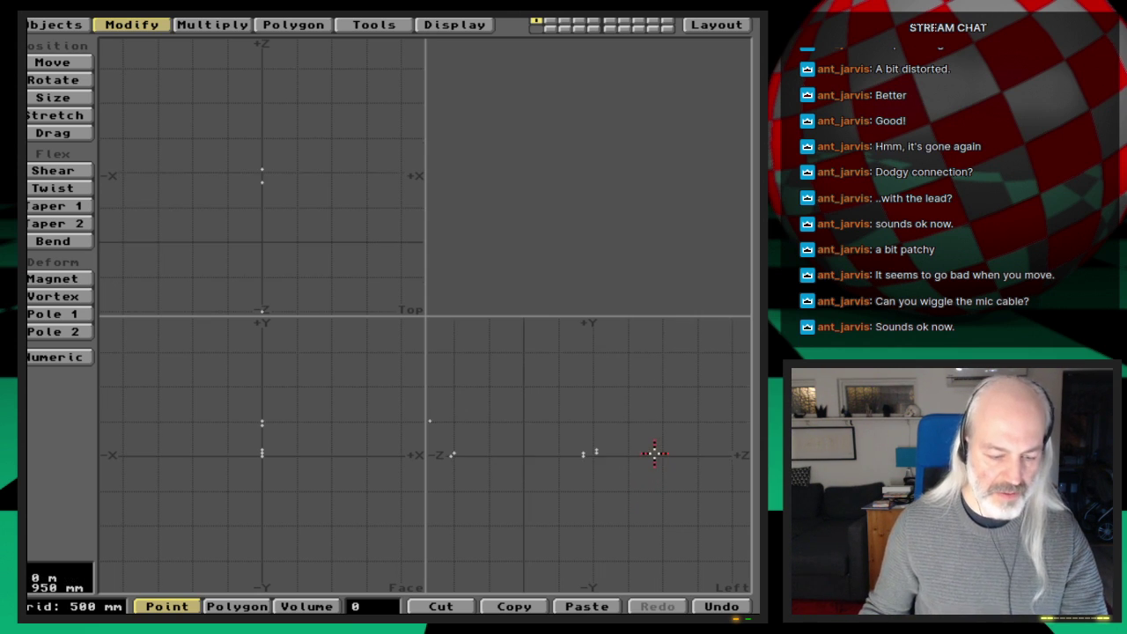
pyautogui.press('.')
pyautogui.press('.')
pyautogui.press('.')
pyautogui.press('.')
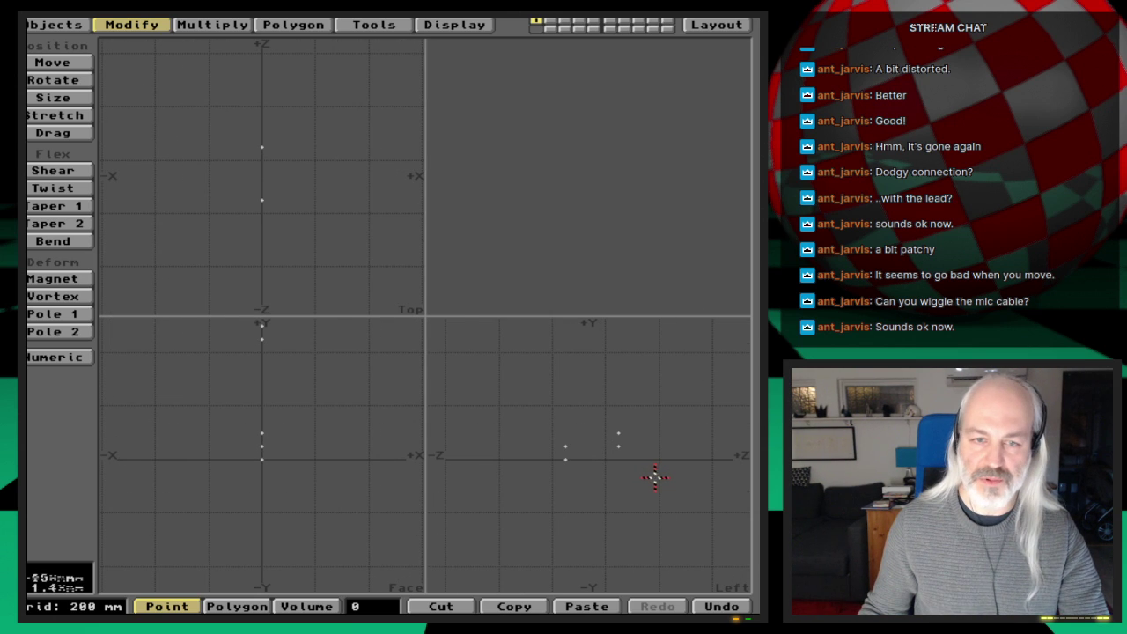
pyautogui.press('.')
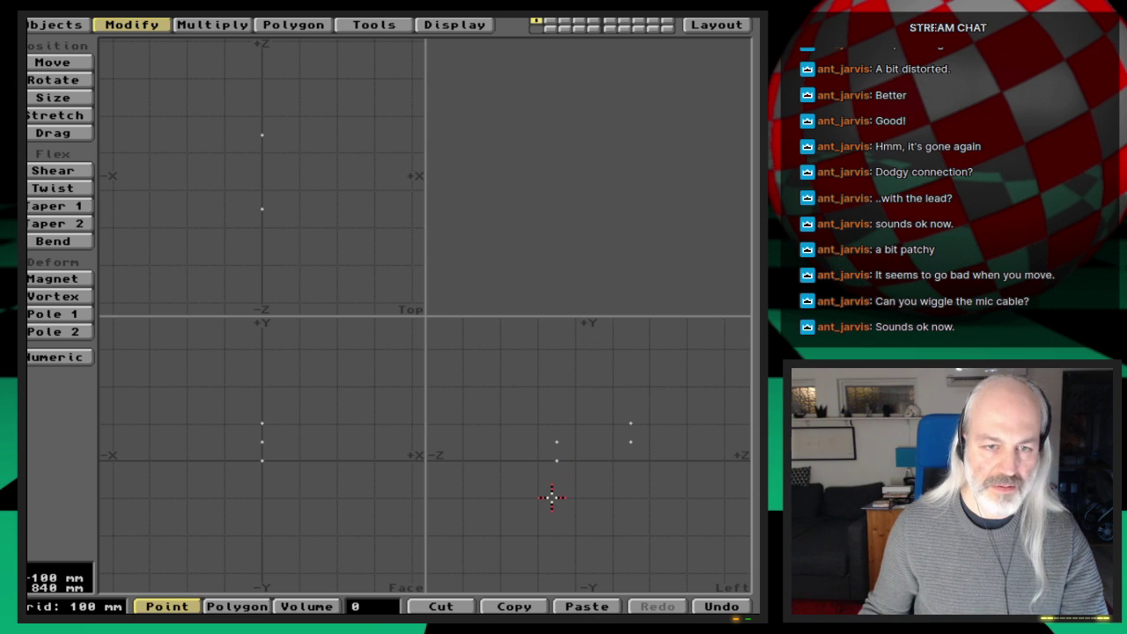
pyautogui.hotkey('ctrl', 't')
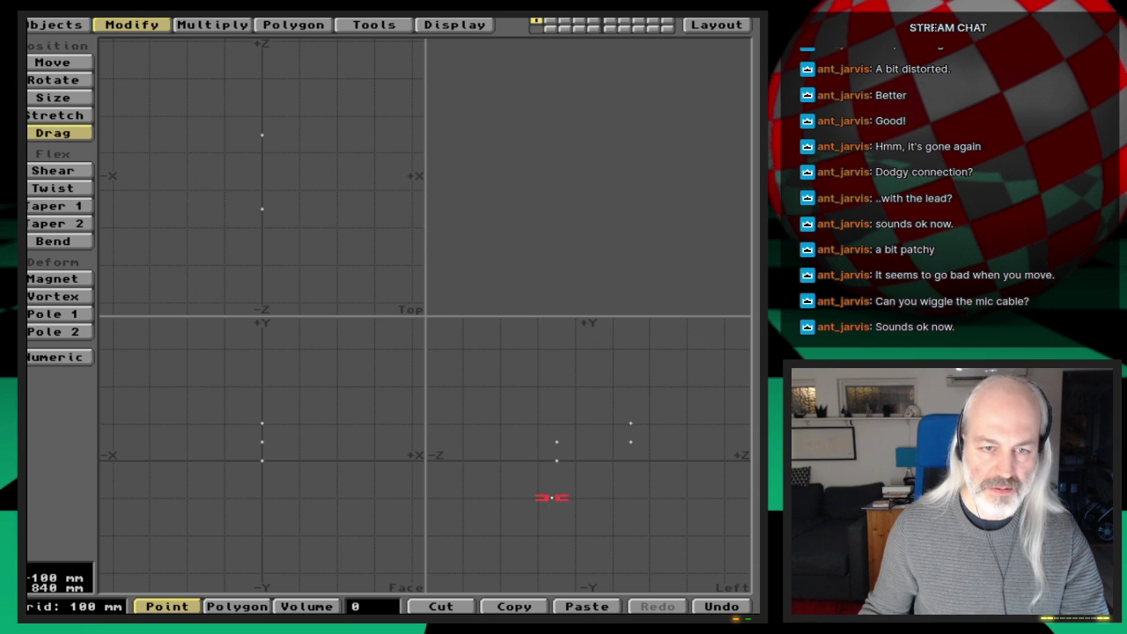
pyautogui.moveTo(556, 460); pyautogui.dragTo(560, 460)
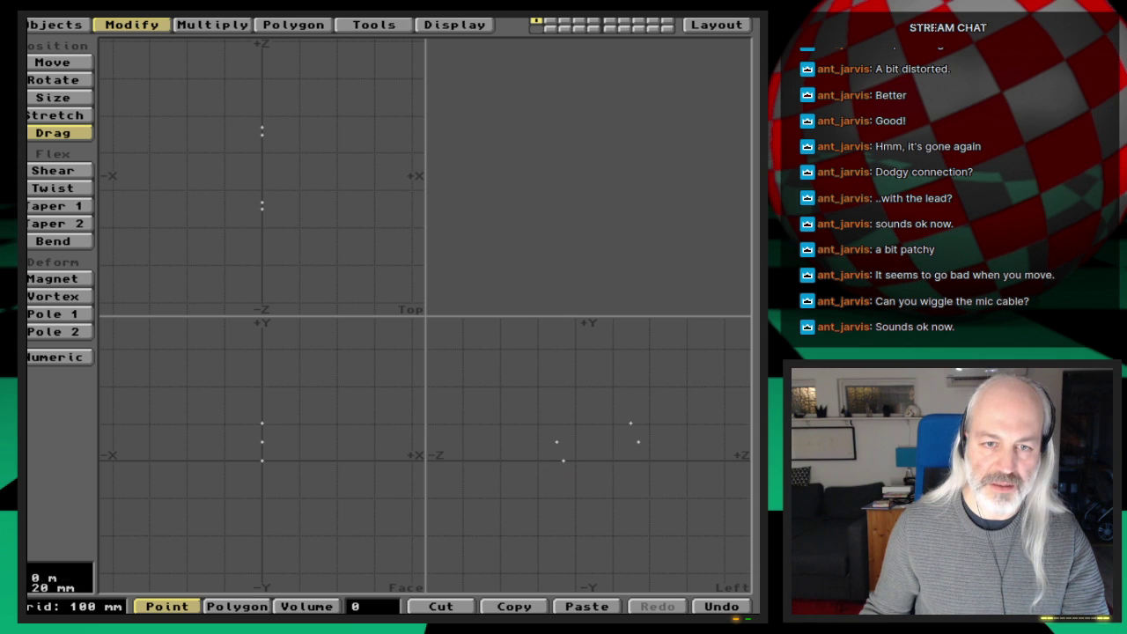
pyautogui.press('space')
# Move all eight foot profile points 850 mm along X
pyautogui.press('a')
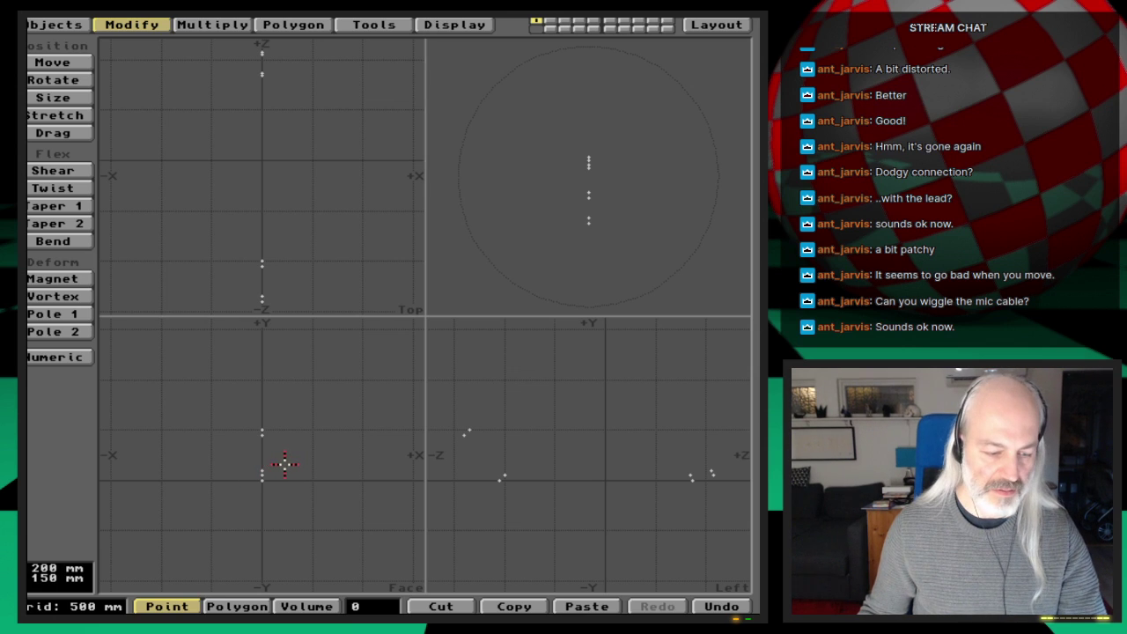
pyautogui.press('t')
pyautogui.moveTo(283, 466); pyautogui.dragTo(289, 466)
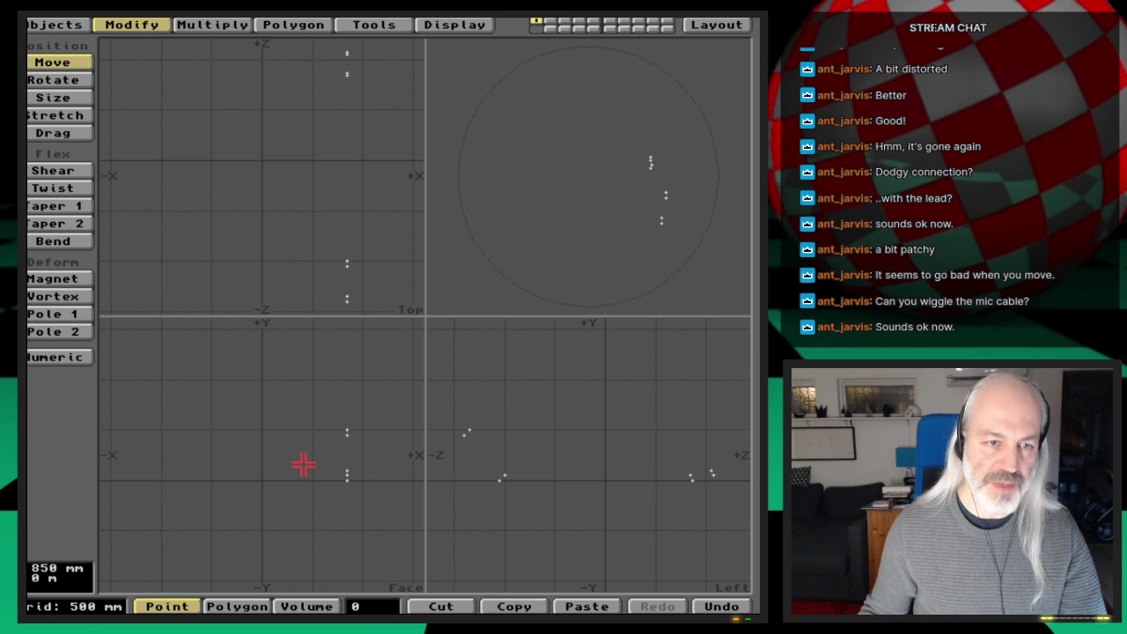
pyautogui.press('space')
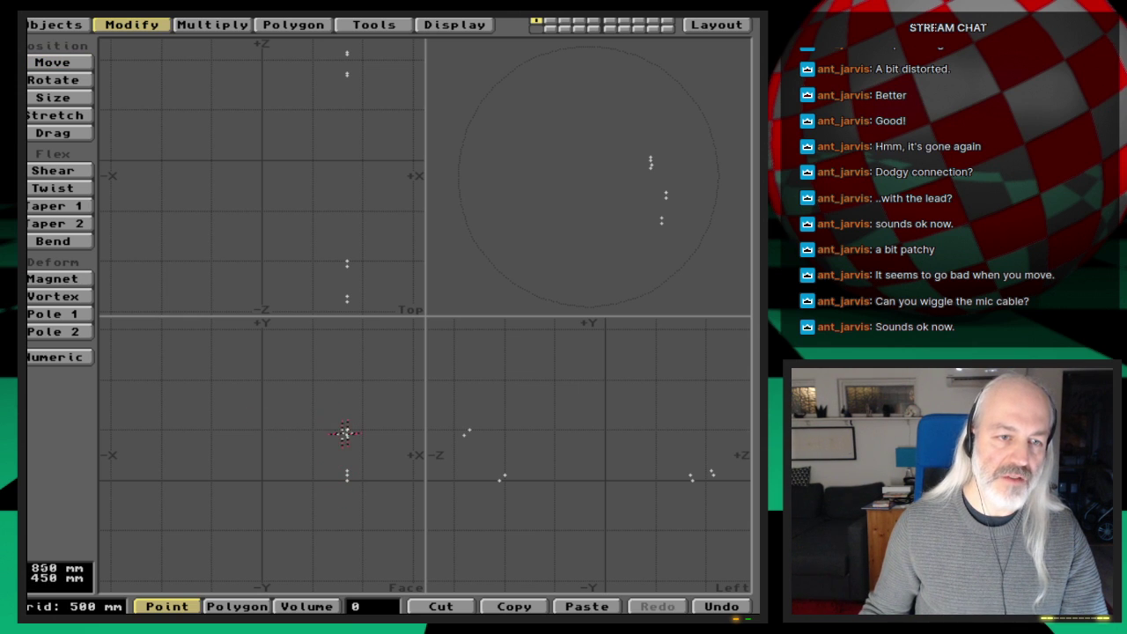
# Try to mirror the eight foot profile points across the X = 0 plane
pyautogui.click(212, 24)
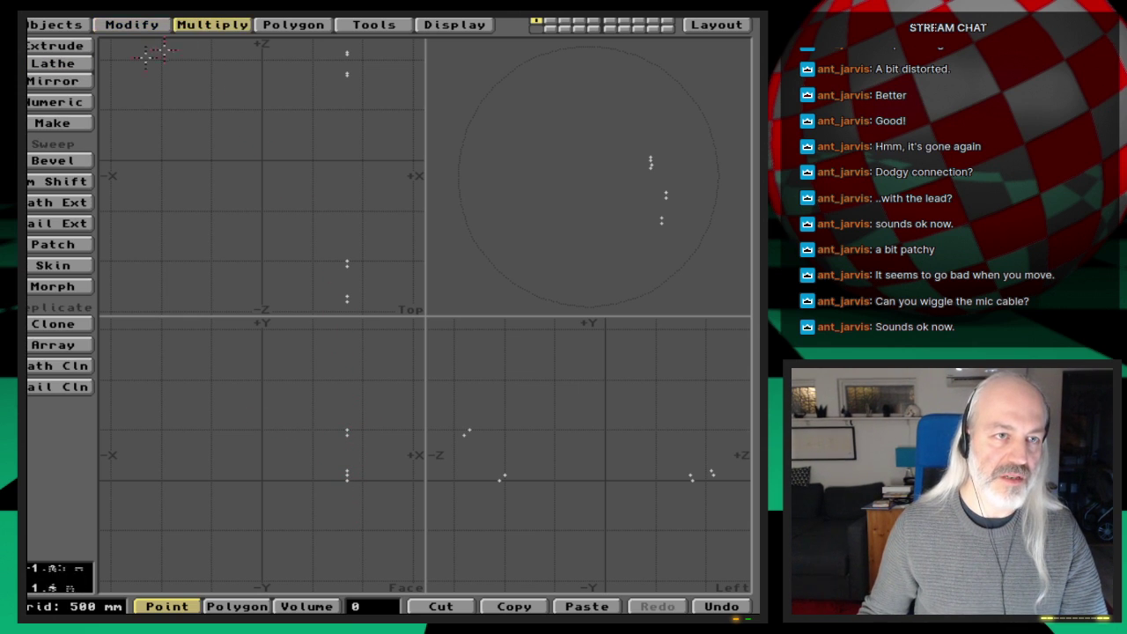
pyautogui.click(66, 80)
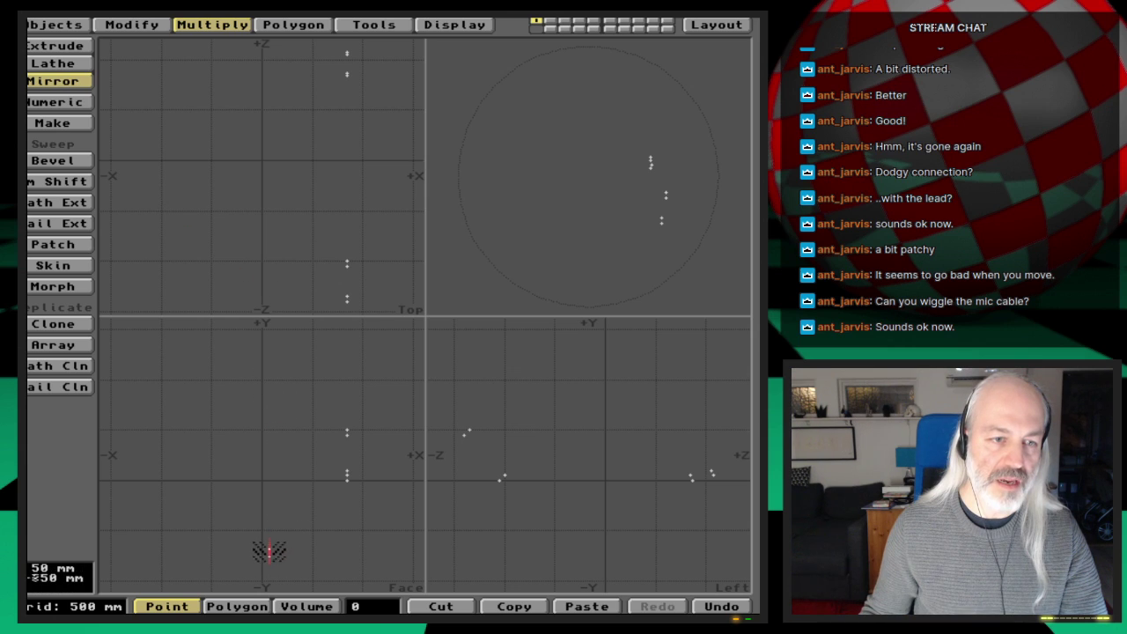
pyautogui.click(268, 561)
pyautogui.moveTo(267, 562); pyautogui.dragTo(264, 564)
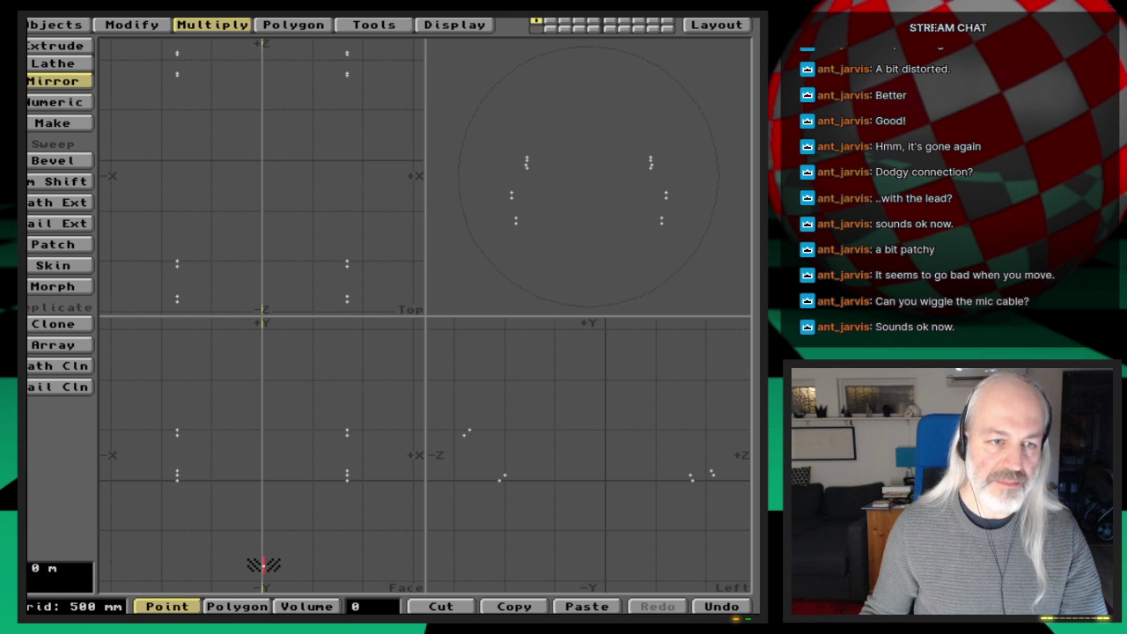
pyautogui.press('space')
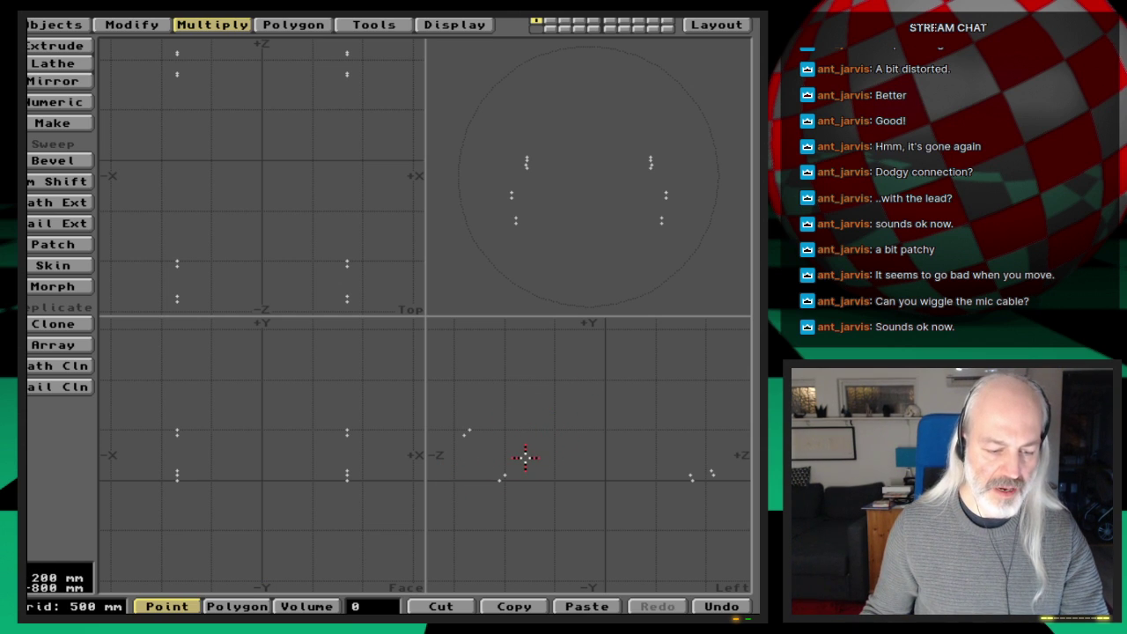
pyautogui.press('u')
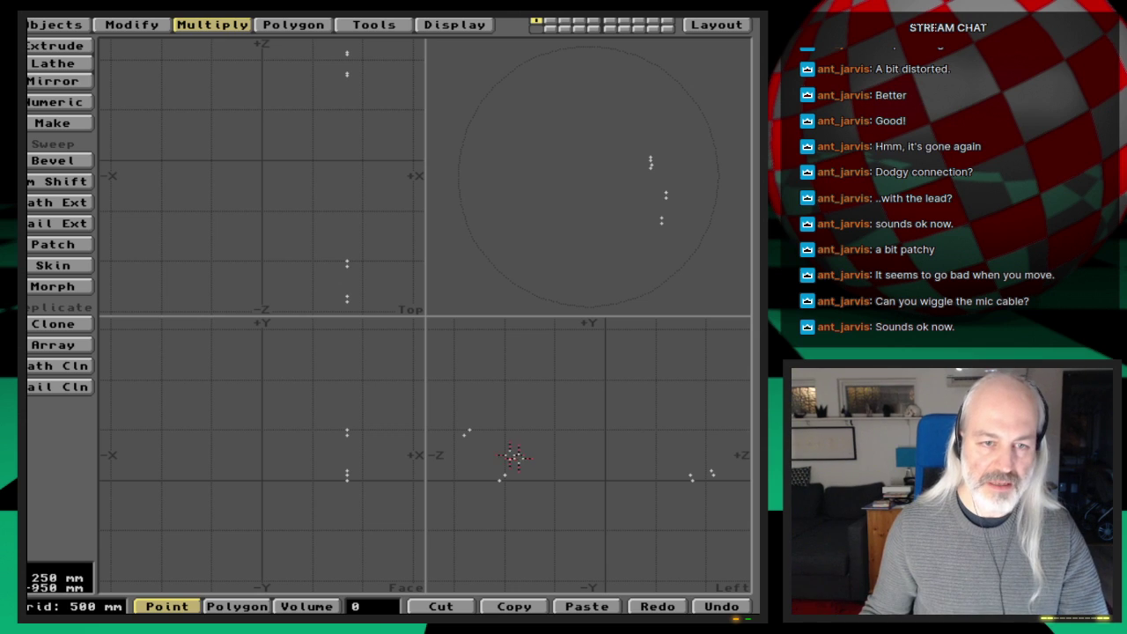
# Select the eight foot profile points in order around the outline and make a polygon from them
pyautogui.moveTo(462, 440); pyautogui.dragTo(467, 431)
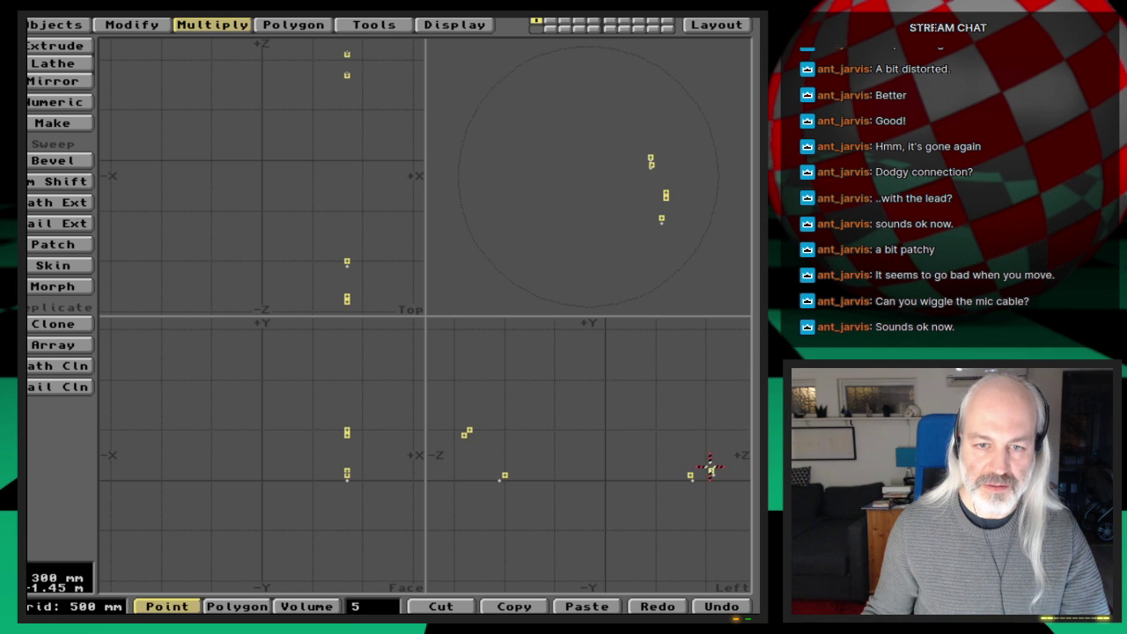
pyautogui.moveTo(702, 476); pyautogui.dragTo(680, 483)
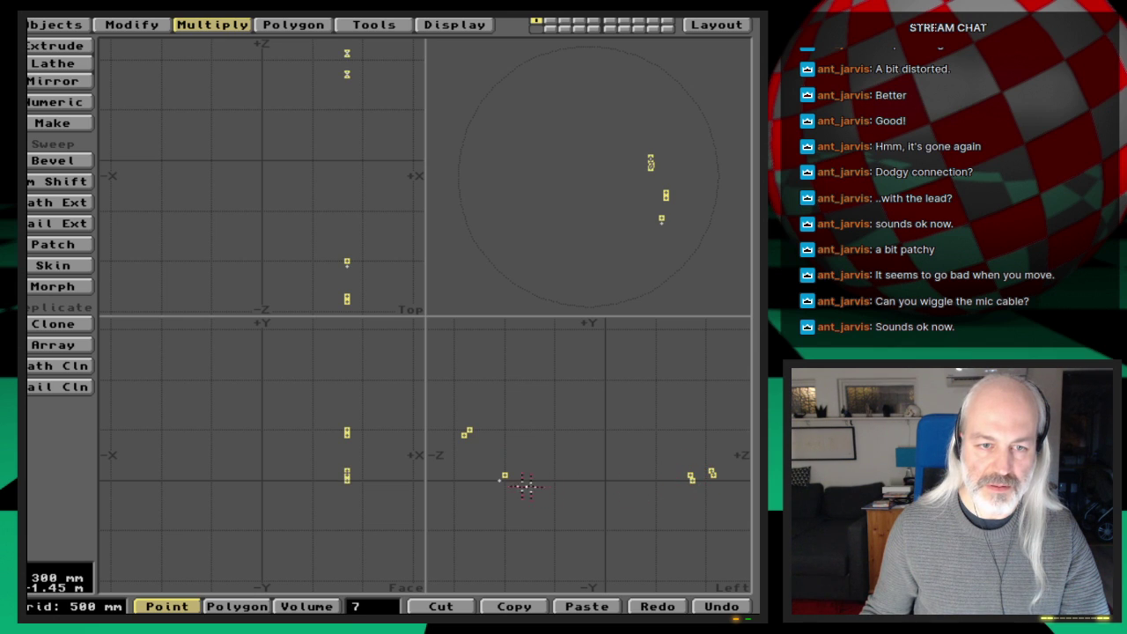
pyautogui.press('p')
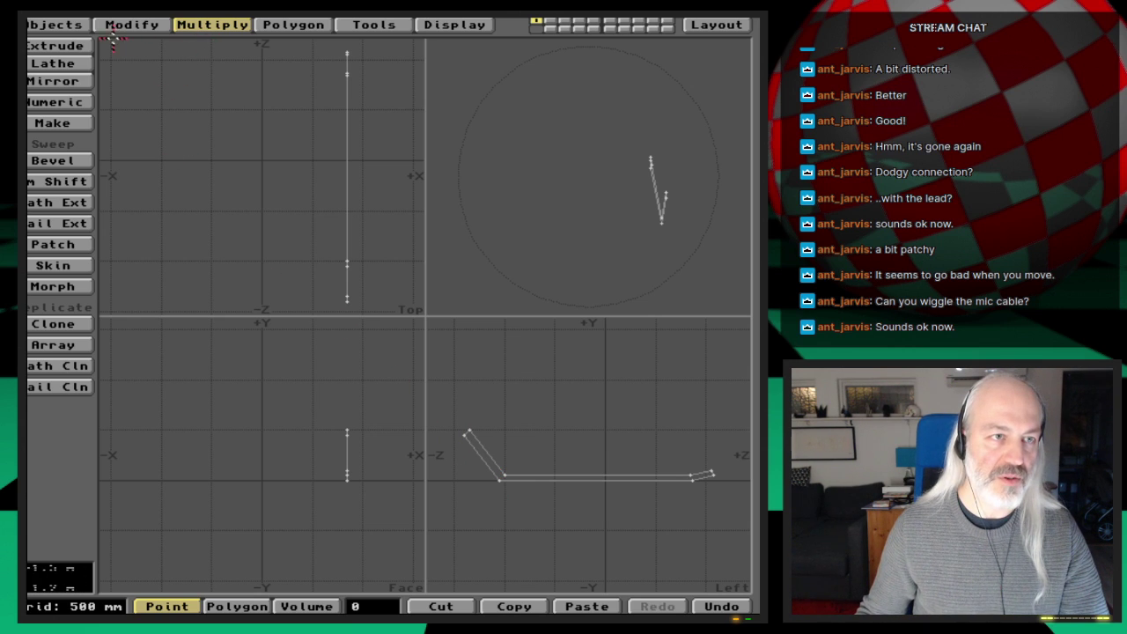
pyautogui.click(81, 44)
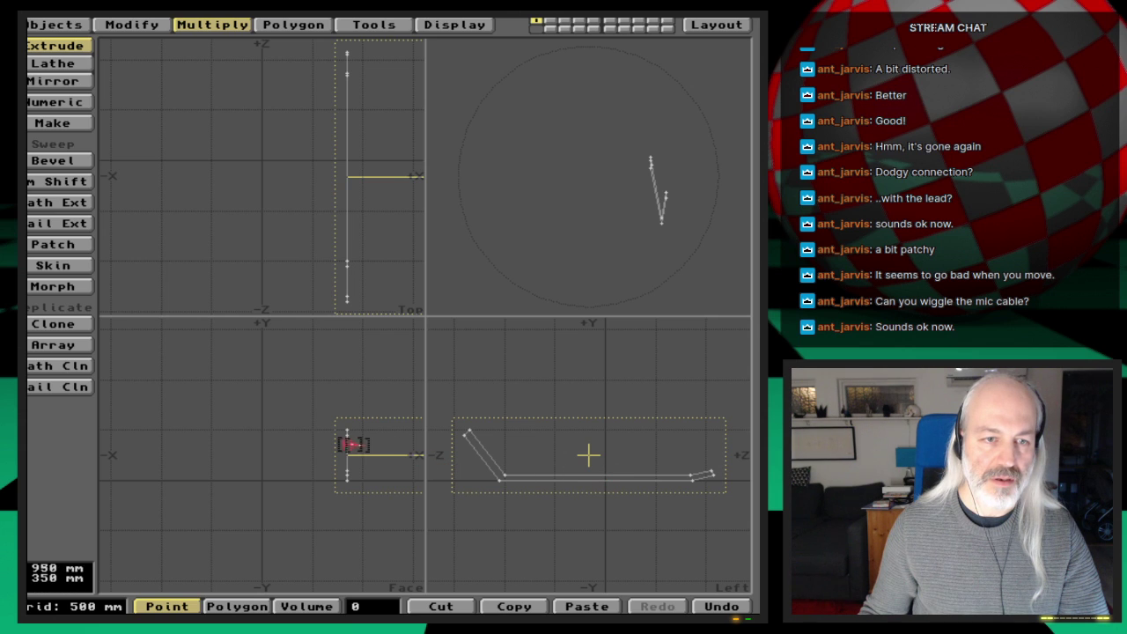
pyautogui.keyDown('alt'); pyautogui.moveTo(386, 454); pyautogui.dragTo(342, 461); pyautogui.keyUp('alt')
pyautogui.keyDown('alt'); pyautogui.moveTo(251, 456); pyautogui.dragTo(259, 456); pyautogui.keyUp('alt')
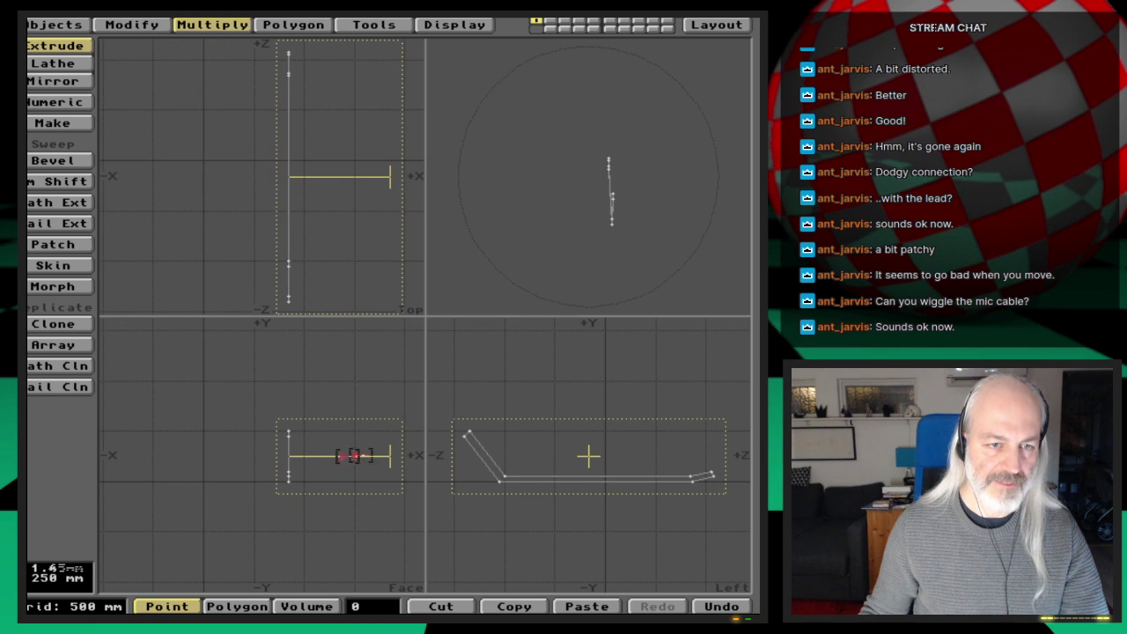
pyautogui.moveTo(387, 456); pyautogui.dragTo(187, 455)
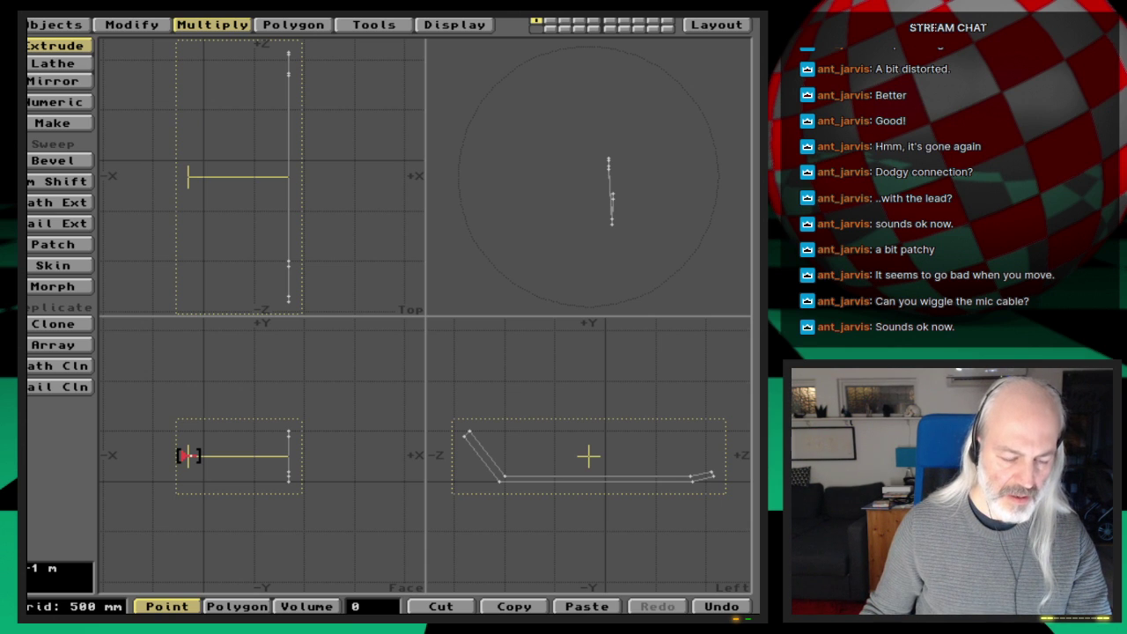
pyautogui.press('u')
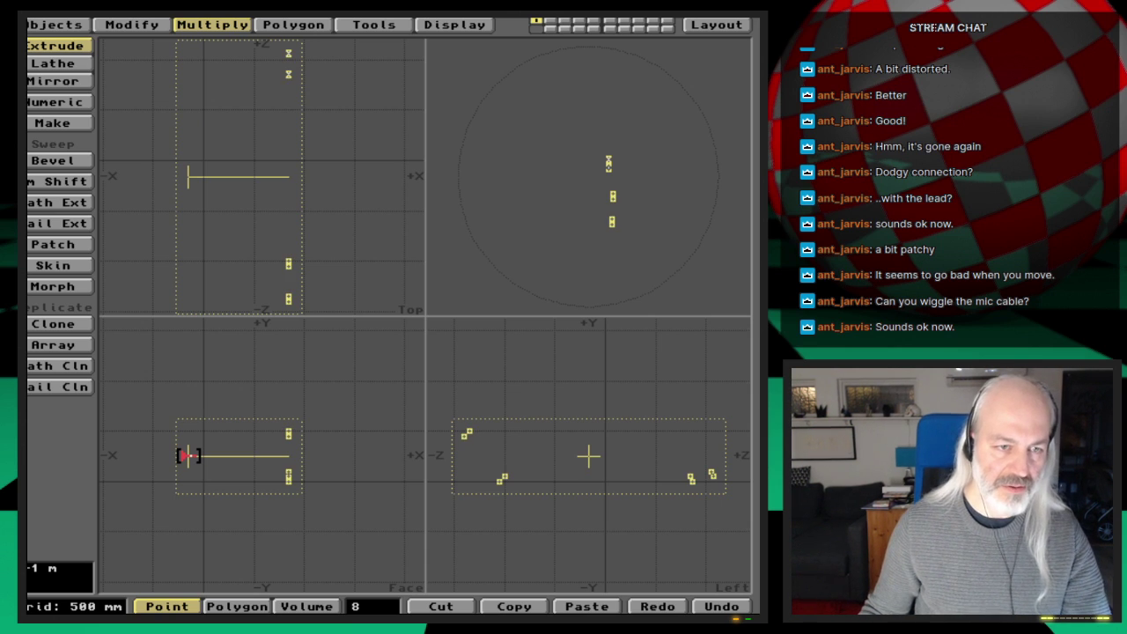
pyautogui.press('space')
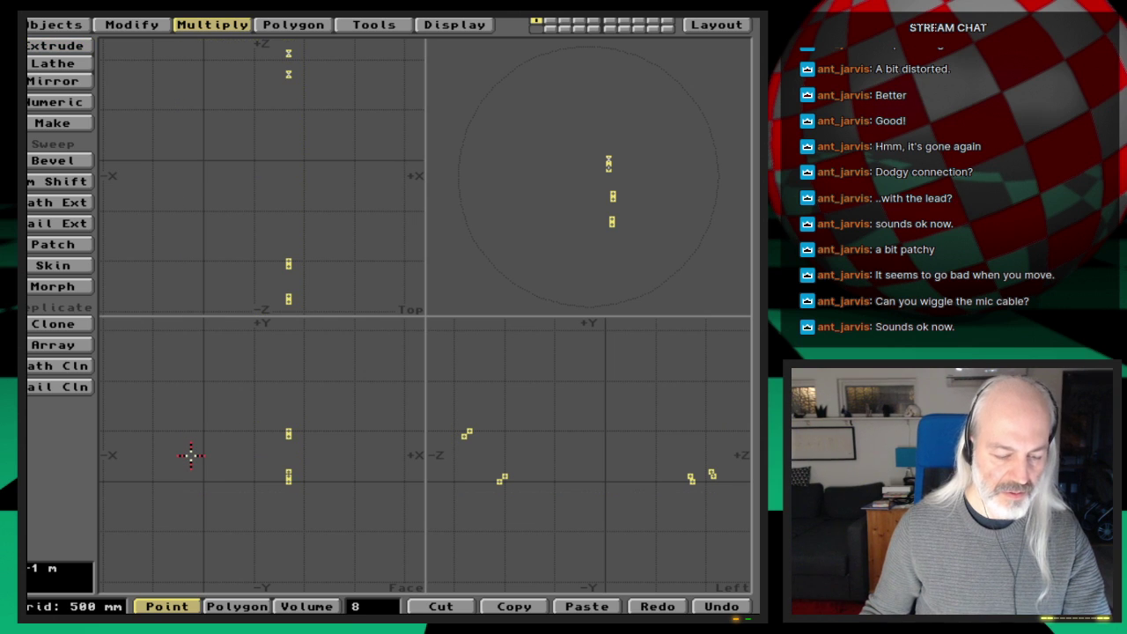
pyautogui.press('p')
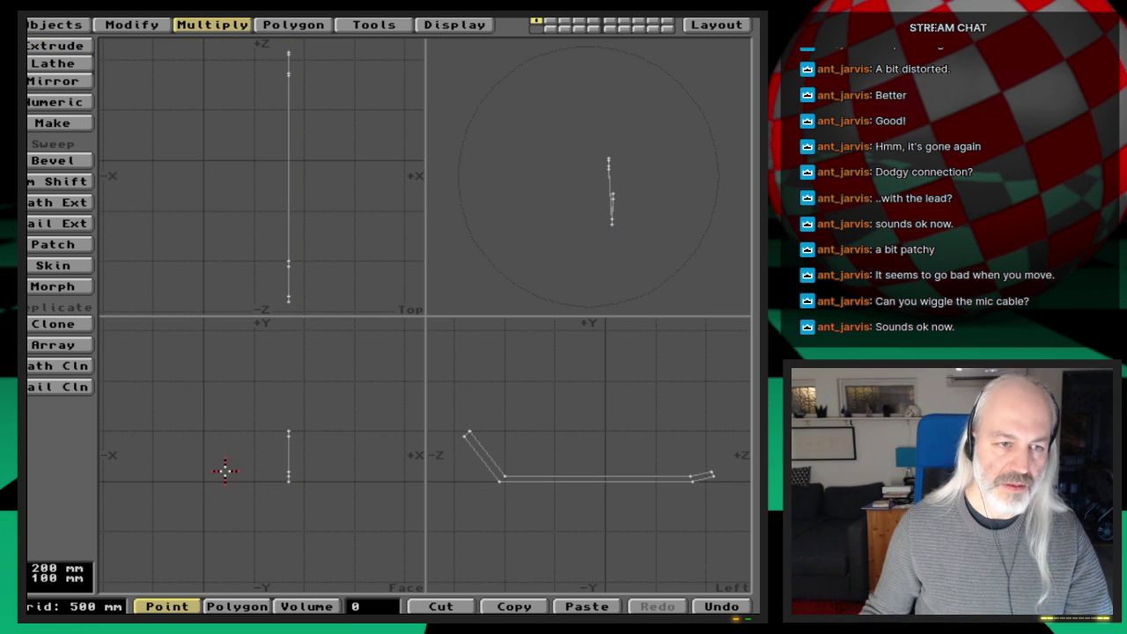
# Mirror the foot profile polygon across the X = 0 plane and undo the mirror
pyautogui.keyDown('alt'); pyautogui.moveTo(224, 471); pyautogui.dragTo(274, 461); pyautogui.keyUp('alt')
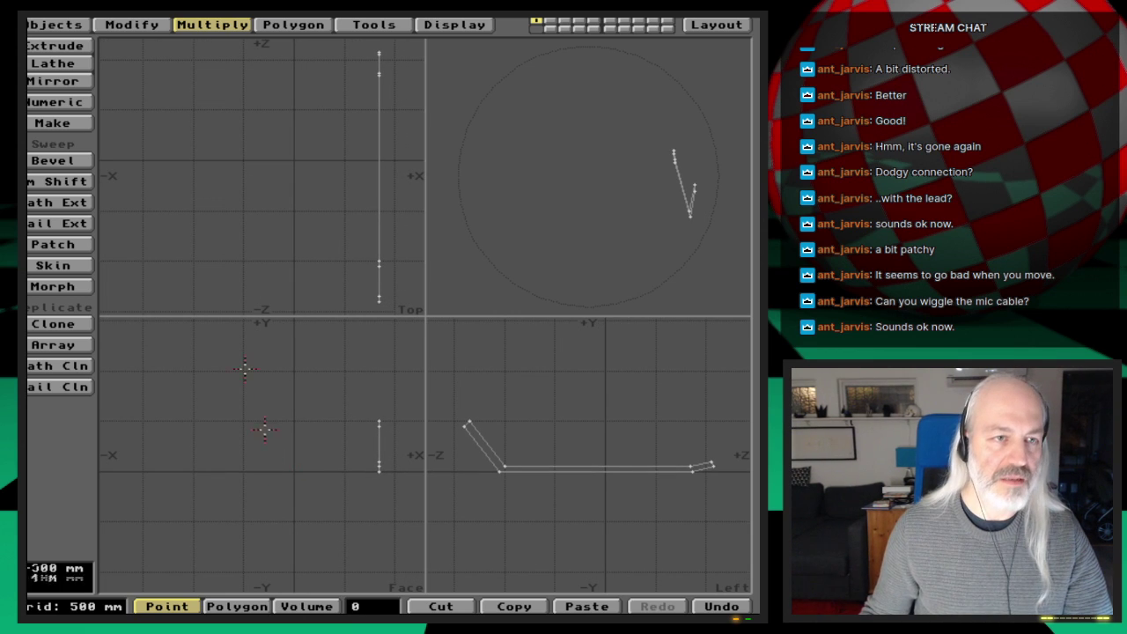
pyautogui.click(81, 81)
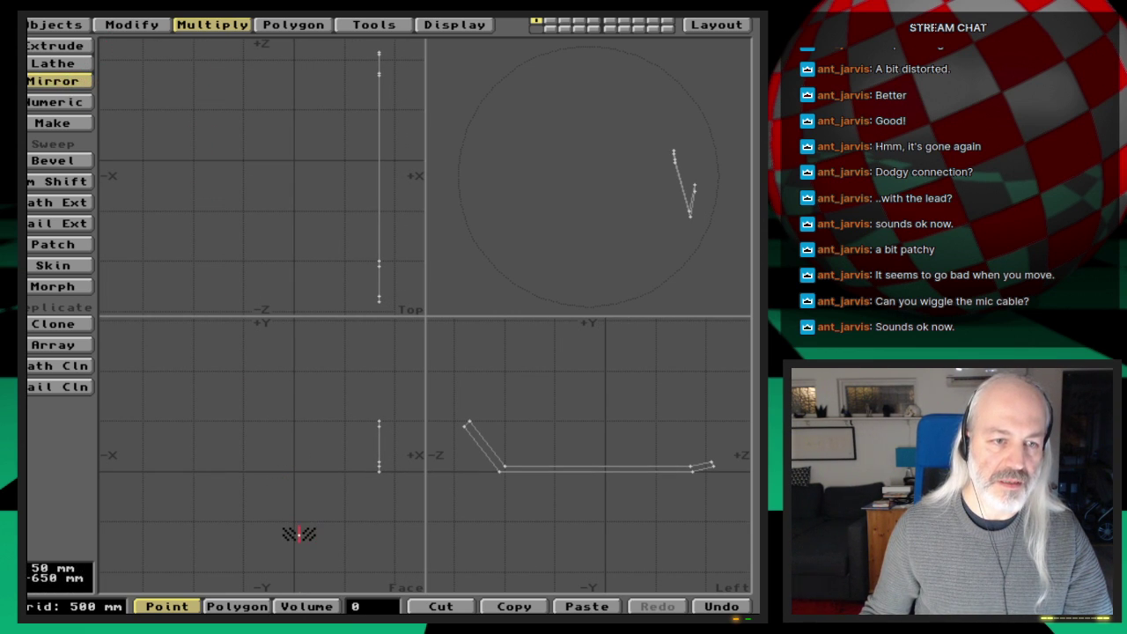
pyautogui.moveTo(300, 531); pyautogui.dragTo(296, 532)
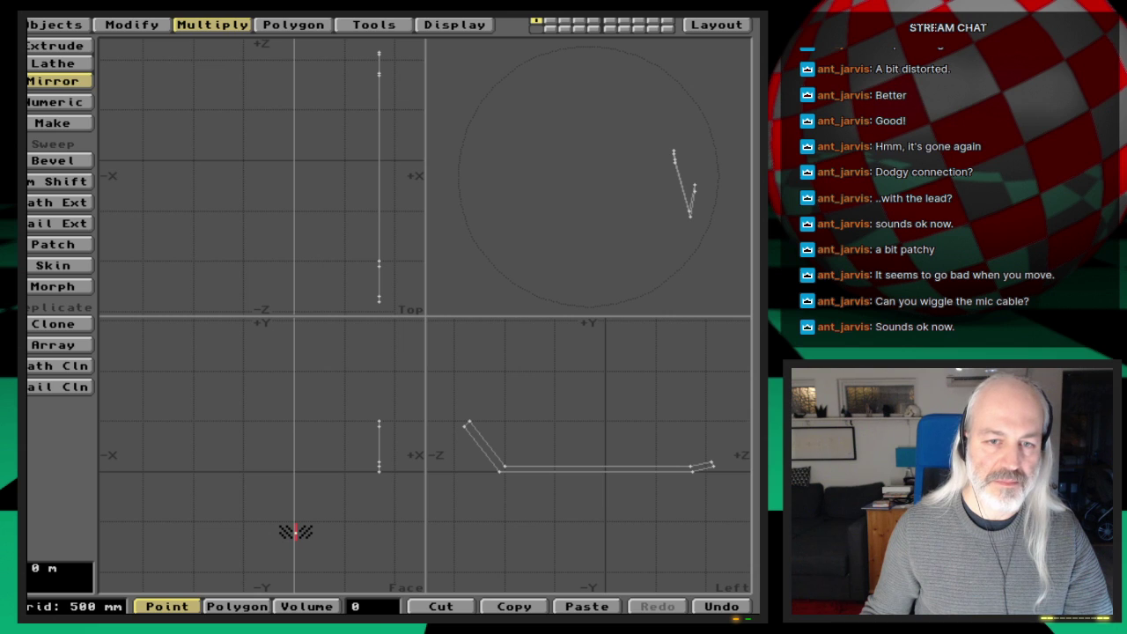
pyautogui.click(296, 532)
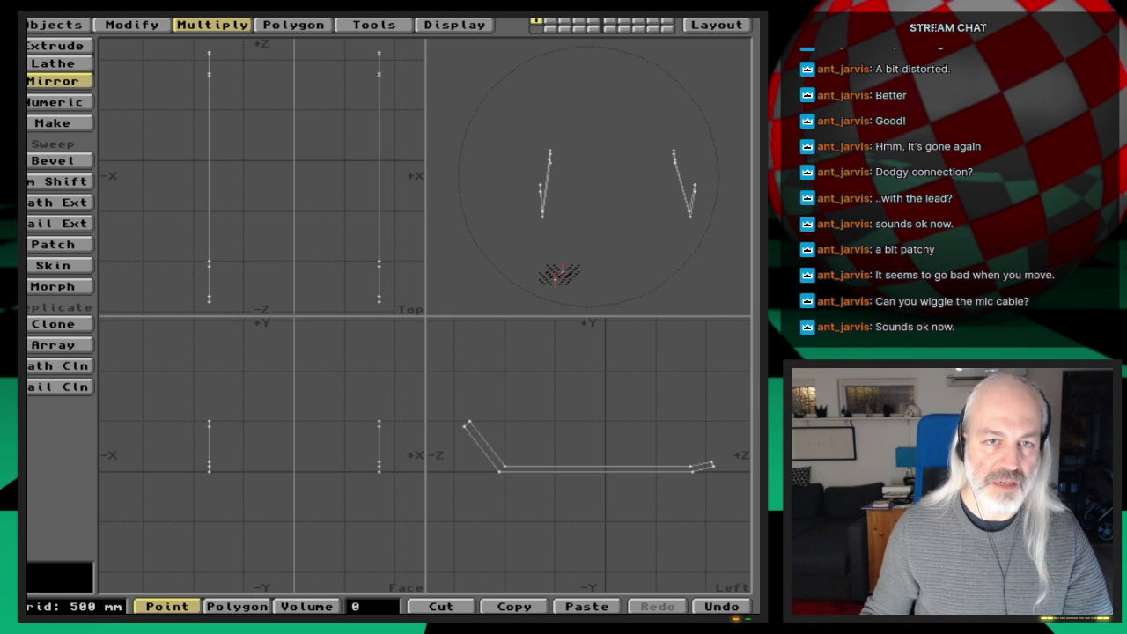
pyautogui.press('space')
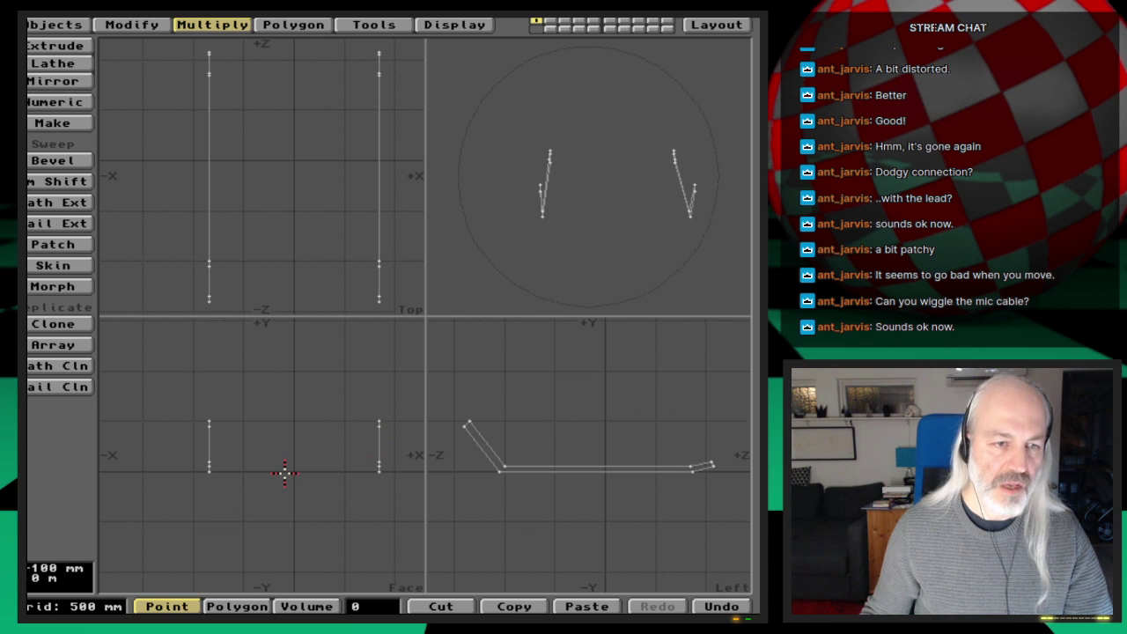
pyautogui.press('u')
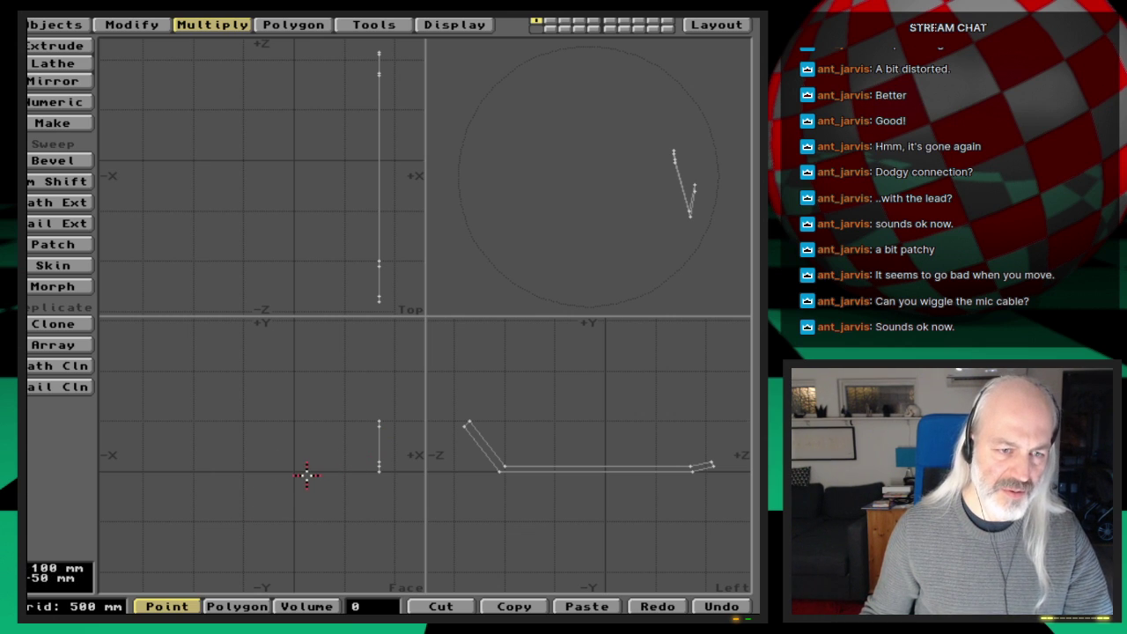
# Check the coordinates of the profile's two lowest points without changing them, and clear the selection
pyautogui.click(380, 471)
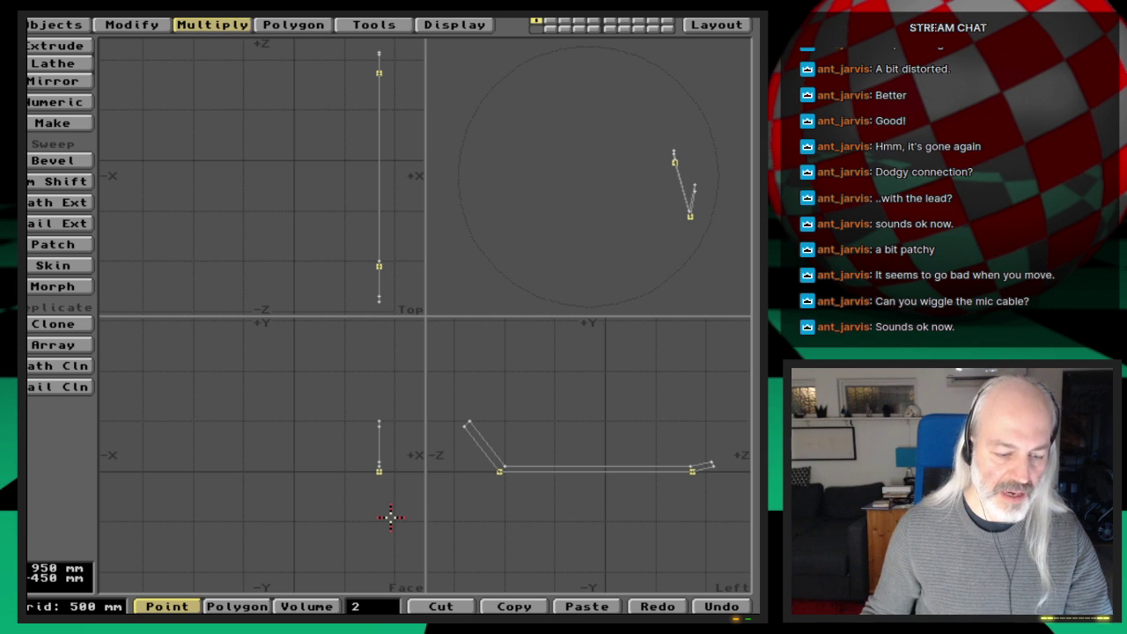
pyautogui.press('i')
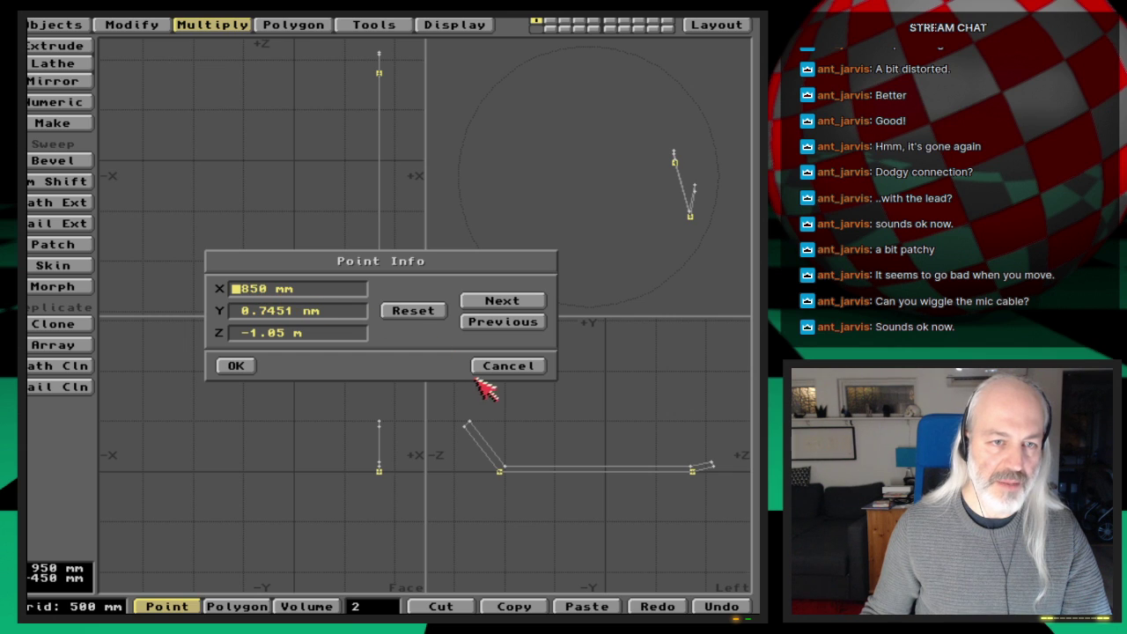
pyautogui.click(506, 368)
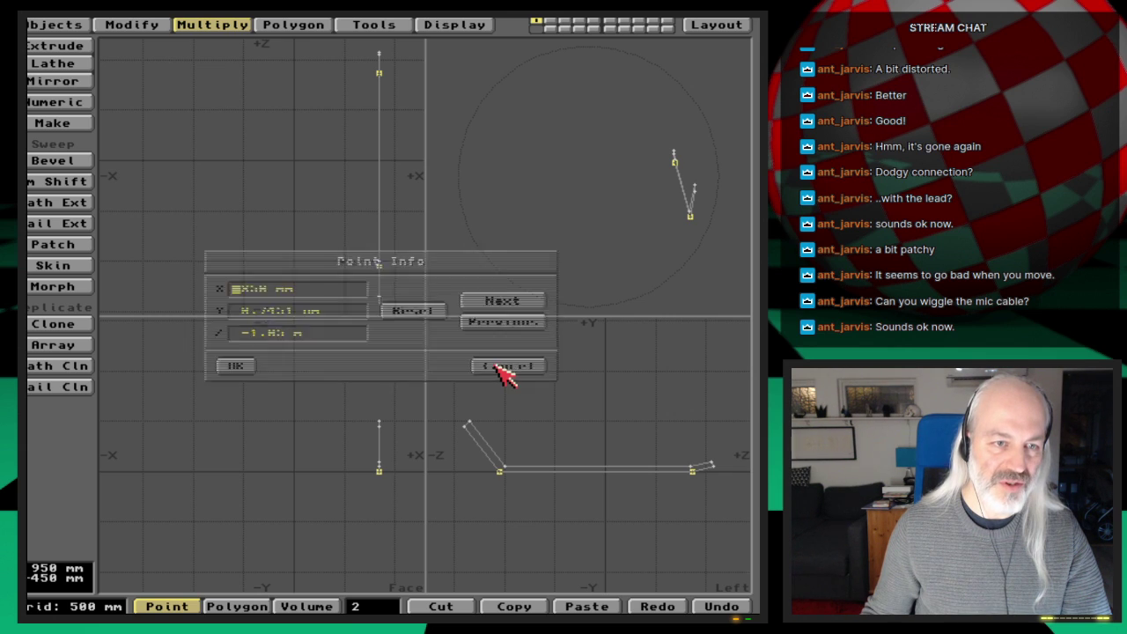
pyautogui.click(364, 608)
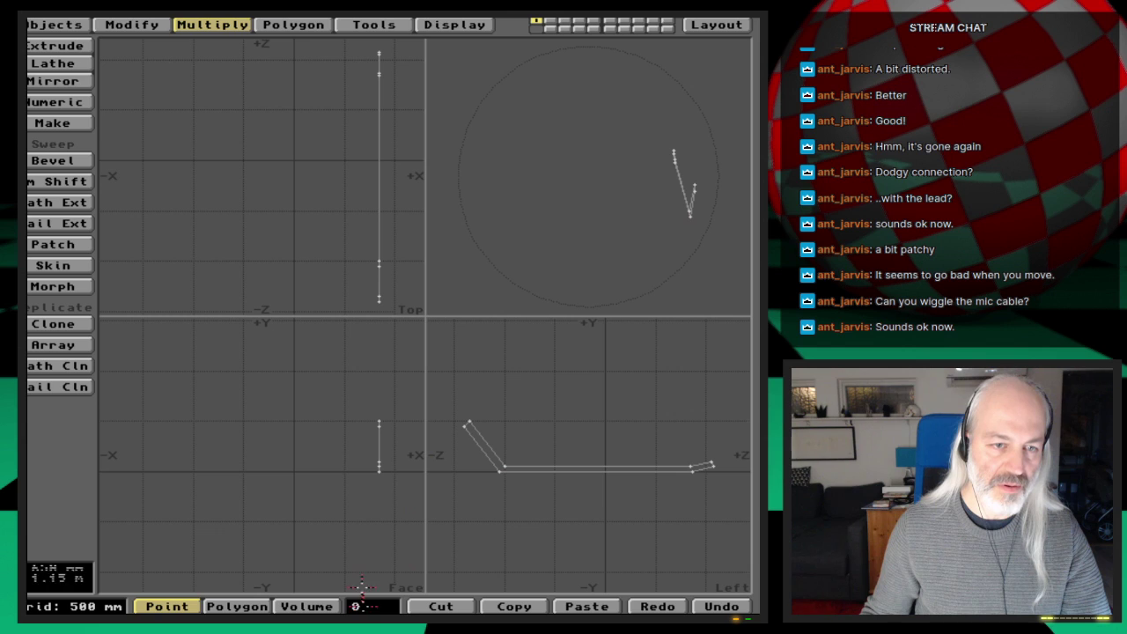
# Extrude the foot profile polygon along the X axis with one segment and an extent of -850mm*2
pyautogui.click(77, 45)
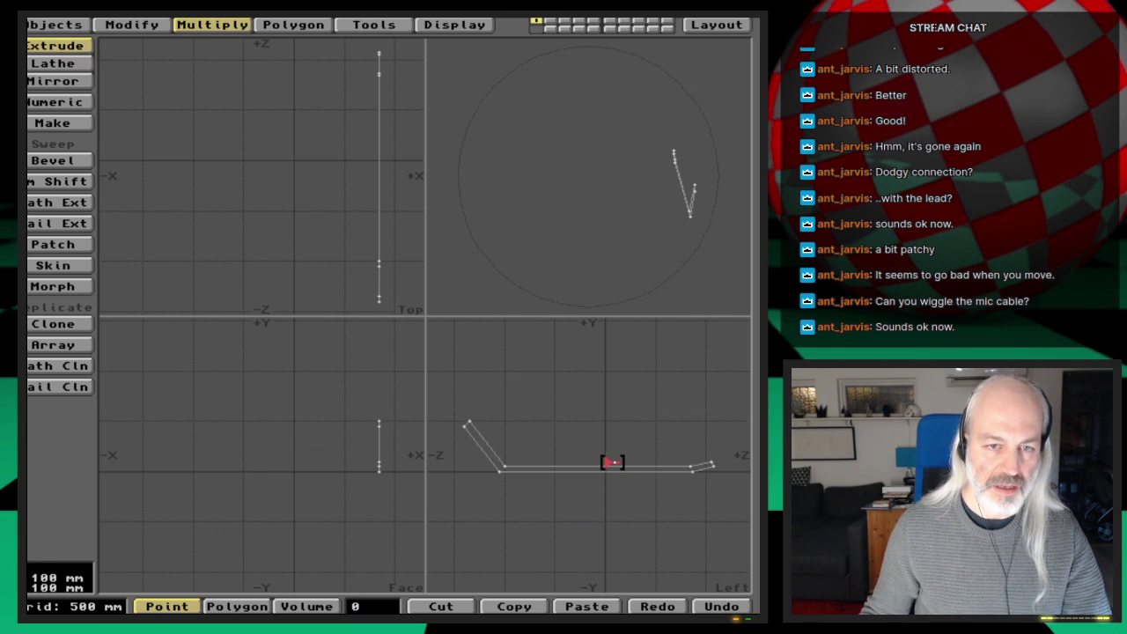
pyautogui.click(612, 466)
pyautogui.press('n')
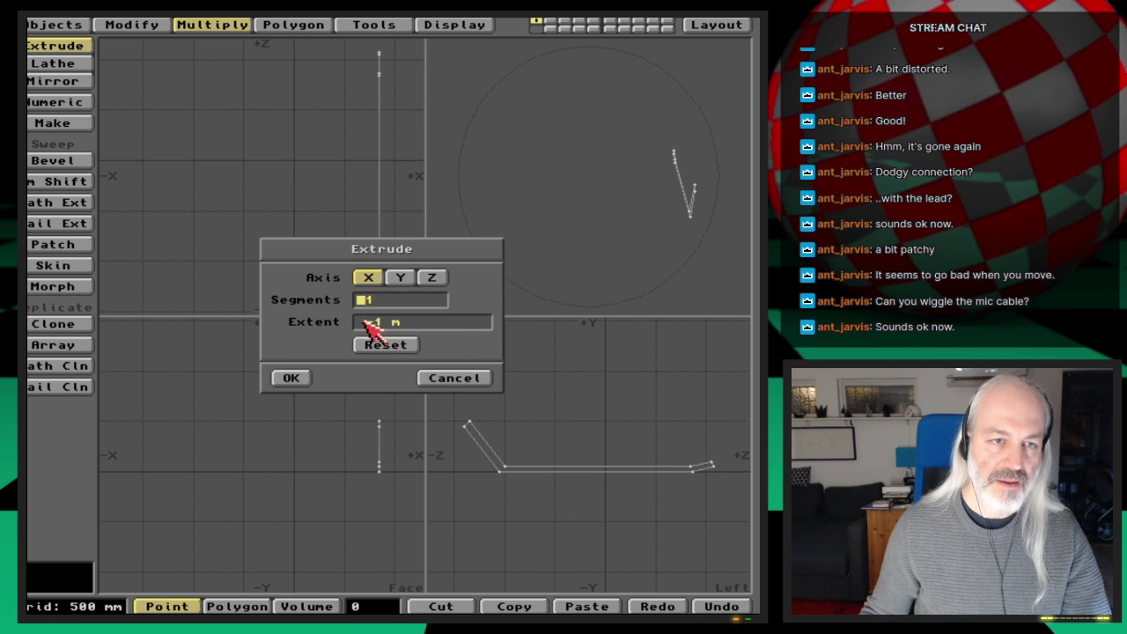
pyautogui.click(417, 322)
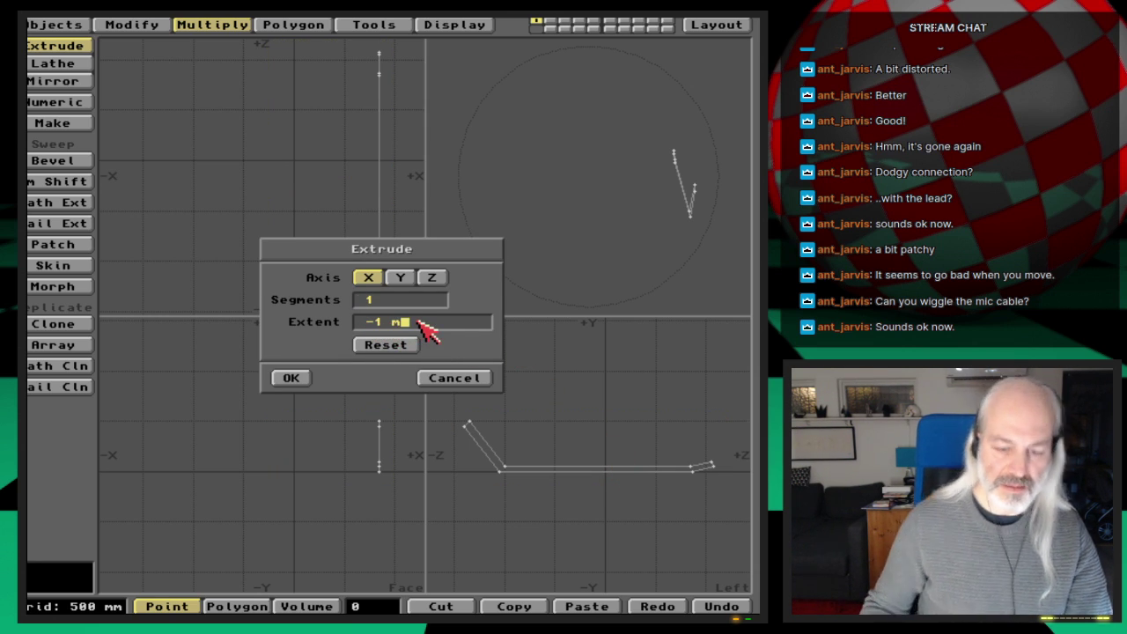
pyautogui.press('BackSpace')
pyautogui.press('BackSpace')
pyautogui.press('BackSpace')
pyautogui.press('BackSpace')
pyautogui.press('BackSpace')
pyautogui.write('-')
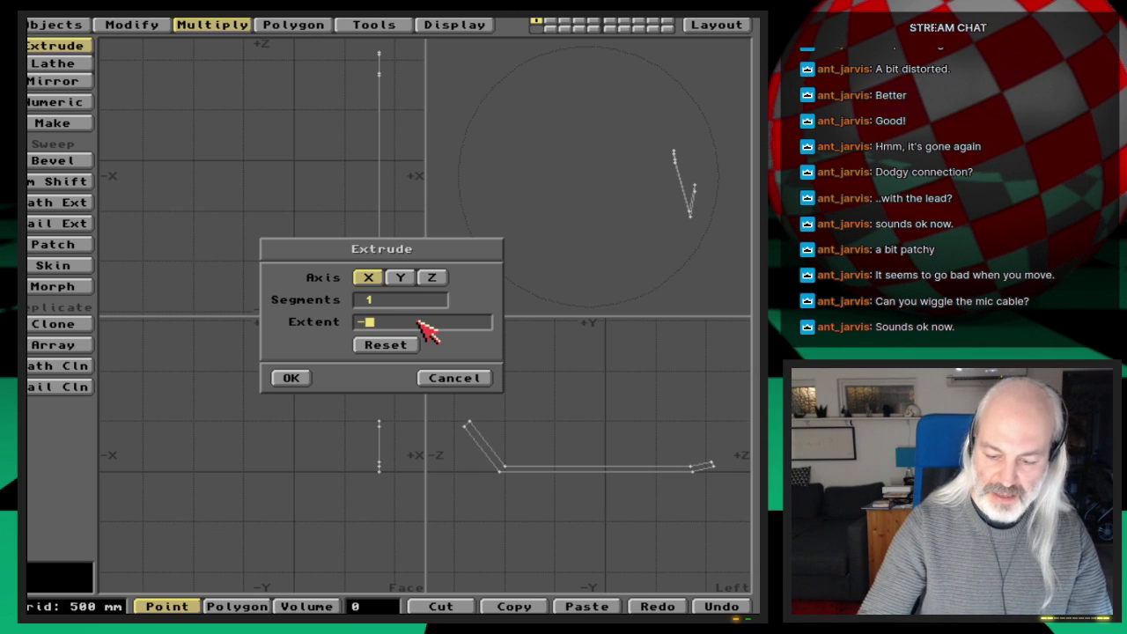
pyautogui.write('850mm*2')
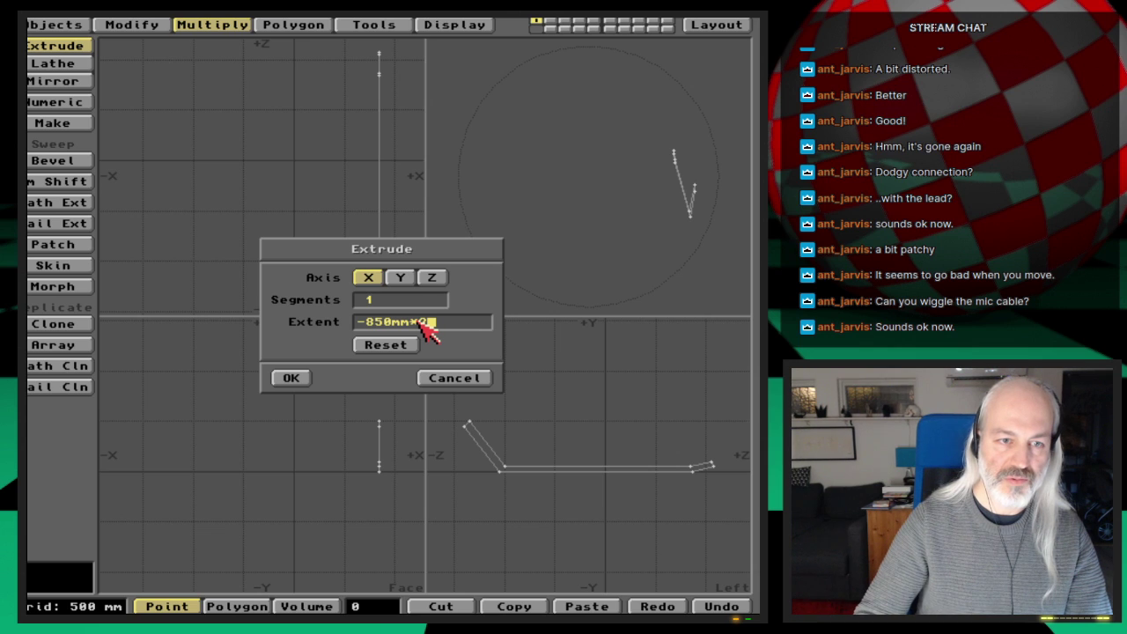
pyautogui.press('Return')
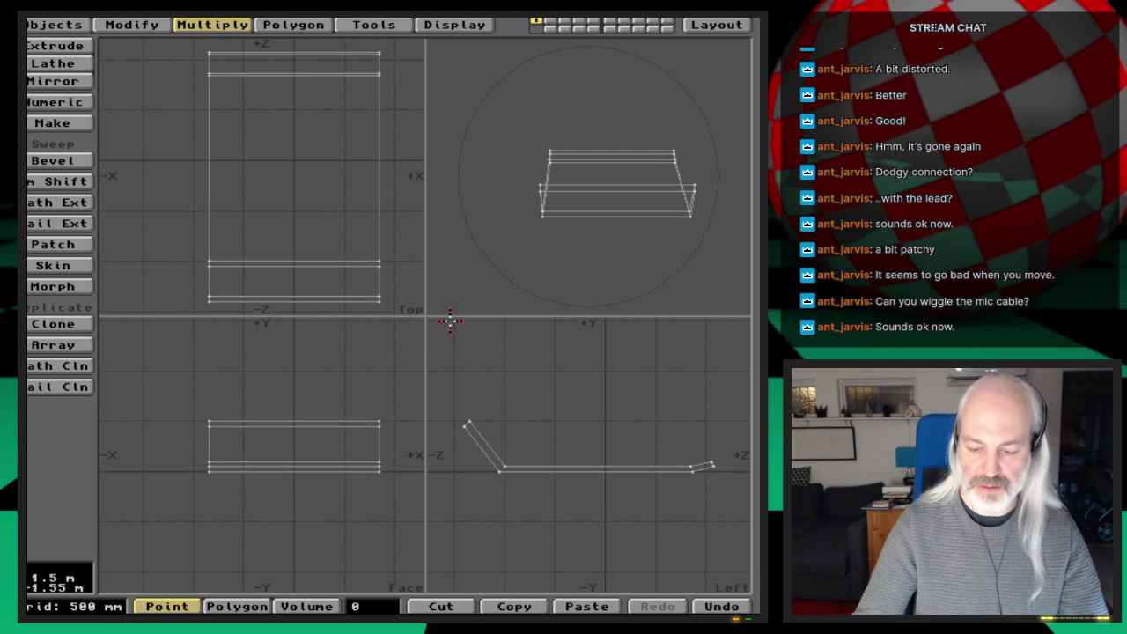
# Switch the 3D preview to a plain wireframe and turn it to examine the extruded foot at an angle
pyautogui.hotkey('shift', 'p')
pyautogui.moveTo(571, 275); pyautogui.dragTo(608, 252)
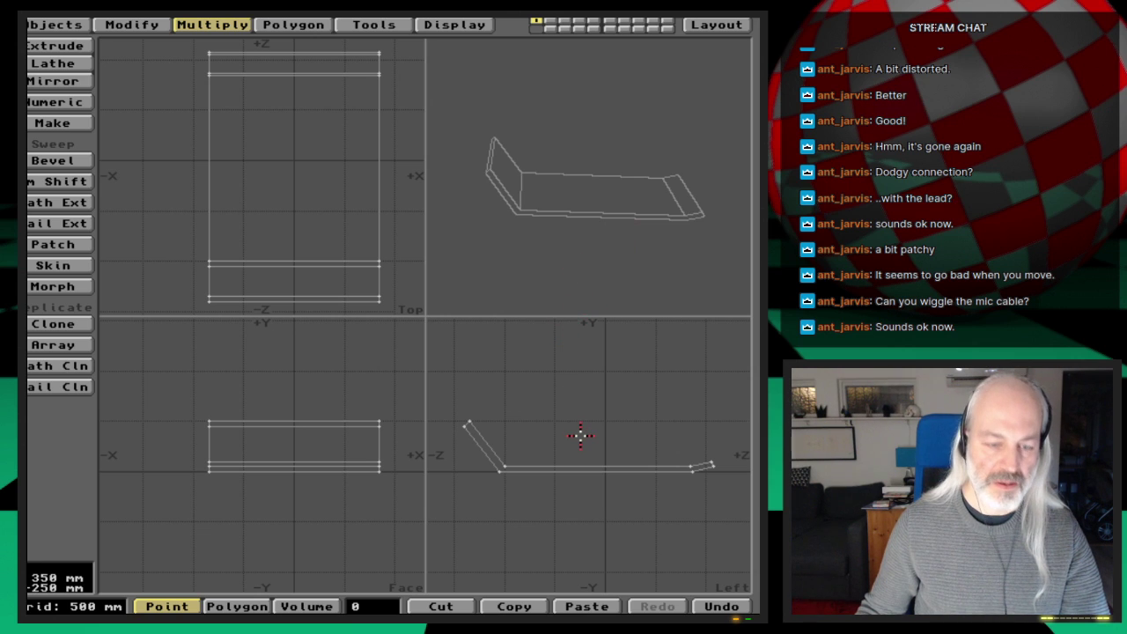
pyautogui.press(',')
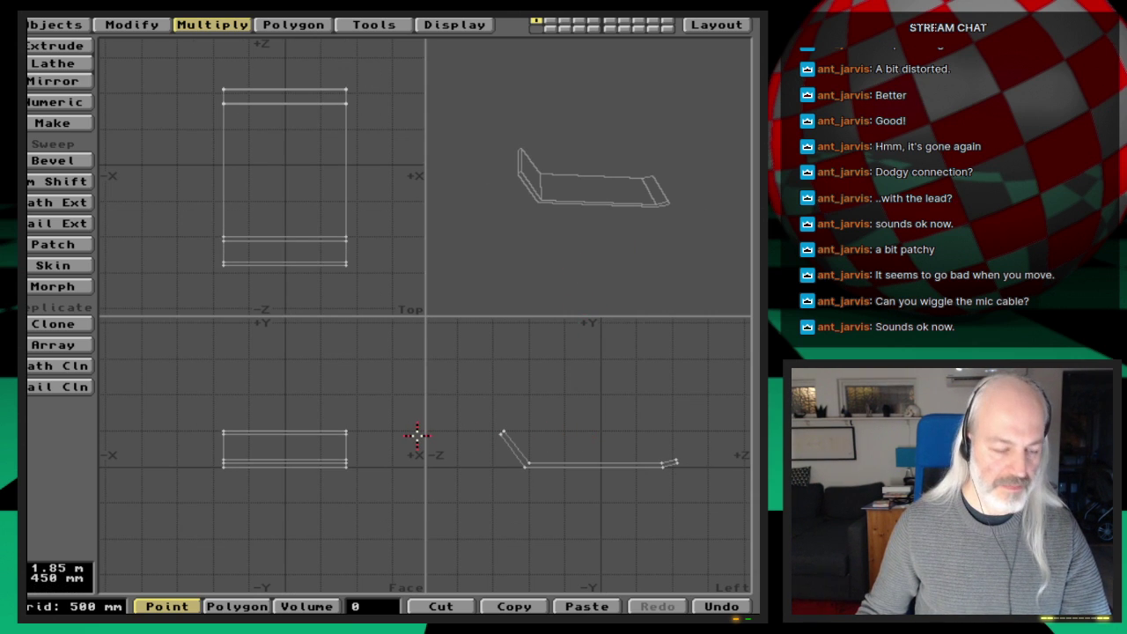
# Save the foot object as Gear_foot1 in 3D:webcast/Ep.32/Objects
pyautogui.press('s')
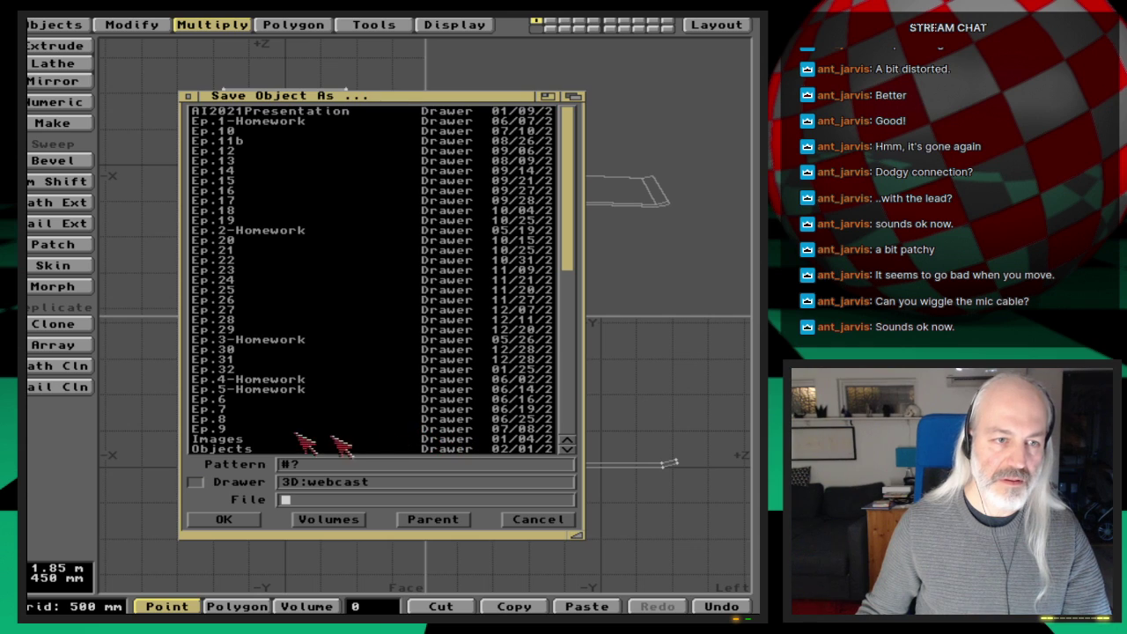
pyautogui.click(262, 378)
pyautogui.click(246, 121)
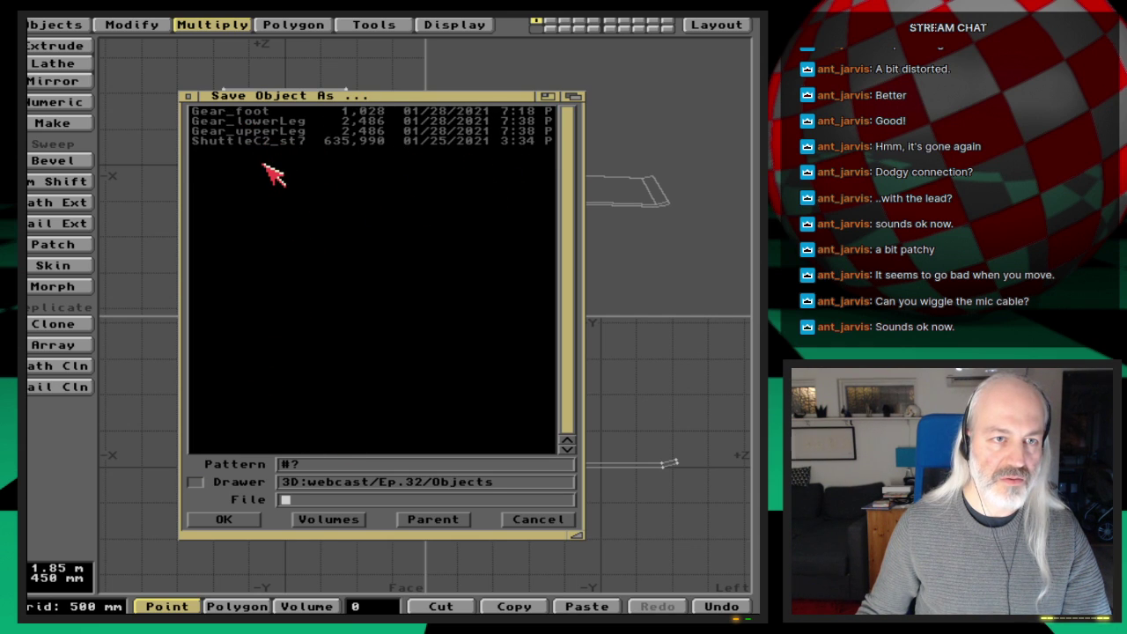
pyautogui.click(308, 113)
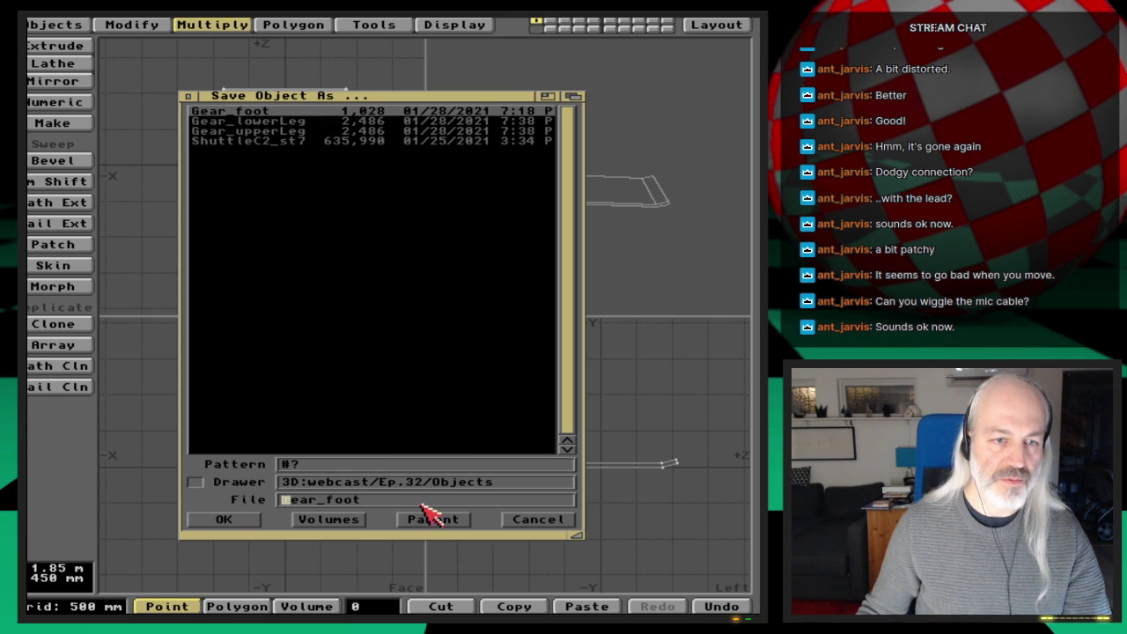
pyautogui.write('1')
pyautogui.click(247, 519)
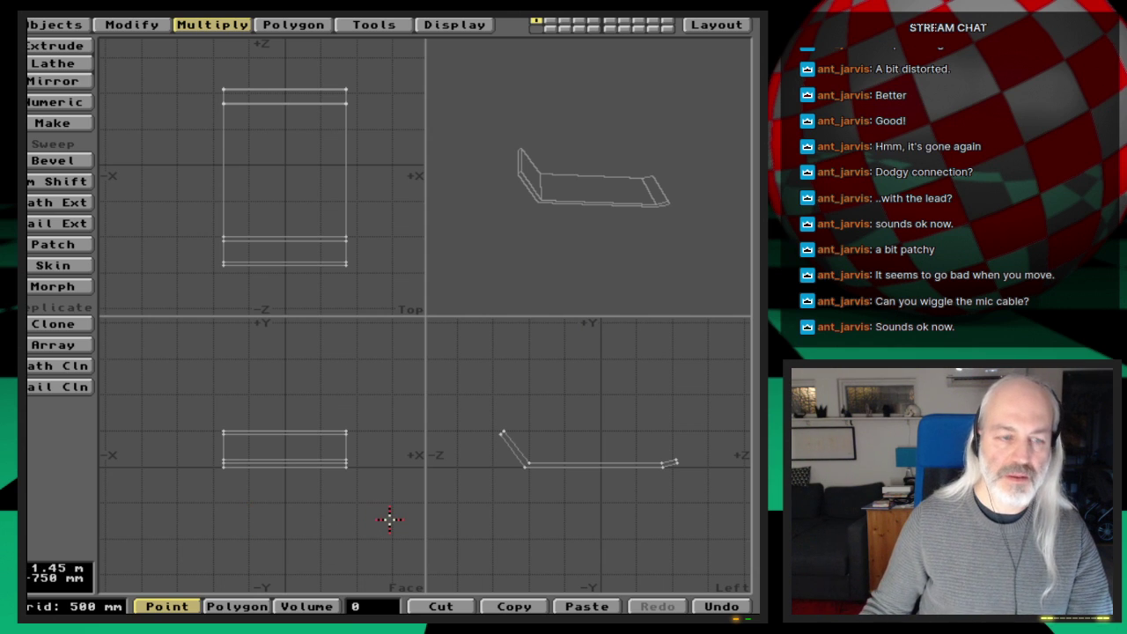
# Assign a new surface named Gear-foot to the foot polygons
pyautogui.press('q')
pyautogui.press('BackSpace')
pyautogui.press('BackSpace')
pyautogui.press('BackSpace')
pyautogui.press('BackSpace')
pyautogui.press('BackSpace')
pyautogui.press('BackSpace')
pyautogui.press('BackSpace')
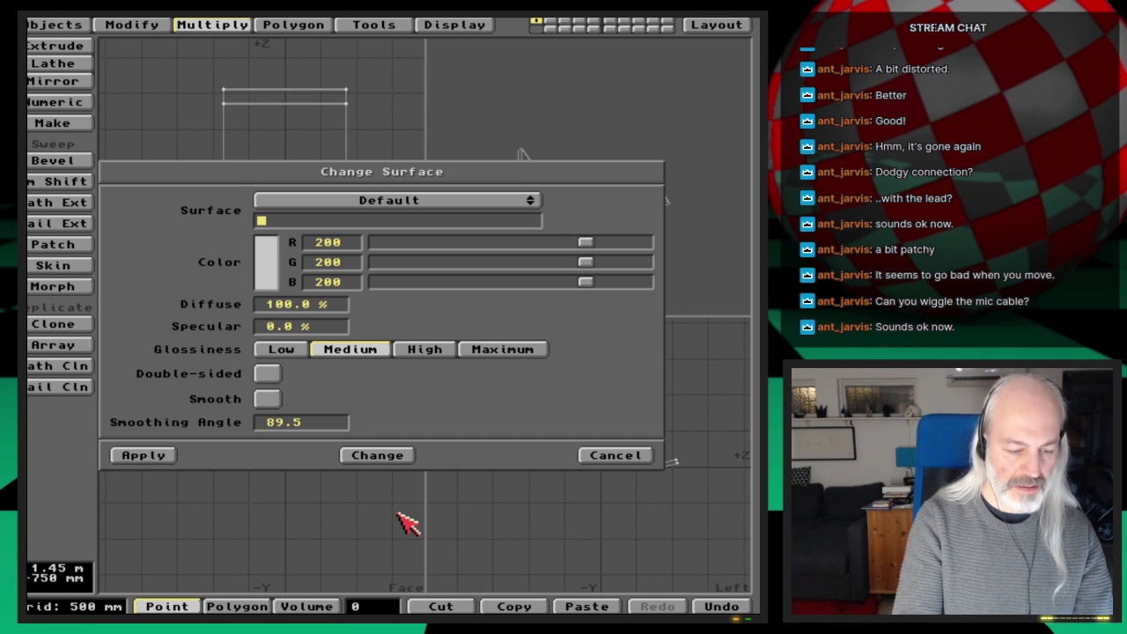
pyautogui.write('Gear-')
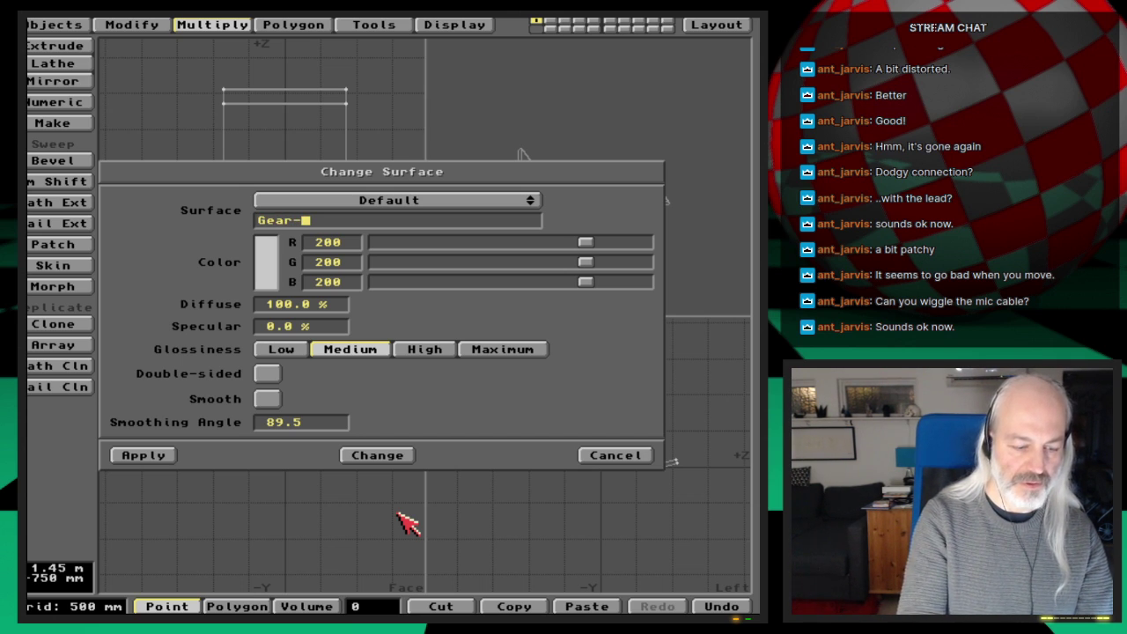
pyautogui.write('foot')
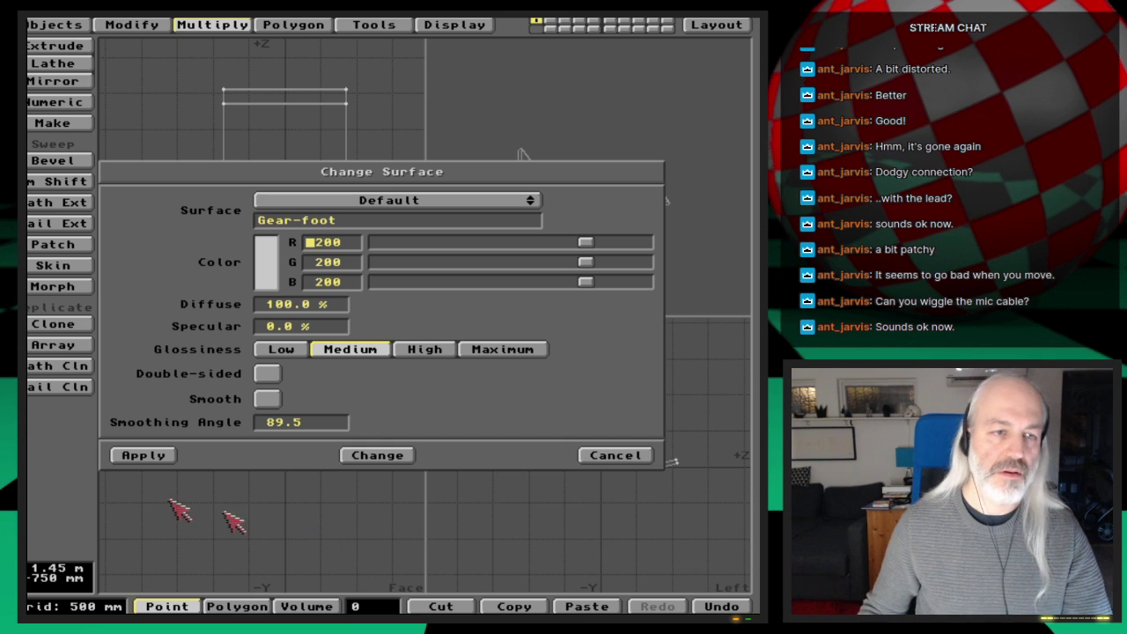
pyautogui.click(145, 455)
# Resave the surfaced foot as Gear_foot1 and make layer 2 active with the foot in layer 1 as background
pyautogui.press('s')
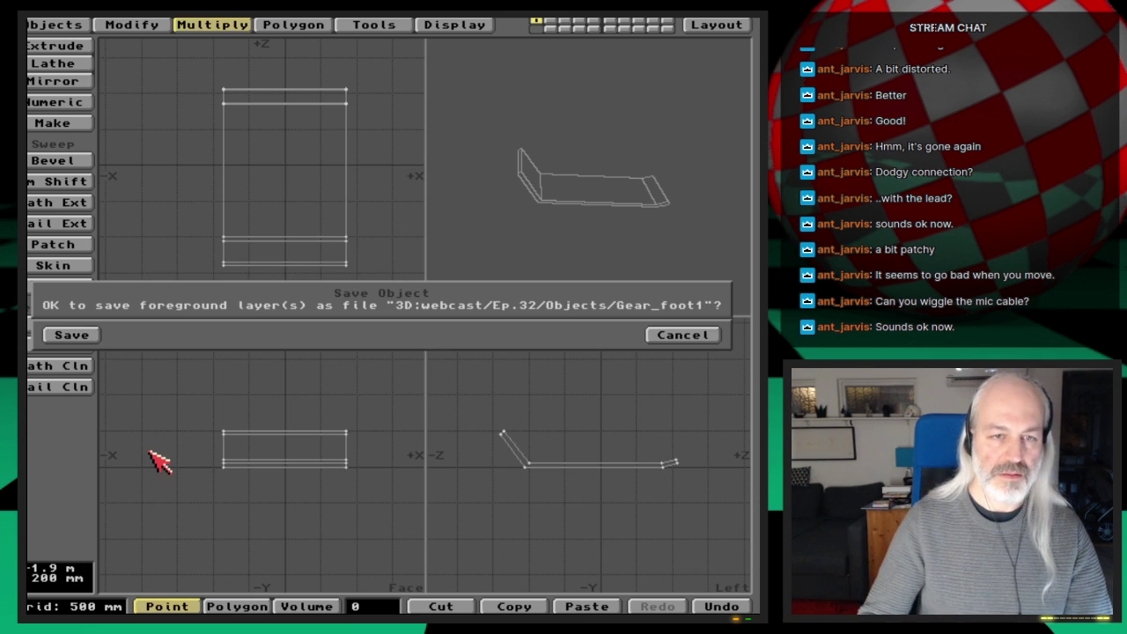
pyautogui.press('Return')
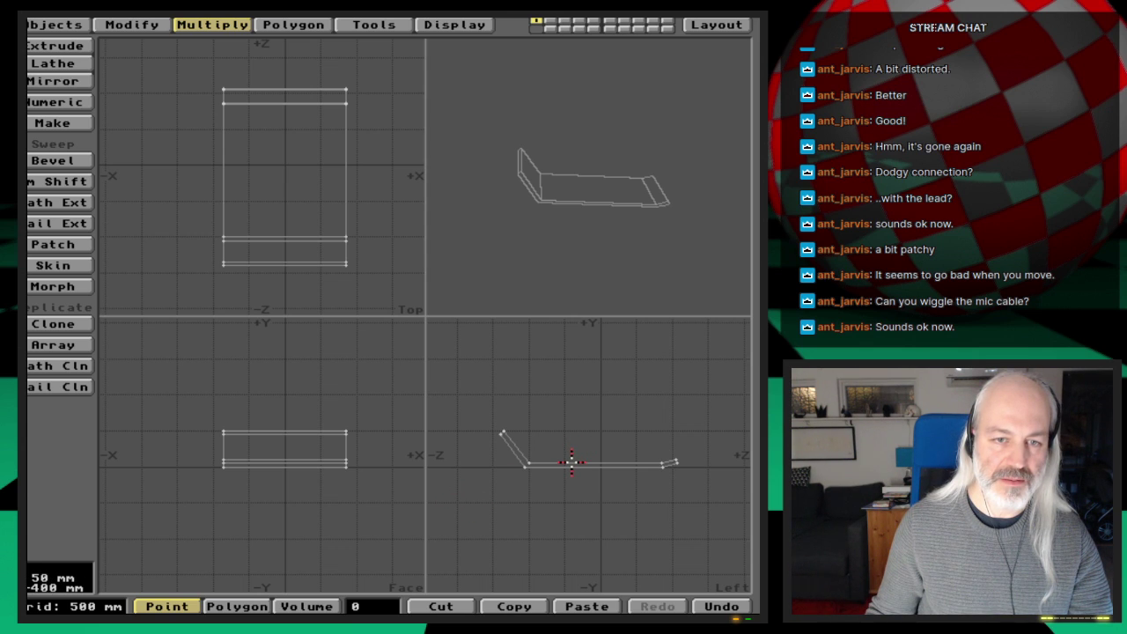
pyautogui.press('2')
pyautogui.hotkey('alt', '1')
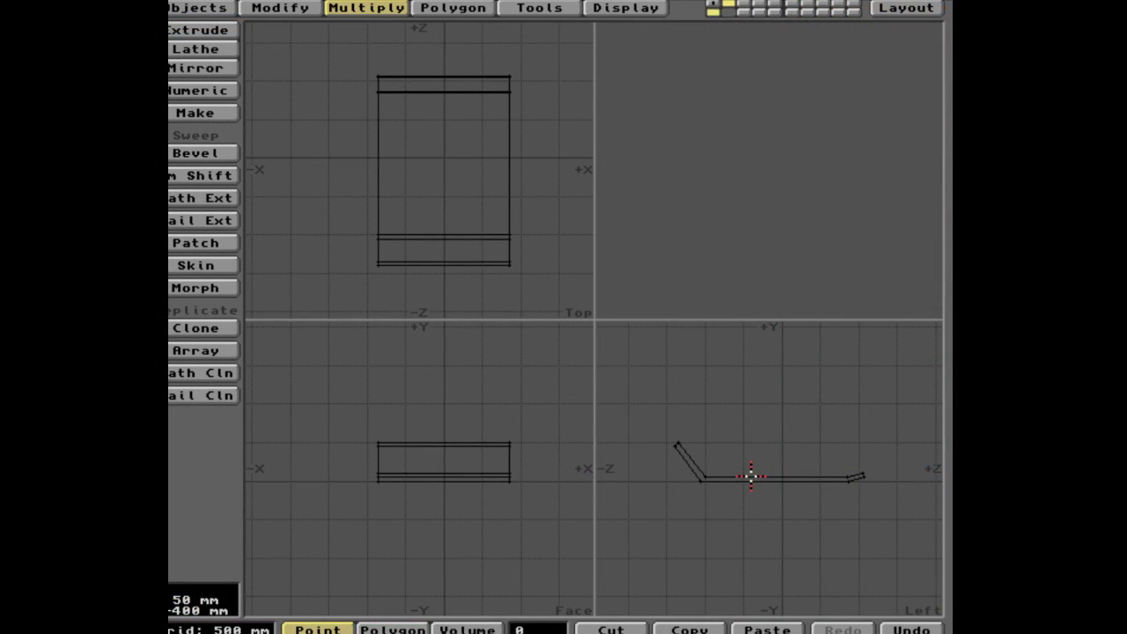
pyautogui.hotkey('alt', '1')
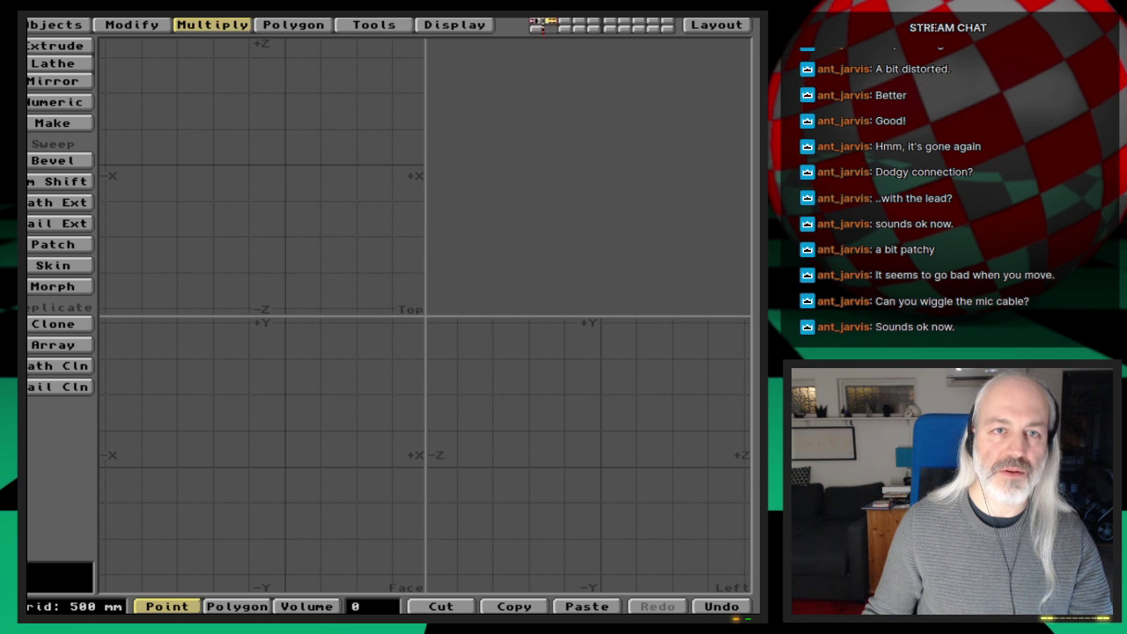
pyautogui.click(535, 22)
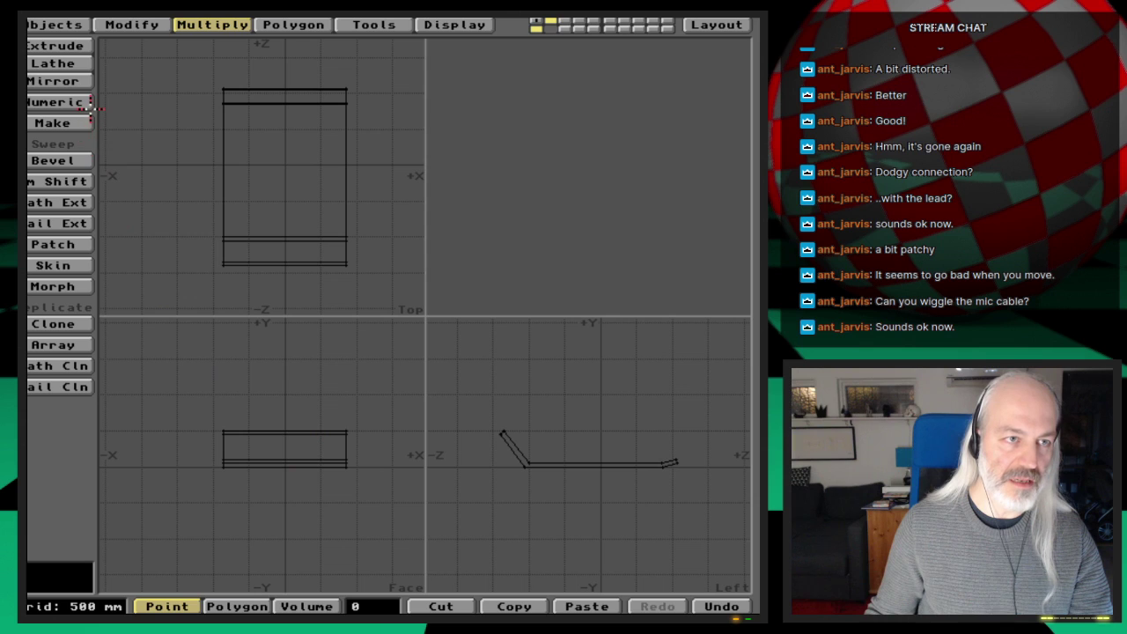
# Create a rectangular box centred across the foot's width, resting on the upper face of its flat base
pyautogui.click(264, 24)
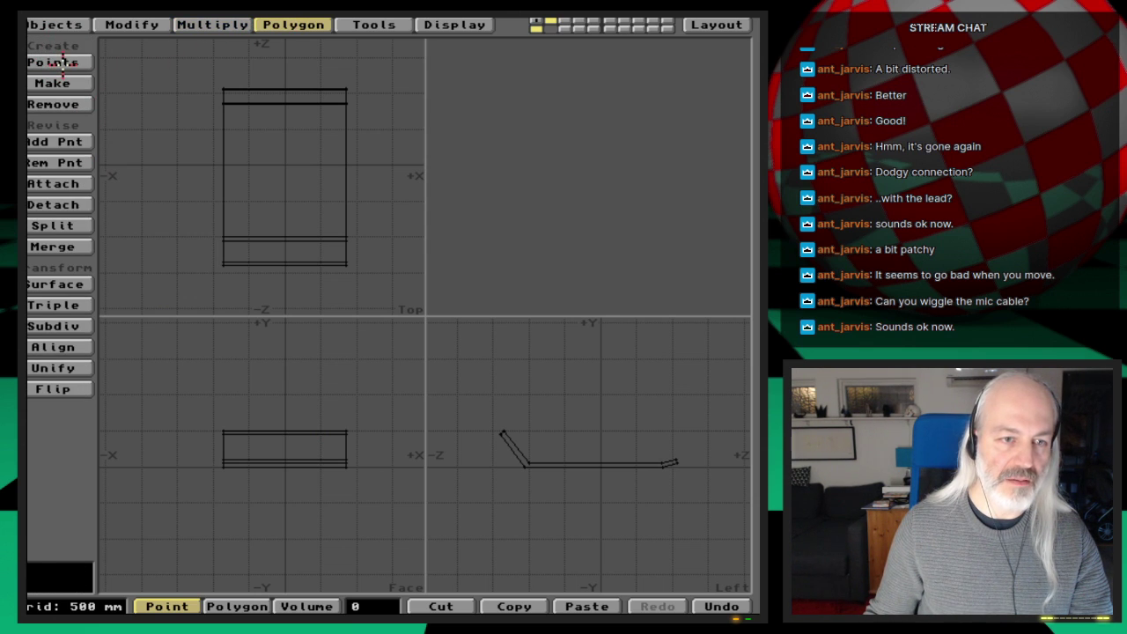
pyautogui.click(60, 25)
pyautogui.click(55, 251)
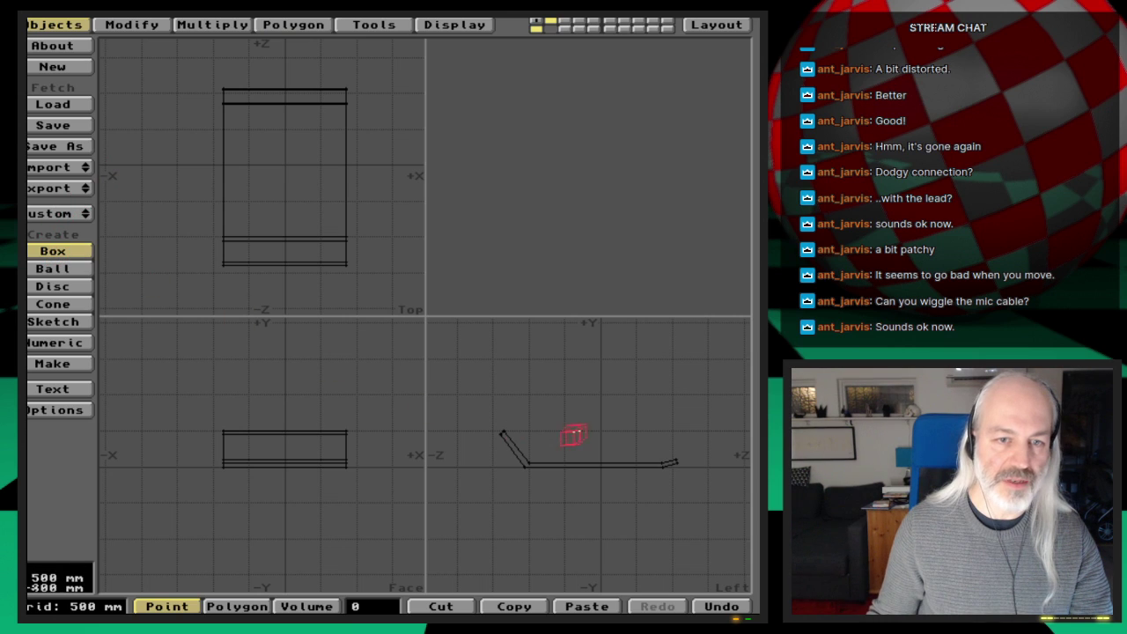
pyautogui.moveTo(565, 447); pyautogui.dragTo(634, 465)
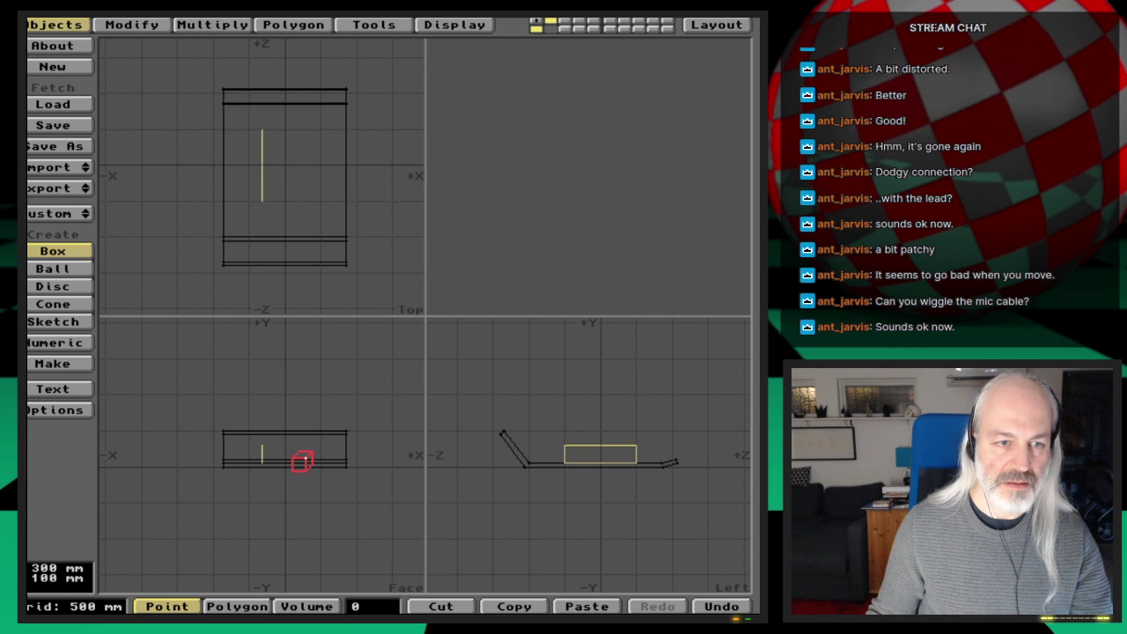
pyautogui.moveTo(304, 464); pyautogui.dragTo(306, 464)
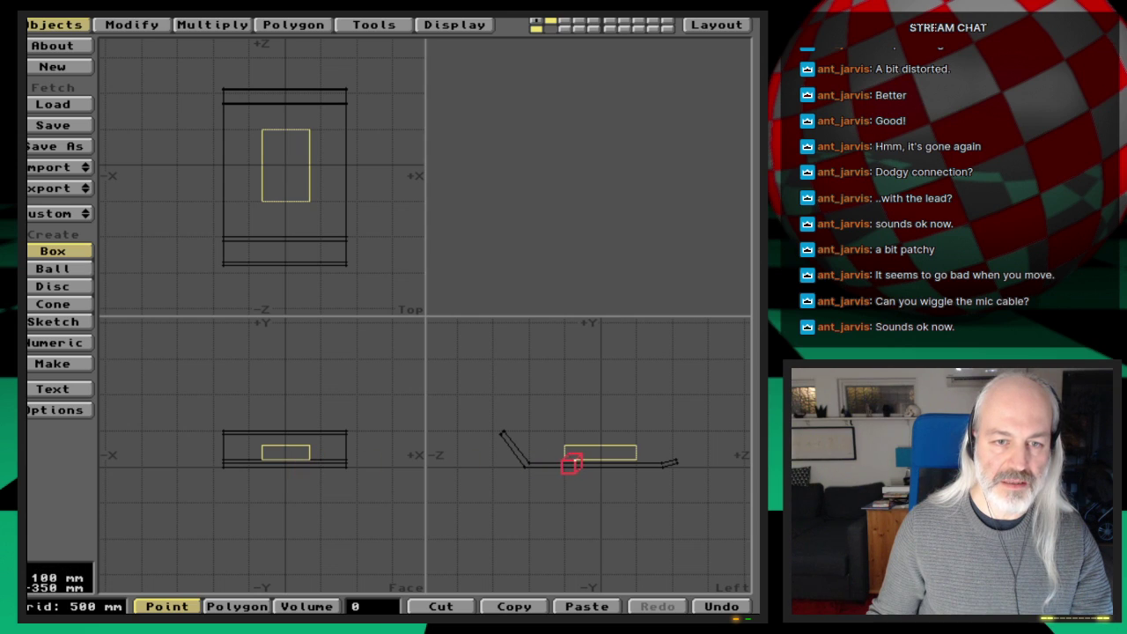
pyautogui.moveTo(568, 464); pyautogui.dragTo(558, 466)
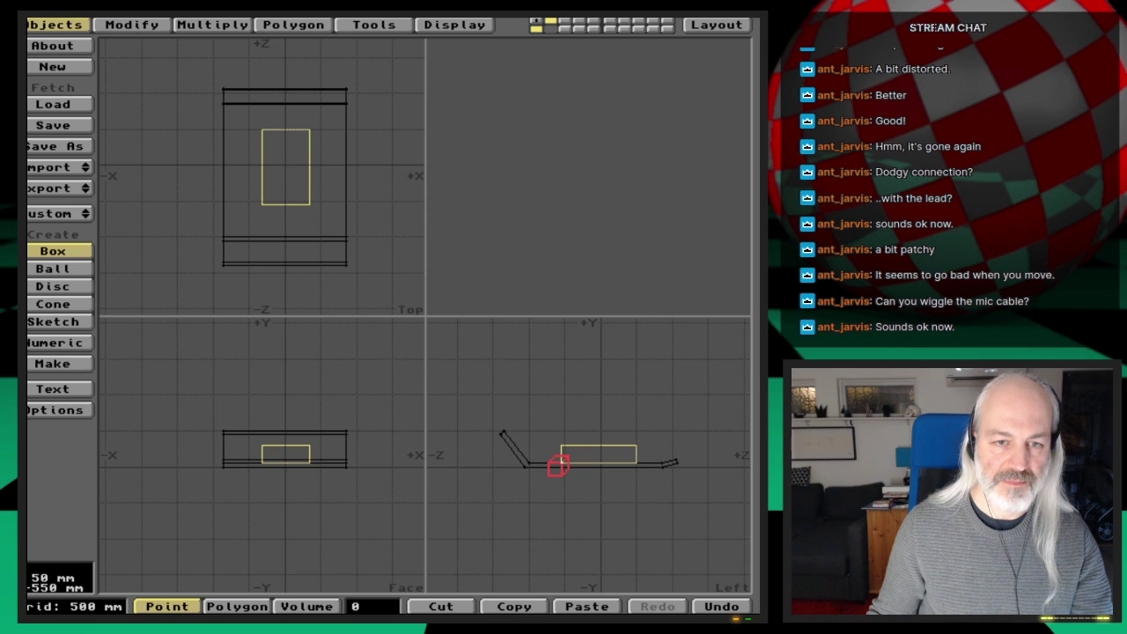
pyautogui.press('Return')
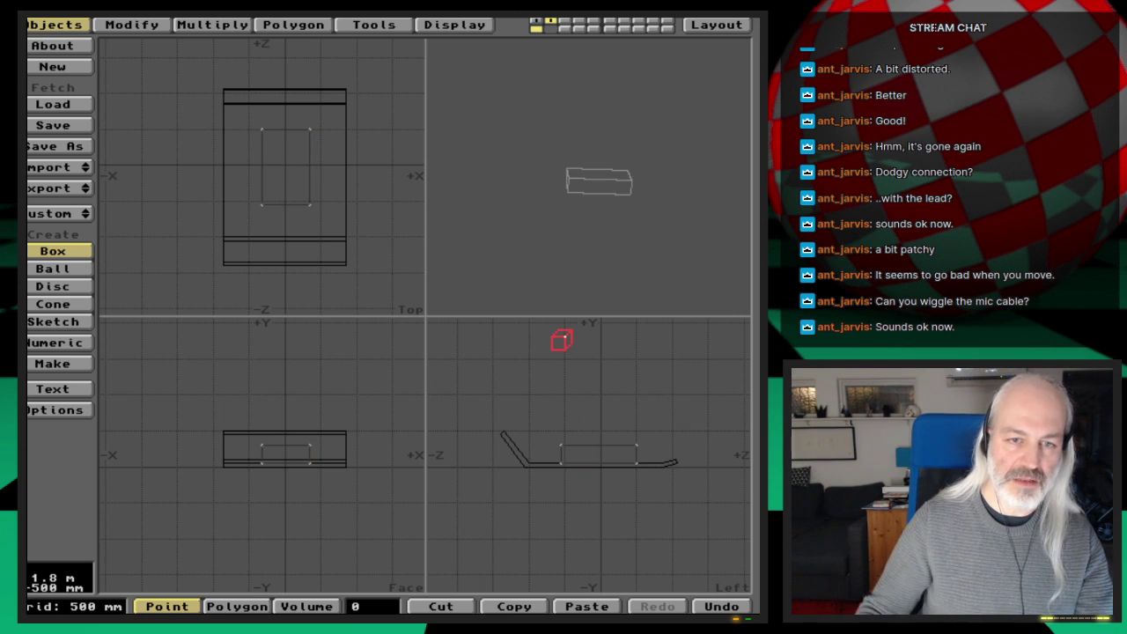
pyautogui.press('space')
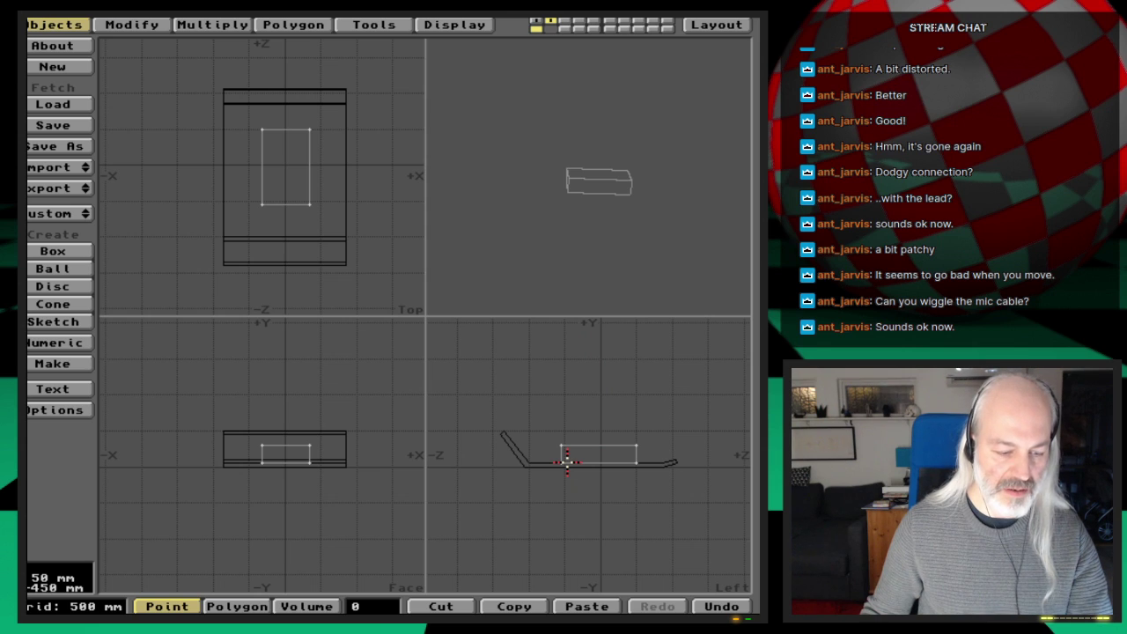
# Pull the box's upper front and rear corners inward in the side view to form a trapezoidal profile
pyautogui.hotkey('ctrl', 't')
pyautogui.moveTo(562, 444); pyautogui.dragTo(621, 447)
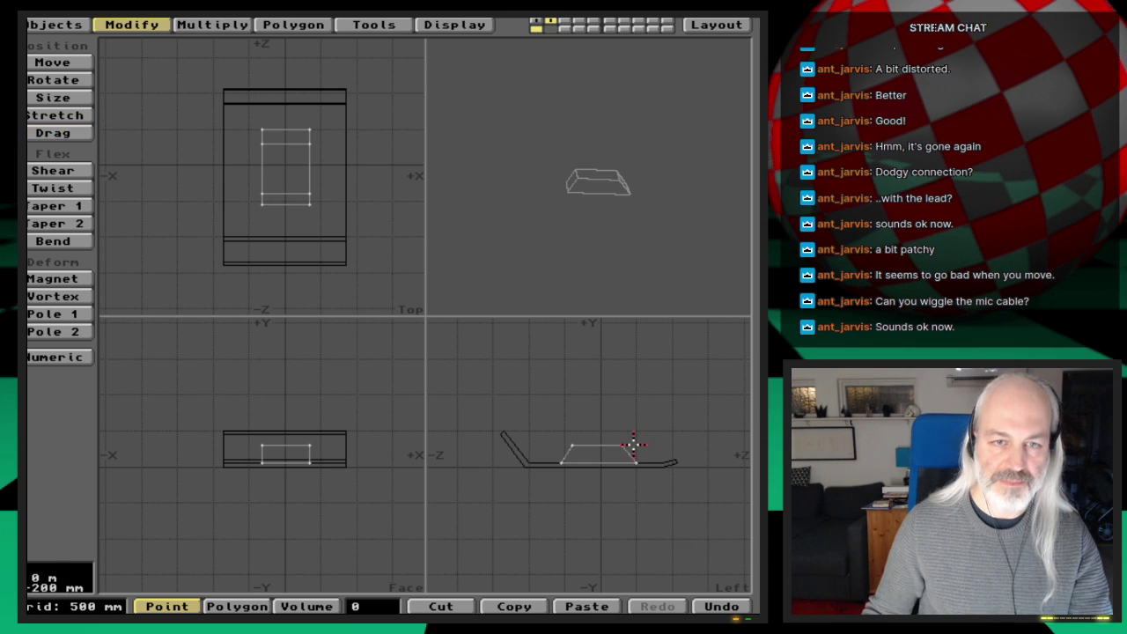
pyautogui.press('space')
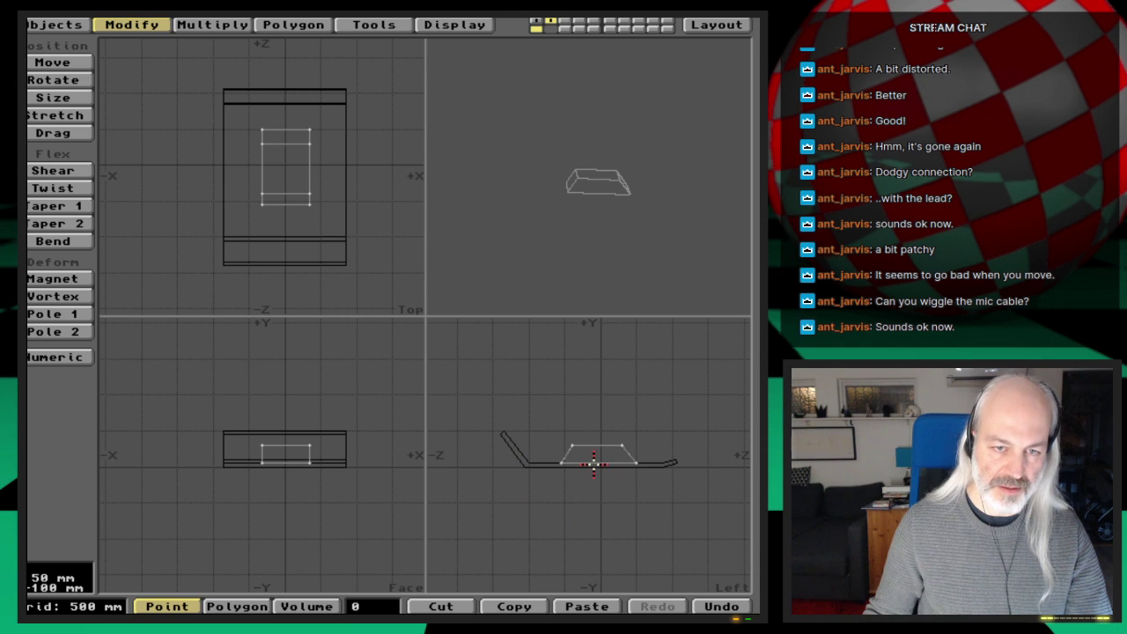
# Move the block's four bottom corner points by -5 mm along Y into the foot, leaving no points selected
pyautogui.press('g')
pyautogui.press('.')
pyautogui.press('.')
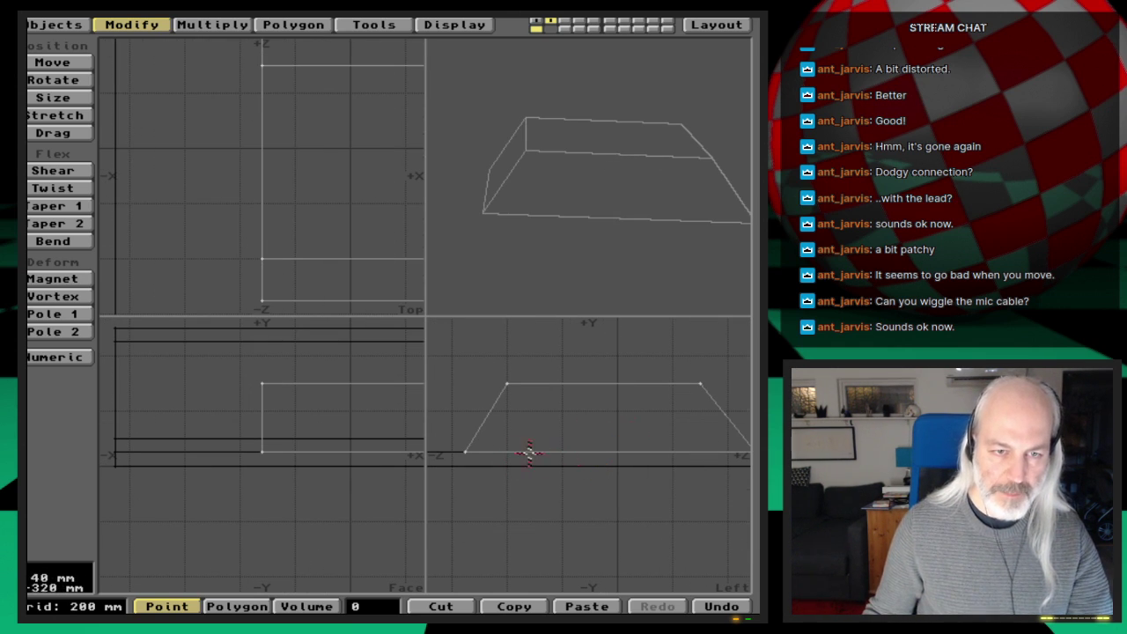
pyautogui.click(464, 452)
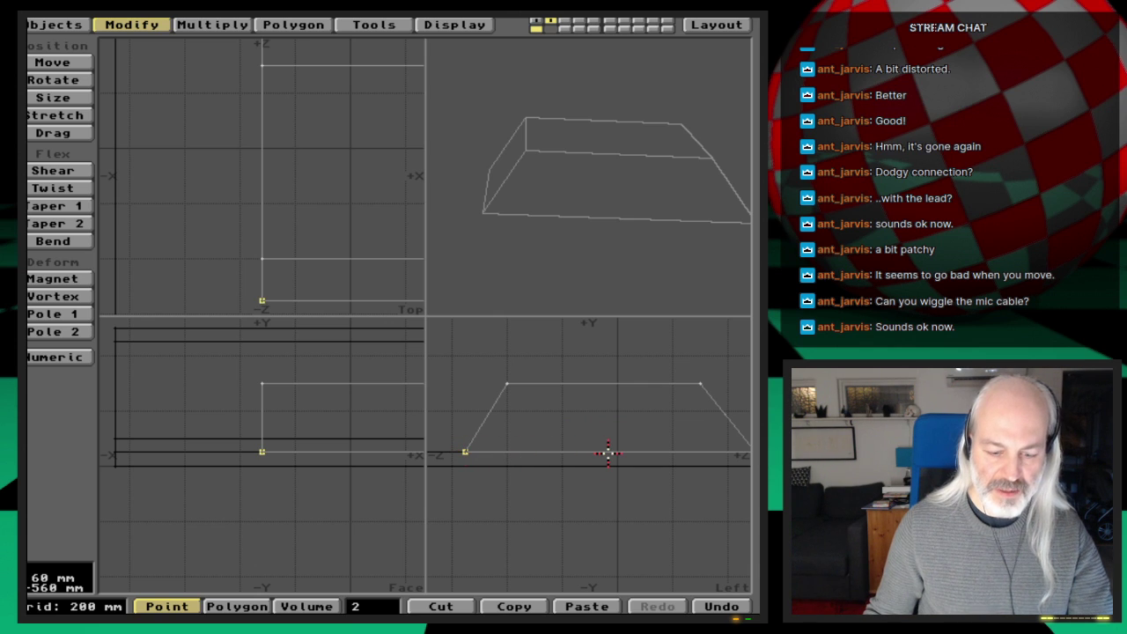
pyautogui.press('Right')
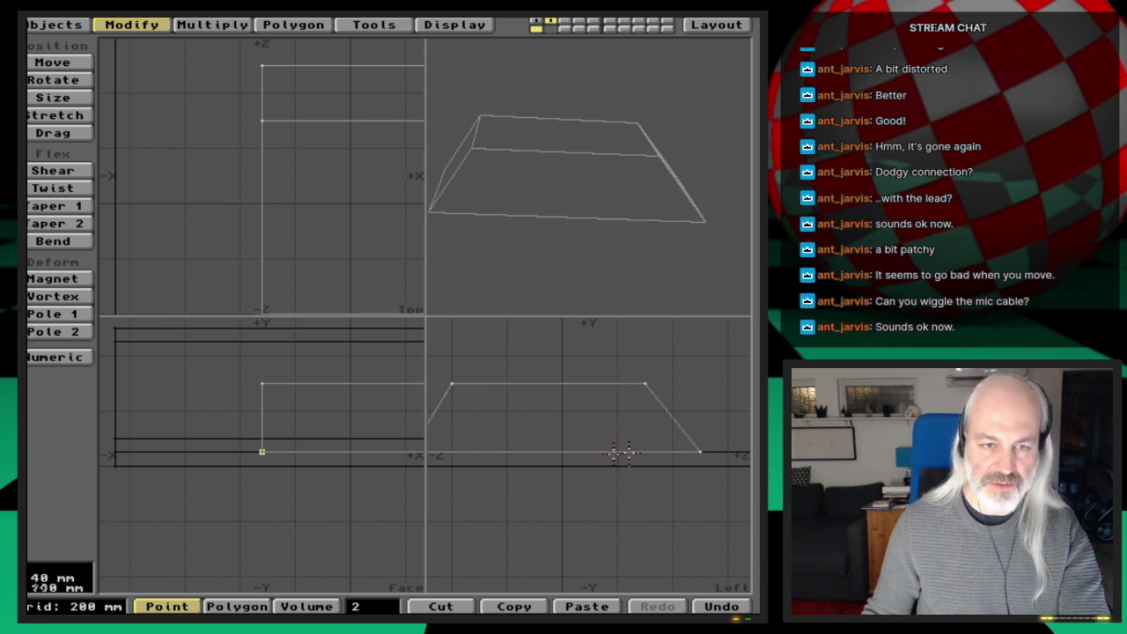
pyautogui.click(702, 452)
pyautogui.press('a')
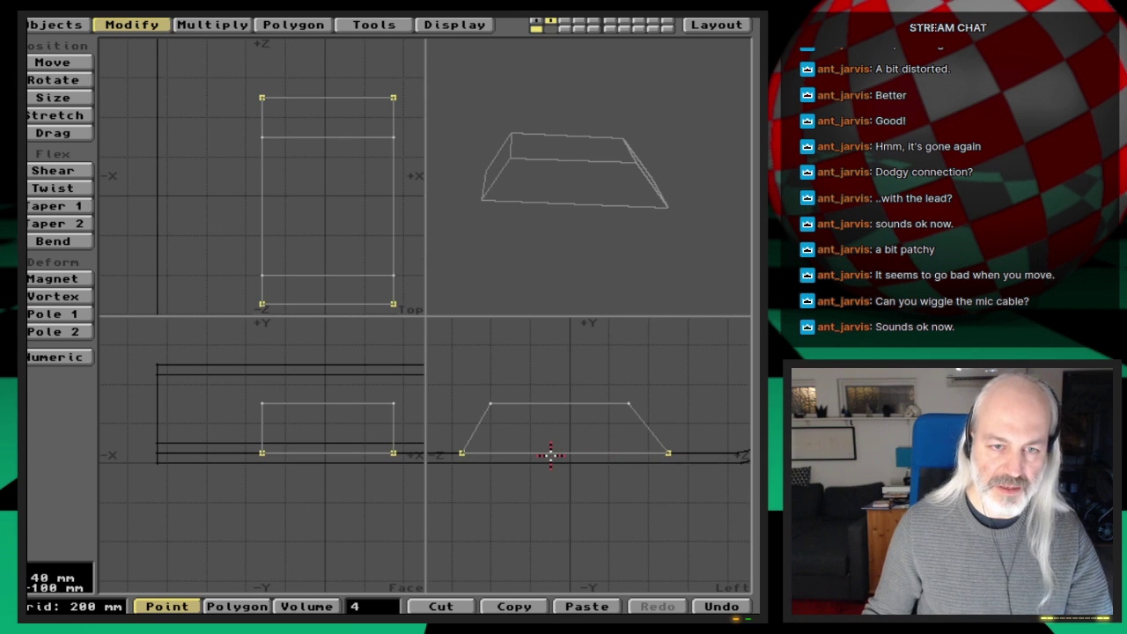
pyautogui.press('t')
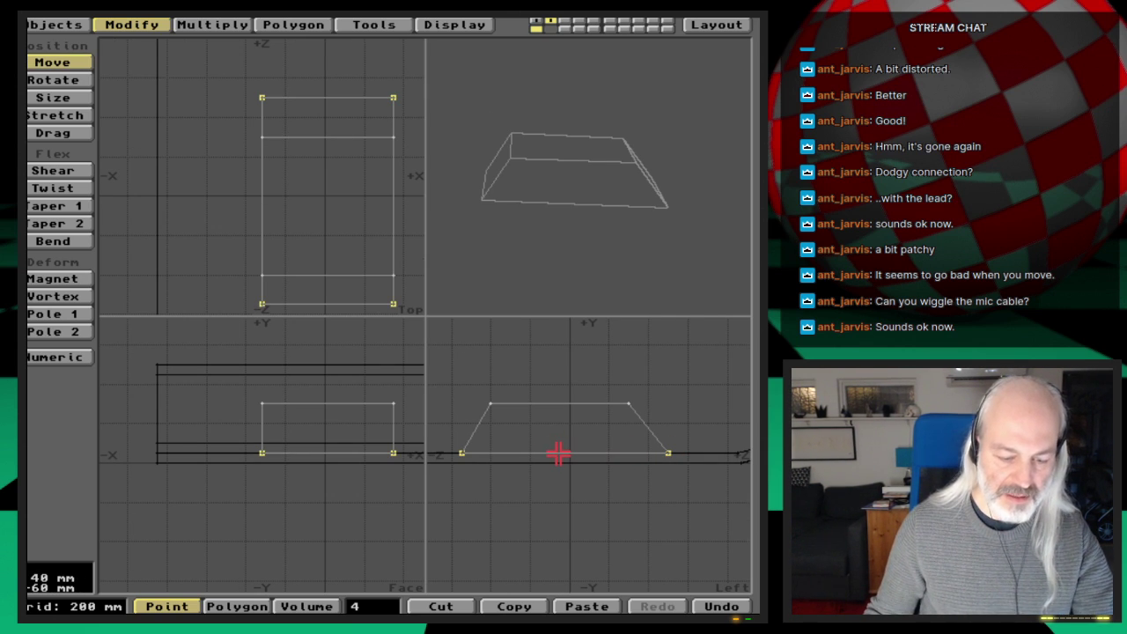
pyautogui.press('.')
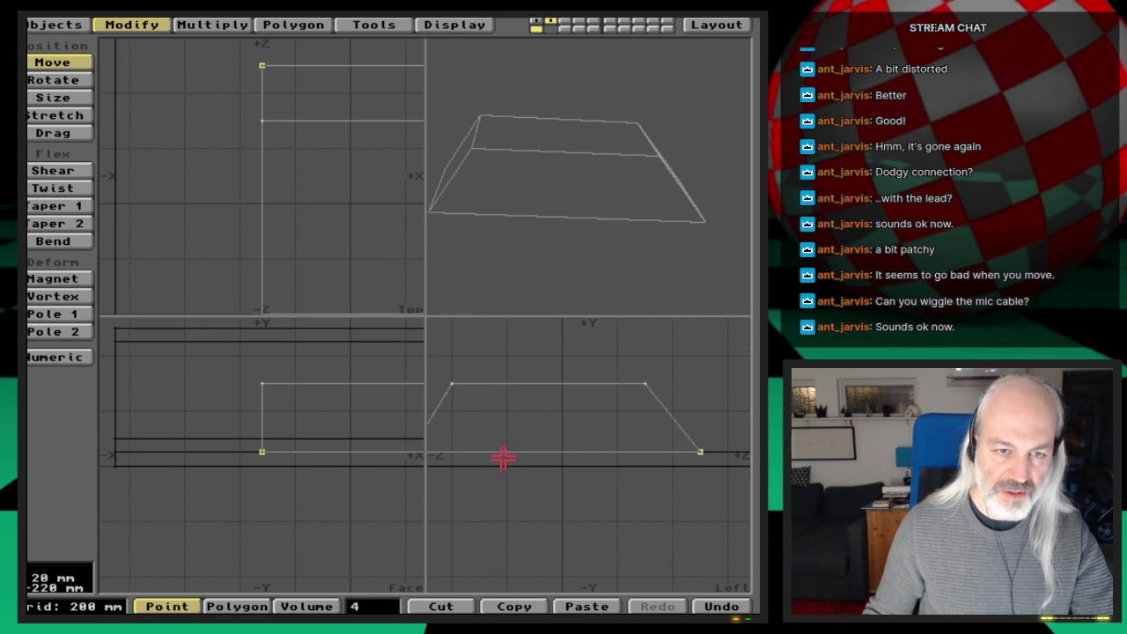
pyautogui.press(',')
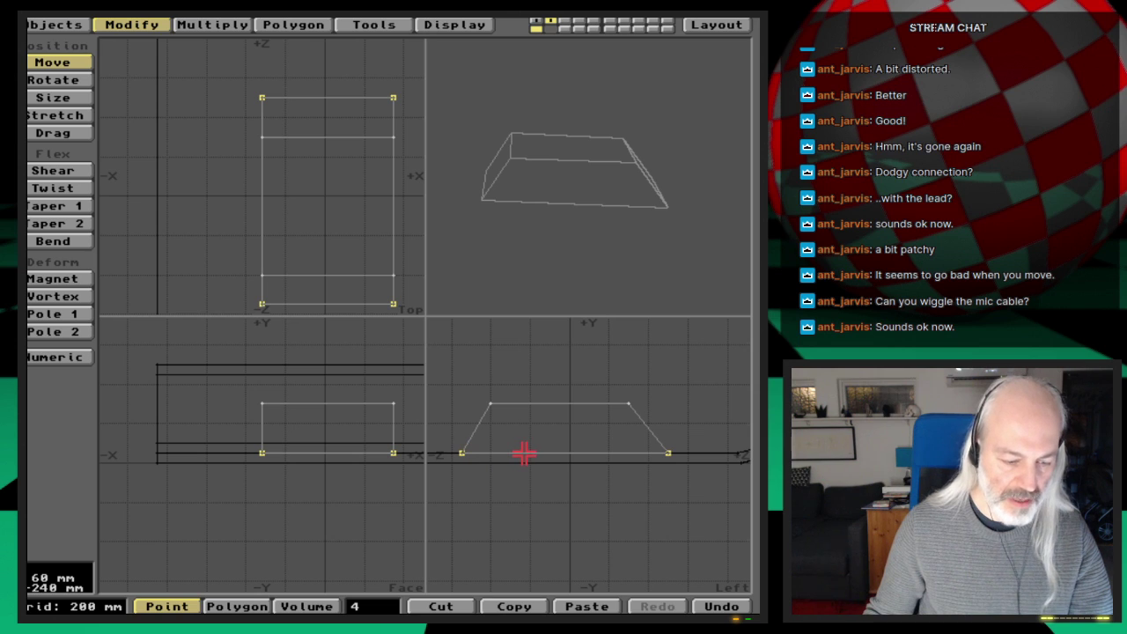
pyautogui.press('n')
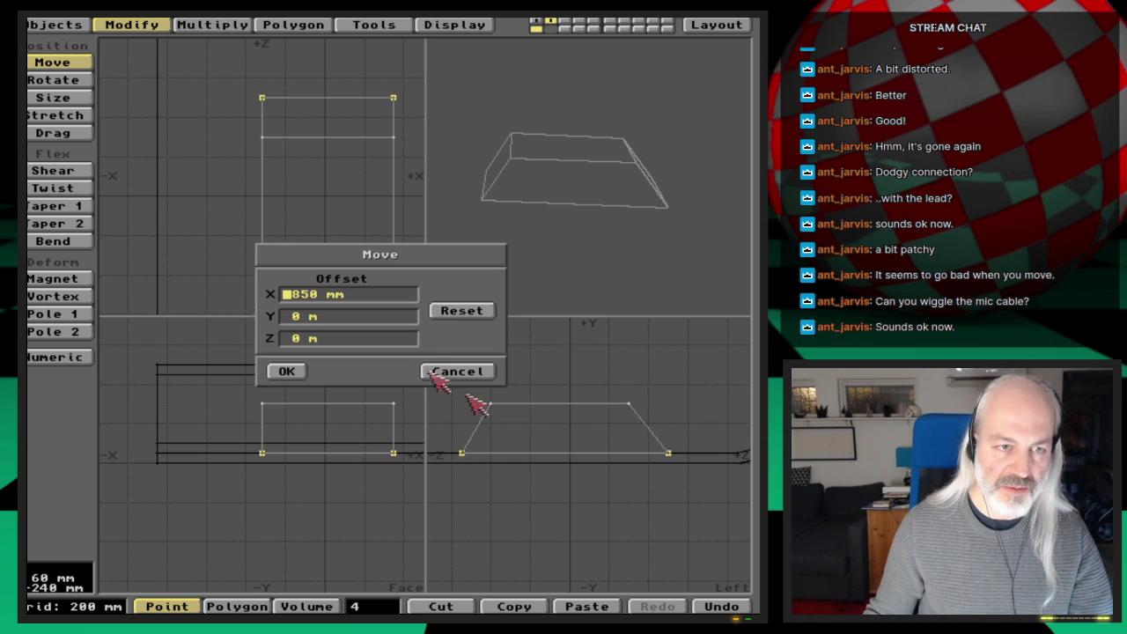
pyautogui.click(301, 322)
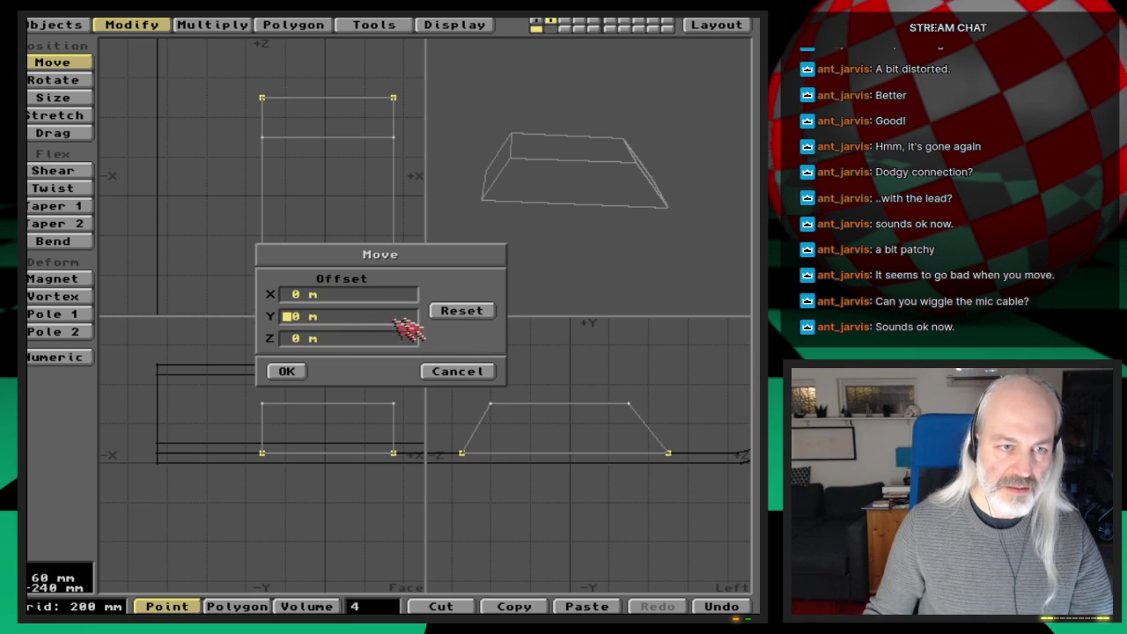
pyautogui.write('5mm')
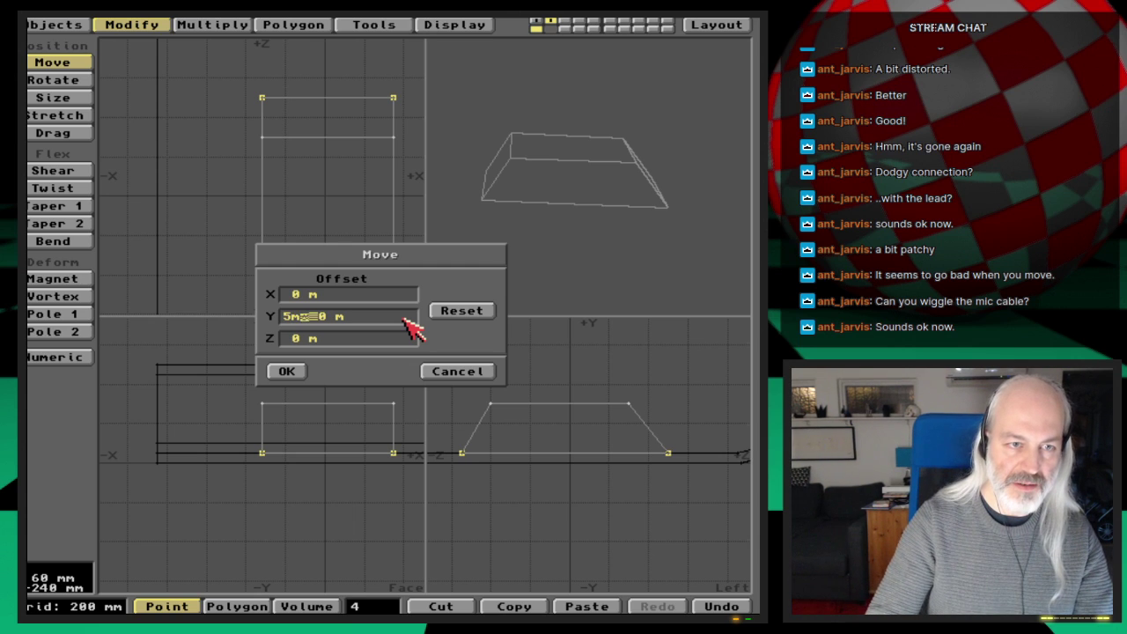
pyautogui.hotkey('shift', 'Left')
pyautogui.write('-')
pyautogui.press('Return')
pyautogui.press('Return')
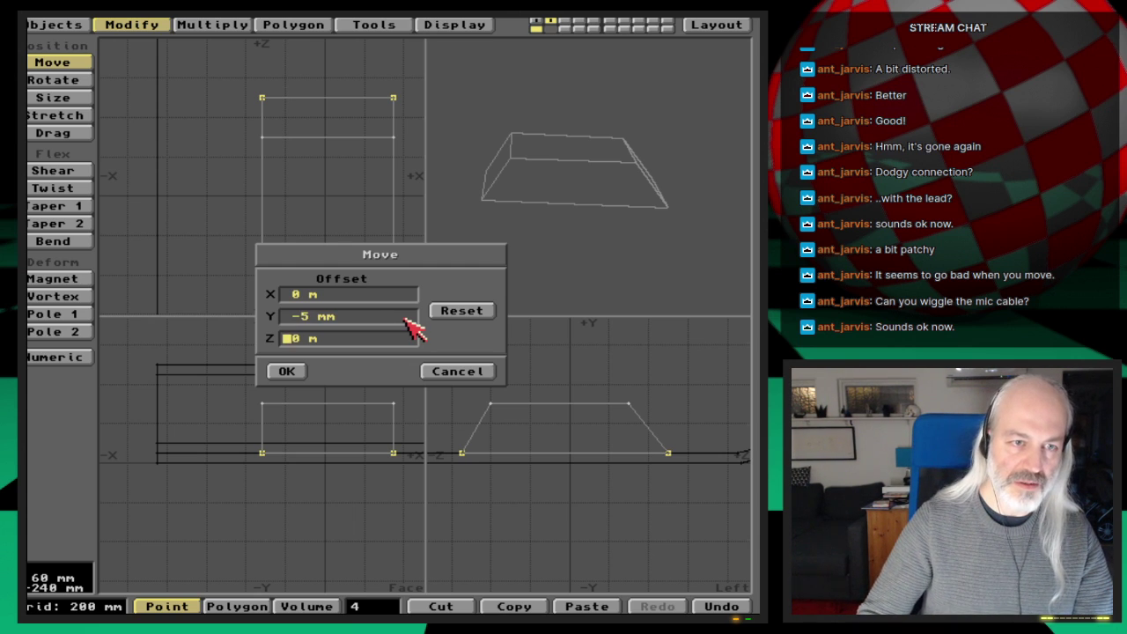
pyautogui.press('space')
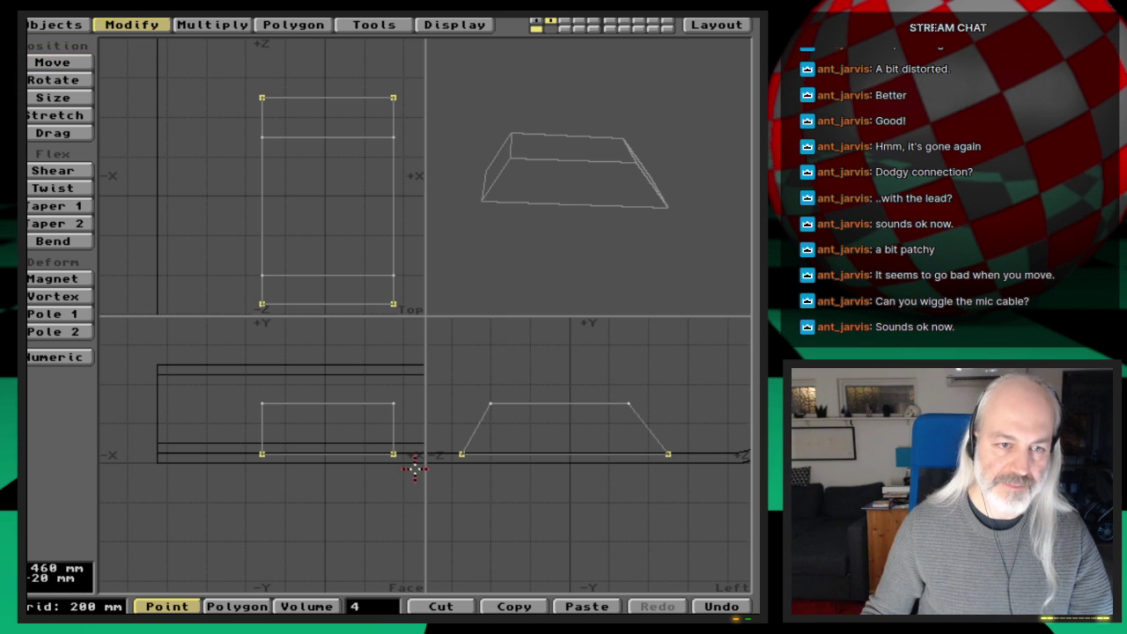
pyautogui.click(378, 606)
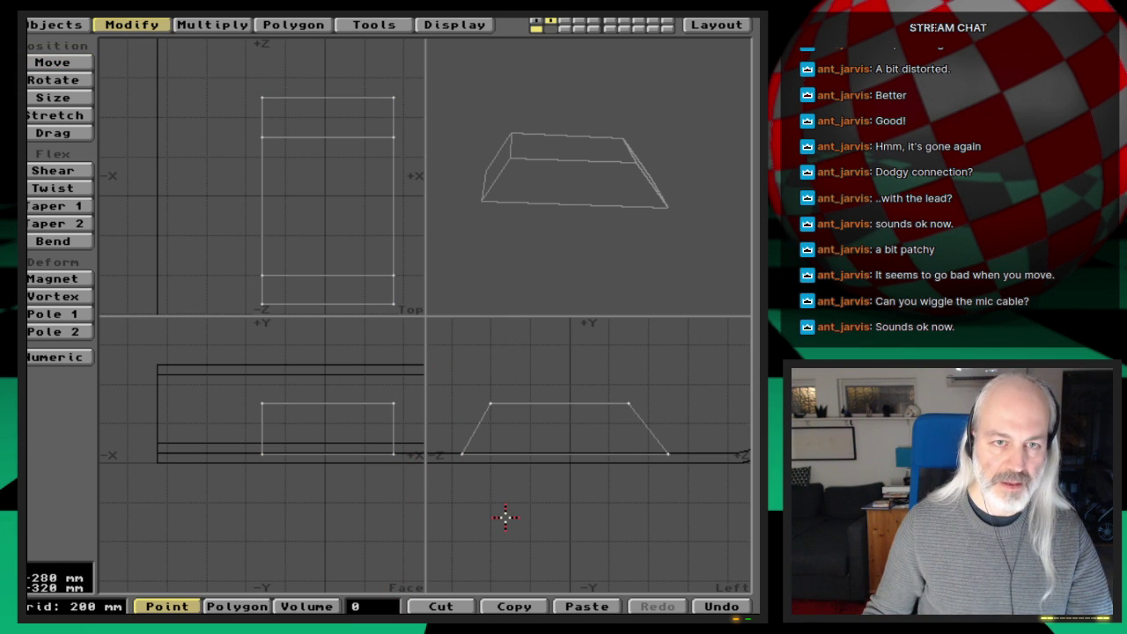
# Show the foot and the block layers together and turn the 3D preview to examine how they fit
pyautogui.hotkey('shift', '1')
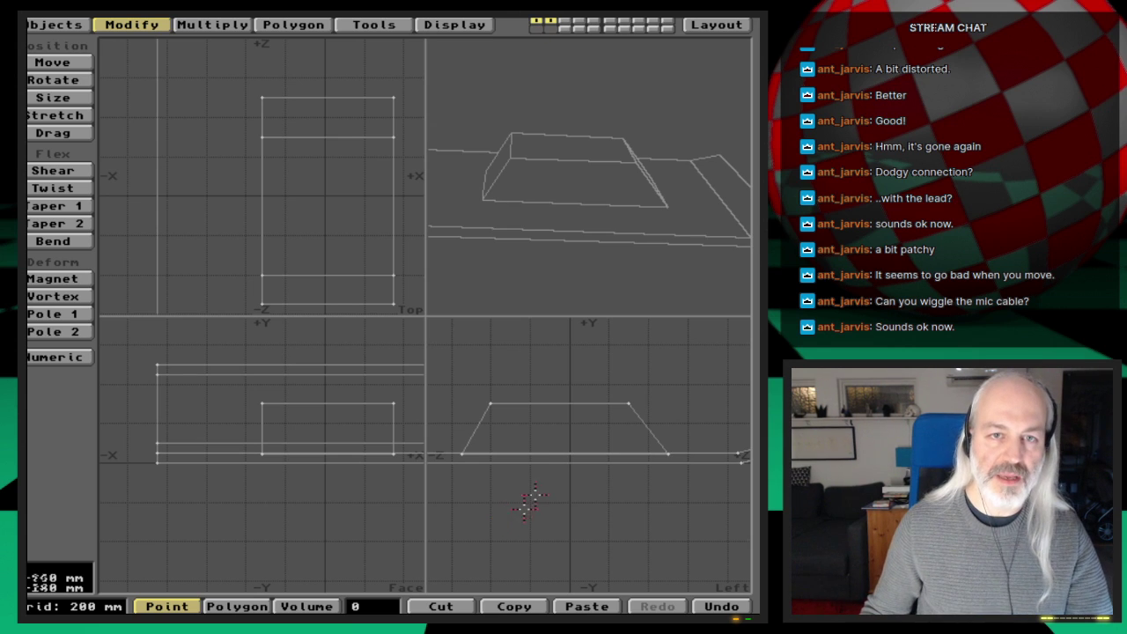
pyautogui.press(',')
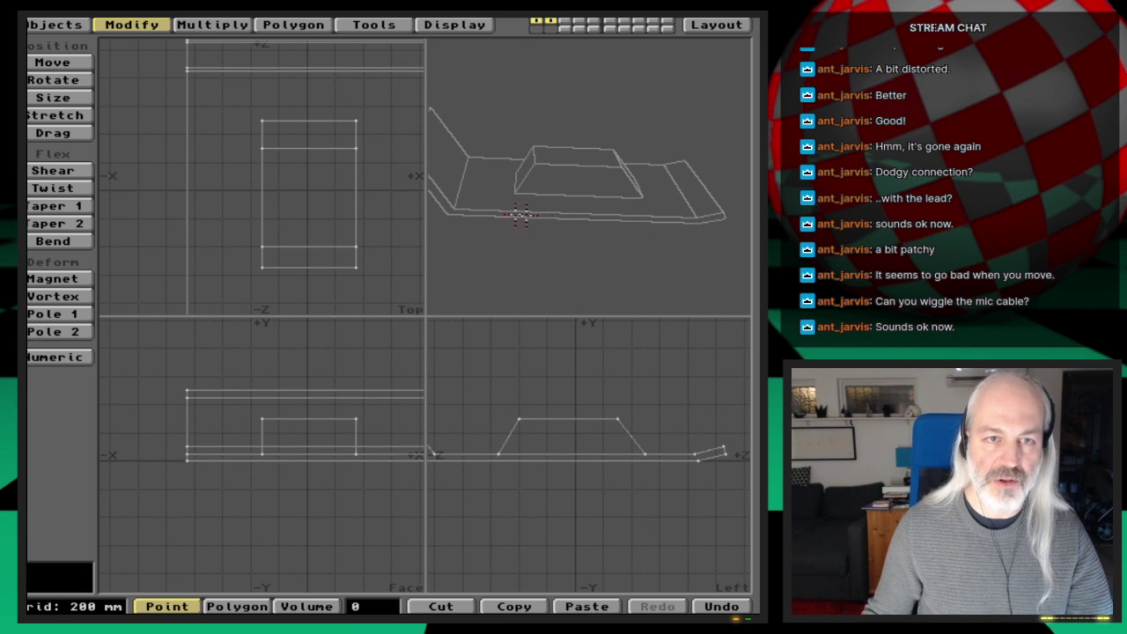
pyautogui.moveTo(642, 219)
pyautogui.mouseDown()
pyautogui.moveTo(496, 214)
pyautogui.moveTo(535, 238)
pyautogui.moveTo(674, 208)
pyautogui.moveTo(659, 238)
pyautogui.moveTo(660, 223)
pyautogui.moveTo(589, 220)
pyautogui.moveTo(611, 226)
pyautogui.moveTo(714, 190)
pyautogui.moveTo(611, 219)
pyautogui.moveTo(641, 224)
pyautogui.moveTo(629, 209)
pyautogui.mouseUp()
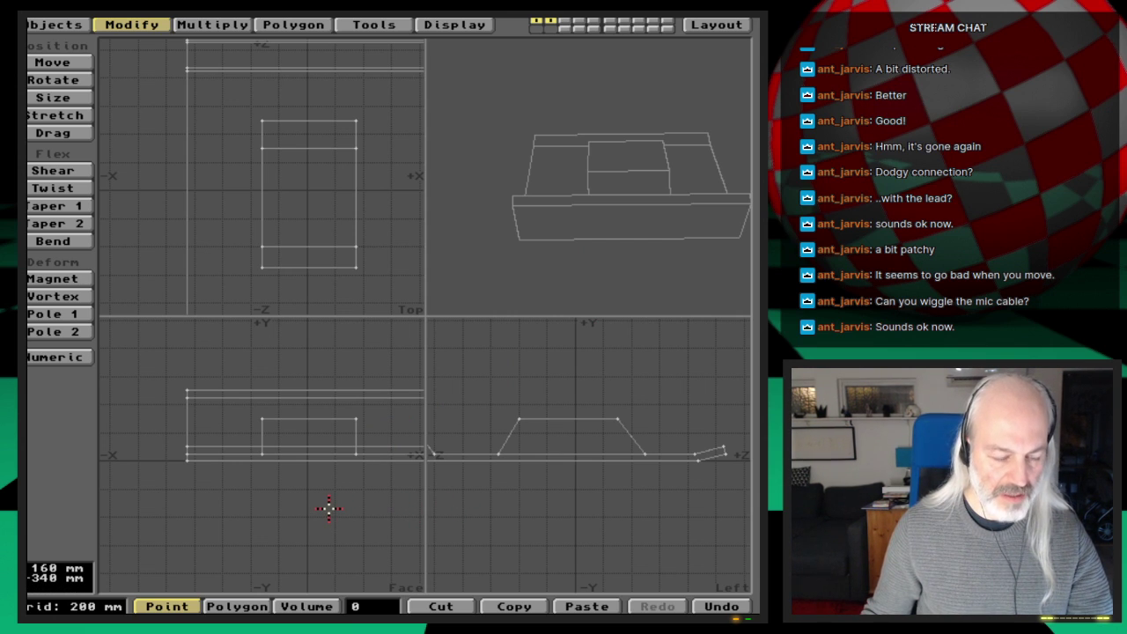
# With only the block's layer in the foreground and the foot as background, select the block's four top corner points for stretching
pyautogui.press('2')
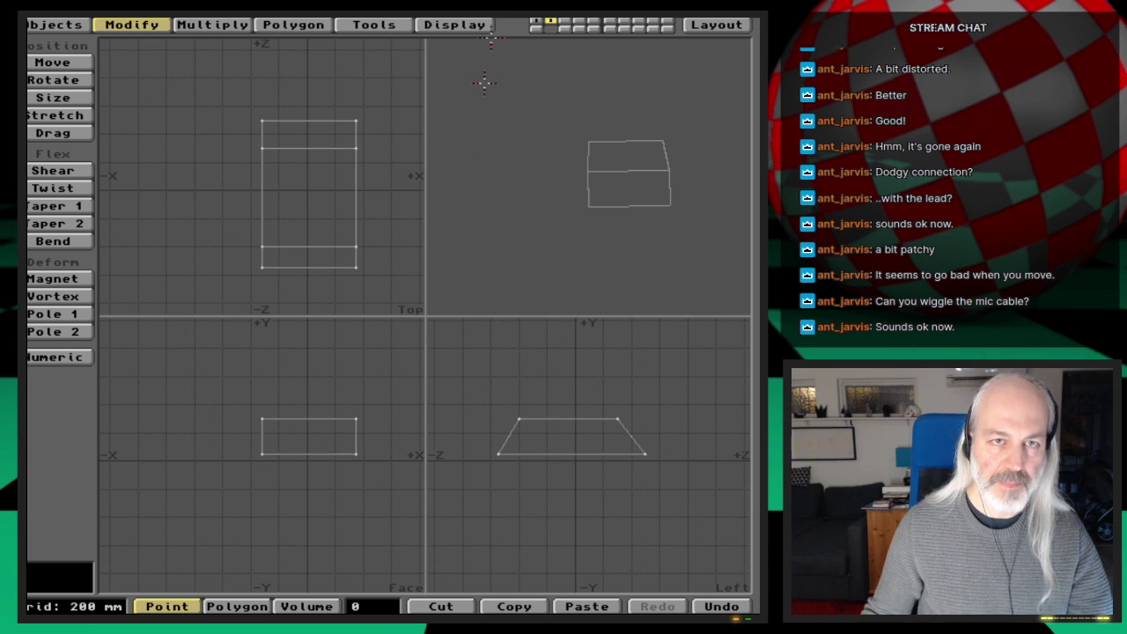
pyautogui.click(536, 25)
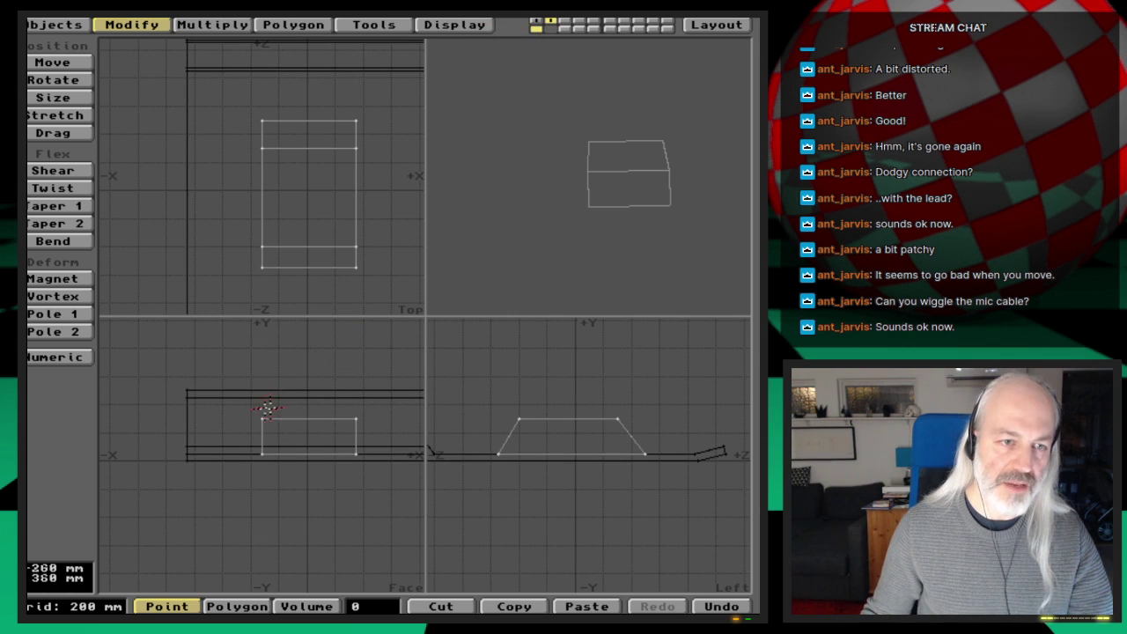
pyautogui.click(260, 418)
pyautogui.click(356, 418)
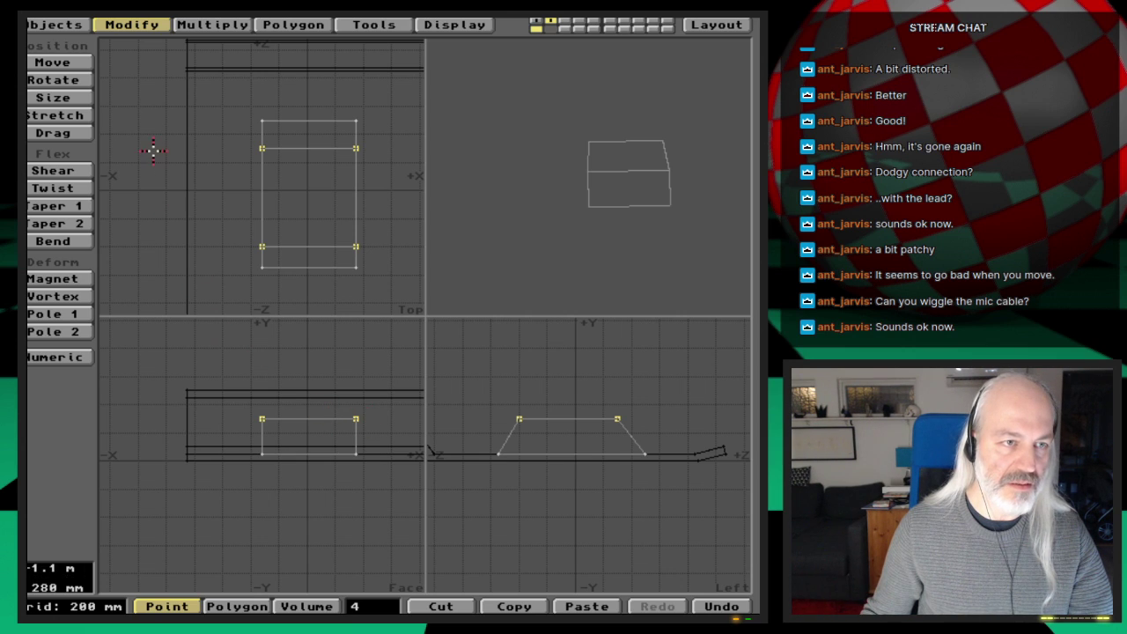
pyautogui.click(66, 115)
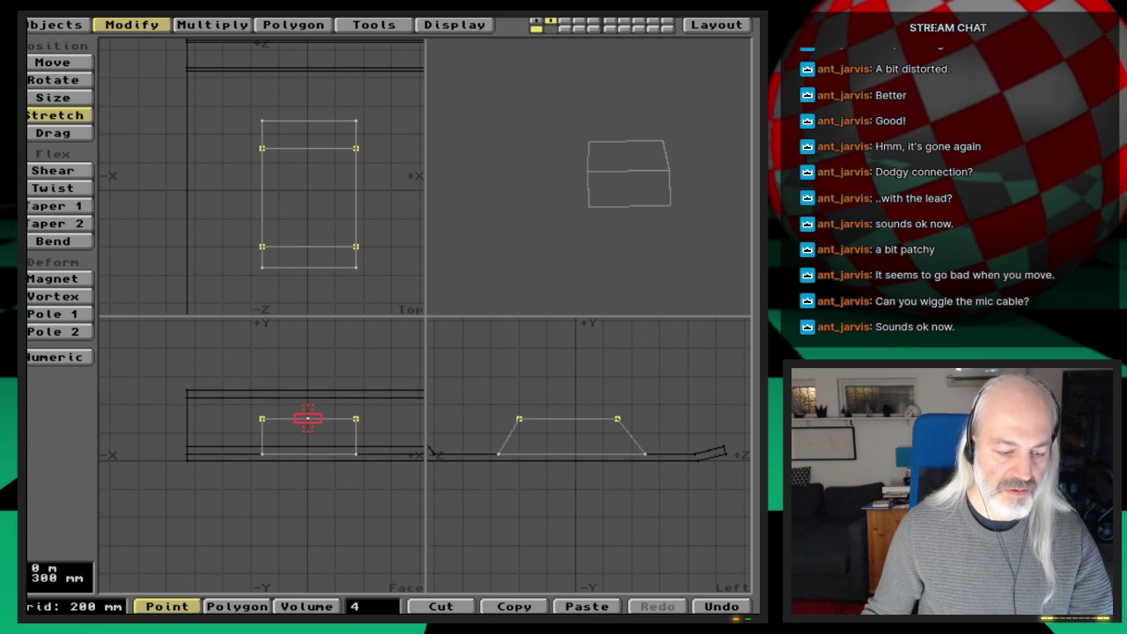
# Try narrowing the block's top by stretching its four selected points by a factor of 0.9 along X
pyautogui.press('n')
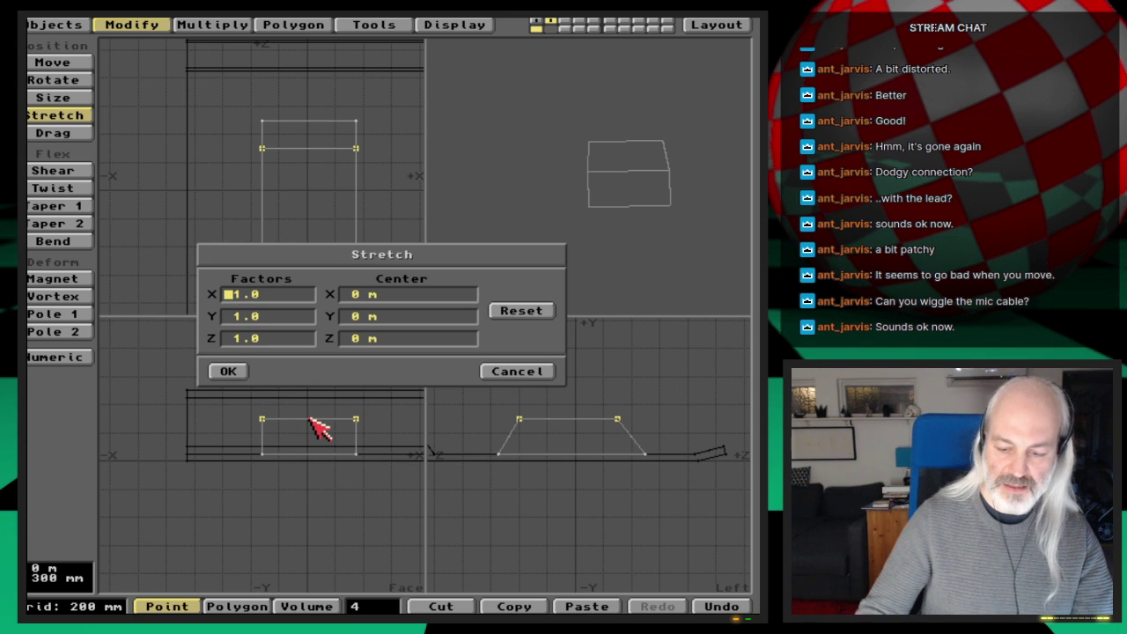
pyautogui.write('.9')
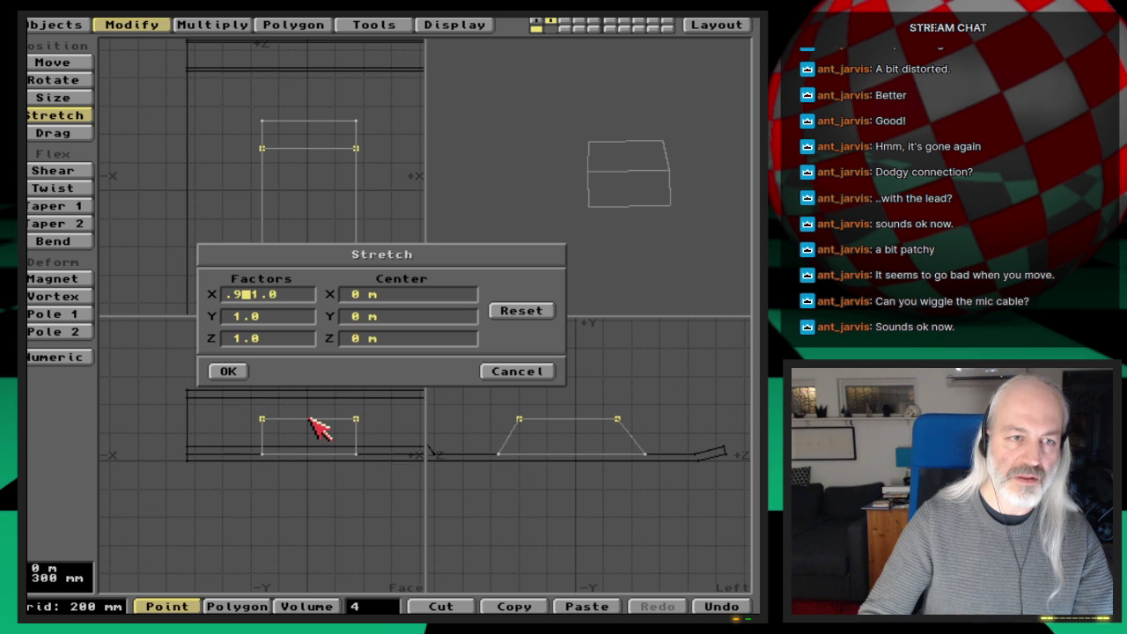
pyautogui.press('Tab')
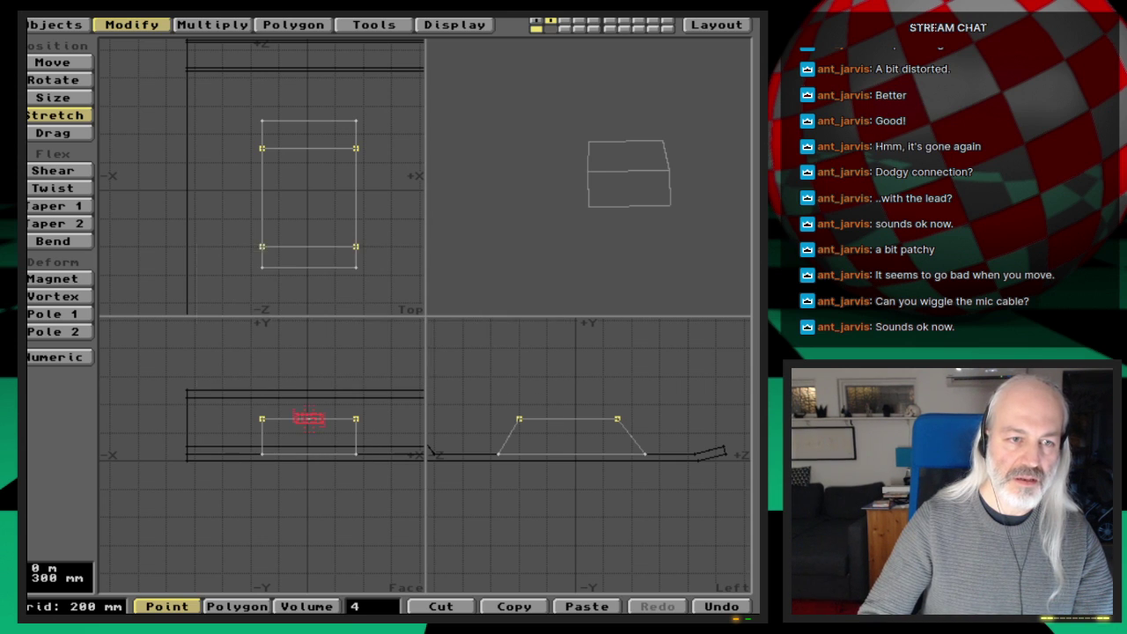
pyautogui.press('Return')
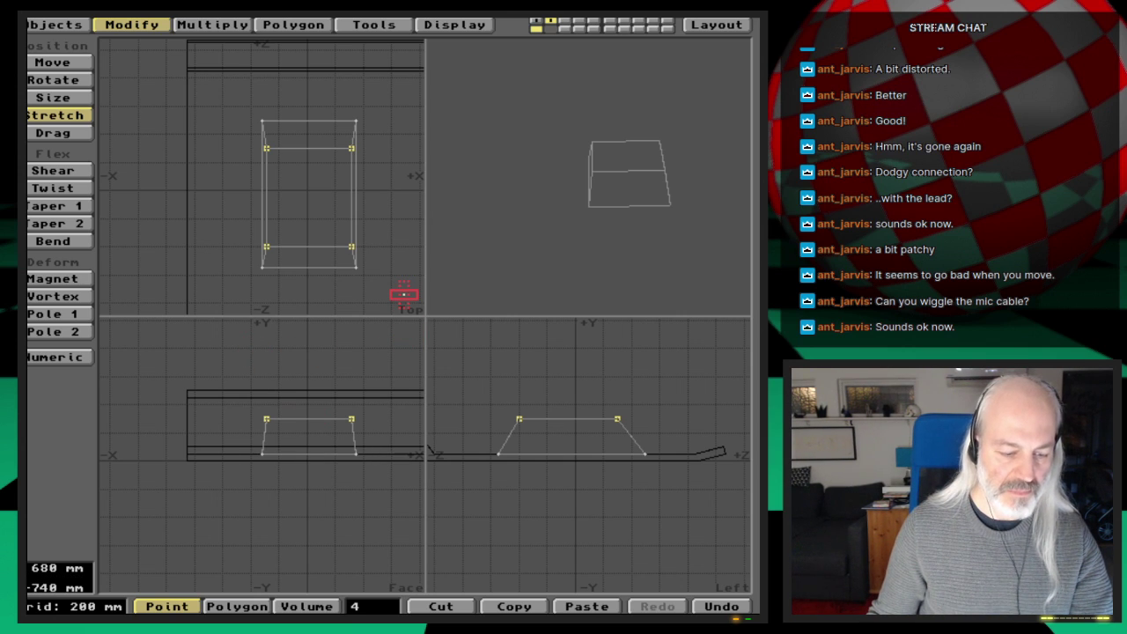
pyautogui.press('u')
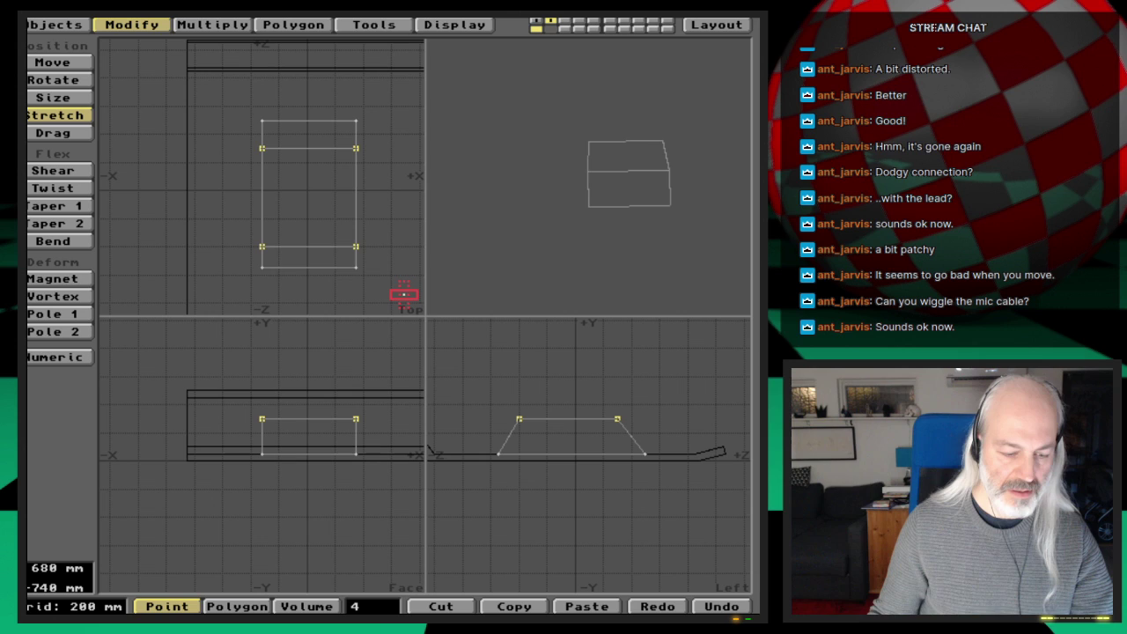
# Stretch the block's four top points by a factor of 0.7 along X about centre 0 m, leaving no points selected
pyautogui.write('n')
pyautogui.write('.70.9')
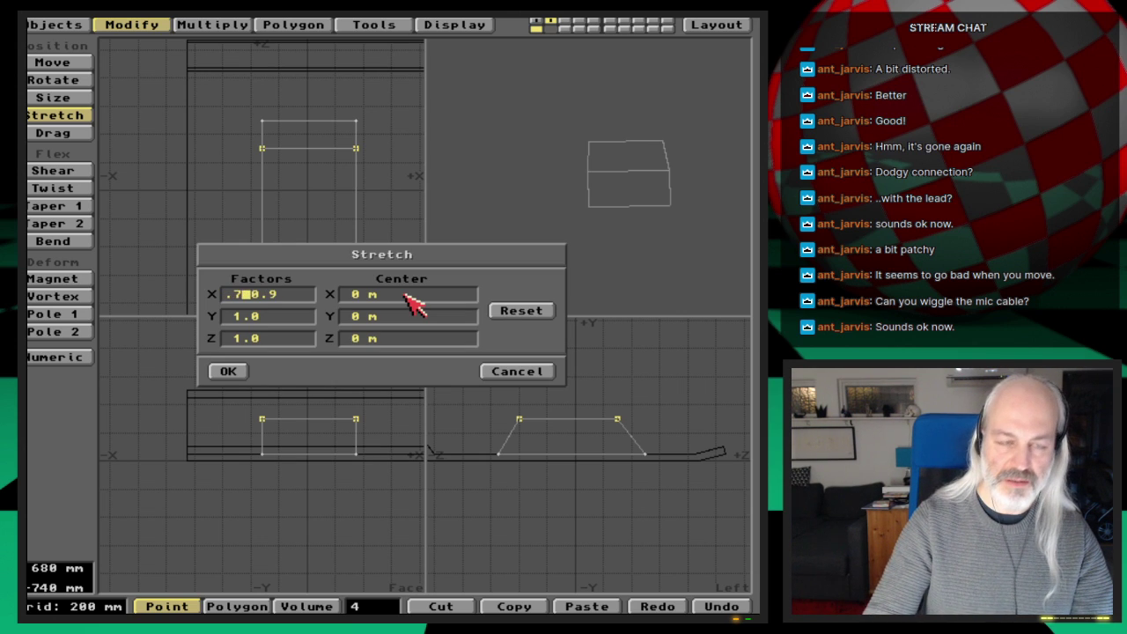
pyautogui.press('Tab')
pyautogui.press('Tab')
pyautogui.press('Return')
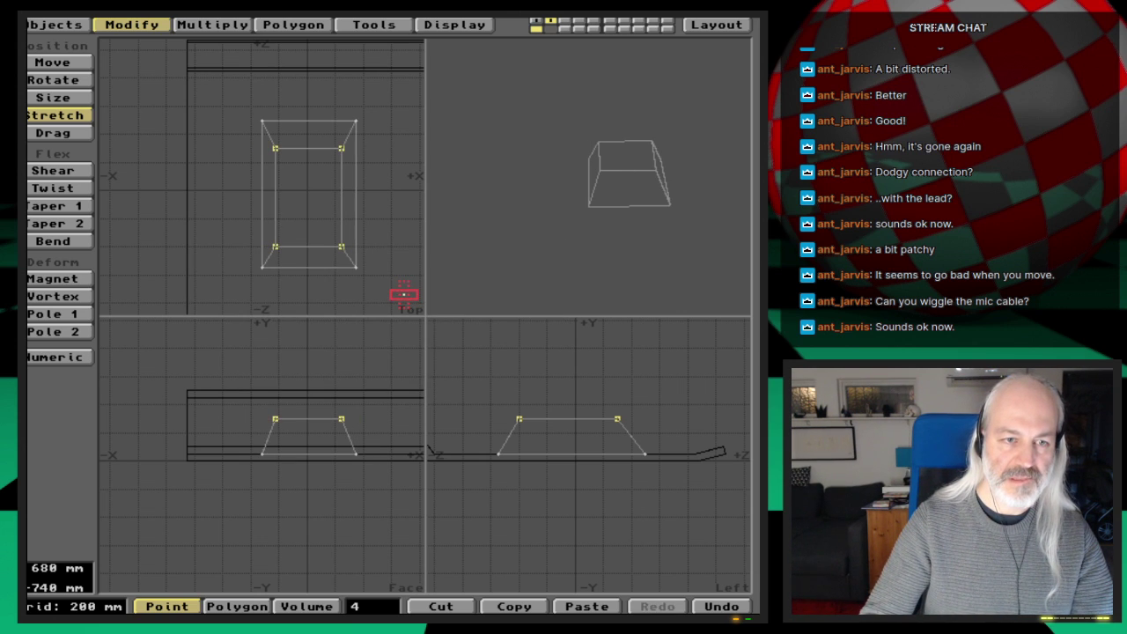
pyautogui.press('space')
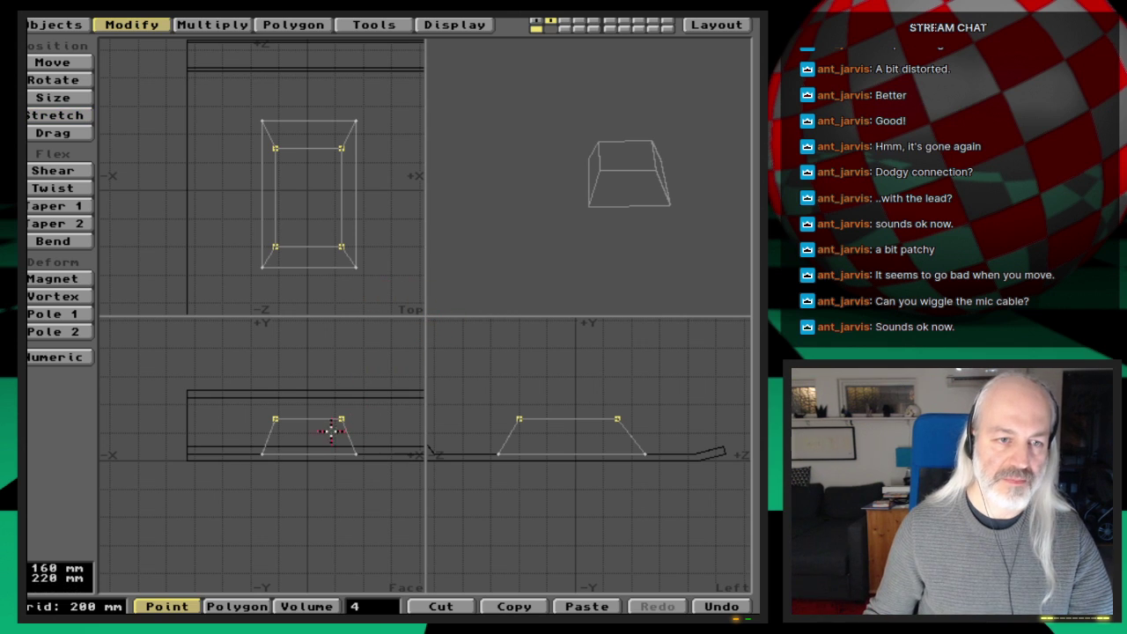
pyautogui.click(353, 513)
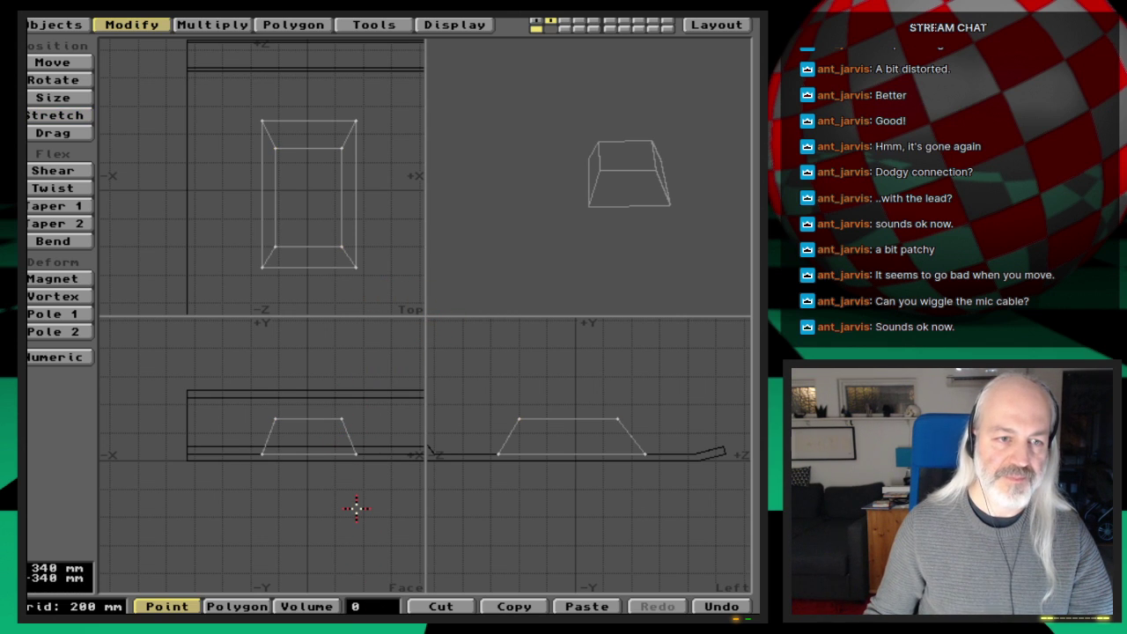
# Combine the tapered block on background layer 2 with the foot on layer 1 using a Boolean Union
pyautogui.hotkey('shift', '1')
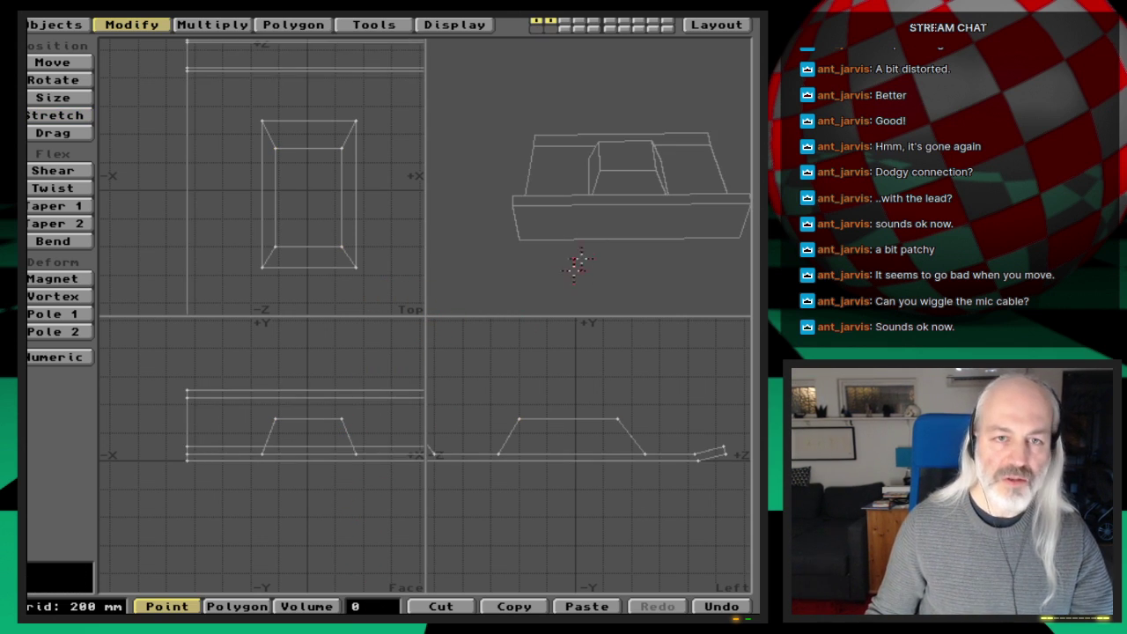
pyautogui.moveTo(546, 224); pyautogui.dragTo(560, 229)
pyautogui.moveTo(552, 172); pyautogui.dragTo(571, 231)
pyautogui.press('u')
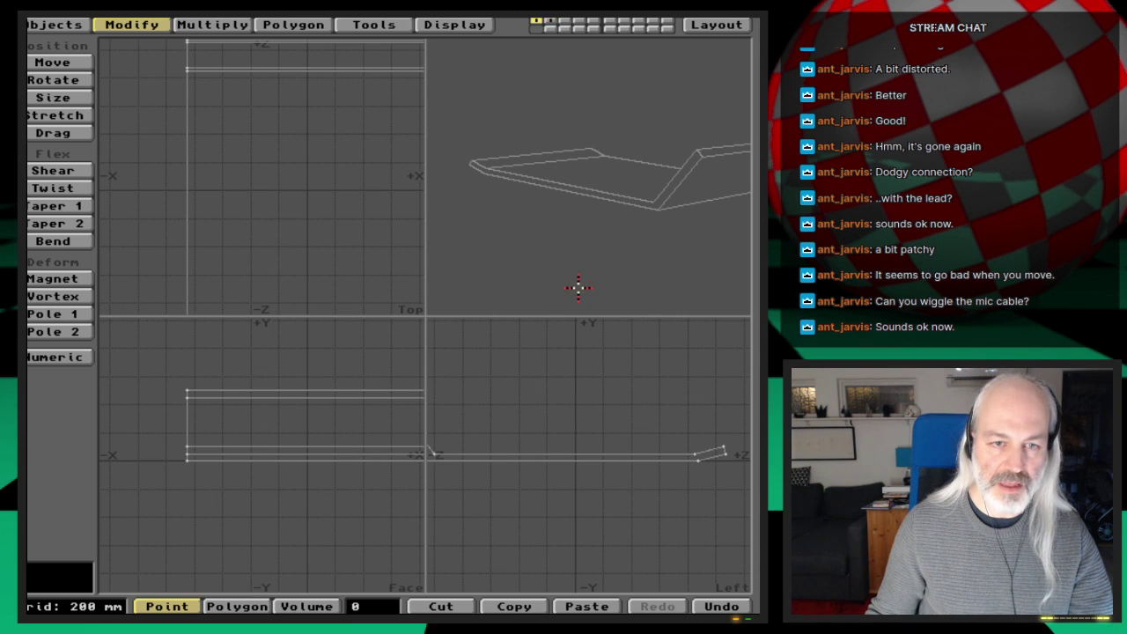
pyautogui.click(551, 29)
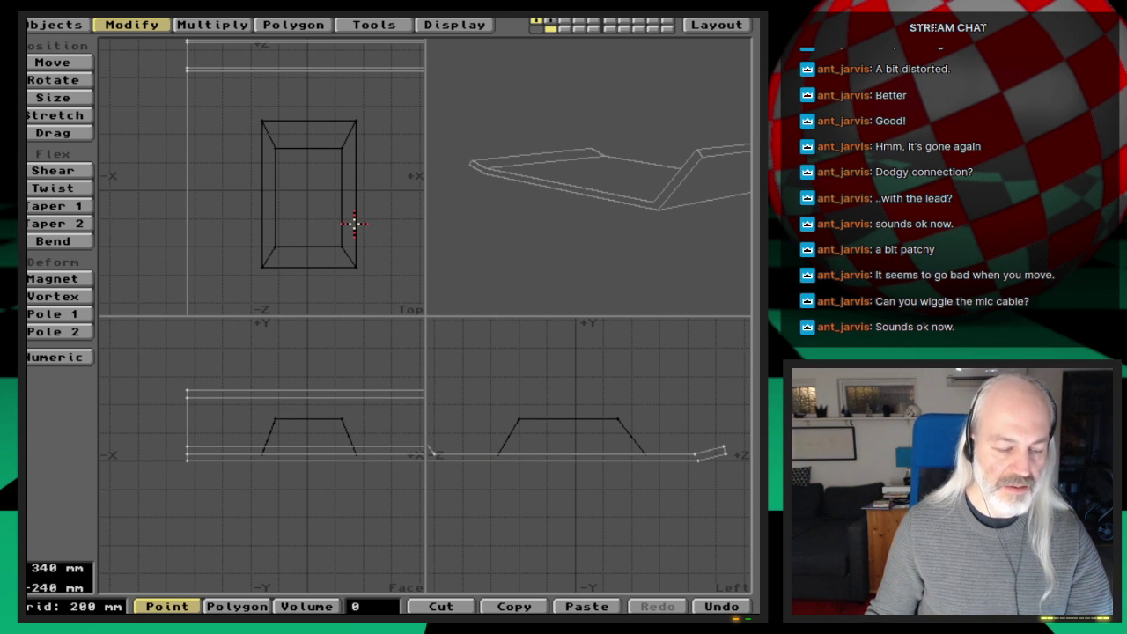
pyautogui.hotkey('shift', 'b')
pyautogui.click(393, 294)
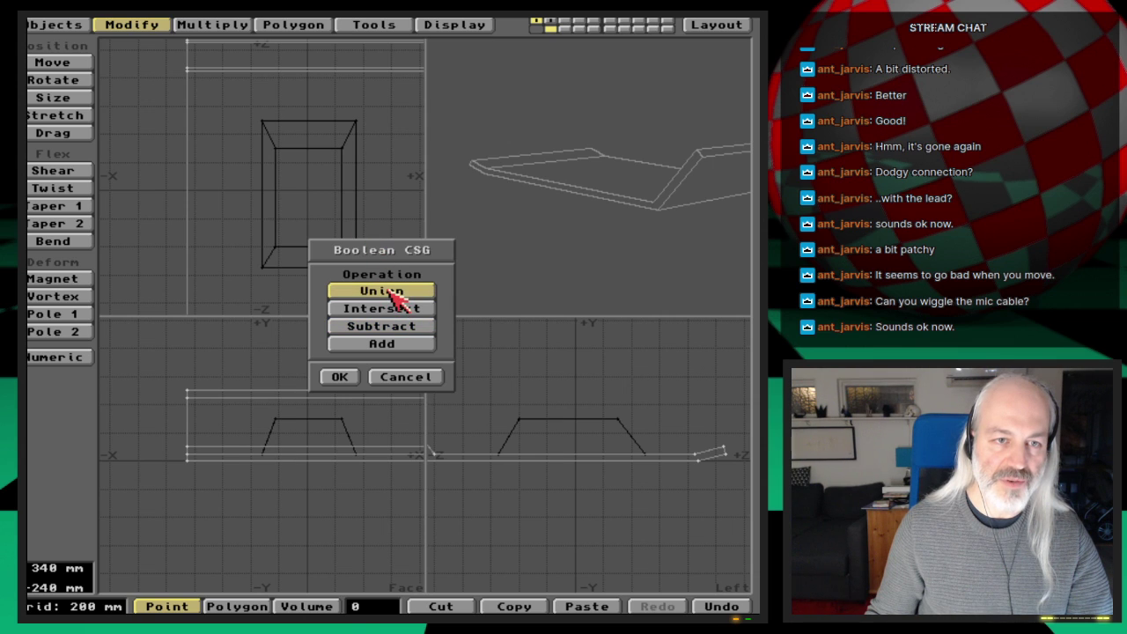
pyautogui.click(339, 377)
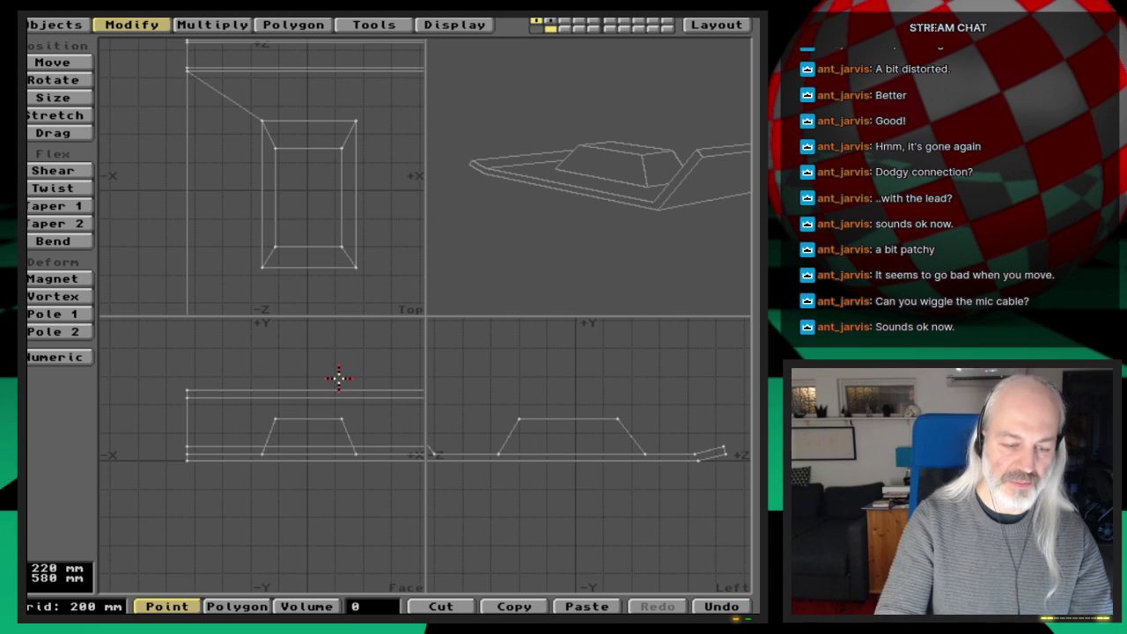
# Merge the duplicate points of the combined foot and check the whole shape in the 3D preview
pyautogui.press('m')
pyautogui.press('Return')
pyautogui.press('Return')
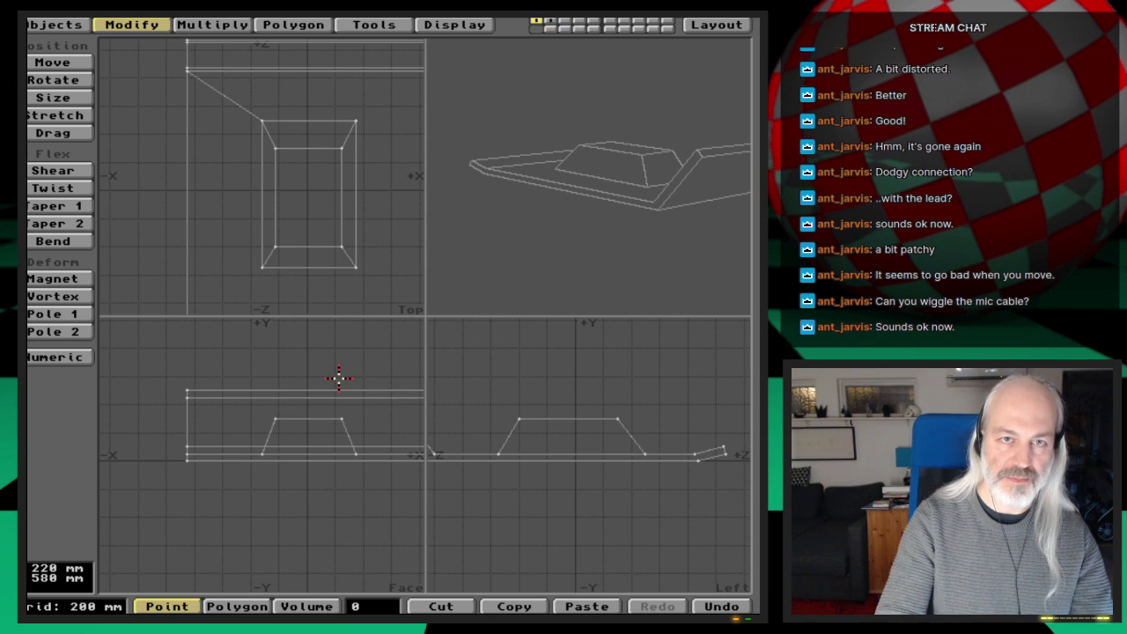
pyautogui.press('a')
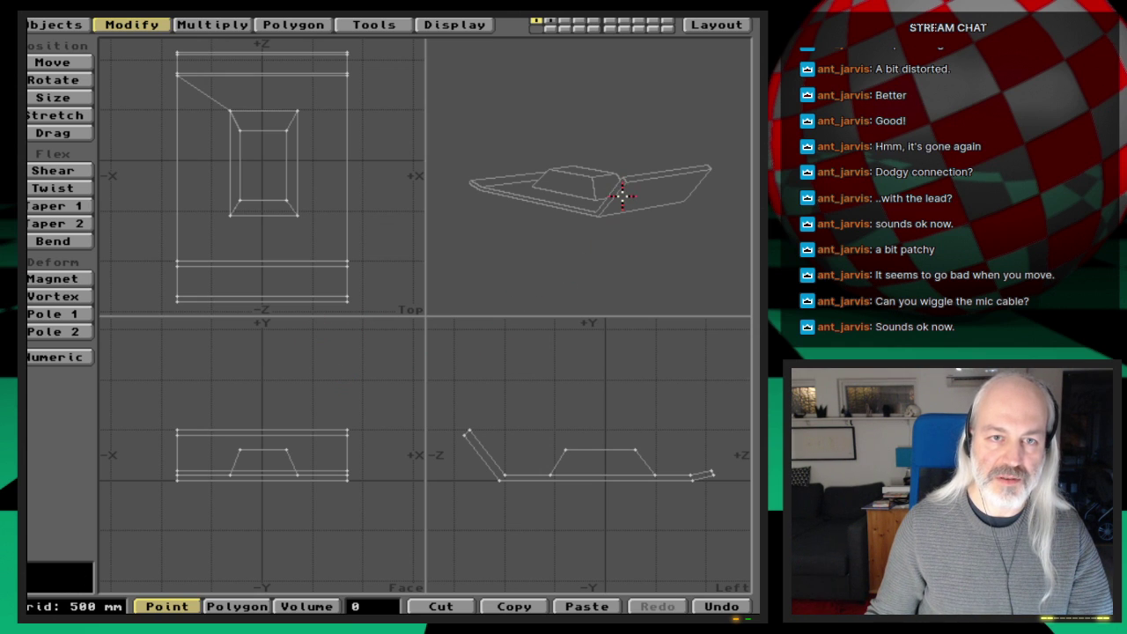
pyautogui.moveTo(623, 200); pyautogui.dragTo(531, 214)
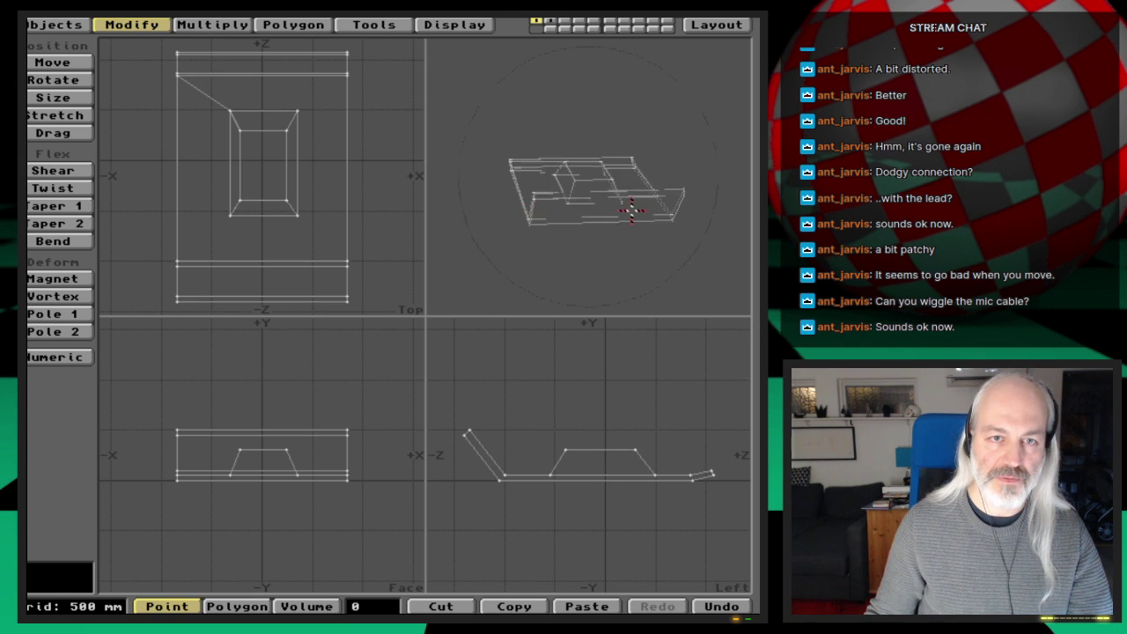
pyautogui.moveTo(664, 212)
pyautogui.mouseDown()
pyautogui.moveTo(622, 213)
pyautogui.moveTo(629, 221)
pyautogui.moveTo(584, 247)
pyautogui.moveTo(557, 248)
pyautogui.moveTo(551, 214)
pyautogui.moveTo(563, 222)
pyautogui.mouseUp()
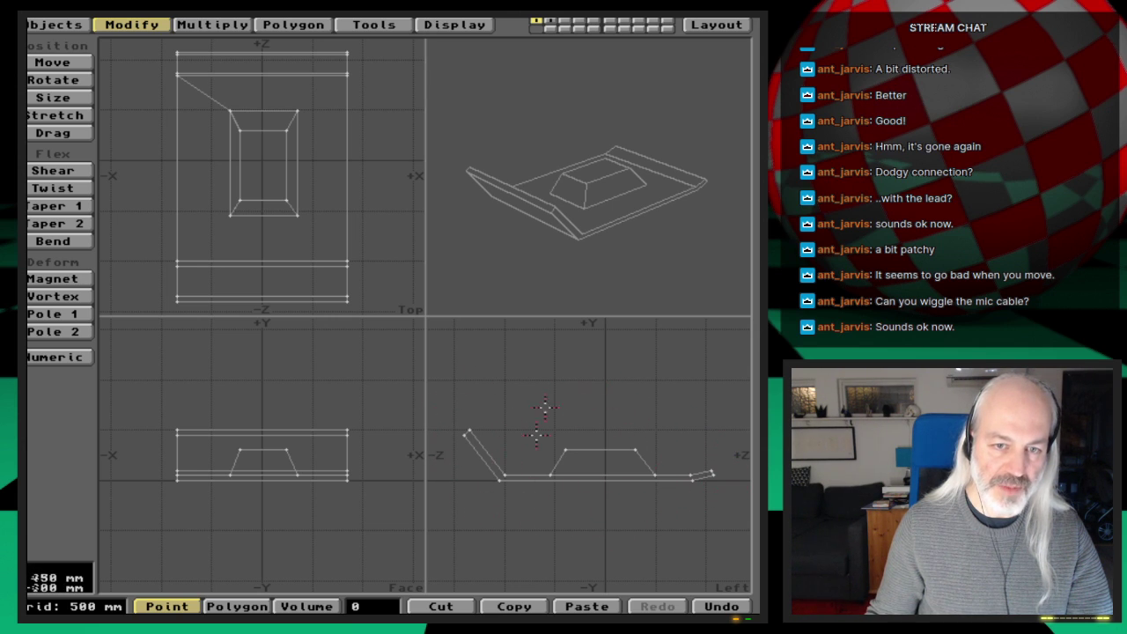
# Apply the Gear-foot surface to the entire combined foot and save the object as Gear_foot1
pyautogui.press('s')
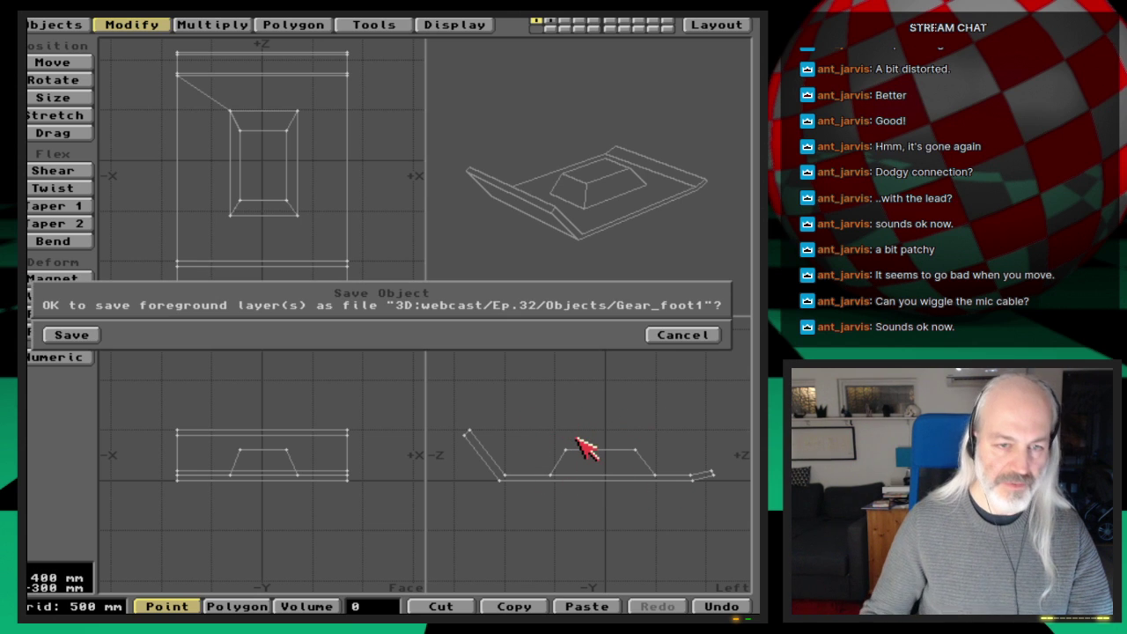
pyautogui.press('Return')
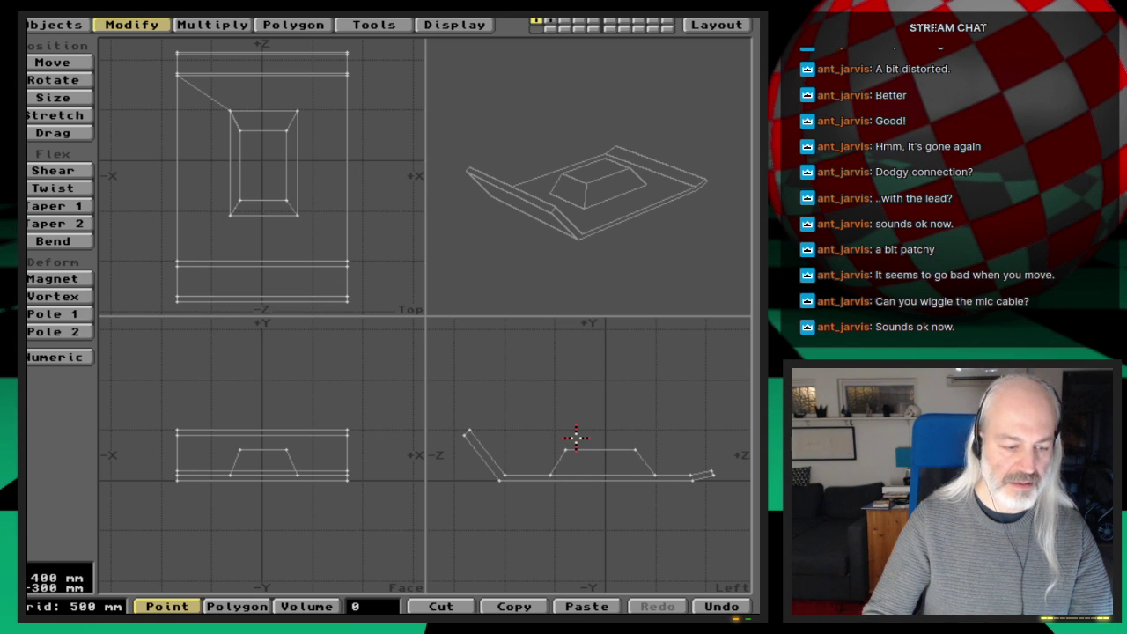
pyautogui.press('q')
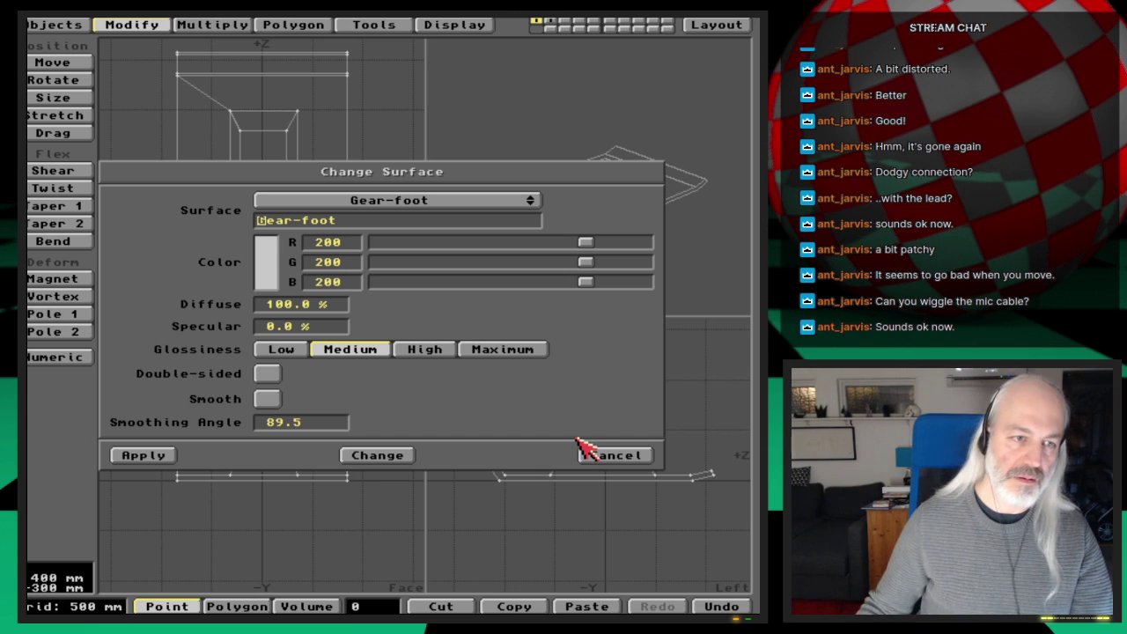
pyautogui.click(141, 454)
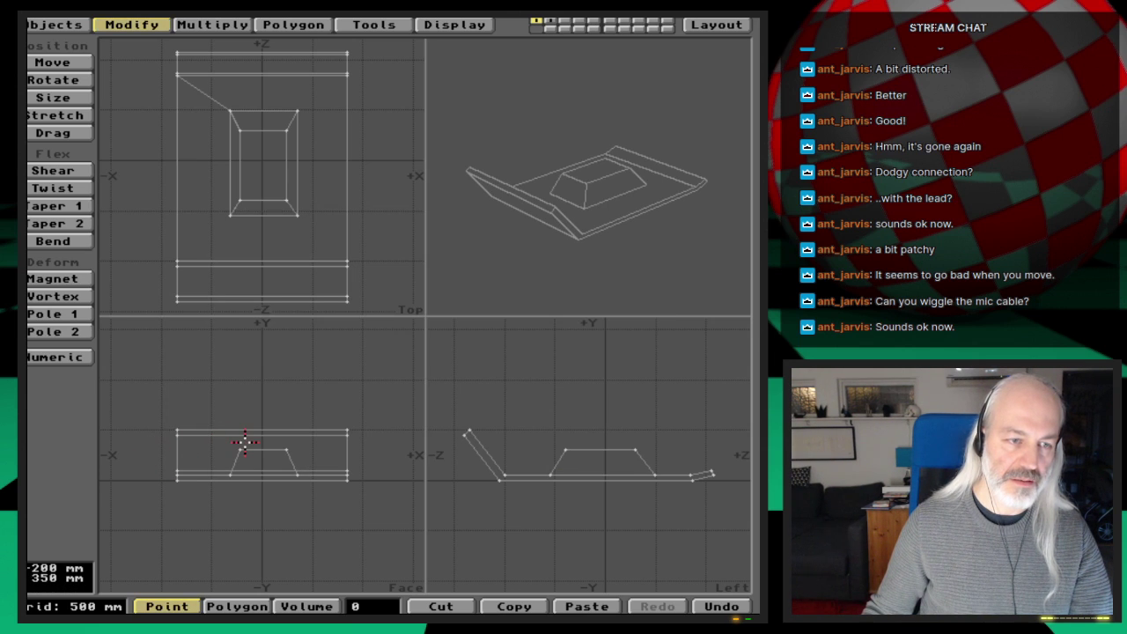
pyautogui.press('s')
pyautogui.press('Return')
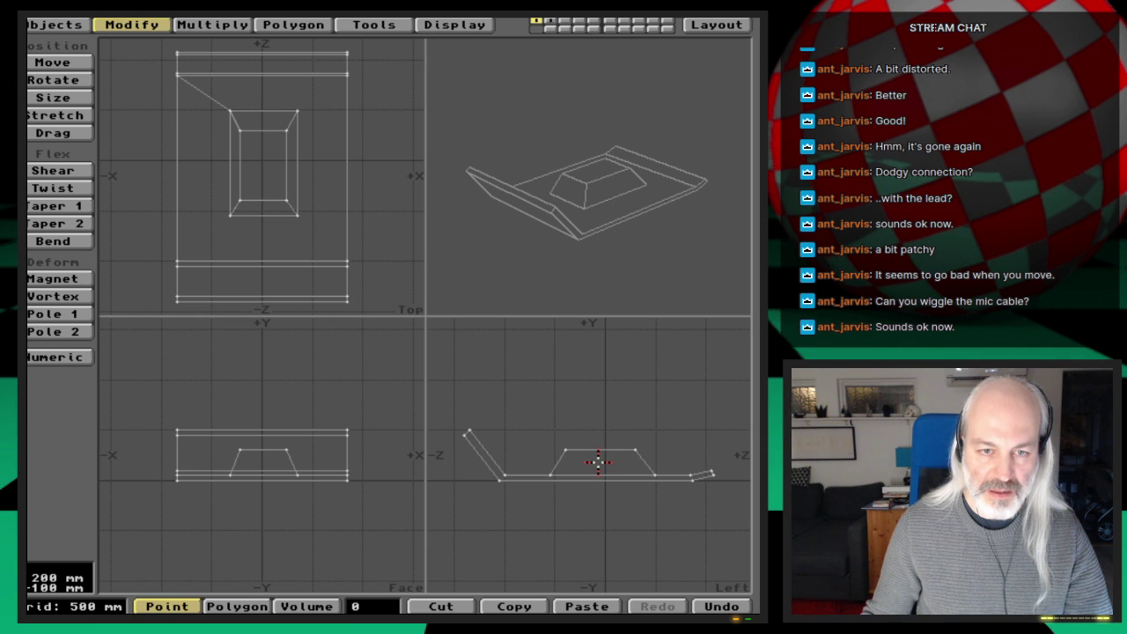
# Move the whole foot about 200 mm down and slightly toward +Z so the origin lies inside the tapered block
pyautogui.press('t')
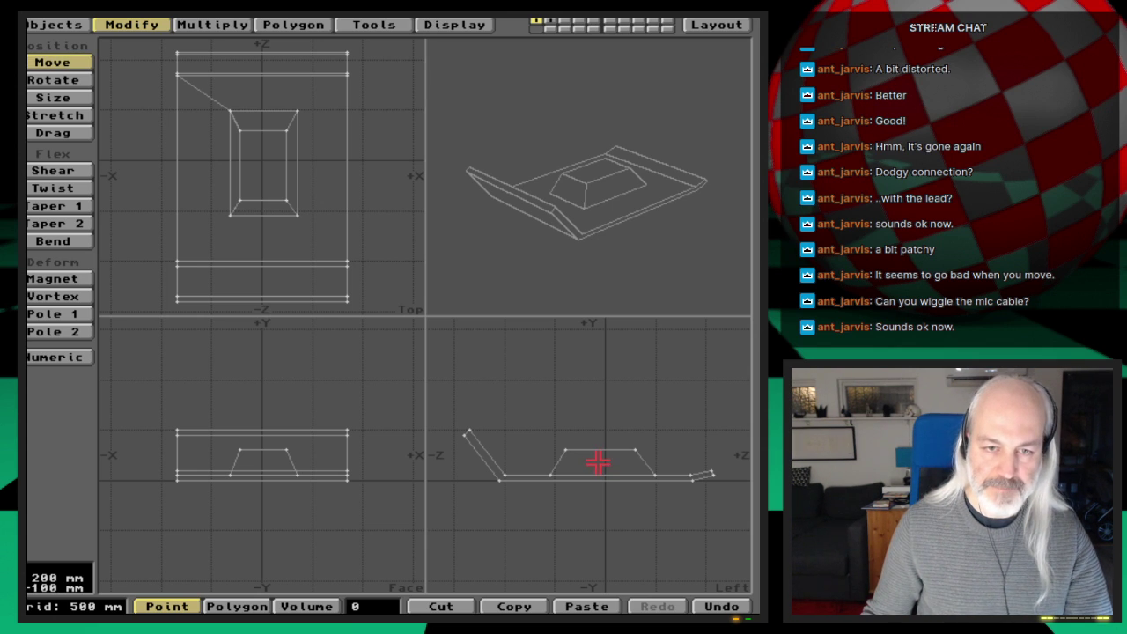
pyautogui.moveTo(598, 462); pyautogui.dragTo(603, 475)
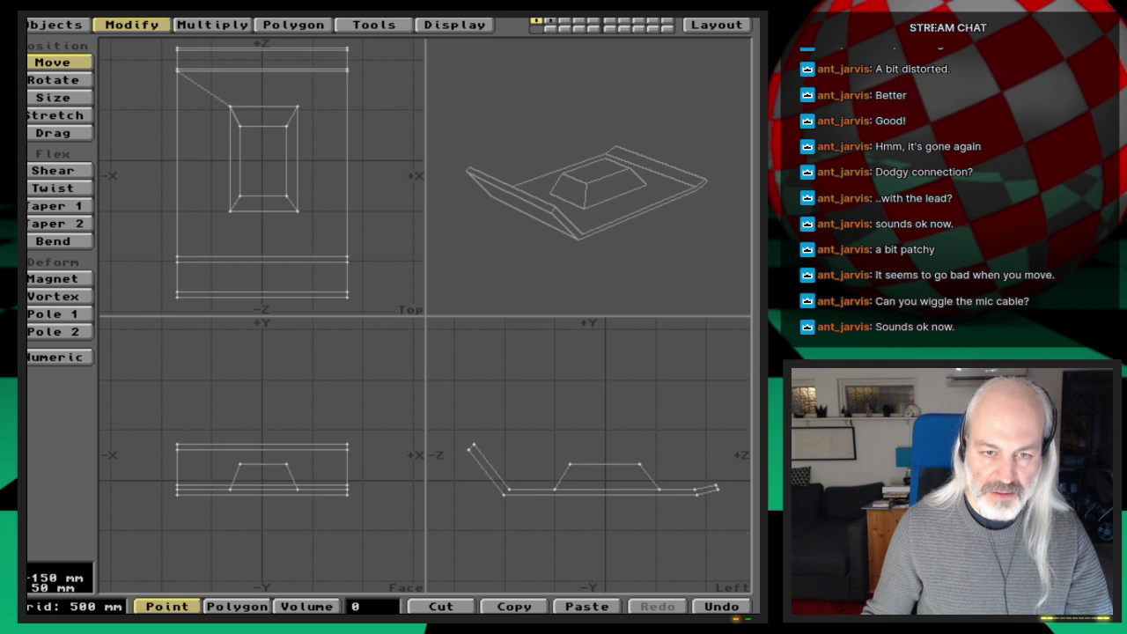
pyautogui.moveTo(603, 475); pyautogui.dragTo(603, 482)
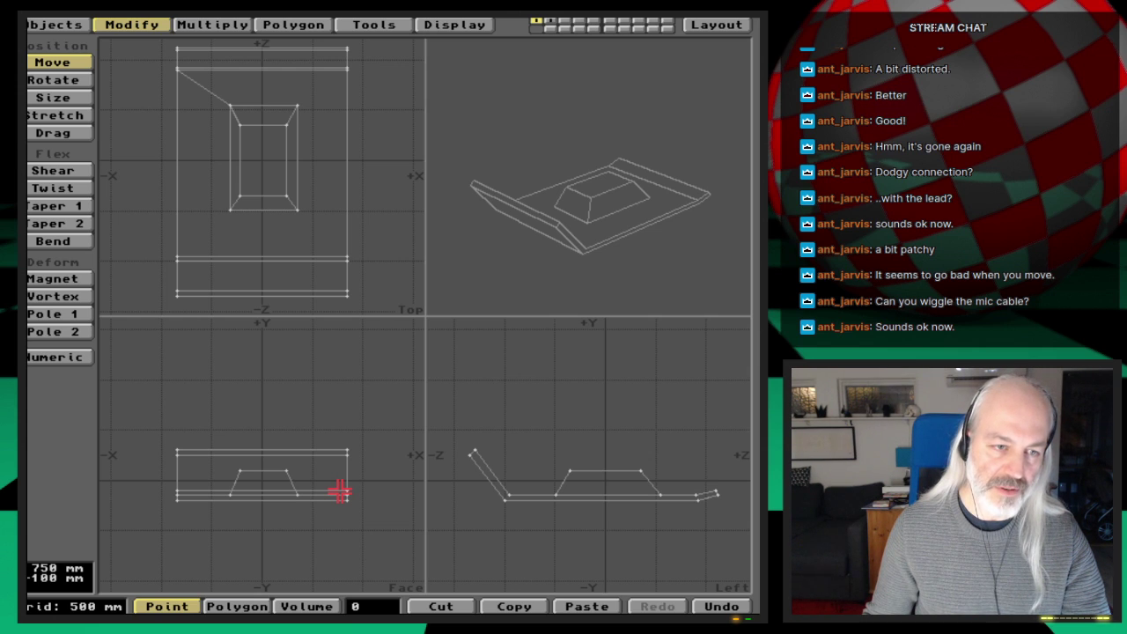
pyautogui.press('F2')
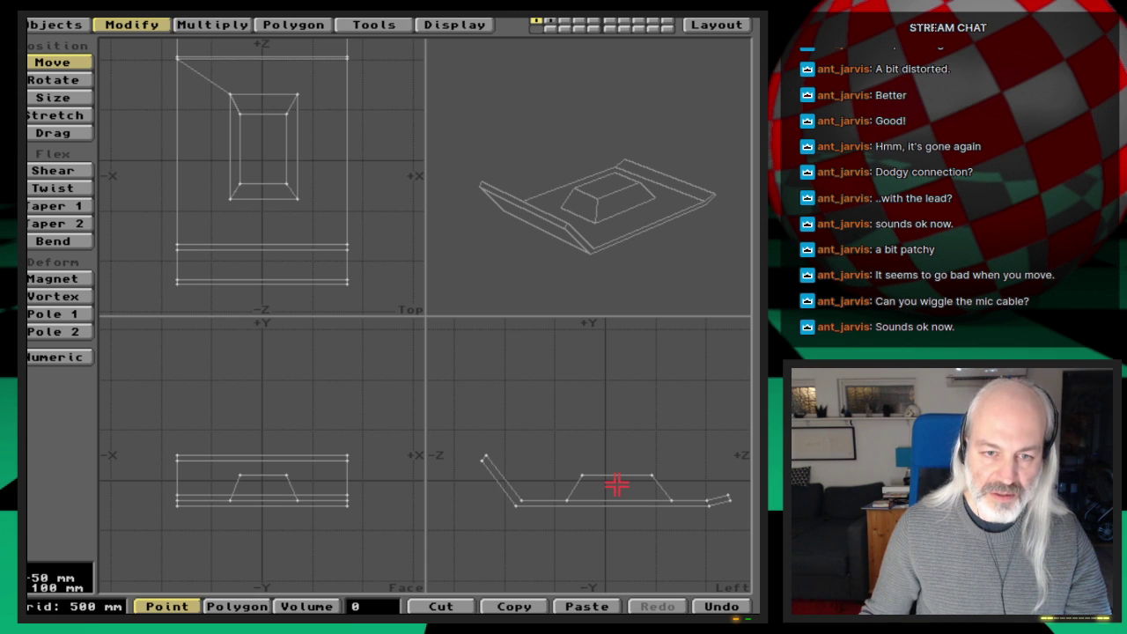
pyautogui.moveTo(616, 483)
pyautogui.mouseDown()
pyautogui.moveTo(605, 481)
pyautogui.moveTo(616, 480)
pyautogui.mouseUp()
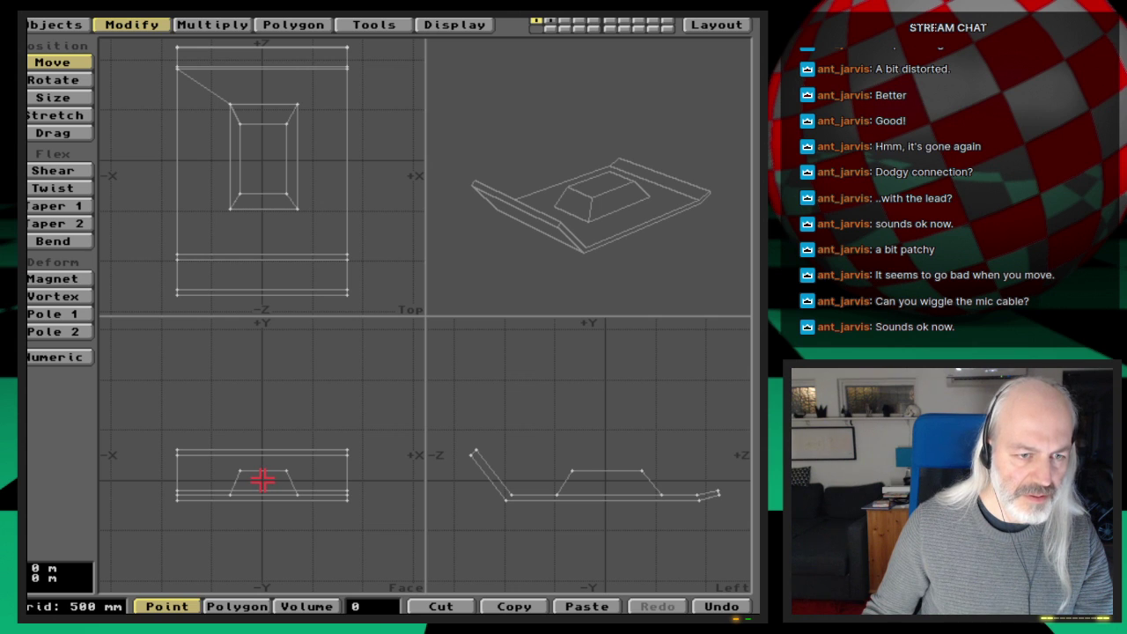
pyautogui.press('space')
# Select the four top points of the tapered block and examine the coordinates of each point
pyautogui.press('space')
pyautogui.press('space')
pyautogui.press('space')
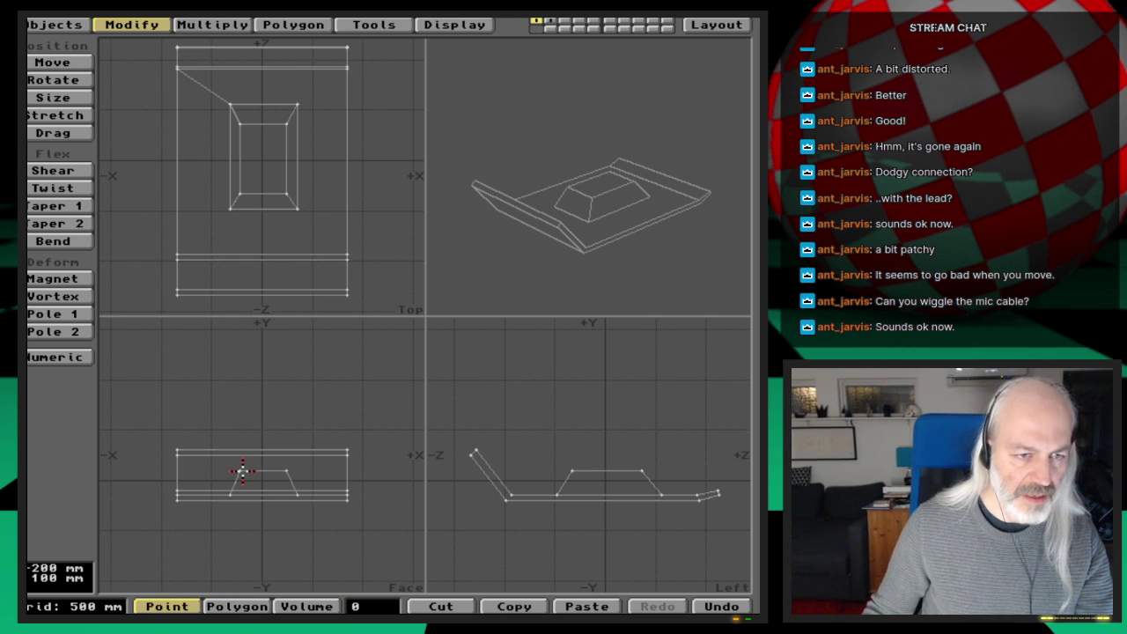
pyautogui.moveTo(240, 471); pyautogui.dragTo(287, 471)
pyautogui.press('i')
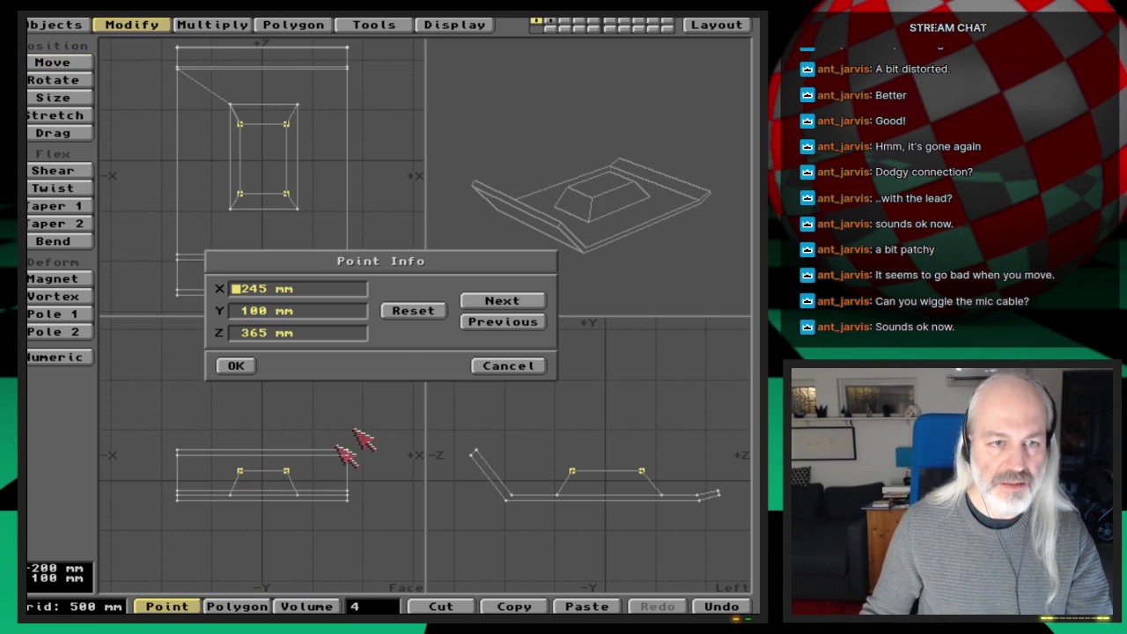
pyautogui.click(498, 301)
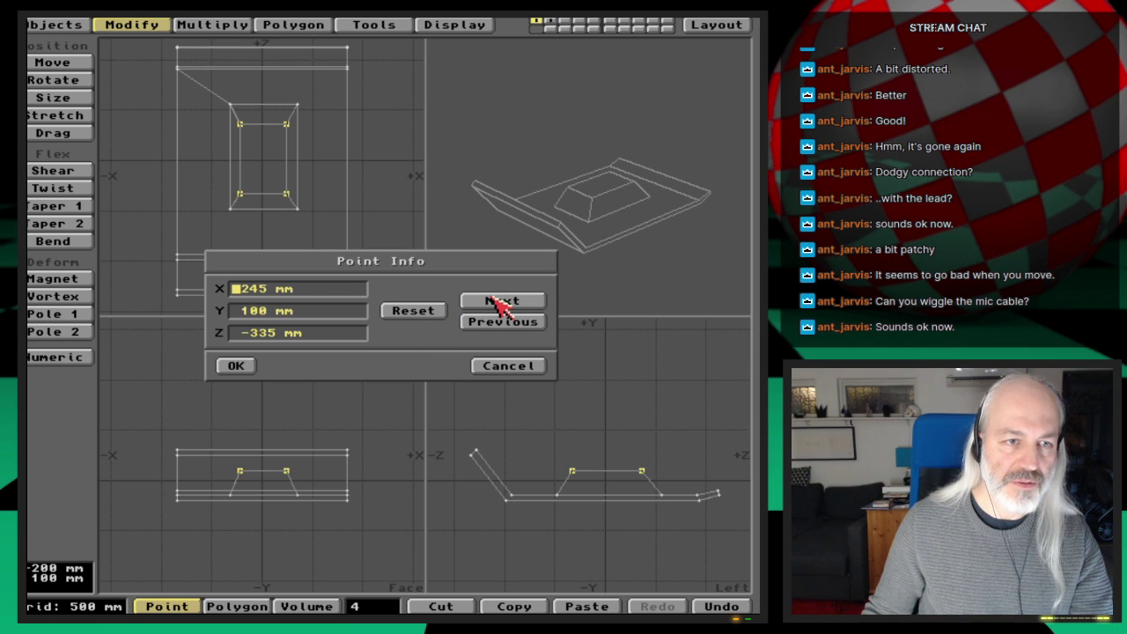
pyautogui.click(499, 301)
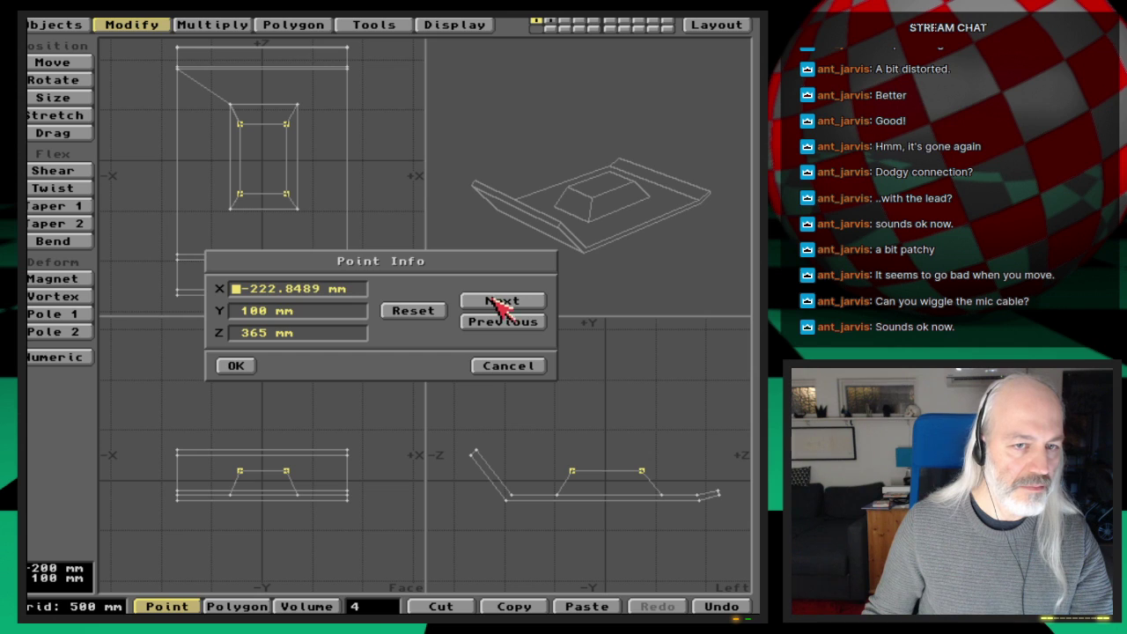
pyautogui.click(502, 323)
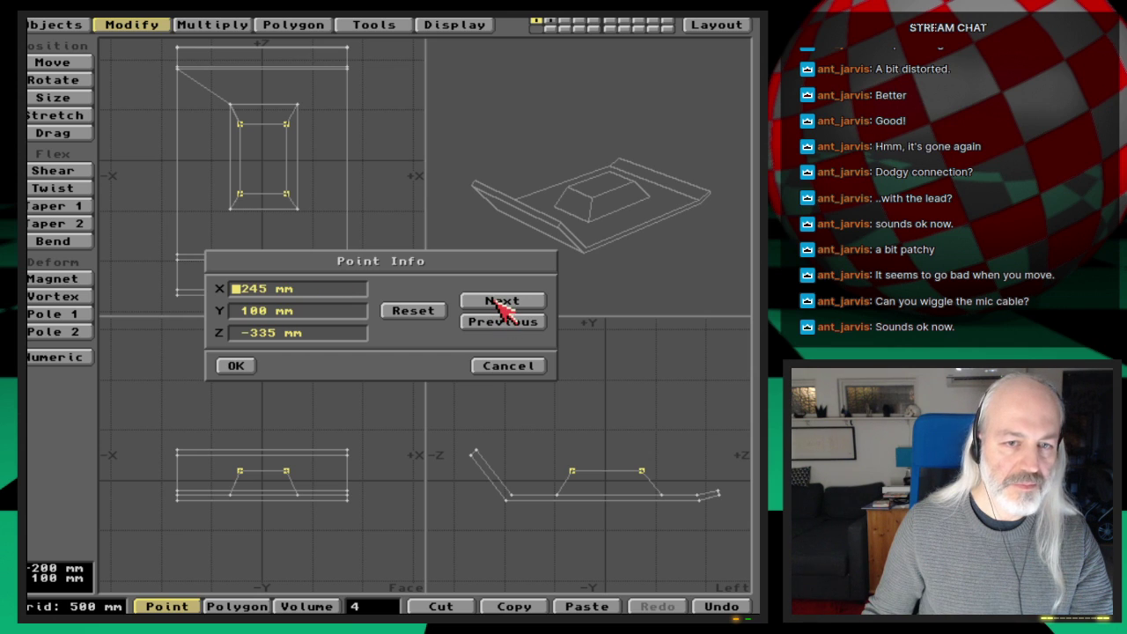
pyautogui.click(500, 304)
pyautogui.click(500, 303)
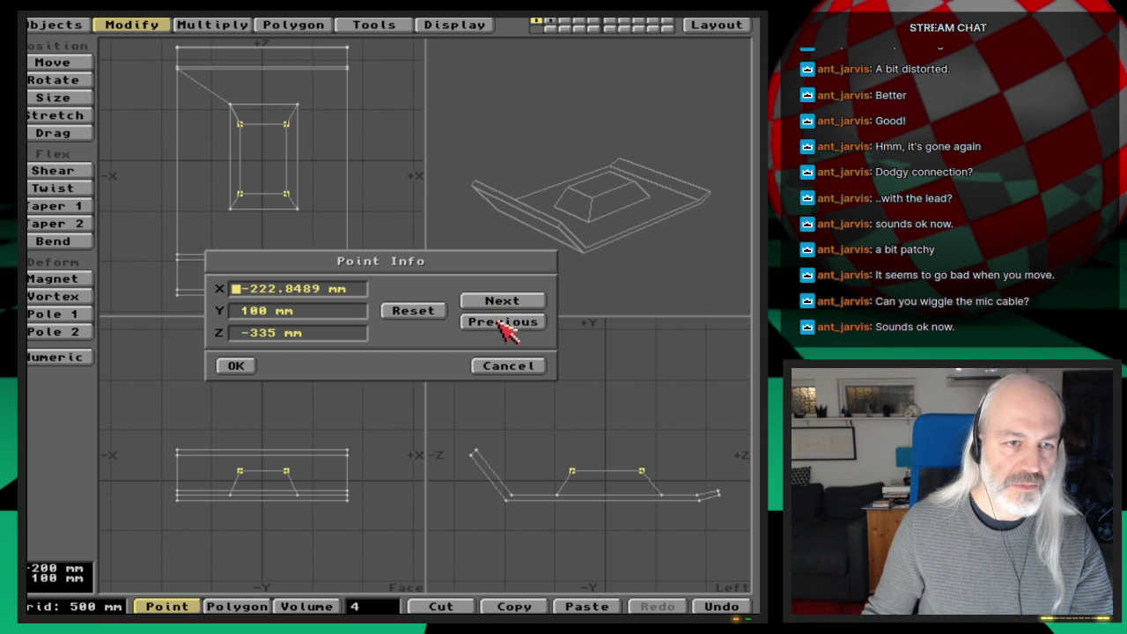
pyautogui.click(502, 321)
pyautogui.click(502, 321)
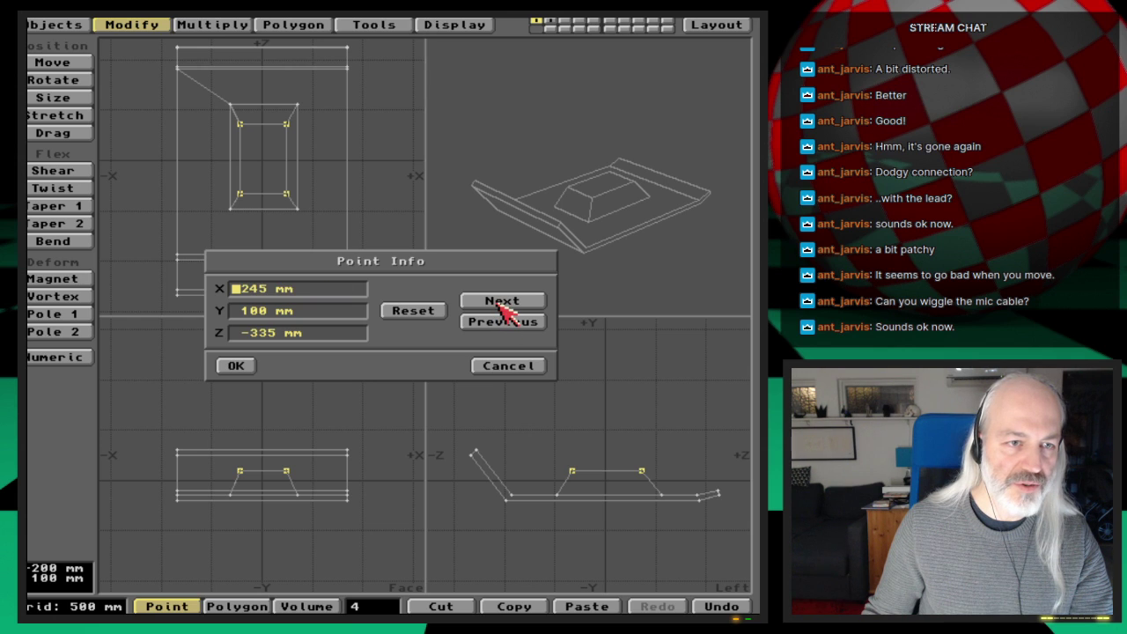
pyautogui.click(502, 302)
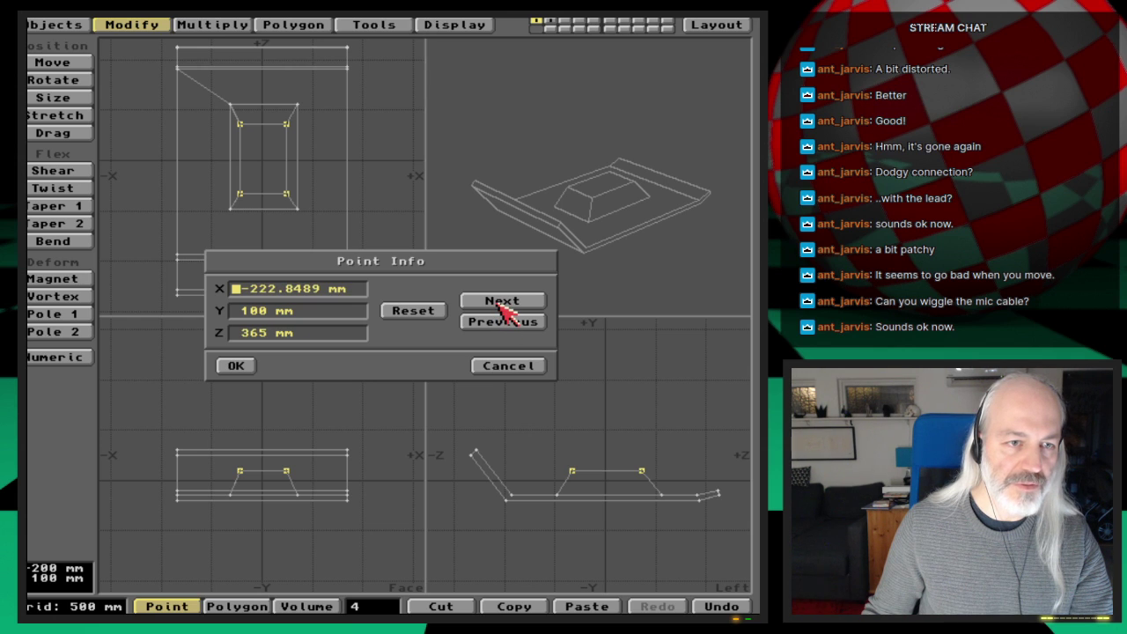
# Set the X coordinate of the block's top point at -X and Z 365 mm to -245 mm
pyautogui.click(324, 290)
pyautogui.press('BackSpace')
pyautogui.press('BackSpace')
pyautogui.press('BackSpace')
pyautogui.press('BackSpace')
pyautogui.press('BackSpace')
pyautogui.press('BackSpace')
pyautogui.press('BackSpace')
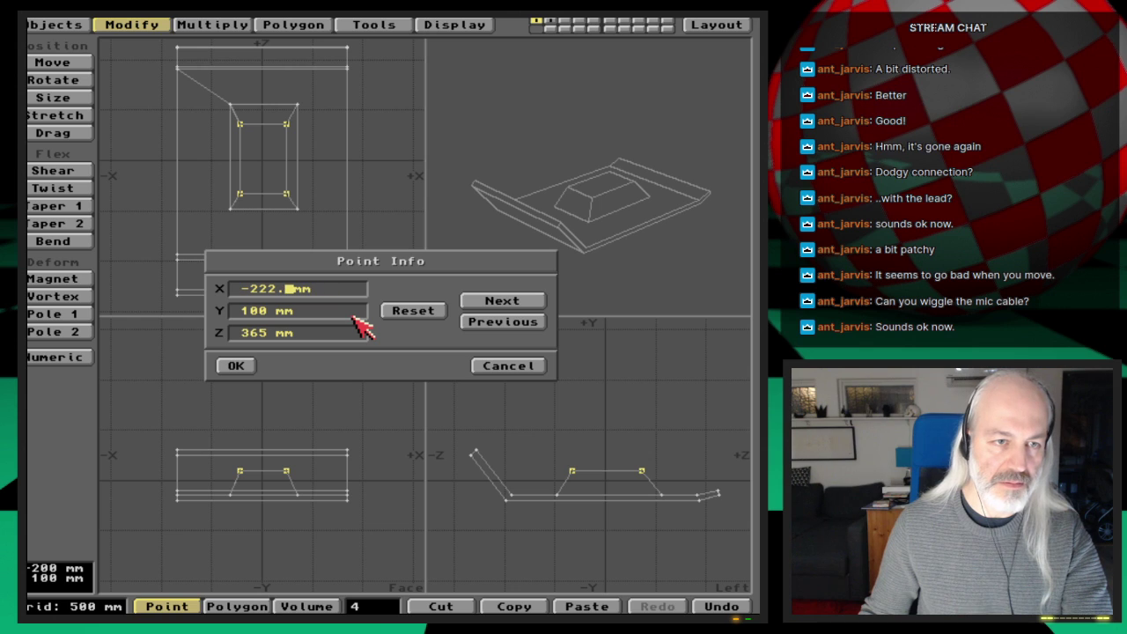
pyautogui.write('45')
pyautogui.press('Tab')
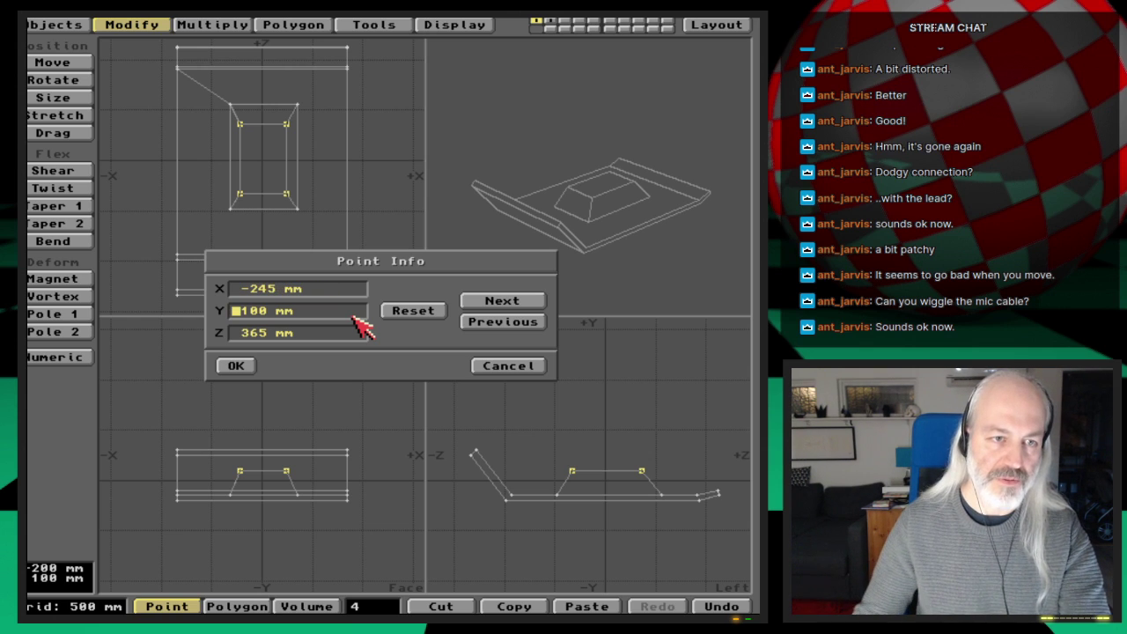
# Set the X coordinate of the block's top point at -X and Z -335 mm to -245 mm, apply the edits and deselect all points
pyautogui.click(479, 307)
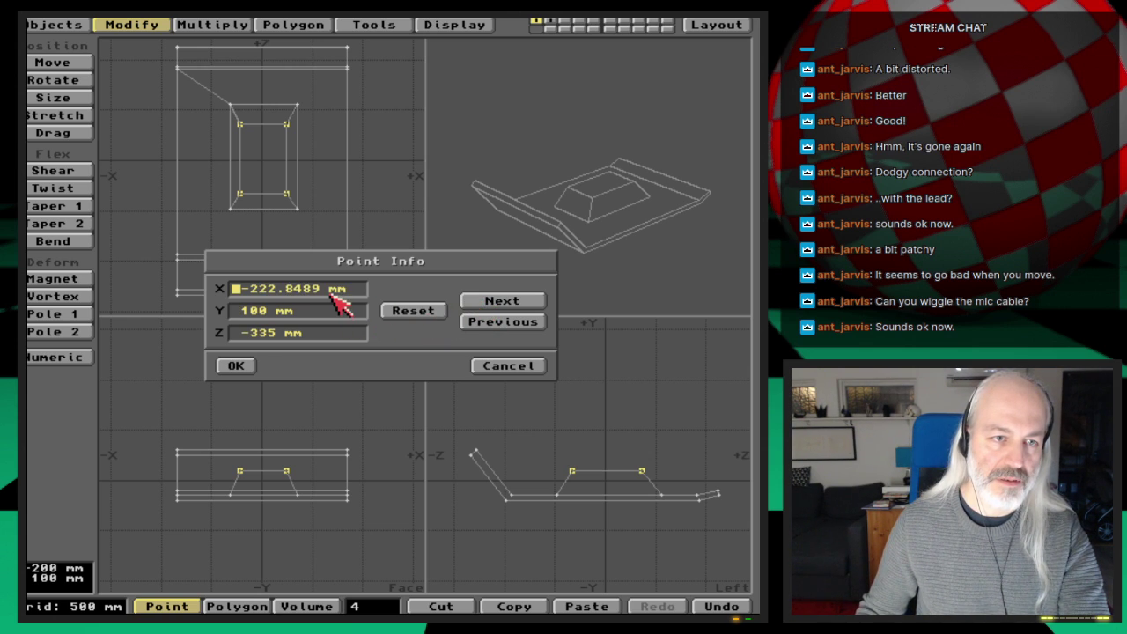
pyautogui.press('Right')
pyautogui.press('Right')
pyautogui.press('Right')
pyautogui.press('Delete')
pyautogui.press('Delete')
pyautogui.press('Delete')
pyautogui.press('Delete')
pyautogui.press('Delete')
pyautogui.press('Delete')
pyautogui.press('Delete')
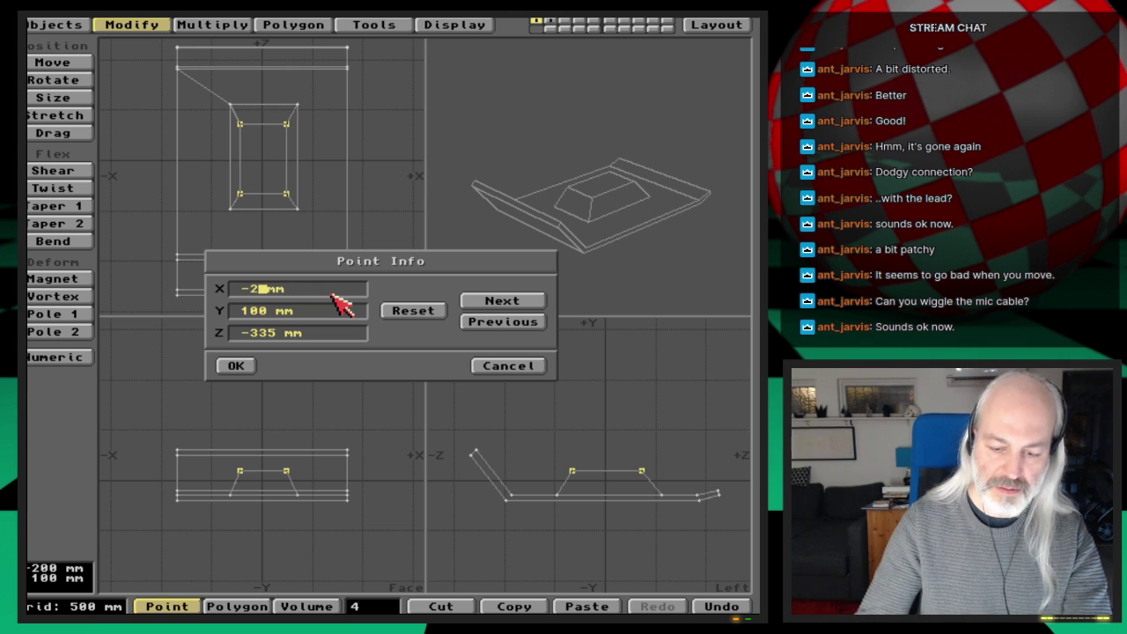
pyautogui.write('45')
pyautogui.press('Tab')
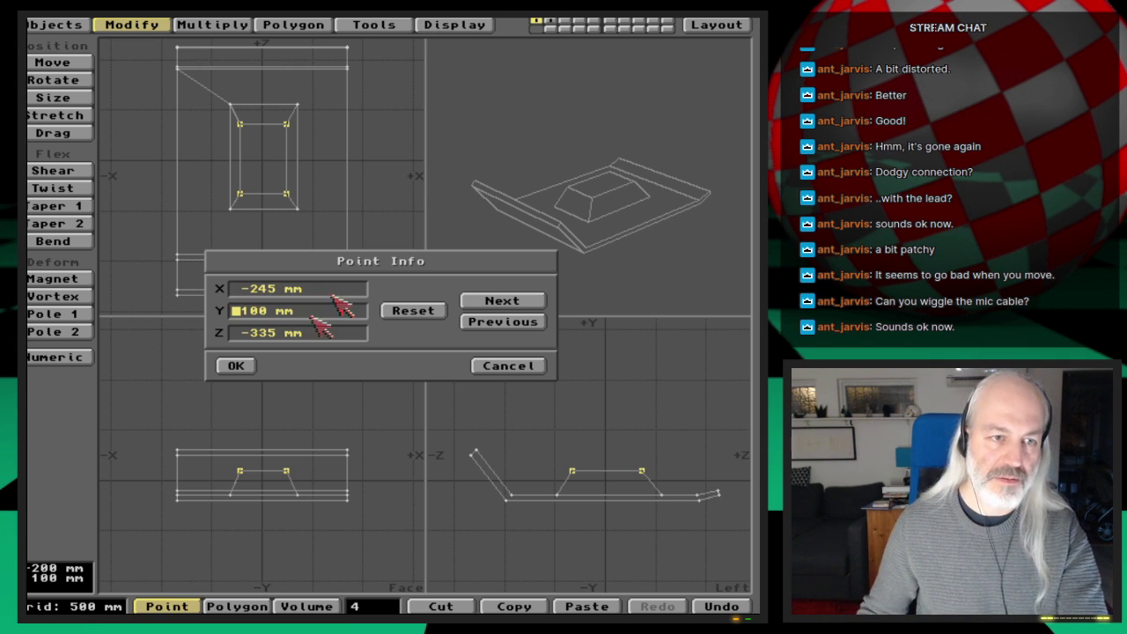
pyautogui.click(235, 365)
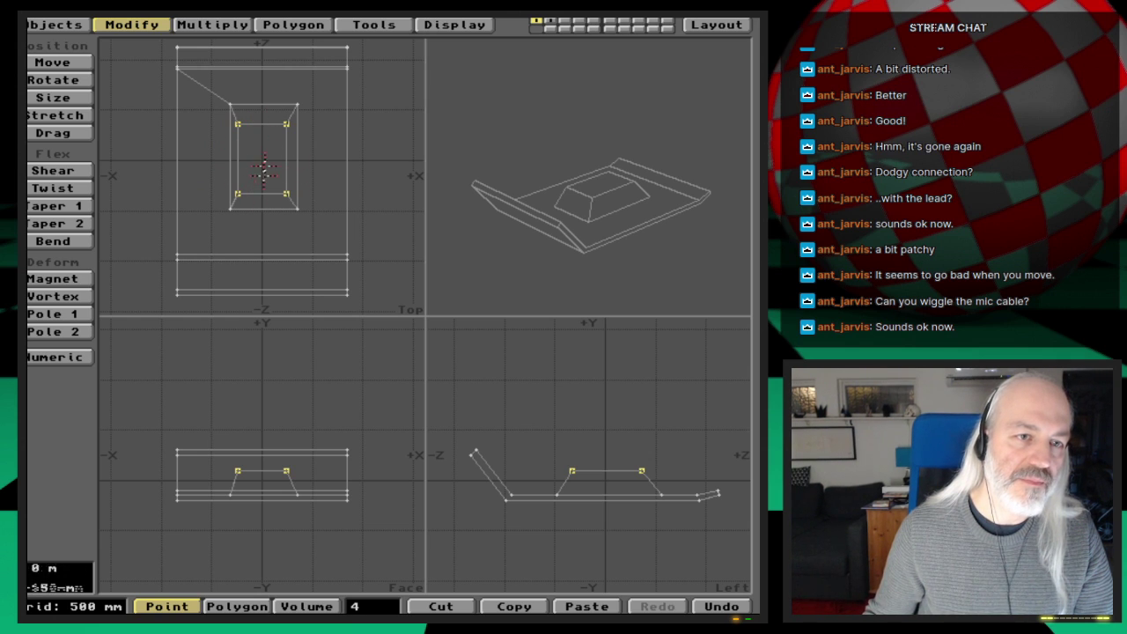
pyautogui.click(378, 528)
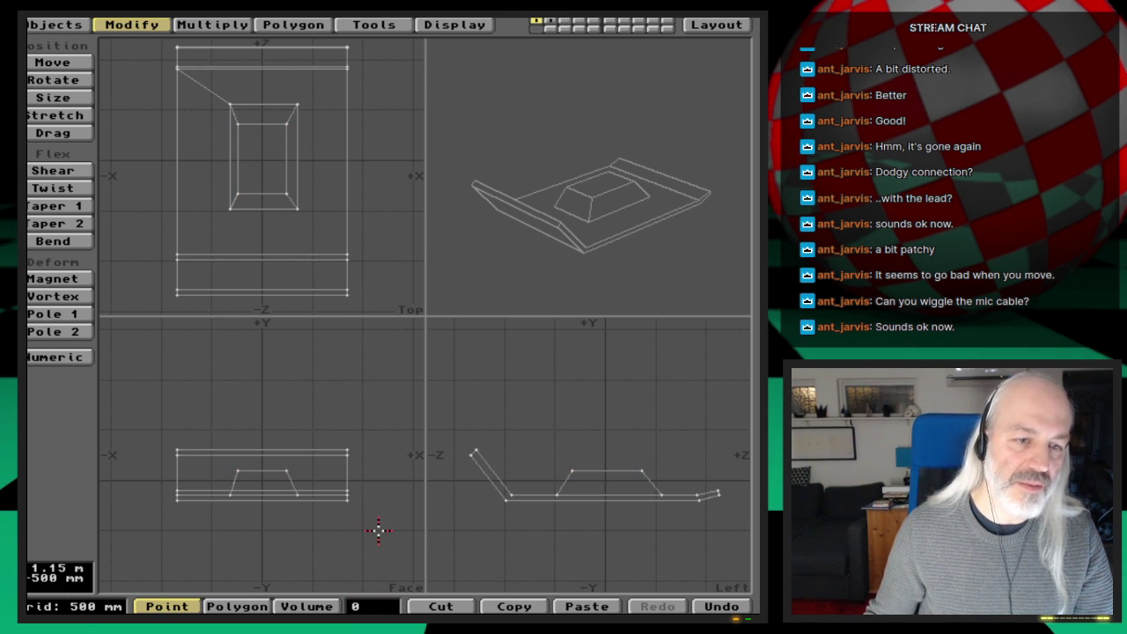
# Undo the point edits, the foot's move and the Boolean Union, back to the plain foot without the tapered block
pyautogui.press('u')
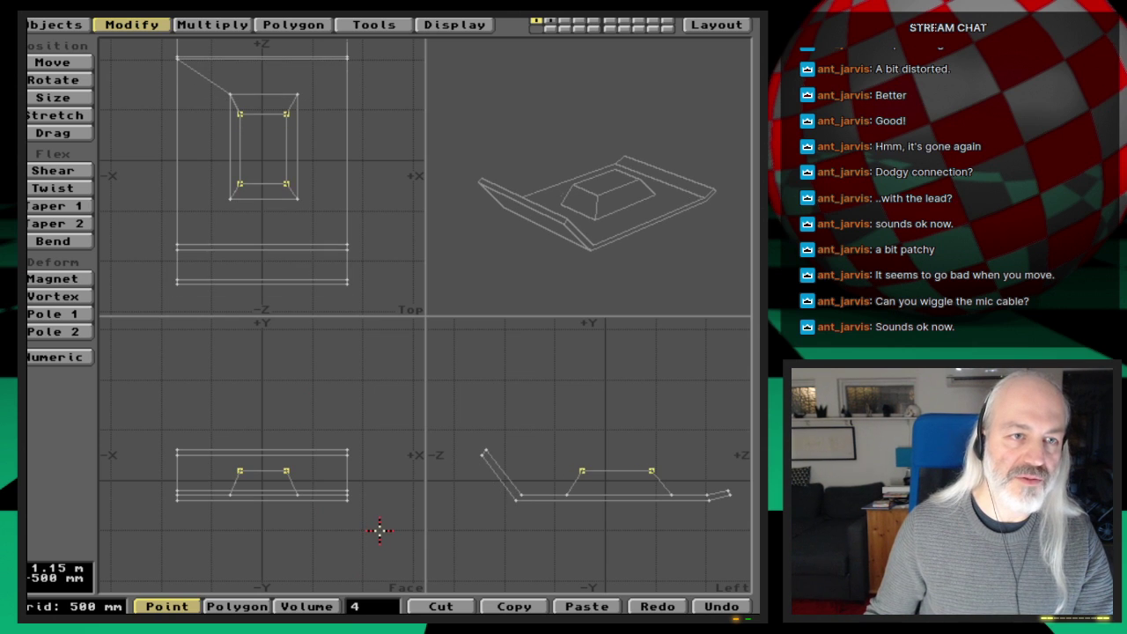
pyautogui.press('u')
pyautogui.press('u')
pyautogui.press('u')
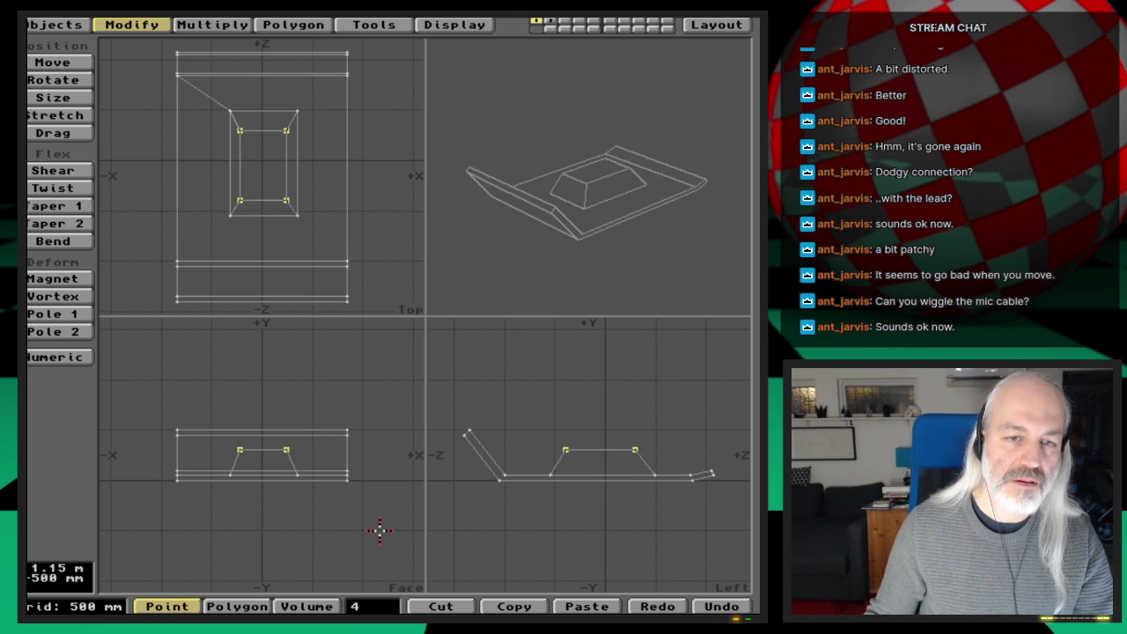
pyautogui.press('u')
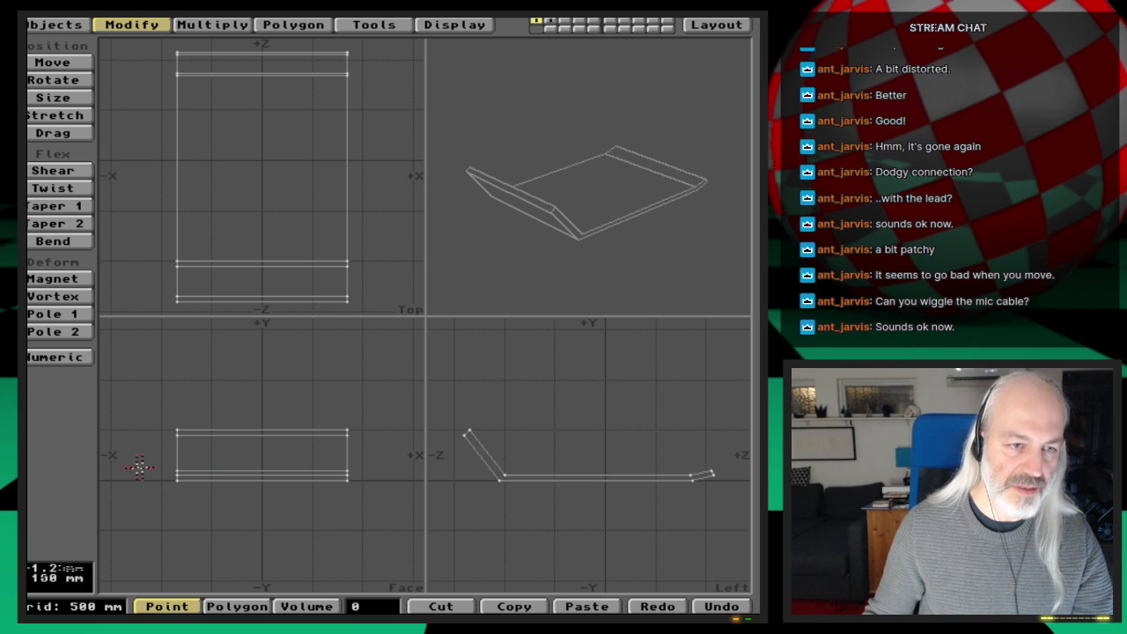
# Center the foot on layer 1 and the tapered block on layer 2 along the X axis
pyautogui.press('F2')
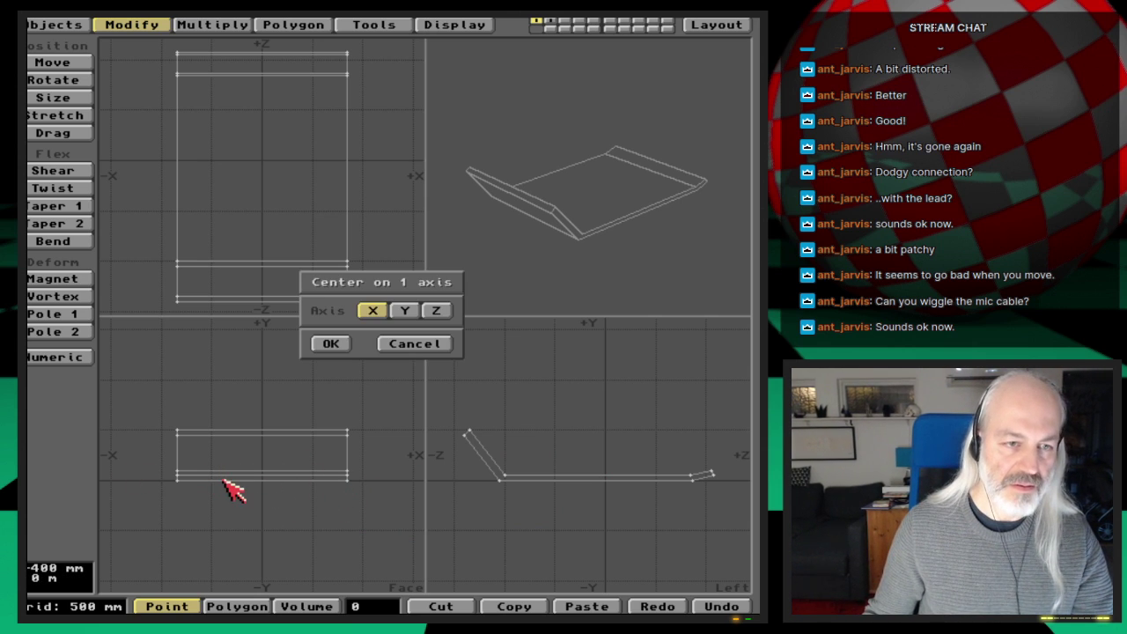
pyautogui.click(330, 343)
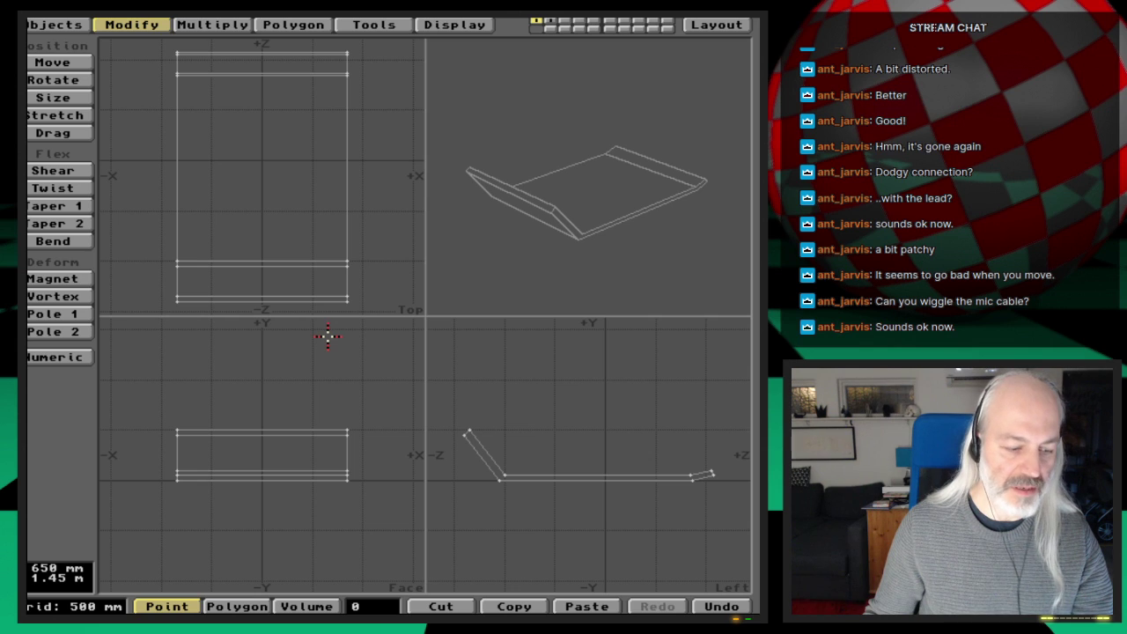
pyautogui.press('2')
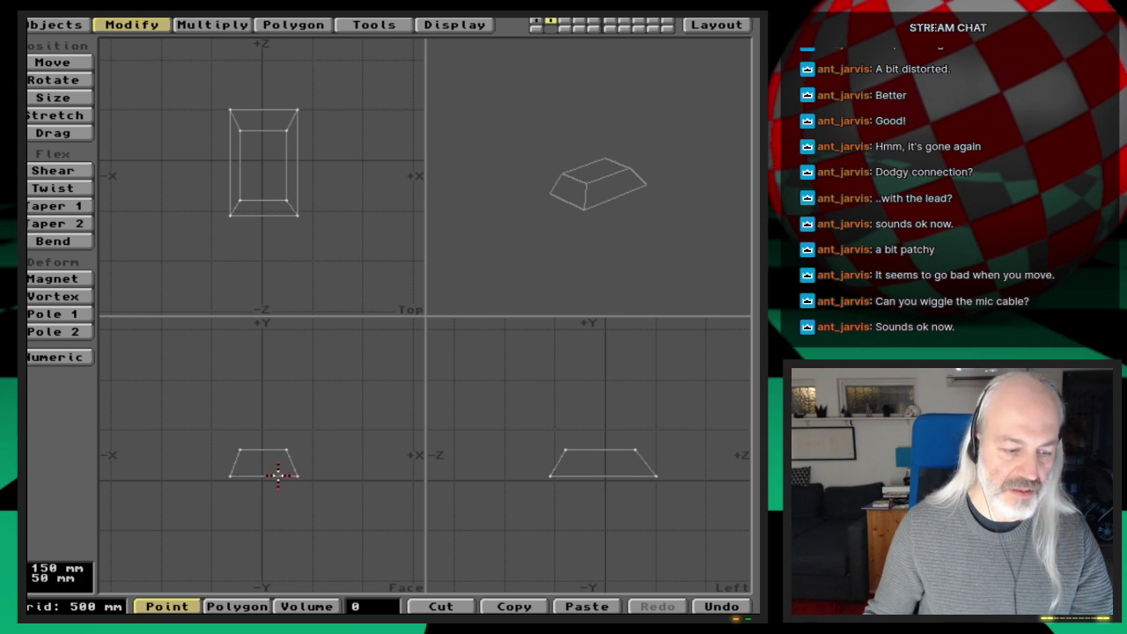
pyautogui.press('F2')
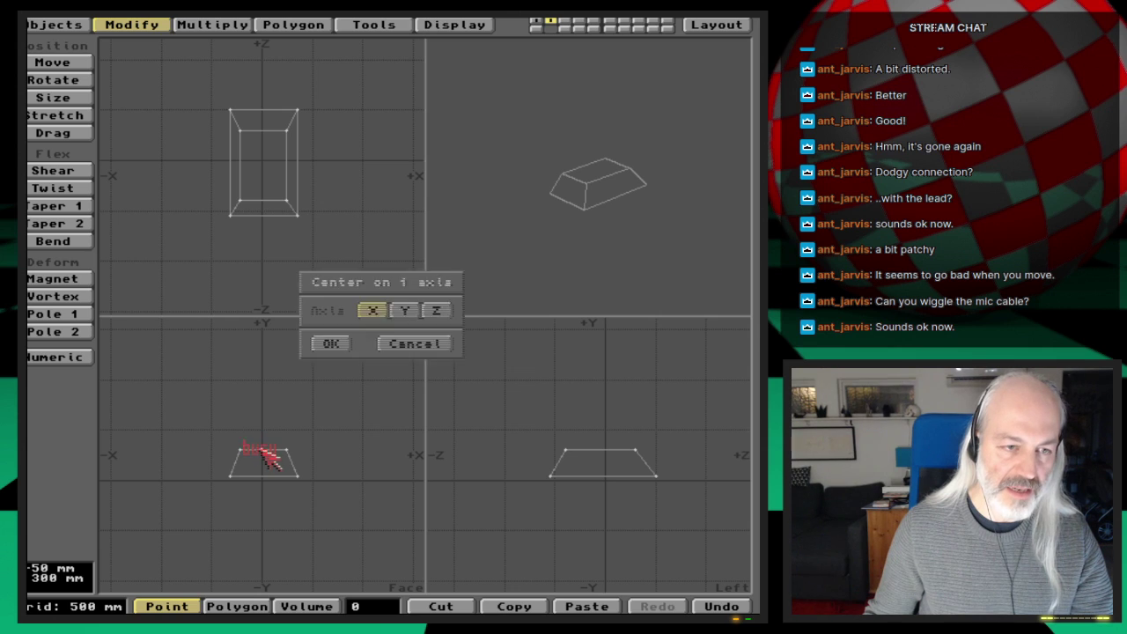
pyautogui.click(330, 343)
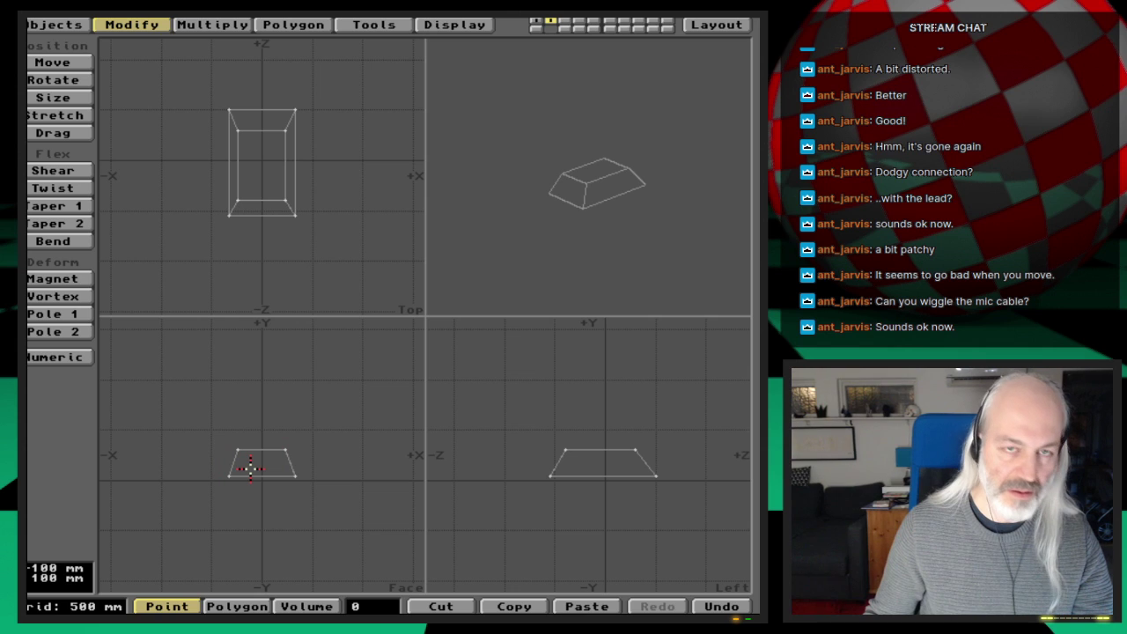
# Unite the X-centered block on background layer 2 with the foot on layer 1 by Boolean Union and merge the duplicate points
pyautogui.press('1')
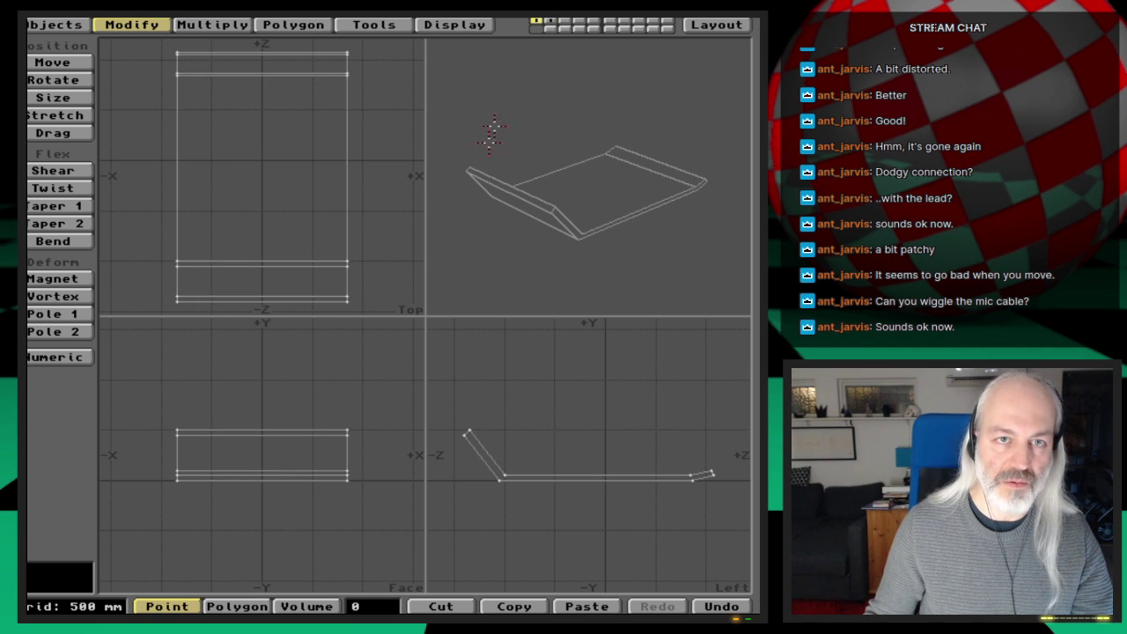
pyautogui.click(550, 30)
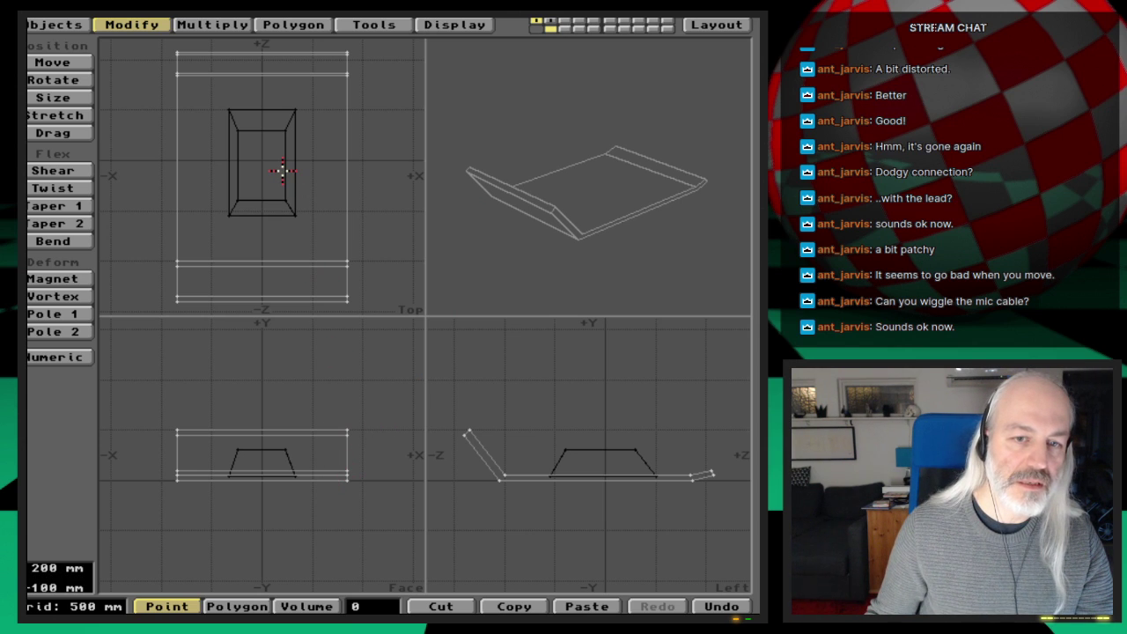
pyautogui.hotkey('shift', 'b')
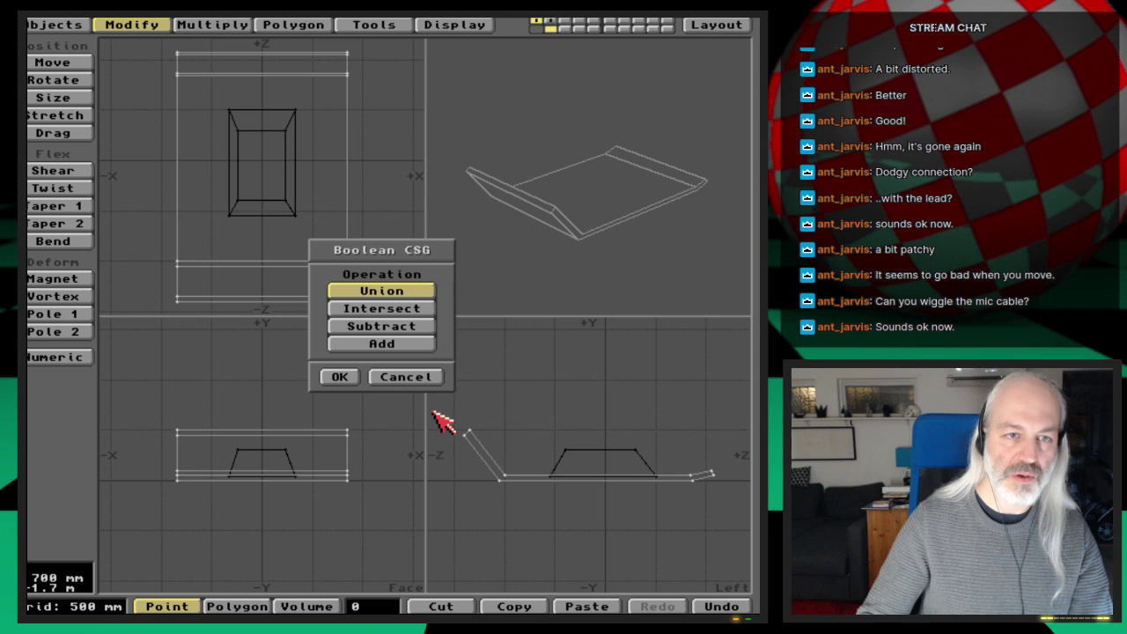
pyautogui.press('Return')
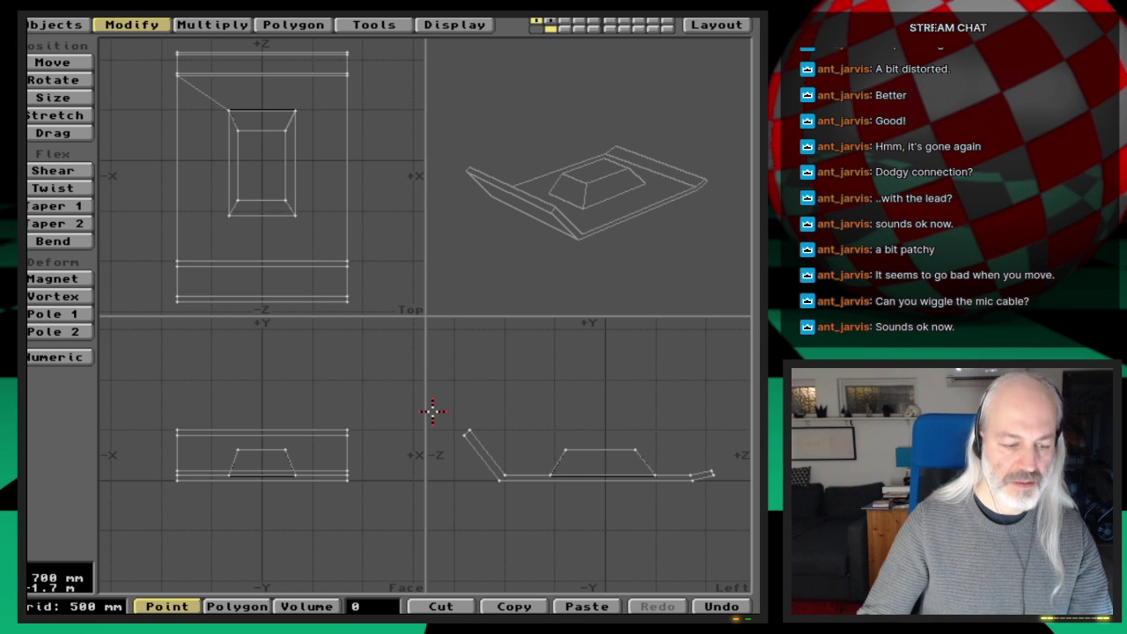
pyautogui.press('m')
pyautogui.press('Return')
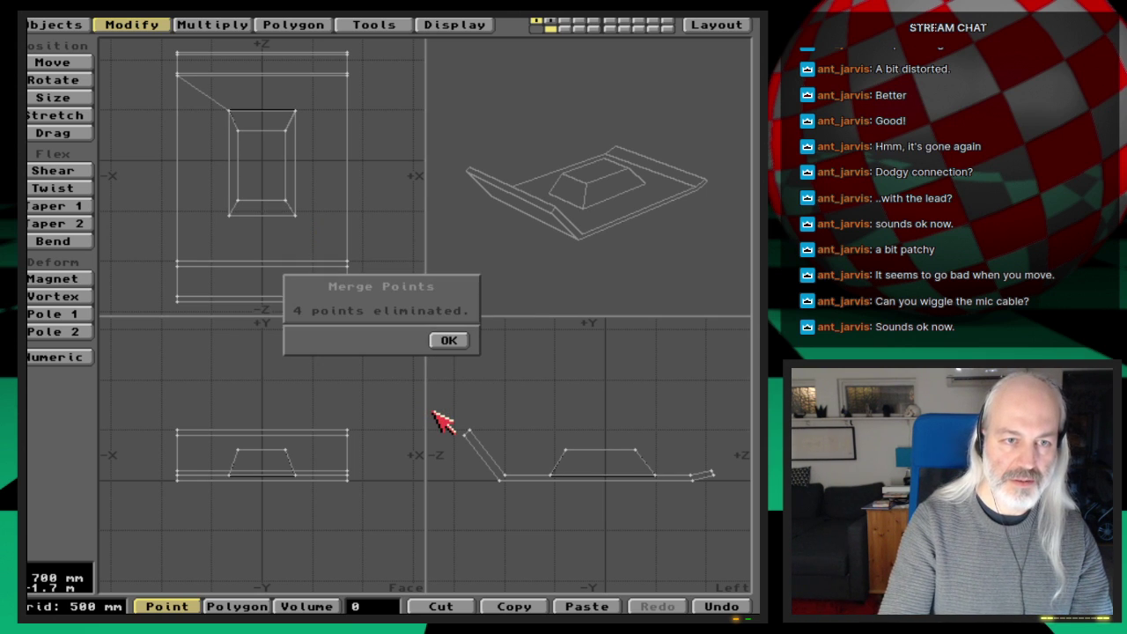
pyautogui.press('Return')
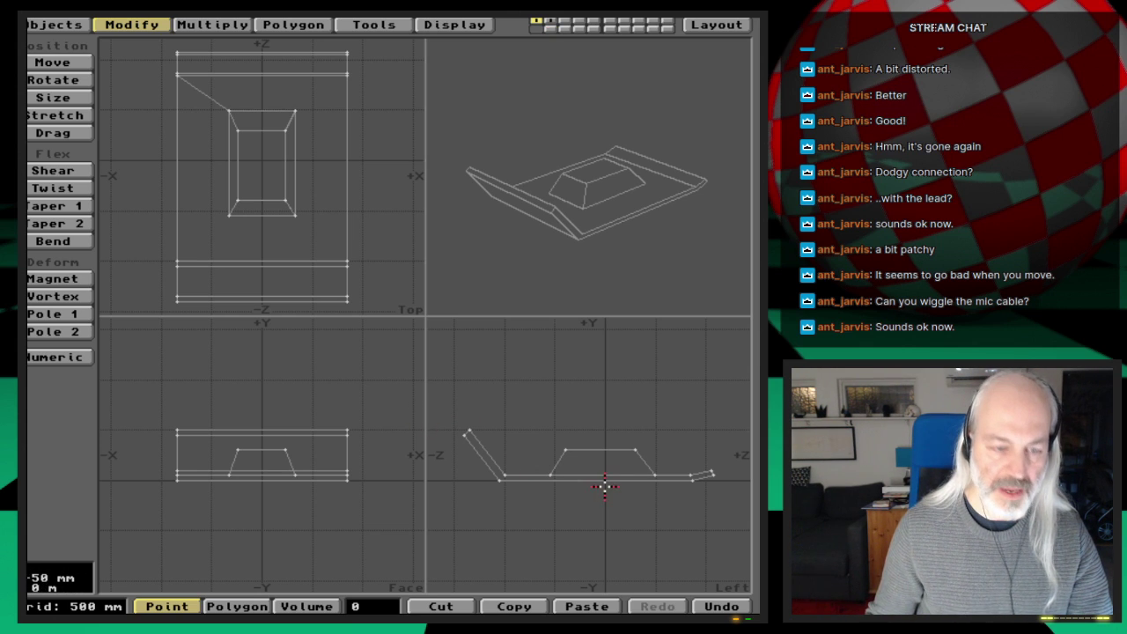
# Move the whole foot about 200 mm down and about 50 mm toward +Z, and raise it back by 50 mm
pyautogui.press('t')
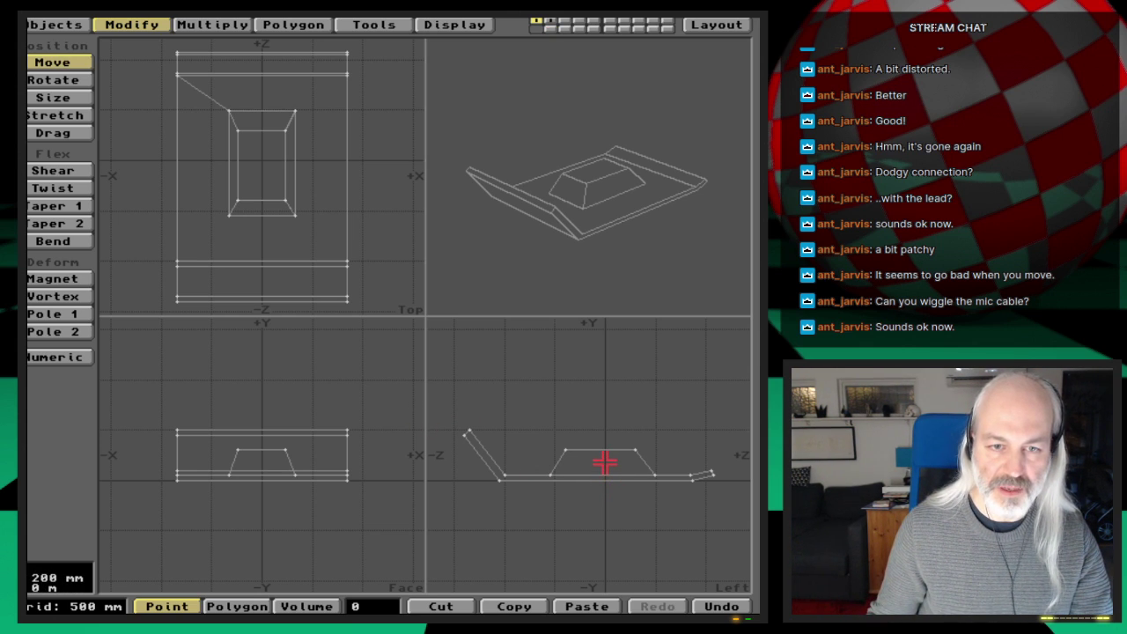
pyautogui.moveTo(604, 462); pyautogui.dragTo(609, 482)
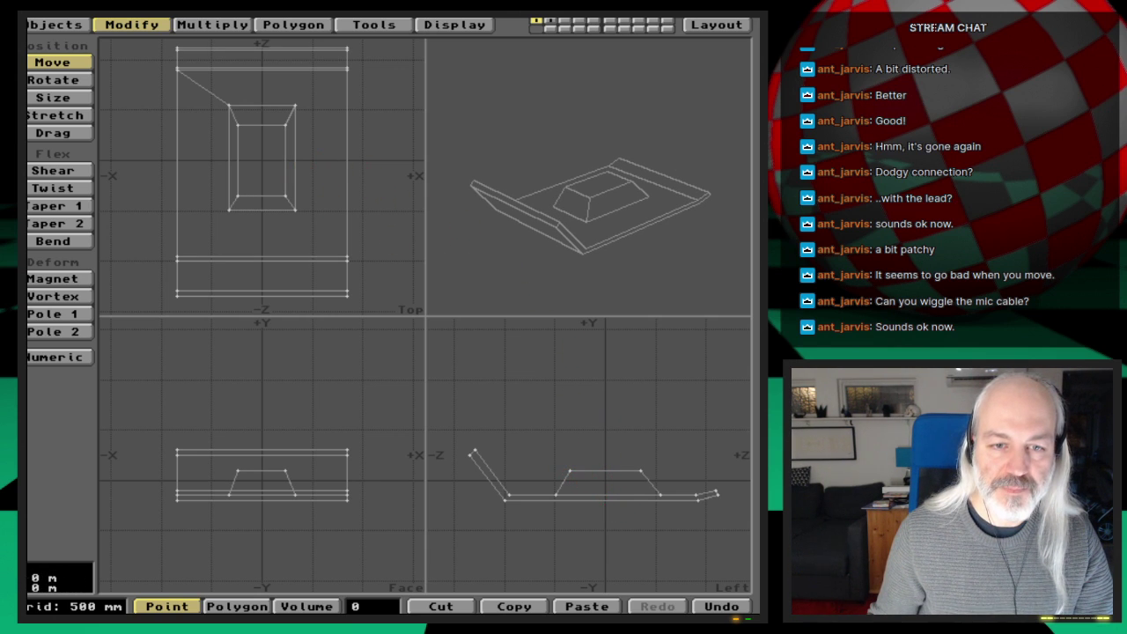
pyautogui.moveTo(616, 505); pyautogui.dragTo(614, 501)
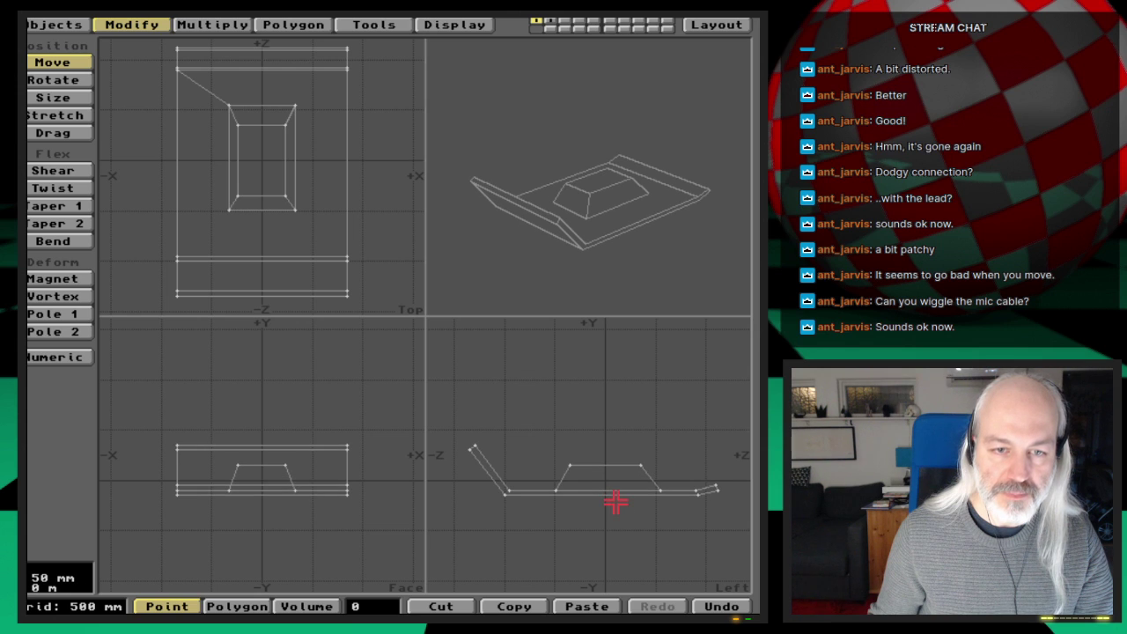
# Move the whole foot numerically by a Y offset of -25 mm
pyautogui.press('n')
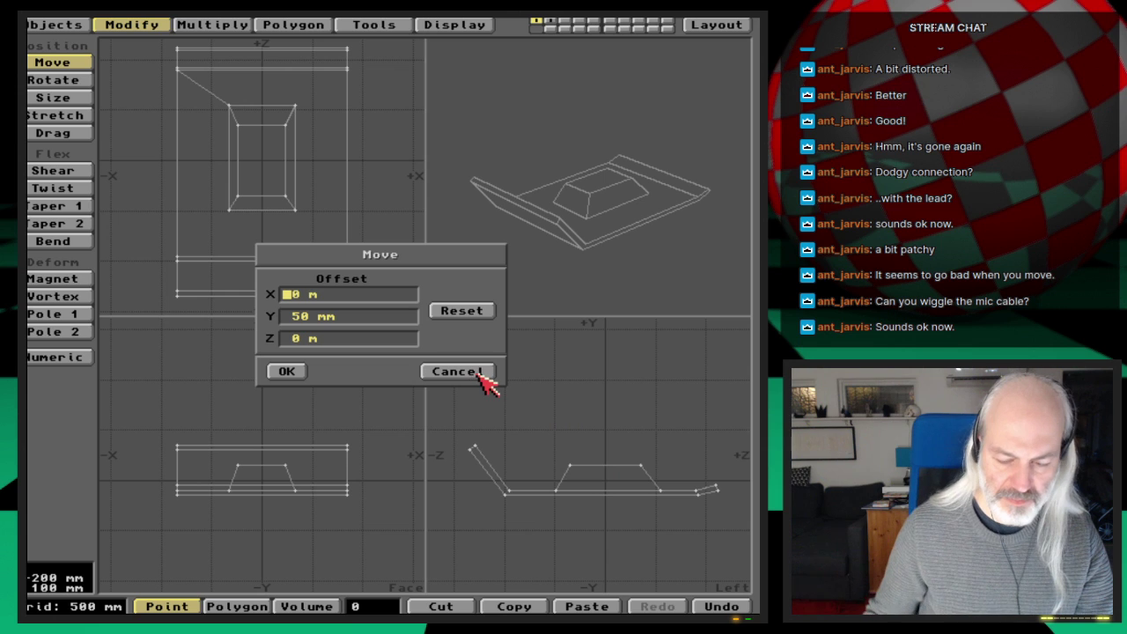
pyautogui.press('Tab')
pyautogui.write('-25')
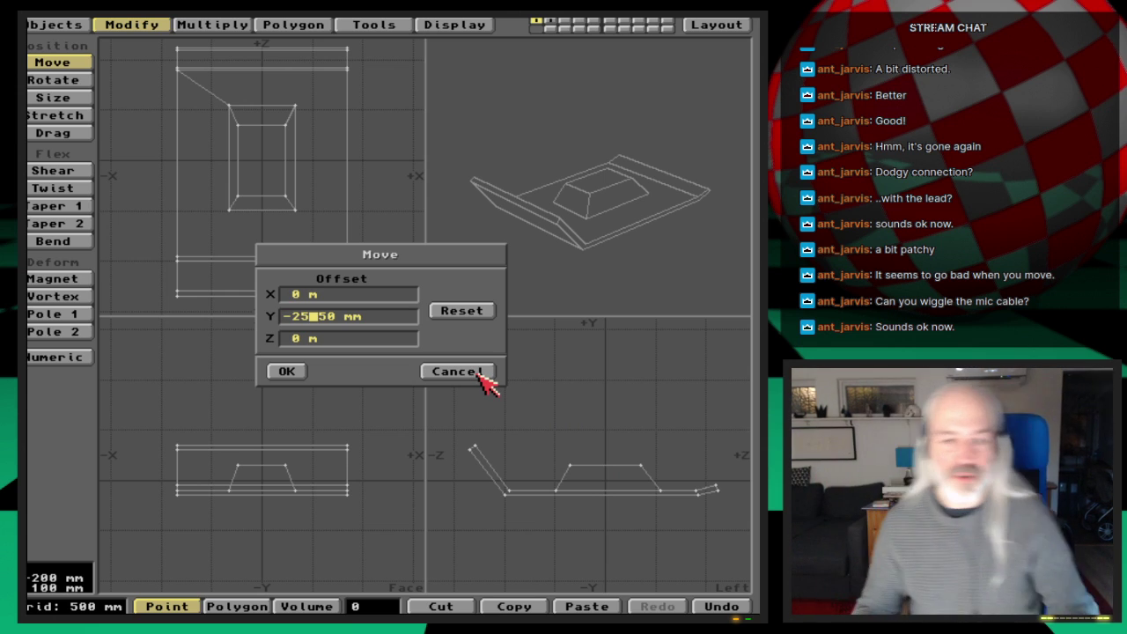
pyautogui.press('Tab')
pyautogui.press('Return')
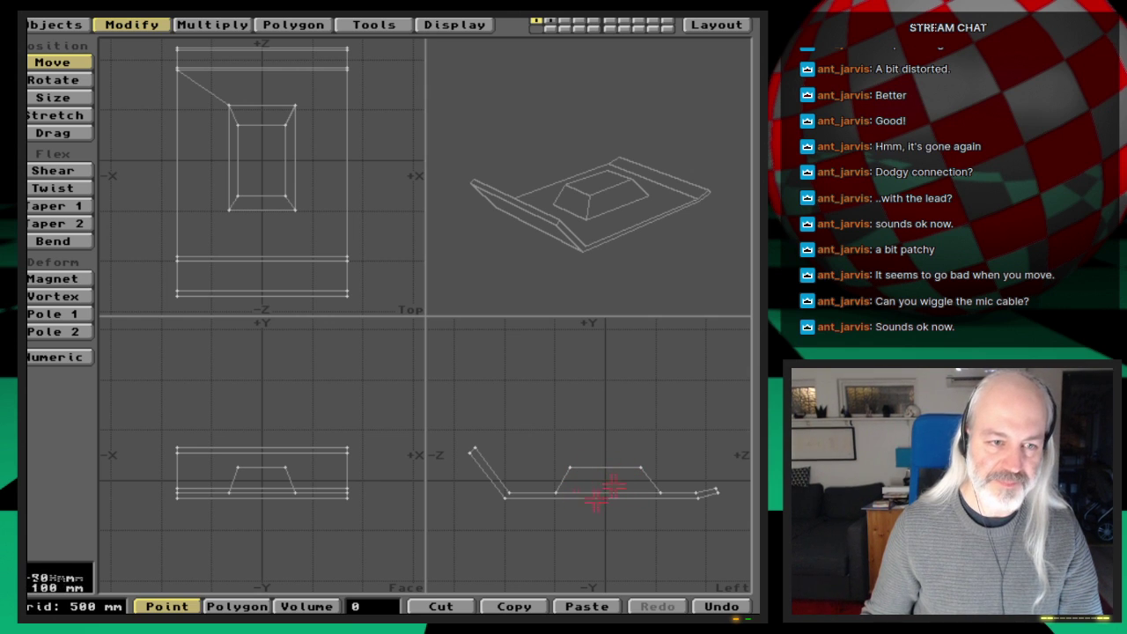
# Save the foot as Gear_foot1, apply its surface settings and save the object again
pyautogui.press('s')
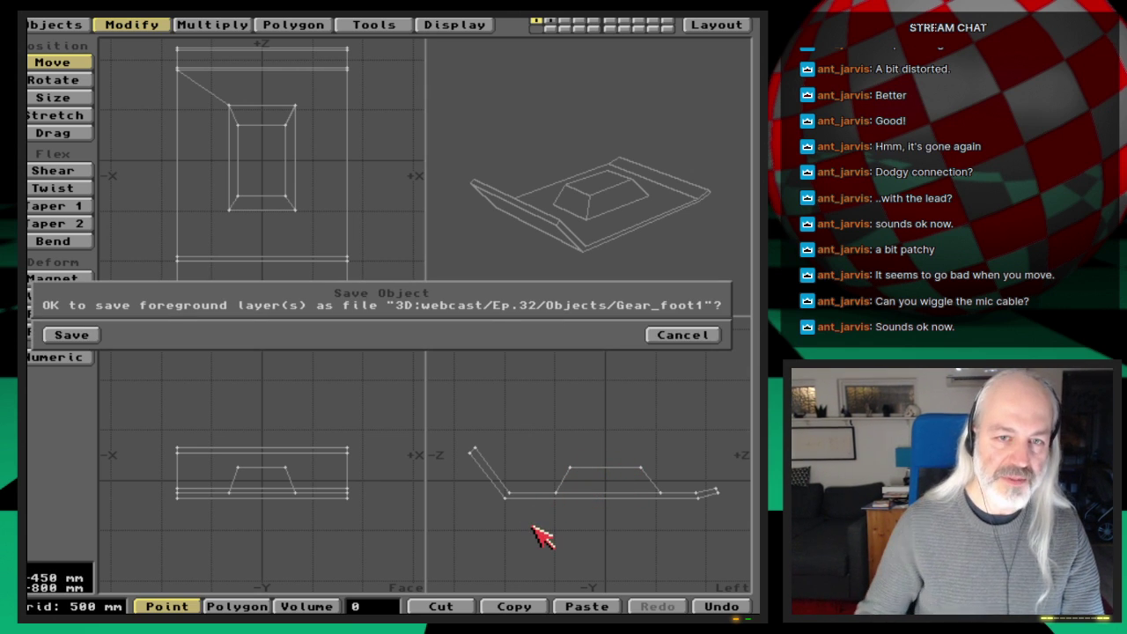
pyautogui.press('Return')
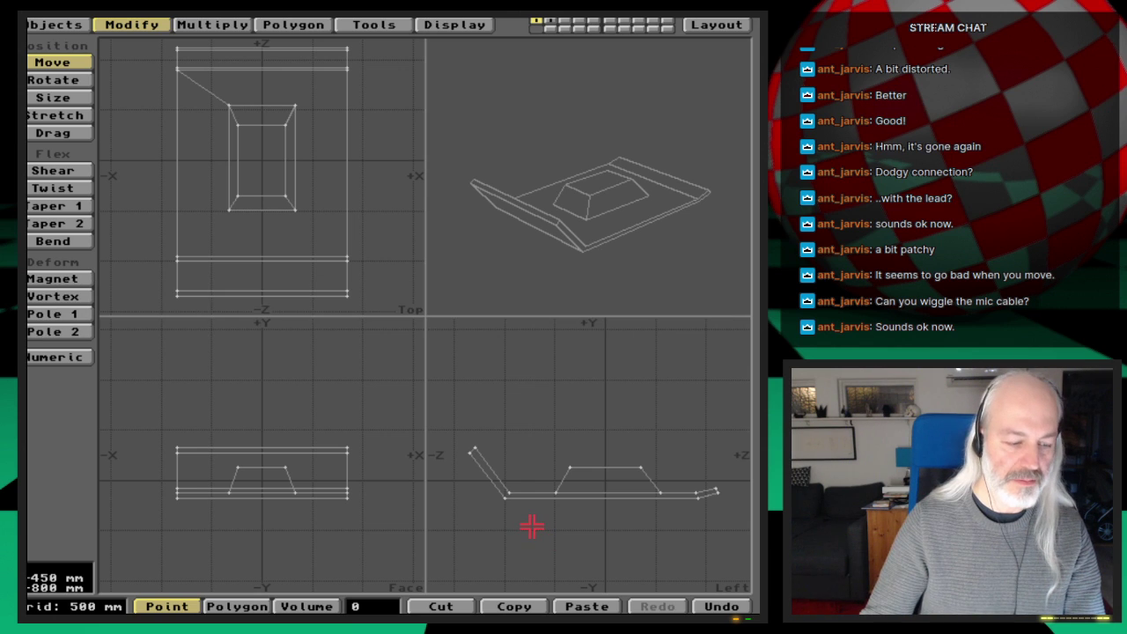
pyautogui.press('q')
pyautogui.press('Return')
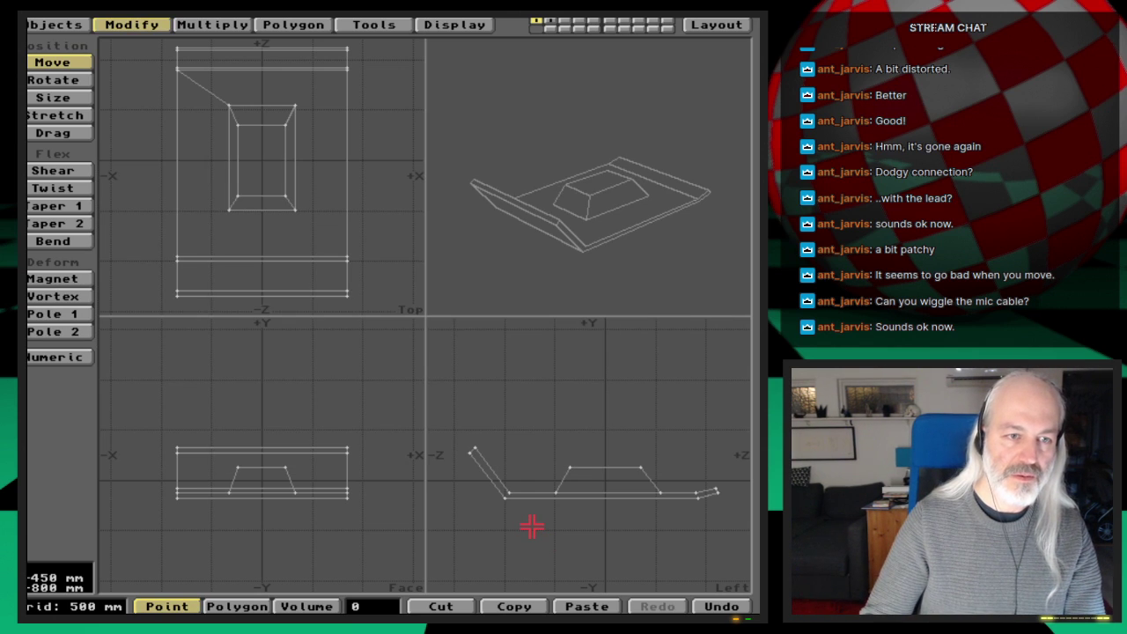
pyautogui.press('s')
pyautogui.press('Return')
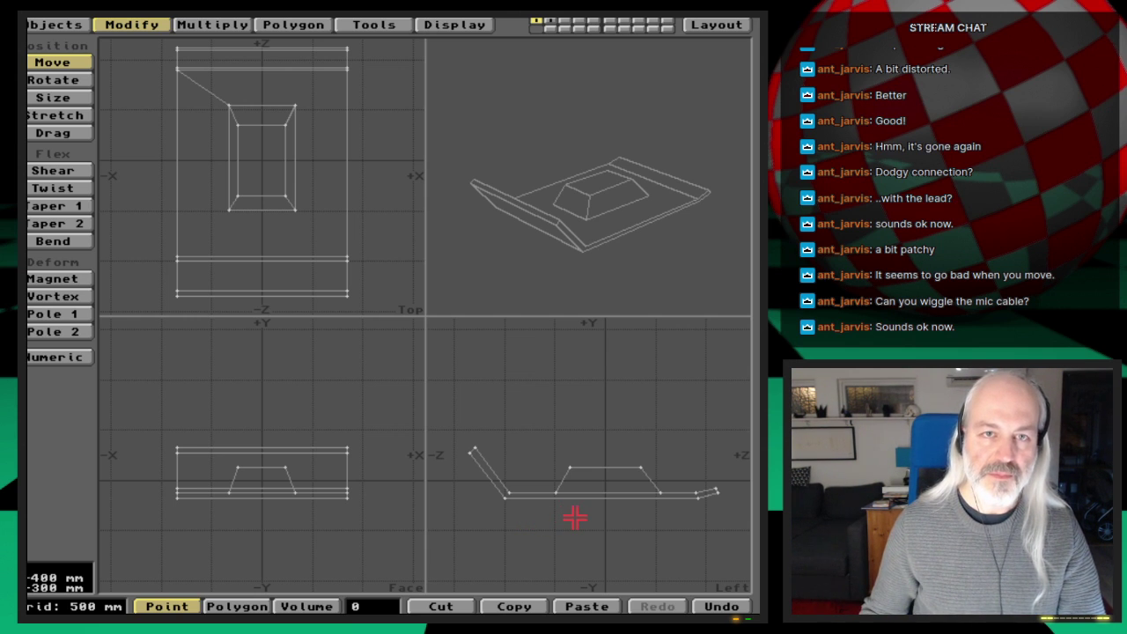
# Make empty layer 2 the foreground with the foot on layer 1 shown as the background reference
pyautogui.press('2')
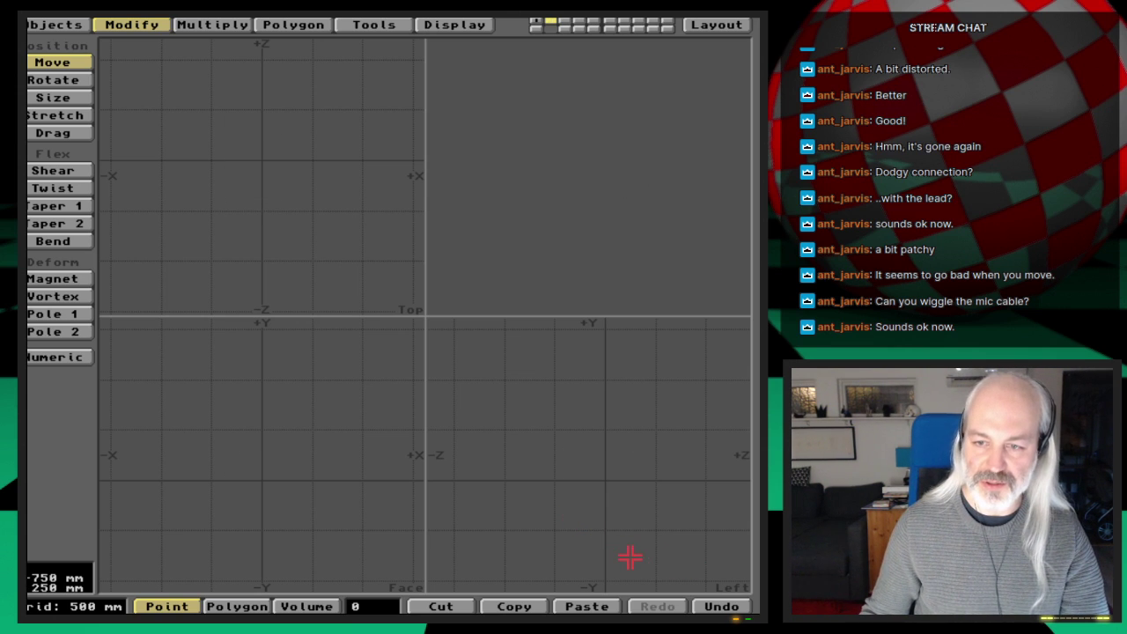
pyautogui.press('1')
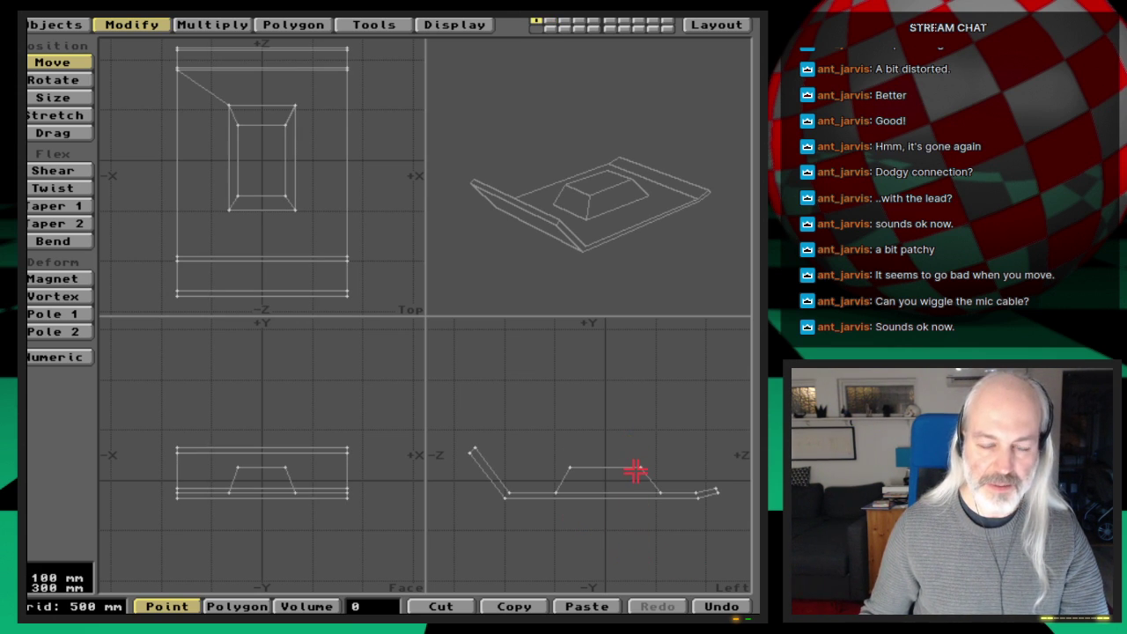
pyautogui.press('space')
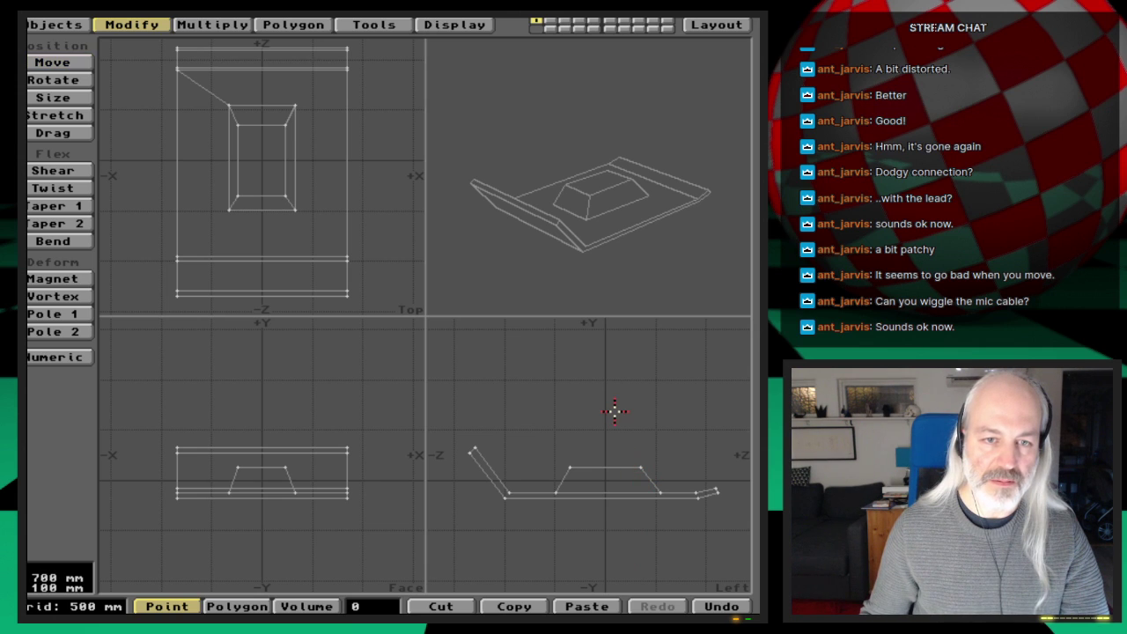
pyautogui.press('2')
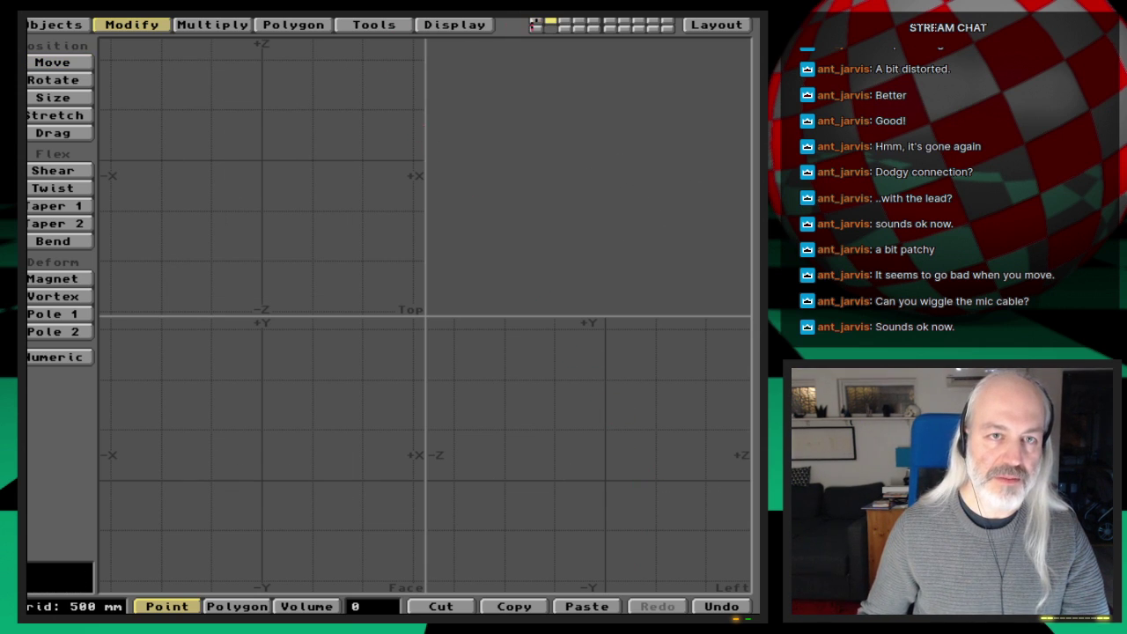
pyautogui.click(535, 28)
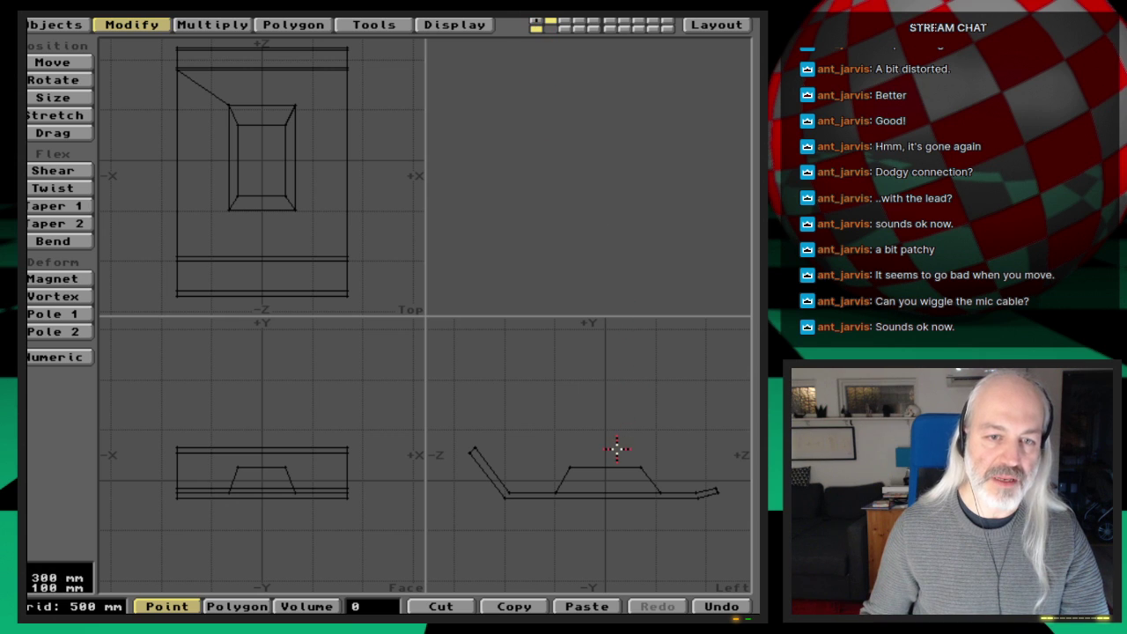
pyautogui.press(',')
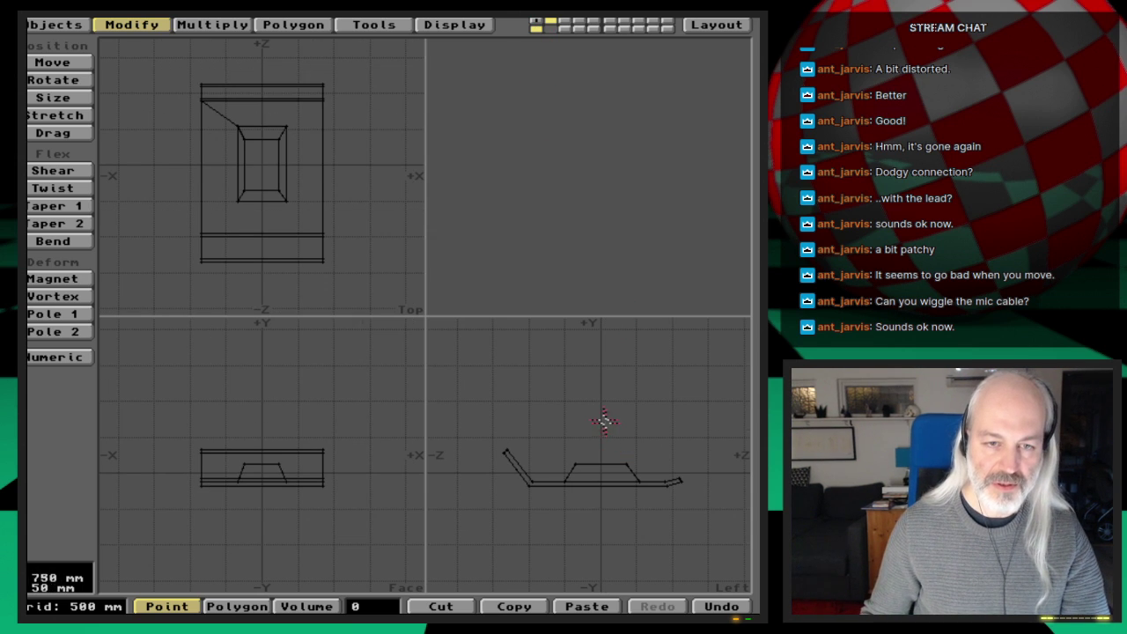
pyautogui.keyDown('alt'); pyautogui.moveTo(604, 422); pyautogui.dragTo(599, 492); pyautogui.keyUp('alt')
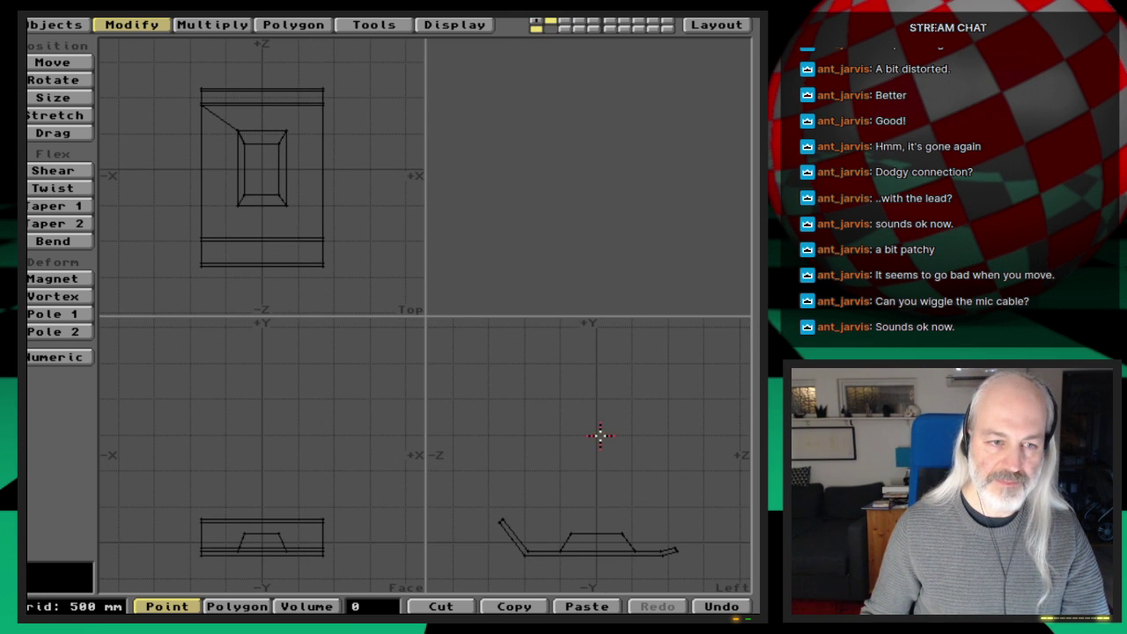
# Draw a box for the lower leg about 300 mm wide, 400 mm deep and 1.65 m tall, rising from the foot's tapered block
pyautogui.click(80, 25)
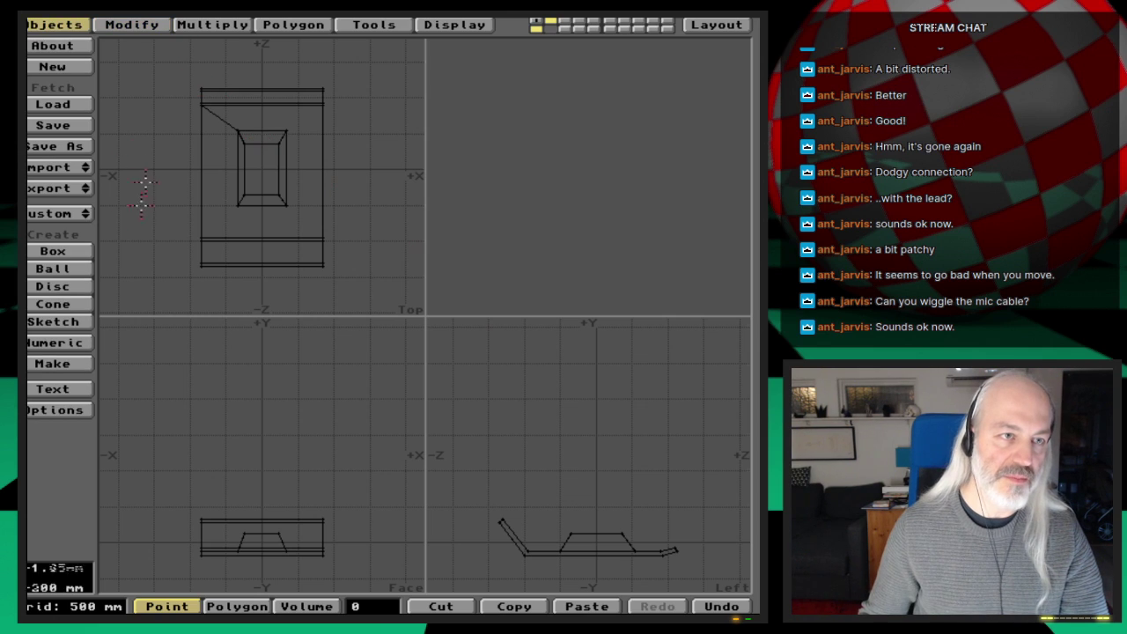
pyautogui.click(58, 249)
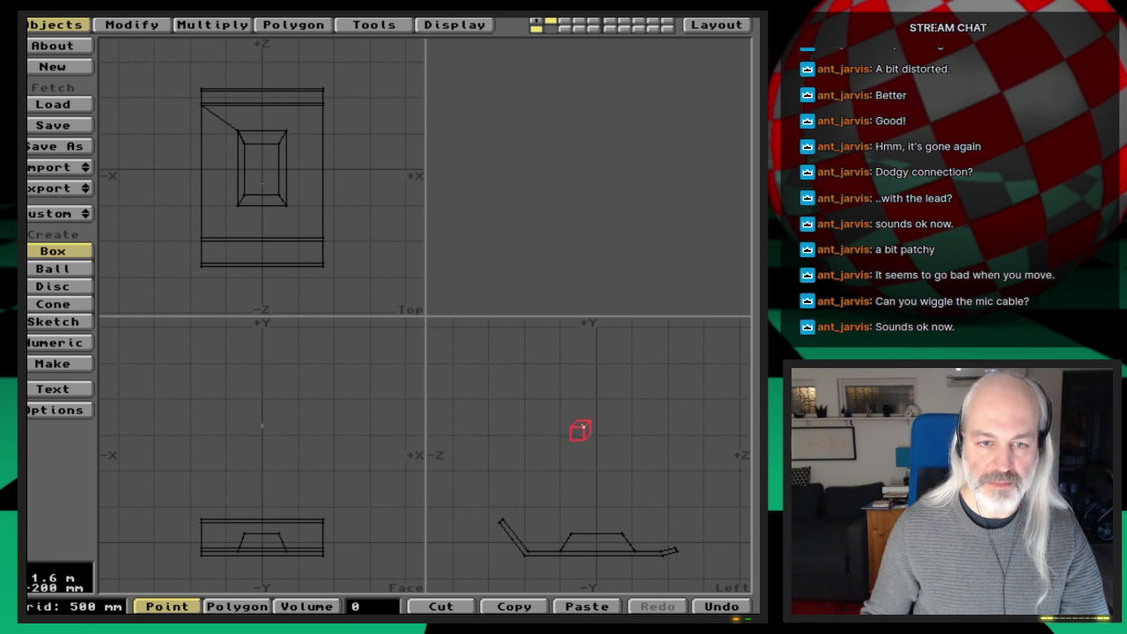
pyautogui.moveTo(581, 428); pyautogui.dragTo(604, 547)
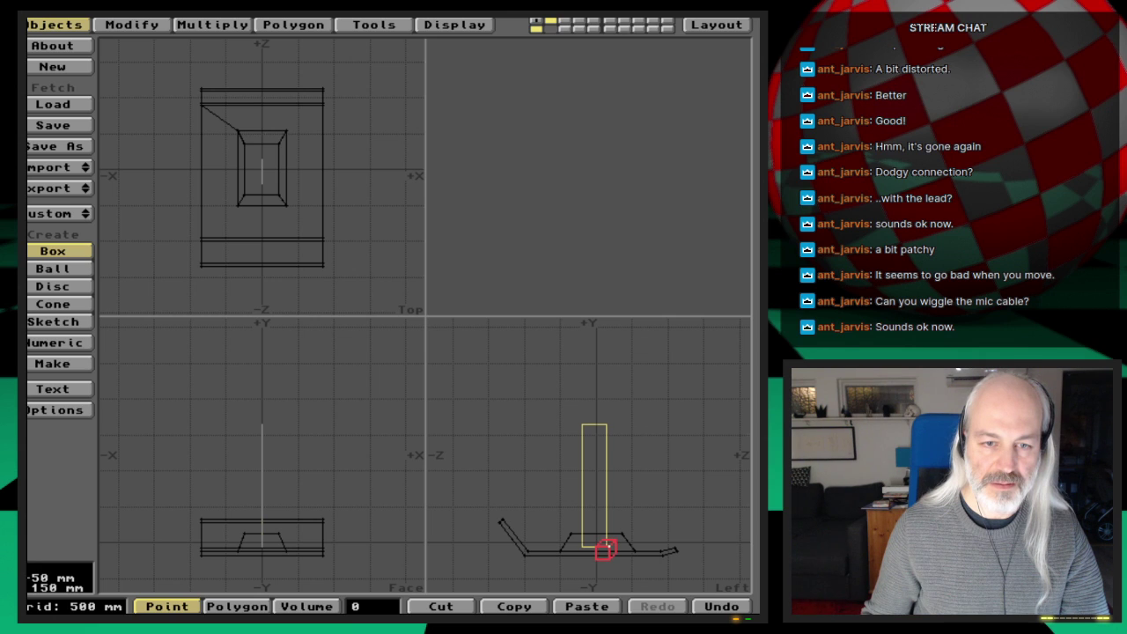
pyautogui.moveTo(606, 548); pyautogui.dragTo(611, 545)
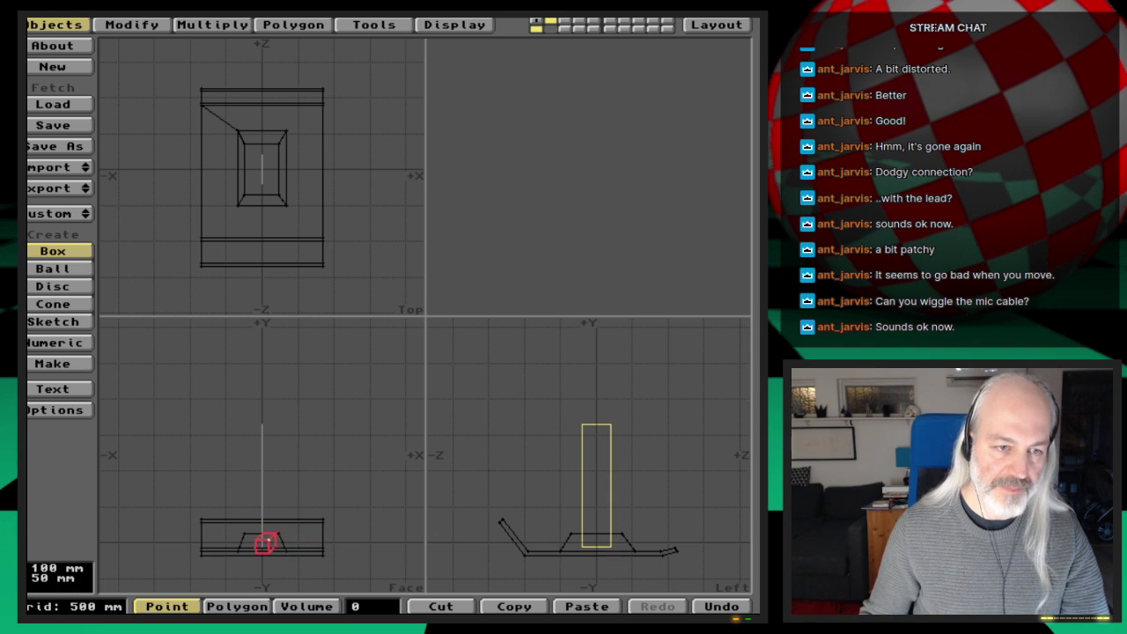
pyautogui.moveTo(268, 546); pyautogui.dragTo(251, 546)
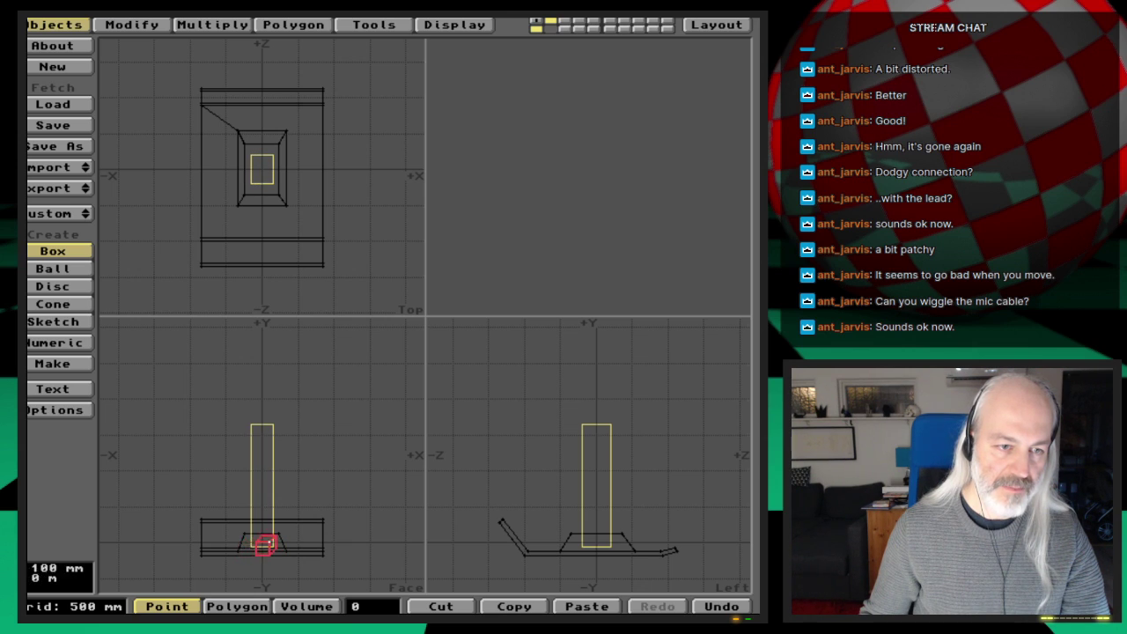
# Lower the leg box's bottom edge by about 50 mm inside the tapered block and make the box
pyautogui.press('g')
pyautogui.press('.')
pyautogui.press('.')
pyautogui.press('.')
pyautogui.press('.')
pyautogui.press('.')
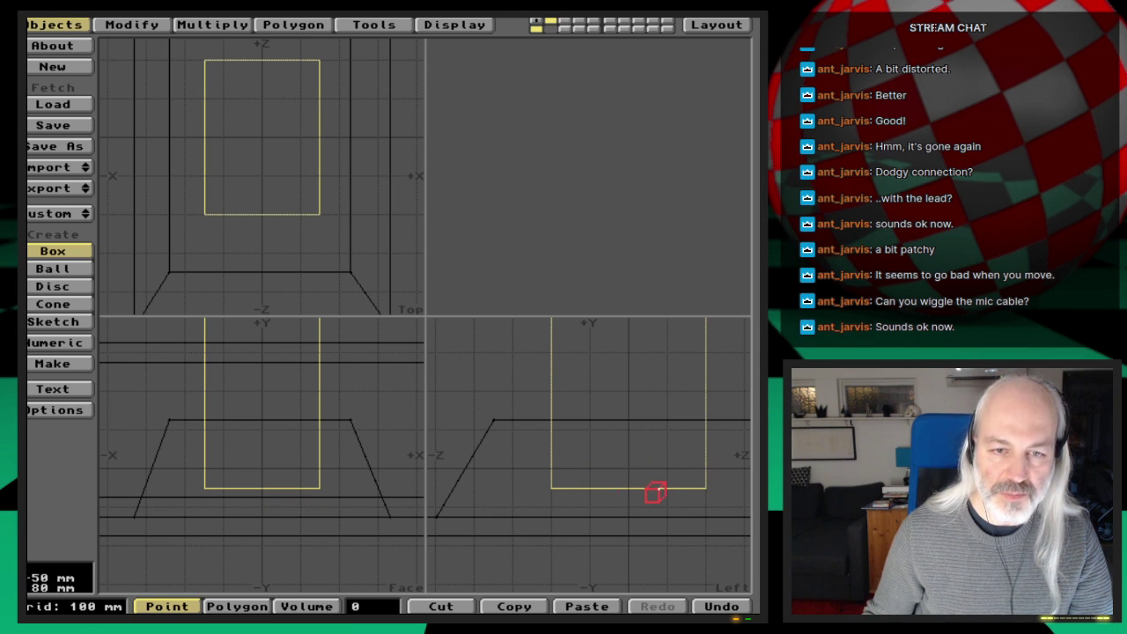
pyautogui.moveTo(654, 493); pyautogui.dragTo(702, 510)
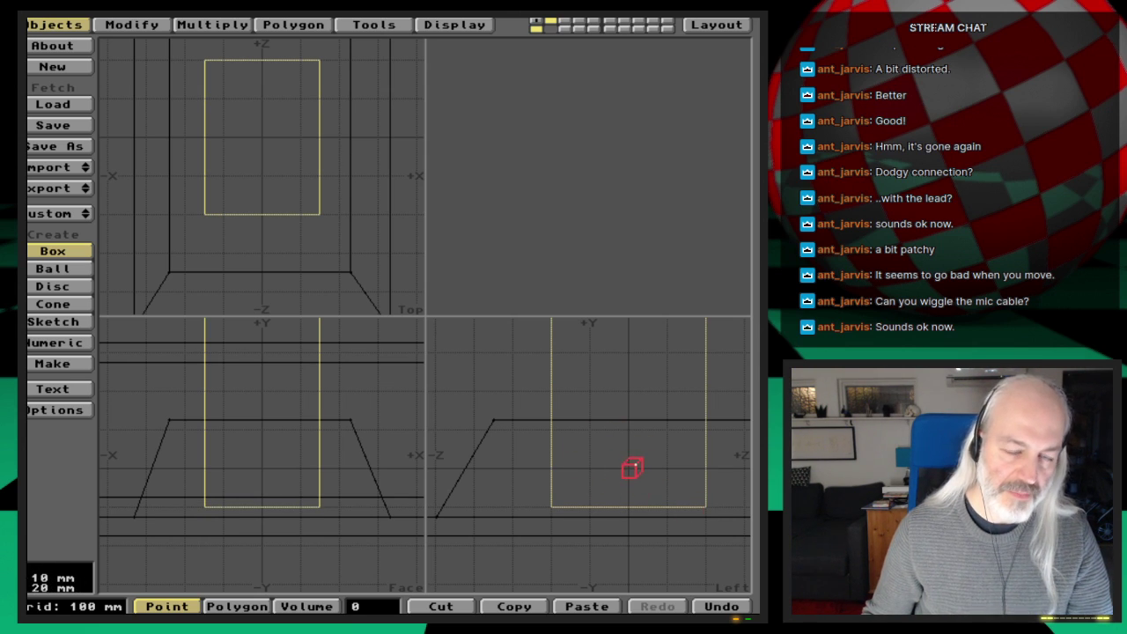
pyautogui.press(',')
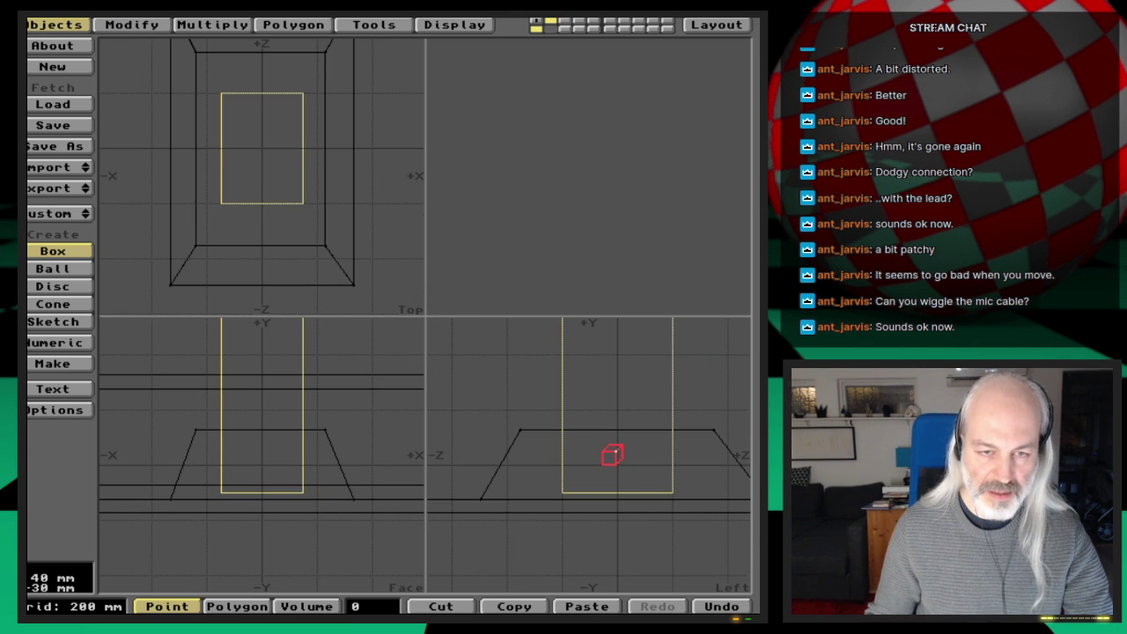
pyautogui.press(',')
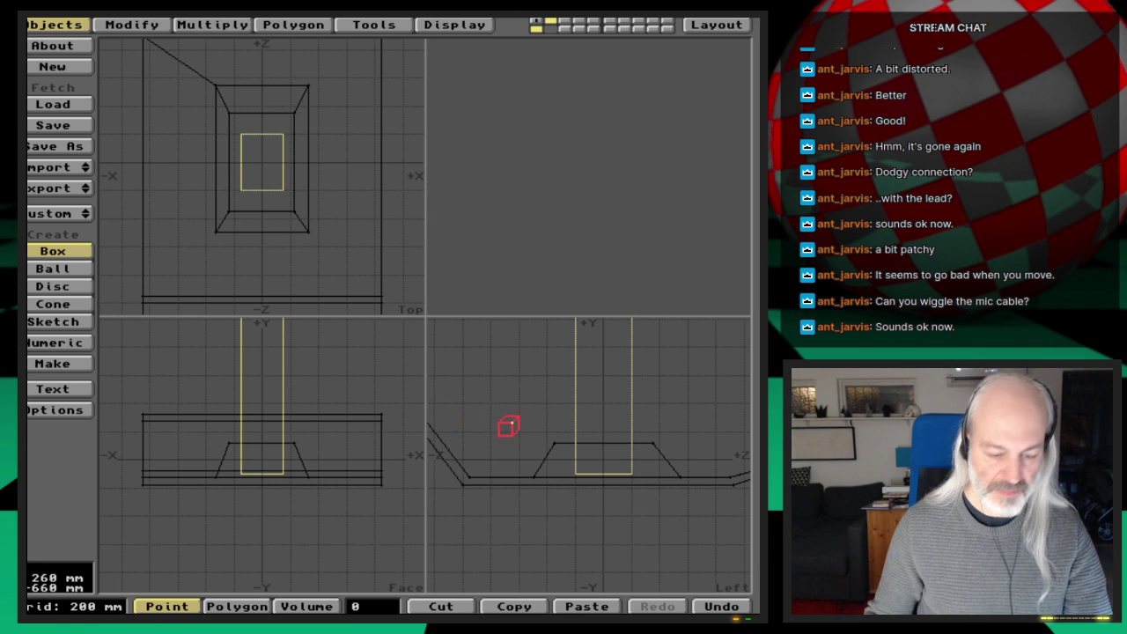
pyautogui.press(',')
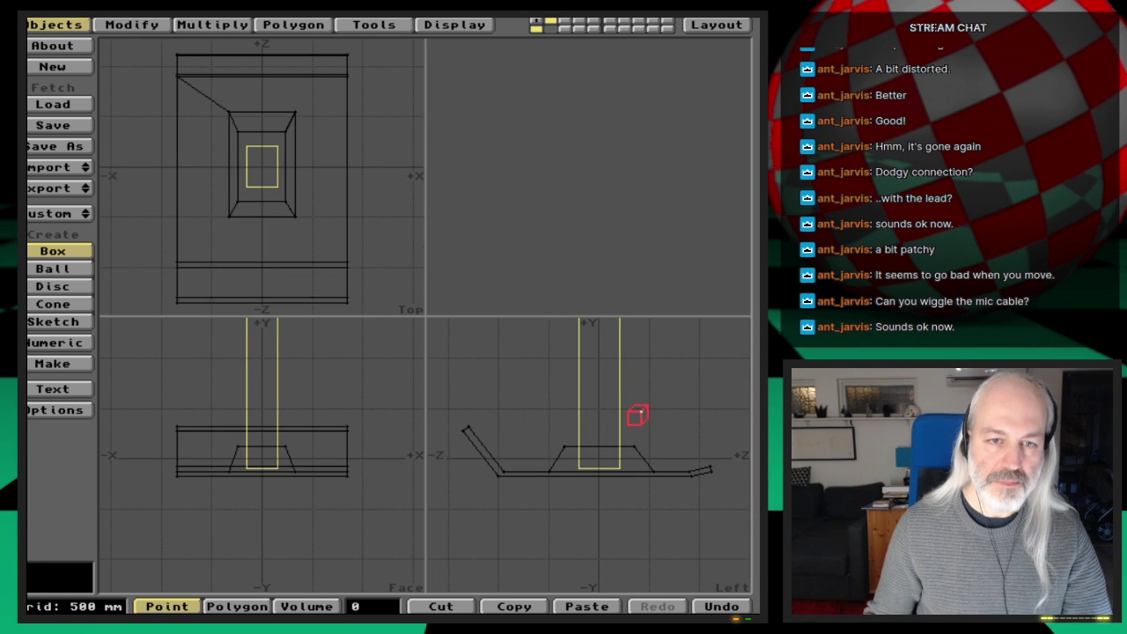
pyautogui.moveTo(637, 415); pyautogui.dragTo(641, 501)
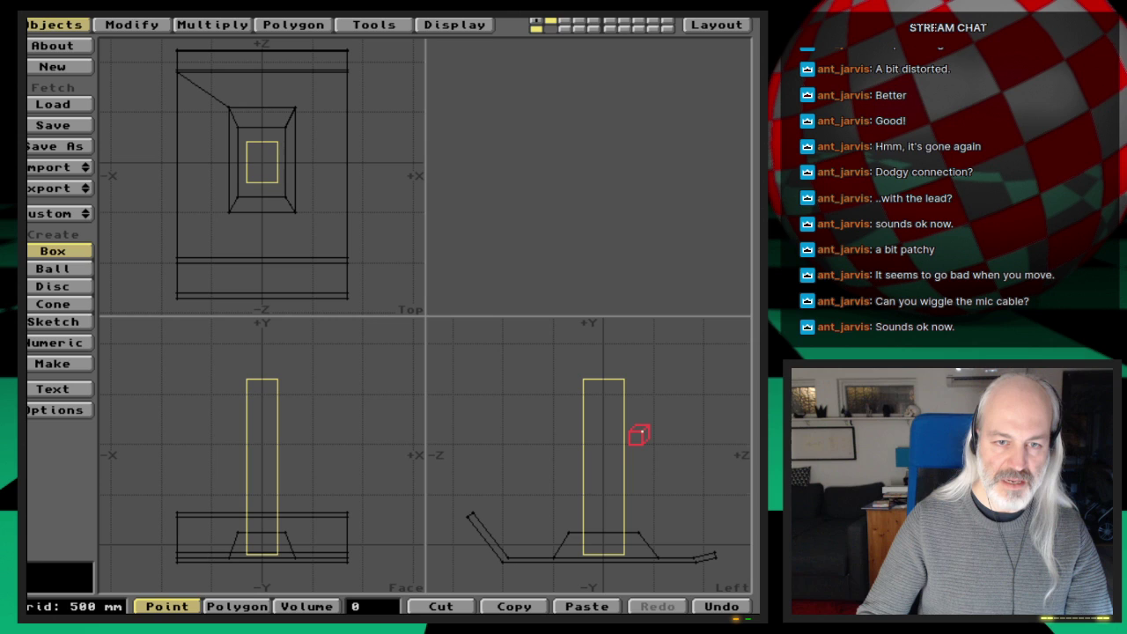
pyautogui.press('Return')
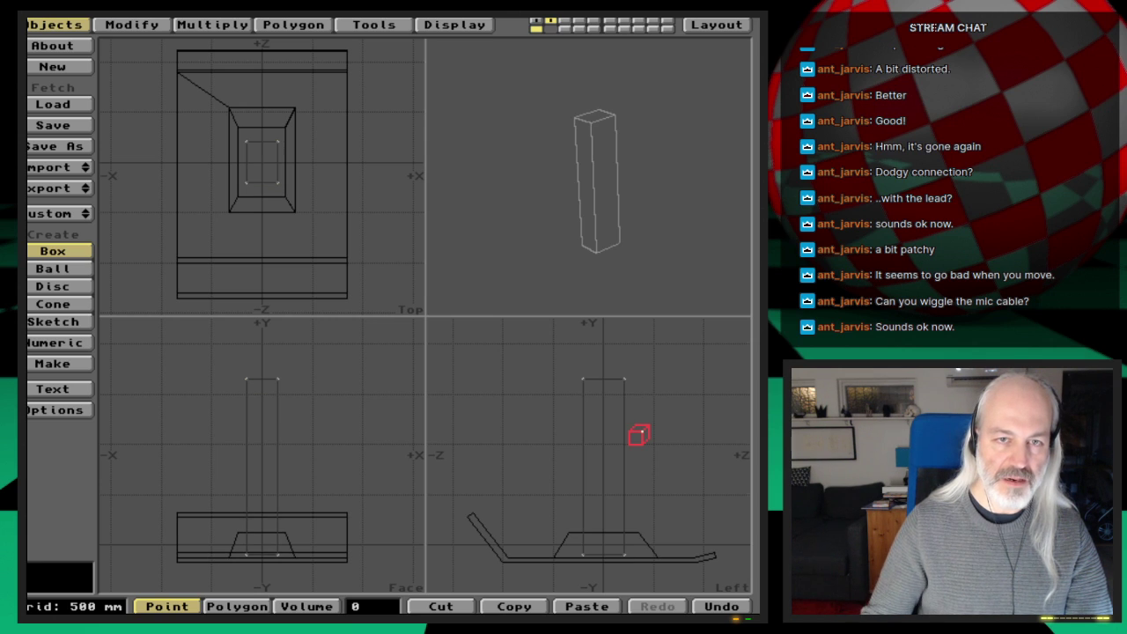
pyautogui.press('space')
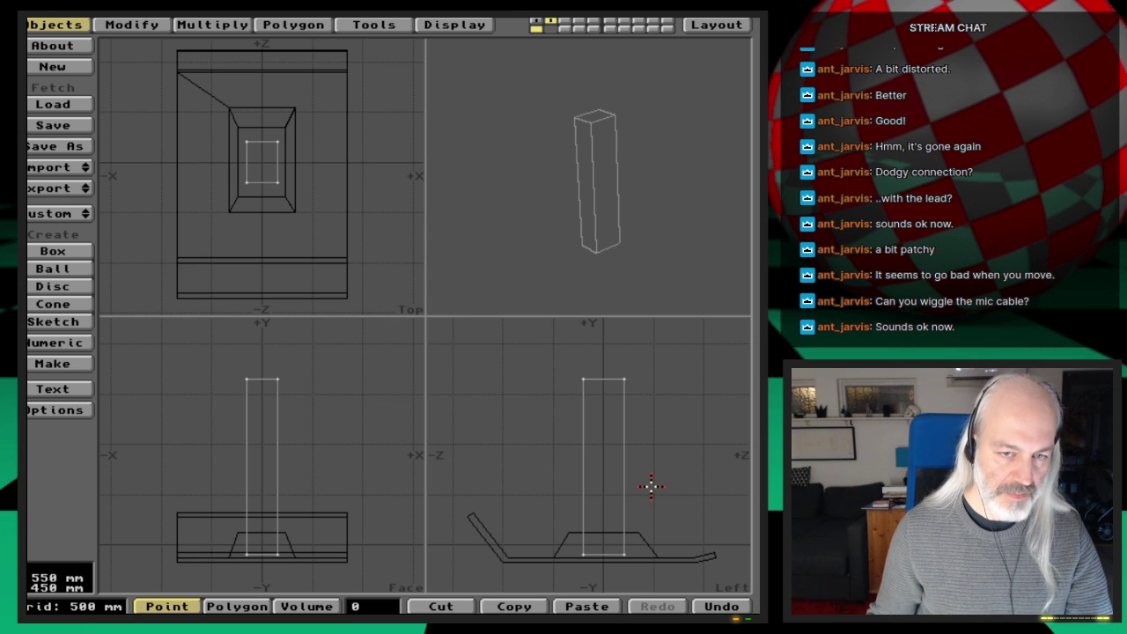
# Assign the leg box a surface named Gear-lowerFoot
pyautogui.press('q')
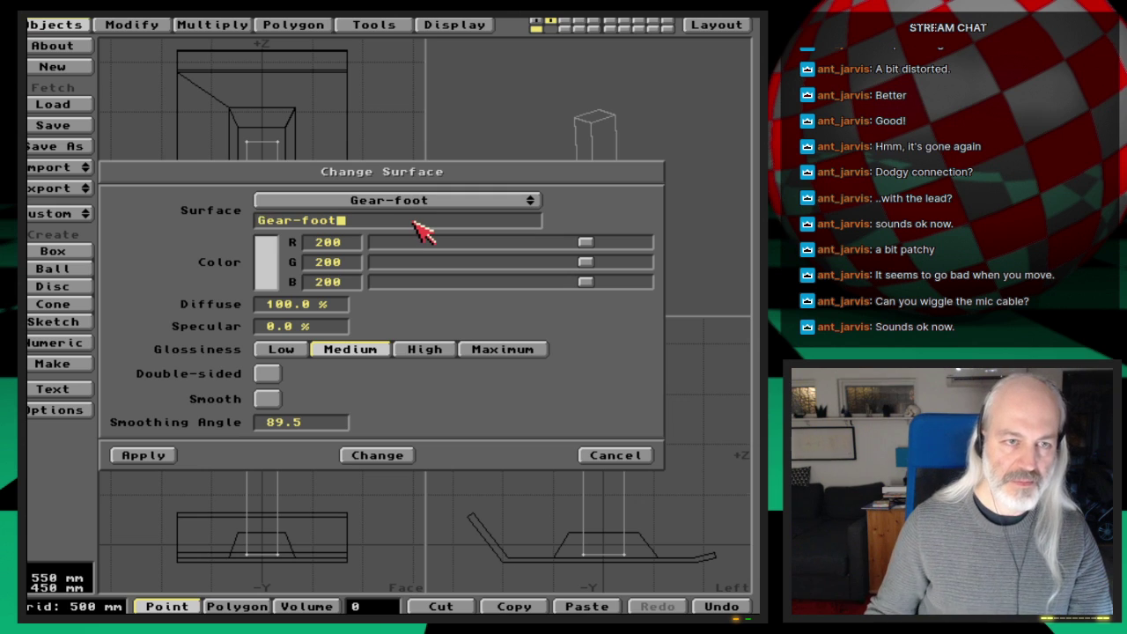
pyautogui.press('BackSpace')
pyautogui.press('BackSpace')
pyautogui.press('BackSpace')
pyautogui.press('BackSpace')
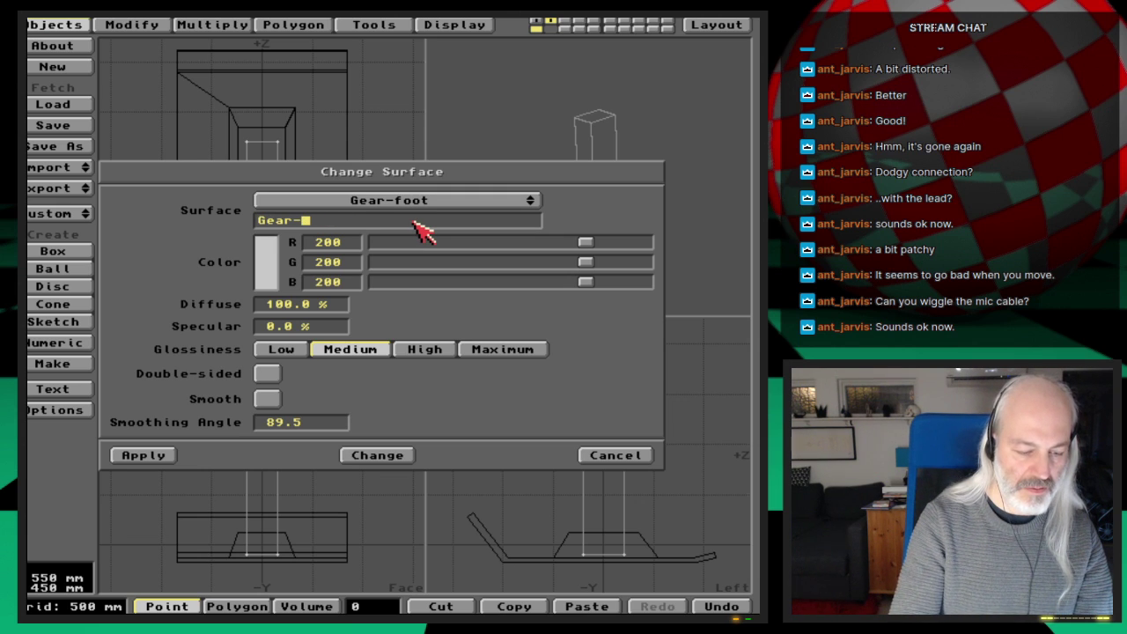
pyautogui.write('lowerFoot')
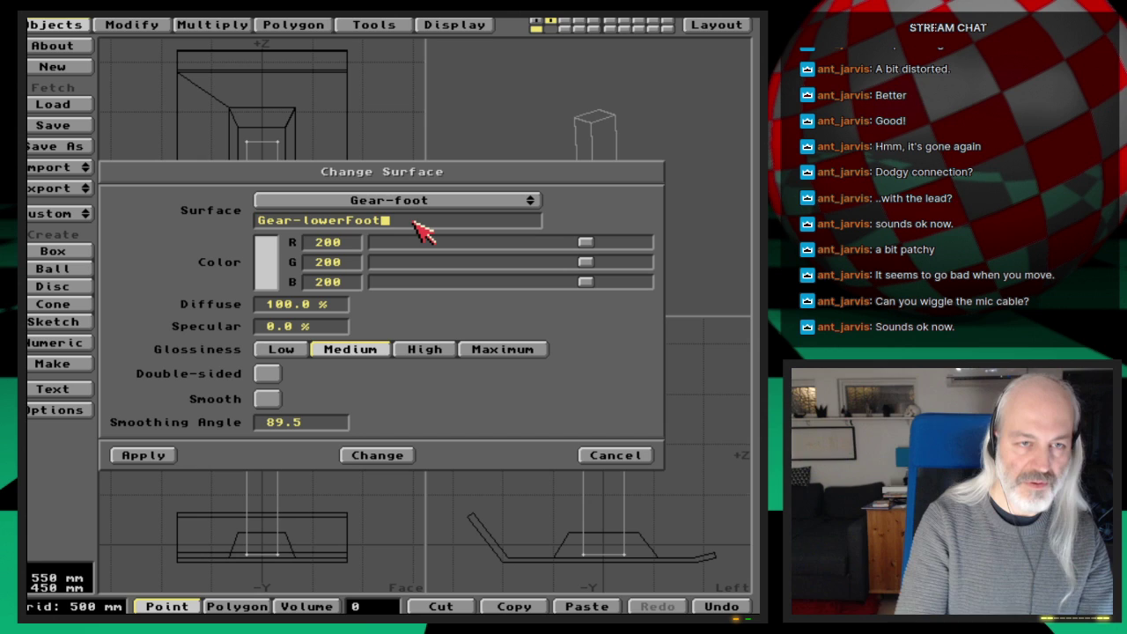
pyautogui.press('Return')
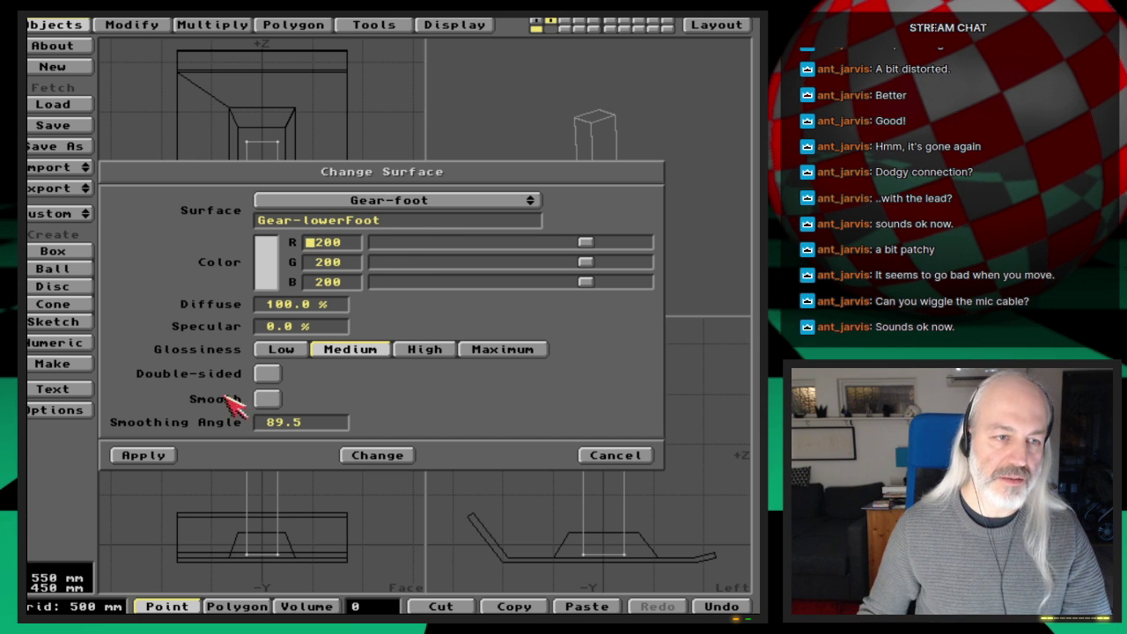
pyautogui.click(141, 455)
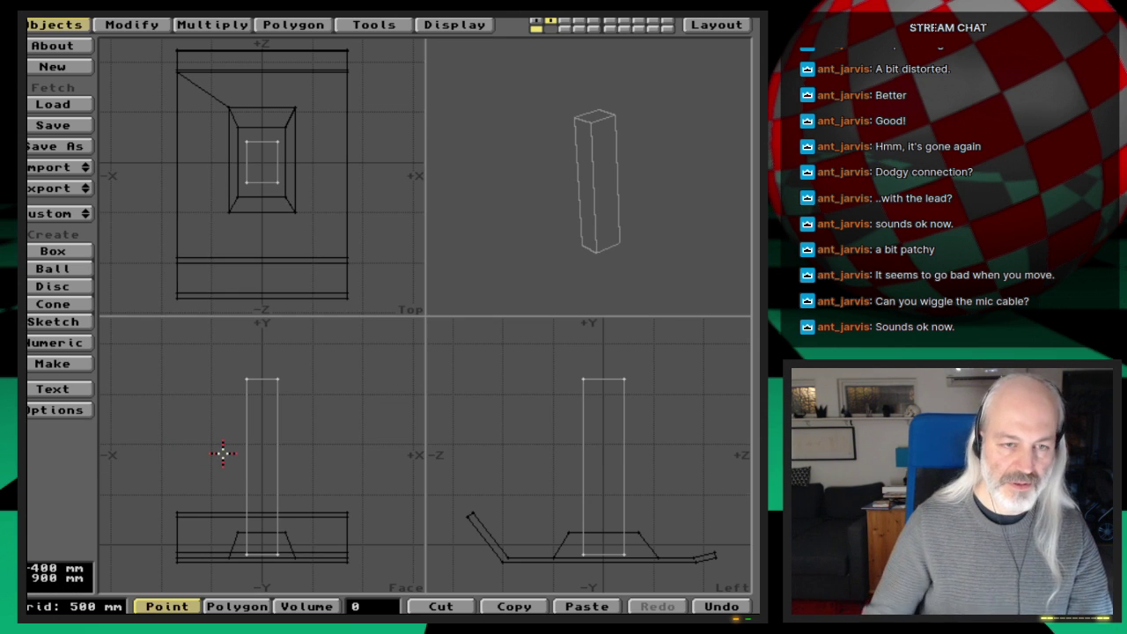
# Save the leg box as a new object file named Gear_lowerLeg1 in 3D:webcast/Ep.32/Objects
pyautogui.write('s')
pyautogui.write('Gear_foot1')
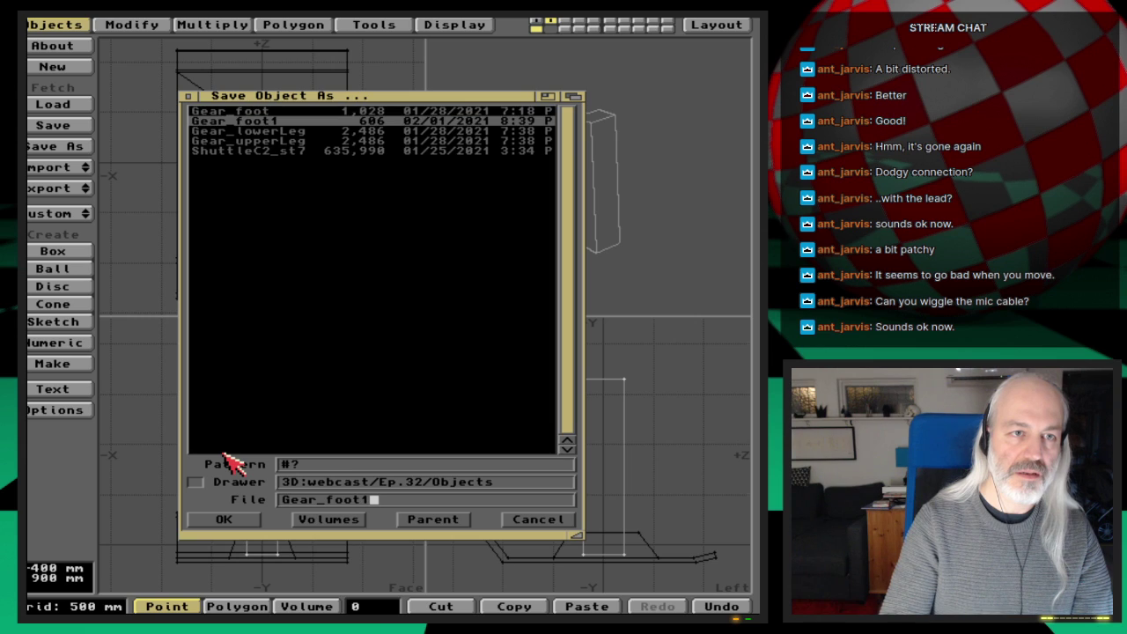
pyautogui.press('Down')
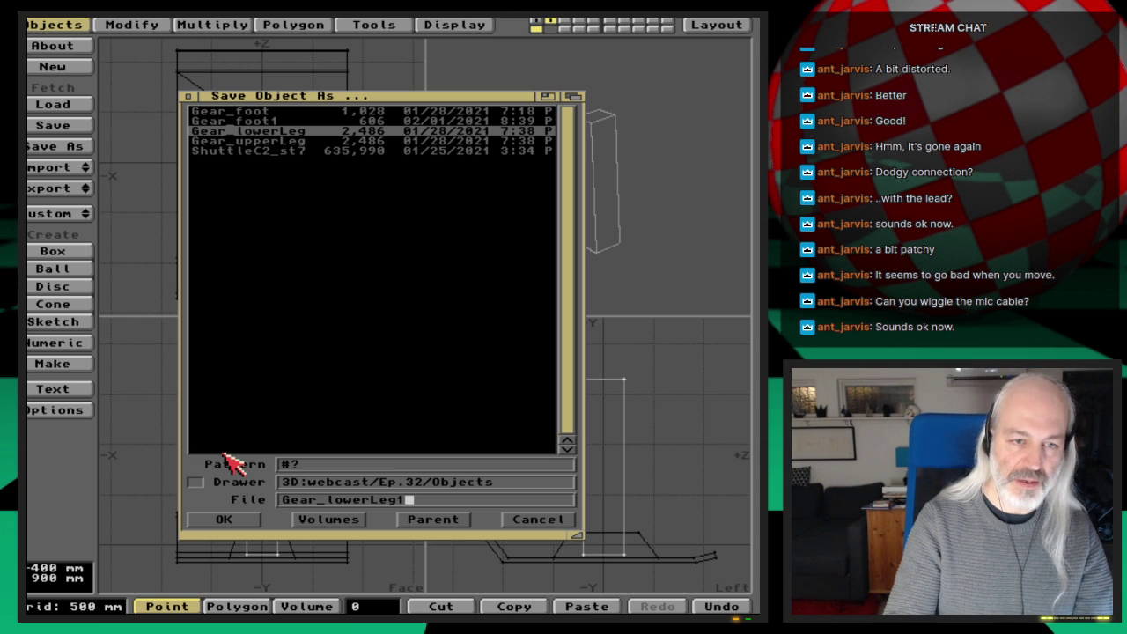
pyautogui.press('Return')
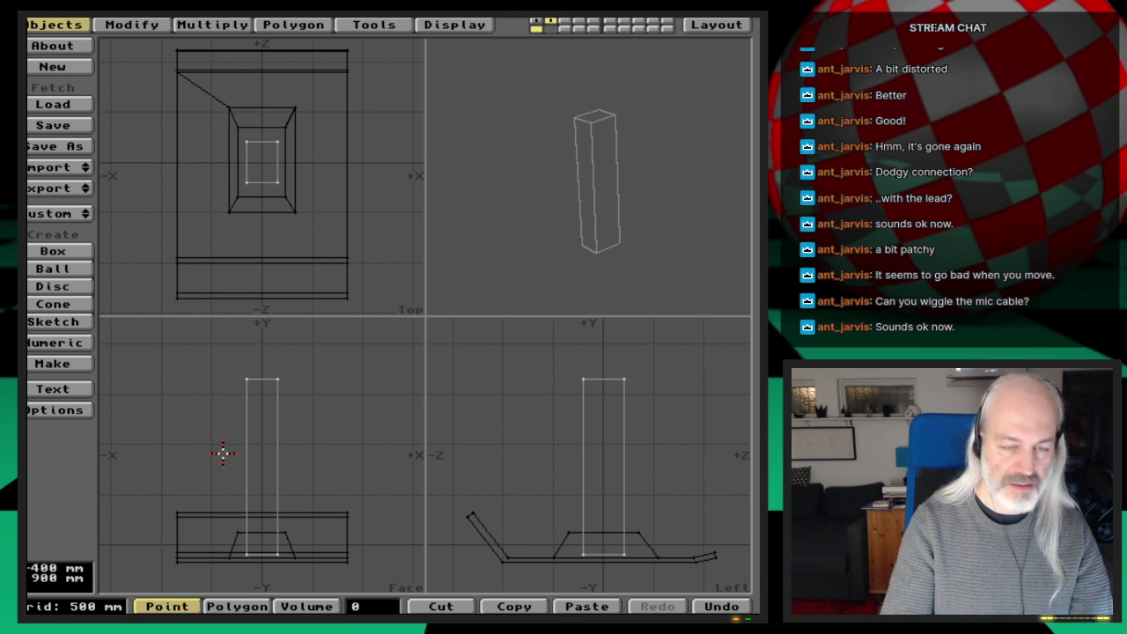
# Assign the leg box the surface name Gear-lowerLeg and save it again to the object file Gear_lowerLeg1
pyautogui.press('q')
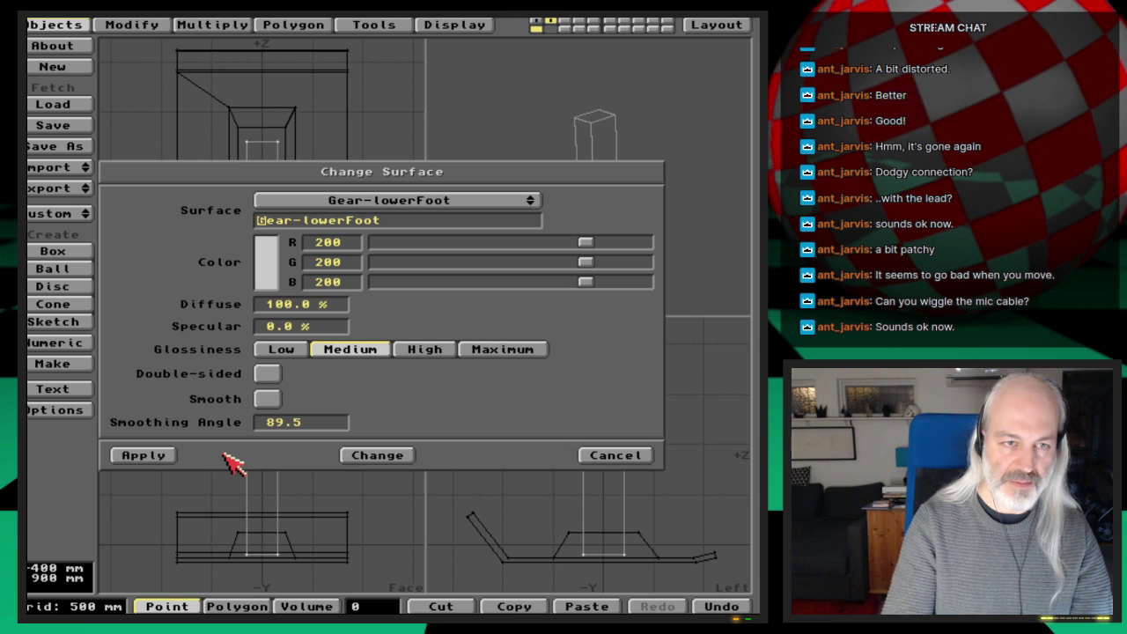
pyautogui.press('BackSpace')
pyautogui.press('BackSpace')
pyautogui.press('BackSpace')
pyautogui.press('BackSpace')
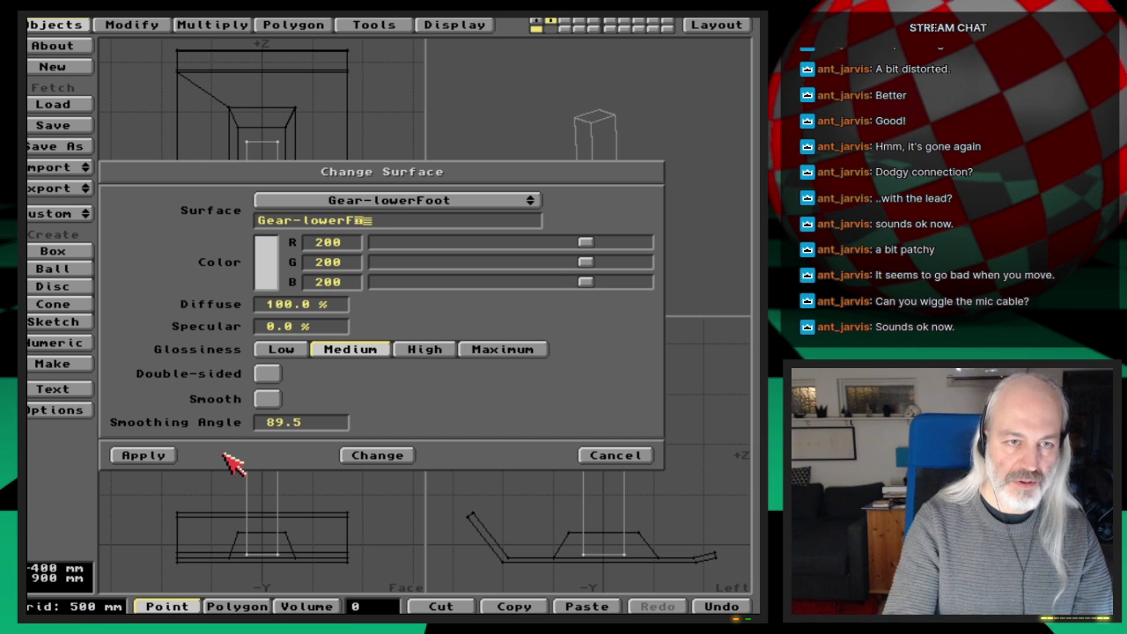
pyautogui.write('Leg')
pyautogui.press('Tab')
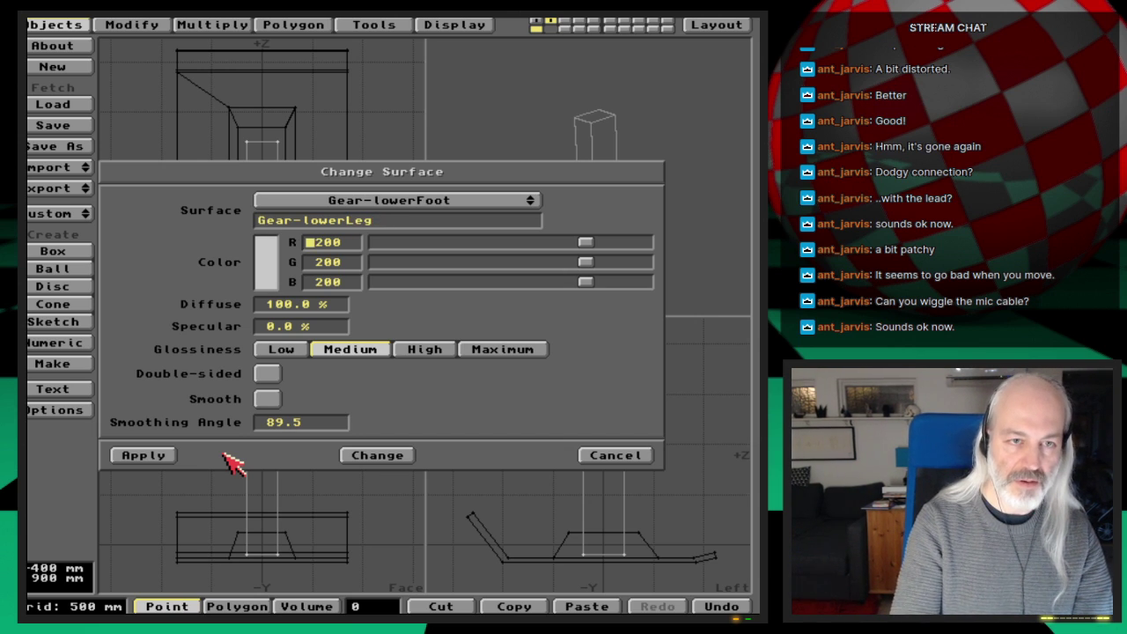
pyautogui.press('Return')
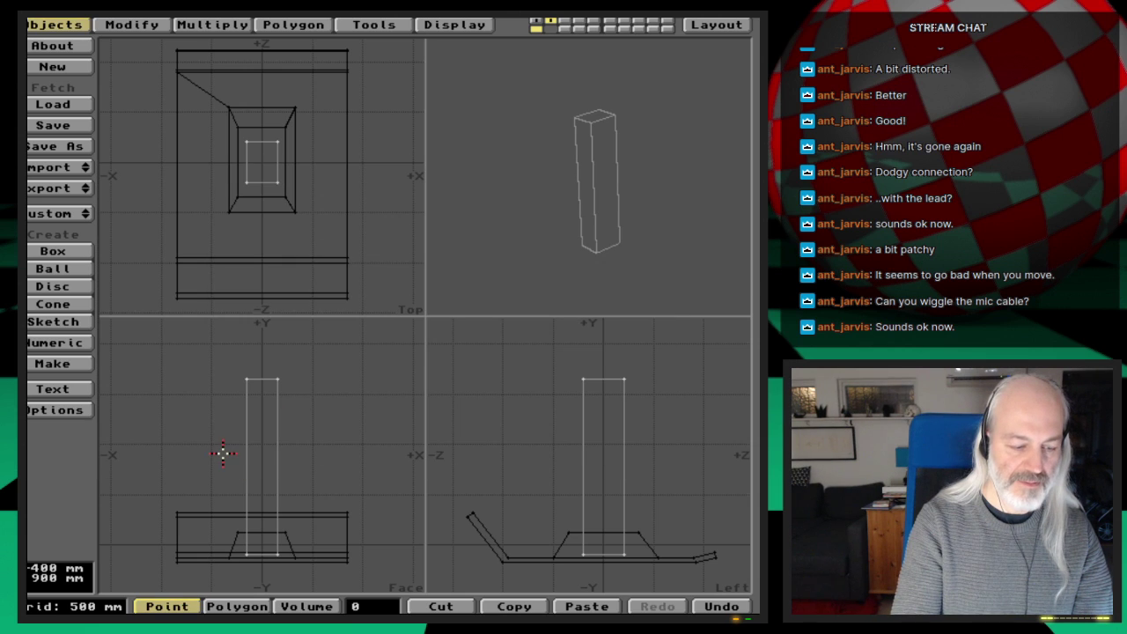
pyautogui.press('s')
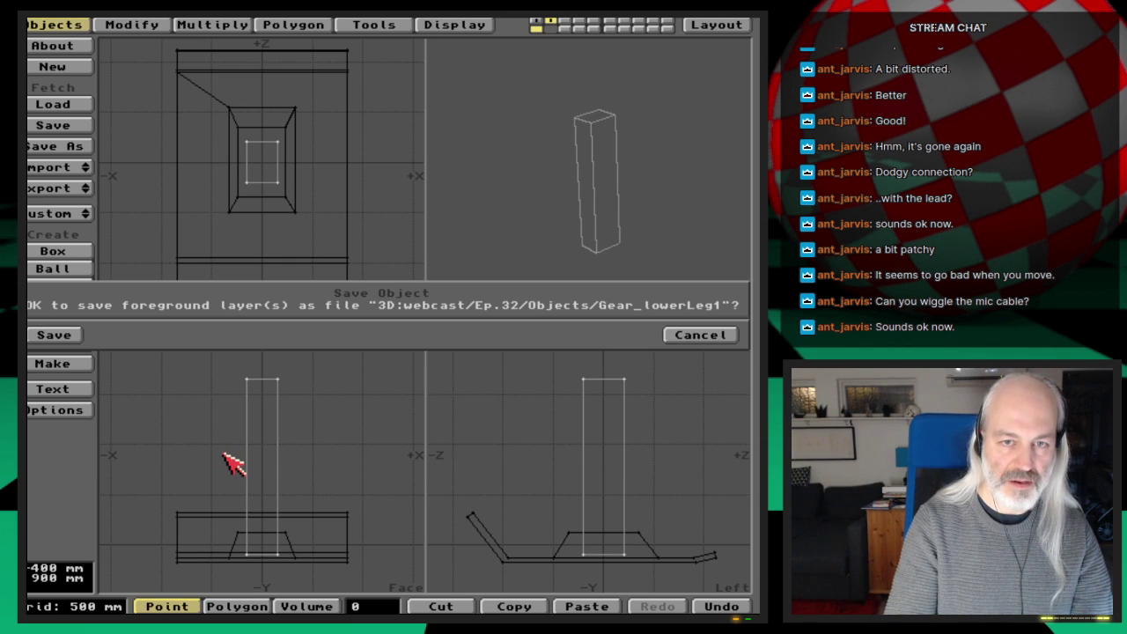
pyautogui.press('Return')
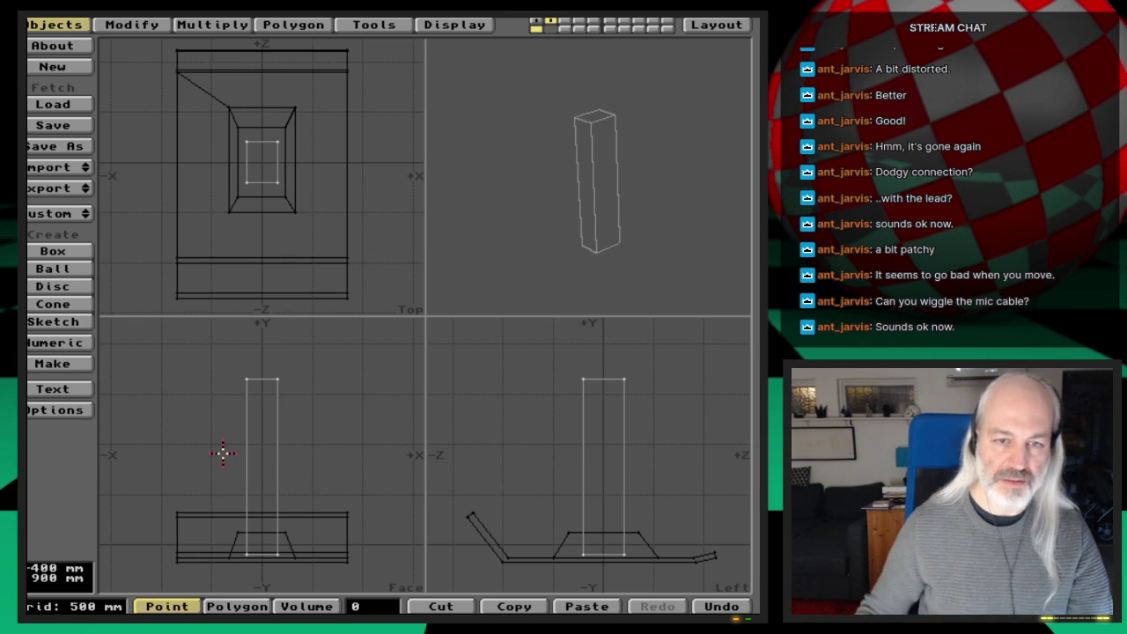
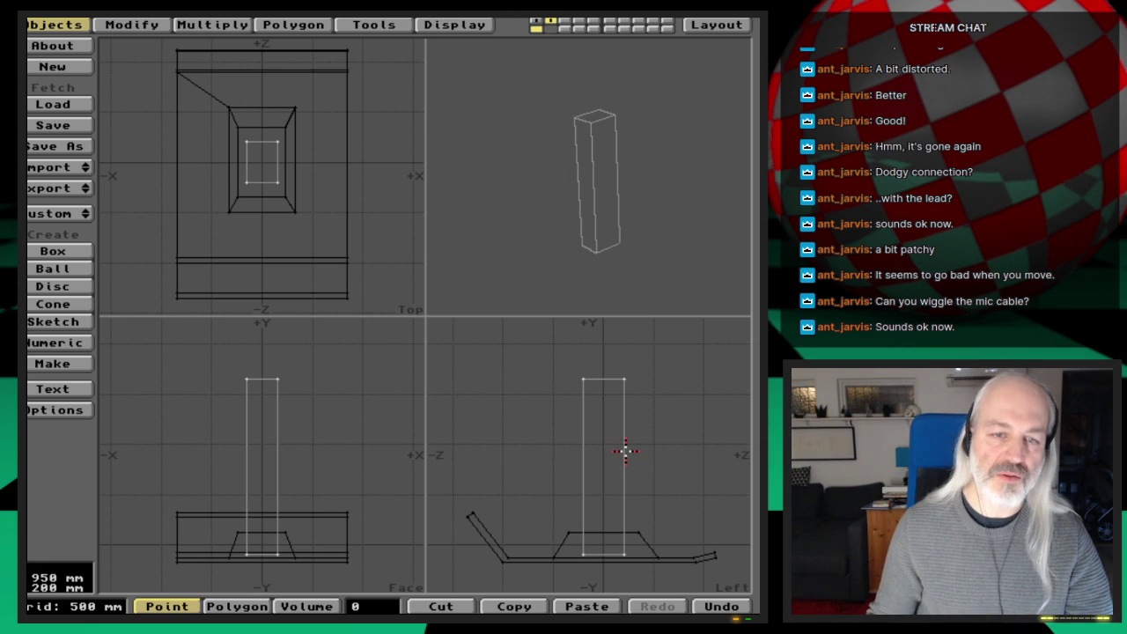
# On empty layer 3, with the lower leg as background, place two outline points 900 mm high at Z -300 mm and 350 mm
pyautogui.press(',')
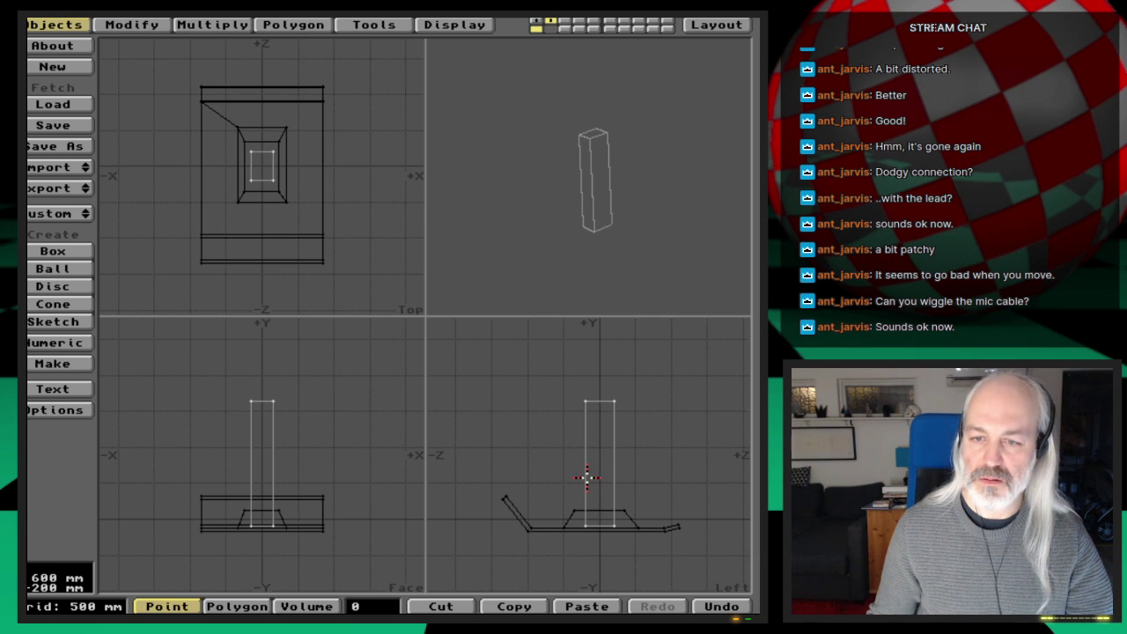
pyautogui.press('3')
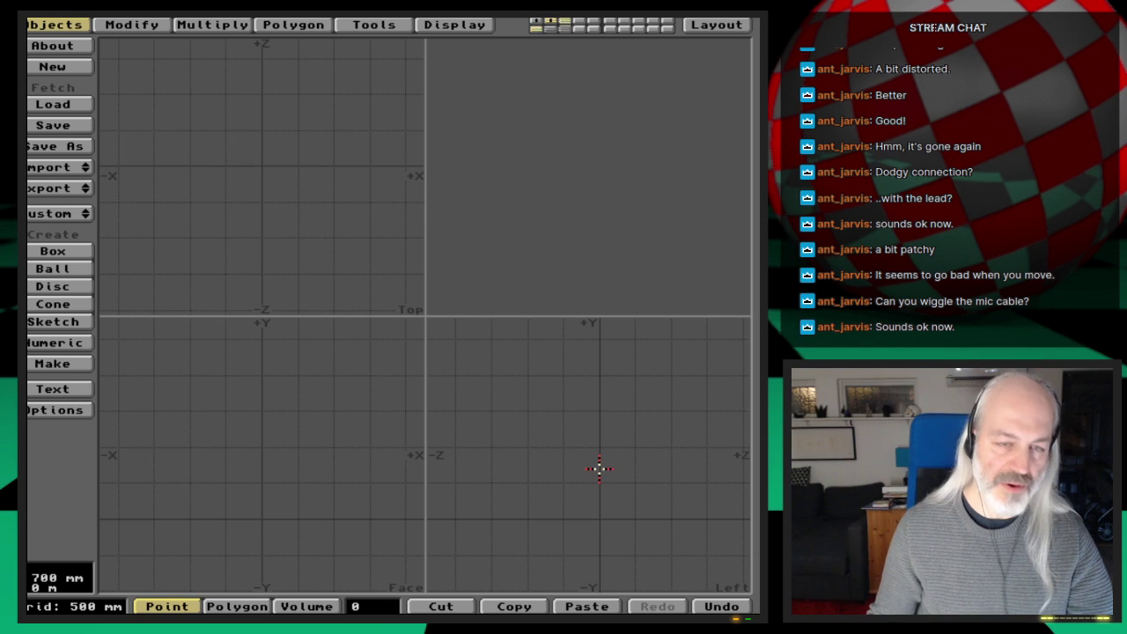
pyautogui.hotkey('alt', '2')
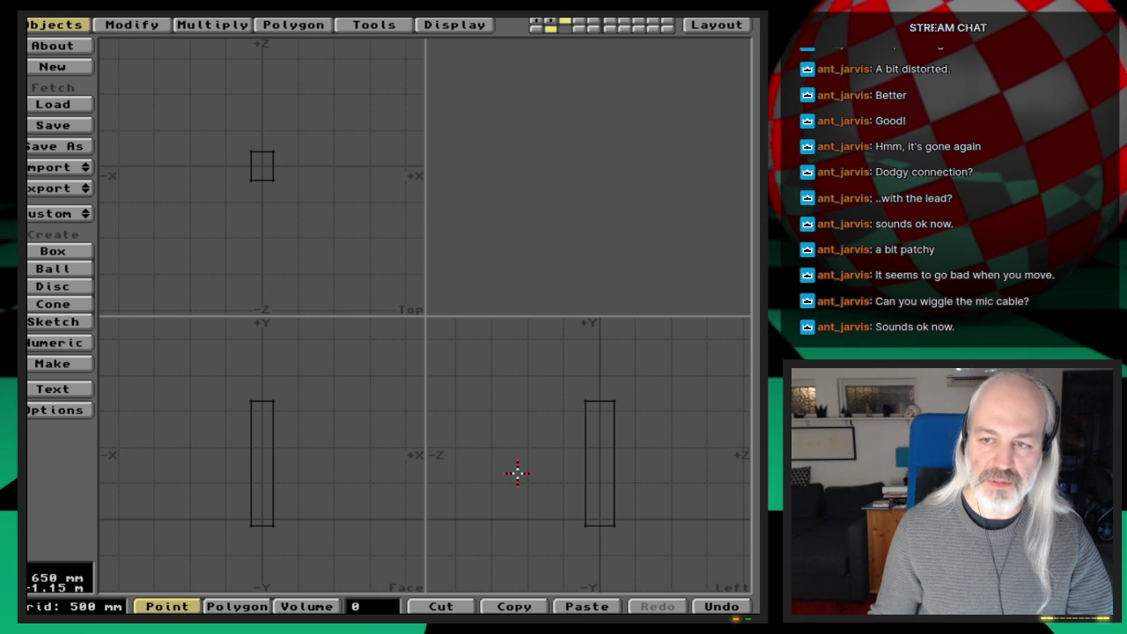
pyautogui.click(259, 28)
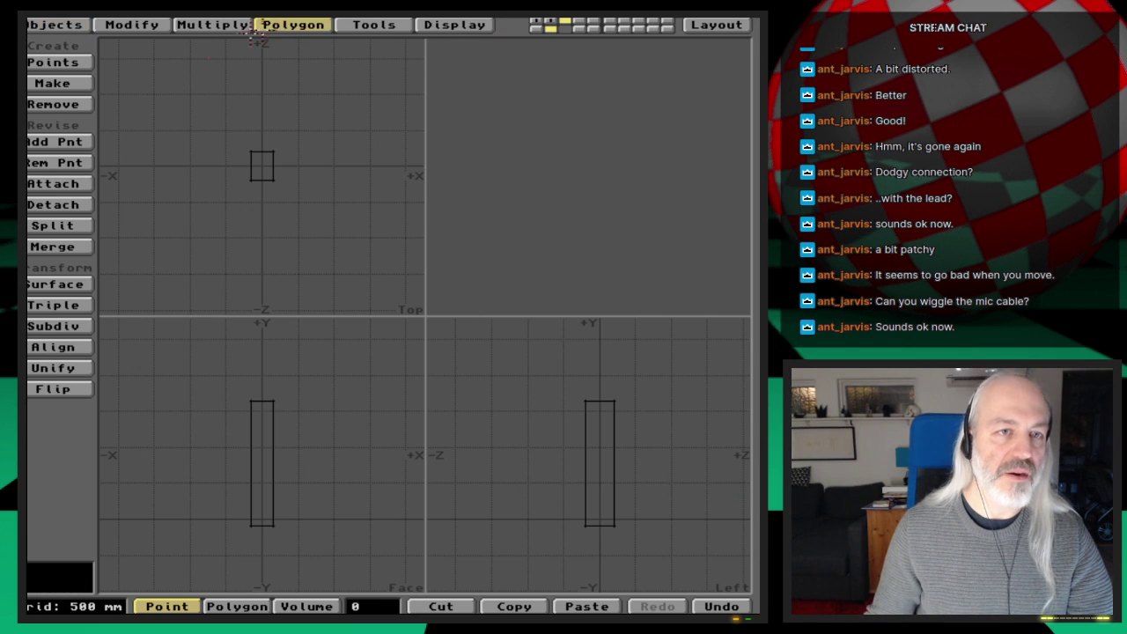
pyautogui.click(53, 63)
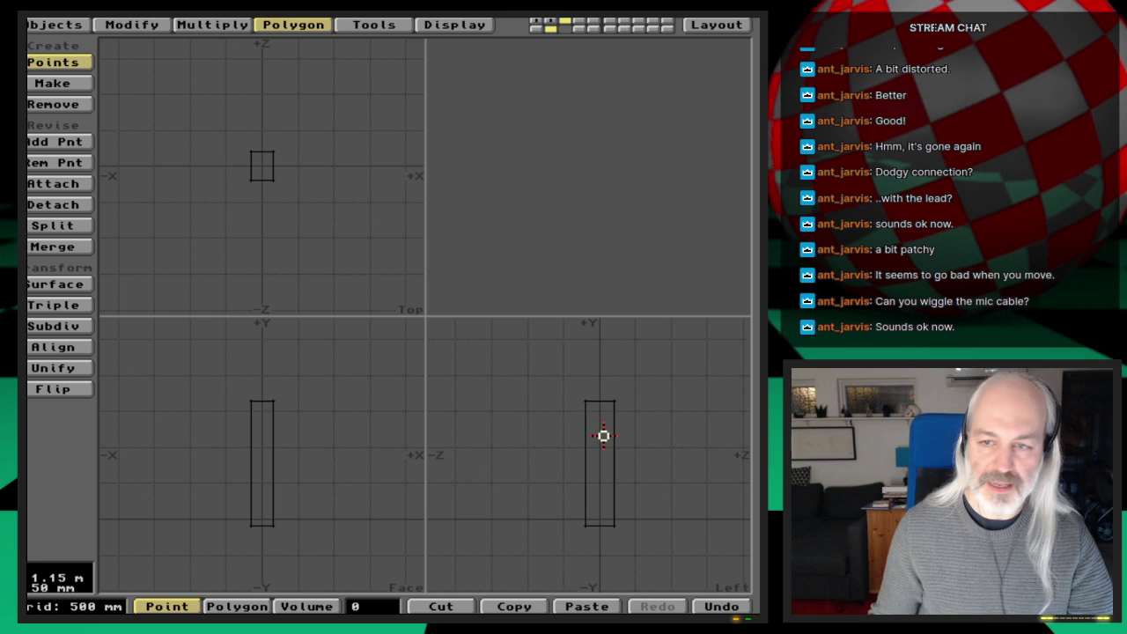
pyautogui.click(577, 455)
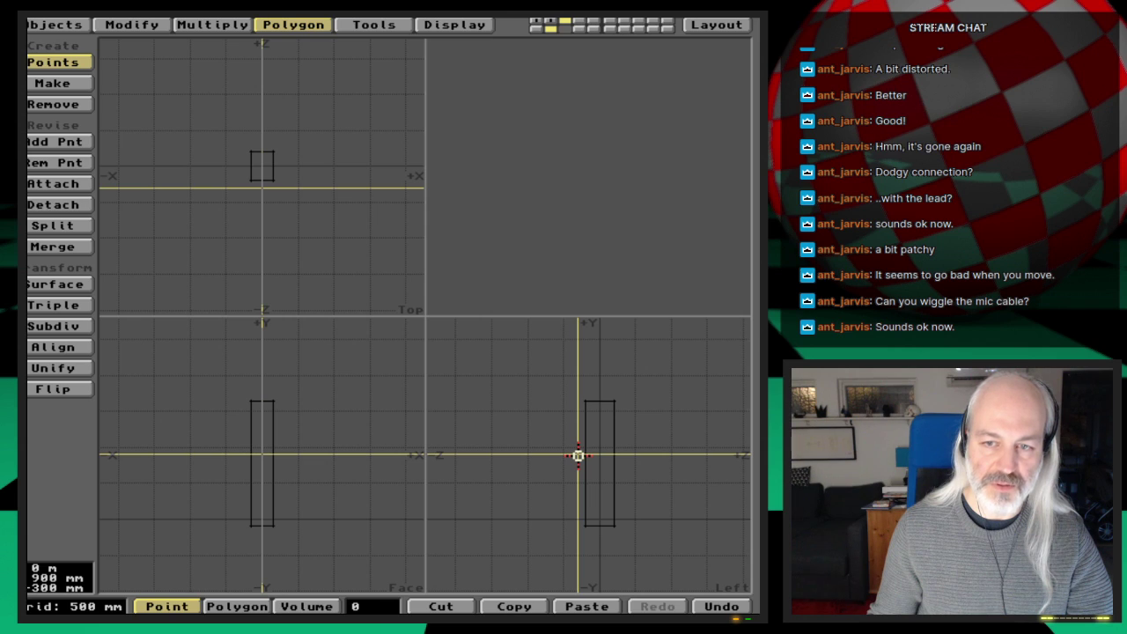
pyautogui.click(578, 455)
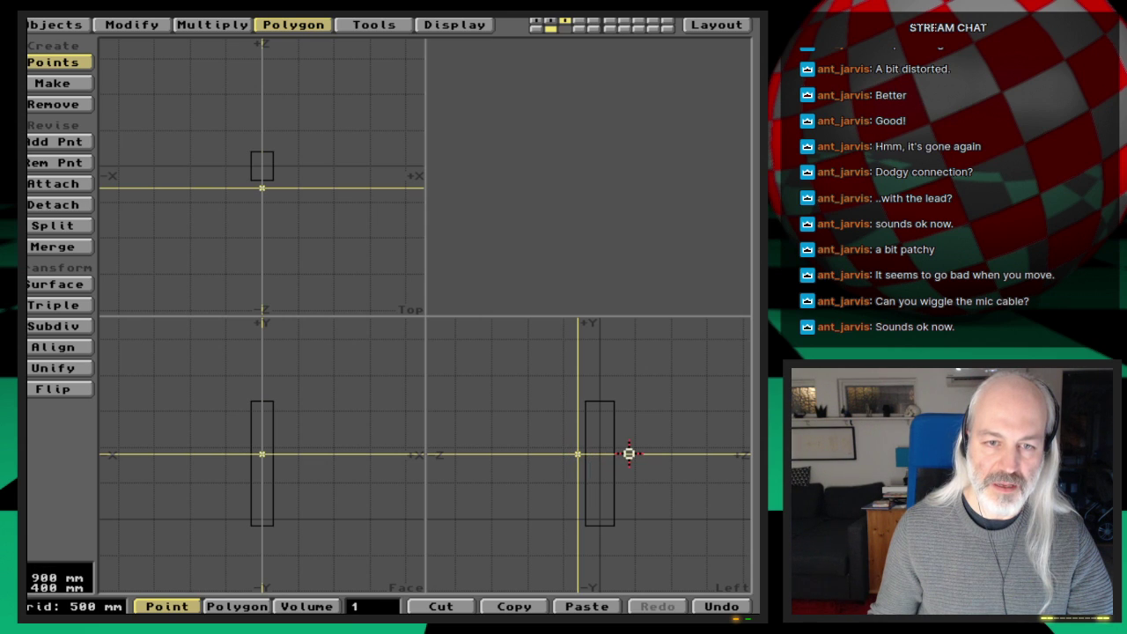
pyautogui.moveTo(628, 455); pyautogui.dragTo(626, 454)
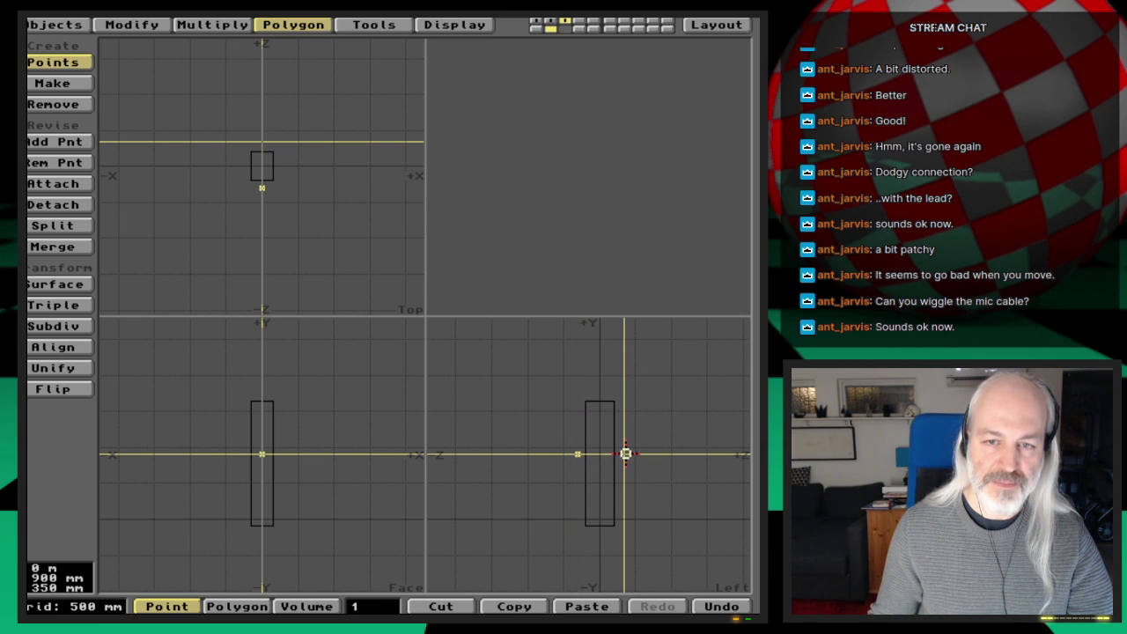
# Place the upper outline points: two 2.05 m high, one 1.85 m high at Z -200 mm, and one 1.65 m high at Z -450 mm
pyautogui.click(635, 353)
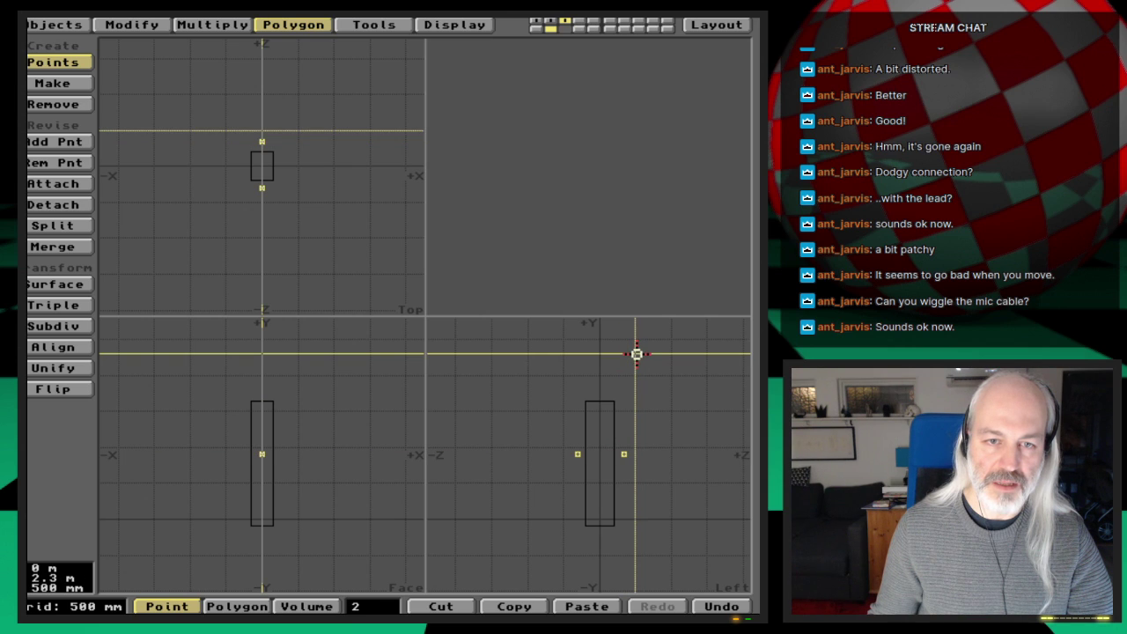
pyautogui.moveTo(636, 353); pyautogui.dragTo(650, 372)
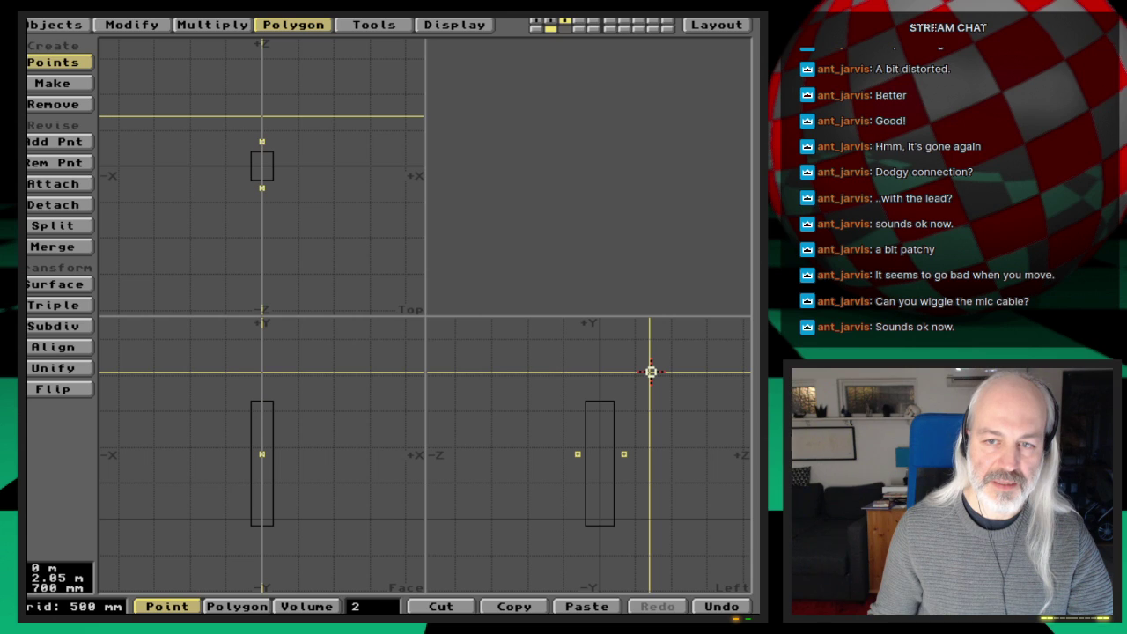
pyautogui.moveTo(649, 371); pyautogui.dragTo(641, 371)
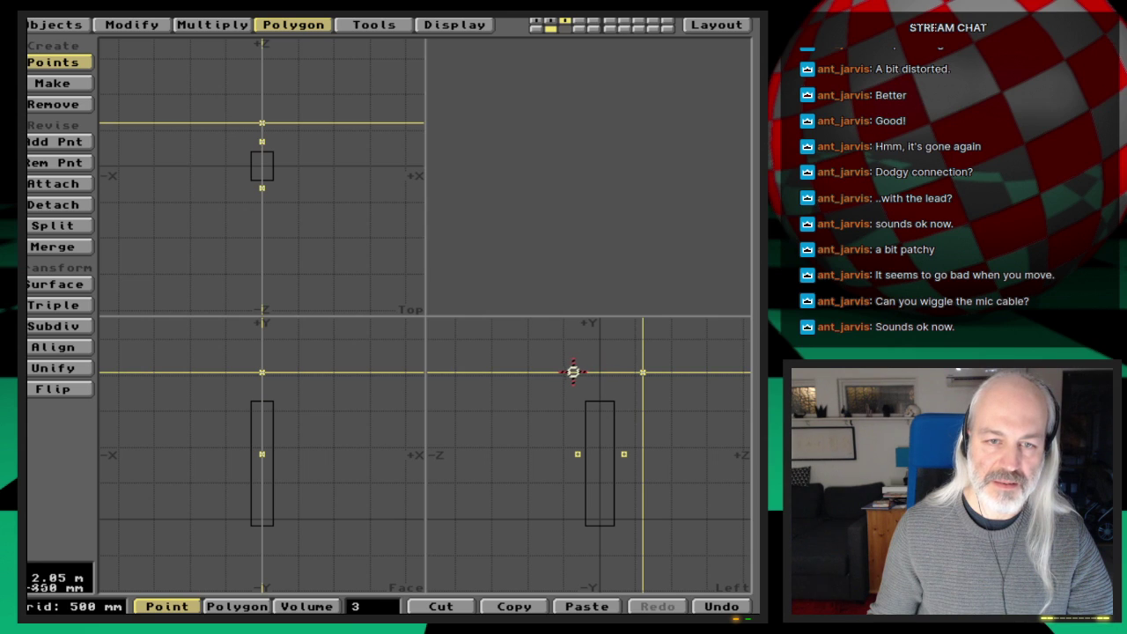
pyautogui.click(588, 371)
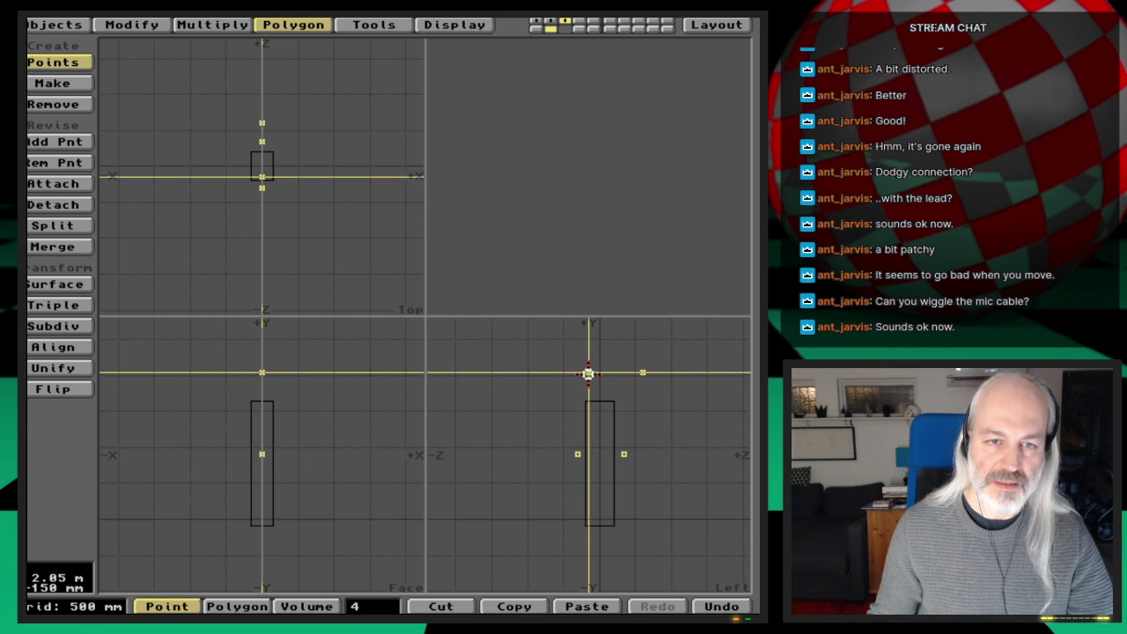
pyautogui.click(584, 386)
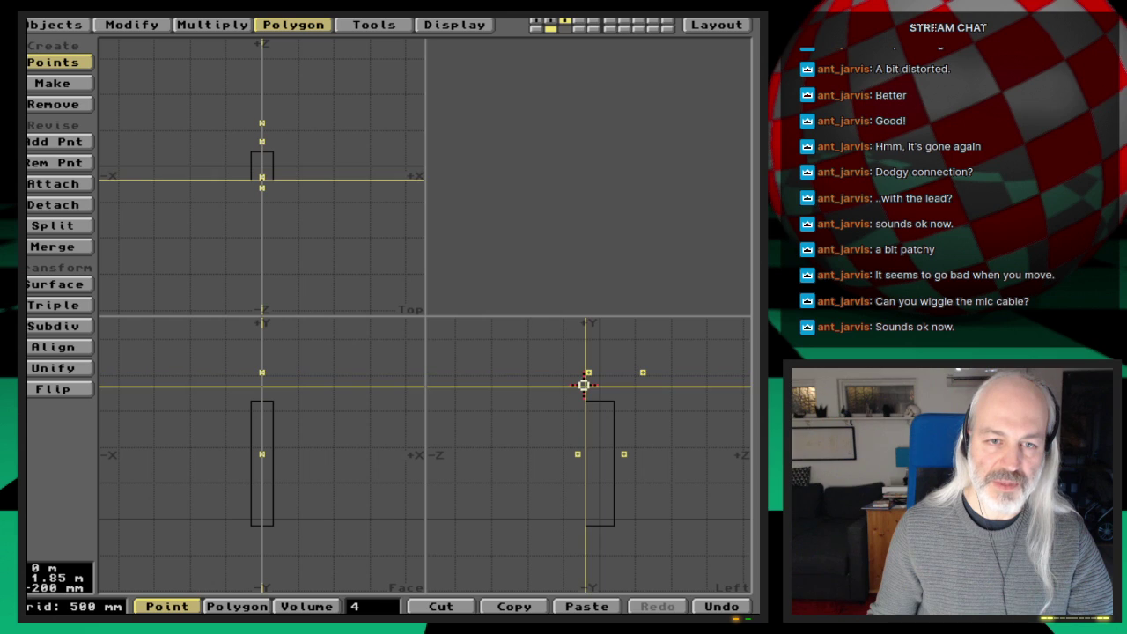
pyautogui.click(583, 385)
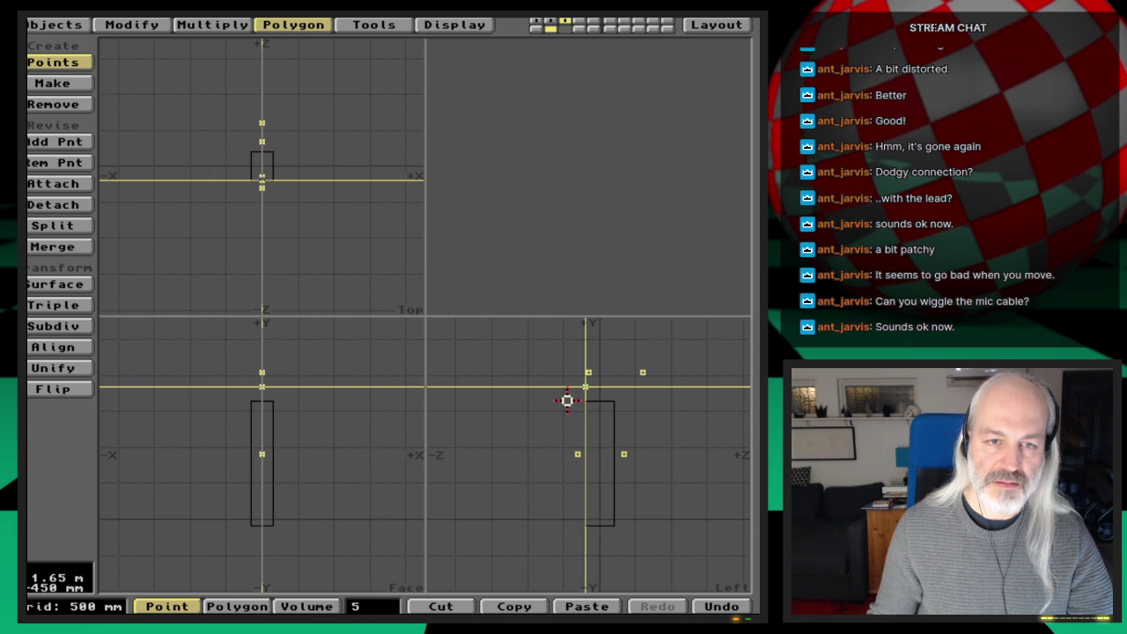
pyautogui.click(567, 401)
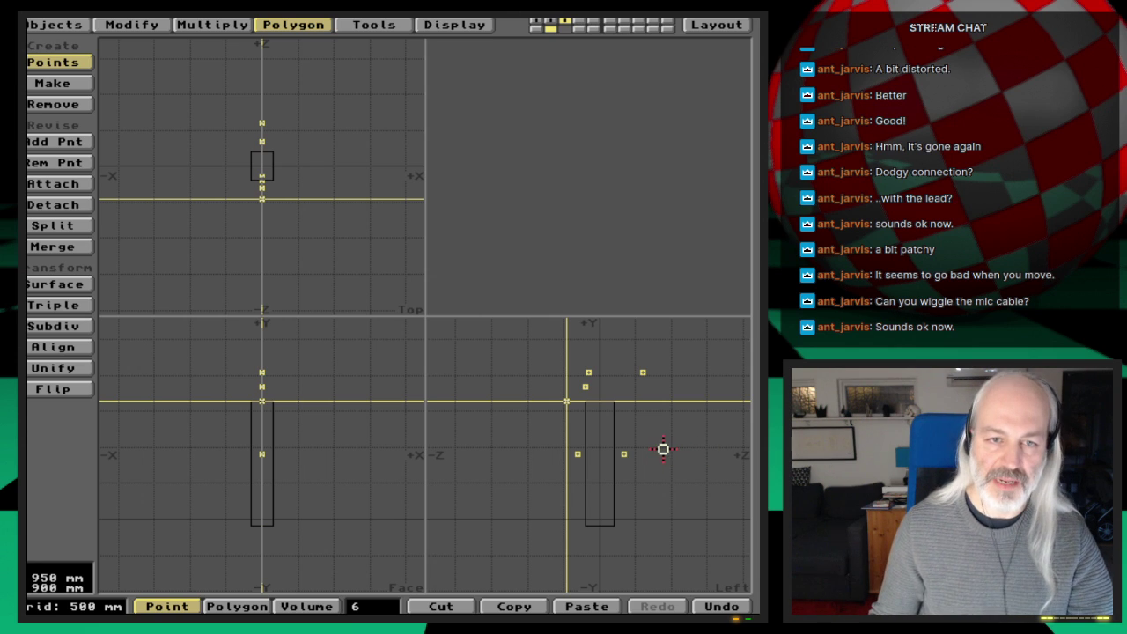
pyautogui.press('space')
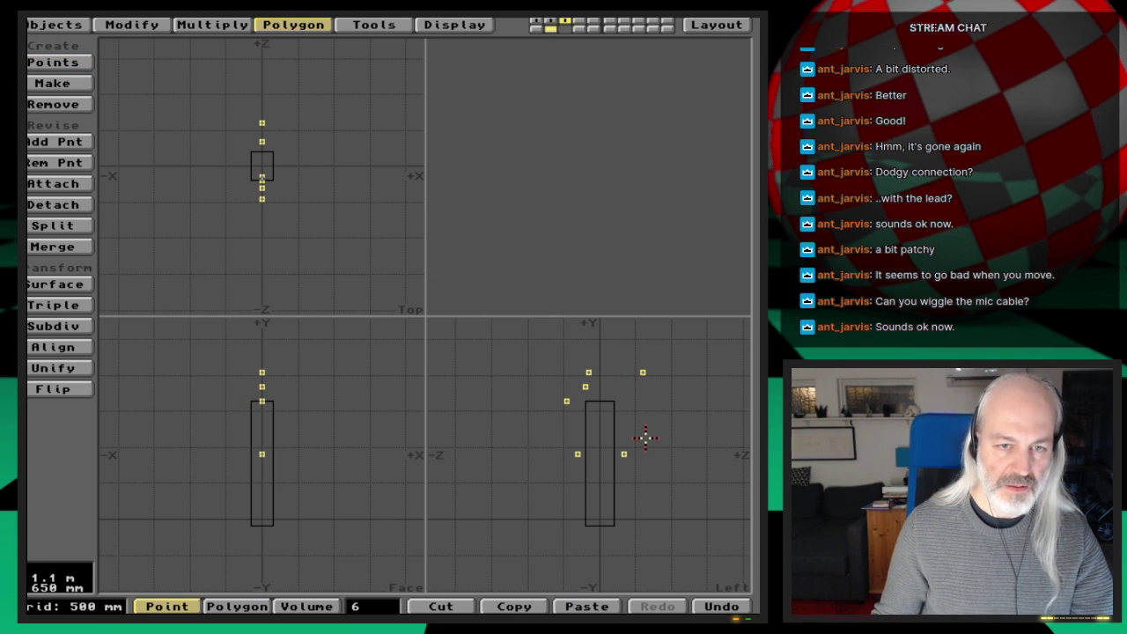
# Undo the trial polygon, keep only the three upper points on the -Z side selected, and make an open curve through them
pyautogui.press('p')
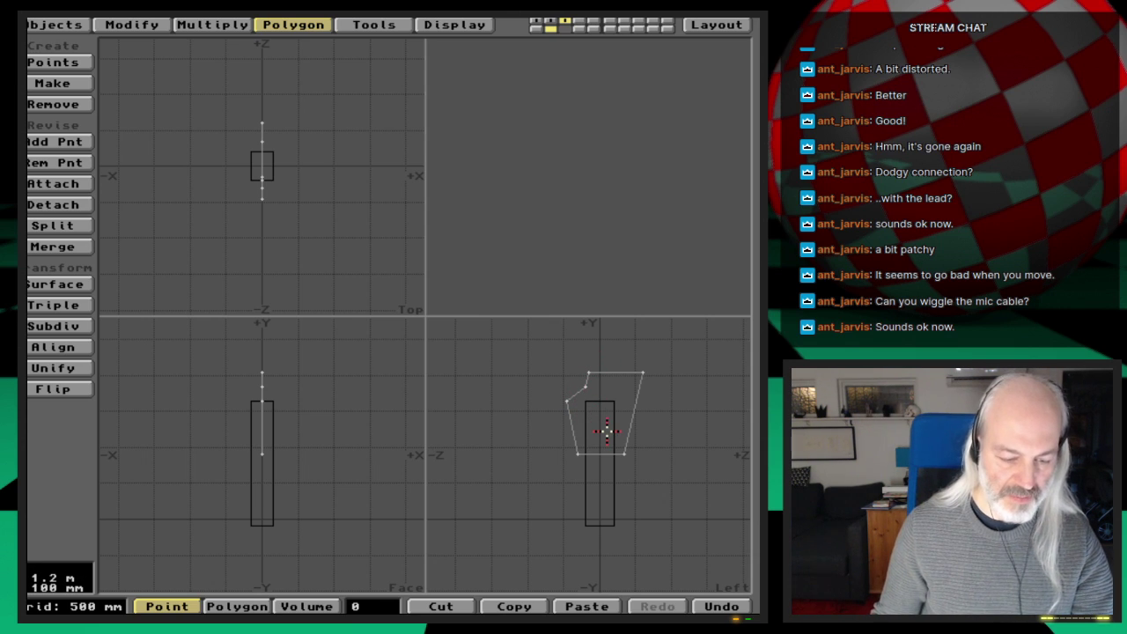
pyautogui.press('u')
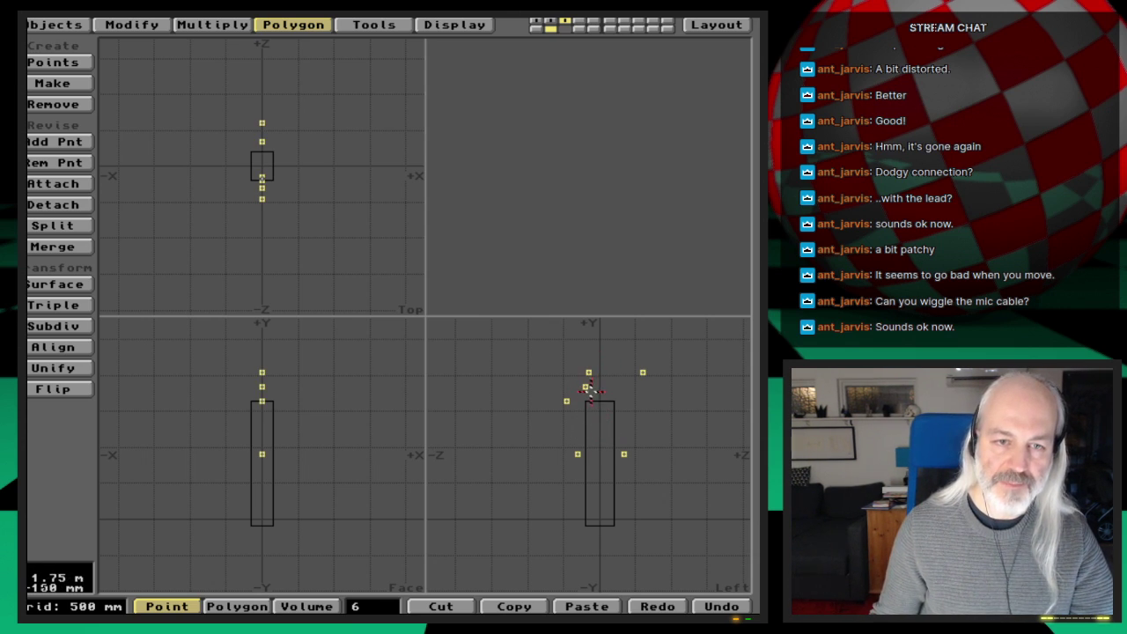
pyautogui.click(577, 454)
pyautogui.click(623, 454)
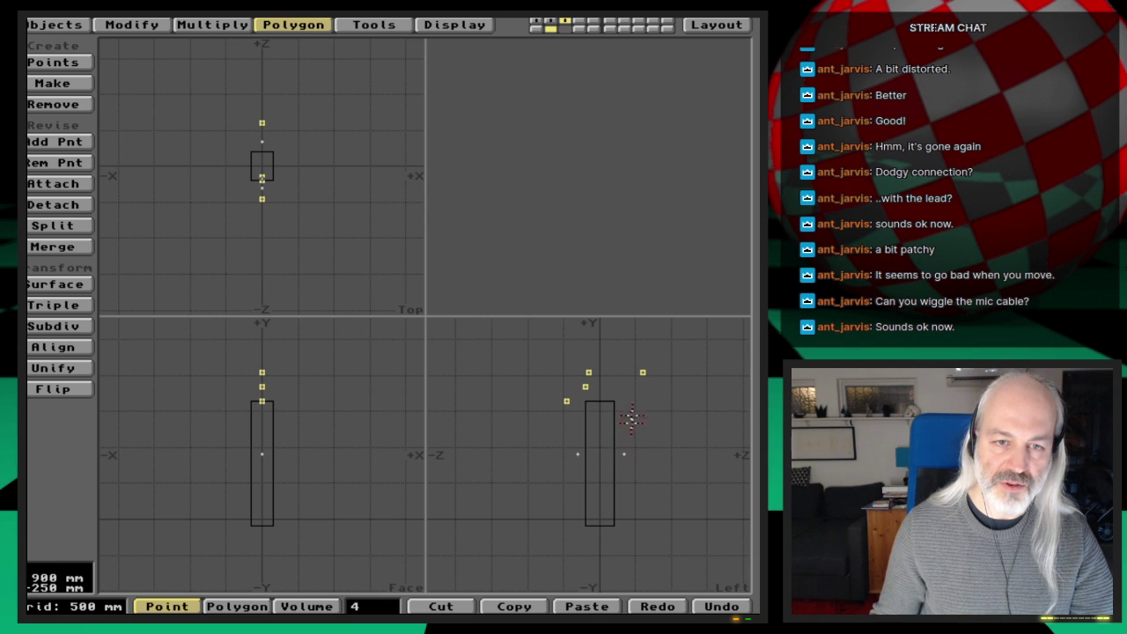
pyautogui.click(643, 371)
pyautogui.click(373, 24)
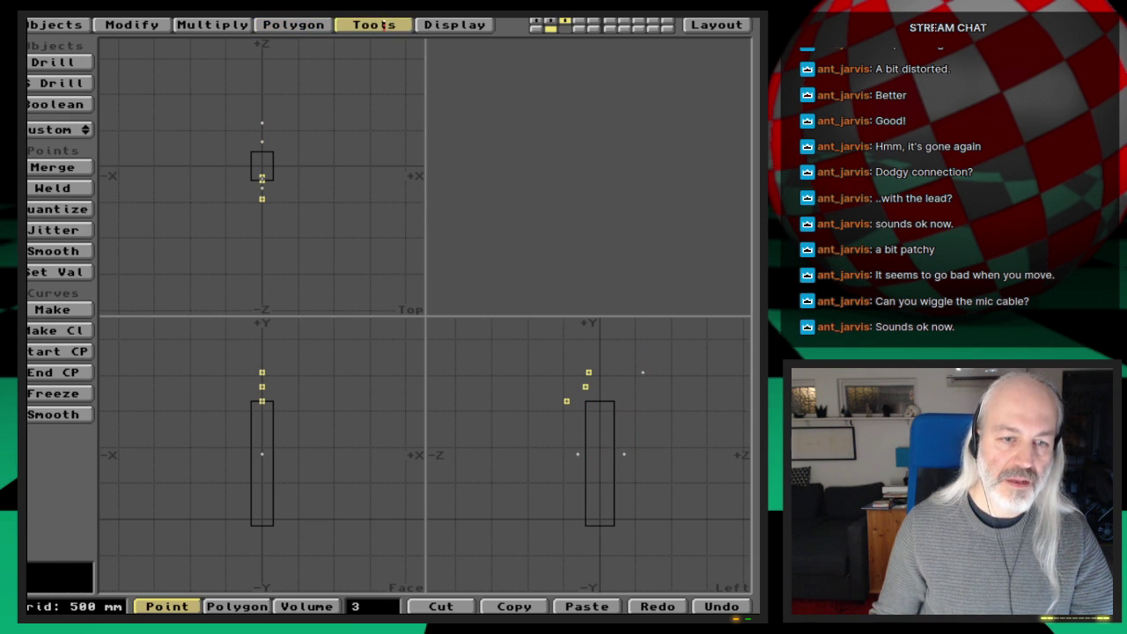
pyautogui.click(53, 309)
# Freeze the curve into a polygon and remove that polygon while keeping its points
pyautogui.press('space')
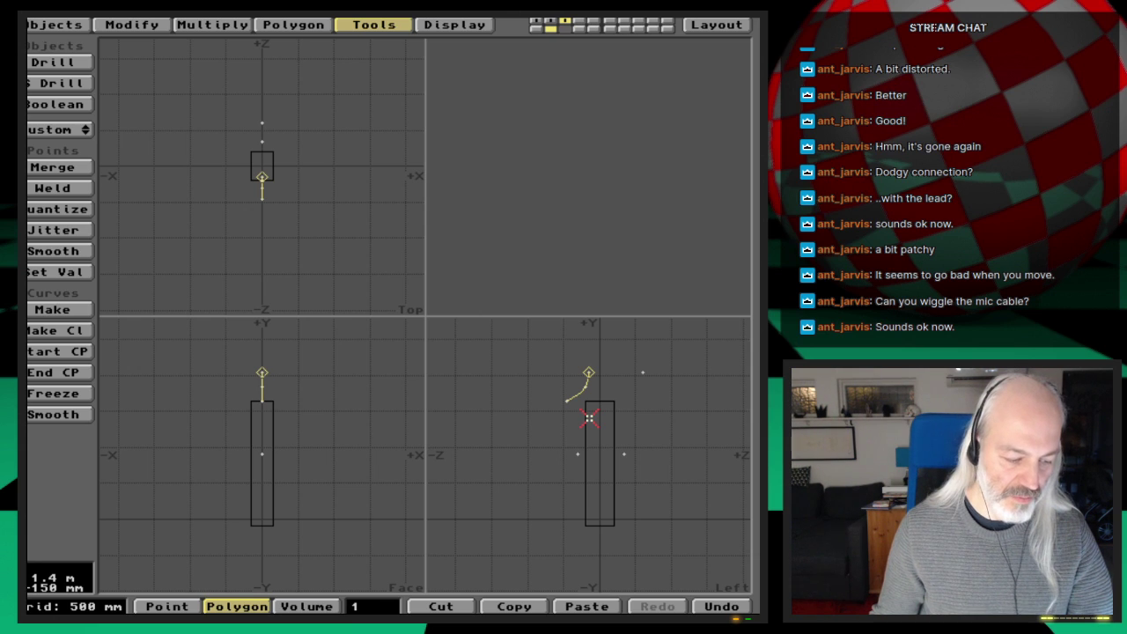
pyautogui.click(54, 393)
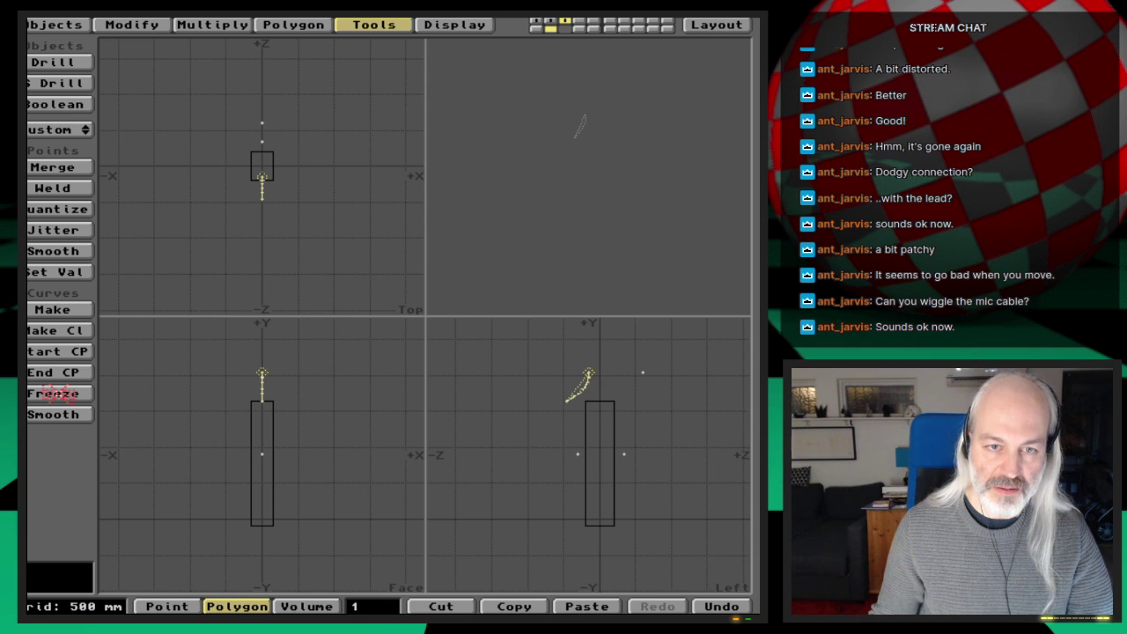
pyautogui.press('/')
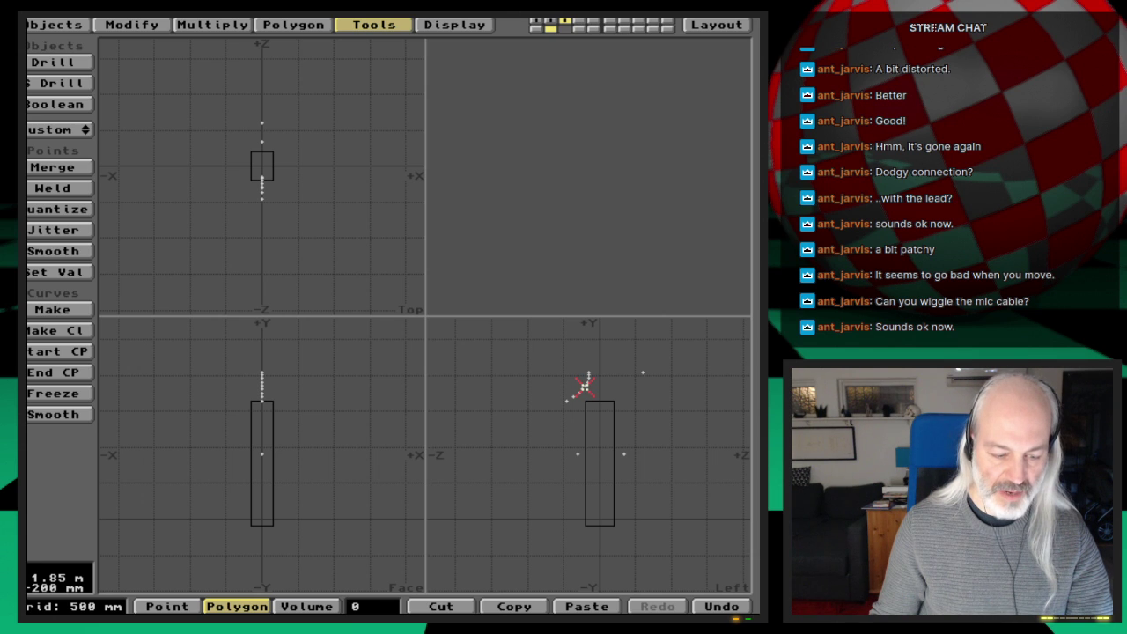
# Thin out the frozen curve by deleting its second, fourth and sixth points counted from the upper end
pyautogui.press('g')
pyautogui.press('.')
pyautogui.press('.')
pyautogui.press('.')
pyautogui.press('.')
pyautogui.press('space')
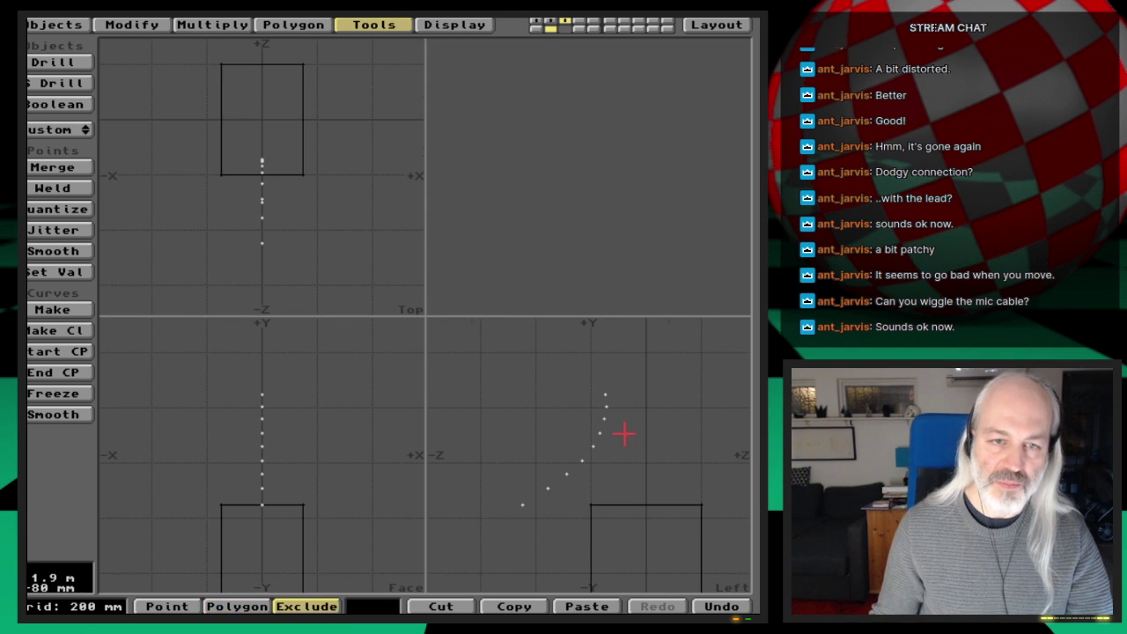
pyautogui.press('space')
pyautogui.click(606, 406)
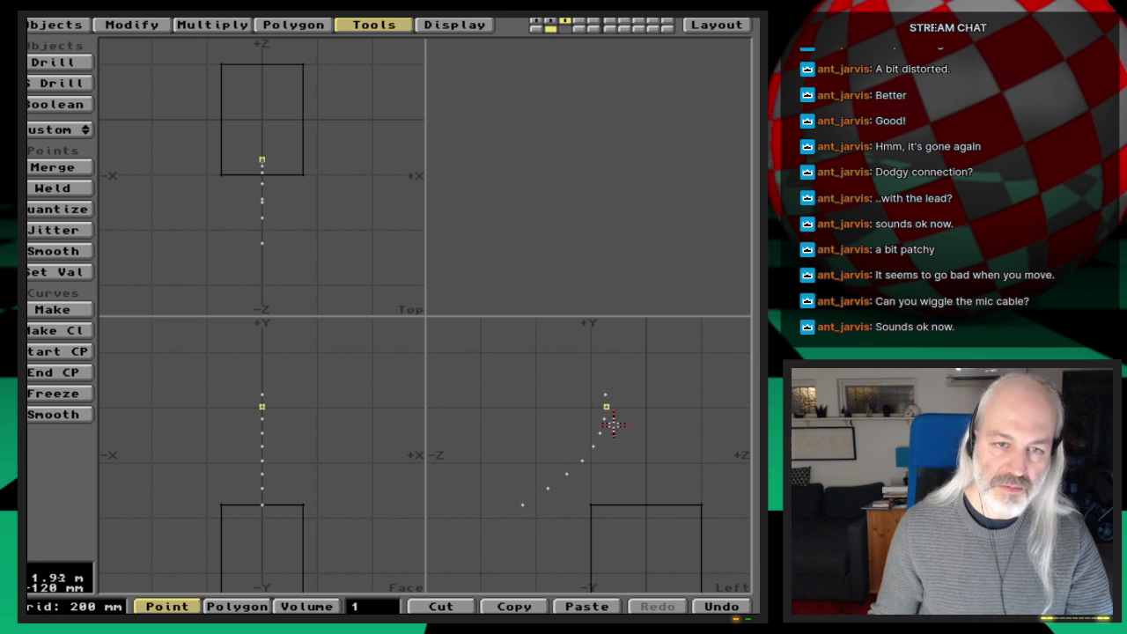
pyautogui.click(600, 432)
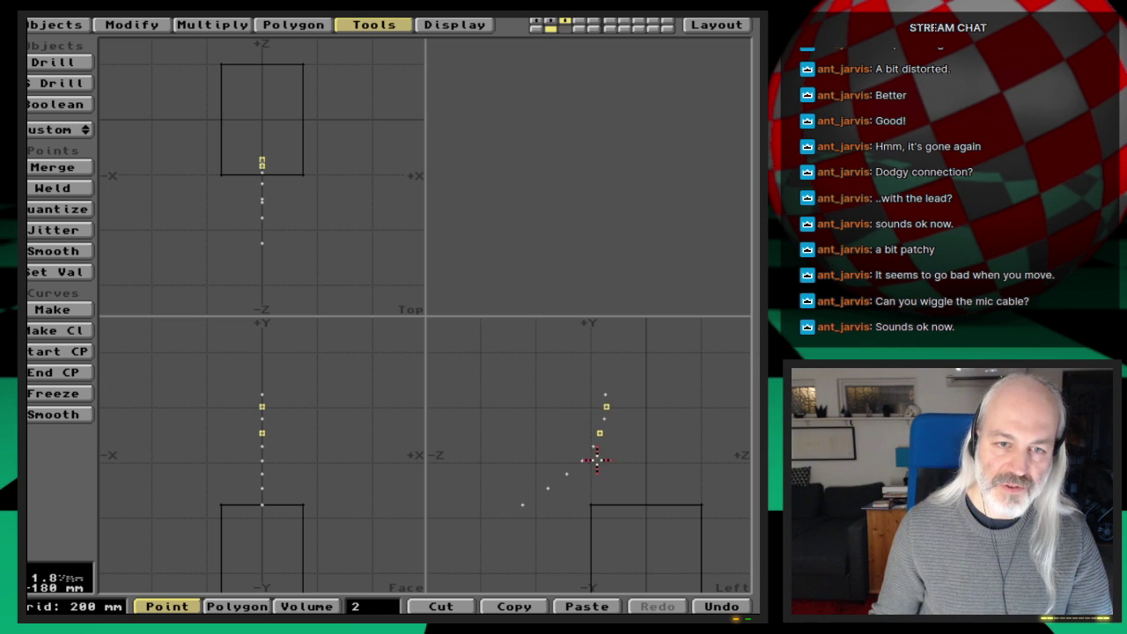
pyautogui.click(582, 461)
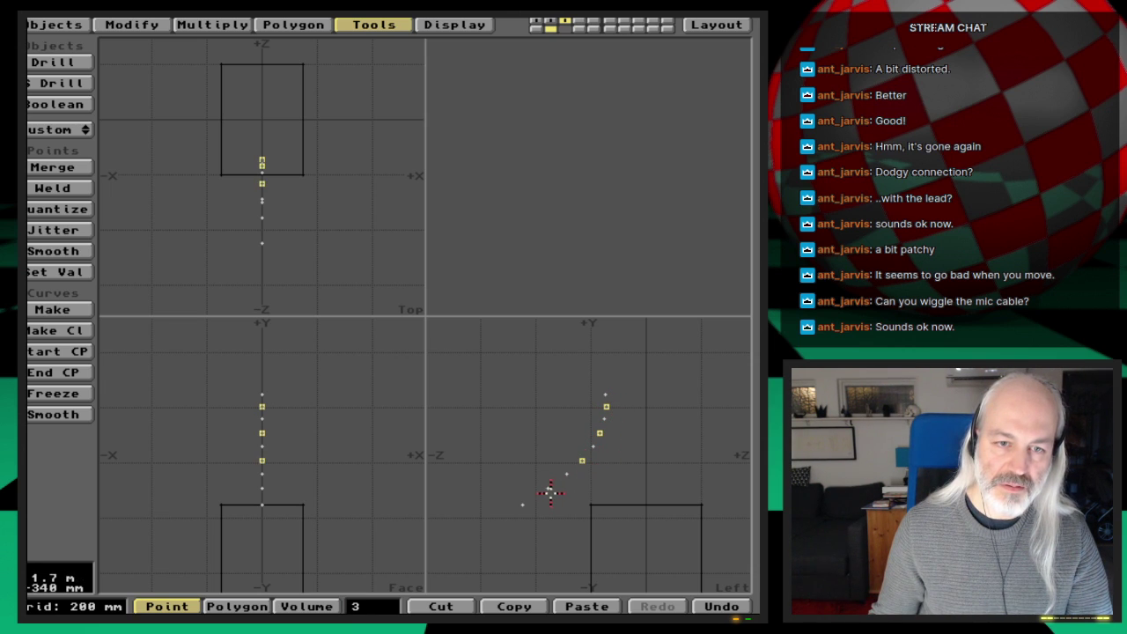
pyautogui.press('/')
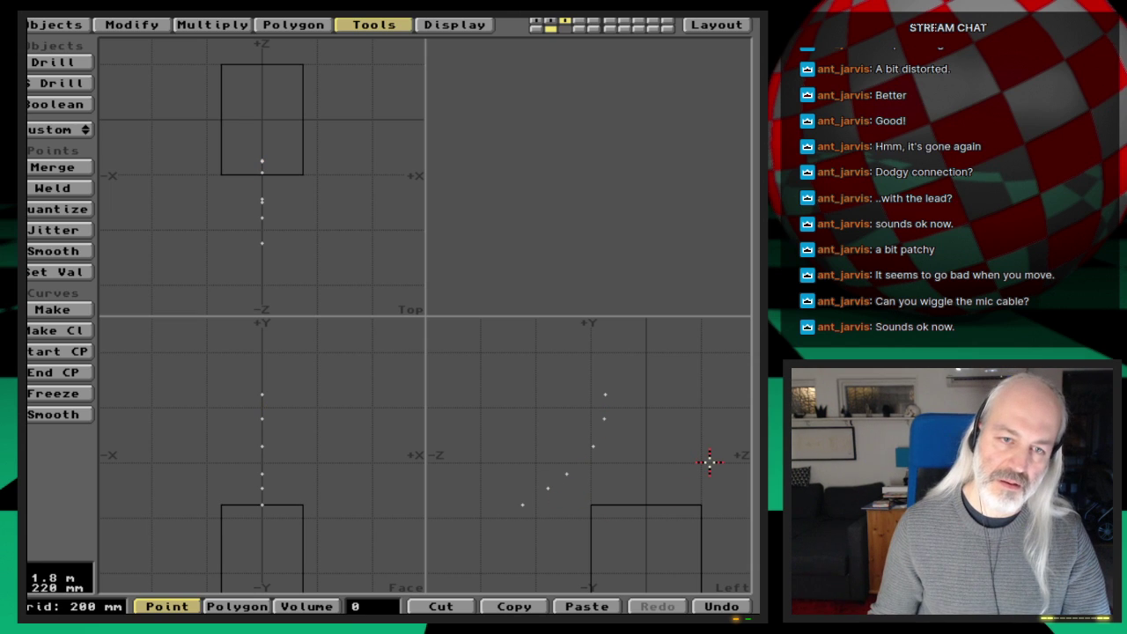
# Delete the curve point at about 1.68 m height and make a polygon from the eight remaining outline points in order
pyautogui.click(545, 489)
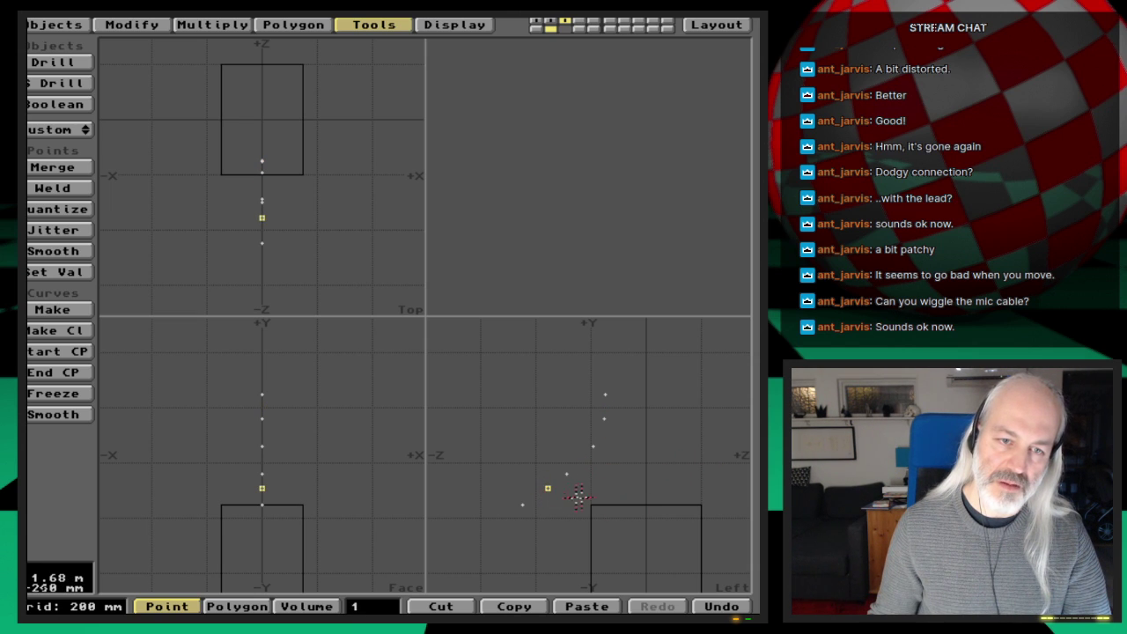
pyautogui.press('Delete')
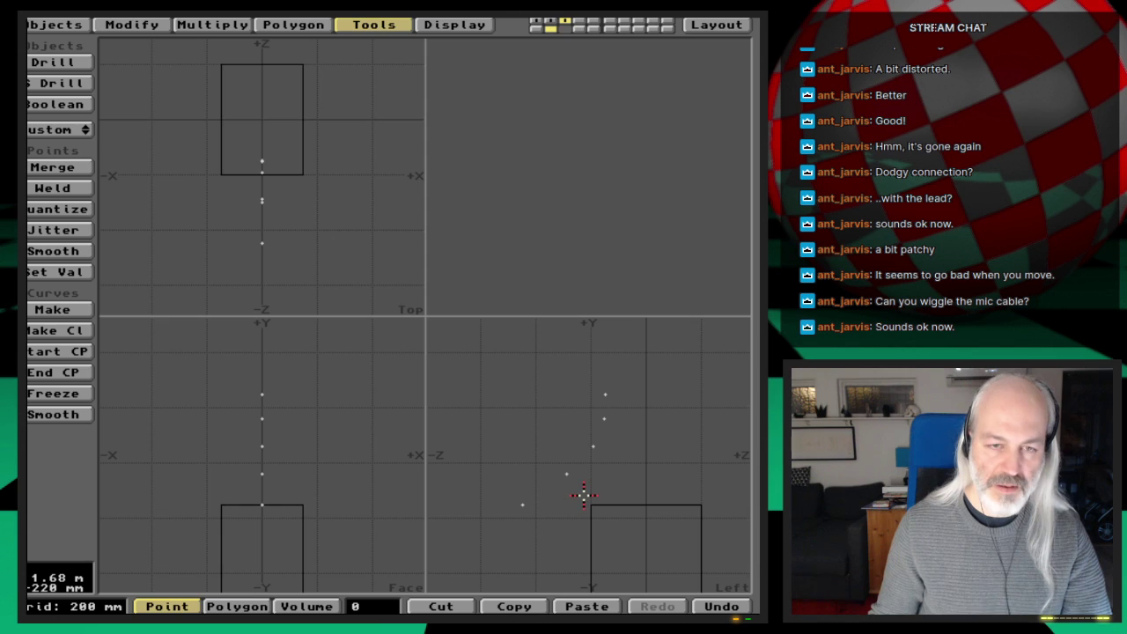
pyautogui.press(',')
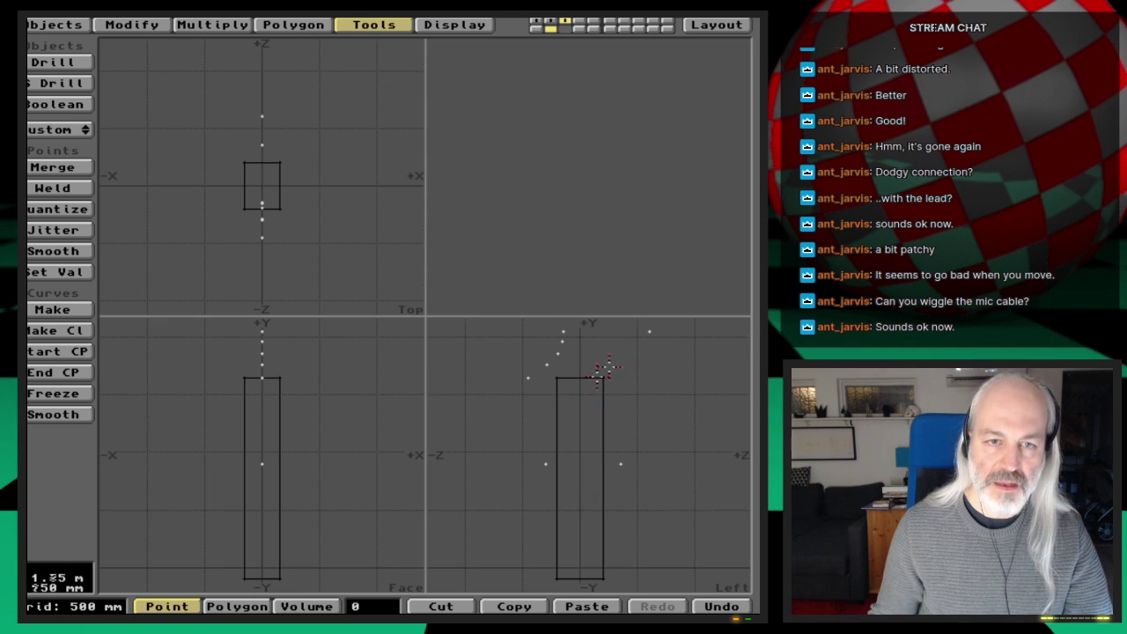
pyautogui.click(649, 331)
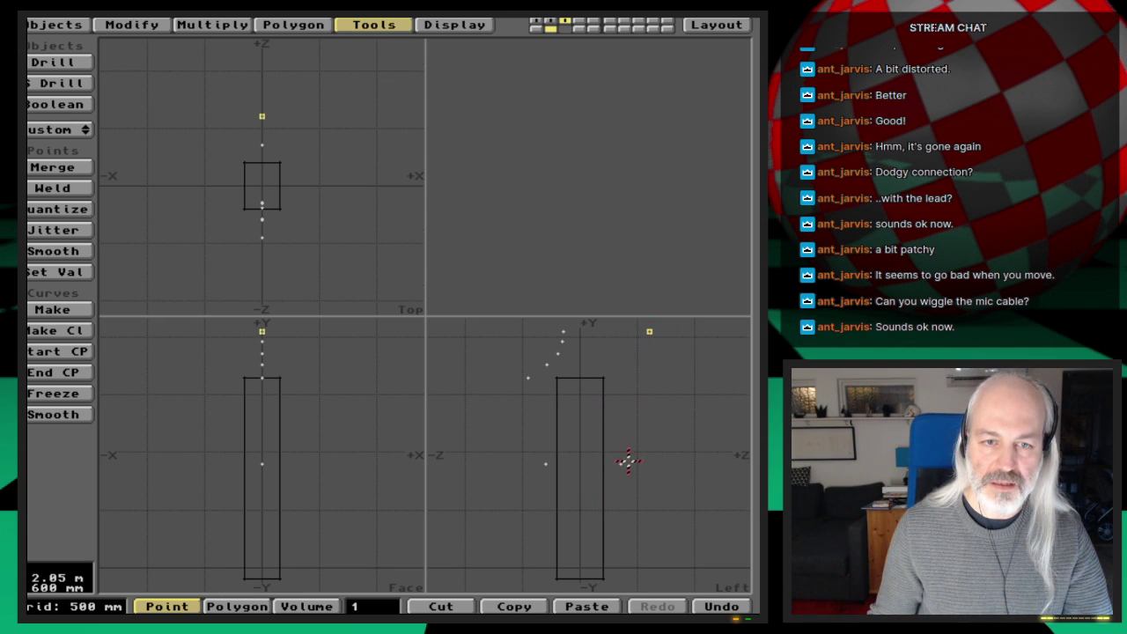
pyautogui.click(620, 464)
pyautogui.click(546, 464)
pyautogui.click(526, 378)
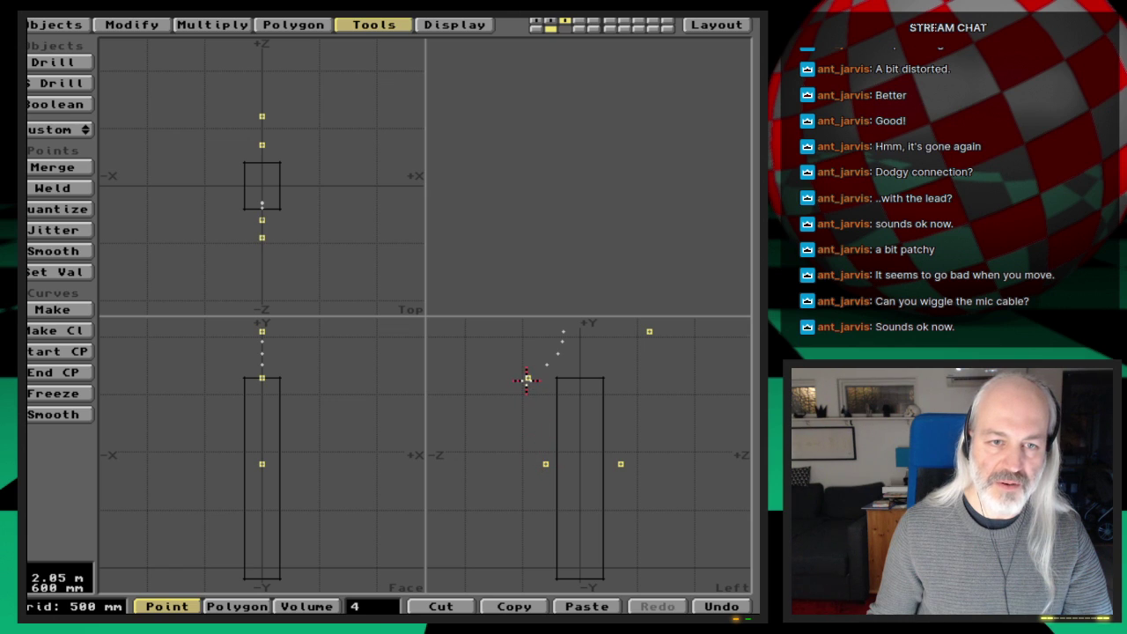
pyautogui.click(545, 365)
pyautogui.click(557, 353)
pyautogui.click(562, 342)
pyautogui.click(562, 331)
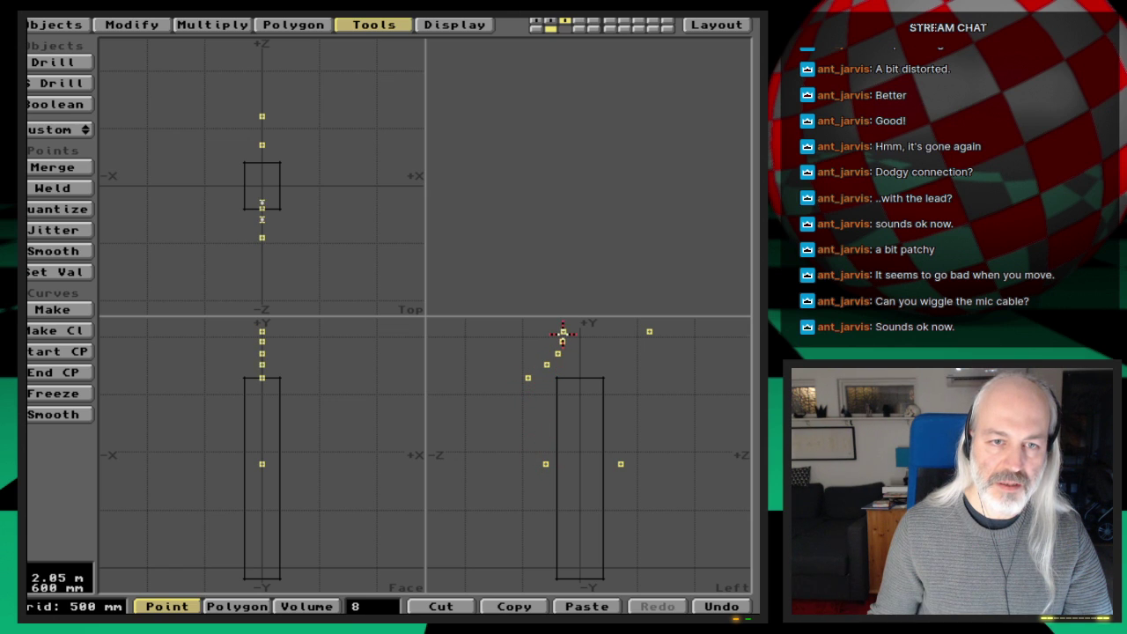
pyautogui.press('p')
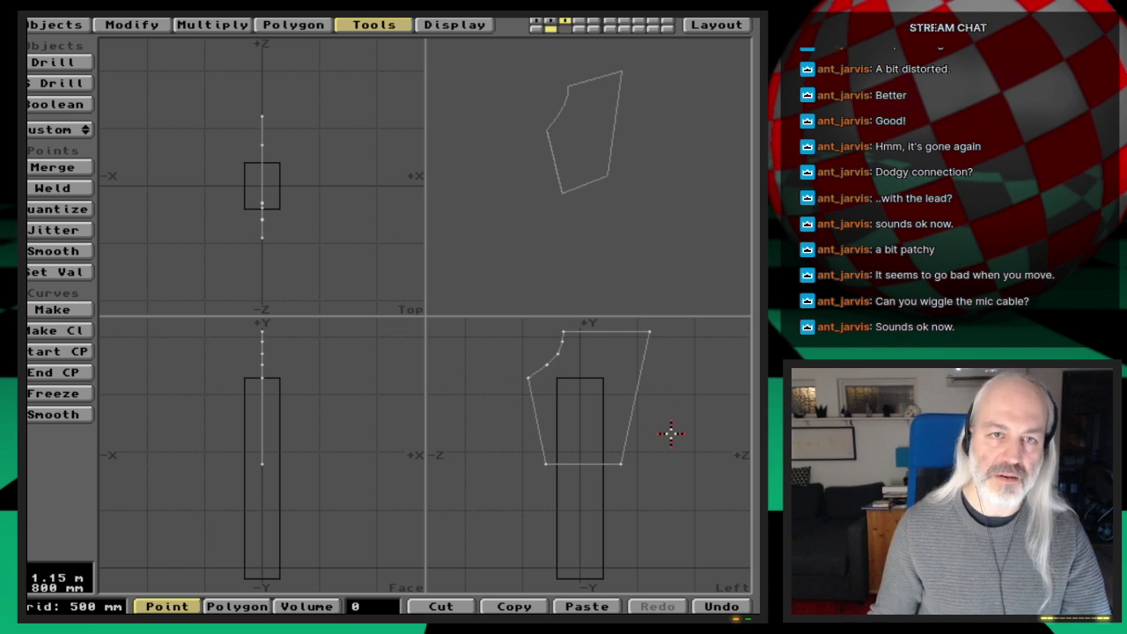
pyautogui.moveTo(635, 193)
pyautogui.mouseDown()
pyautogui.moveTo(599, 189)
pyautogui.moveTo(639, 194)
pyautogui.mouseUp()
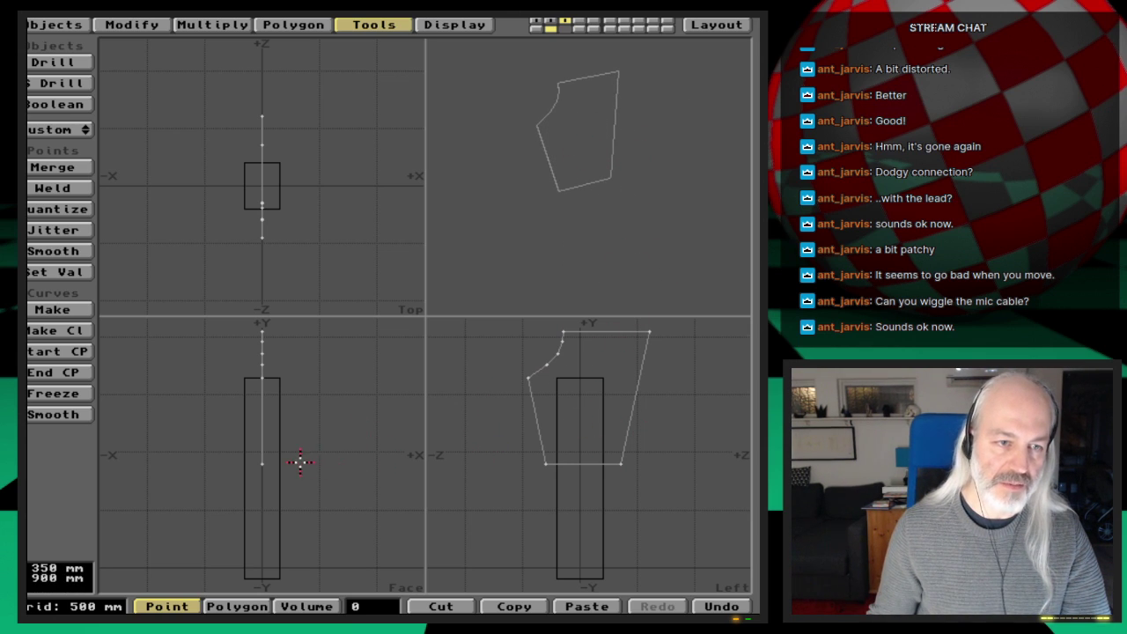
# Move the polygon 350 mm along +X, beside the existing leg box
pyautogui.press('t')
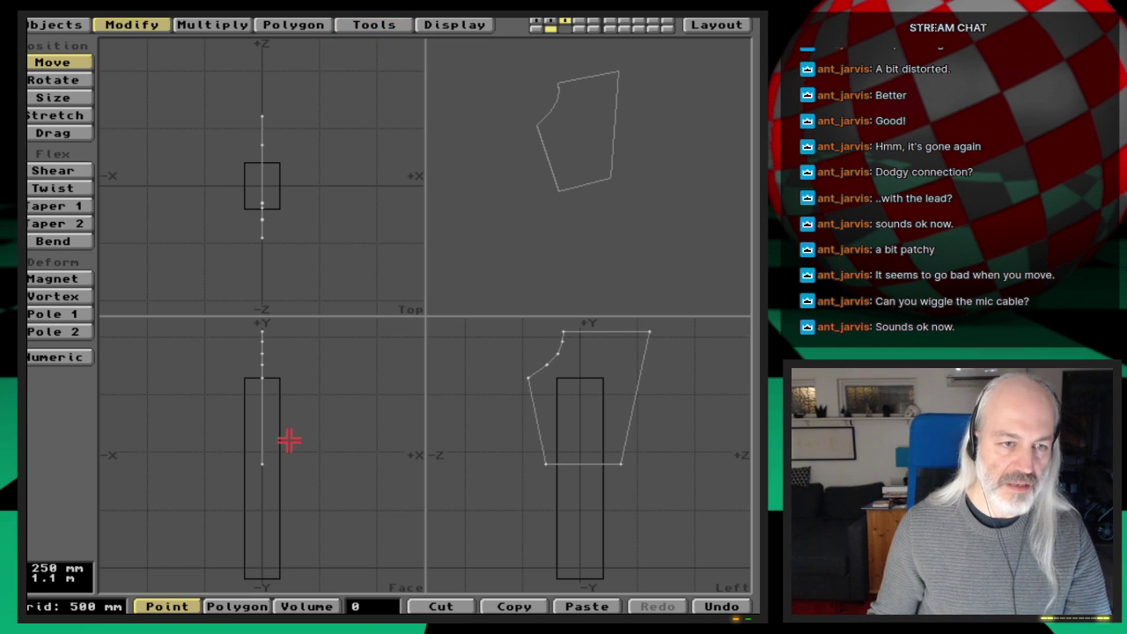
pyautogui.moveTo(289, 440); pyautogui.dragTo(312, 440)
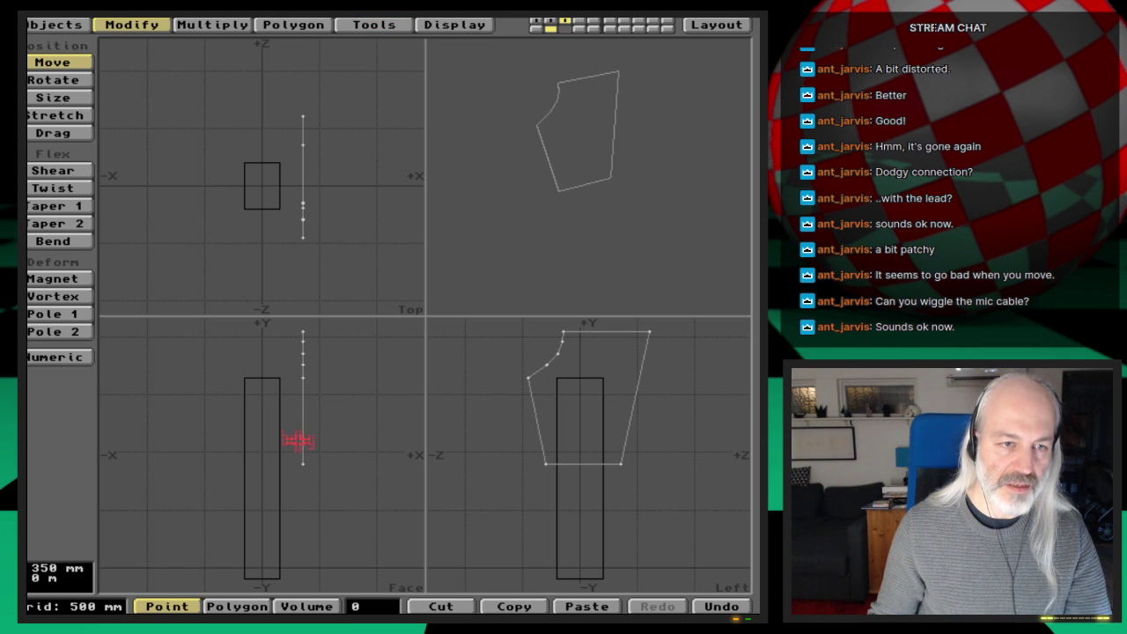
pyautogui.moveTo(298, 440); pyautogui.dragTo(300, 440)
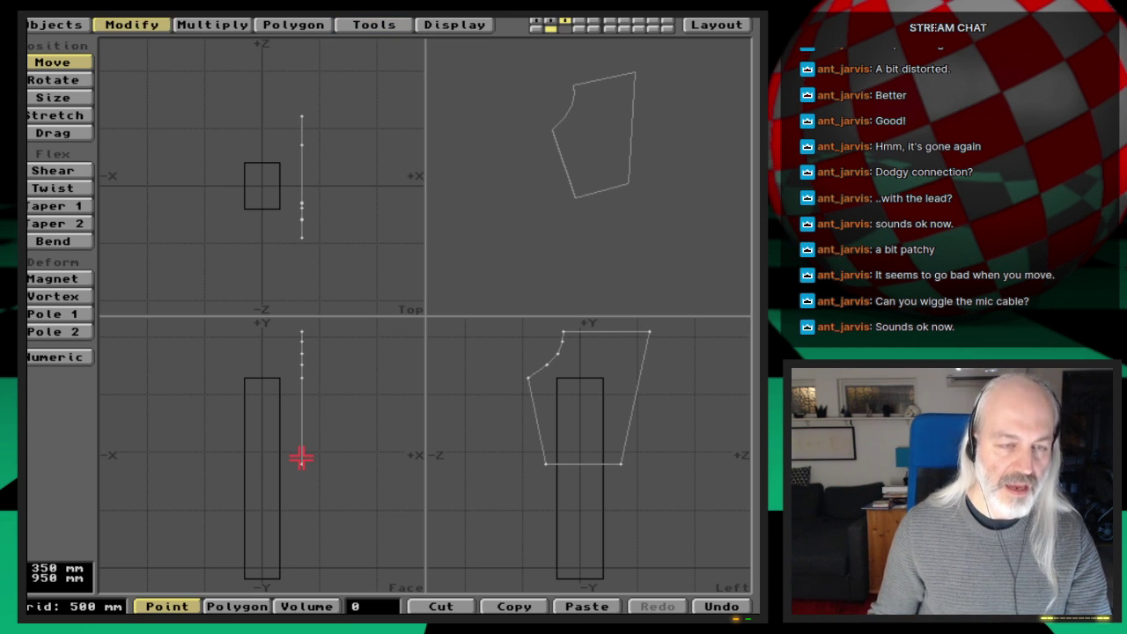
# Try tilting the polygon outward about its lower edge and extruding it along -X, and undo both operations
pyautogui.press('y')
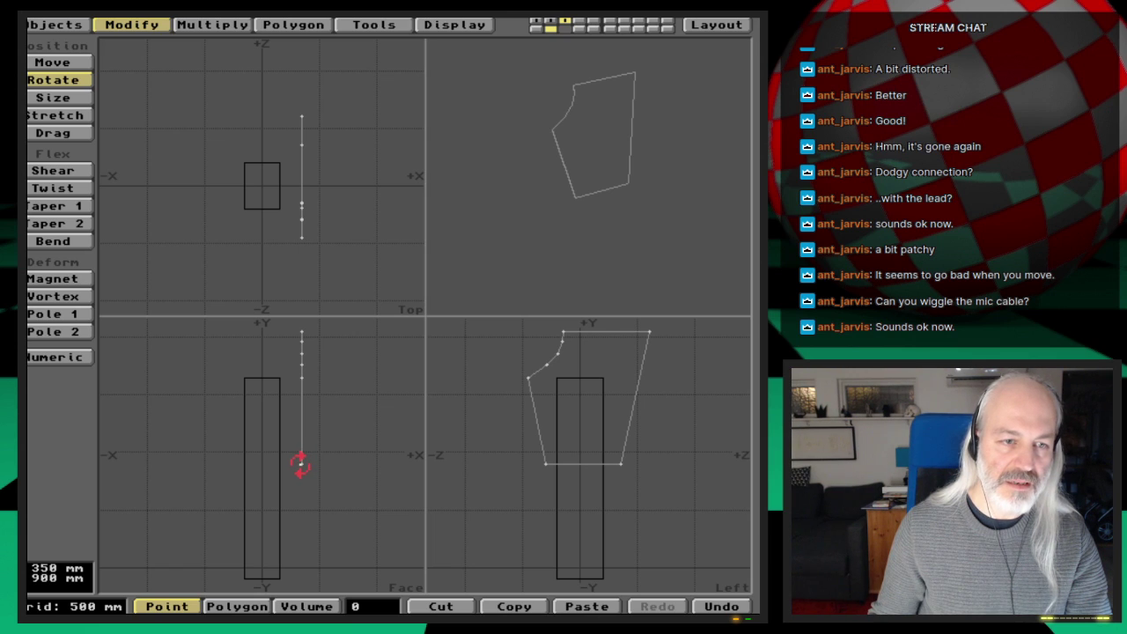
pyautogui.moveTo(301, 463)
pyautogui.mouseDown()
pyautogui.moveTo(315, 463)
pyautogui.moveTo(302, 461)
pyautogui.mouseUp()
pyautogui.press('space')
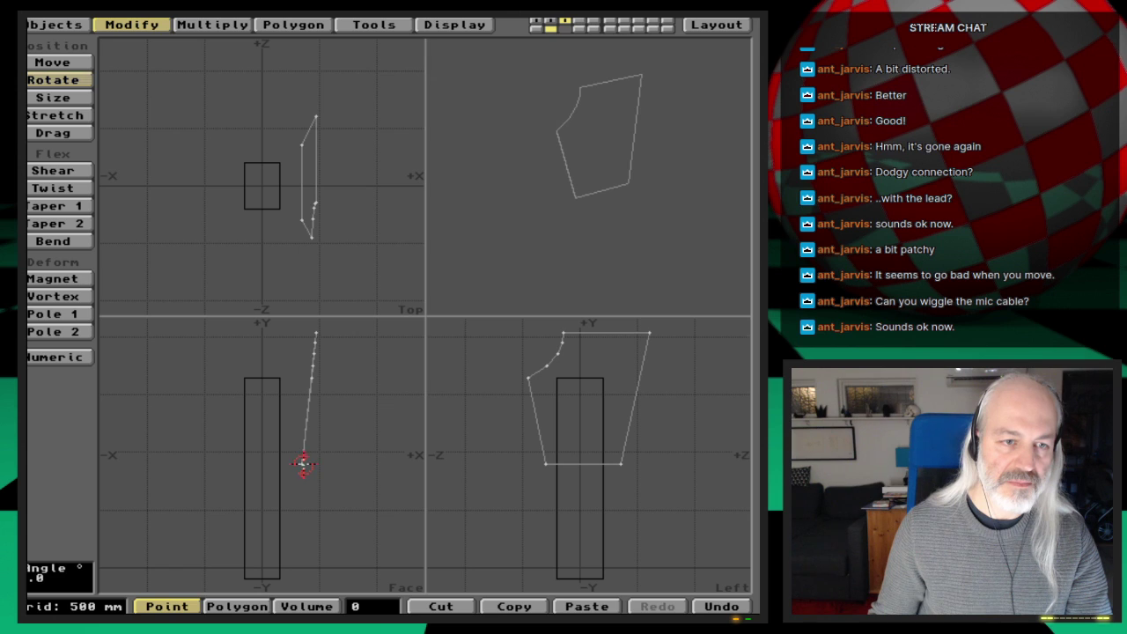
pyautogui.click(236, 25)
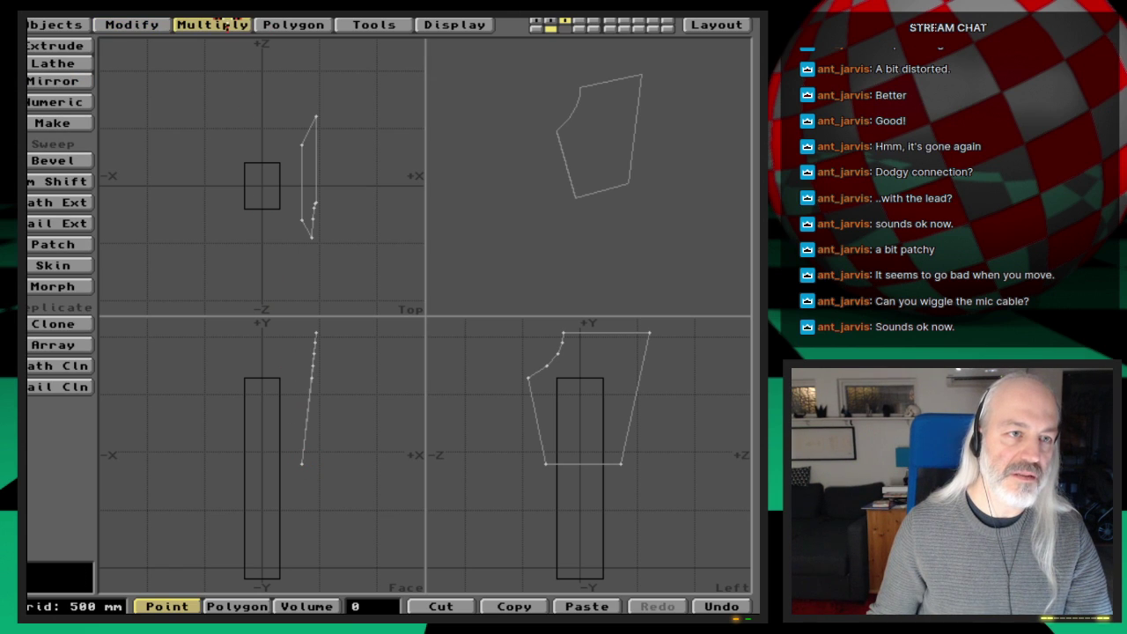
pyautogui.click(90, 45)
pyautogui.click(595, 410)
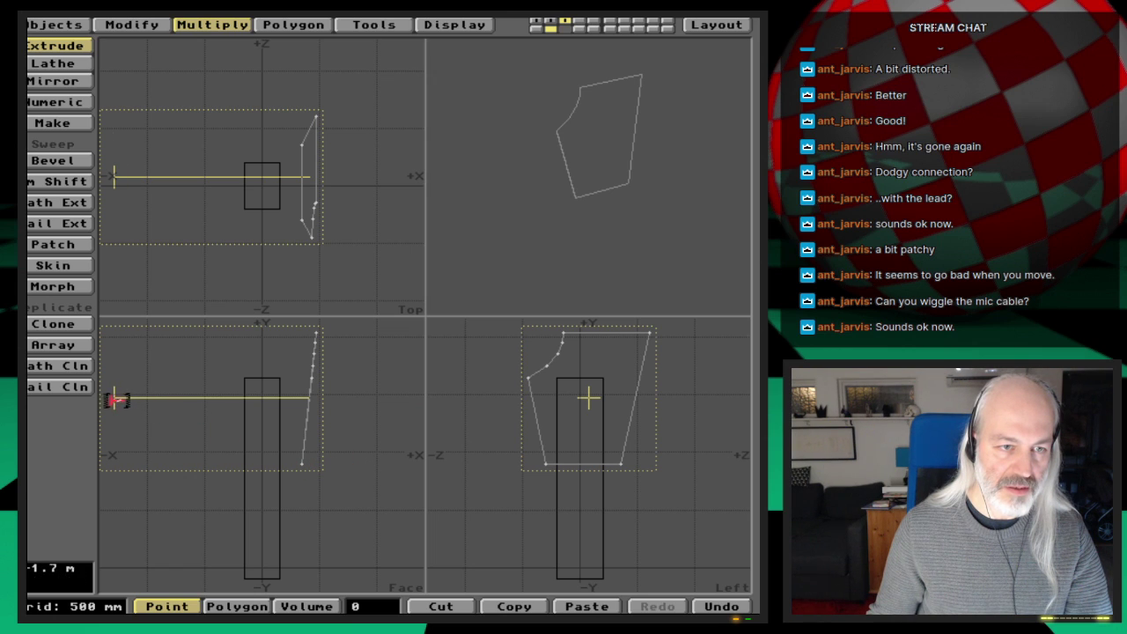
pyautogui.moveTo(115, 400); pyautogui.dragTo(226, 400)
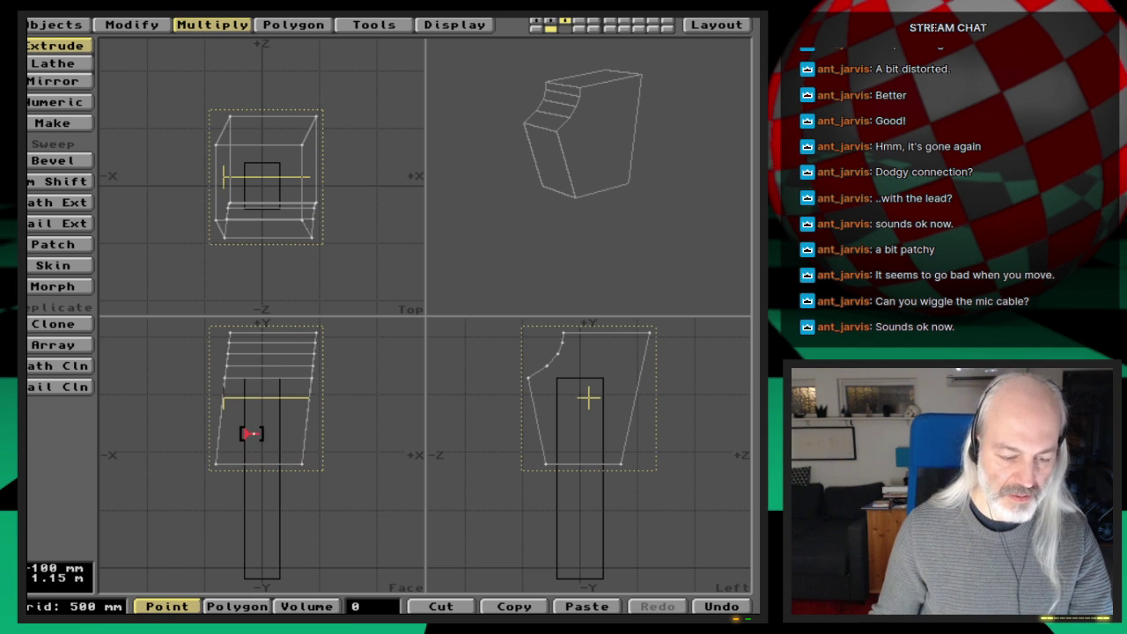
pyautogui.press('u')
pyautogui.press('space')
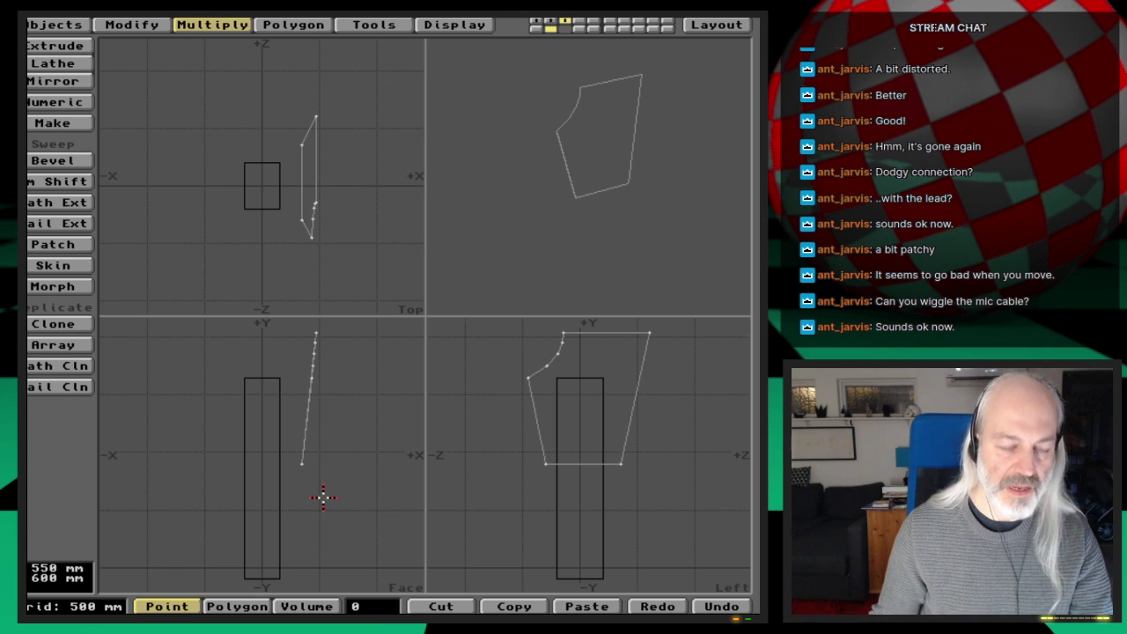
pyautogui.press('u')
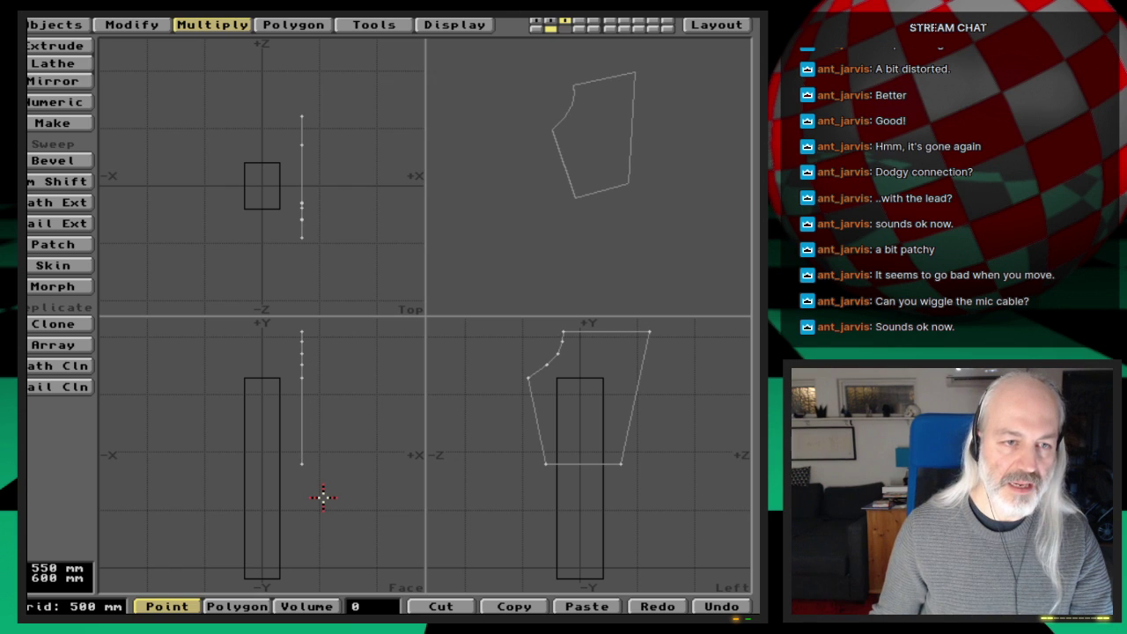
# Extrude the upright polygon along -X past the other side of the leg box to form a solid block
pyautogui.click(80, 46)
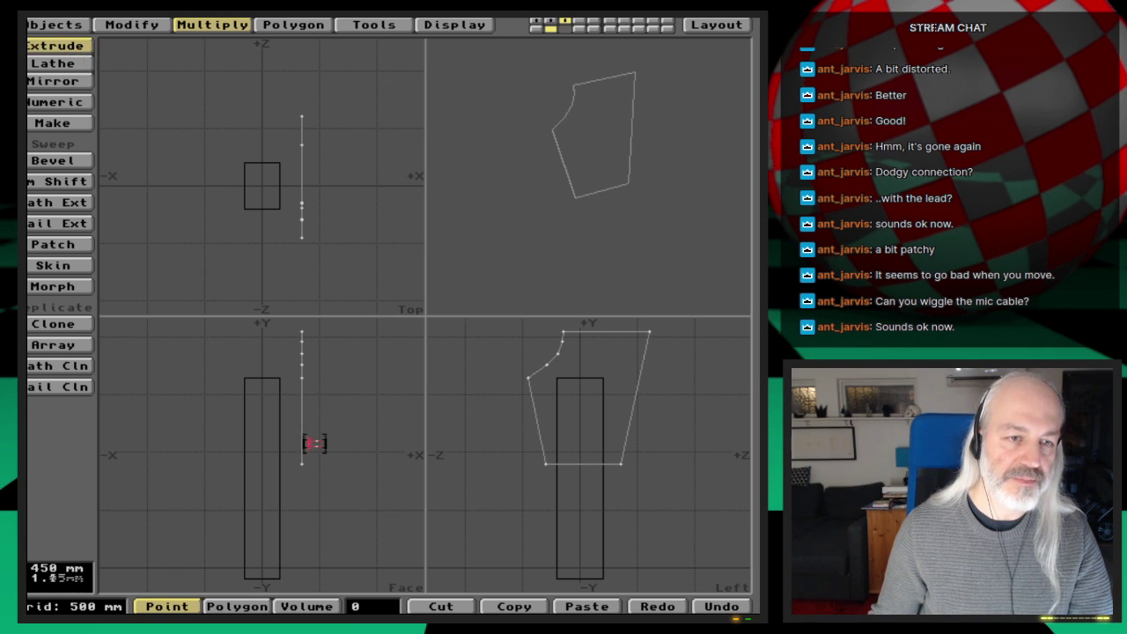
pyautogui.click(558, 427)
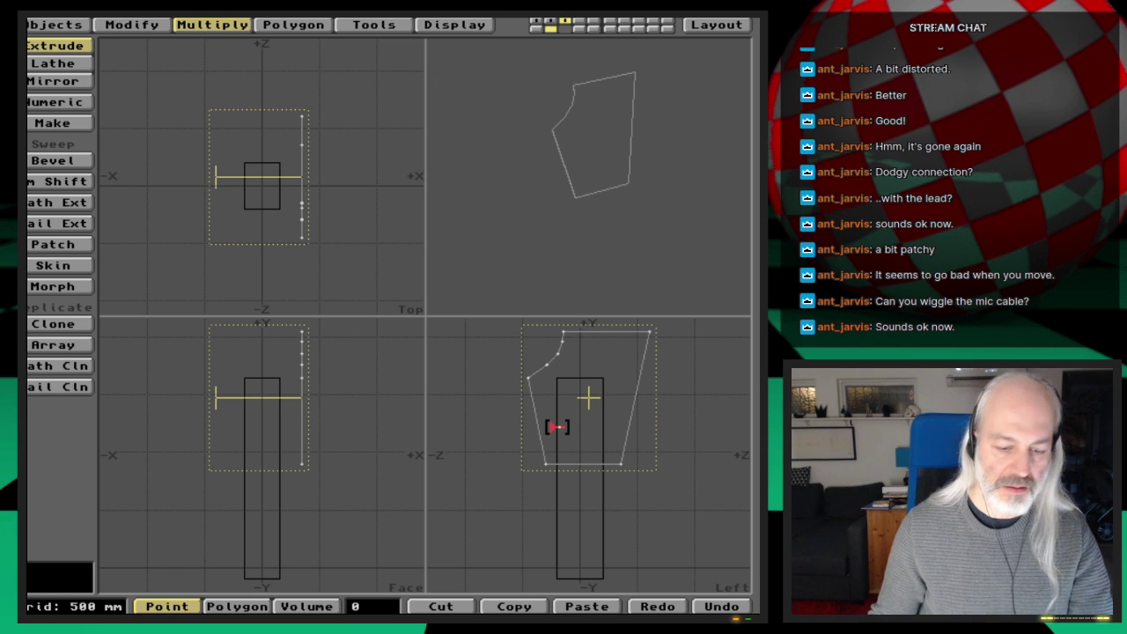
pyautogui.press('Up')
pyautogui.press('Return')
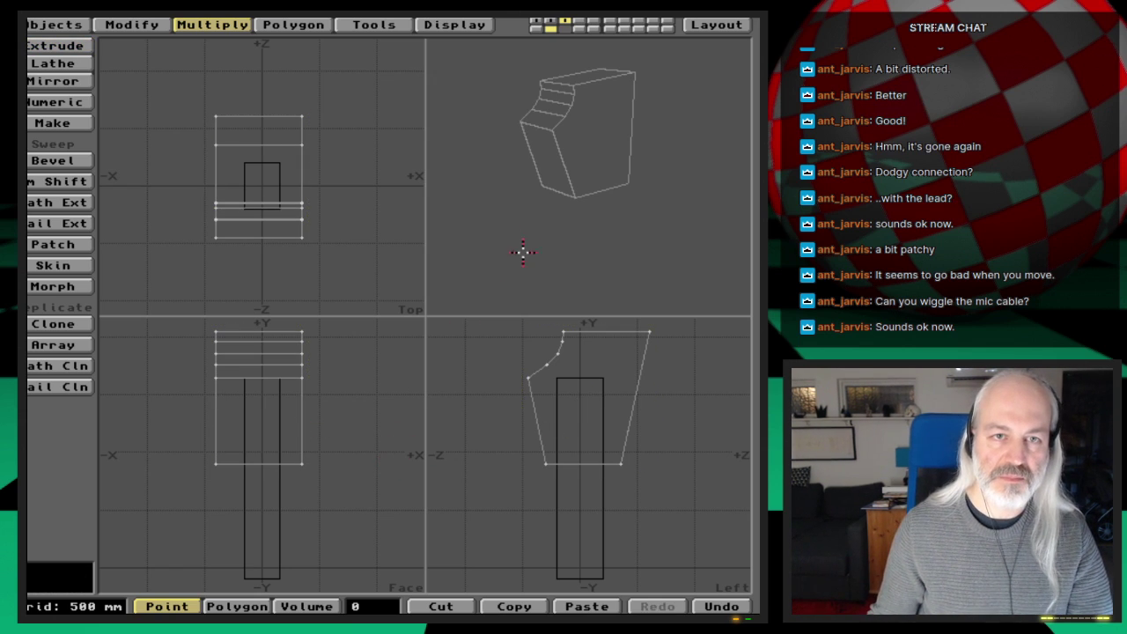
pyautogui.moveTo(521, 251); pyautogui.dragTo(603, 171)
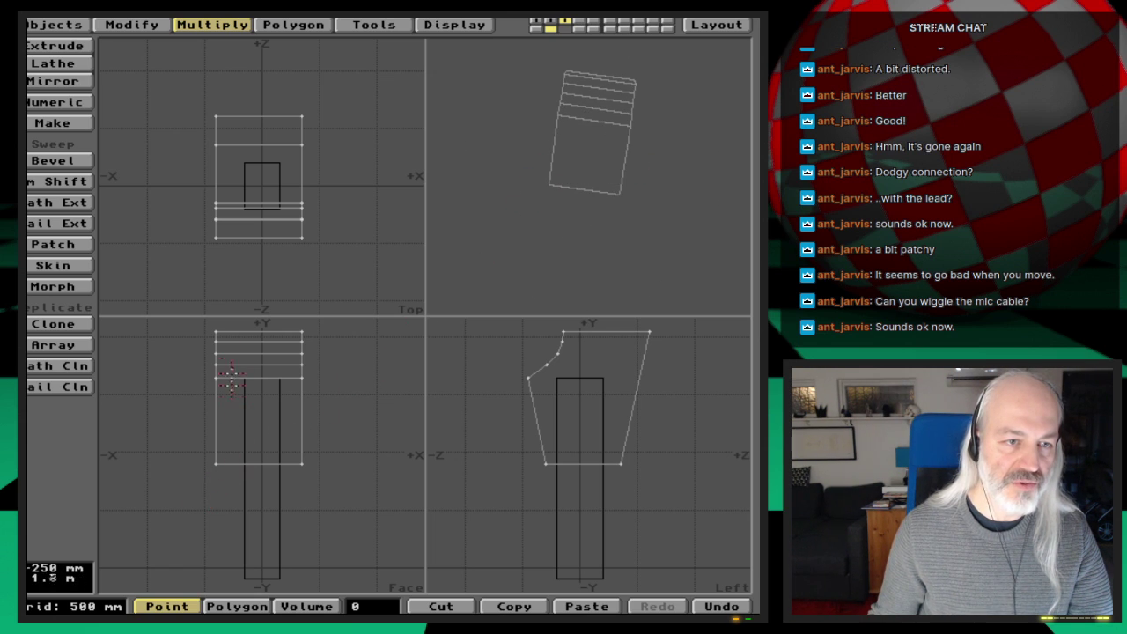
# Select the eight points on the block's -X side for the Shear tool
pyautogui.moveTo(216, 332); pyautogui.dragTo(218, 388)
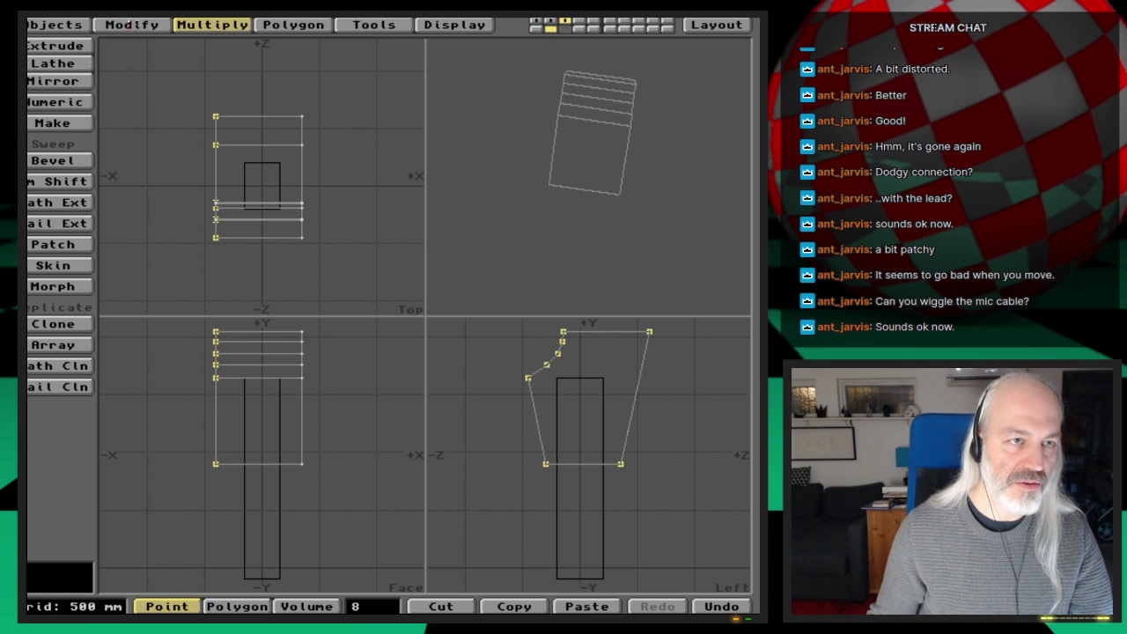
pyautogui.click(141, 25)
pyautogui.click(84, 171)
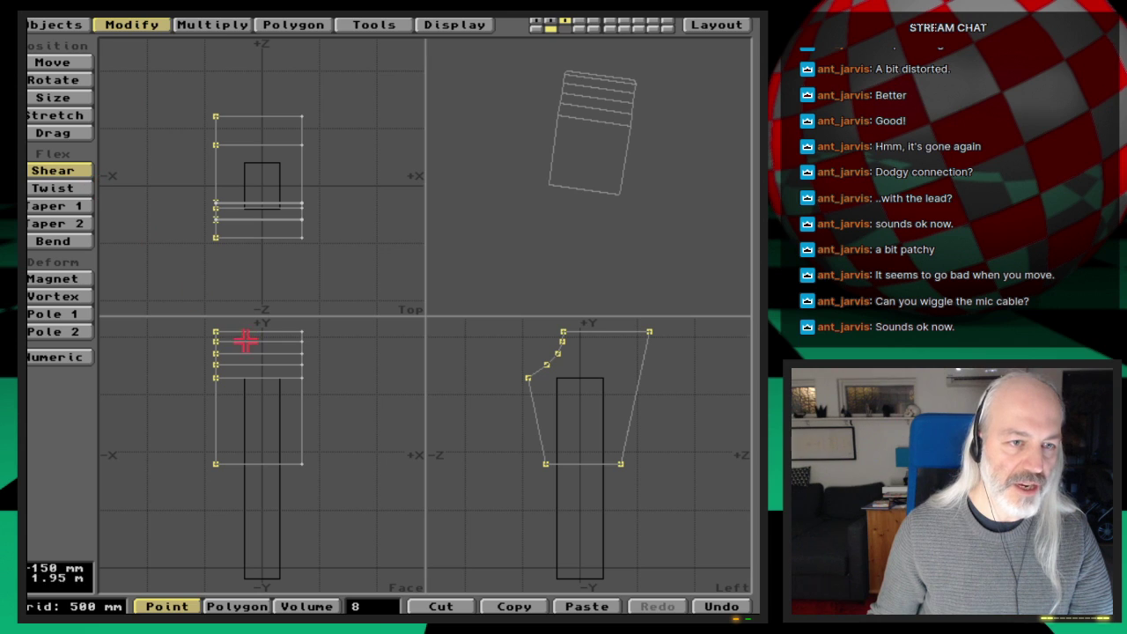
# Try shearing the selected points by hand until their upper end leans outward 100 mm along -X
pyautogui.moveTo(216, 332); pyautogui.dragTo(233, 338)
pyautogui.press('u')
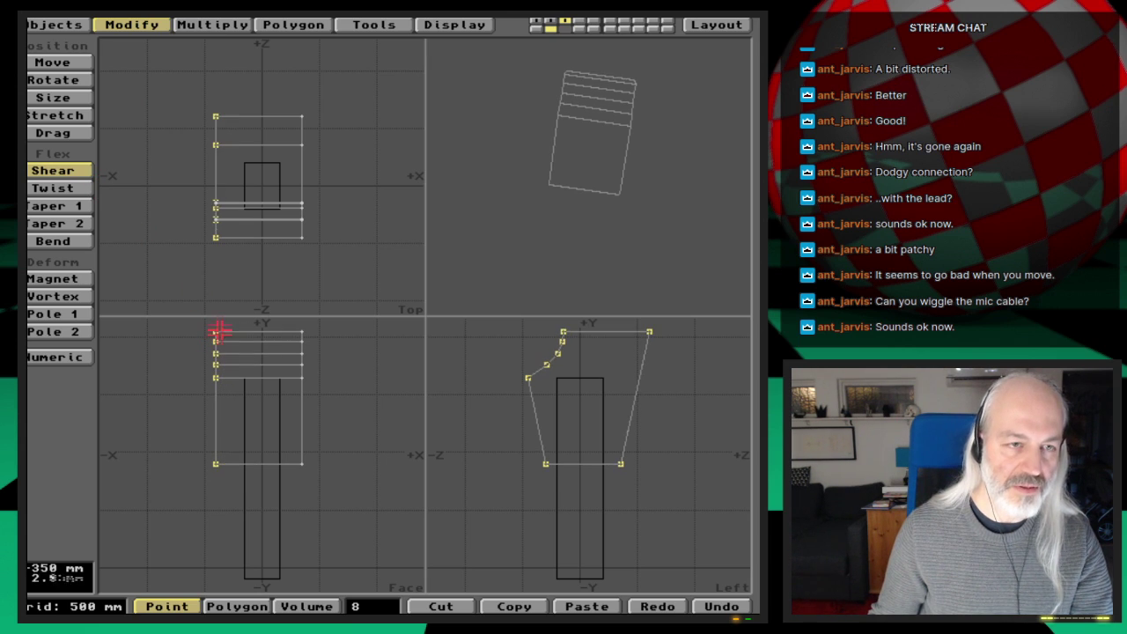
pyautogui.moveTo(215, 175); pyautogui.dragTo(222, 181)
pyautogui.press('u')
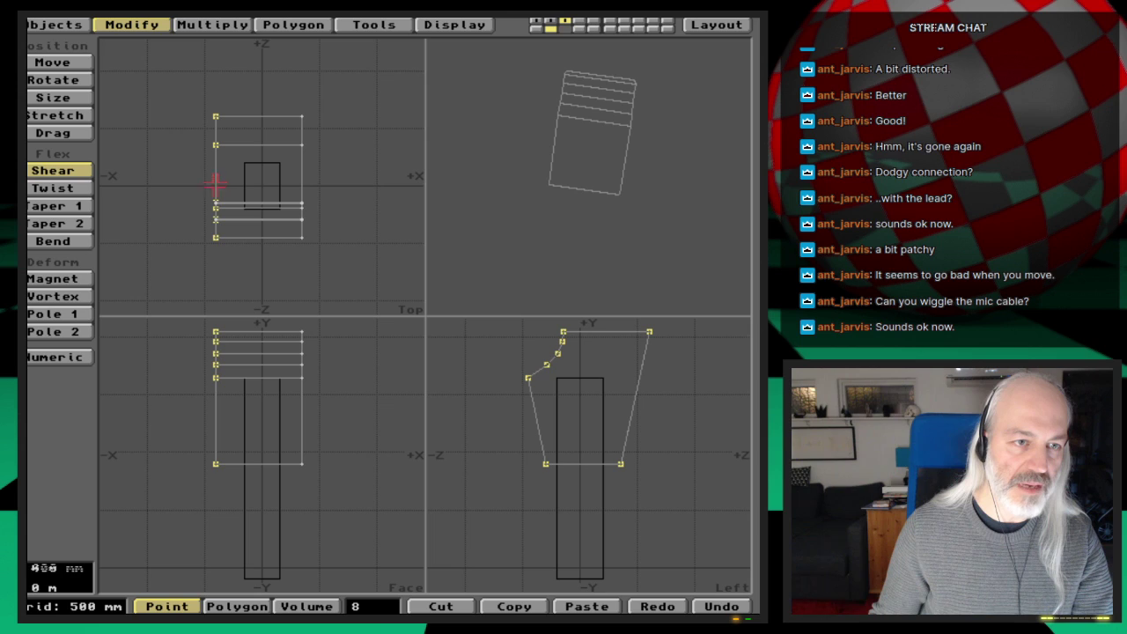
pyautogui.moveTo(216, 183); pyautogui.dragTo(204, 182)
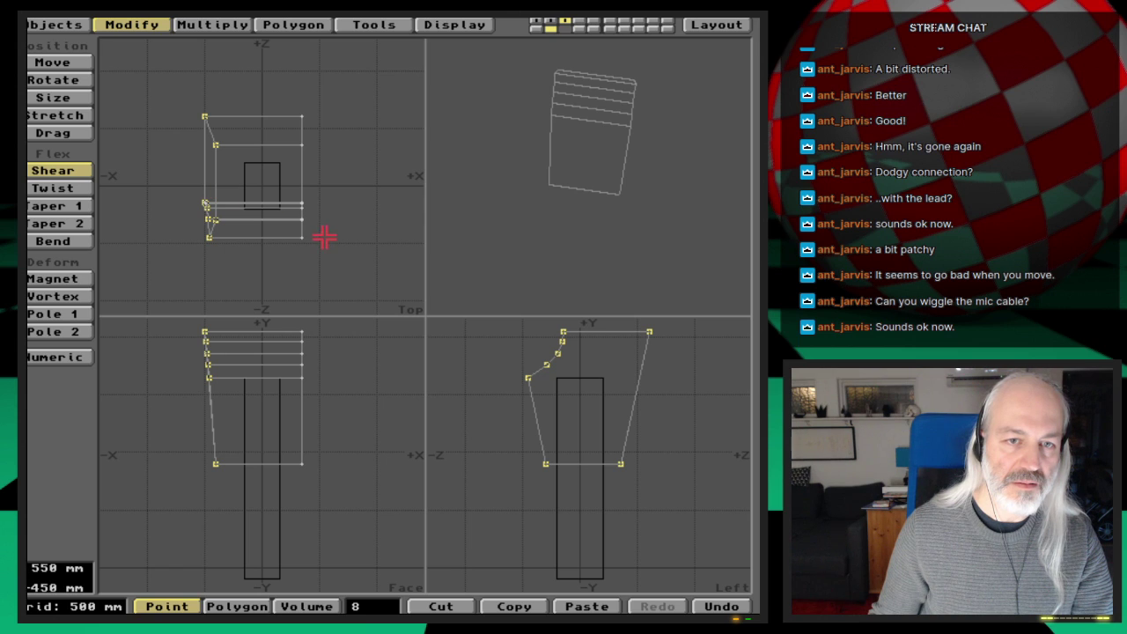
# Invert the point selection and shear the +X side outward by 100 mm at its upper end
pyautogui.press('space')
pyautogui.hotkey('shift', "'")
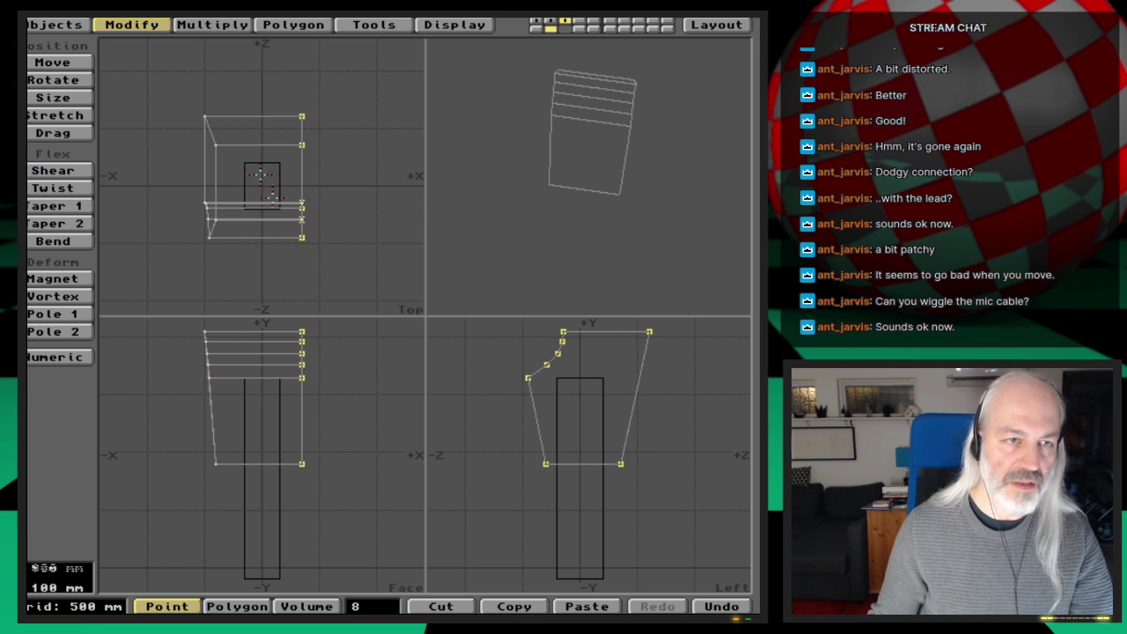
pyautogui.click(64, 169)
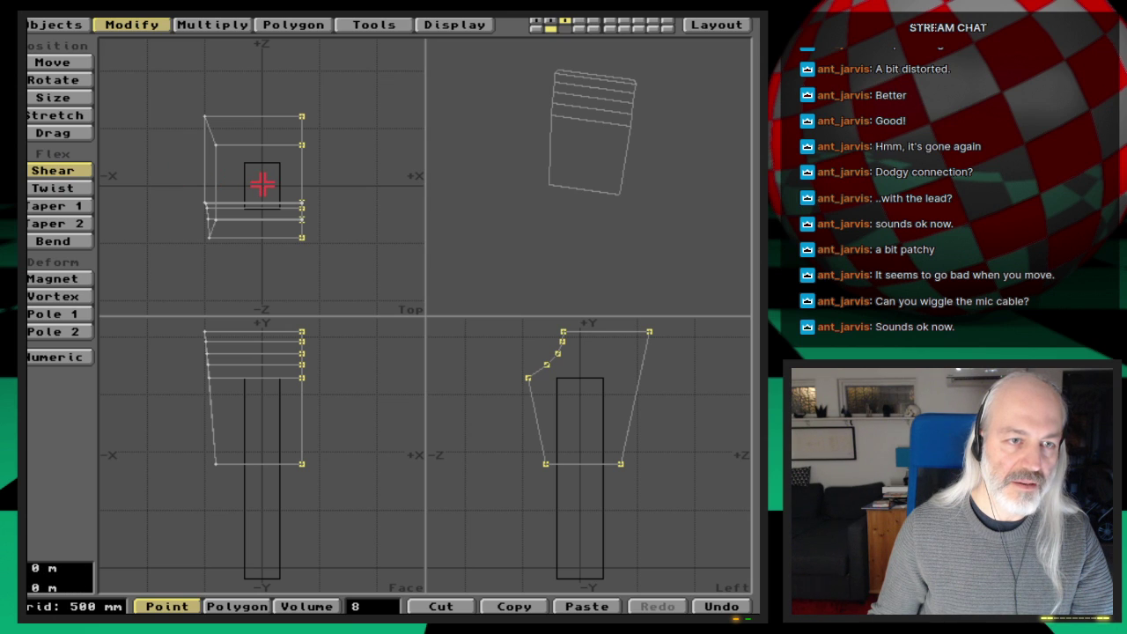
pyautogui.moveTo(262, 186); pyautogui.dragTo(265, 184)
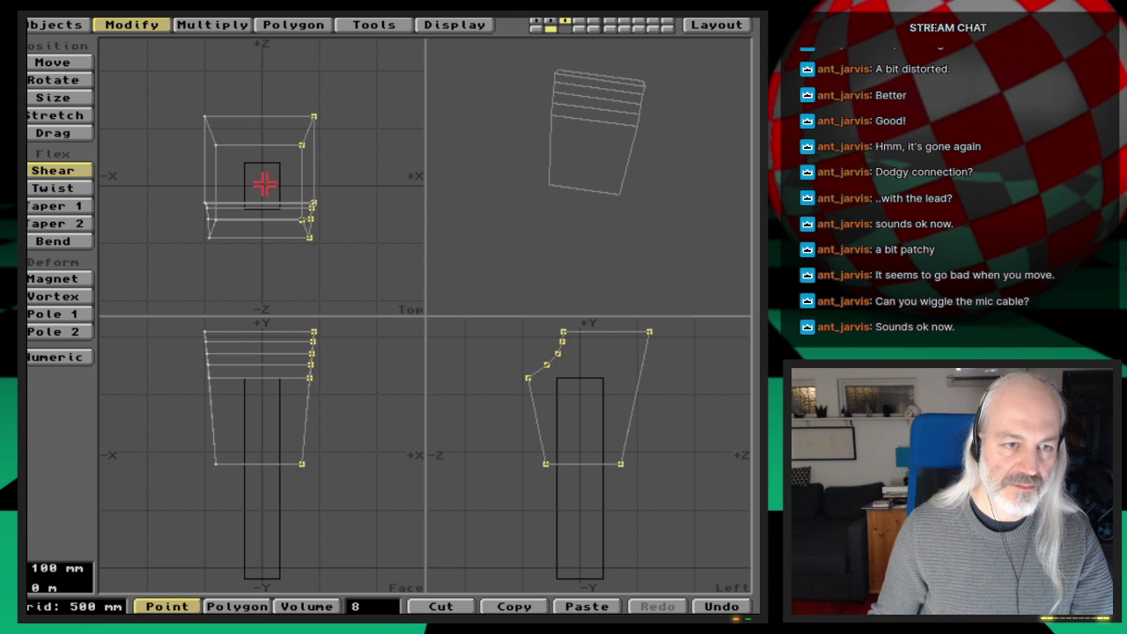
pyautogui.press('space')
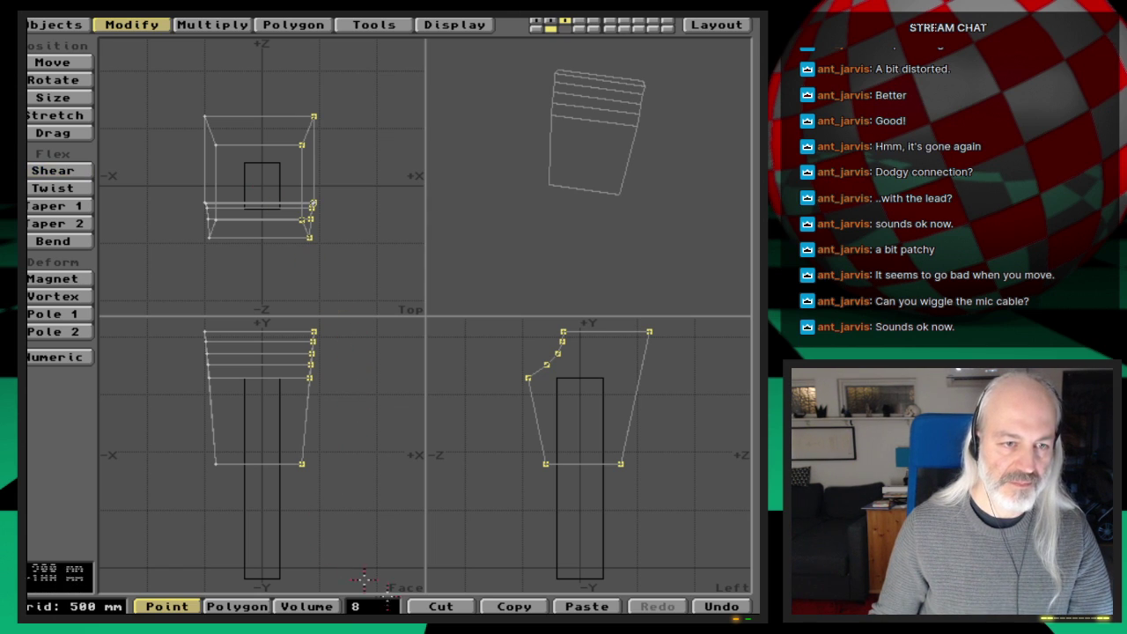
# Select only the two lower points on the +X side, and undo the shears of both sides
pyautogui.click(392, 606)
pyautogui.click(302, 465)
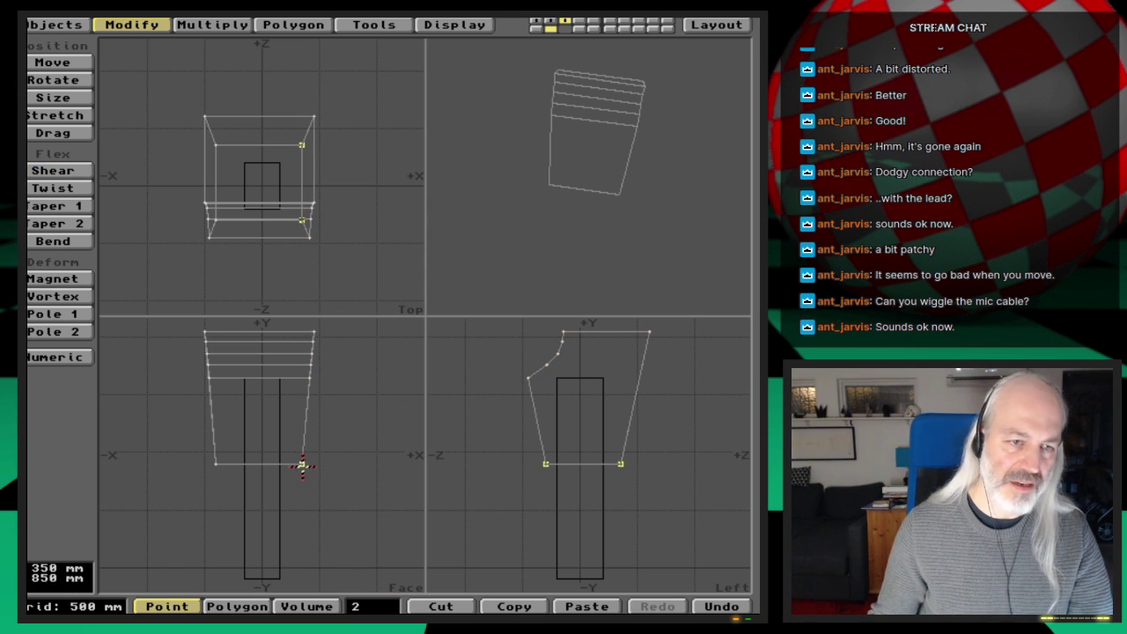
pyautogui.press('u')
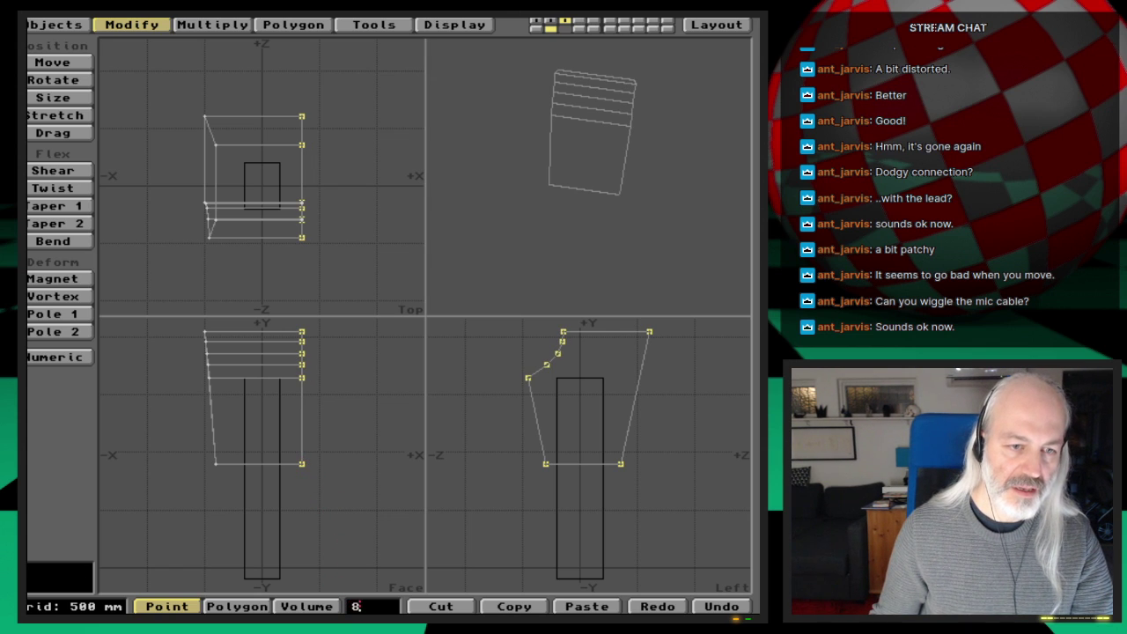
pyautogui.press('/')
pyautogui.press('u')
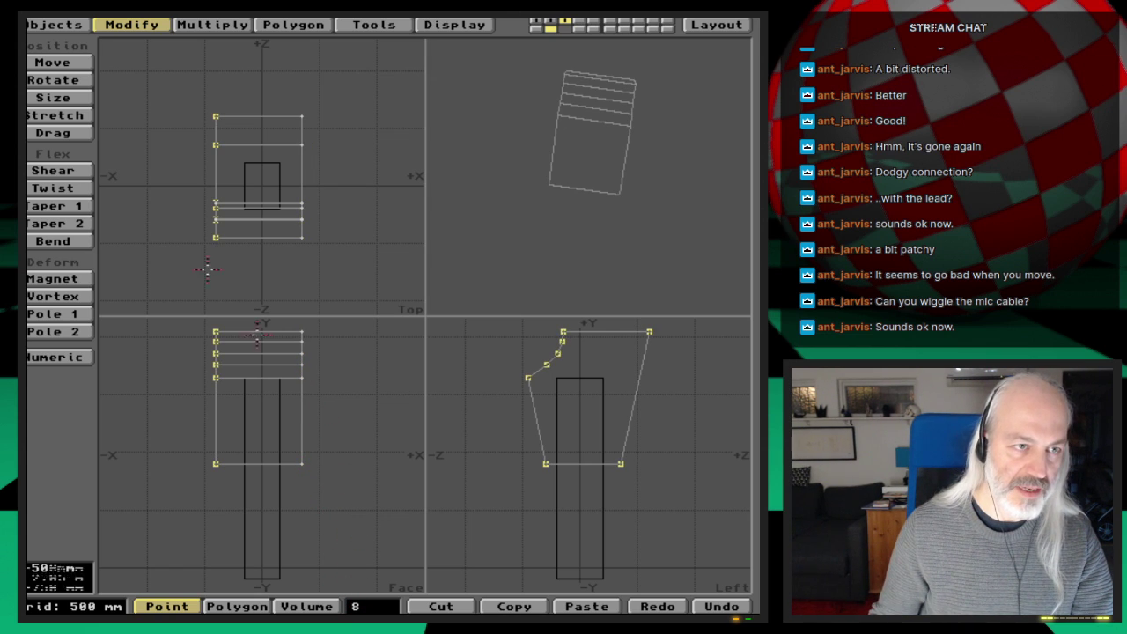
# Try shearing the selected -X side points by a 100 mm X offset along the Y axis, and undo the shear
pyautogui.click(73, 172)
pyautogui.press('n')
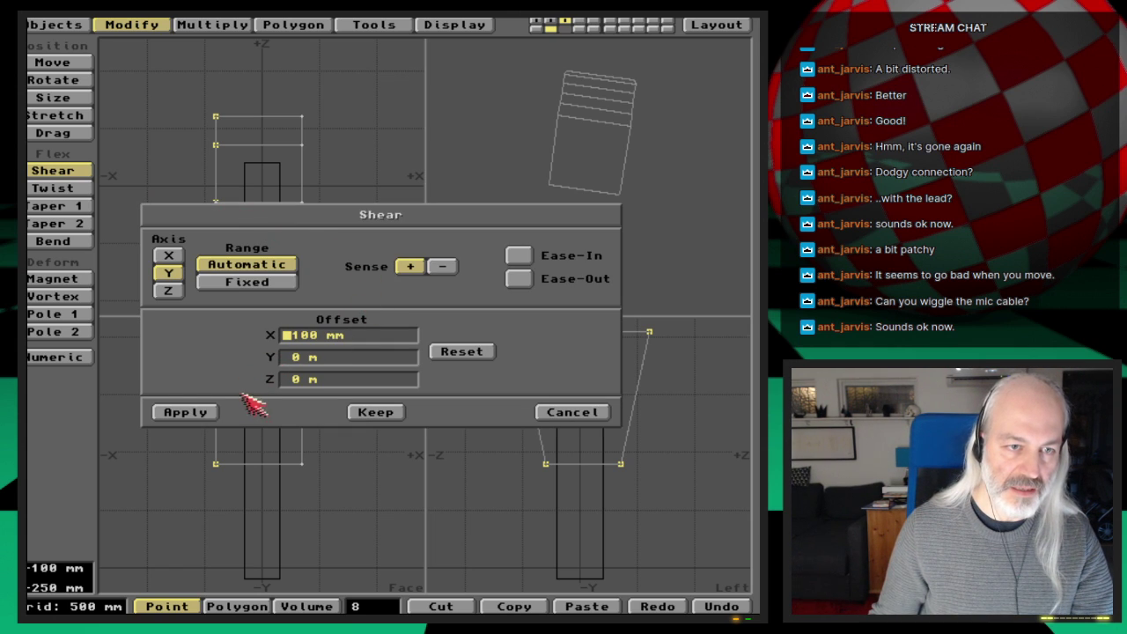
pyautogui.click(186, 412)
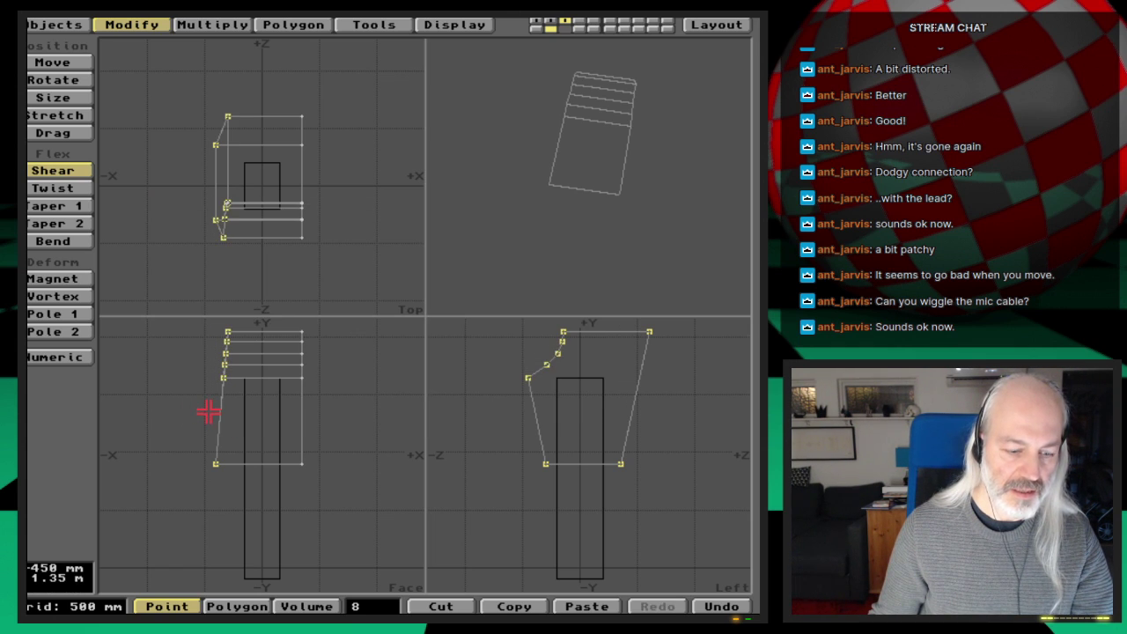
pyautogui.press('u')
# Shear the -X side points along the Y axis with an X offset of -100 mm
pyautogui.press('n')
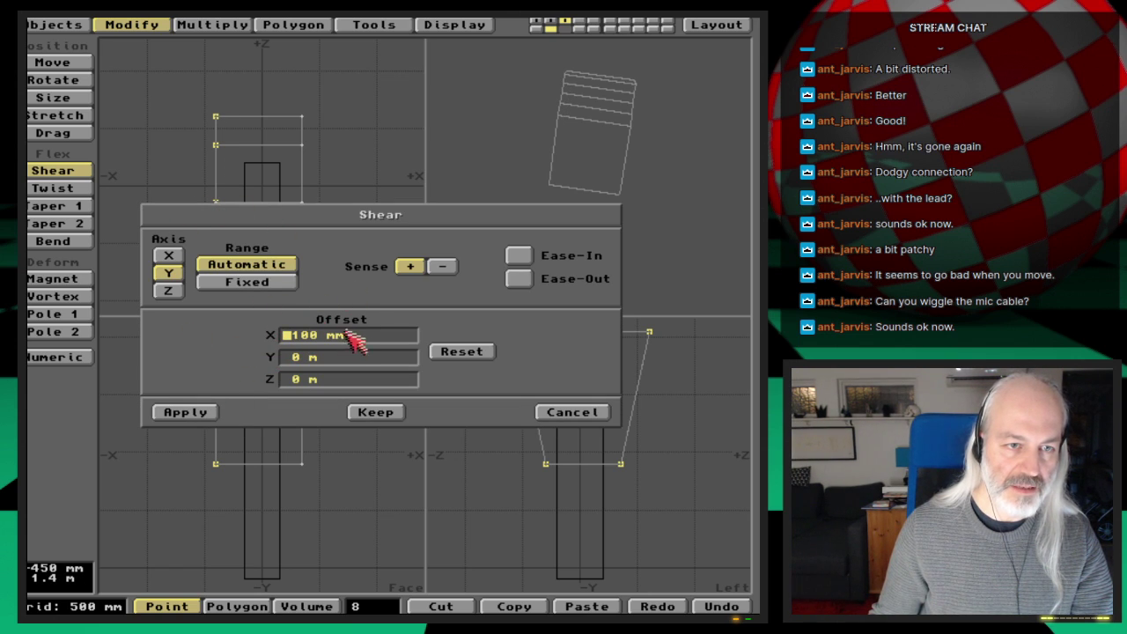
pyautogui.write('-')
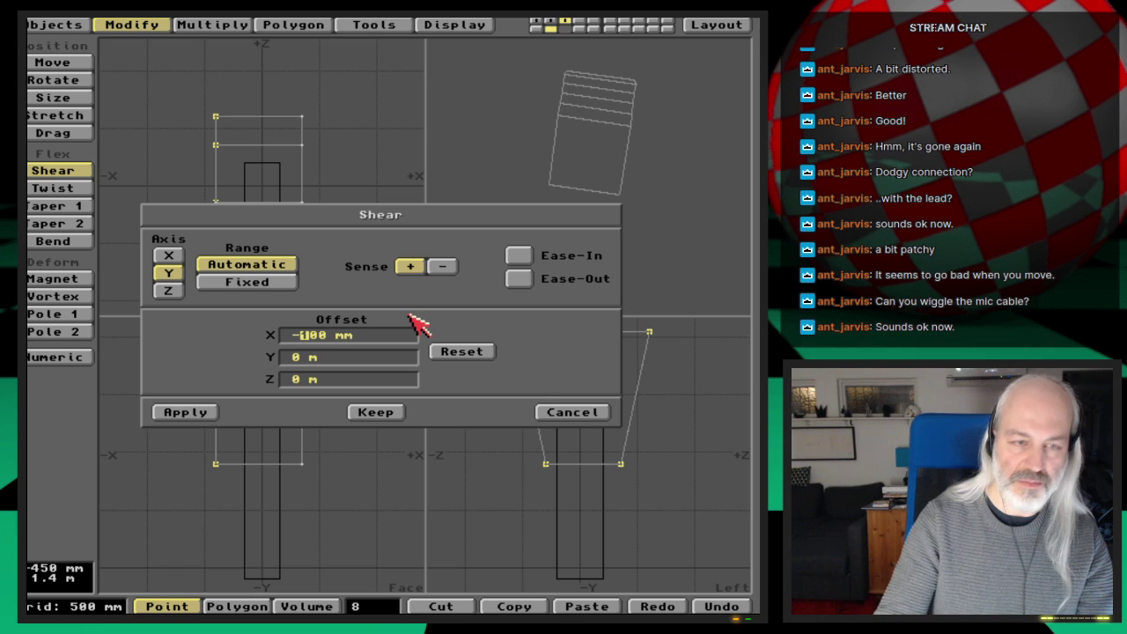
pyautogui.press('Return')
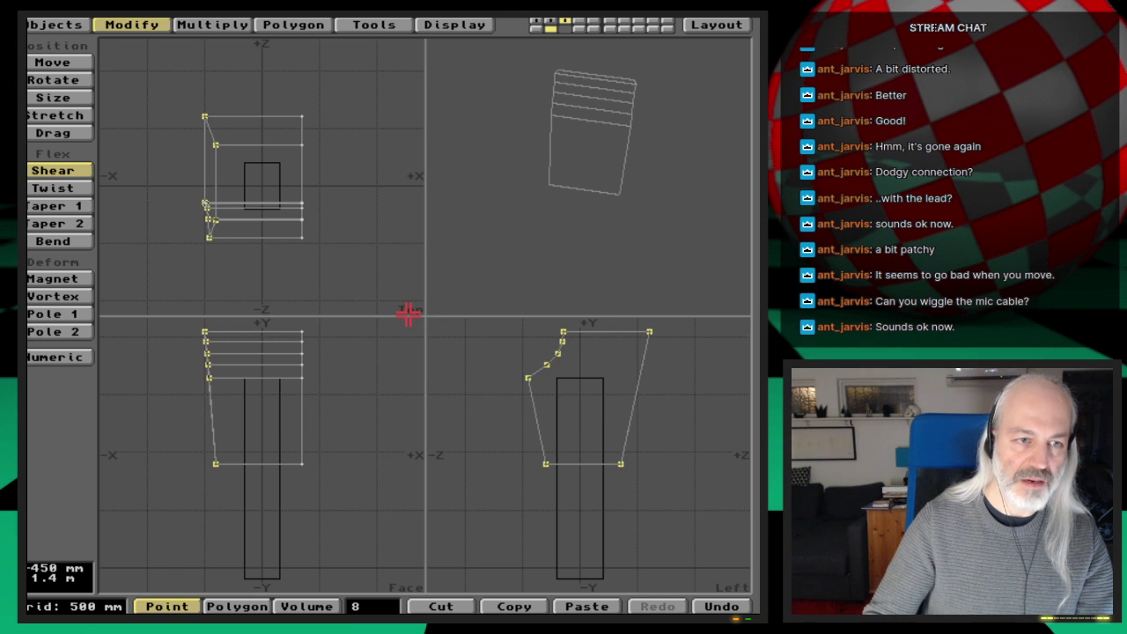
pyautogui.press('space')
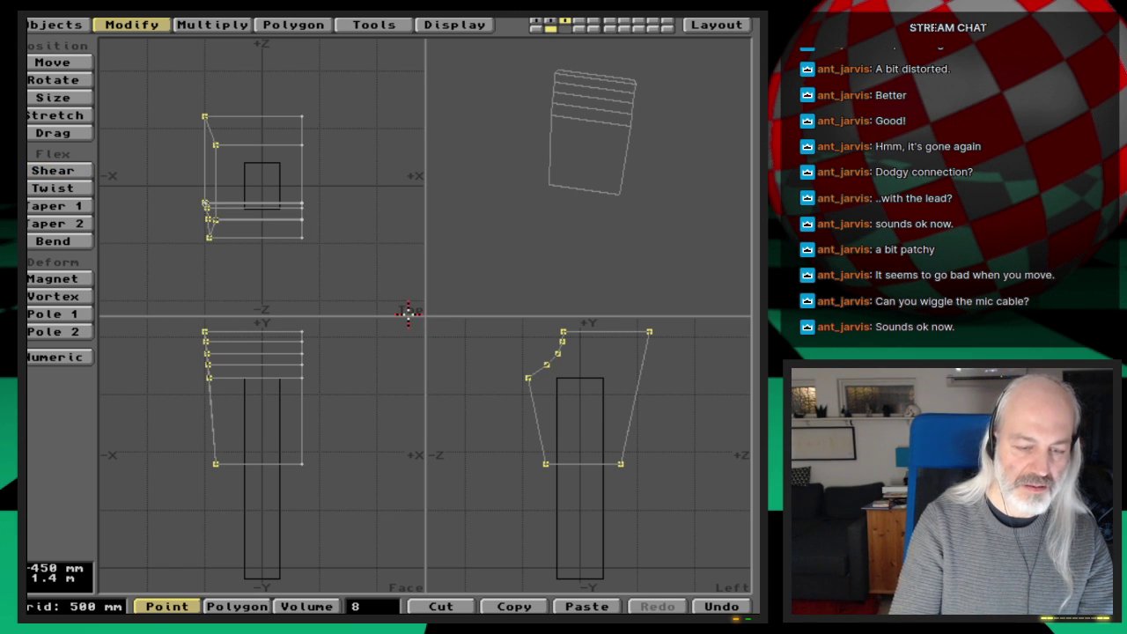
# Invert the point selection, shear the +X side along Y with an X offset of 100 mm, and clear the selection
pyautogui.hotkey('shift', "'")
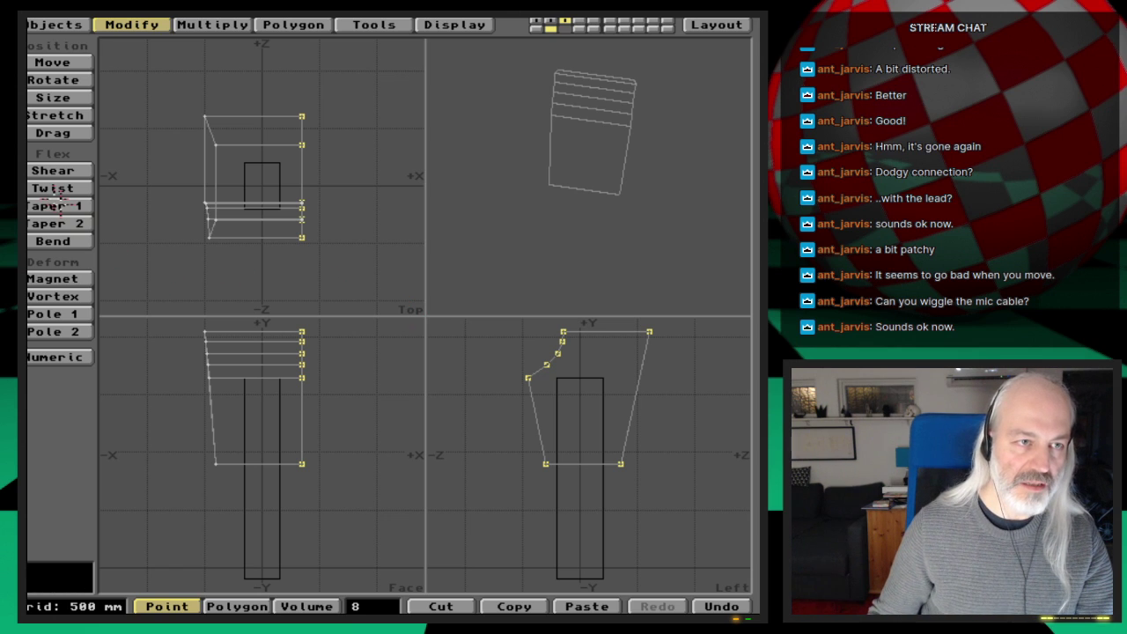
pyautogui.click(71, 170)
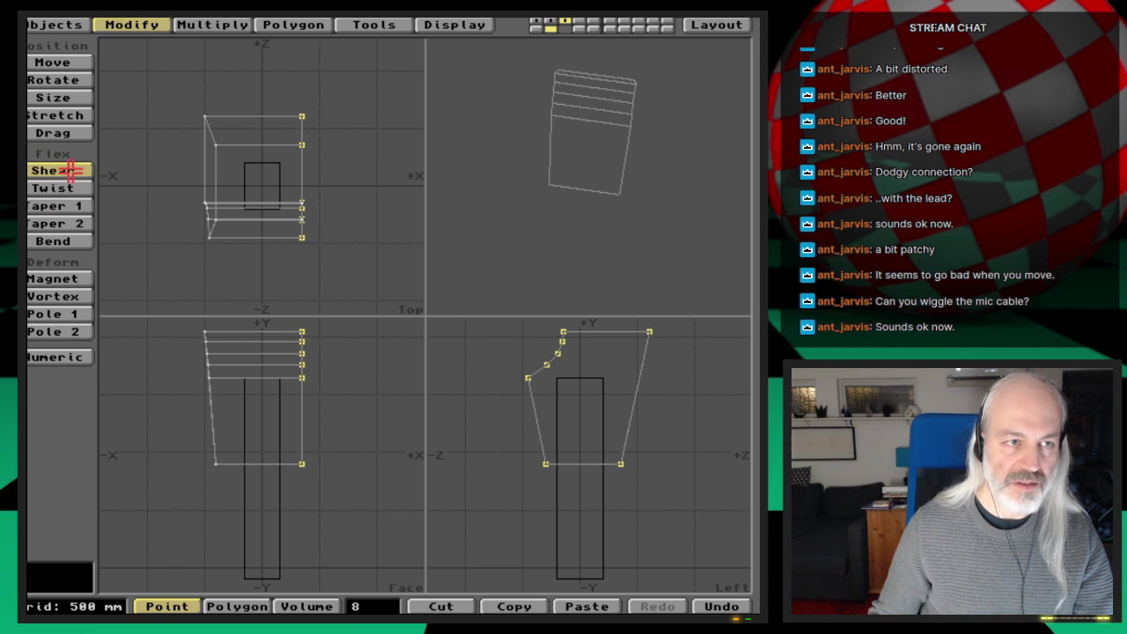
pyautogui.press('n')
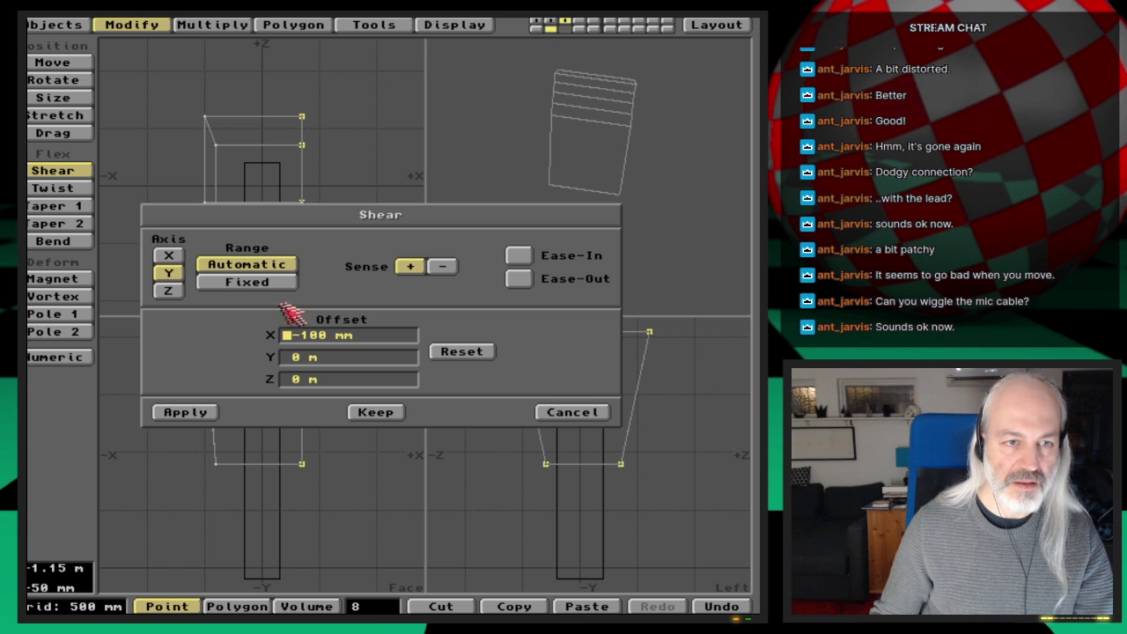
pyautogui.press('Delete')
pyautogui.press('Delete')
pyautogui.press('Return')
pyautogui.press('Return')
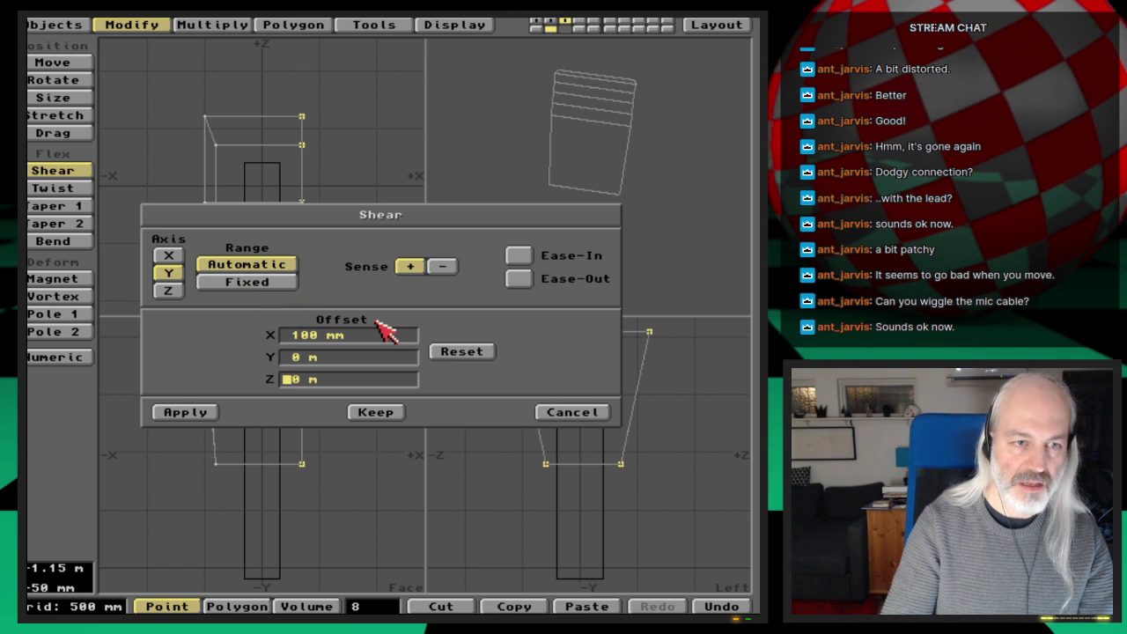
pyautogui.press('Return')
pyautogui.press('space')
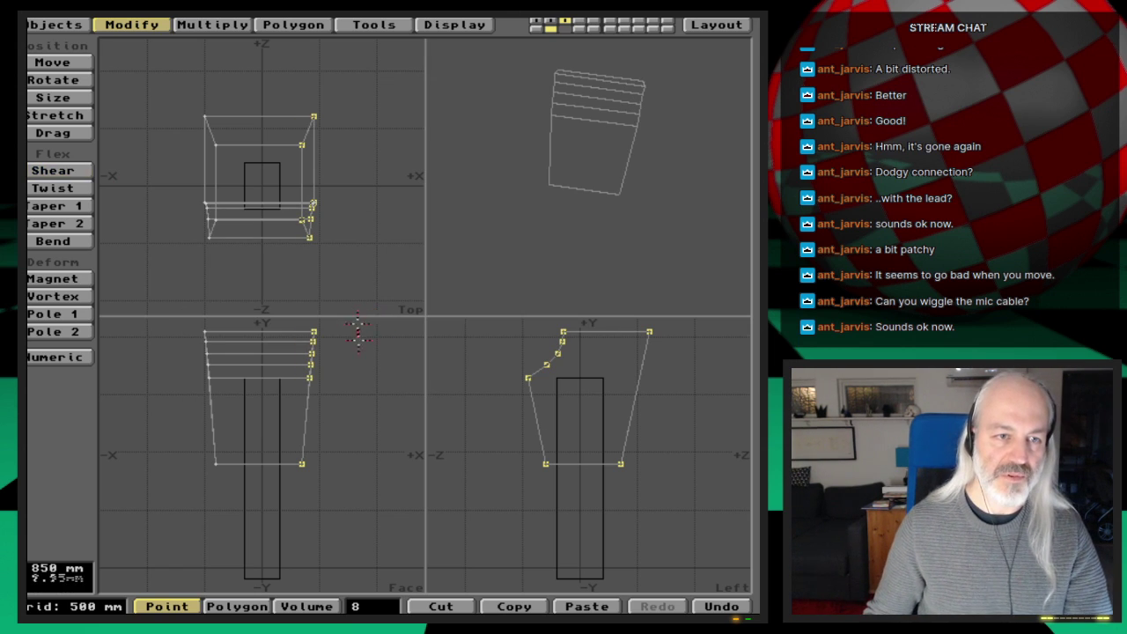
pyautogui.click(362, 605)
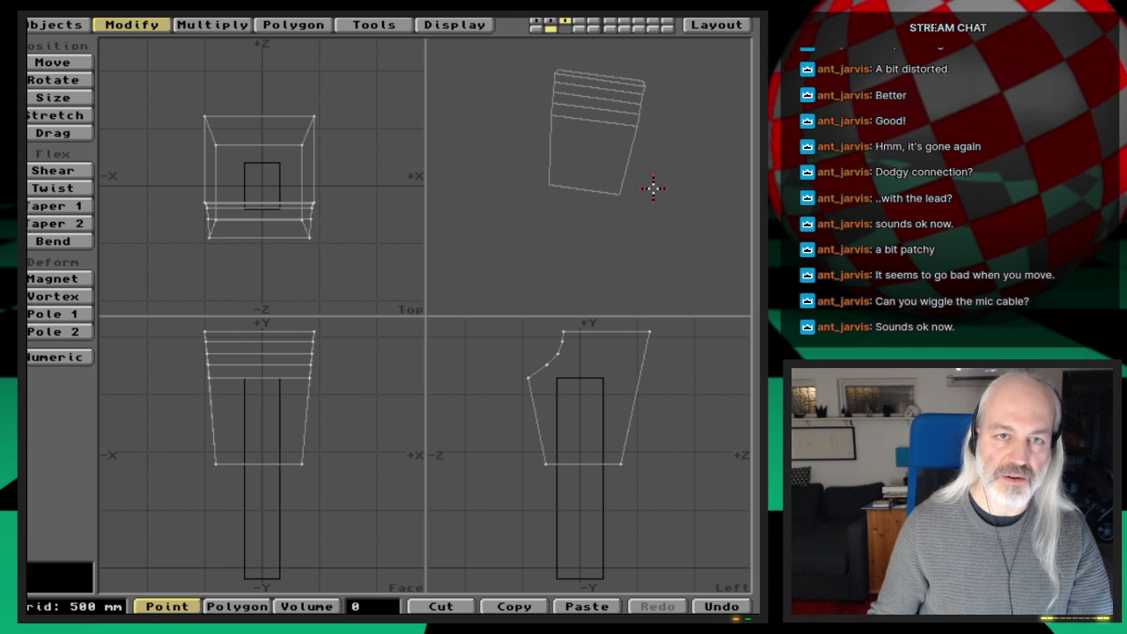
# Assign a new surface named Gear-upperLeg to the sheared block
pyautogui.moveTo(655, 186); pyautogui.dragTo(619, 262)
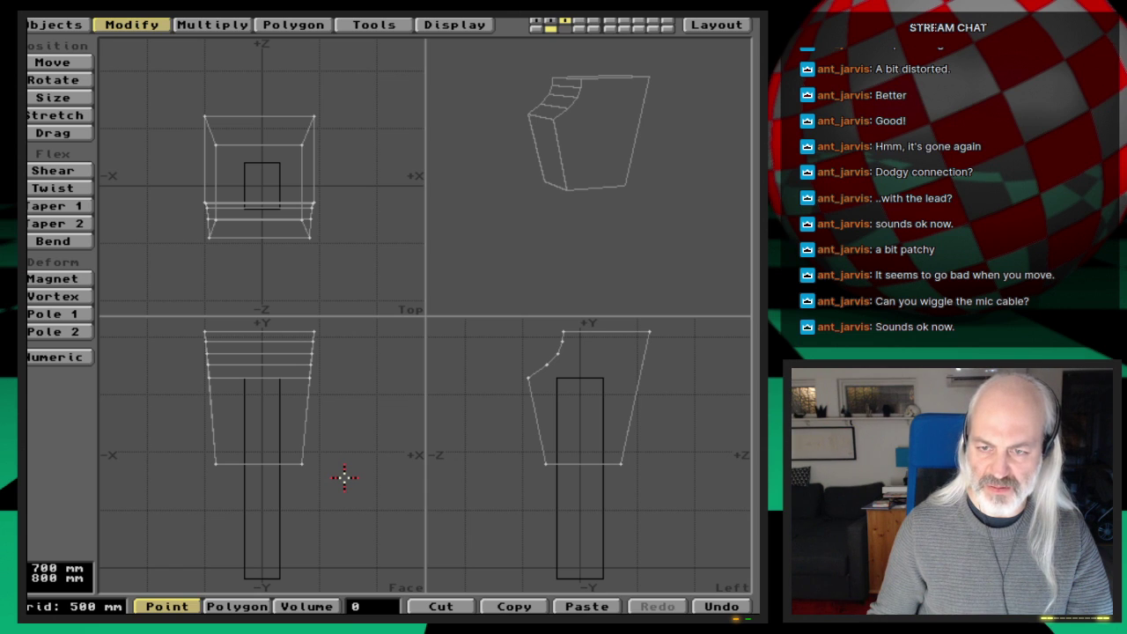
pyautogui.press('q')
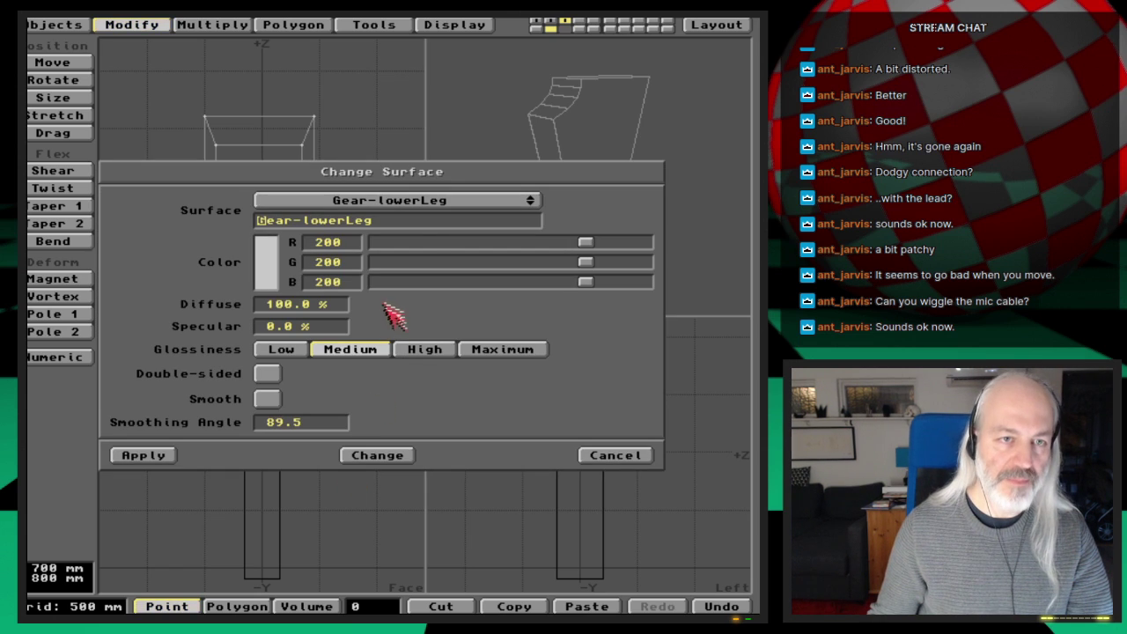
pyautogui.click(352, 221)
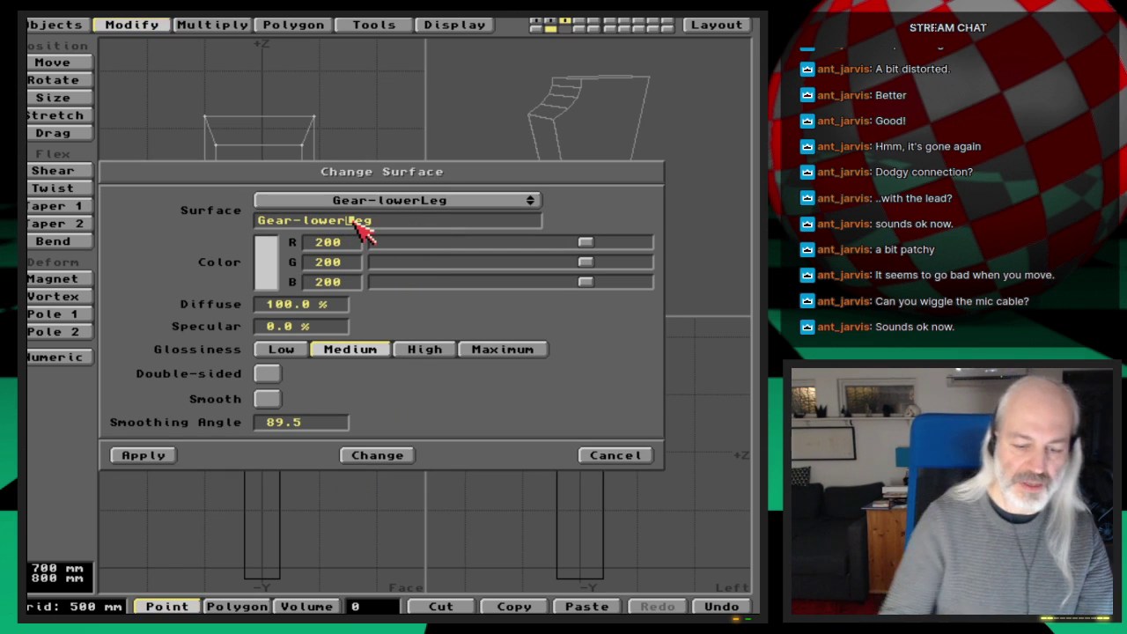
pyautogui.press('BackSpace')
pyautogui.press('BackSpace')
pyautogui.press('BackSpace')
pyautogui.press('BackSpace')
pyautogui.press('BackSpace')
pyautogui.write('upper')
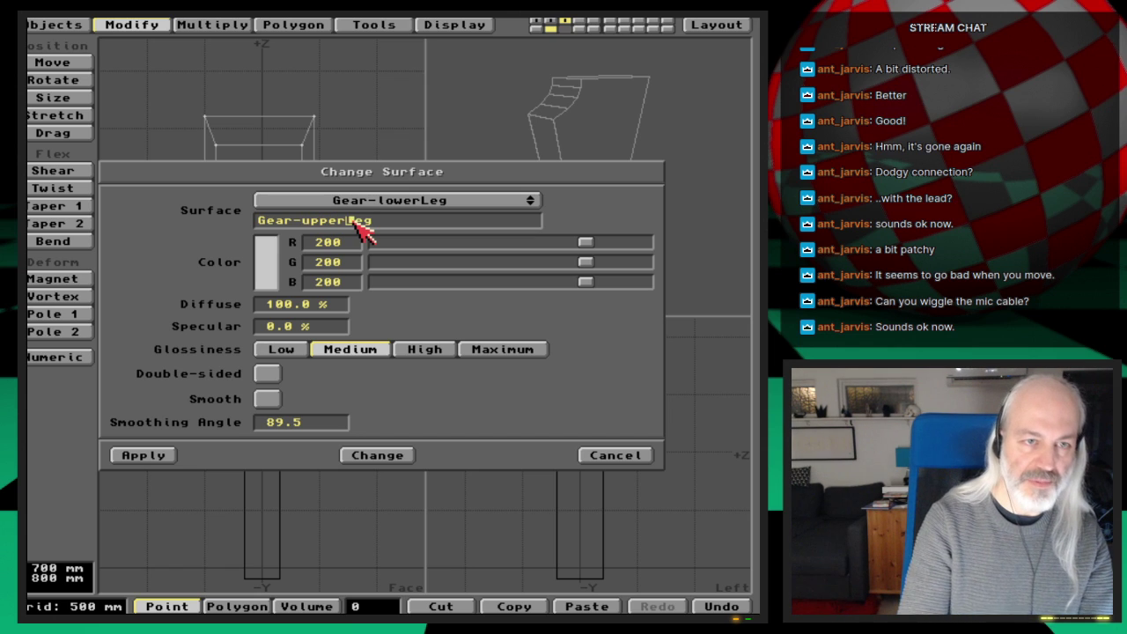
pyautogui.press('Return')
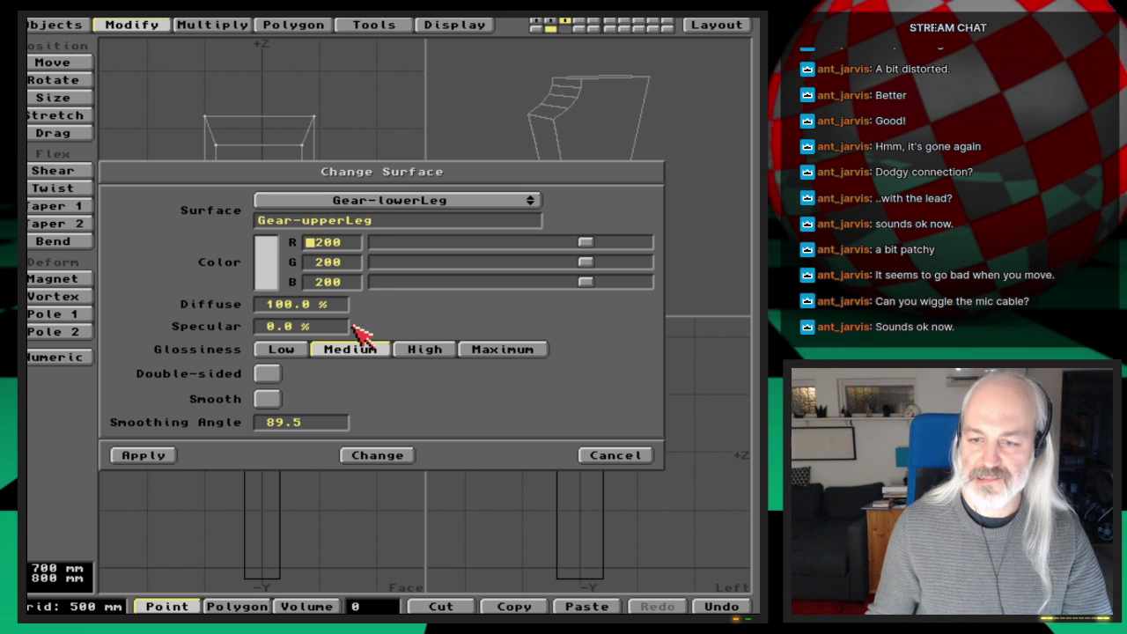
pyautogui.click(168, 454)
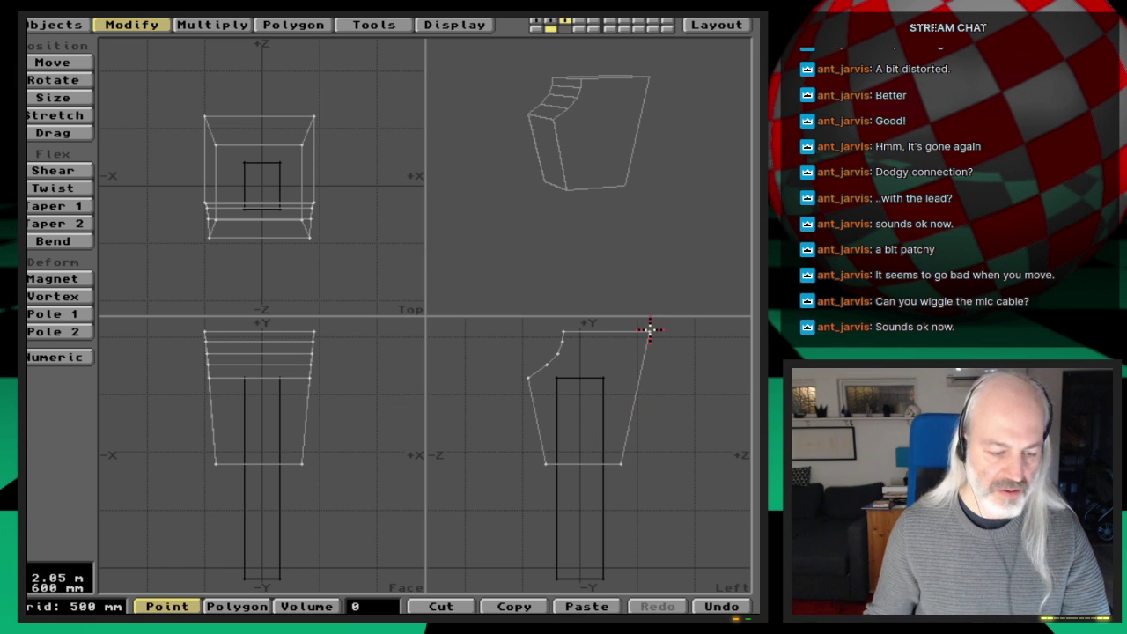
# Try dragging the block's upper +Z corner inward against the foot layer shown in the background, and undo the drag
pyautogui.hotkey('ctrl', 't')
pyautogui.moveTo(650, 329); pyautogui.dragTo(631, 332)
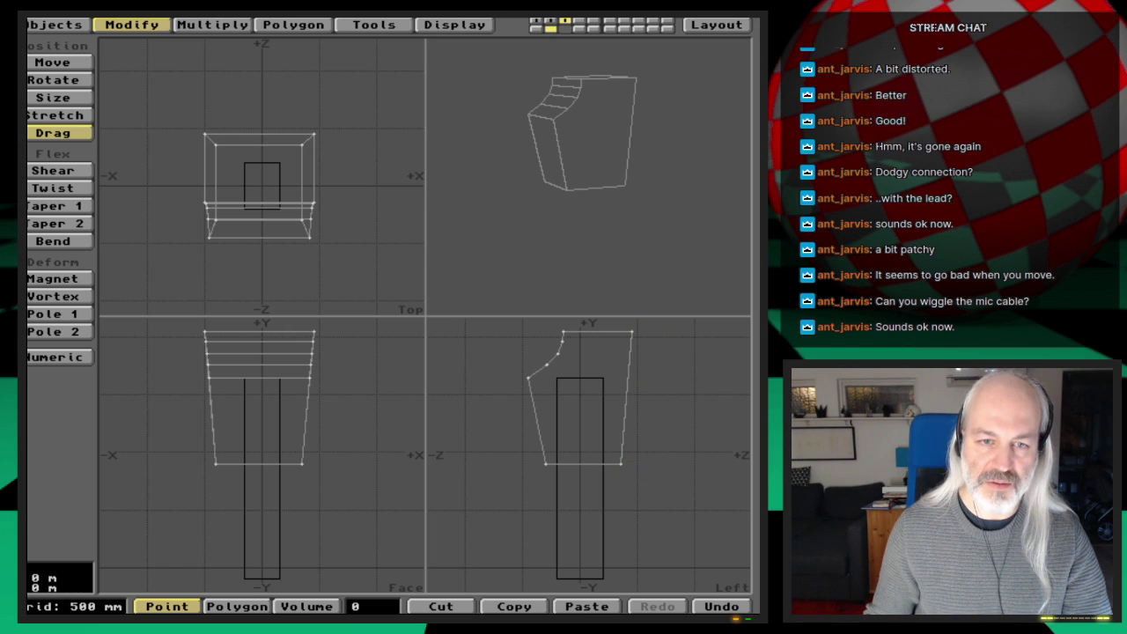
pyautogui.press(',')
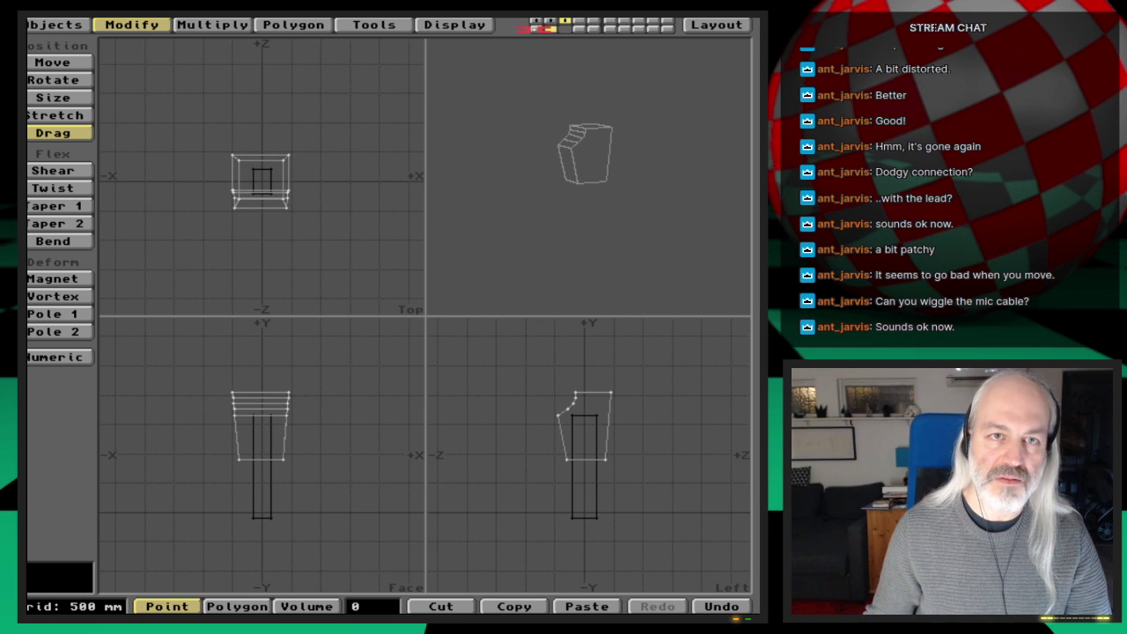
pyautogui.click(532, 28)
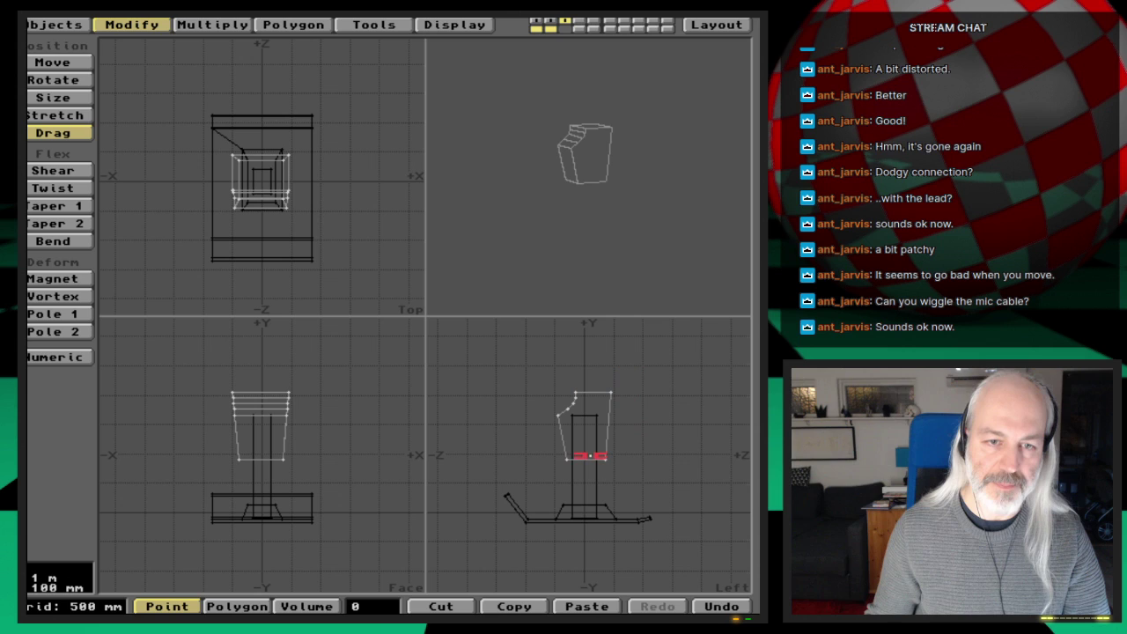
pyautogui.press('u')
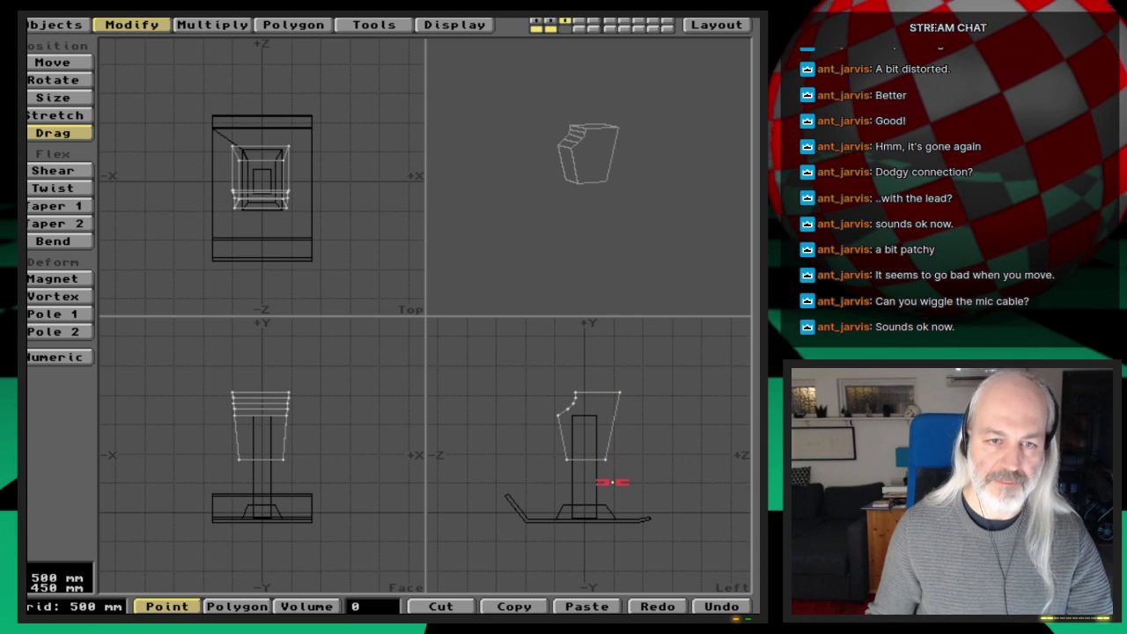
# Leave the Drag tool and start the Stretch tool on the upper leg block in point mode
pyautogui.press('space')
pyautogui.press('space')
pyautogui.press('space')
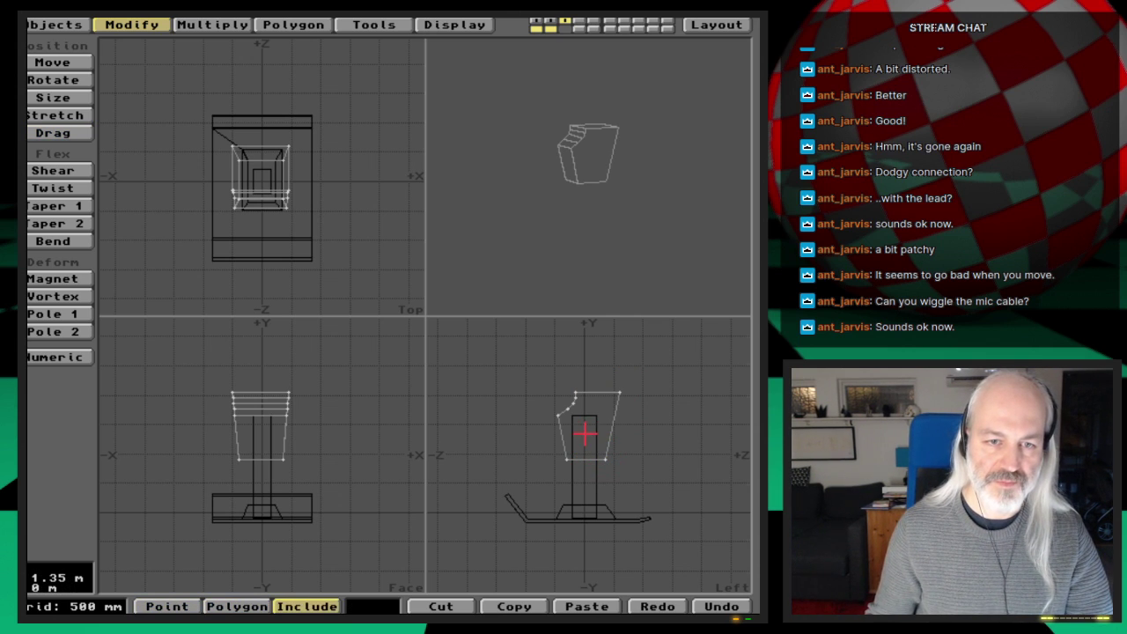
pyautogui.press('space')
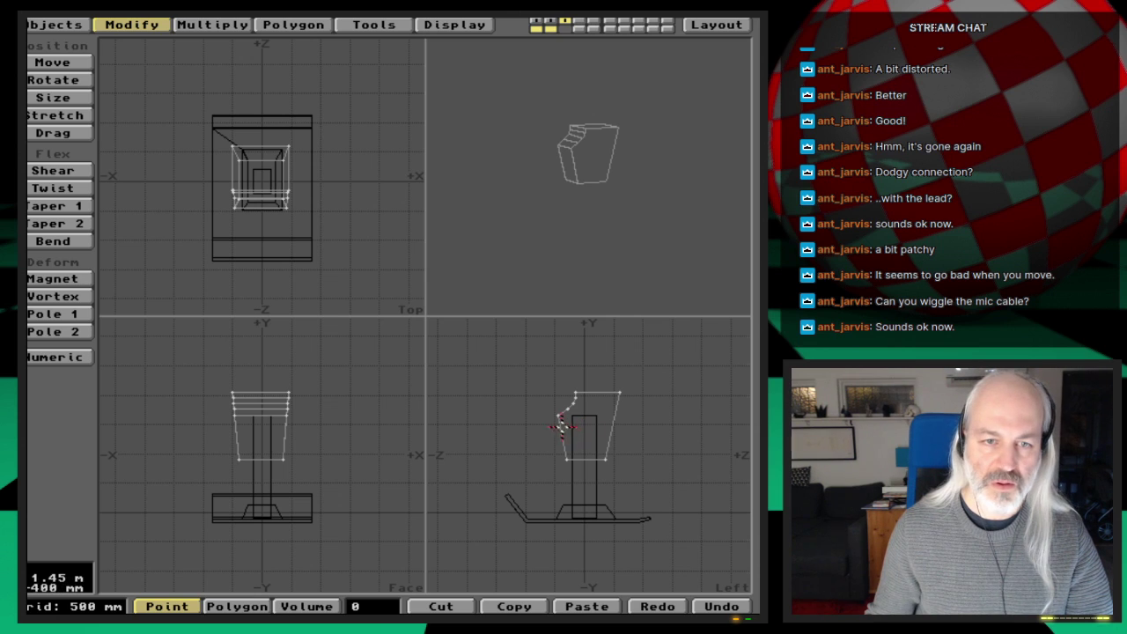
pyautogui.press('h')
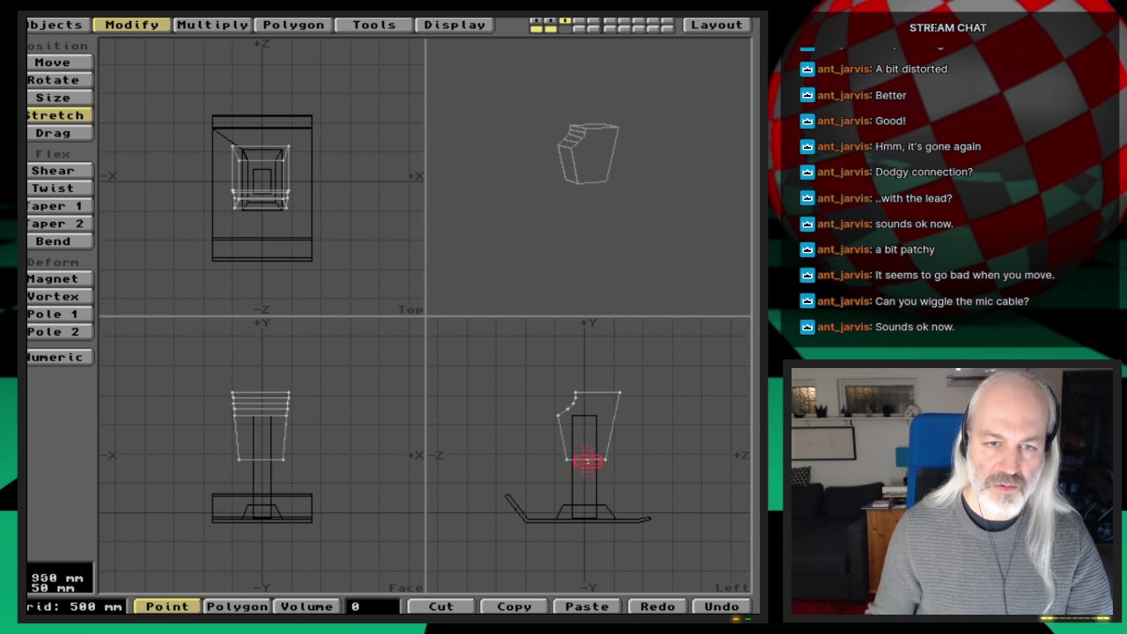
# Stretch the upper leg's height by a factor of about 1.39 and narrow its width by a factor of about 0.9
pyautogui.moveTo(585, 460); pyautogui.dragTo(584, 414)
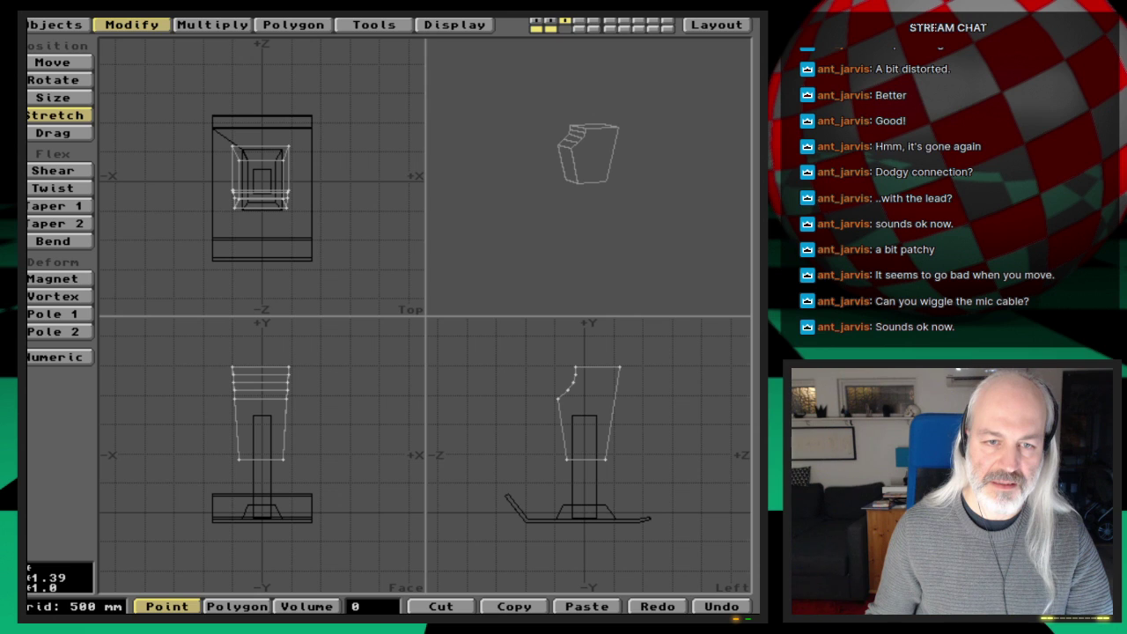
pyautogui.moveTo(584, 415); pyautogui.dragTo(585, 415)
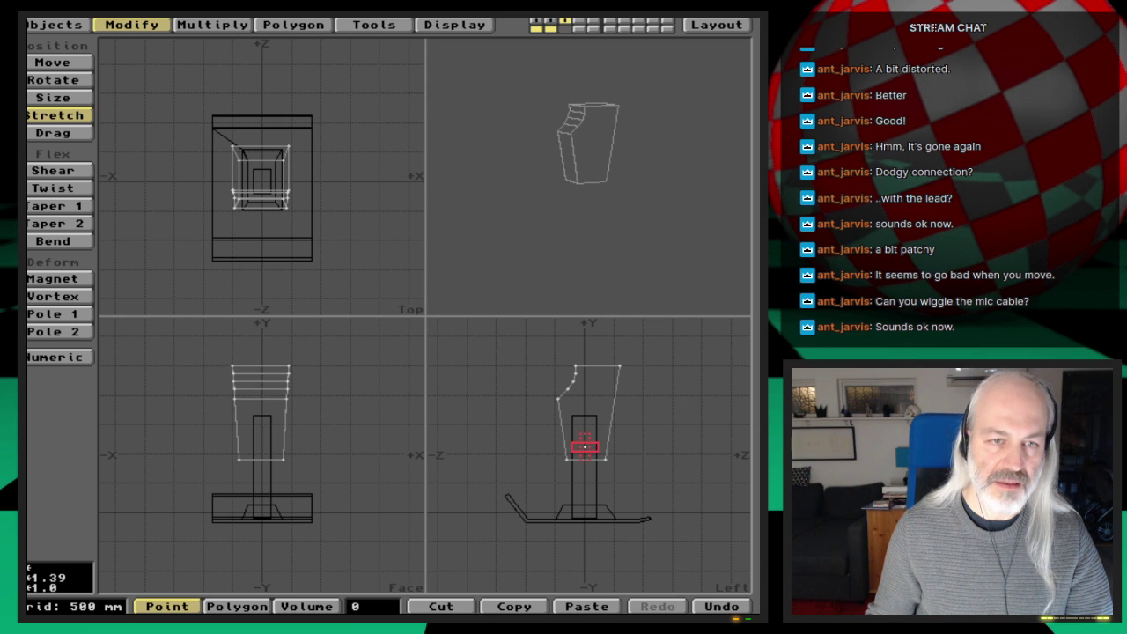
pyautogui.moveTo(558, 198); pyautogui.dragTo(607, 206)
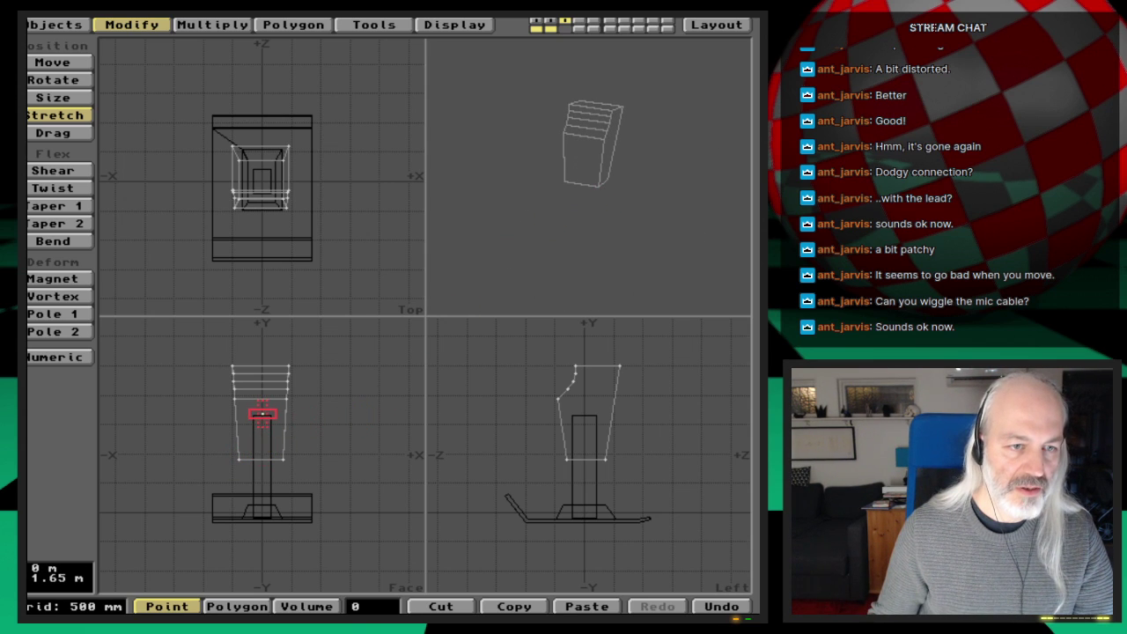
pyautogui.moveTo(261, 413); pyautogui.dragTo(252, 413)
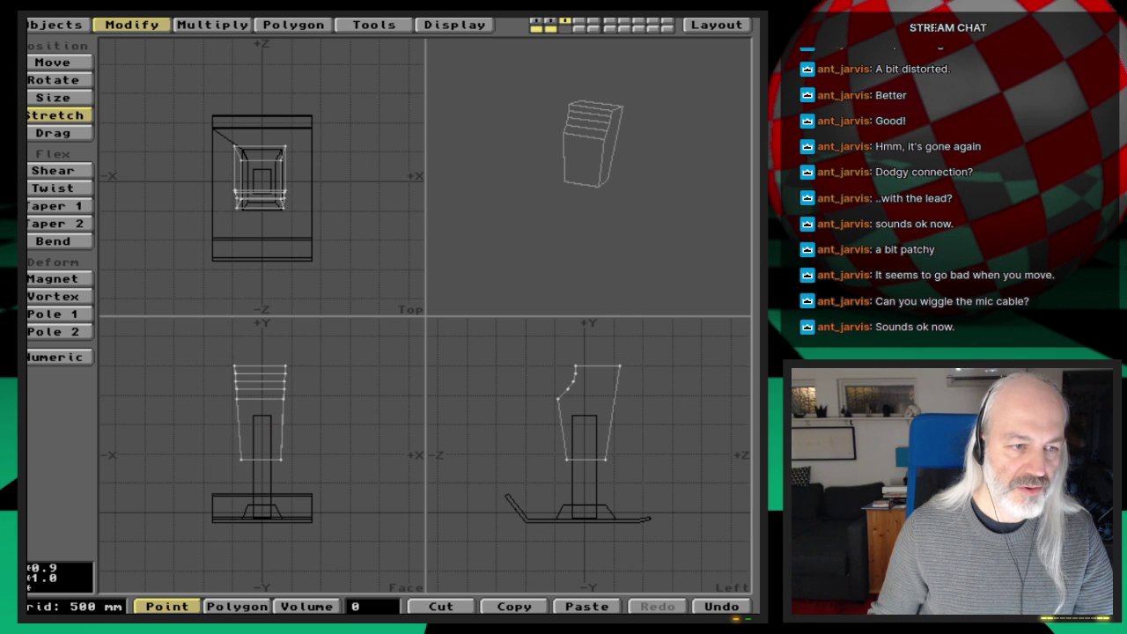
pyautogui.press('space')
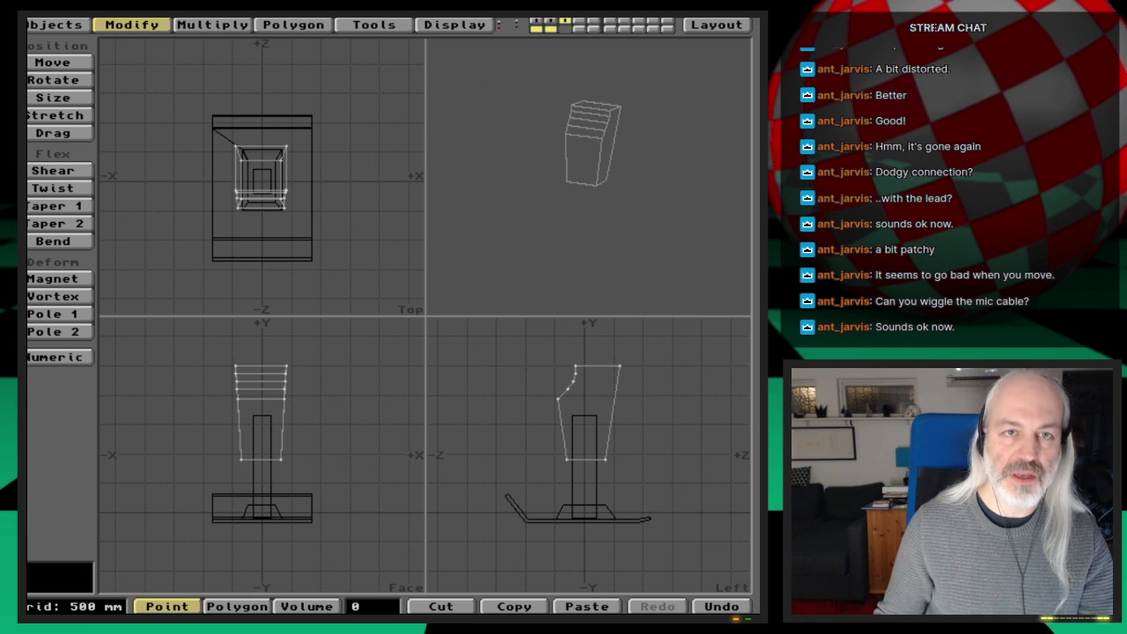
# Display the foot and lower leg layers together with the upper leg and examine the assembled gear's proportions in perspective
pyautogui.keyDown('shift'); pyautogui.click(552, 22); pyautogui.keyUp('shift')
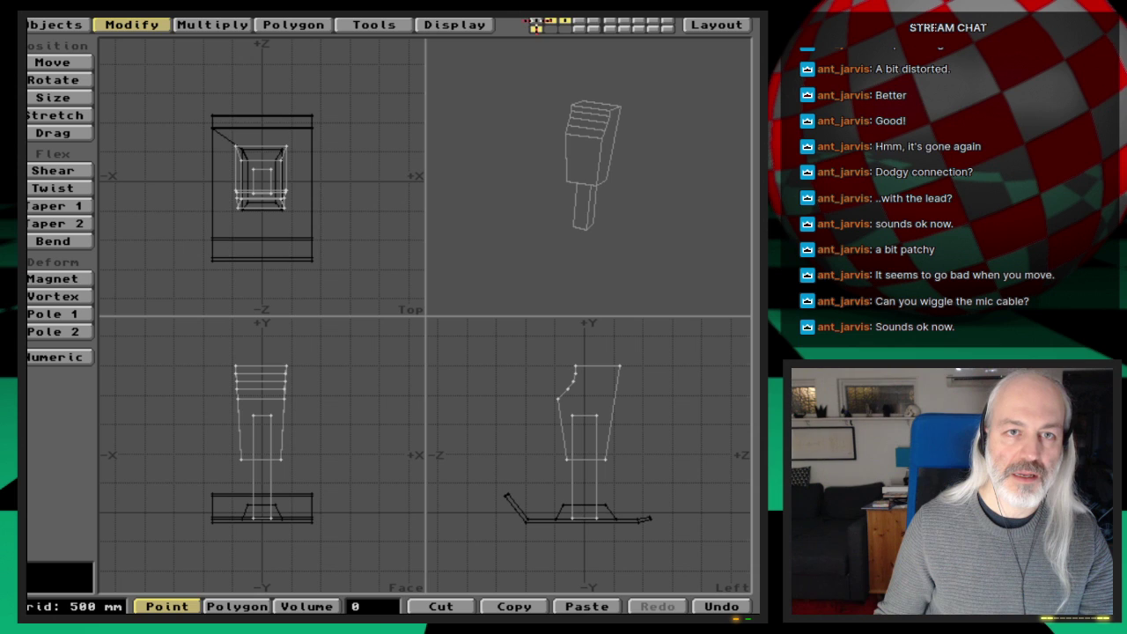
pyautogui.keyDown('shift'); pyautogui.click(535, 25); pyautogui.keyUp('shift')
pyautogui.moveTo(661, 171); pyautogui.dragTo(615, 172)
pyautogui.moveTo(667, 231); pyautogui.dragTo(619, 236)
pyautogui.moveTo(616, 198); pyautogui.dragTo(627, 167)
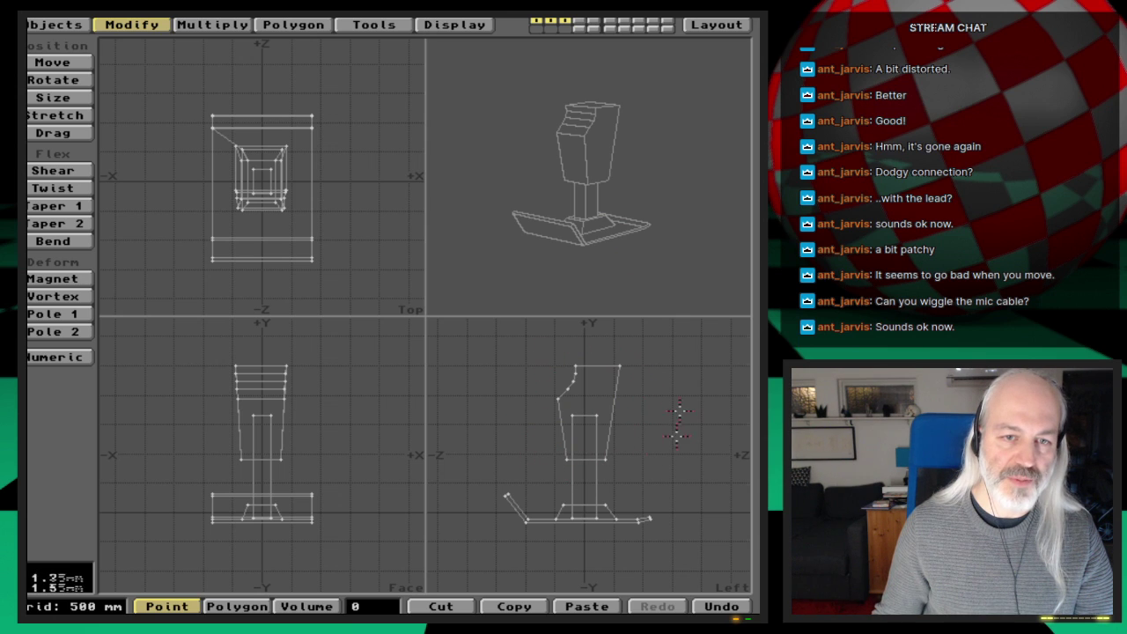
# Stretch the upper leg's height by a factor of about 1.27 against the background foot and lower leg, and check all three parts together
pyautogui.press('3')
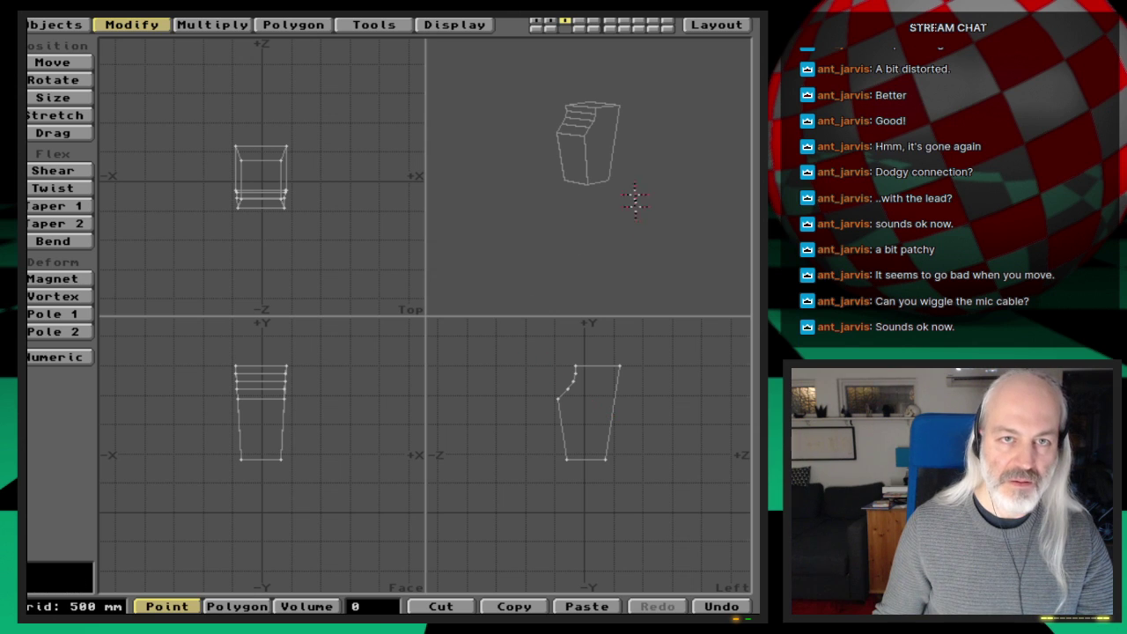
pyautogui.click(549, 30)
pyautogui.click(536, 30)
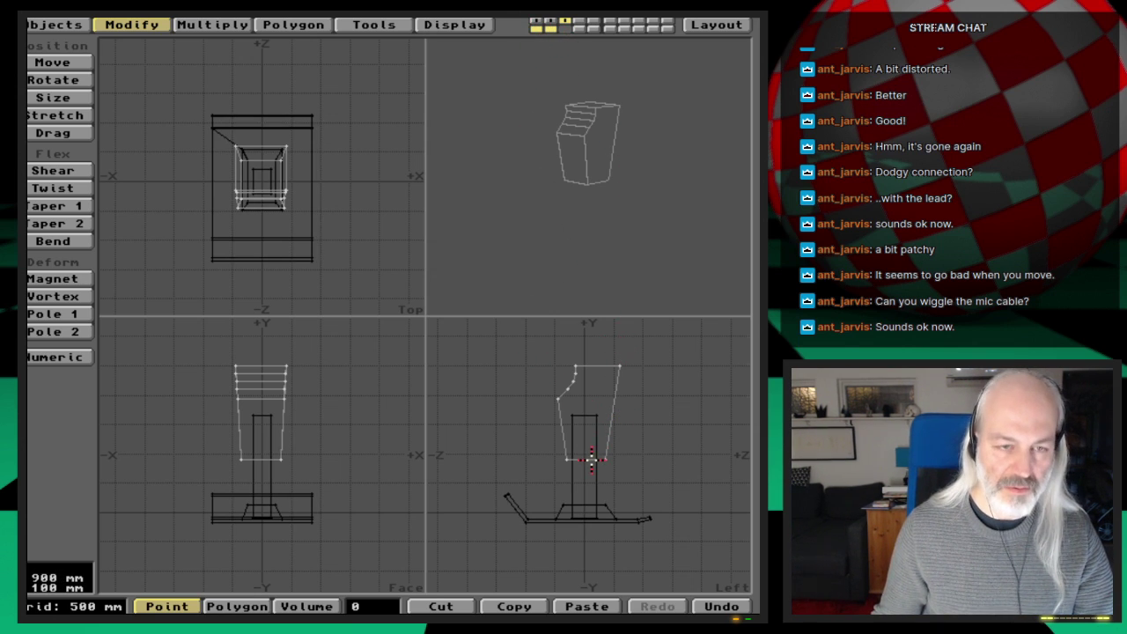
pyautogui.press('h')
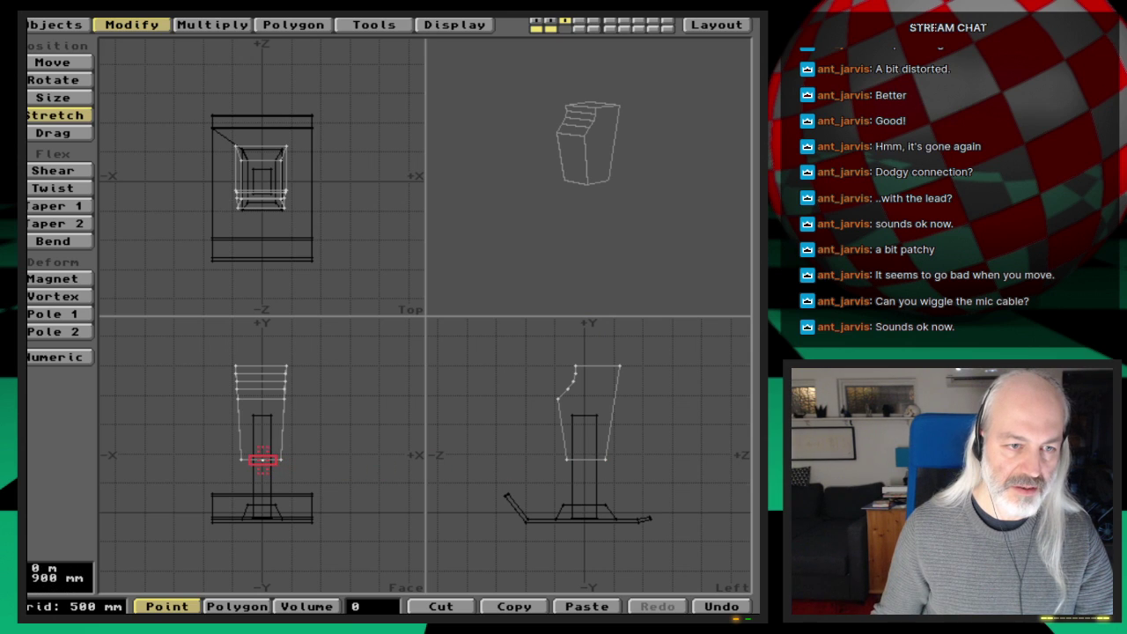
pyautogui.moveTo(261, 459); pyautogui.dragTo(259, 429)
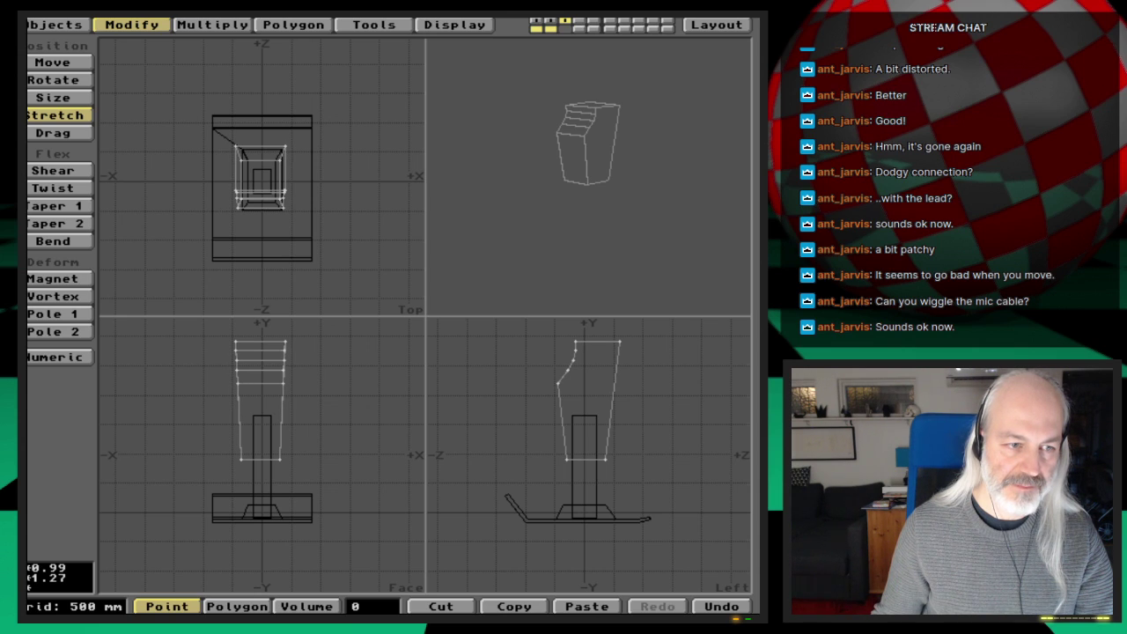
pyautogui.moveTo(261, 452); pyautogui.dragTo(262, 452)
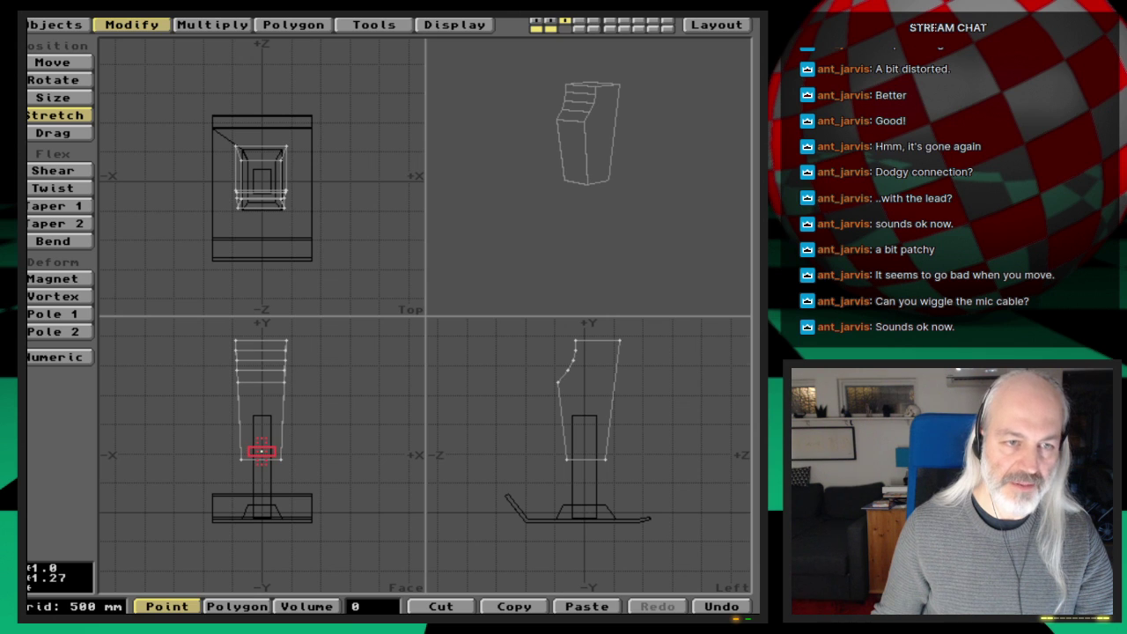
pyautogui.press('space')
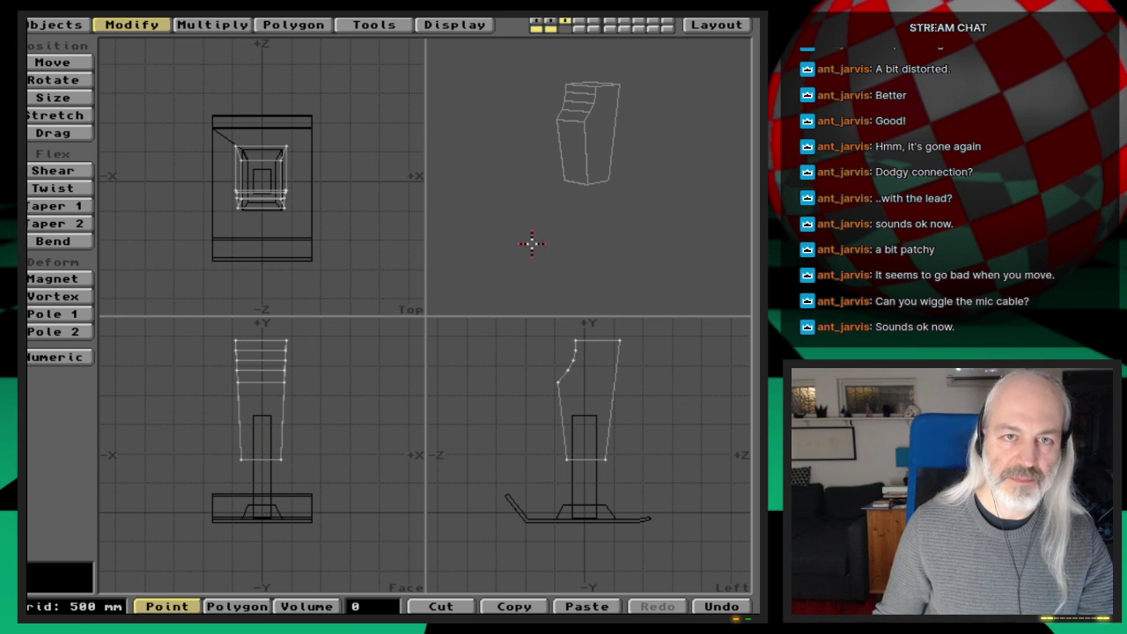
pyautogui.keyDown('shift'); pyautogui.click(551, 21); pyautogui.keyUp('shift')
pyautogui.keyDown('shift'); pyautogui.click(535, 22); pyautogui.keyUp('shift')
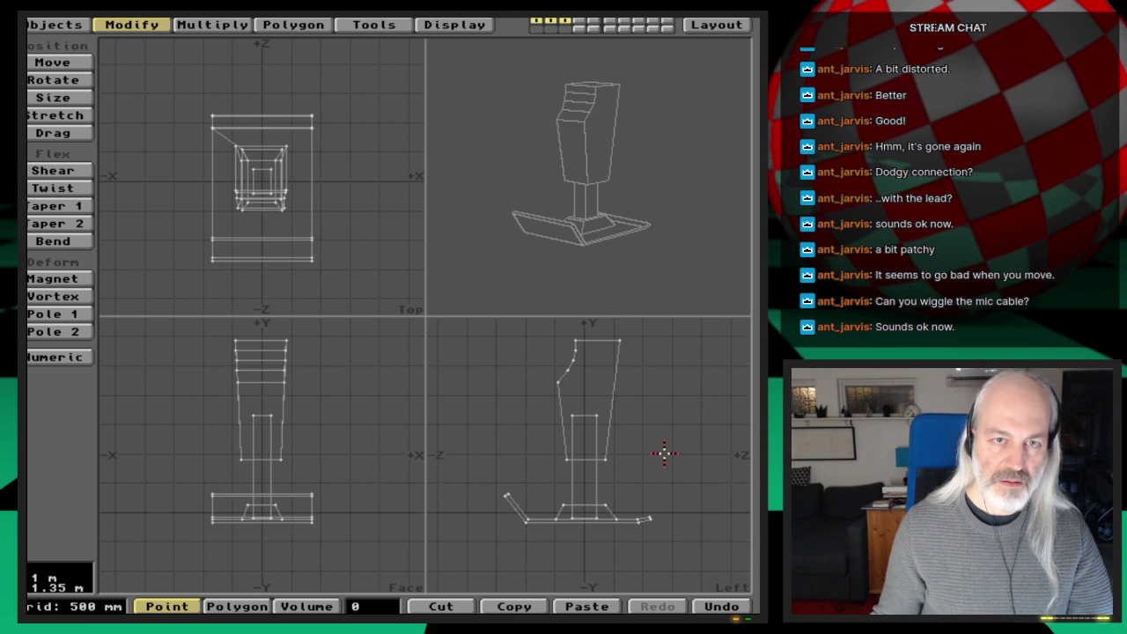
# Apply the surface Gear-upperLeg to the upper leg on layer 3
pyautogui.press('3')
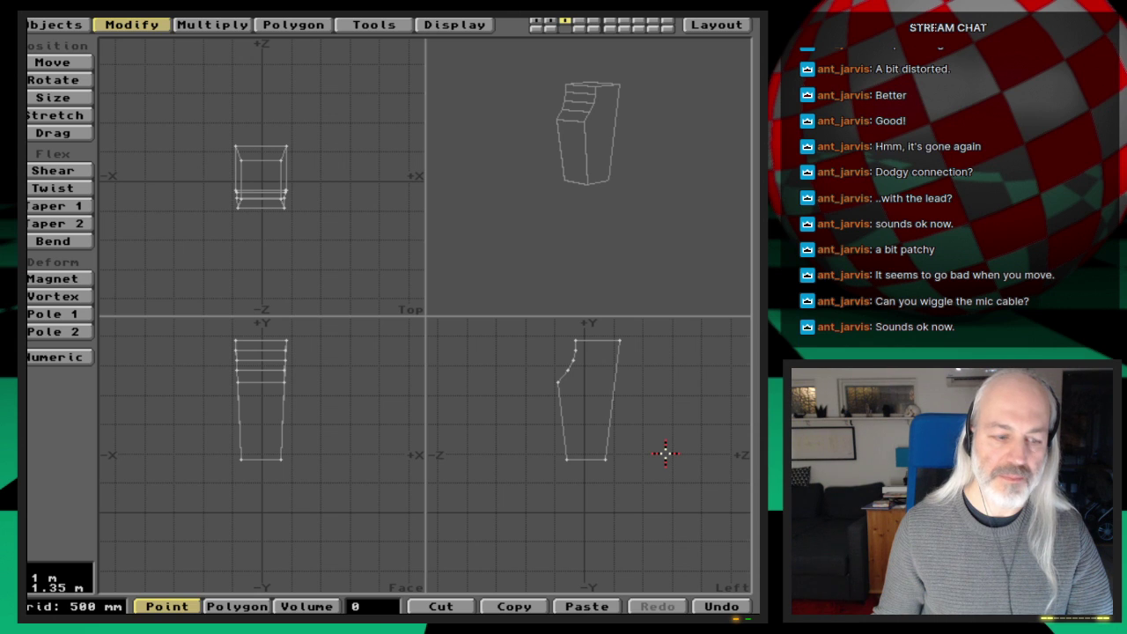
pyautogui.press('q')
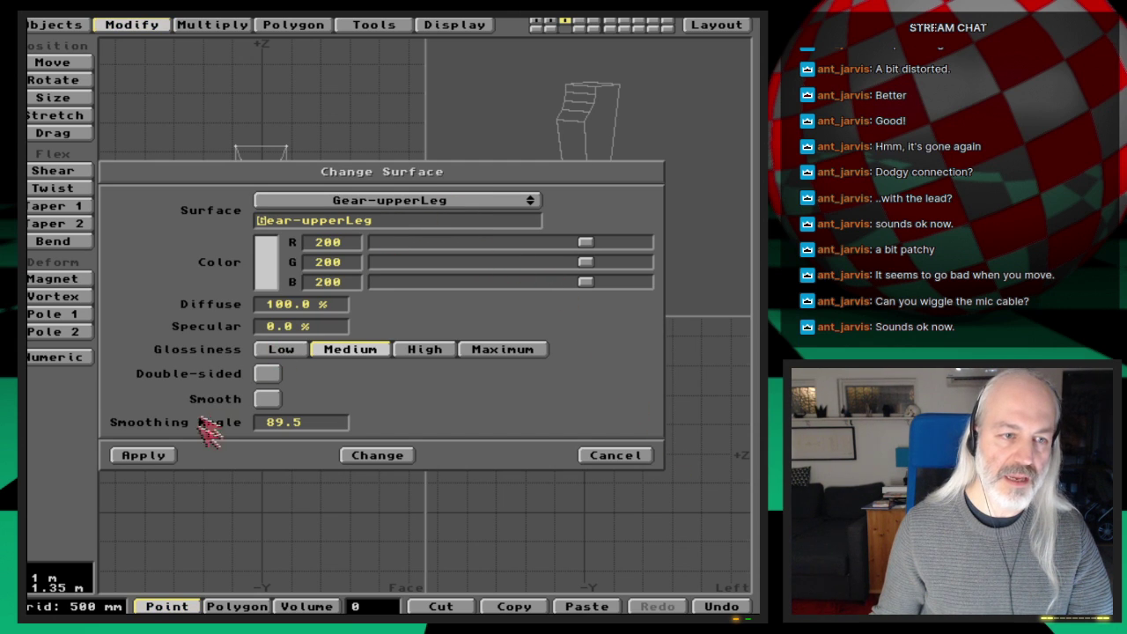
pyautogui.click(163, 455)
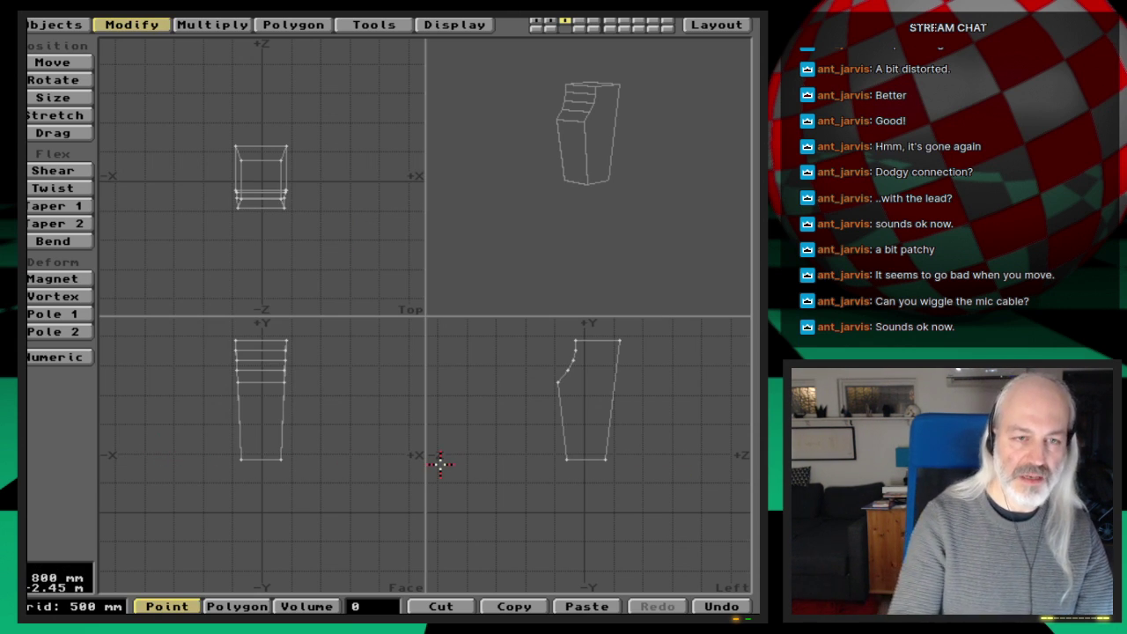
# Save the upper leg object as Gear_upperLeg1 in the Ep.32 Objects drawer
pyautogui.press('s')
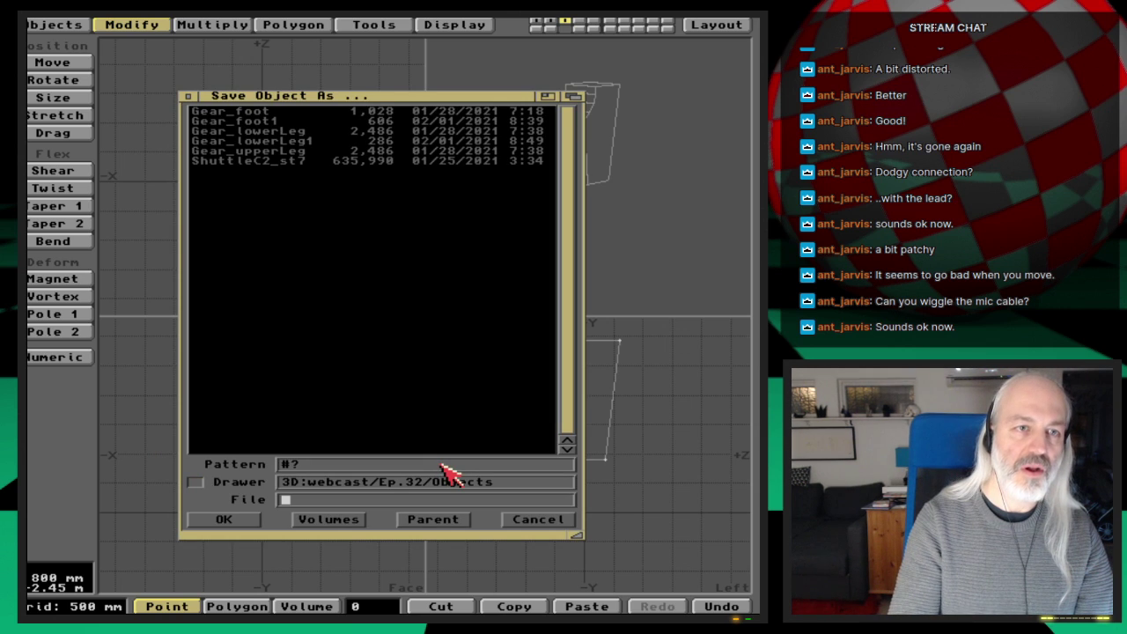
pyautogui.press('Down')
pyautogui.press('Down')
pyautogui.press('Down')
pyautogui.press('Down')
pyautogui.press('Down')
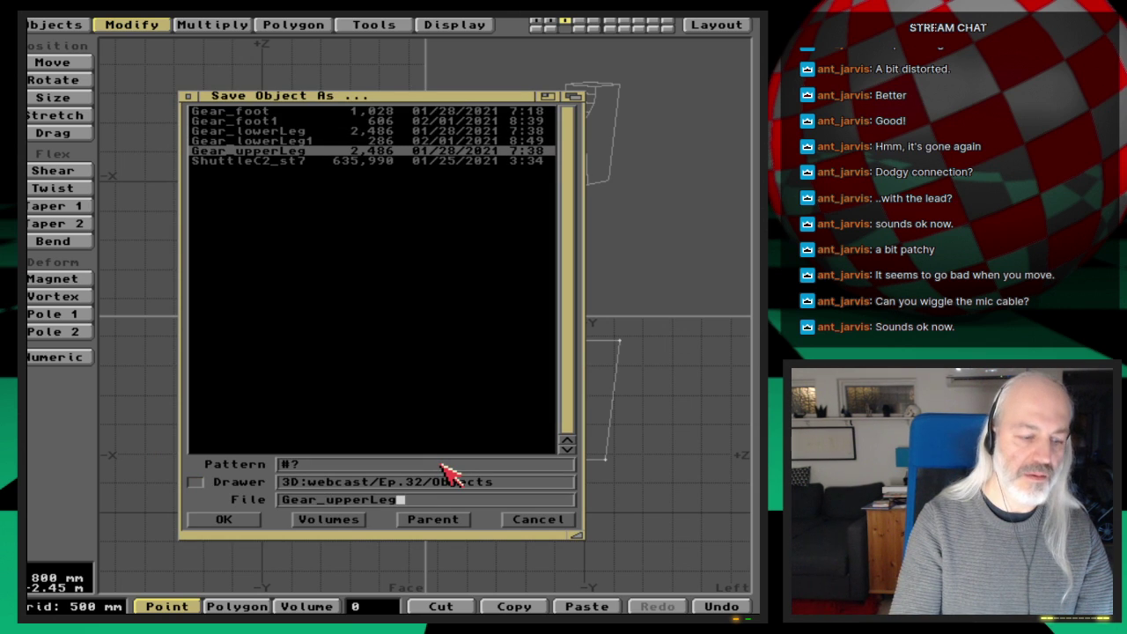
pyautogui.write('1')
pyautogui.press('Return')
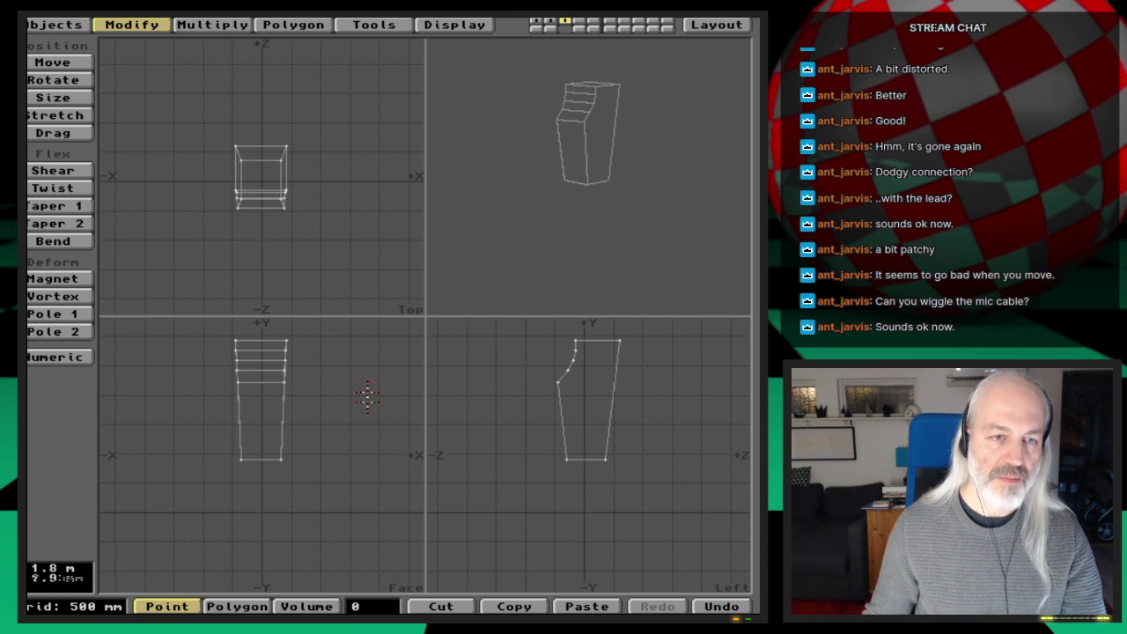
# Center the lower leg on layer 2 at the origin and save it over the existing Gear_lowerLeg1 file
pyautogui.press('u')
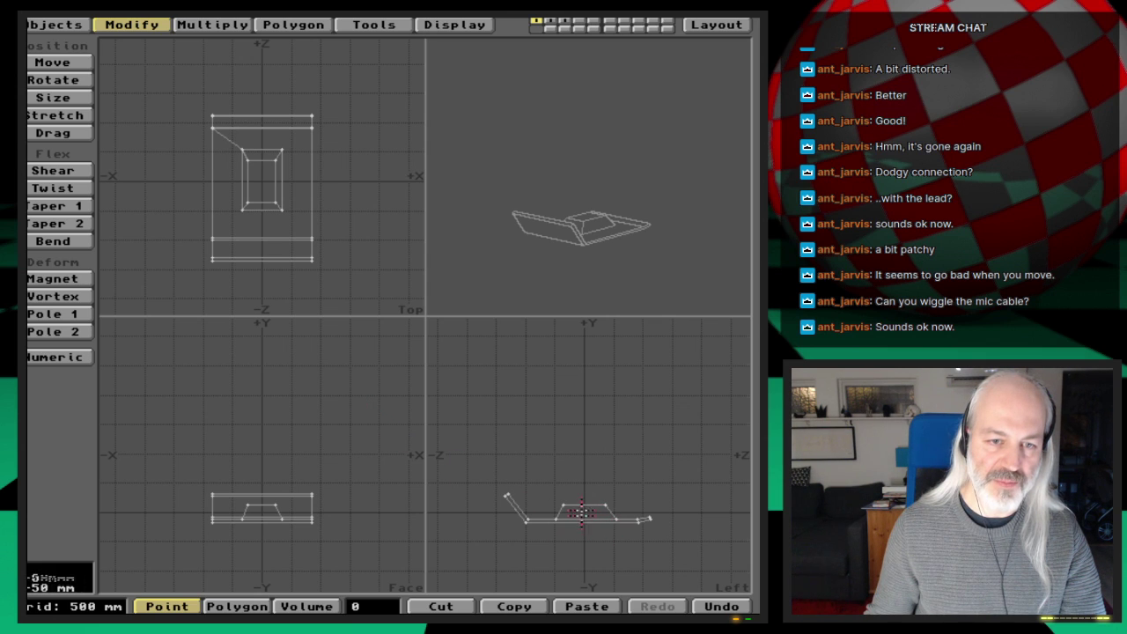
pyautogui.press('u')
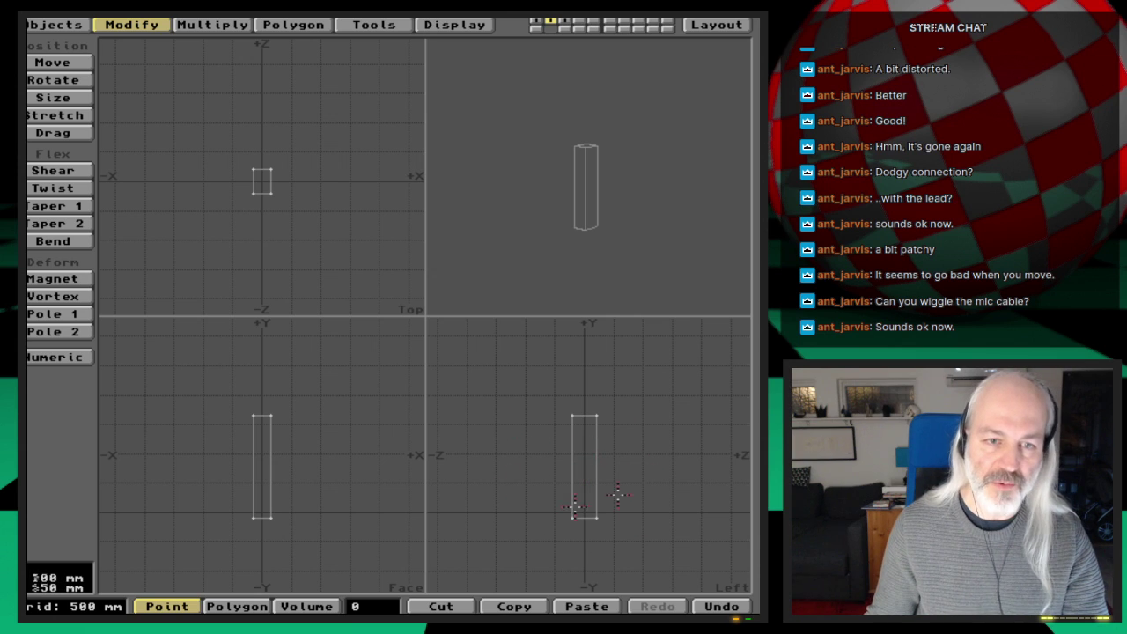
pyautogui.press('F2')
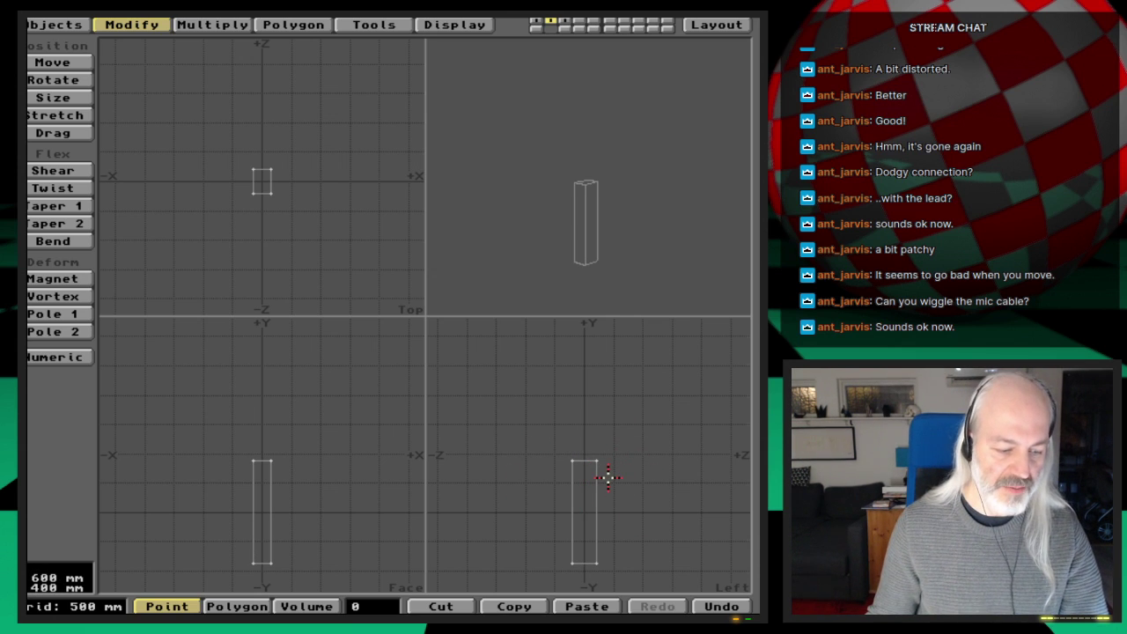
pyautogui.press('s')
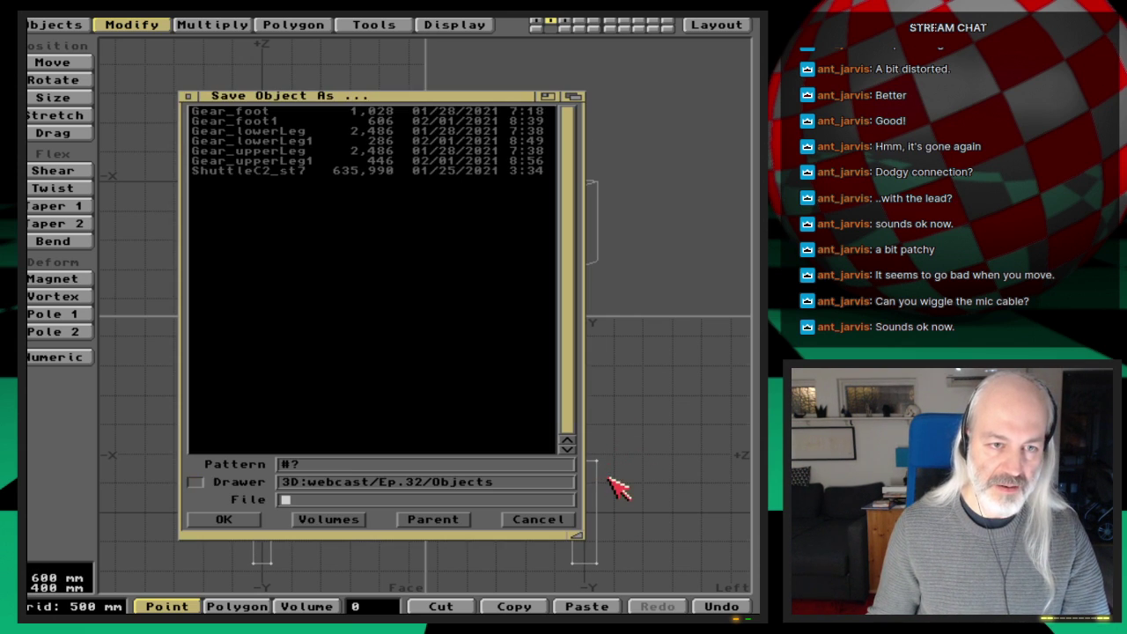
pyautogui.click(315, 142)
pyautogui.click(256, 523)
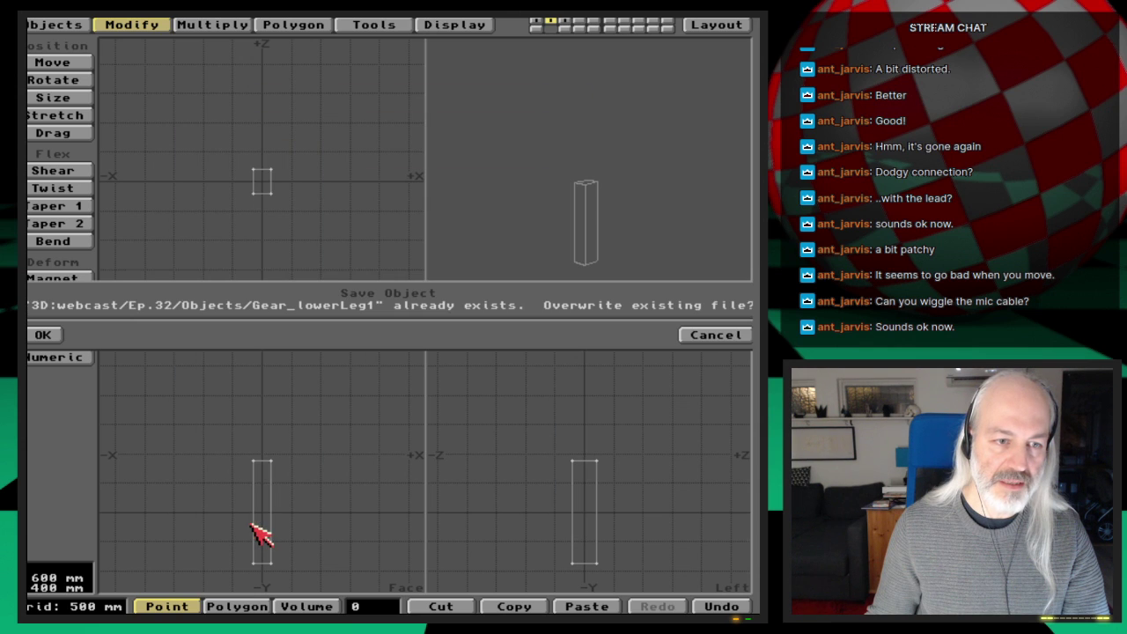
pyautogui.click(46, 335)
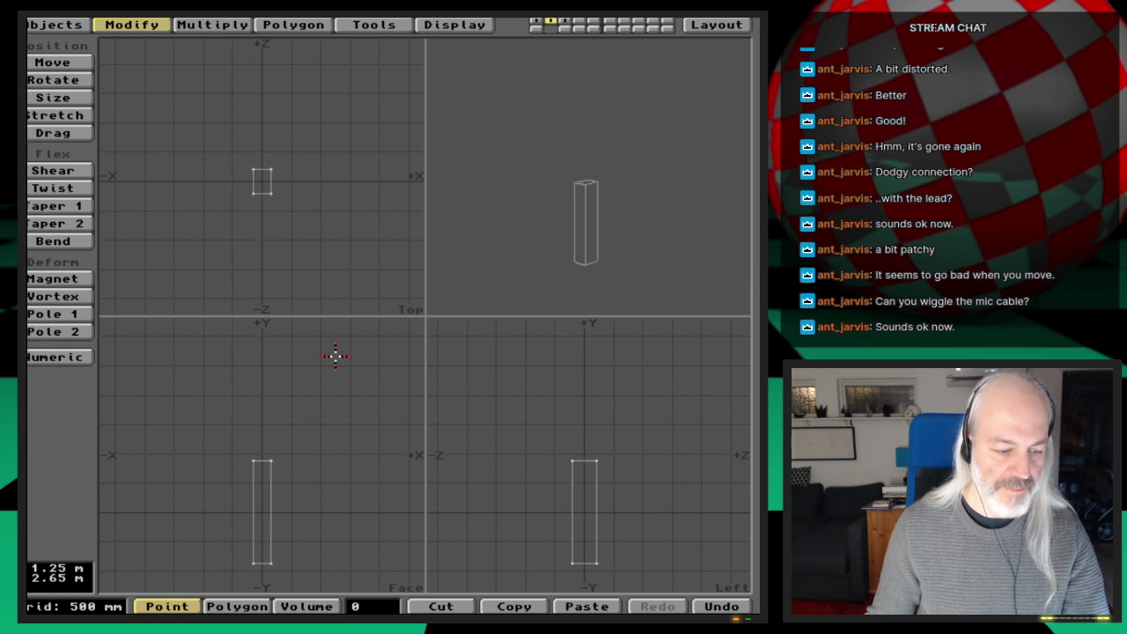
# Center the upper leg on layer 3 at the origin and overwrite the Gear_upperLeg1 file with it
pyautogui.press('3')
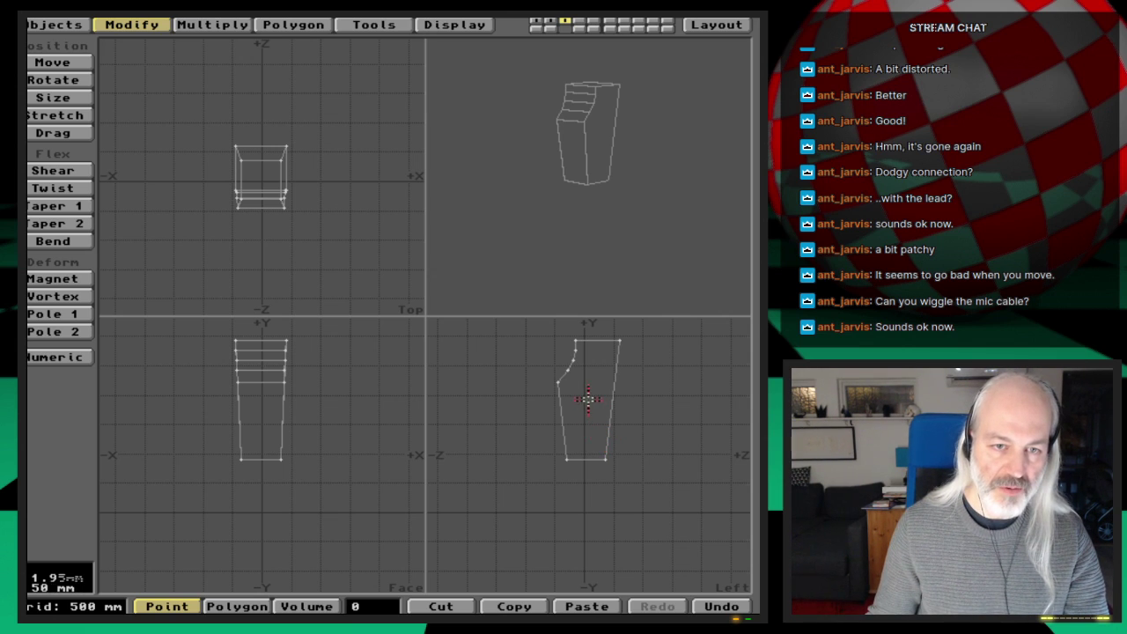
pyautogui.press('F2')
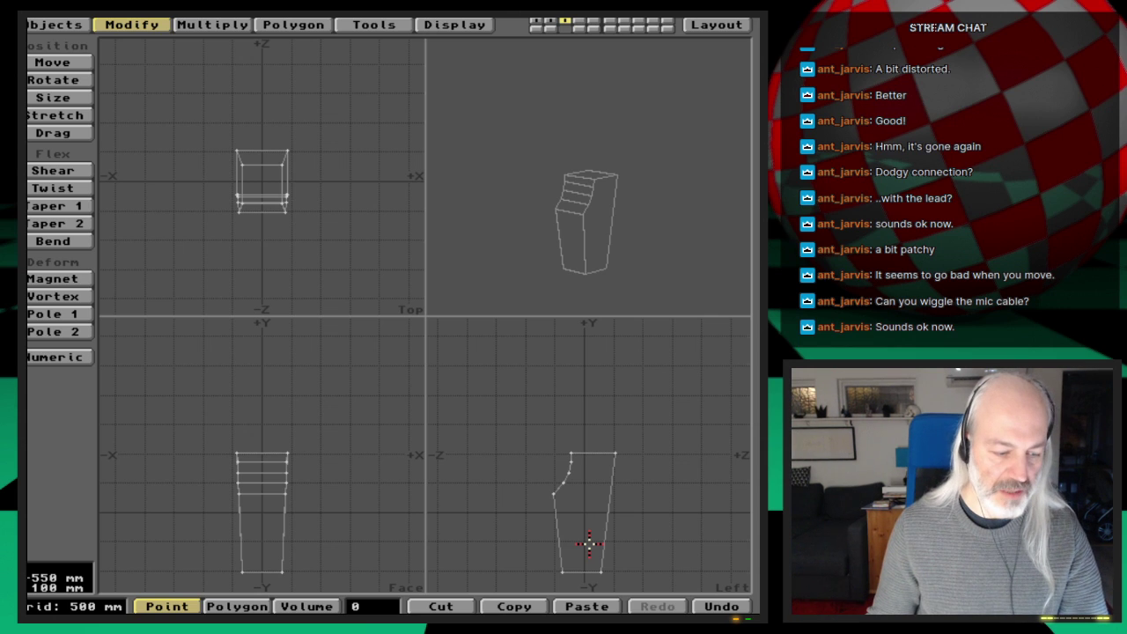
pyautogui.press('s')
pyautogui.click(315, 163)
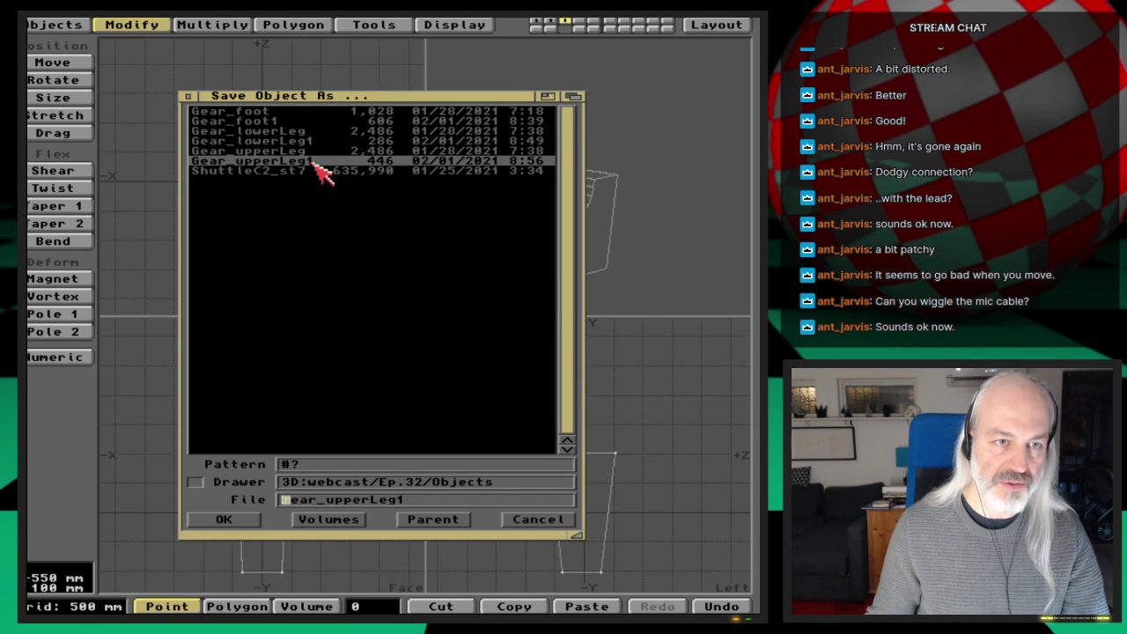
pyautogui.click(253, 519)
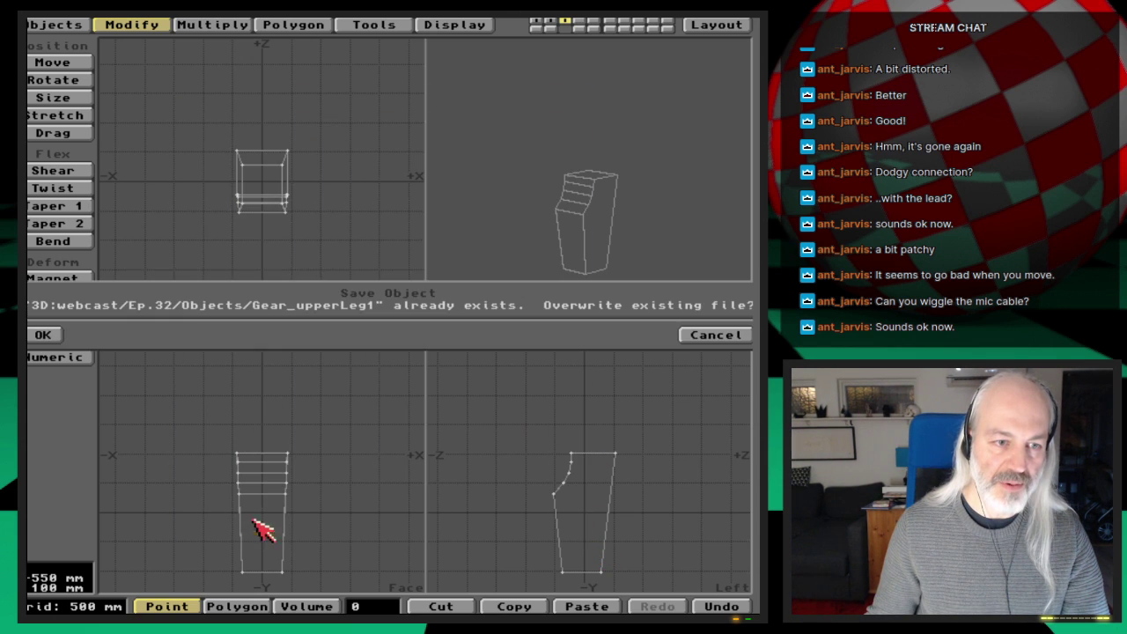
pyautogui.click(43, 334)
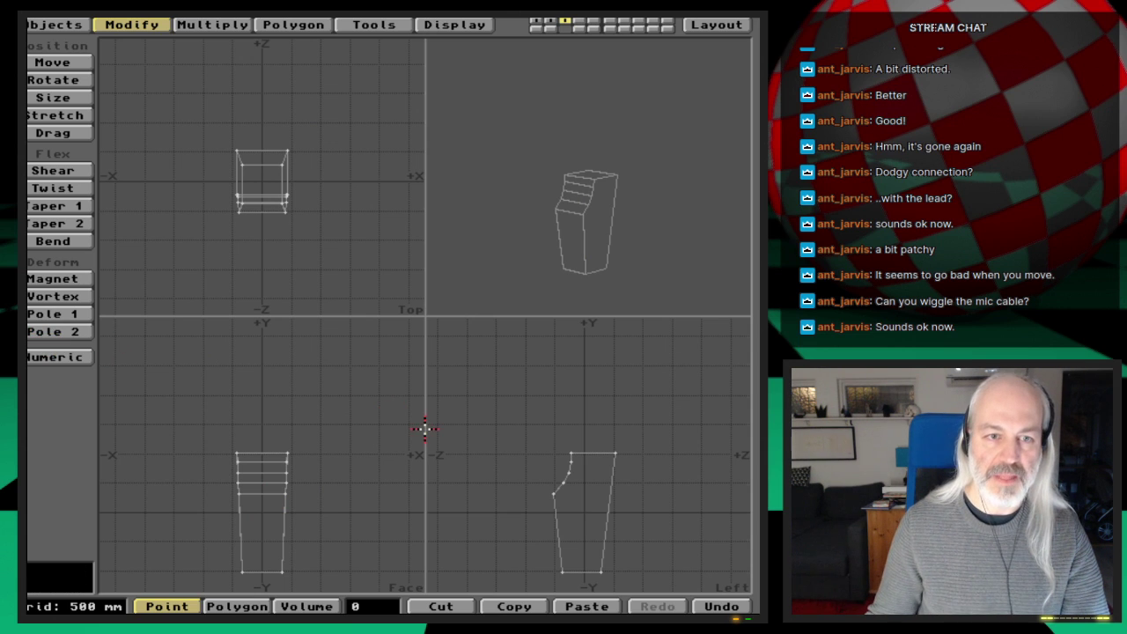
# Switch to LightWave Layout, view the scene through the camera, and make the camera the item being edited
pyautogui.click(716, 25)
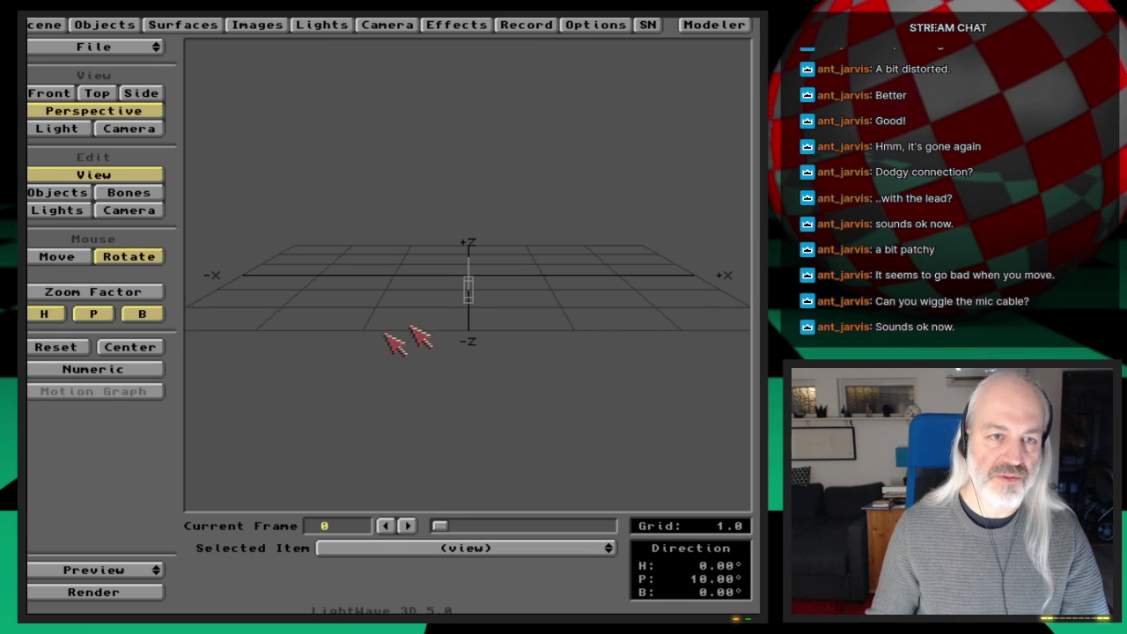
pyautogui.click(152, 131)
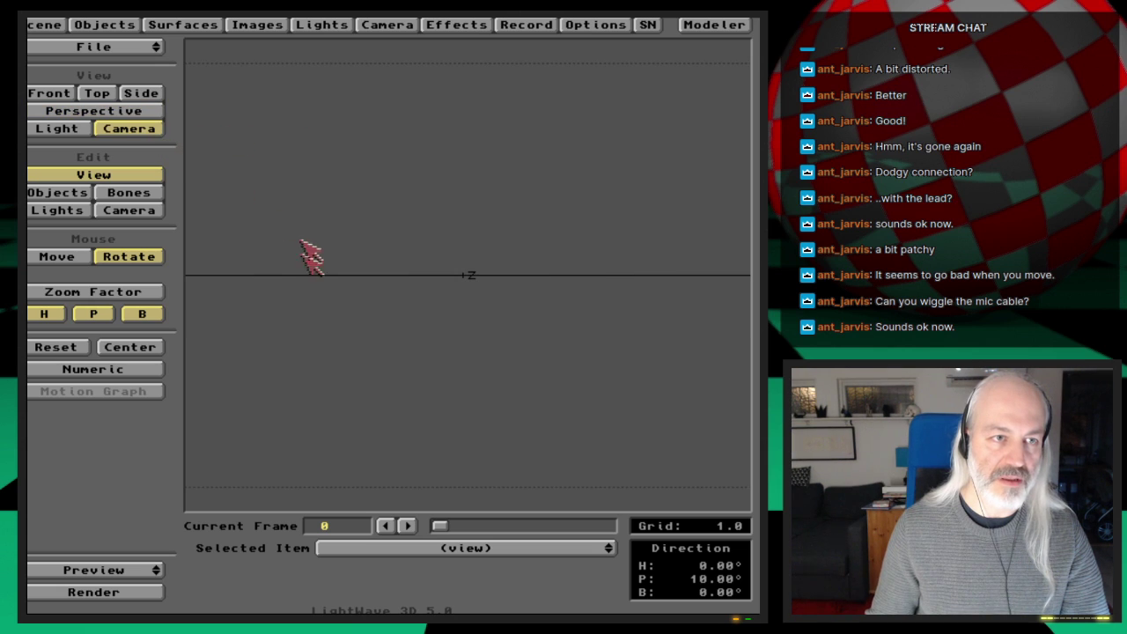
pyautogui.click(143, 209)
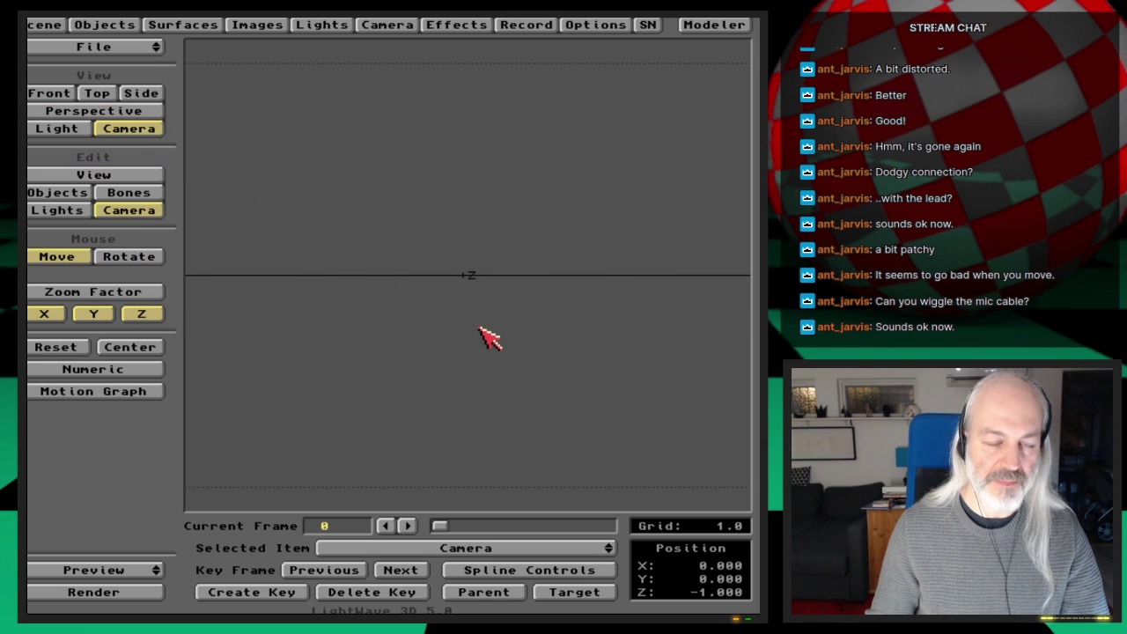
# Add a null object to the scene and name it FrontGearParent
pyautogui.click(102, 25)
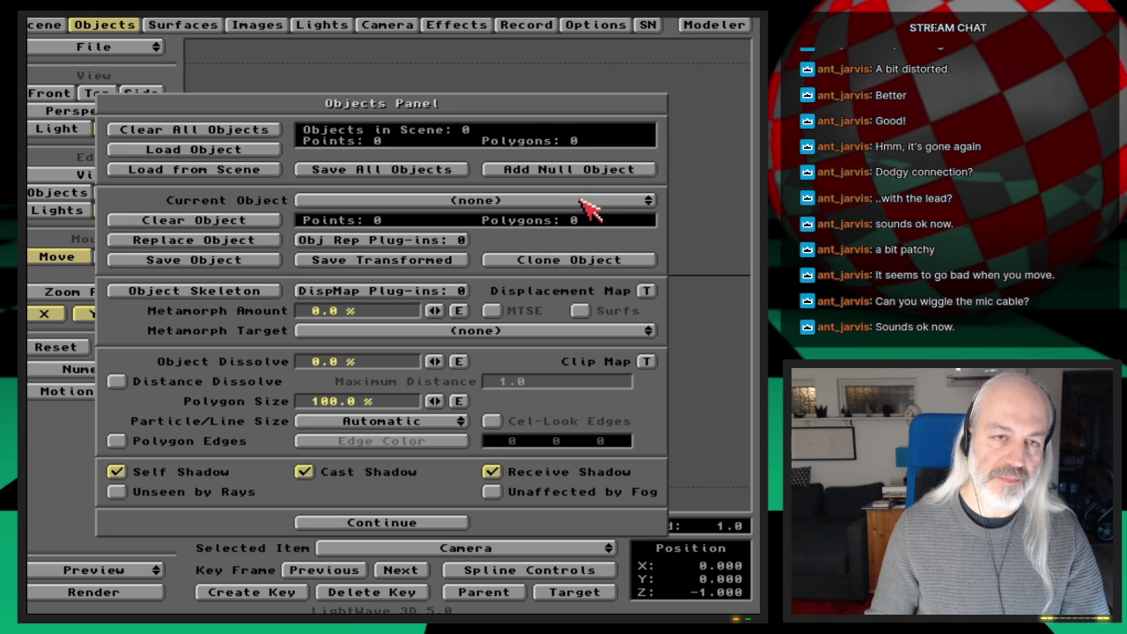
pyautogui.click(252, 149)
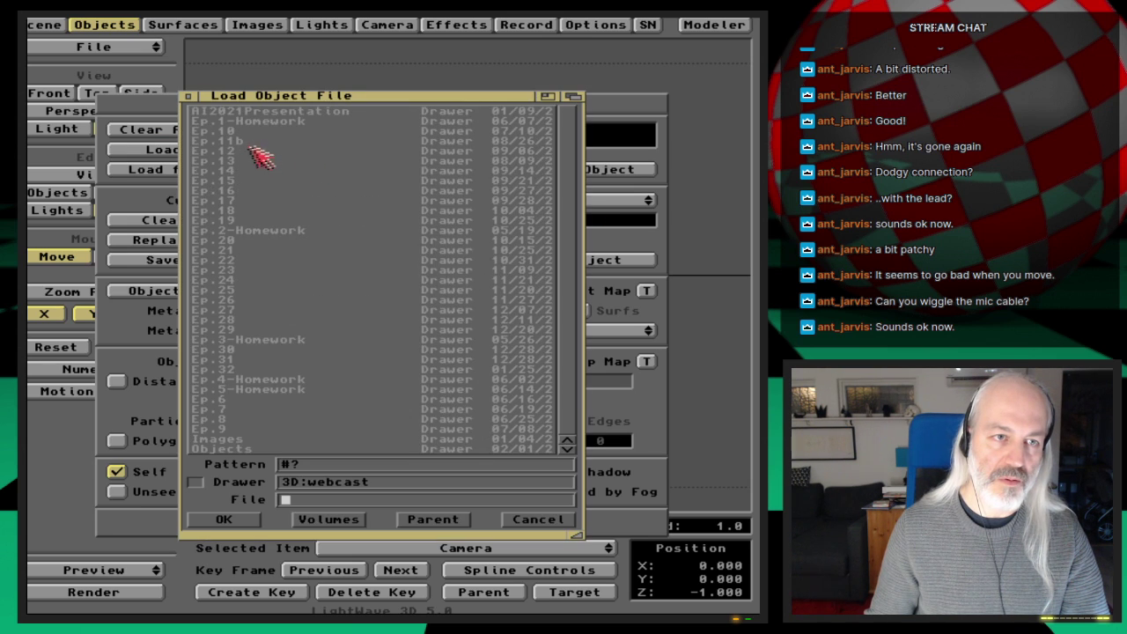
pyautogui.click(537, 521)
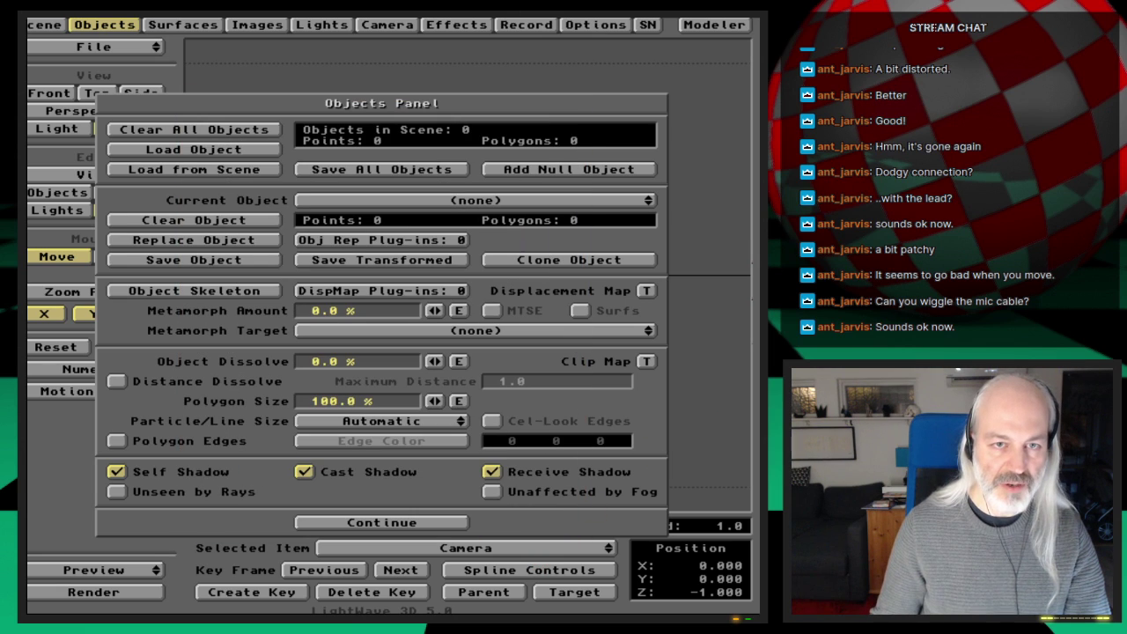
pyautogui.click(623, 174)
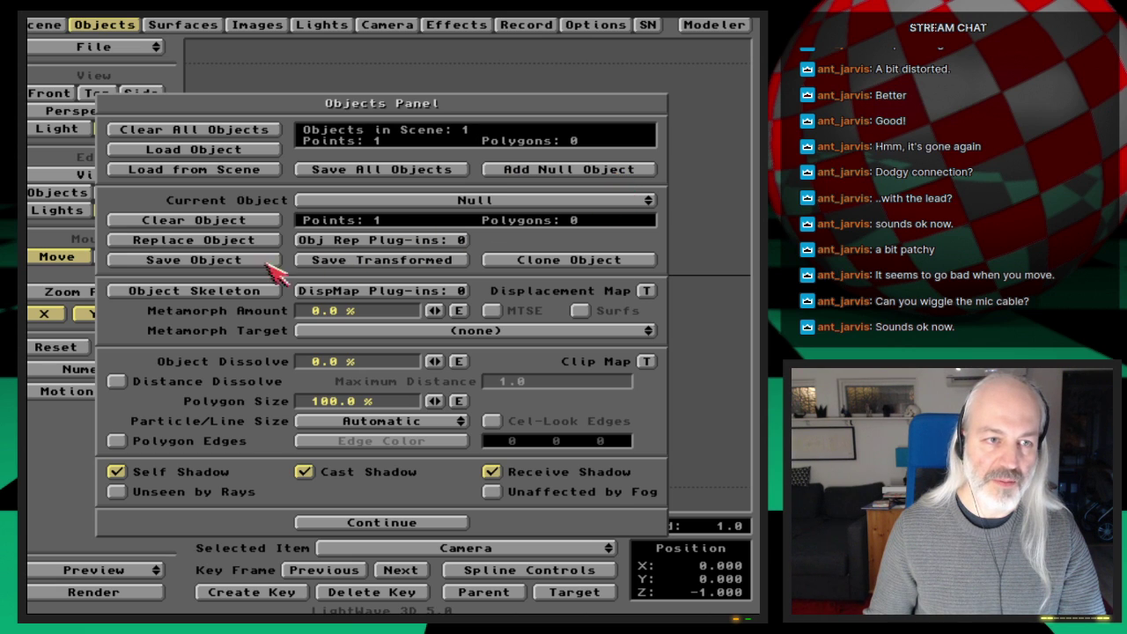
pyautogui.click(221, 264)
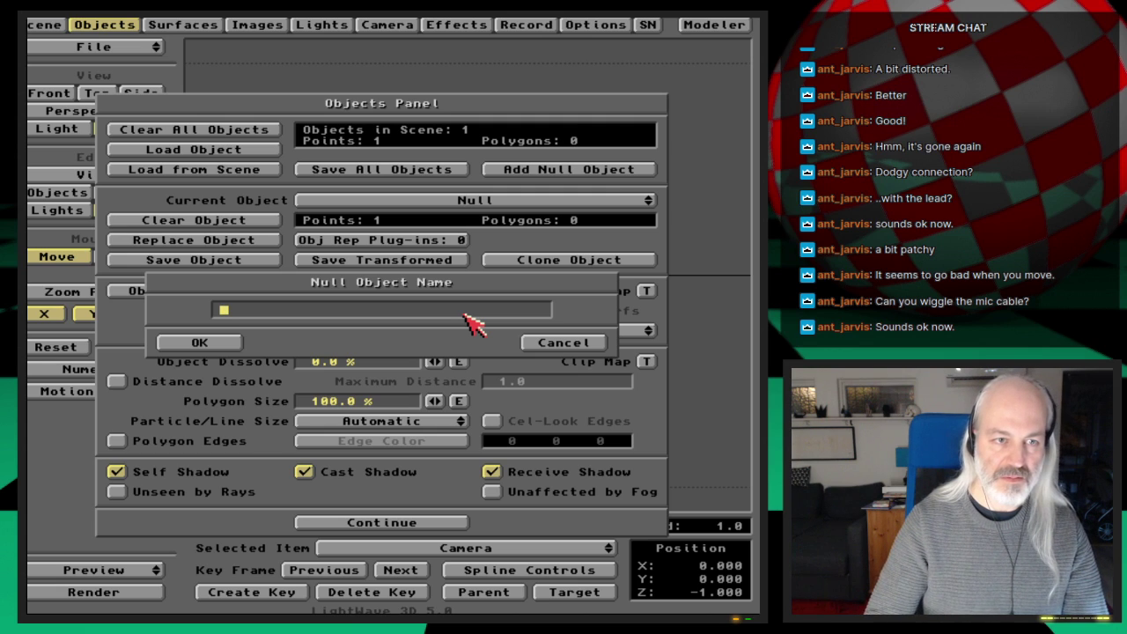
pyautogui.write('Front')
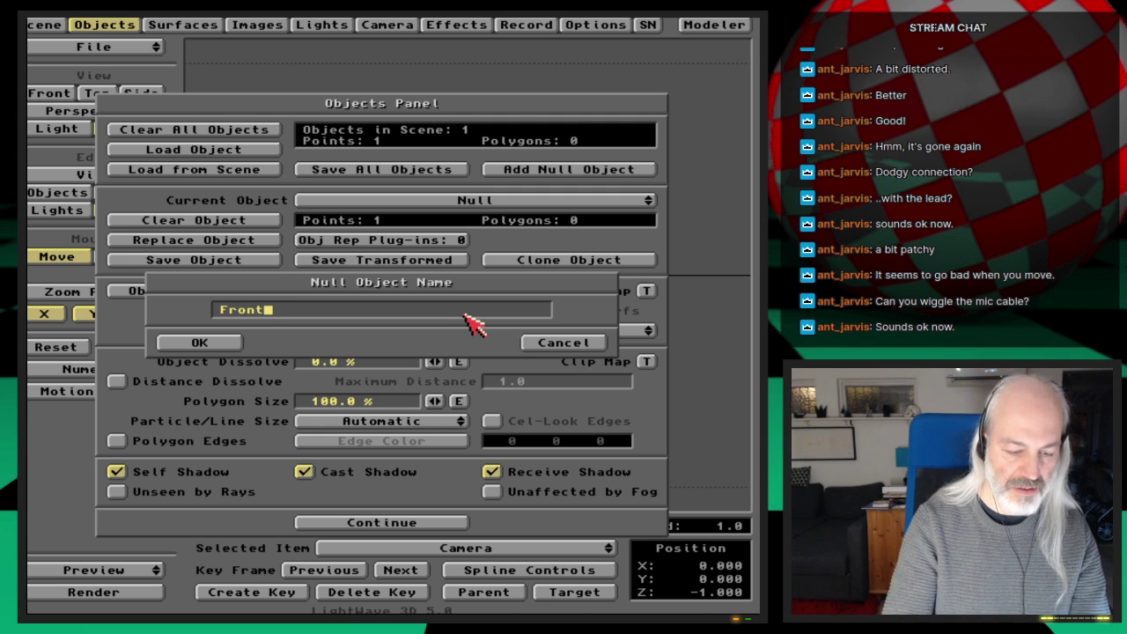
pyautogui.write('Gear')
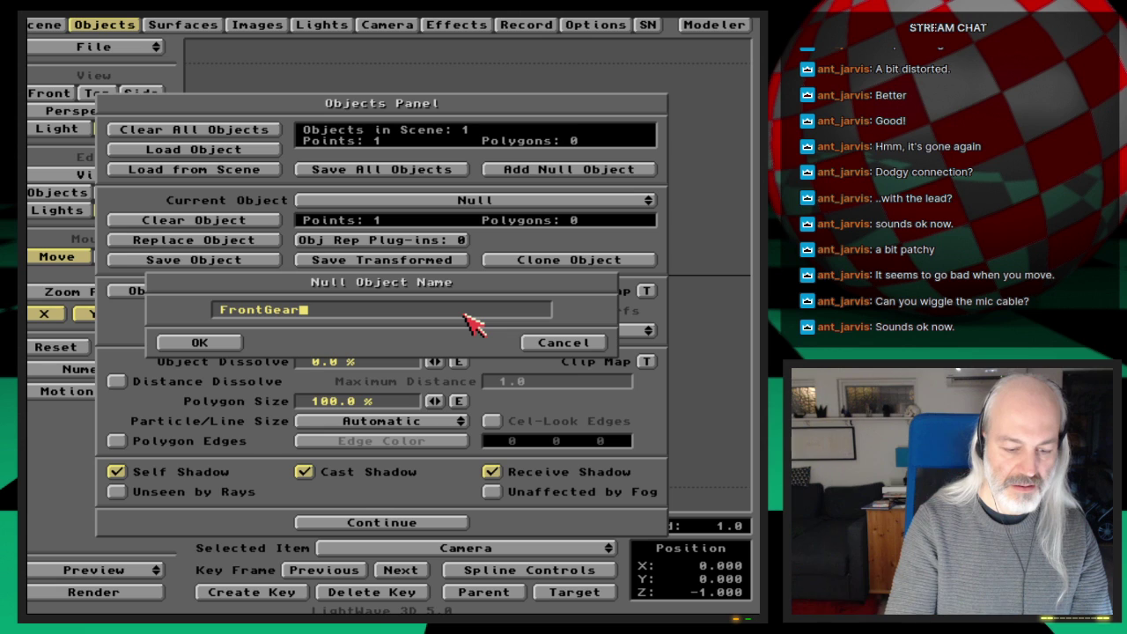
pyautogui.write('Parent')
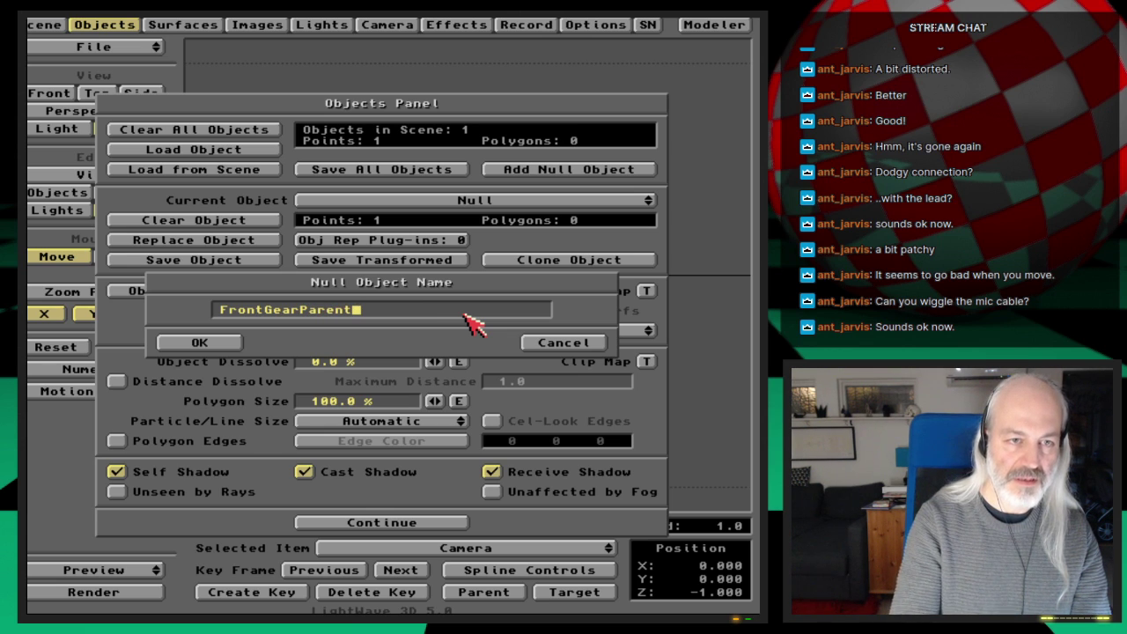
pyautogui.press('Return')
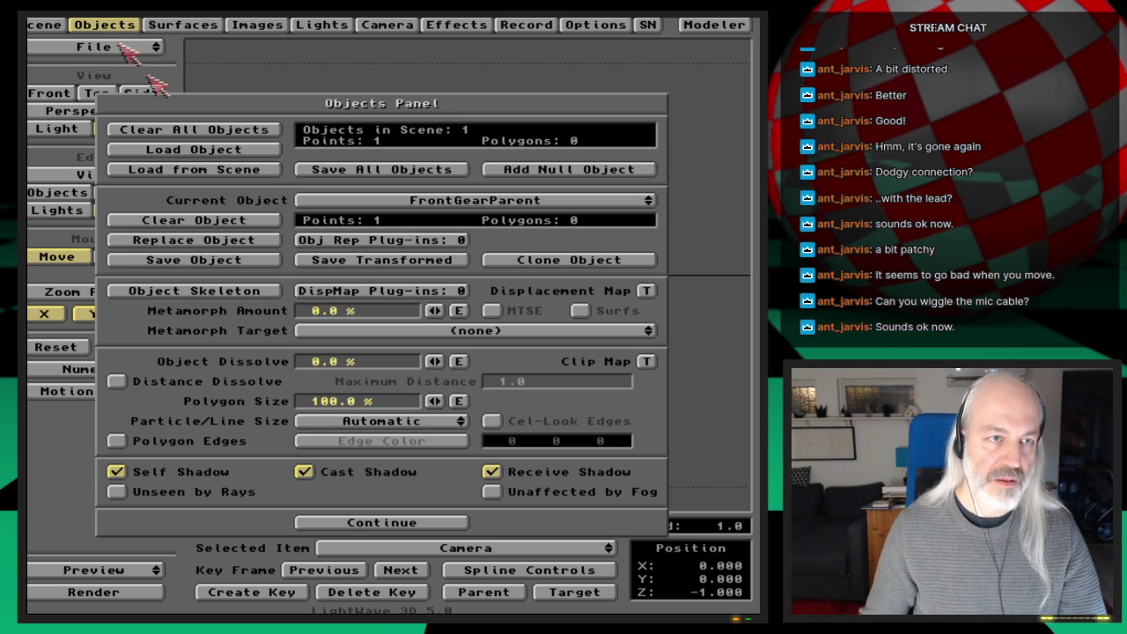
# Load the Gear_upperLeg1 object from the Ep.32/Objects drawer into the scene
pyautogui.click(262, 155)
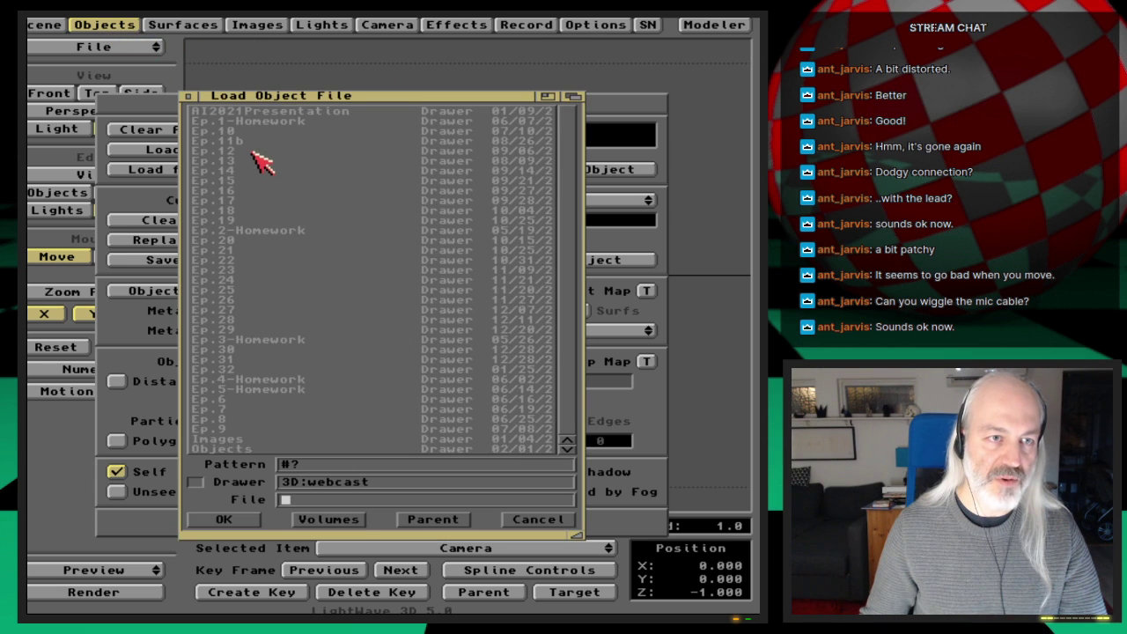
pyautogui.click(242, 370)
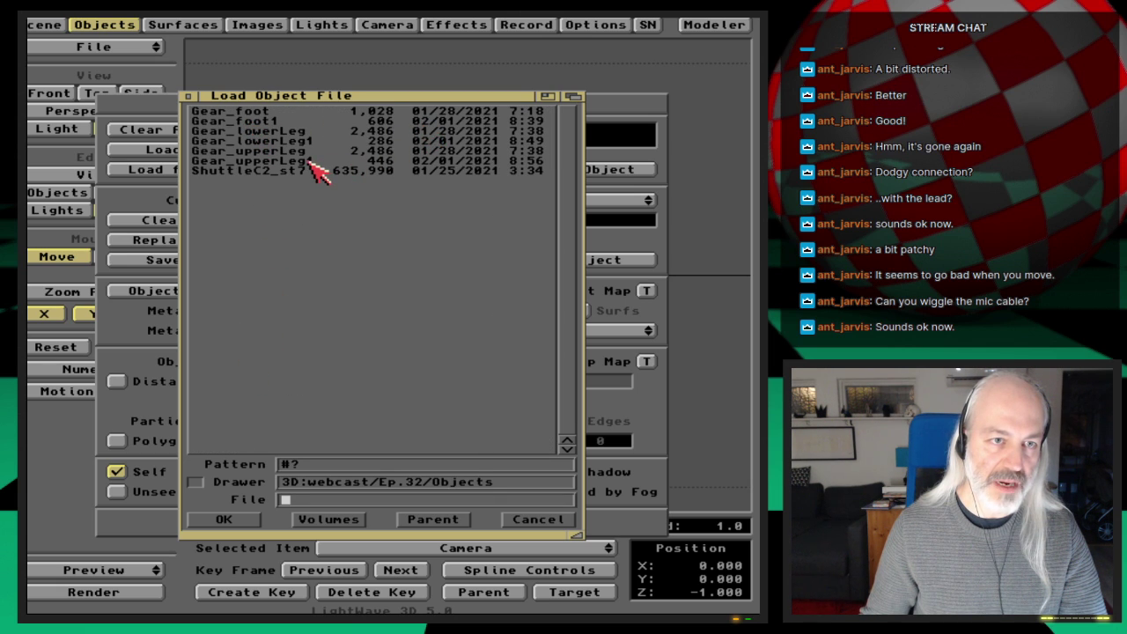
pyautogui.doubleClick(310, 162)
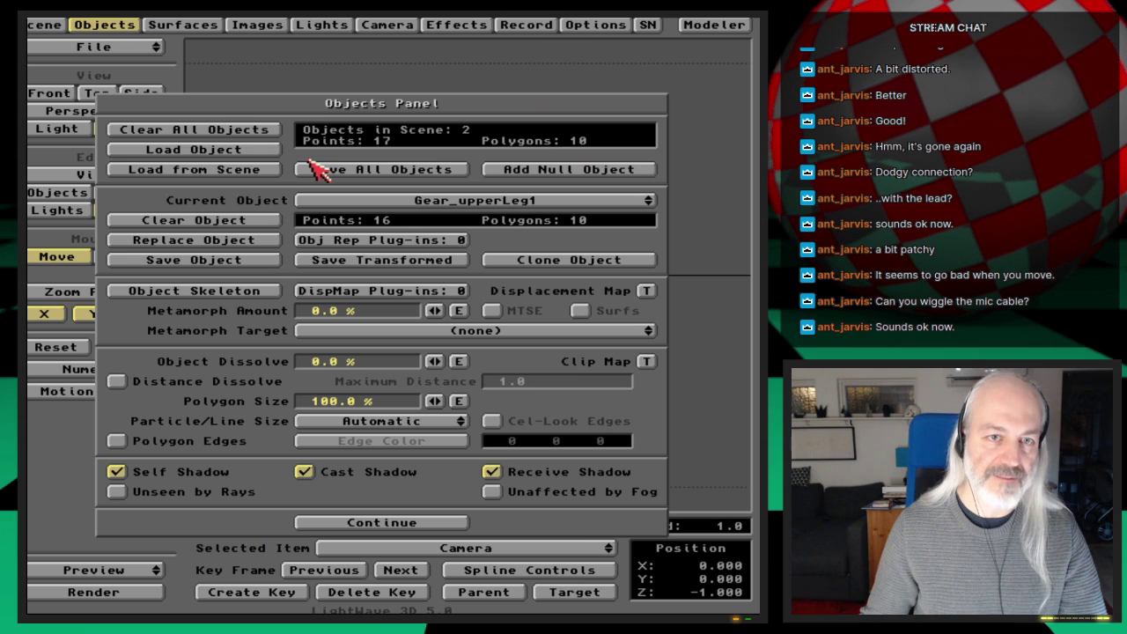
pyautogui.click(123, 24)
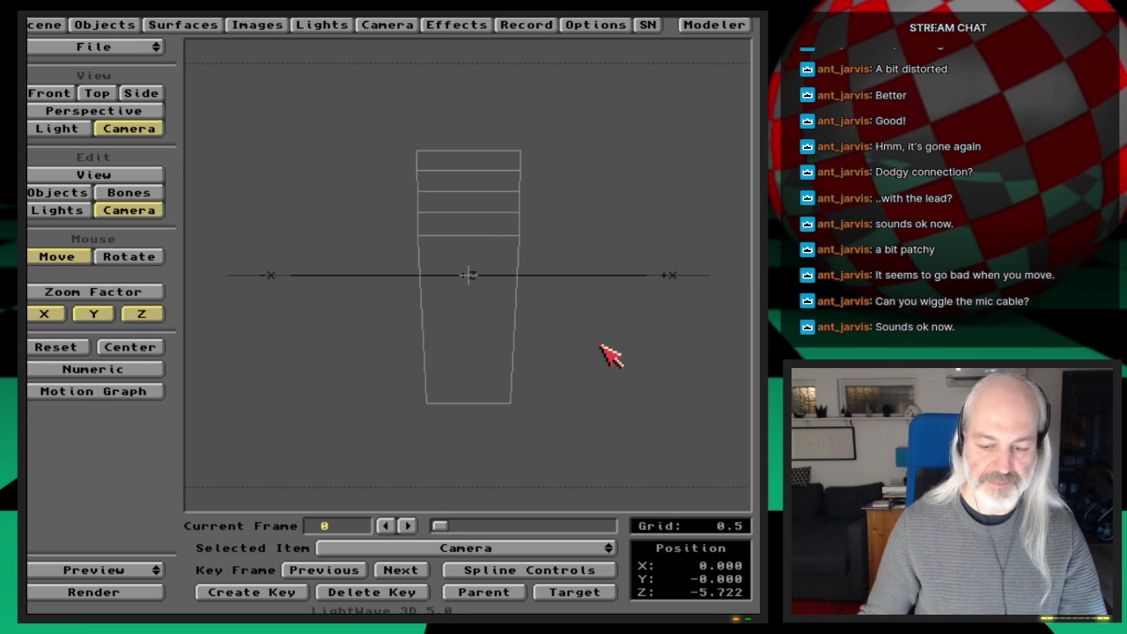
# In the perspective view, parent the Gear_upperLeg1 object to the FrontGearParent null
pyautogui.press('4')
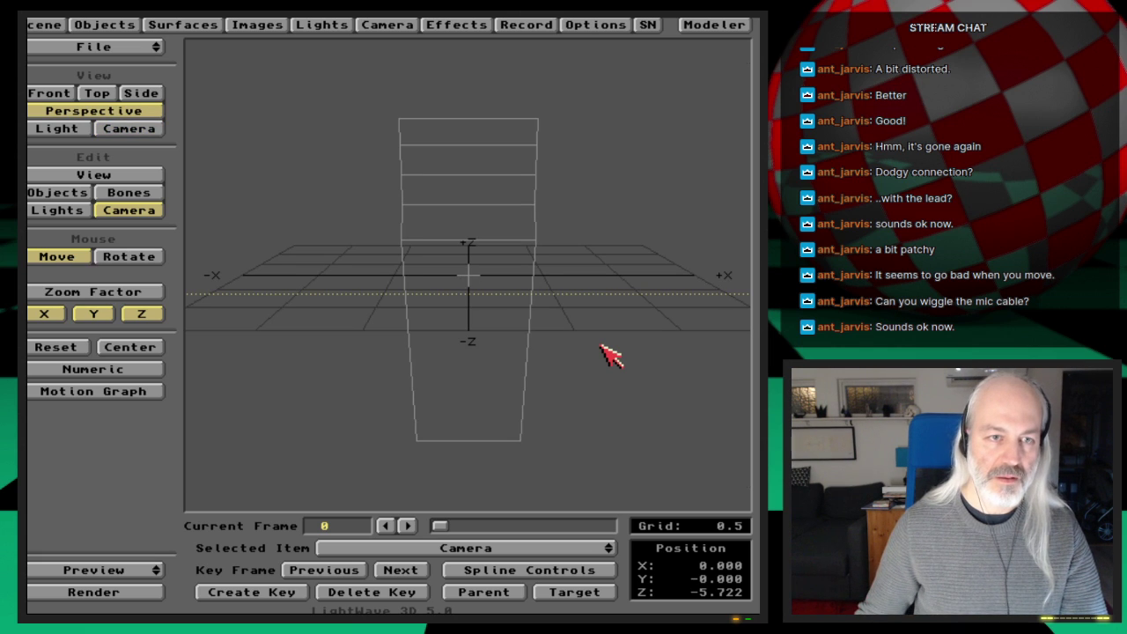
pyautogui.press('v')
pyautogui.moveTo(571, 345)
pyautogui.mouseDown()
pyautogui.moveTo(646, 349)
pyautogui.moveTo(640, 337)
pyautogui.moveTo(586, 340)
pyautogui.mouseUp()
pyautogui.press('c')
pyautogui.press('v')
pyautogui.press('c')
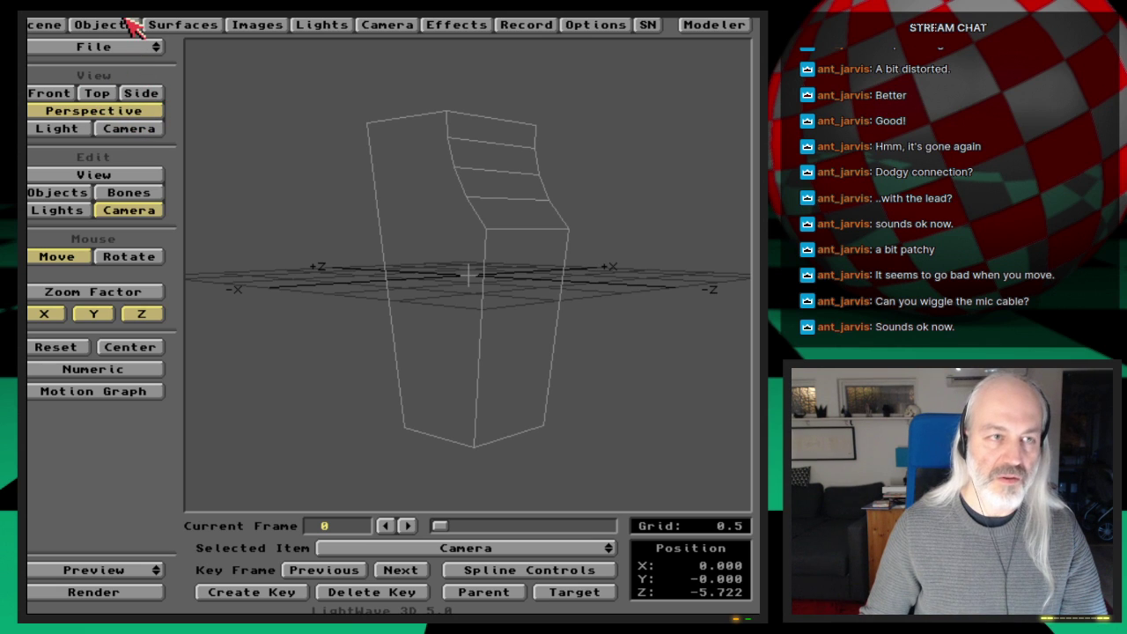
pyautogui.click(76, 192)
pyautogui.click(509, 592)
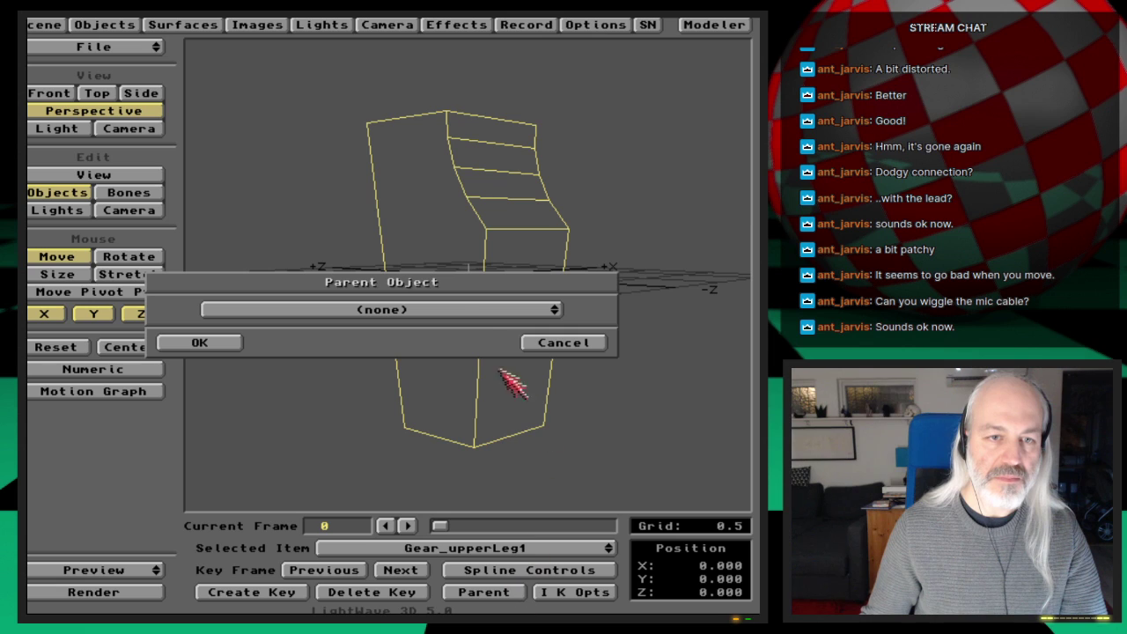
pyautogui.click(470, 309)
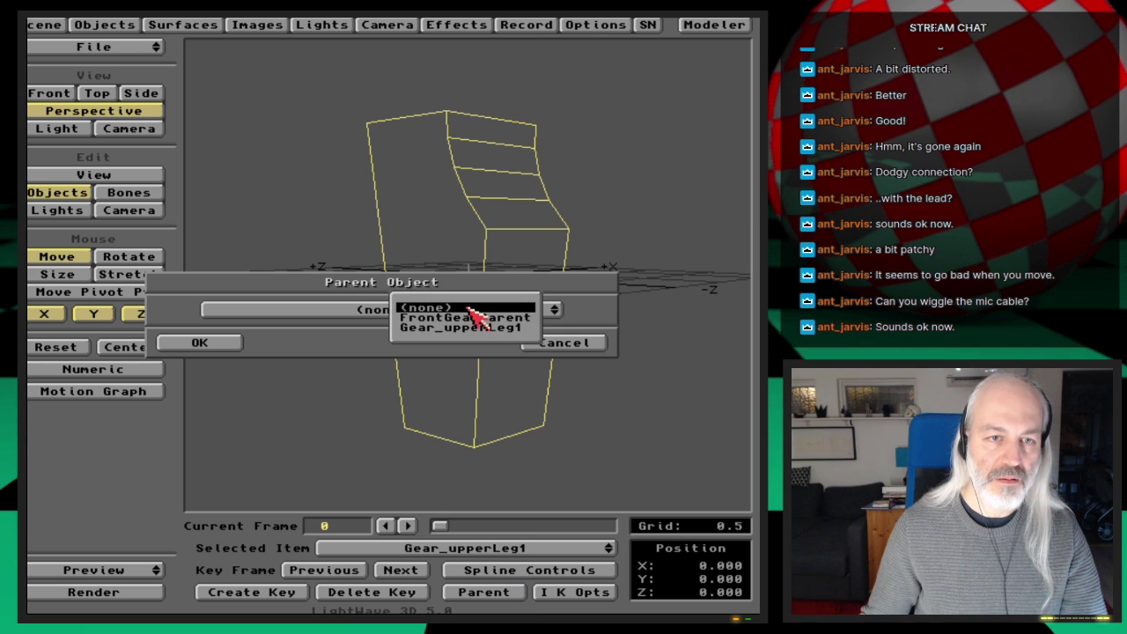
pyautogui.click(527, 318)
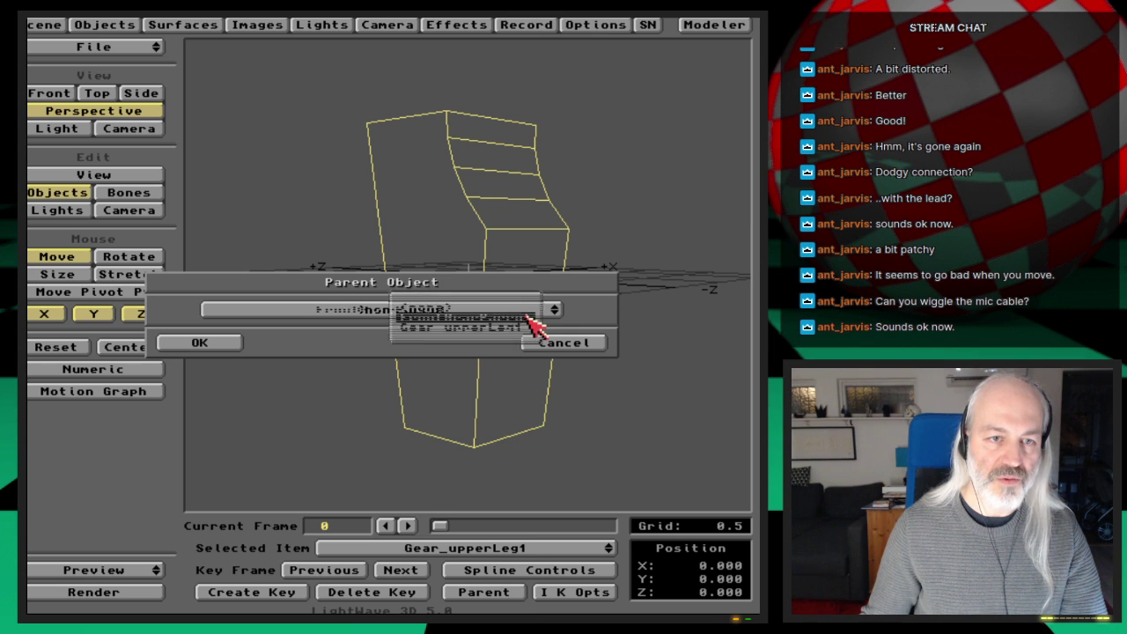
pyautogui.click(231, 342)
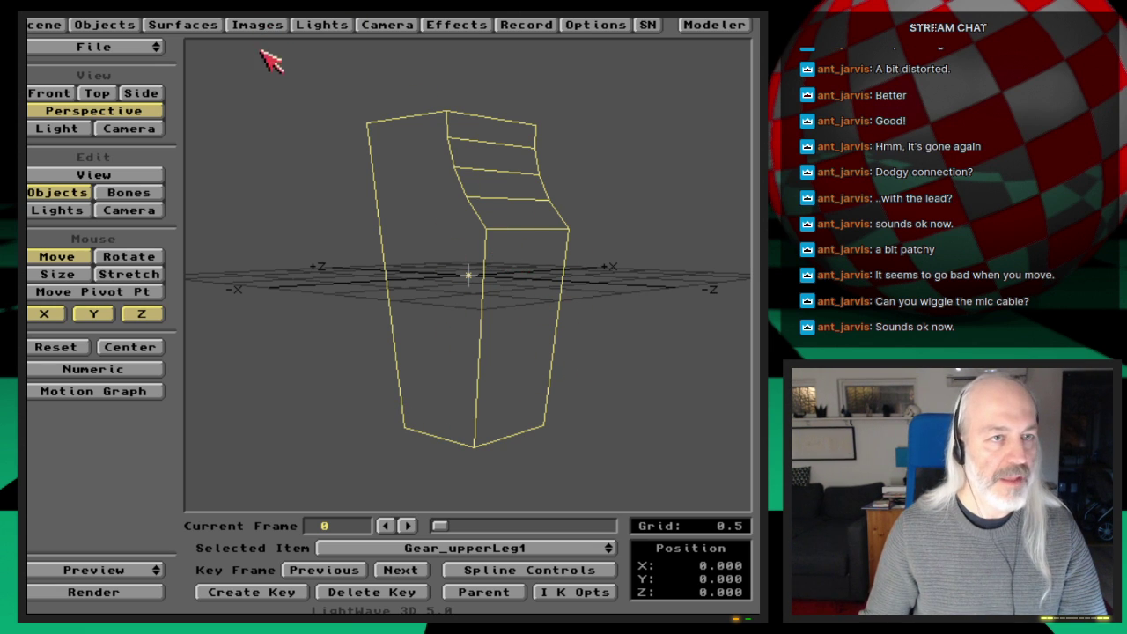
# Load the Gear_lowerLeg1 object from the same Objects drawer into the scene
pyautogui.click(130, 25)
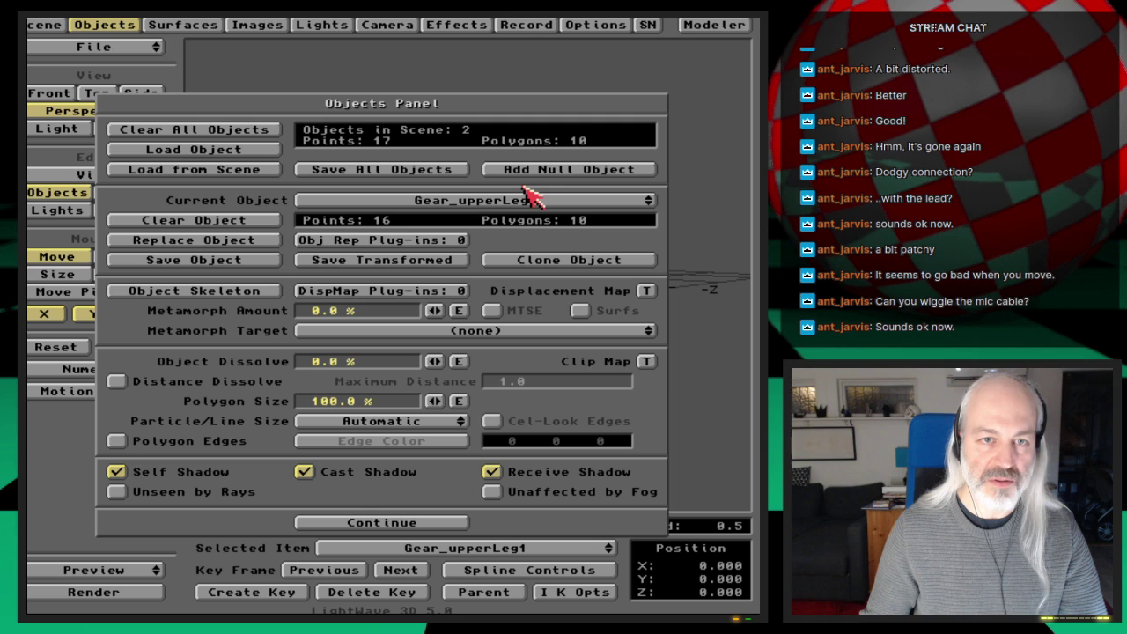
pyautogui.click(563, 200)
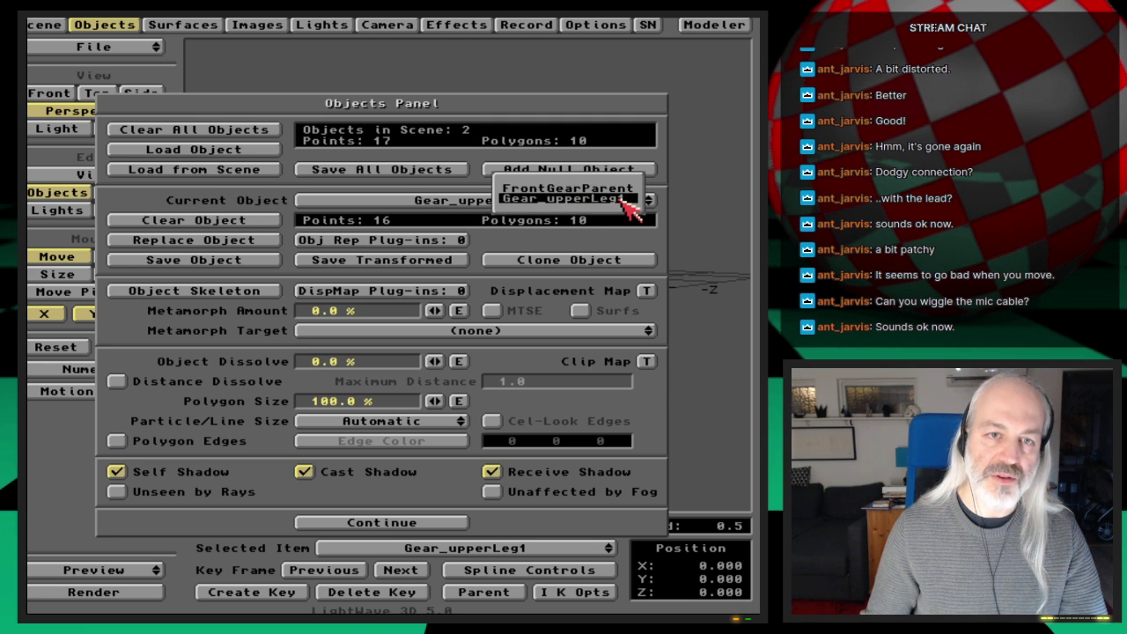
pyautogui.click(623, 201)
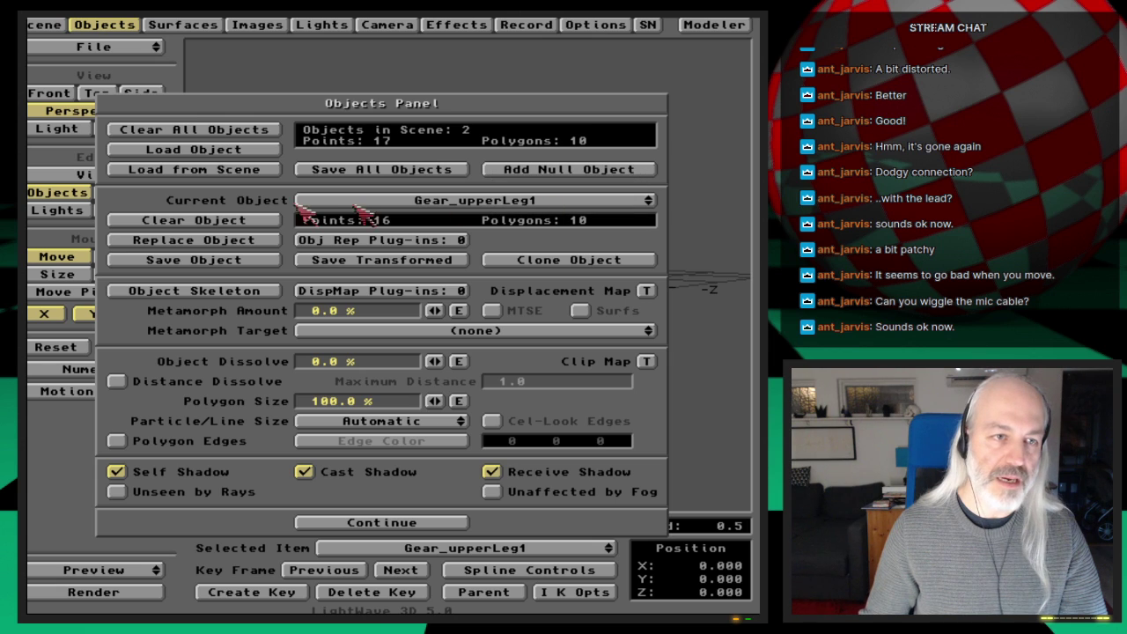
pyautogui.click(252, 151)
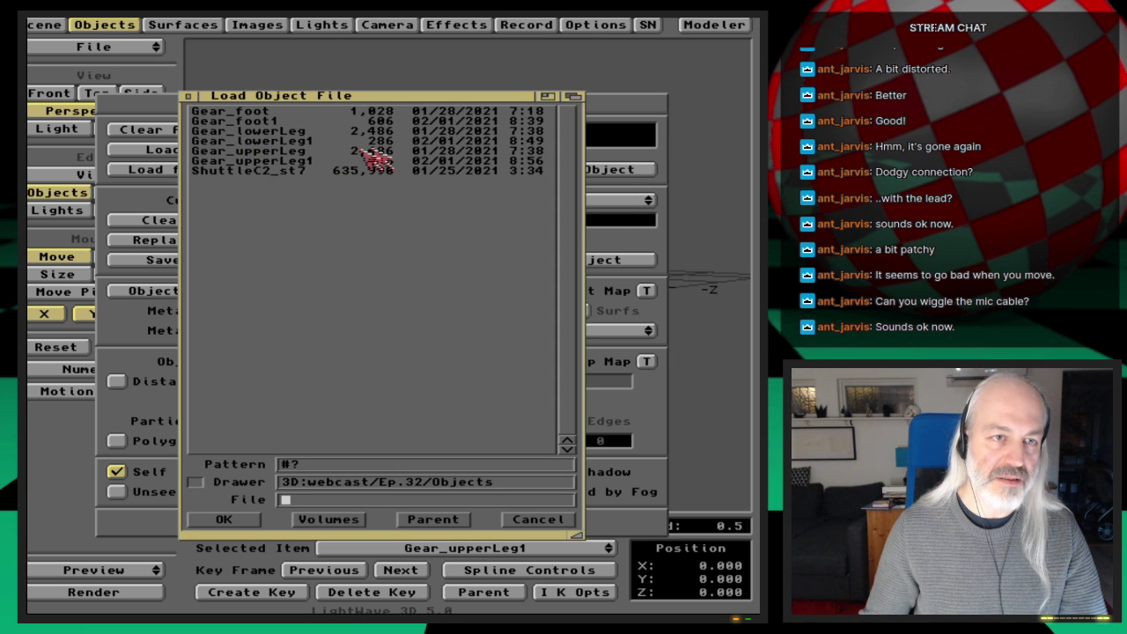
pyautogui.doubleClick(305, 141)
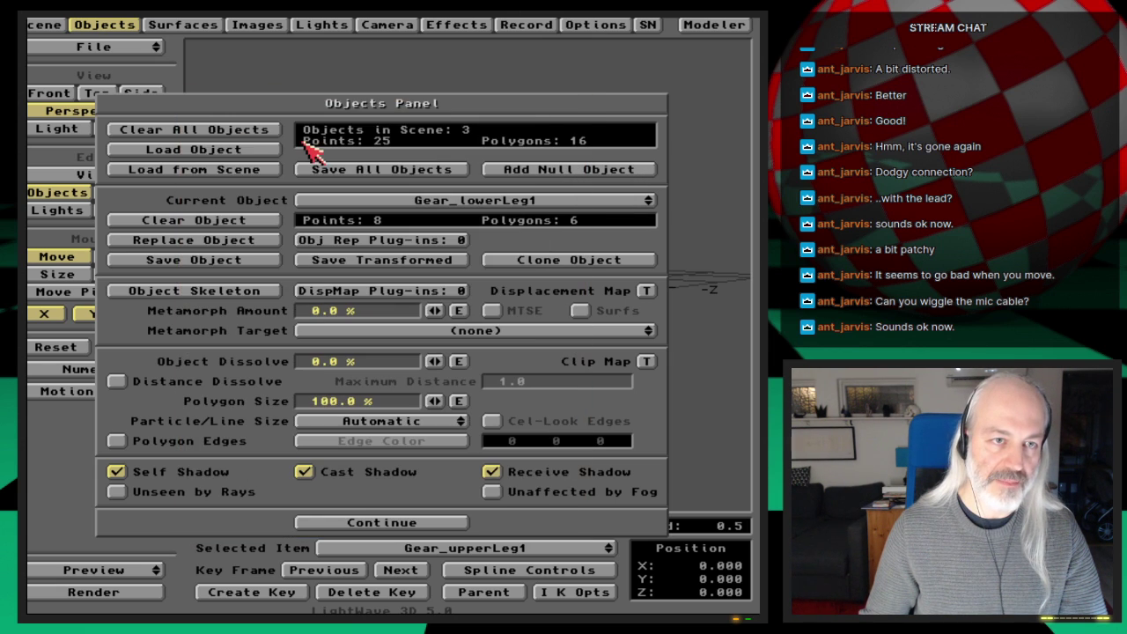
pyautogui.click(118, 24)
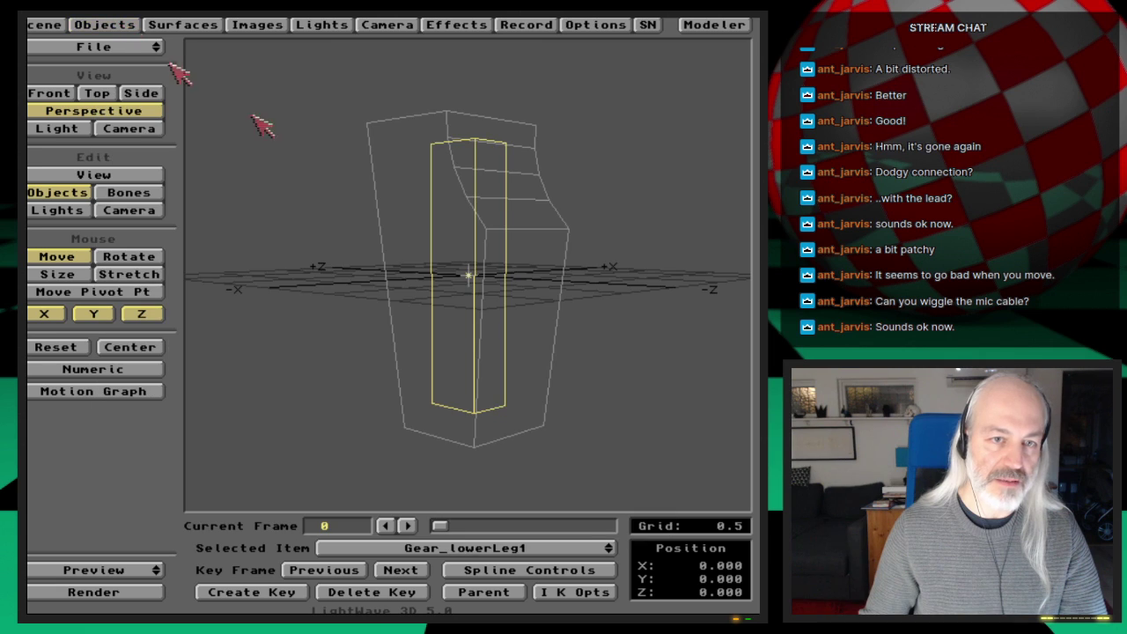
# Parent the Gear_lowerLeg1 object to Gear_upperLeg1
pyautogui.click(509, 593)
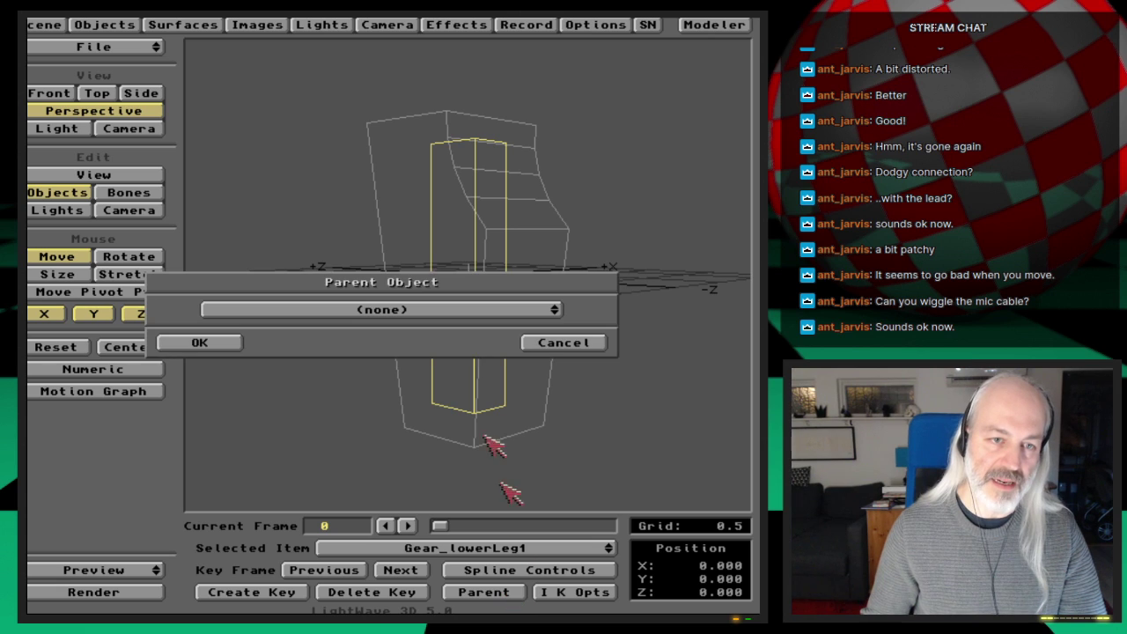
pyautogui.click(440, 309)
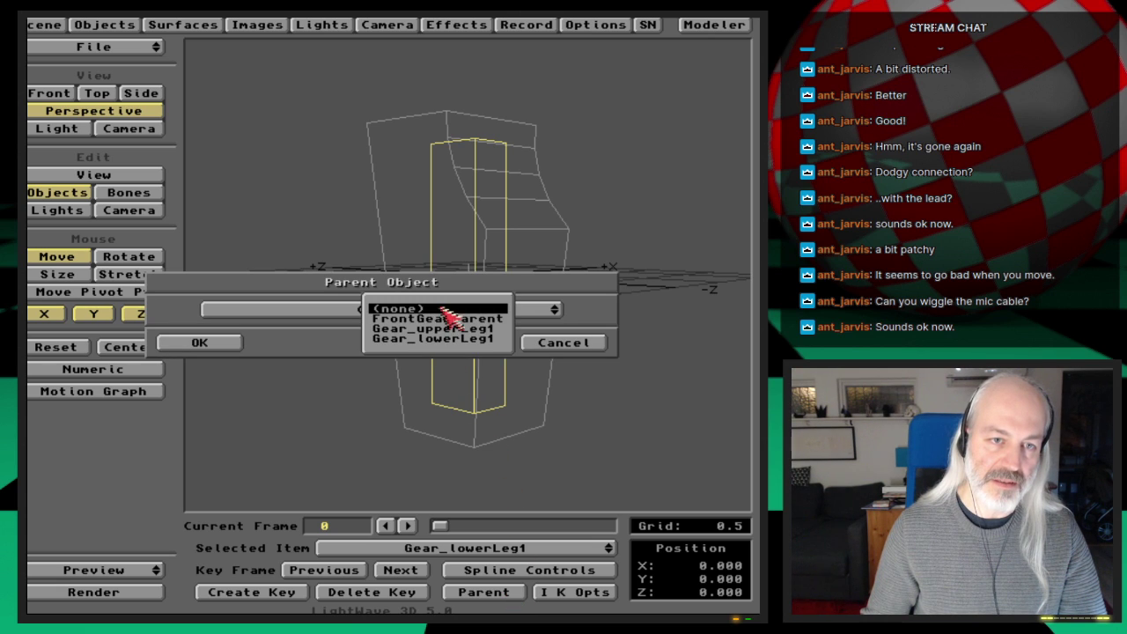
pyautogui.click(493, 327)
pyautogui.click(229, 342)
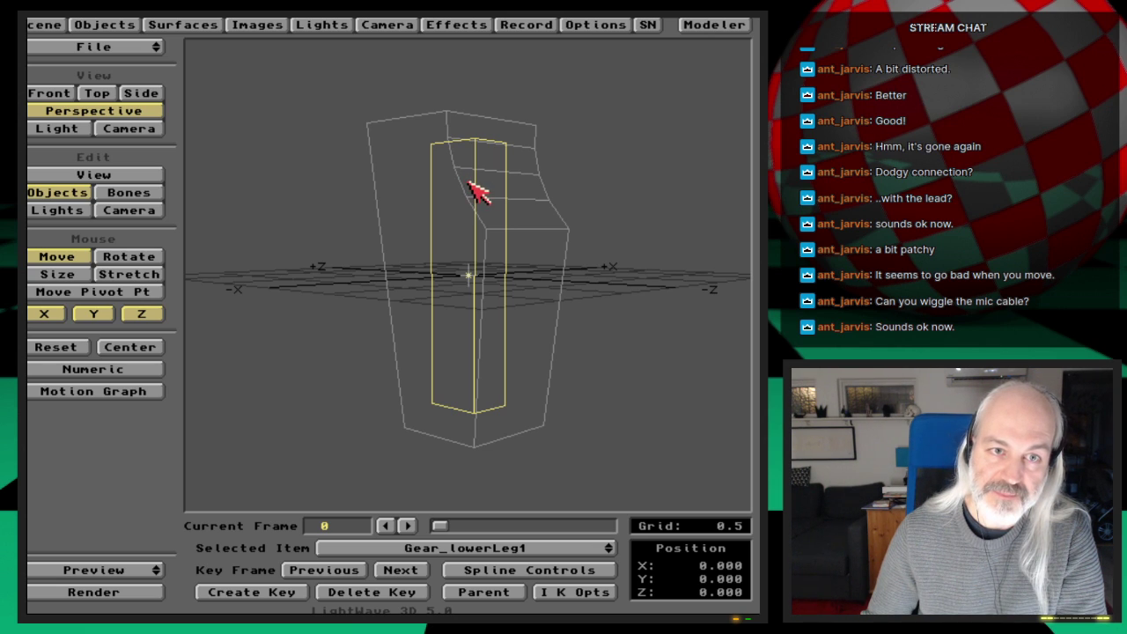
# Switch to Modeler and move the lower leg on layer 2 by a numeric offset of X 0 m, Y -700 mm, Z 0 m
pyautogui.click(736, 25)
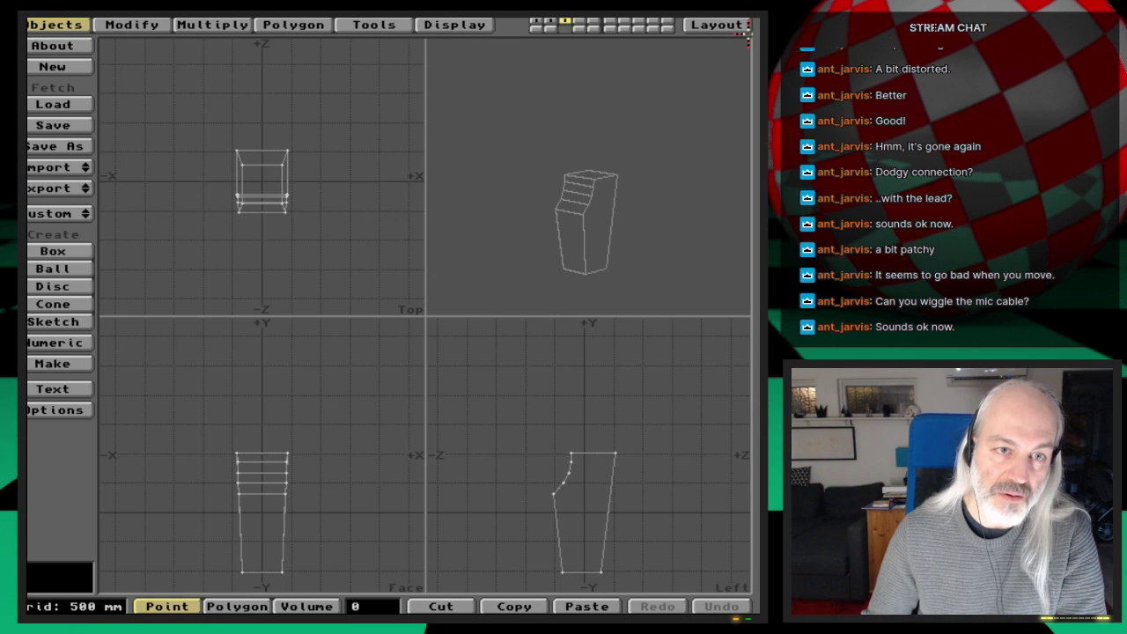
pyautogui.click(552, 23)
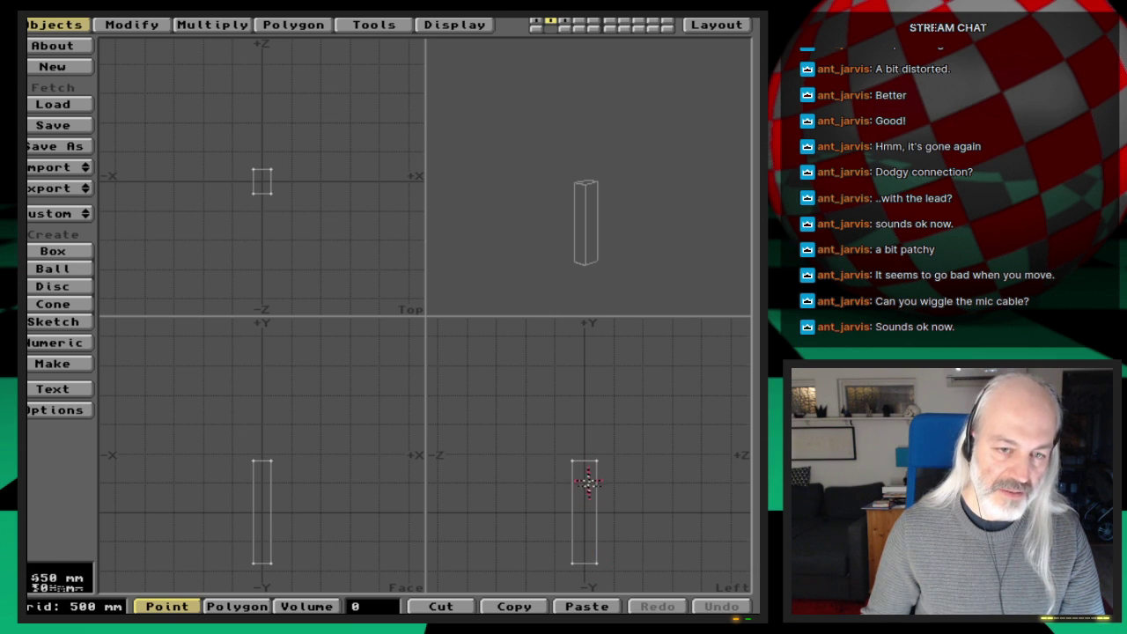
pyautogui.press('t')
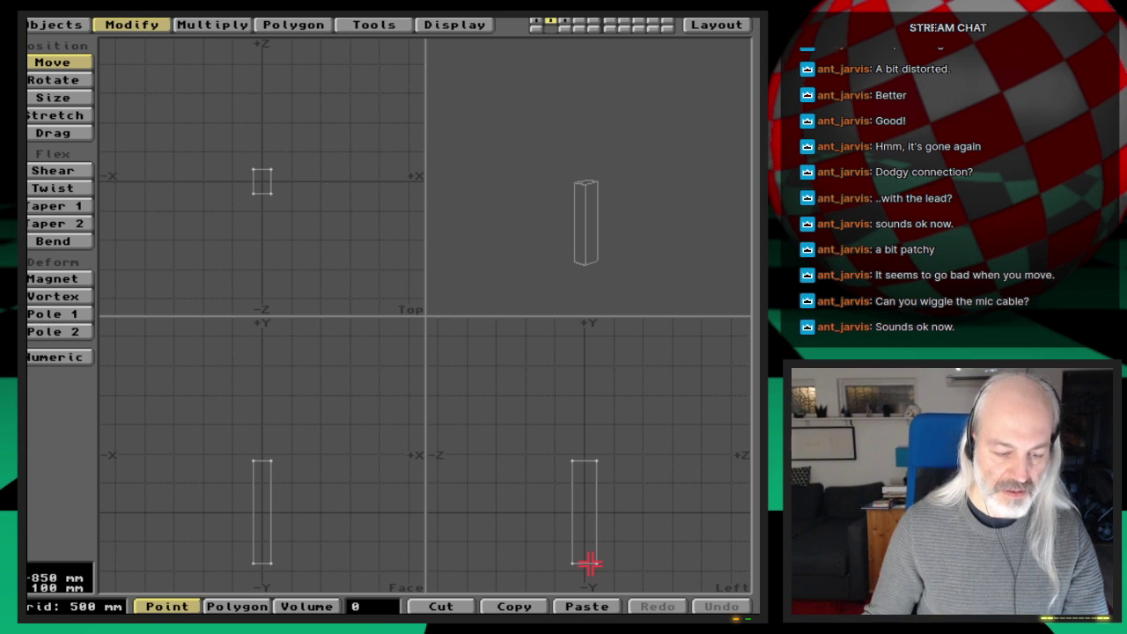
pyautogui.press('n')
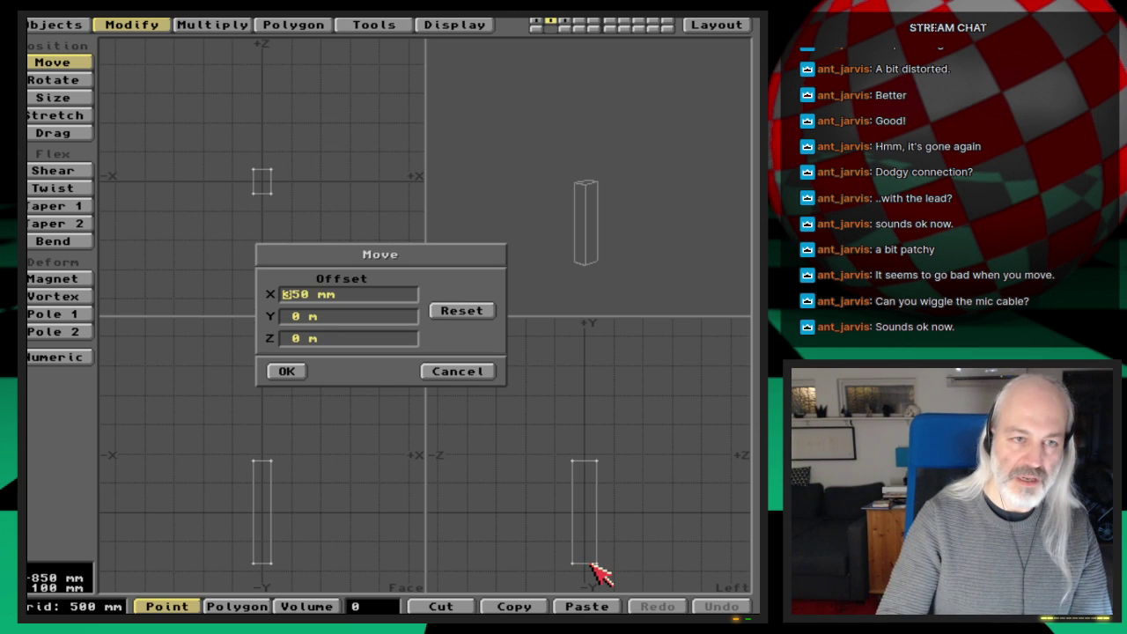
pyautogui.press('Delete')
pyautogui.press('Delete')
pyautogui.press('Delete')
pyautogui.press('Tab')
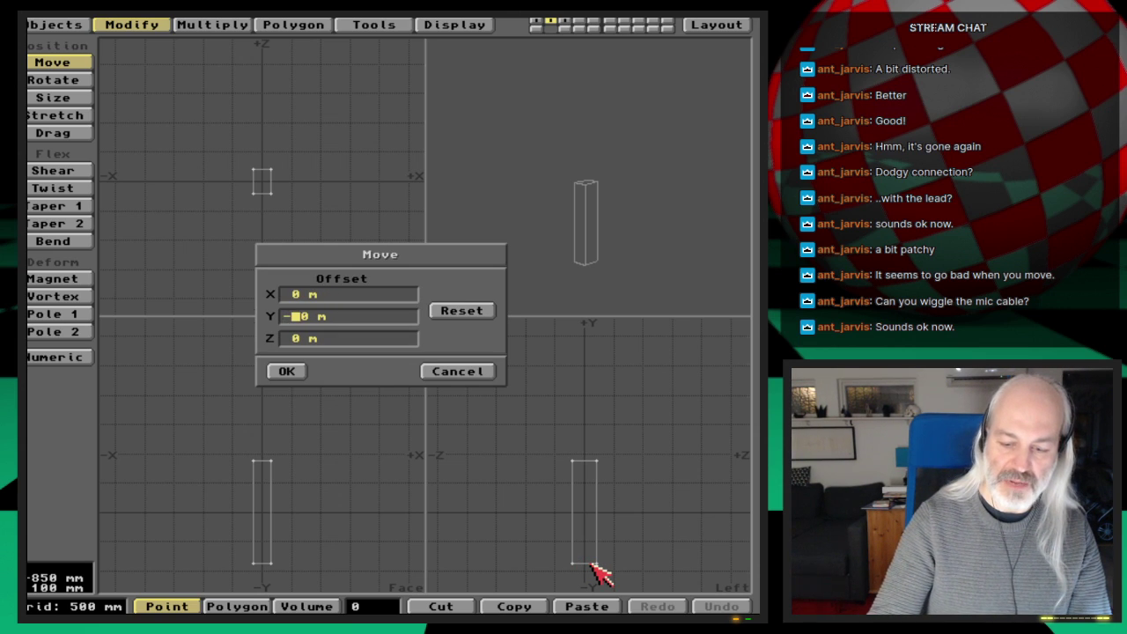
pyautogui.write('-700mm')
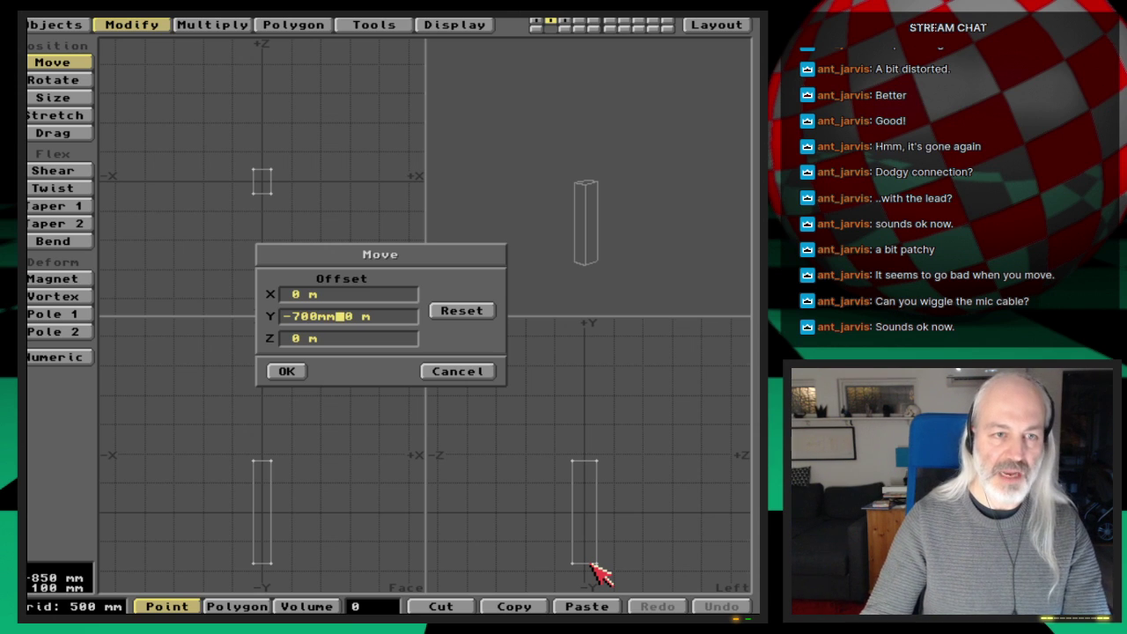
pyautogui.press('Return')
pyautogui.press('Return')
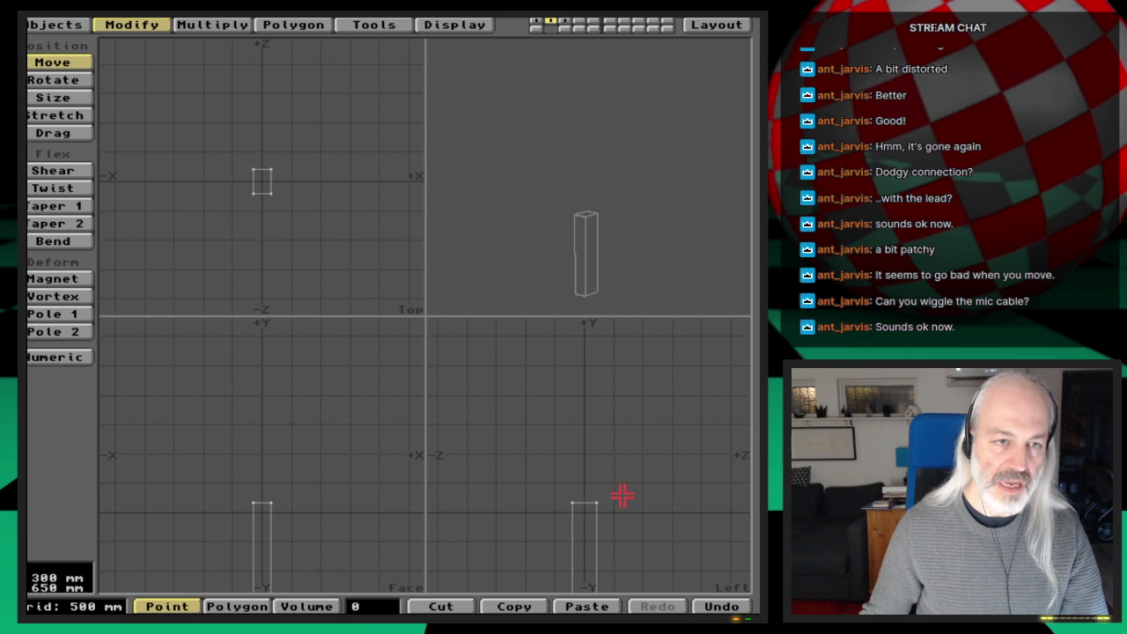
# Save the moved lower leg over the existing Gear_lowerLeg1 file in the 3D:webcast/Ep.32/Objects drawer
pyautogui.press('s')
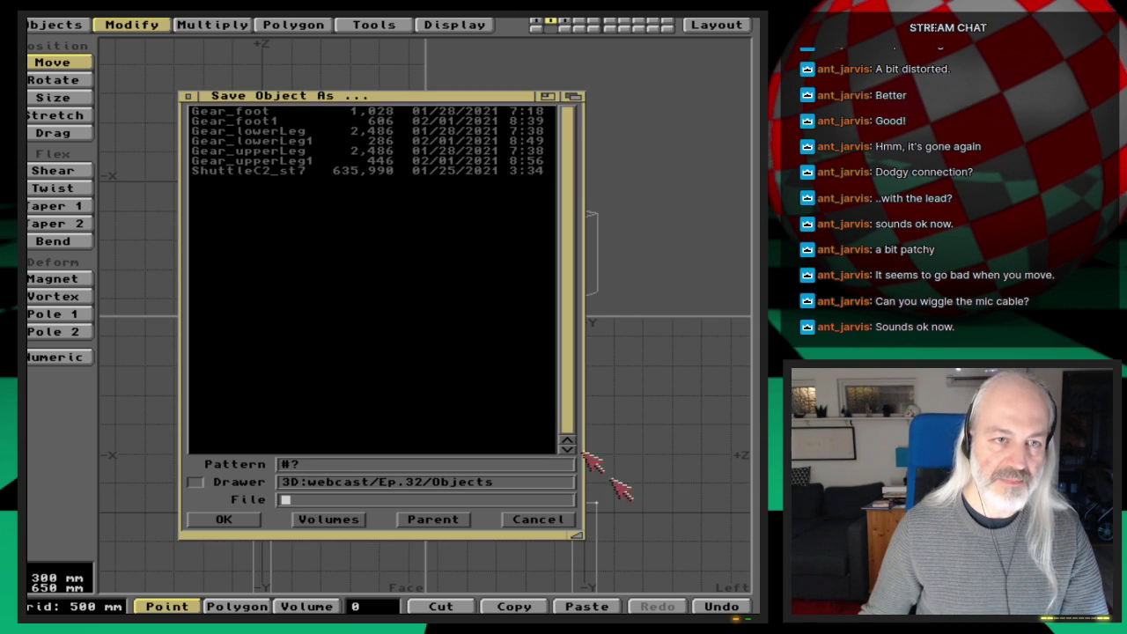
pyautogui.click(310, 141)
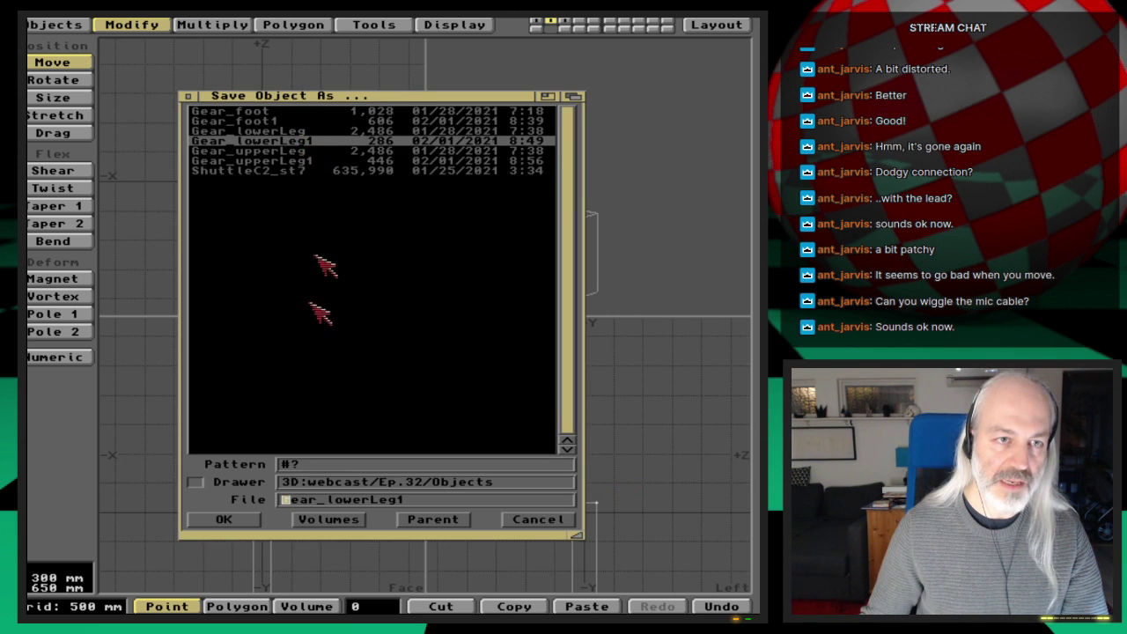
pyautogui.click(238, 520)
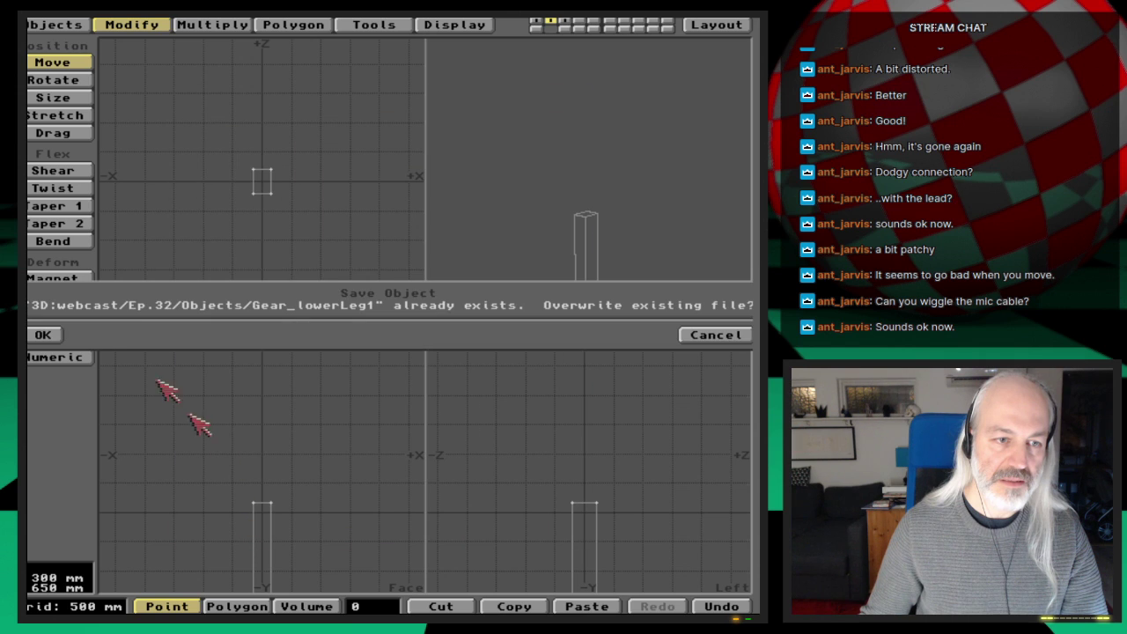
pyautogui.click(40, 334)
# Switch to Layout and replace the Gear_lowerLeg1 object with its newly saved Gear_lowerLeg1 file
pyautogui.click(740, 23)
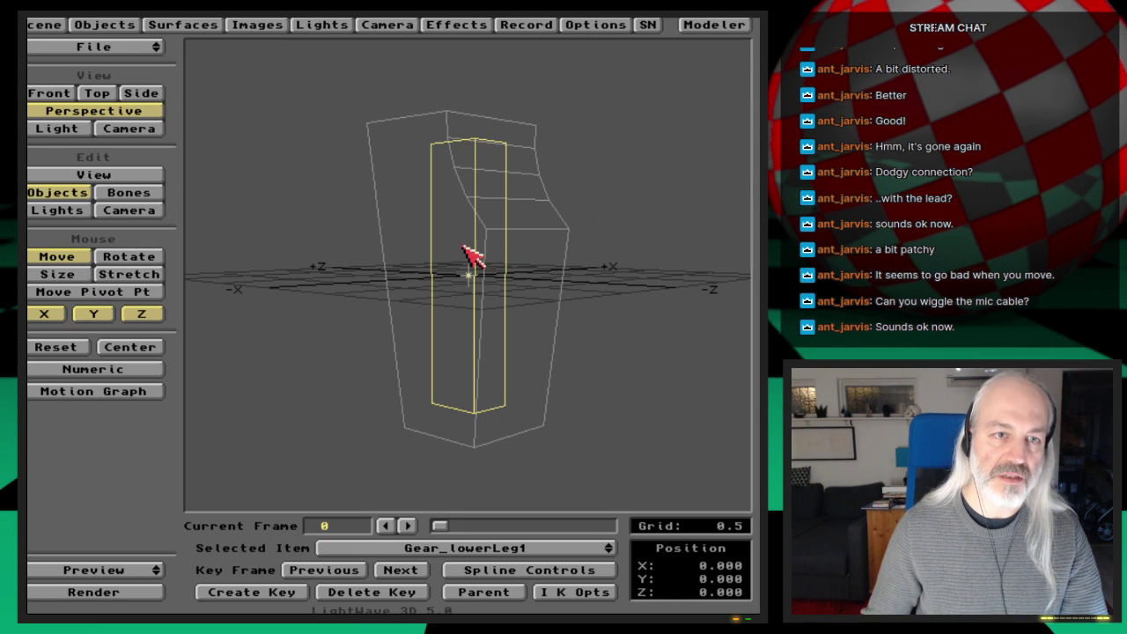
pyautogui.click(104, 25)
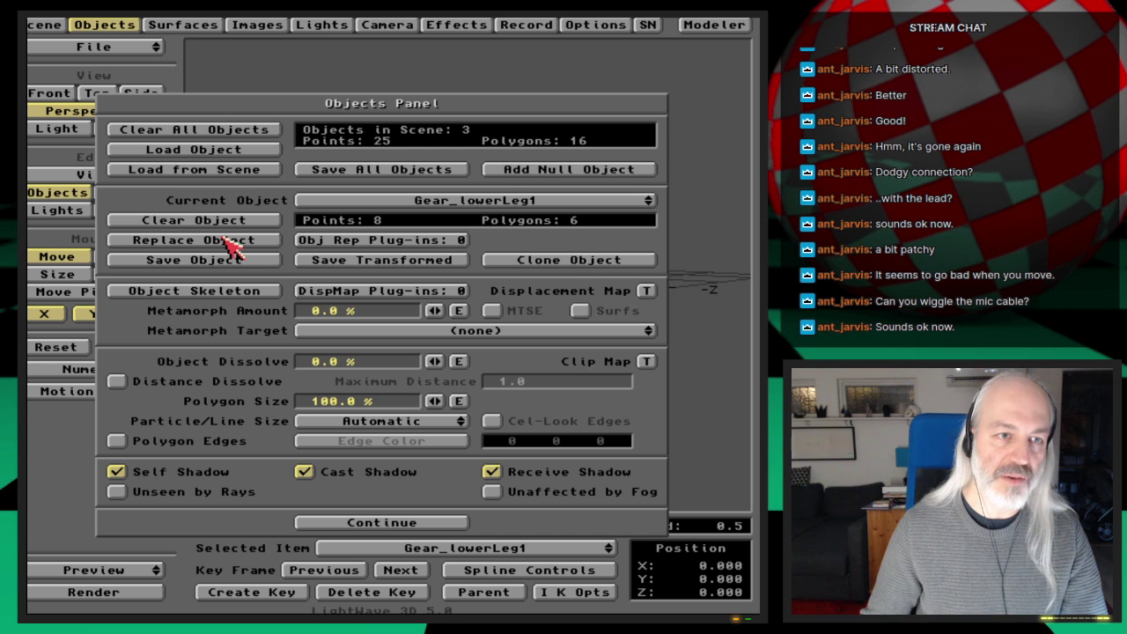
pyautogui.click(230, 249)
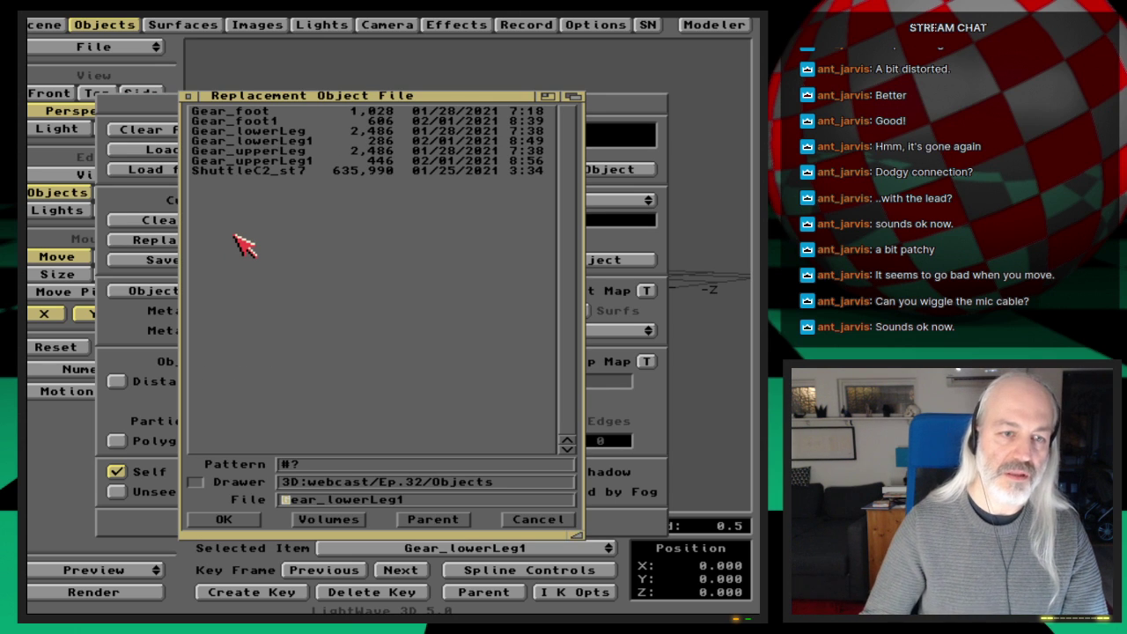
pyautogui.press('Escape')
pyautogui.press('Return')
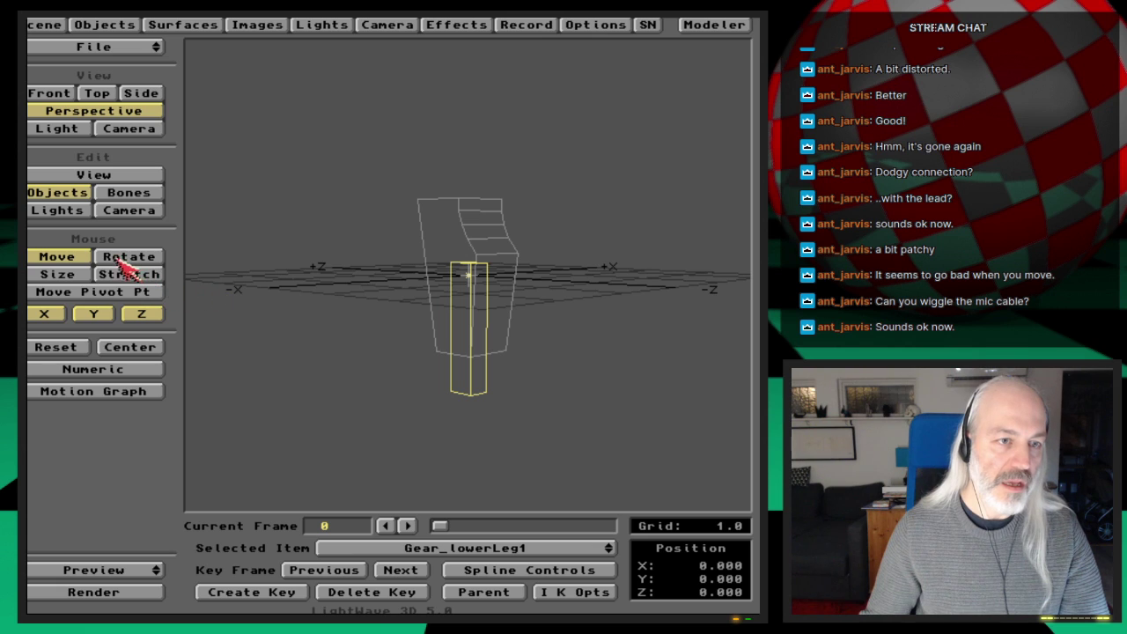
# Lower Gear_lowerLeg1 along Y only to -0.550, keyed at frame 0, and confirm Gear_upperLeg1 as its parent
pyautogui.click(141, 314)
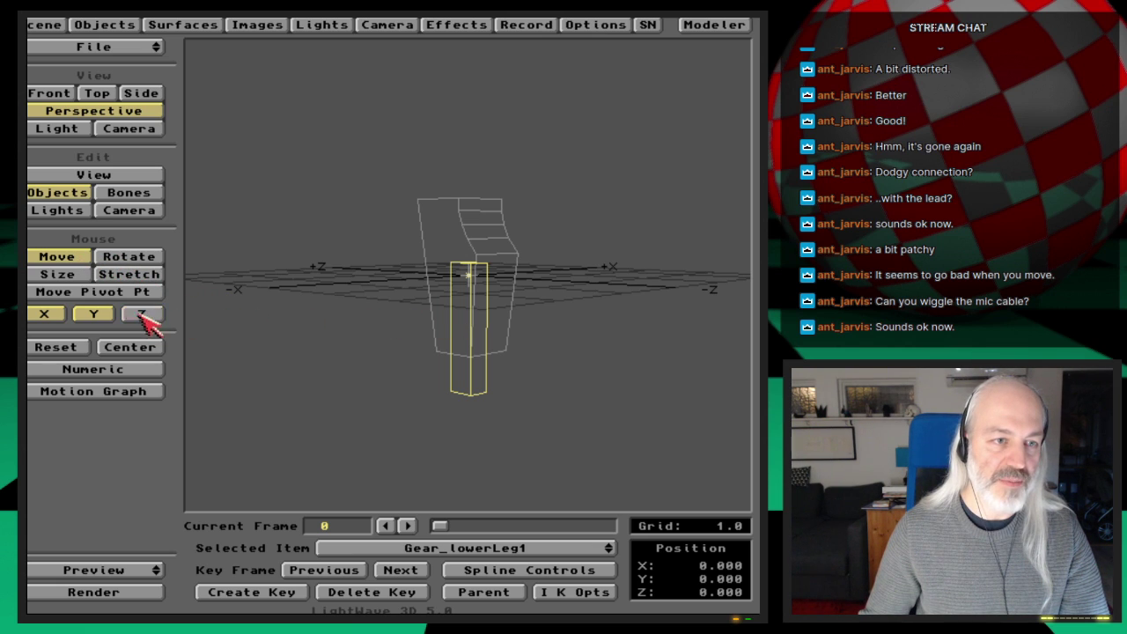
pyautogui.click(44, 314)
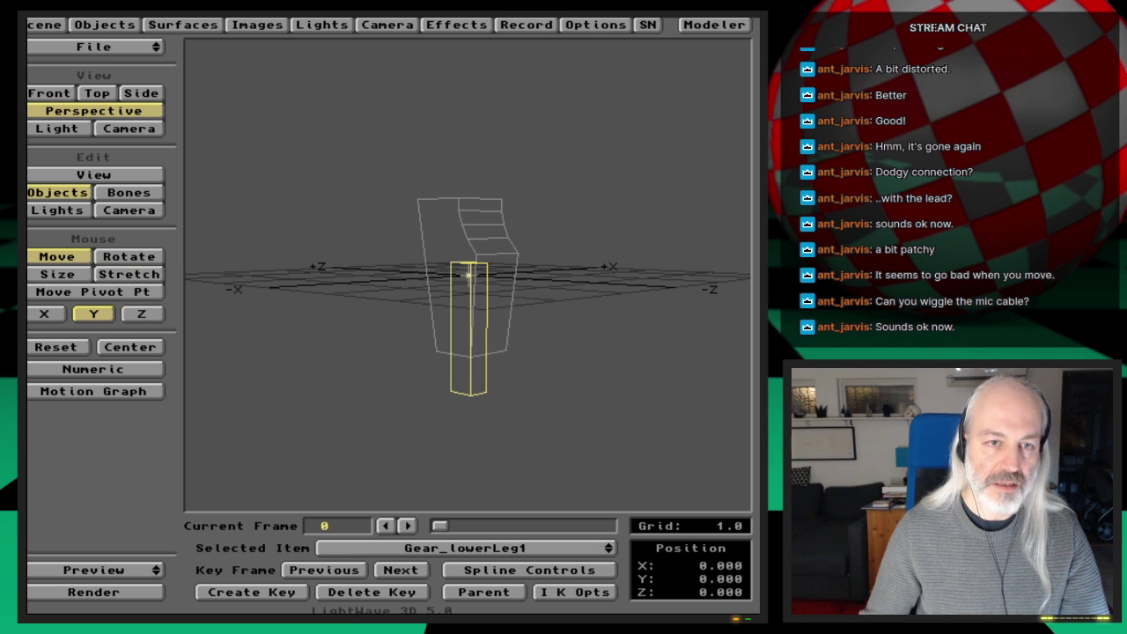
pyautogui.moveTo(561, 304); pyautogui.dragTo(561, 344)
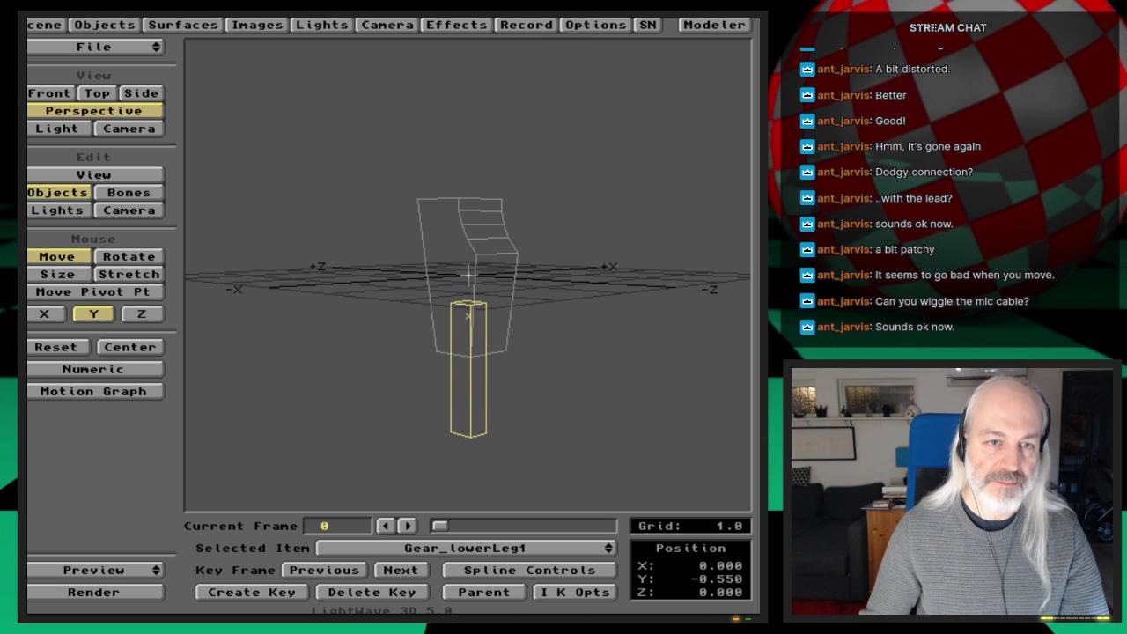
pyautogui.press('Return')
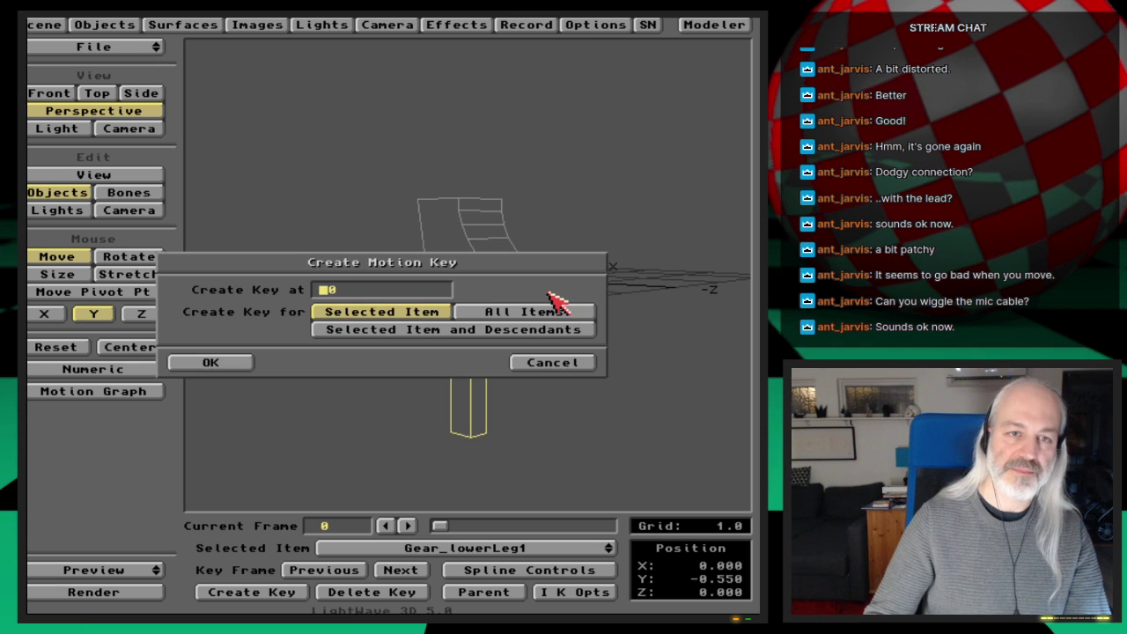
pyautogui.press('Return')
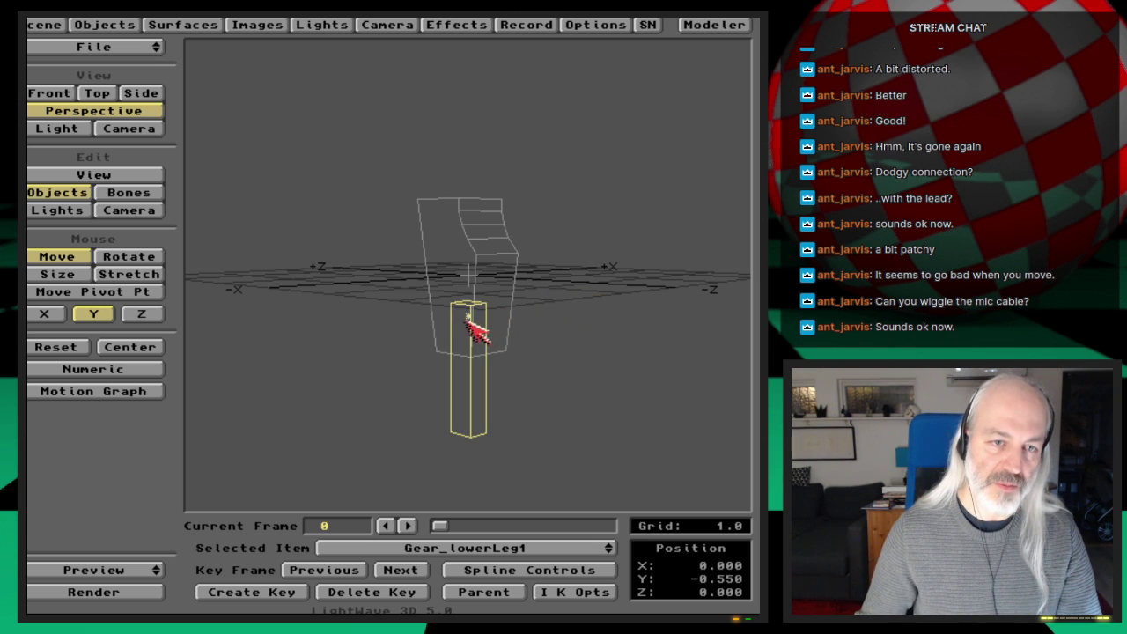
pyautogui.press('Return')
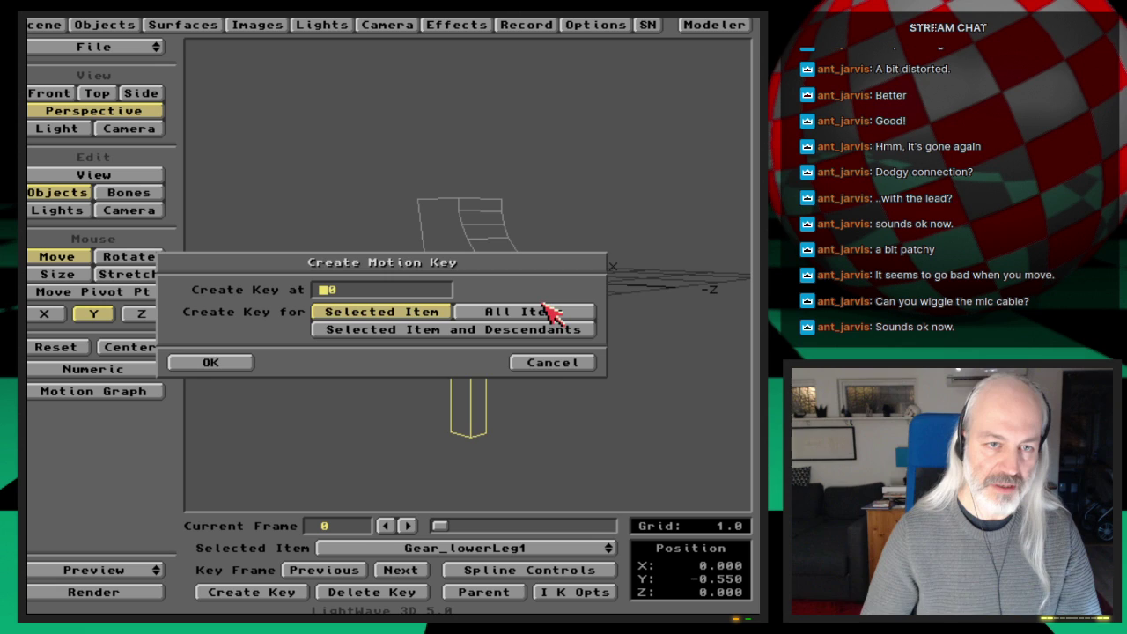
pyautogui.press('Return')
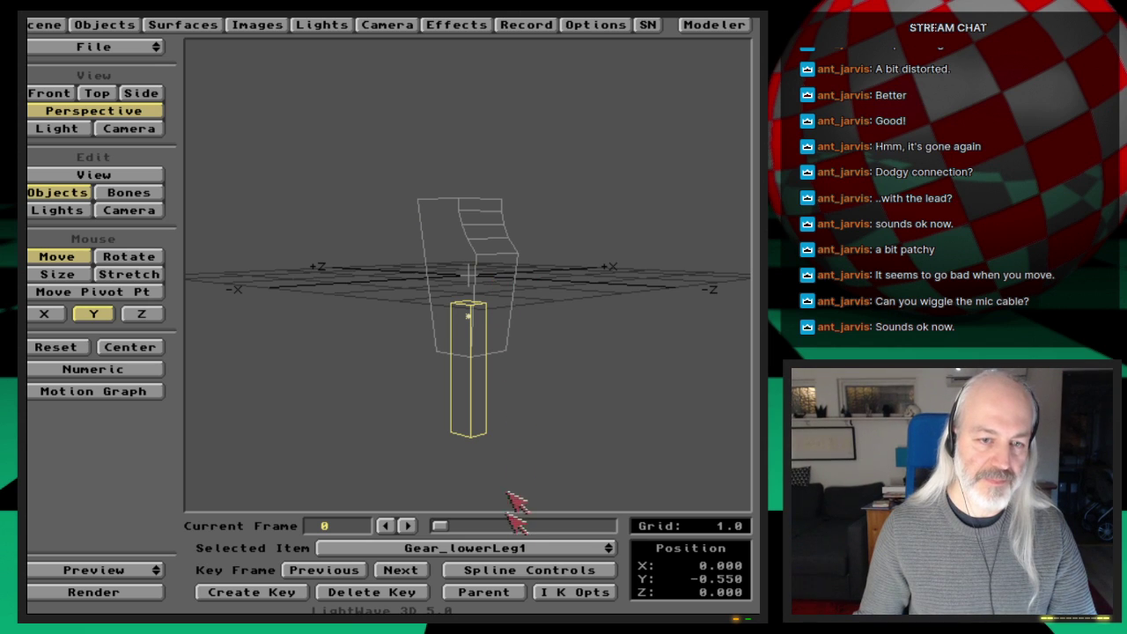
pyautogui.click(502, 597)
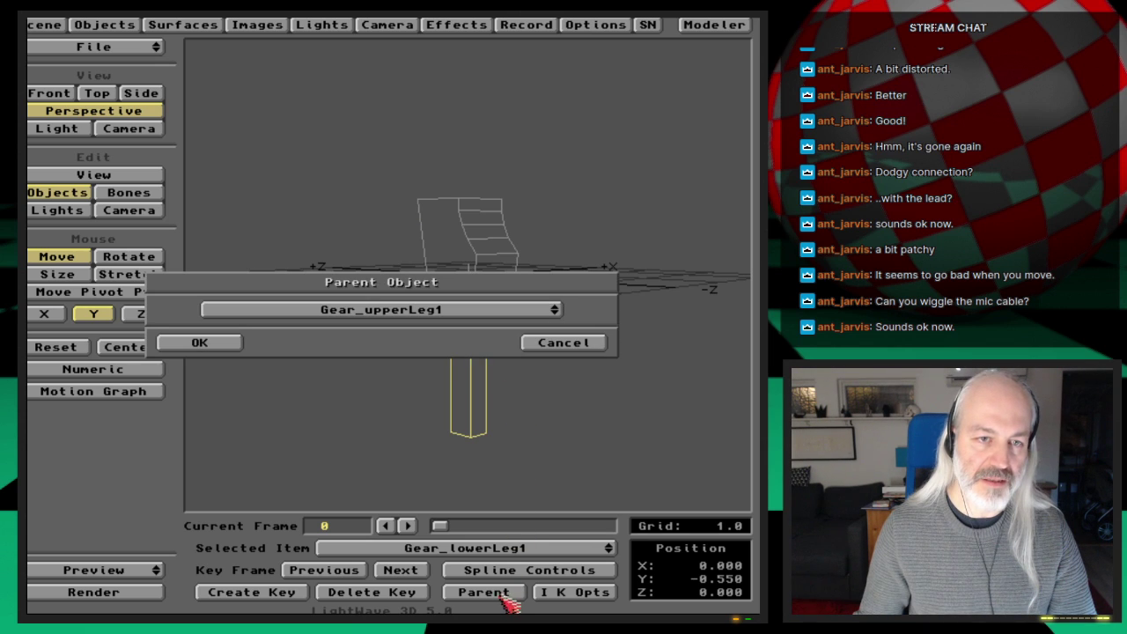
pyautogui.click(212, 345)
# Load the Gear_foot1 object from the Objects drawer into the scene
pyautogui.click(124, 25)
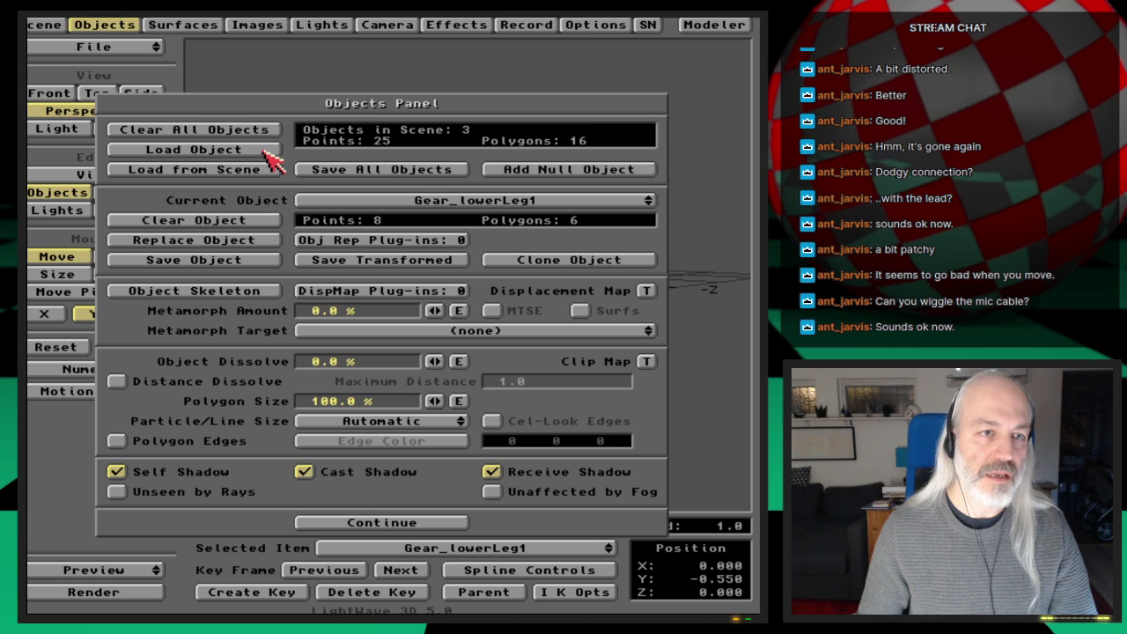
pyautogui.click(264, 151)
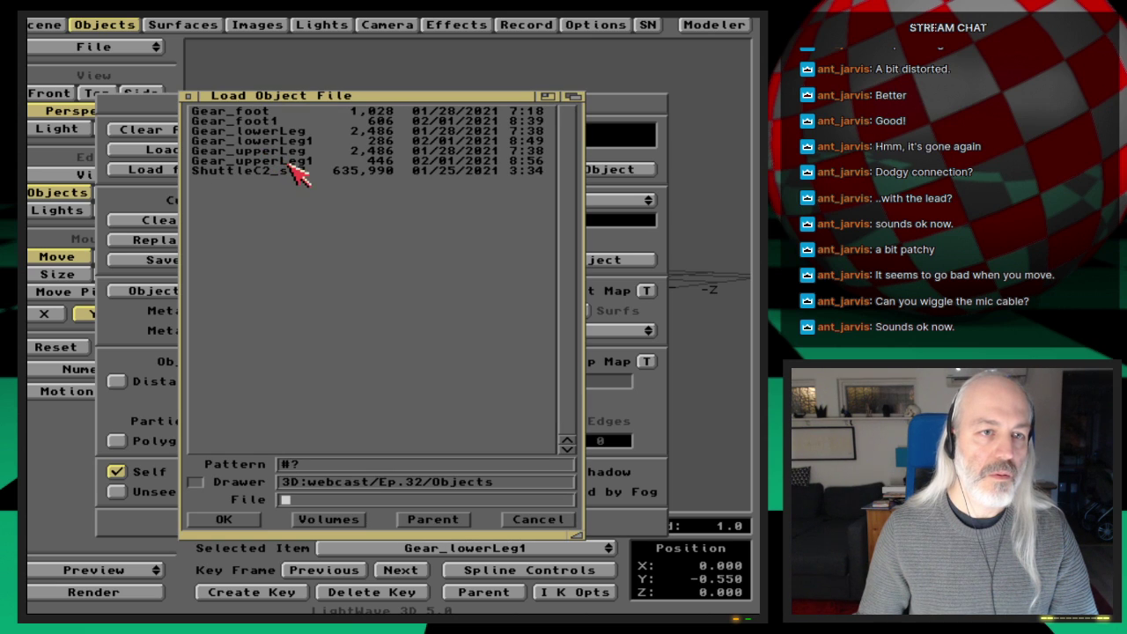
pyautogui.doubleClick(283, 121)
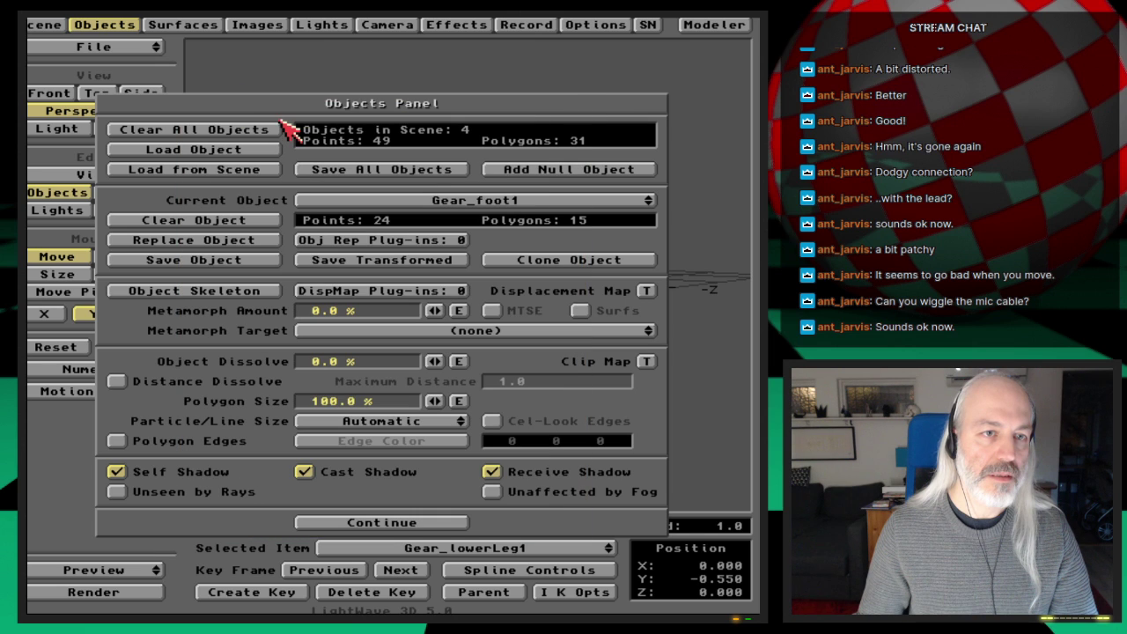
pyautogui.click(130, 26)
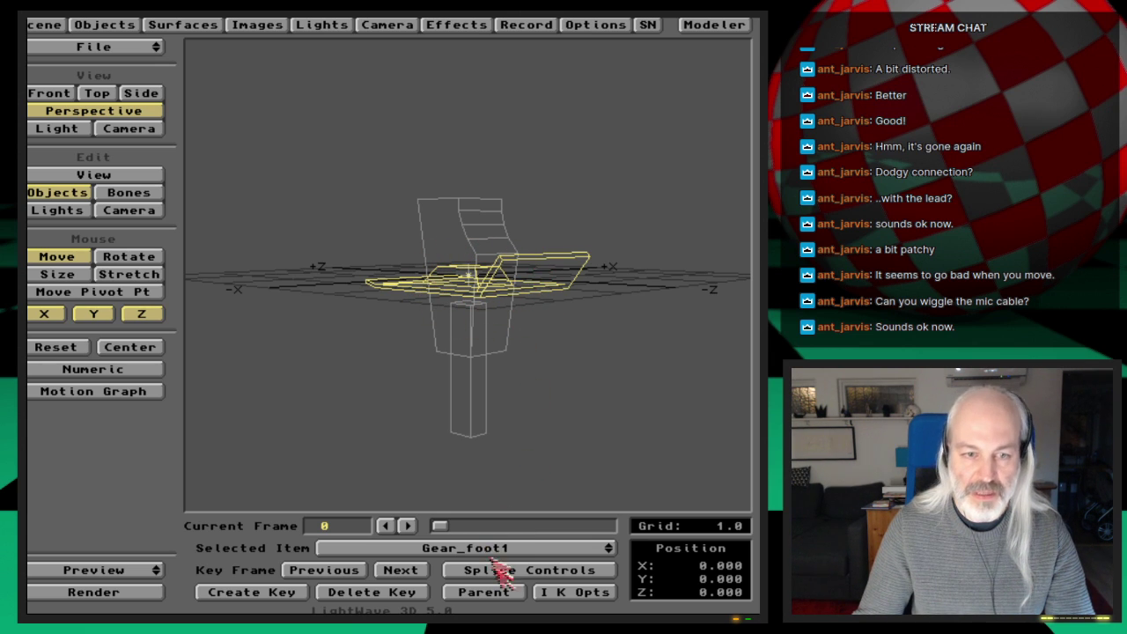
# Try parenting Gear_foot1 to Gear_lowerLeg1, and clear the foot object from the scene
pyautogui.click(486, 592)
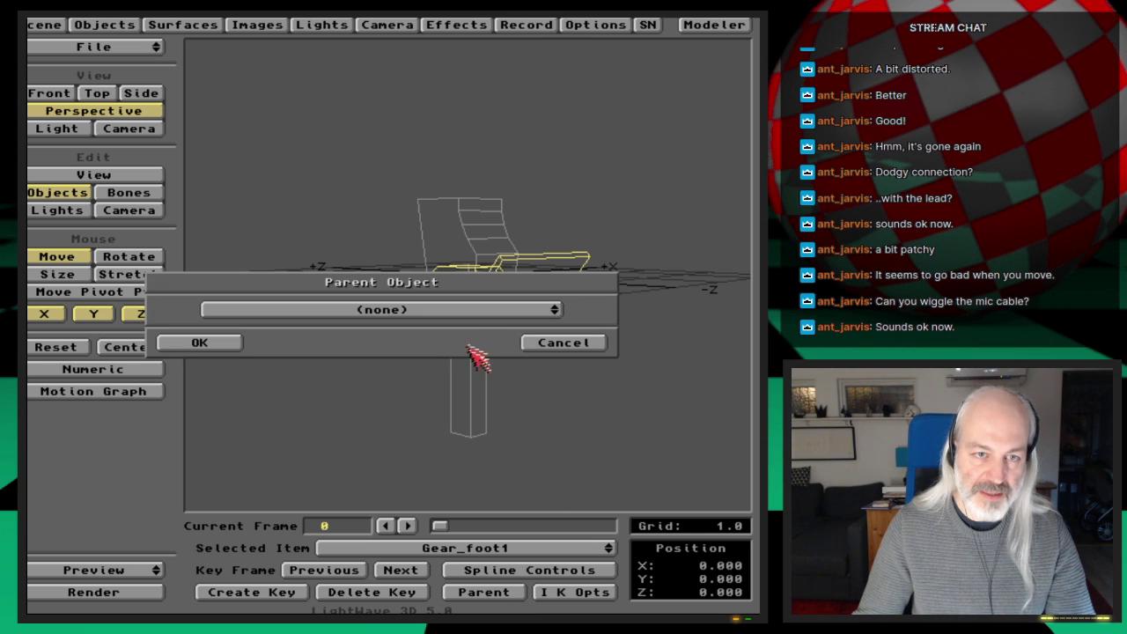
pyautogui.click(493, 311)
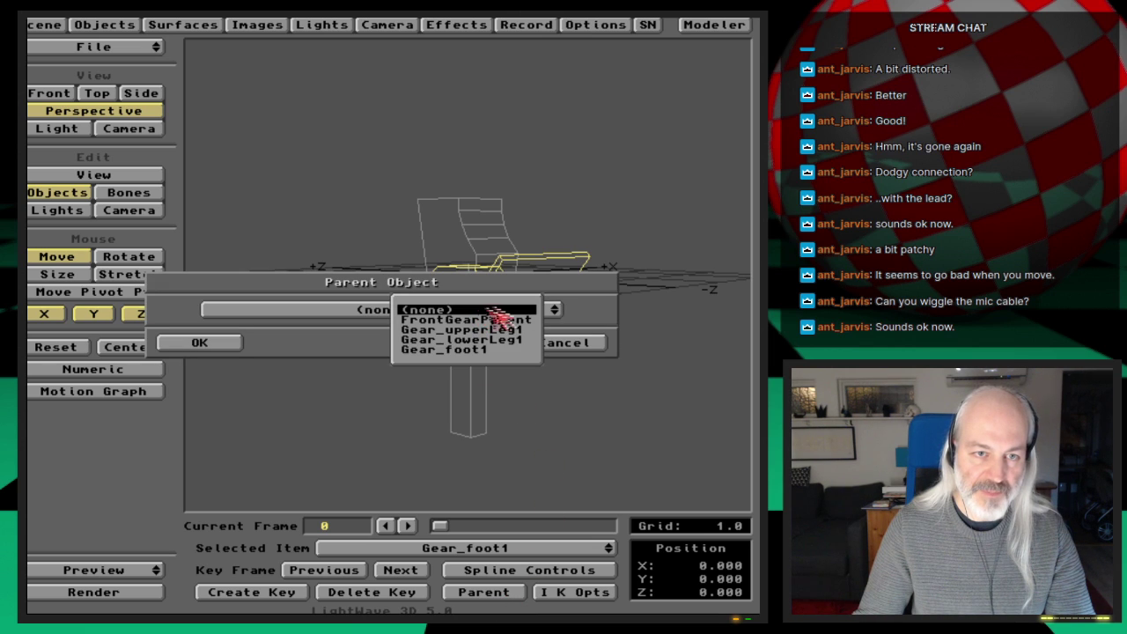
pyautogui.click(525, 340)
pyautogui.click(209, 343)
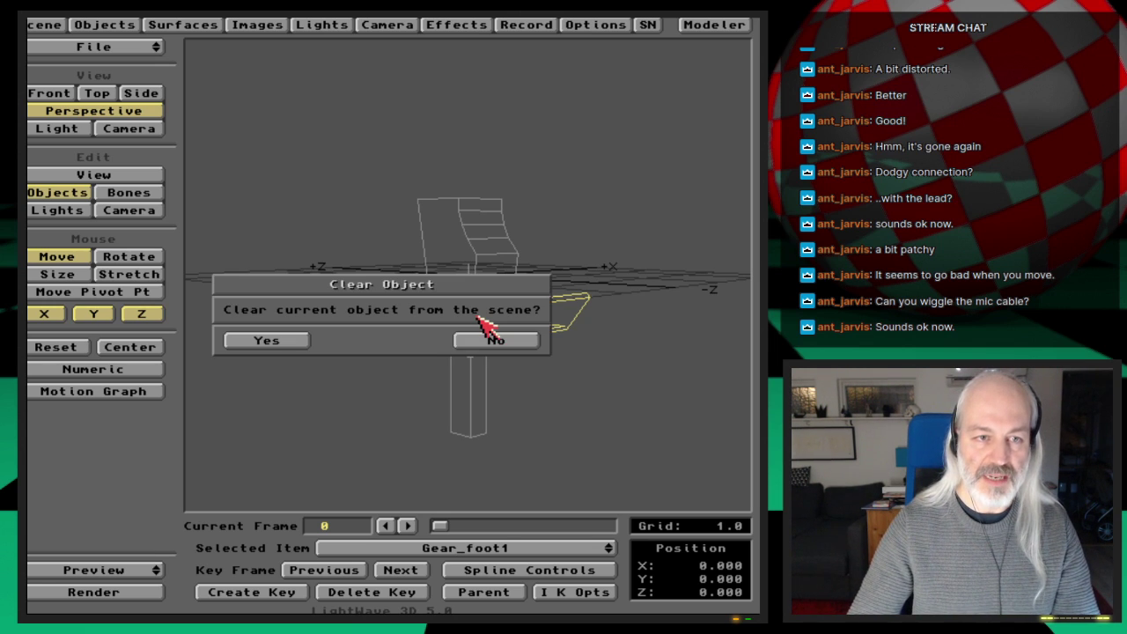
pyautogui.press('Return')
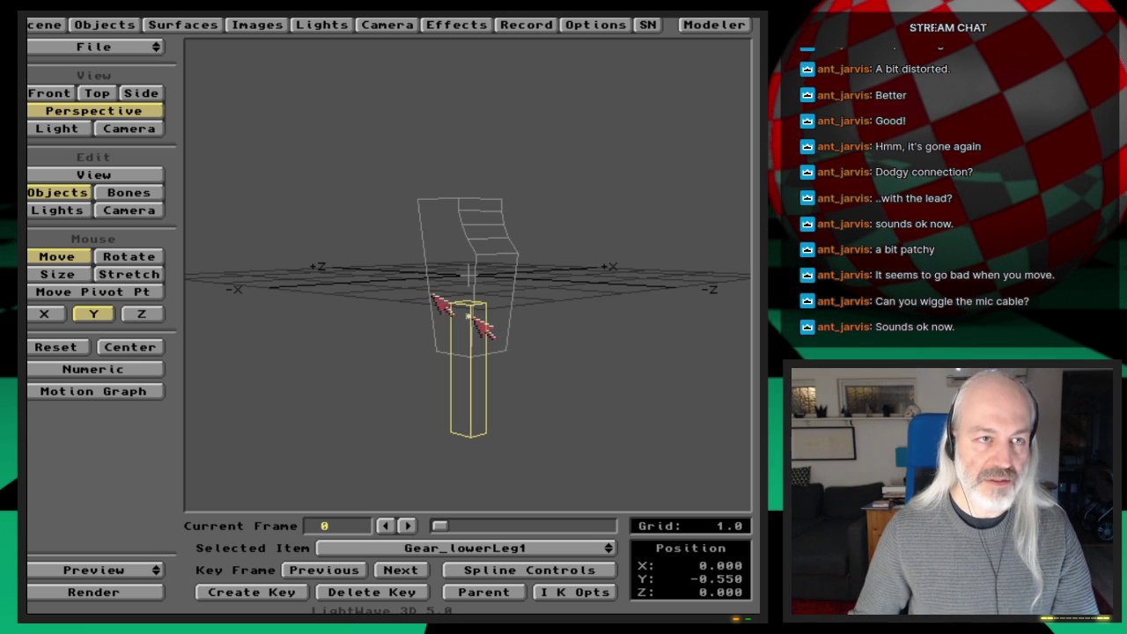
# Add a null object to the scene and name it Ankle
pyautogui.click(120, 26)
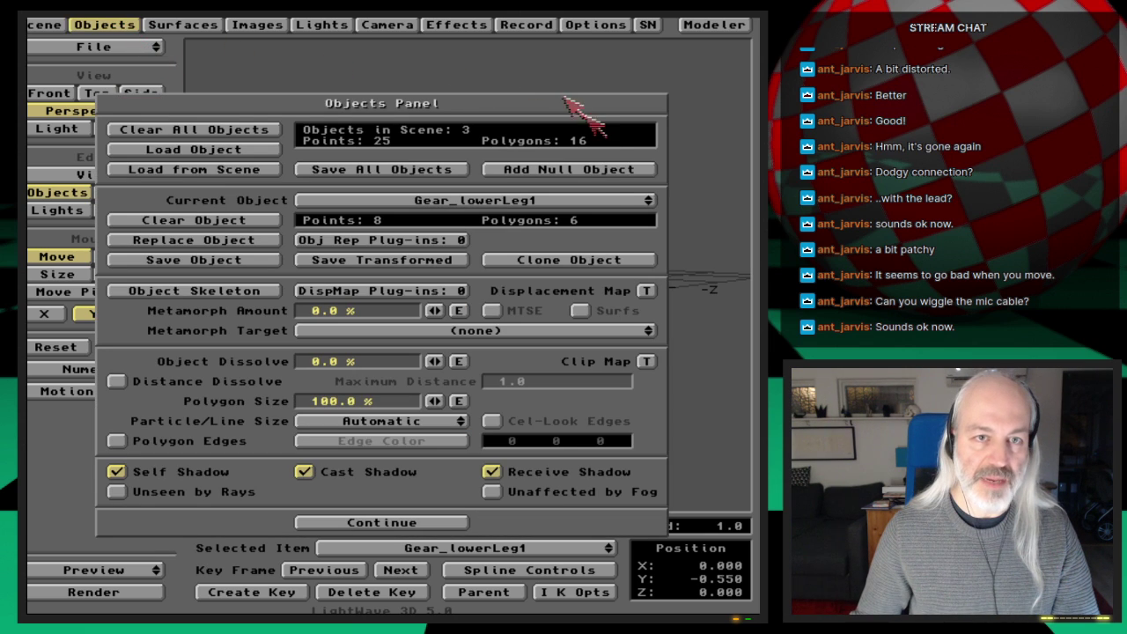
pyautogui.click(608, 170)
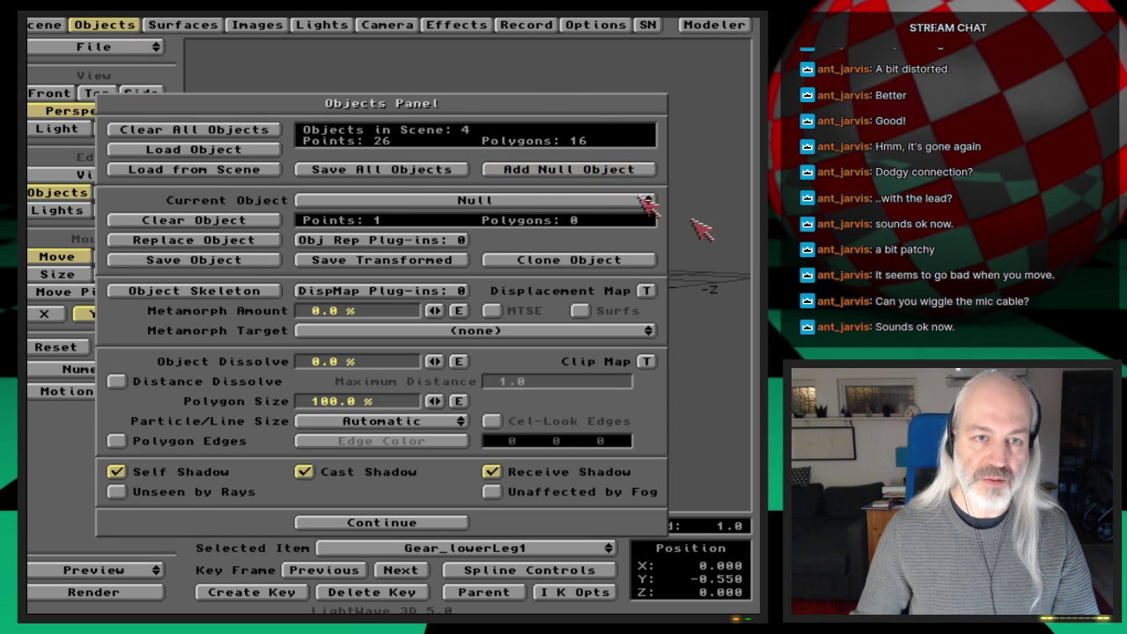
pyautogui.click(264, 260)
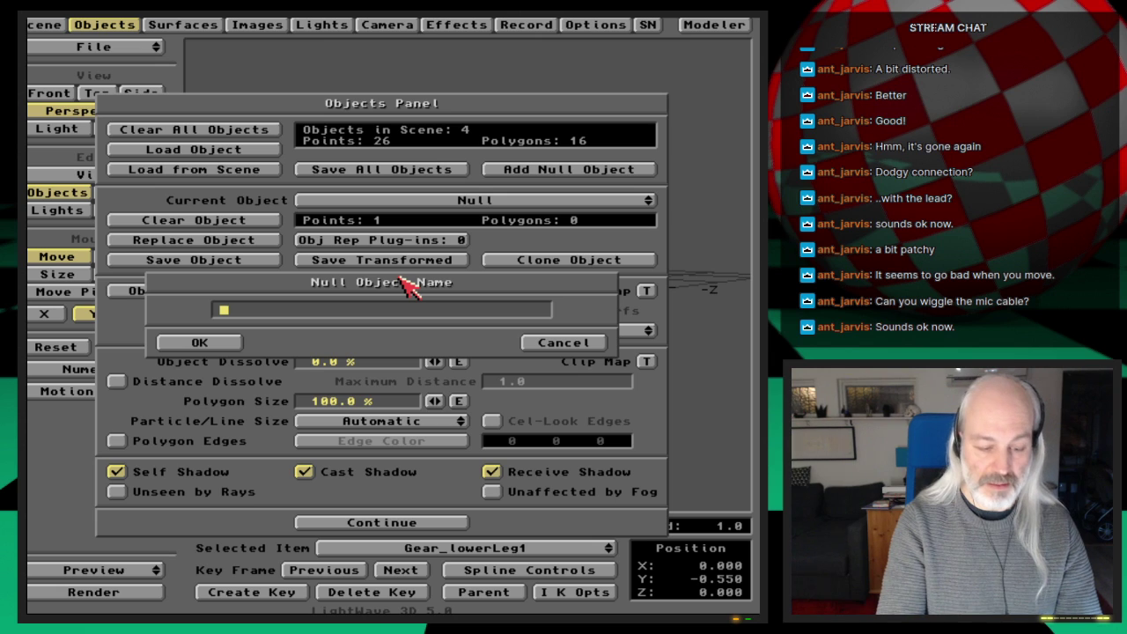
pyautogui.write('Ankle')
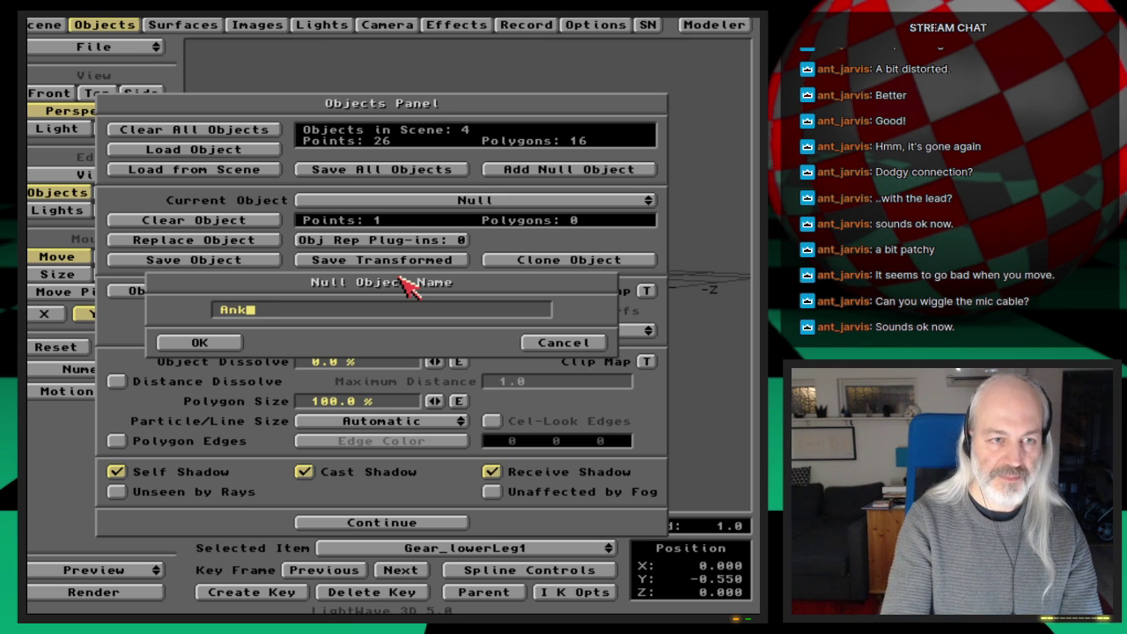
pyautogui.click(228, 345)
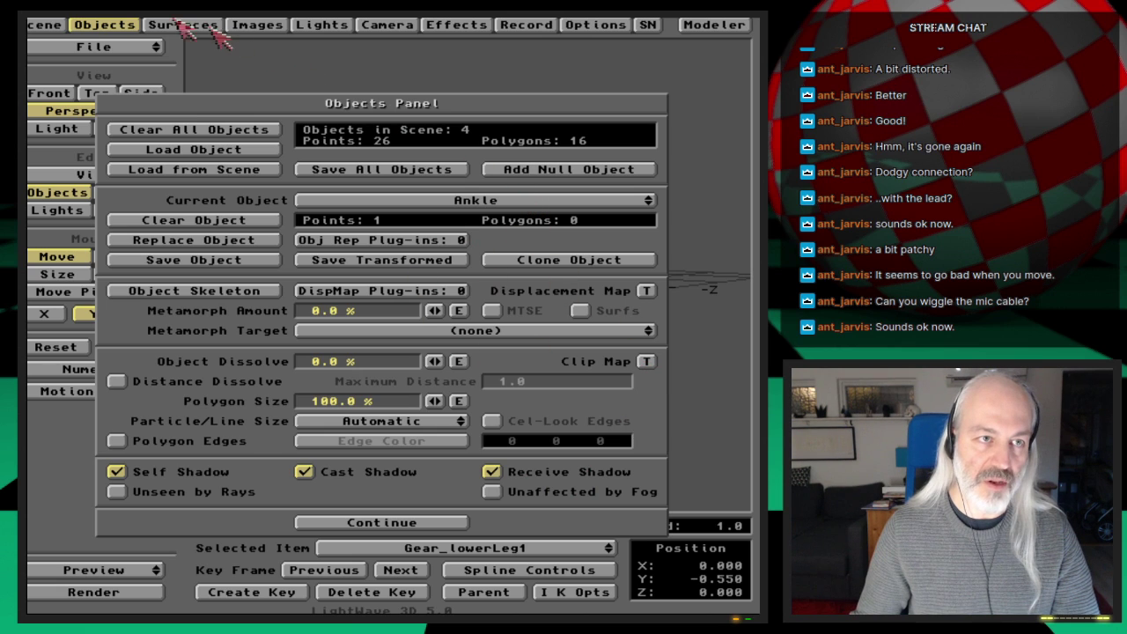
pyautogui.click(107, 25)
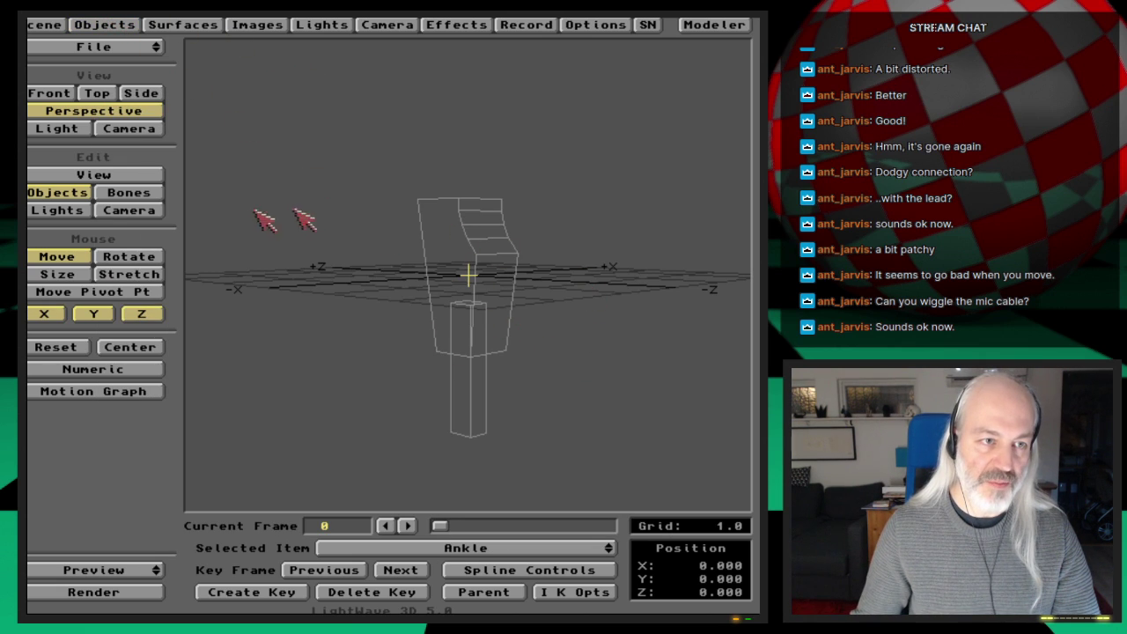
# Parent the Ankle null to Gear_lowerLeg1
pyautogui.click(511, 594)
pyautogui.moveTo(443, 313); pyautogui.dragTo(483, 341)
pyautogui.click(205, 345)
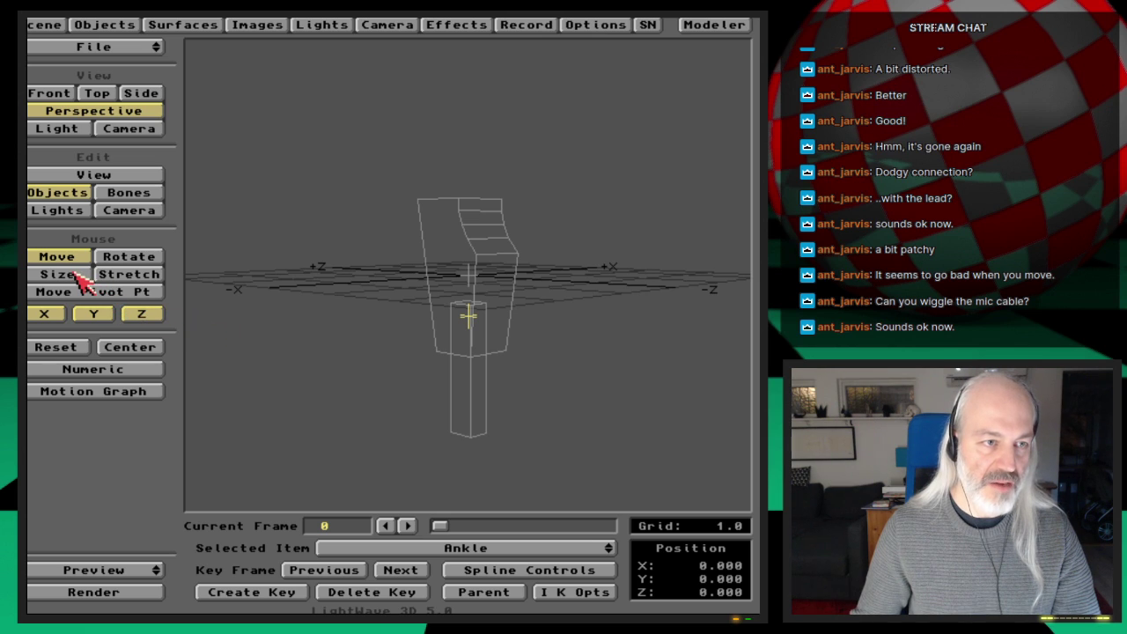
# Move the Ankle null along Y only to -1.420, near the lower leg's bottom end, and key it at frame 0
pyautogui.click(54, 315)
pyautogui.click(141, 314)
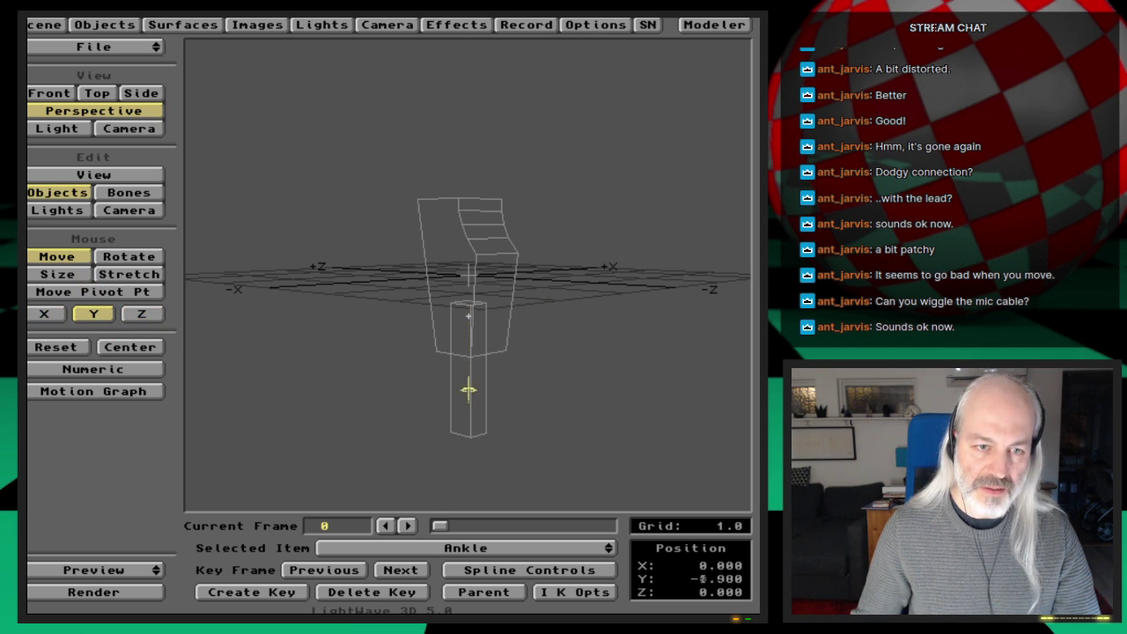
pyautogui.moveTo(553, 294); pyautogui.dragTo(573, 372)
pyautogui.press('1')
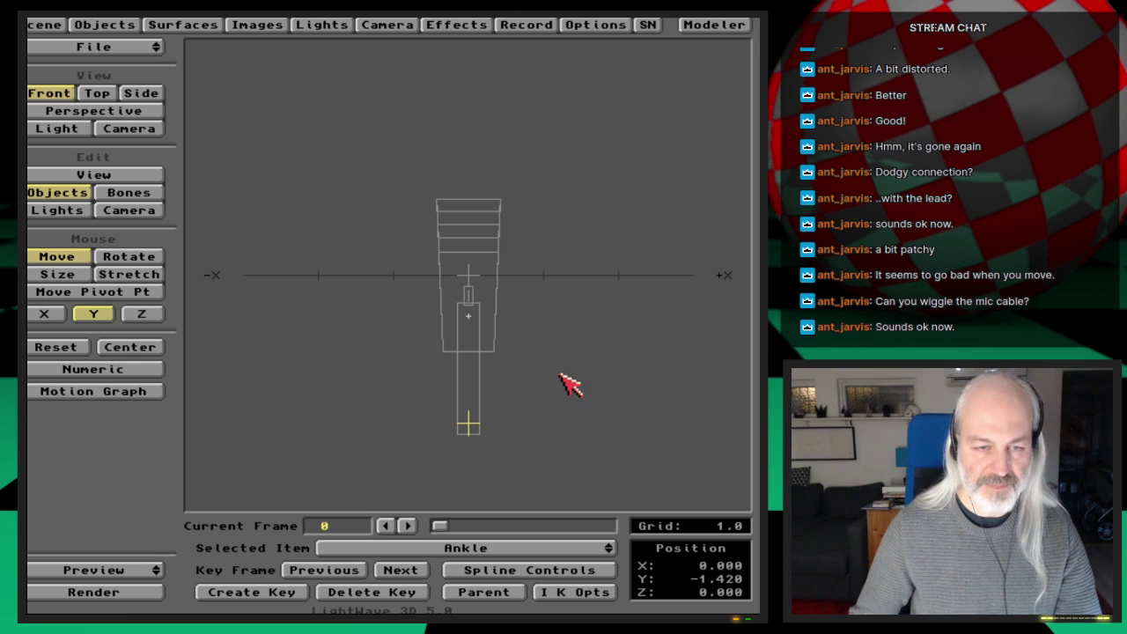
pyautogui.press('Return')
pyautogui.press('Return')
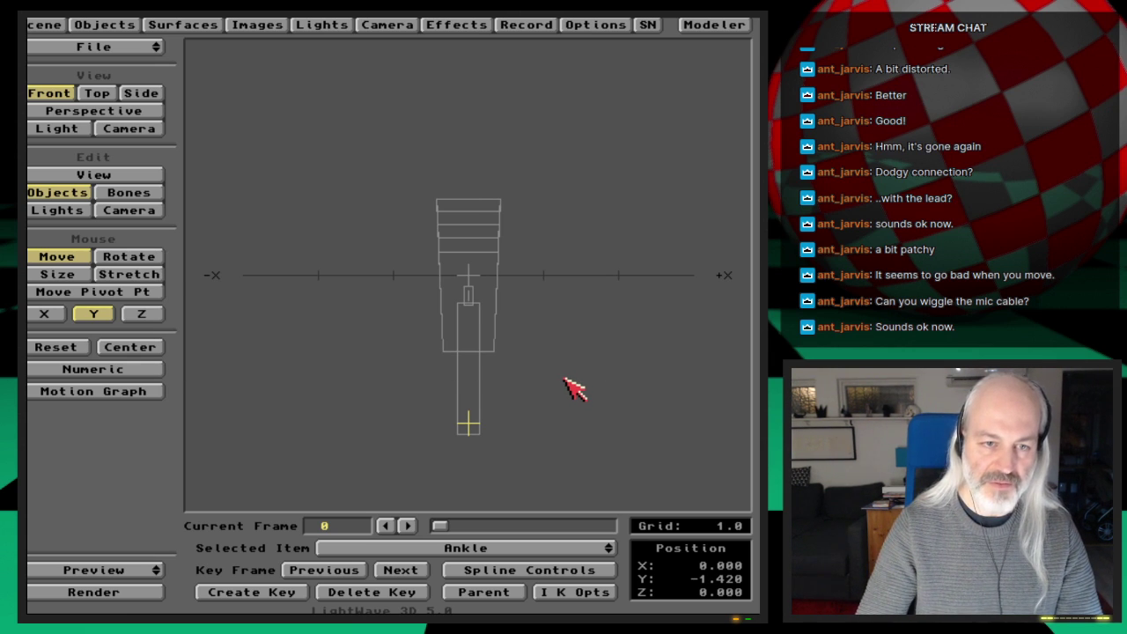
# Load the Gear_foot1 object from the Ep.32 Objects drawer into the scene
pyautogui.press('4')
pyautogui.click(130, 24)
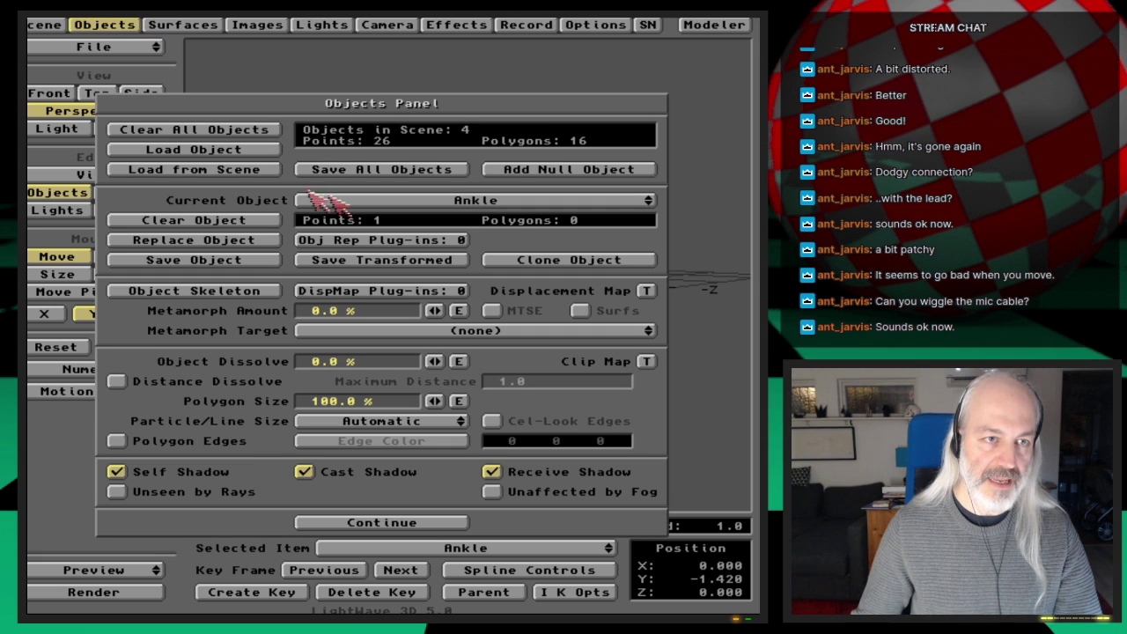
pyautogui.click(264, 150)
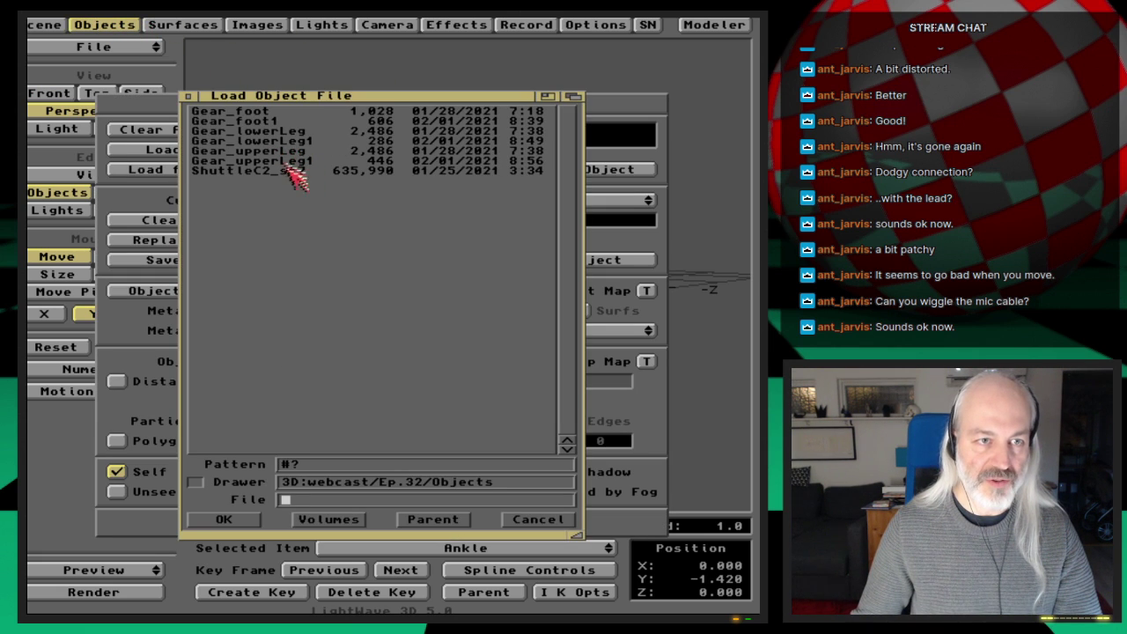
pyautogui.doubleClick(274, 122)
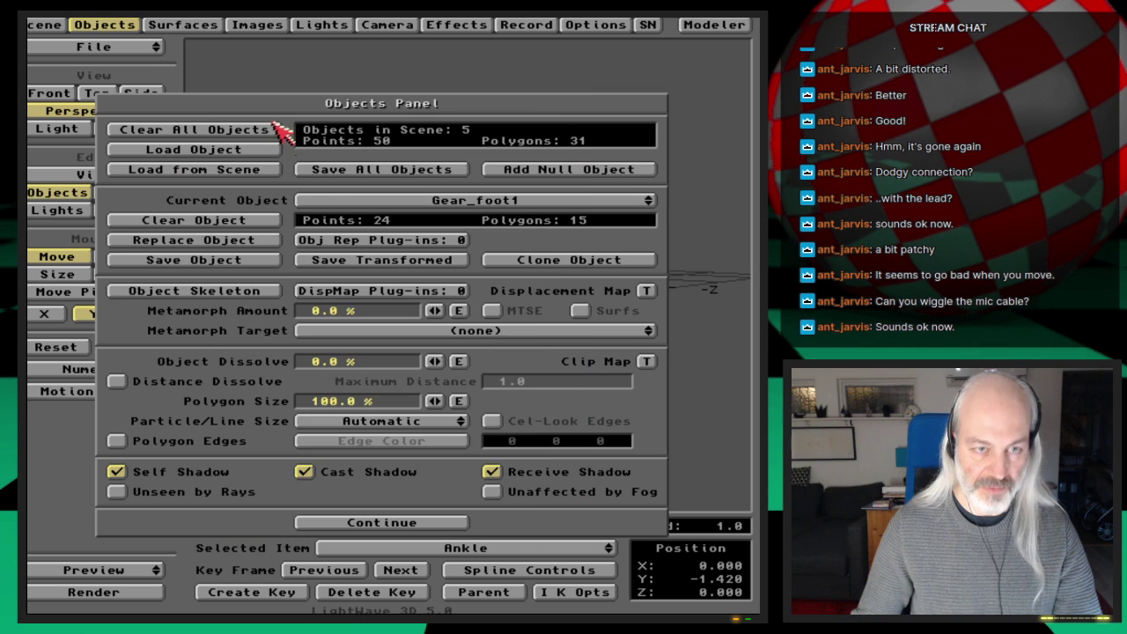
pyautogui.press('Return')
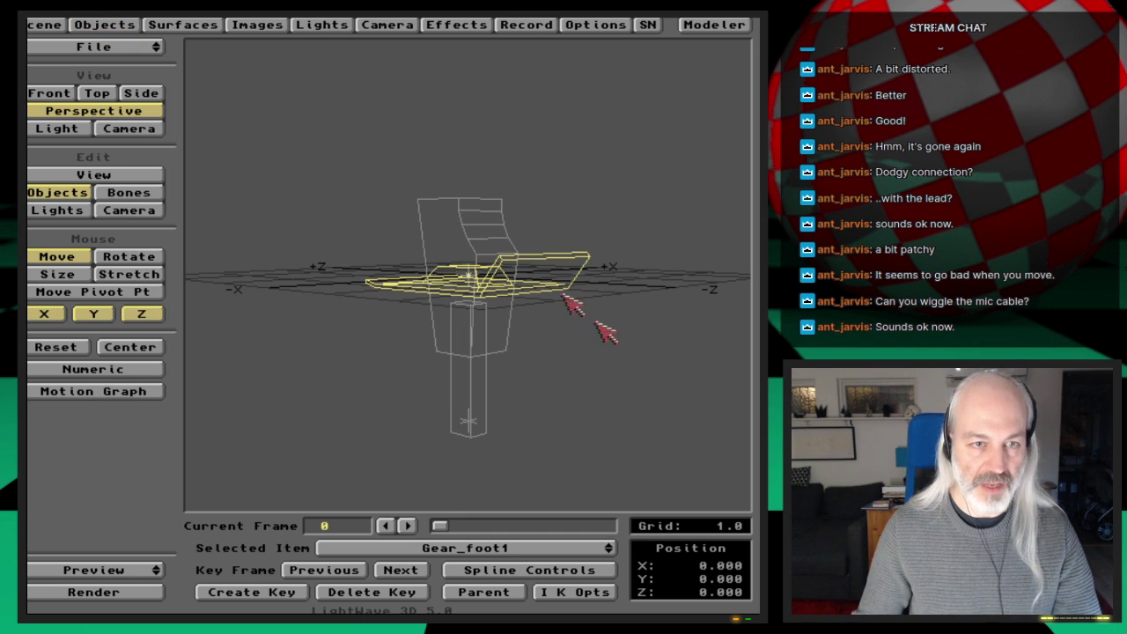
# Parent Gear_foot1 to the Ankle null
pyautogui.click(460, 591)
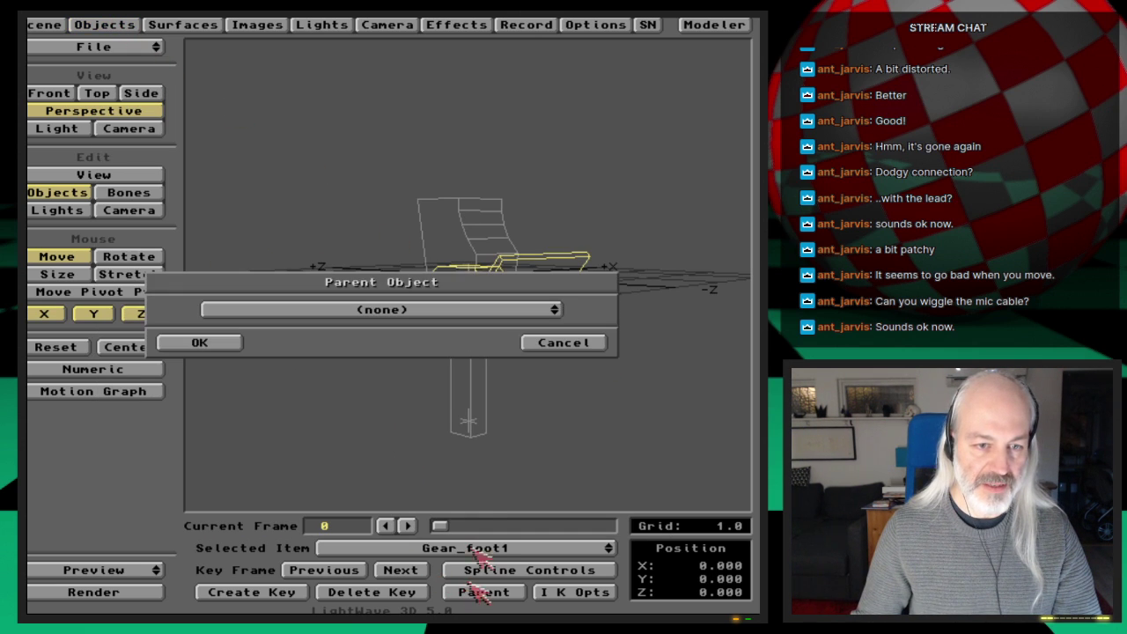
pyautogui.click(451, 310)
pyautogui.click(414, 348)
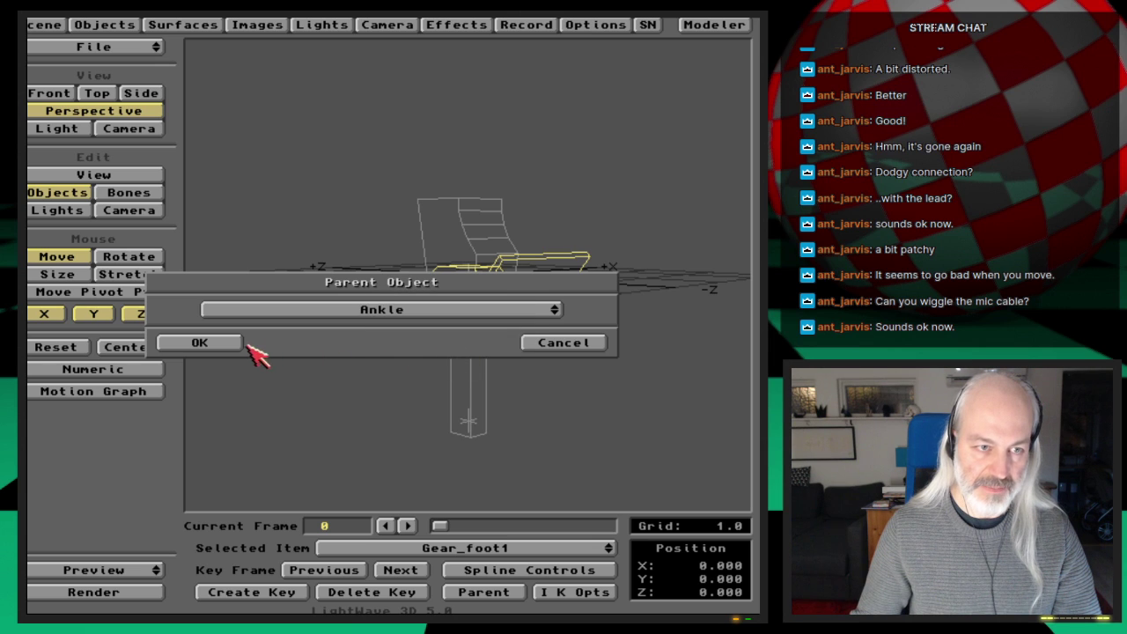
pyautogui.click(231, 348)
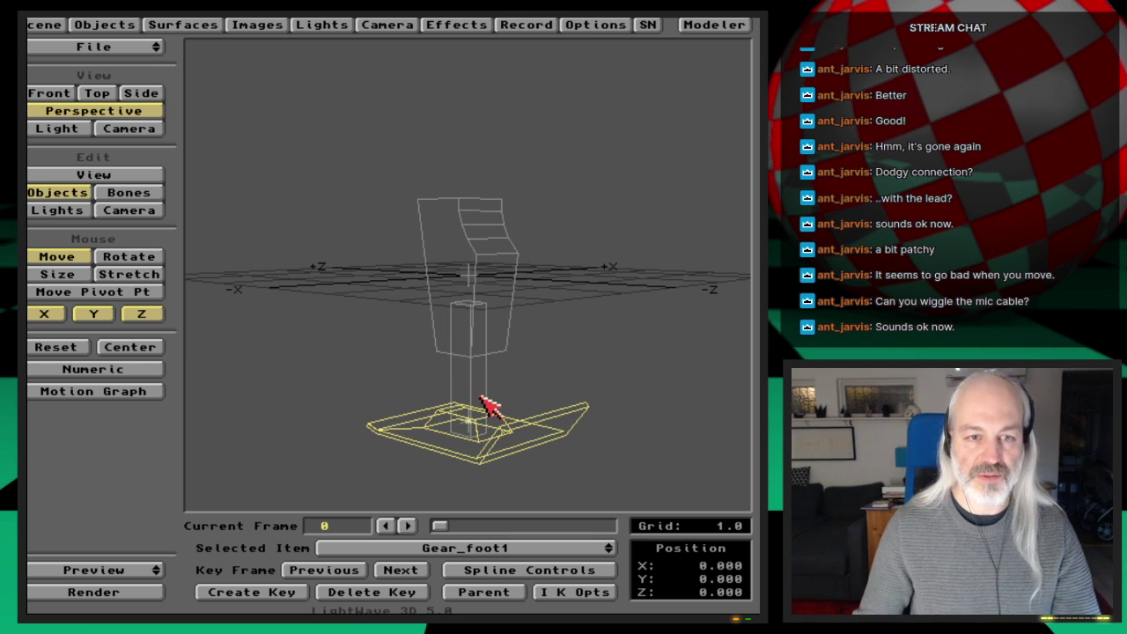
# In the side view, lower the Ankle null along Y only to -1.480 and key it at frame 0
pyautogui.press('1')
pyautogui.press('3')
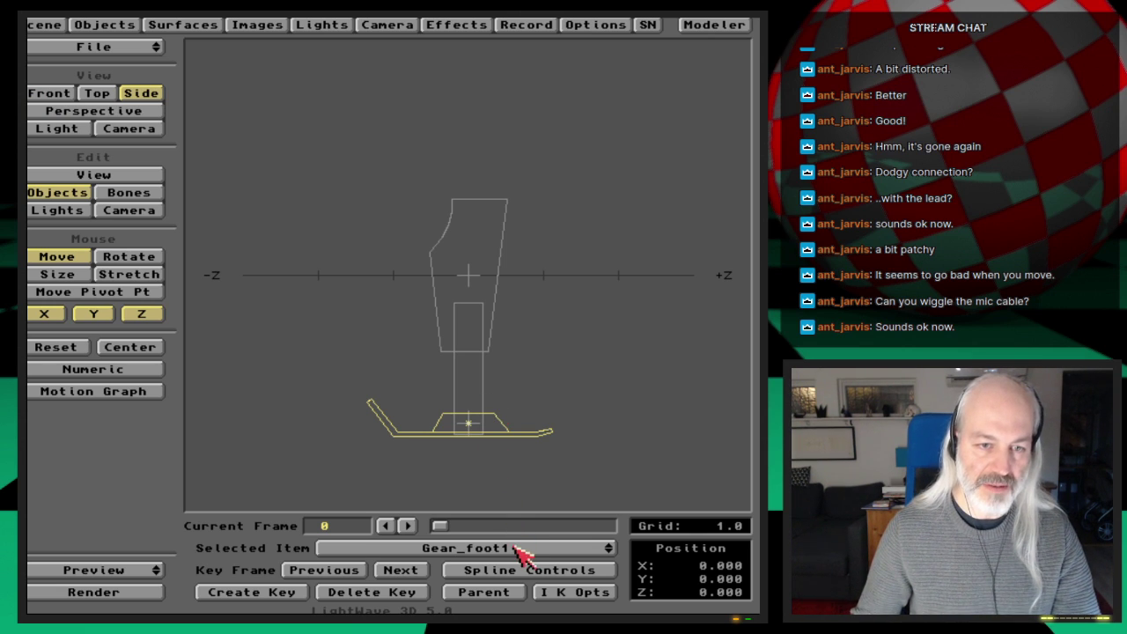
pyautogui.press('Down')
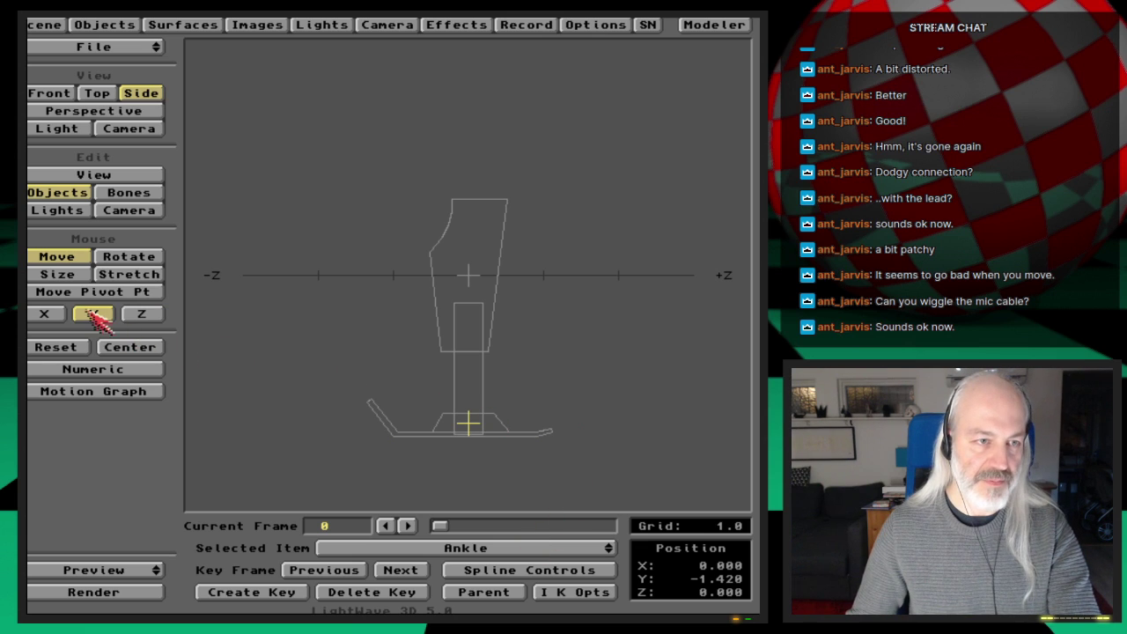
pyautogui.moveTo(468, 423); pyautogui.dragTo(468, 428)
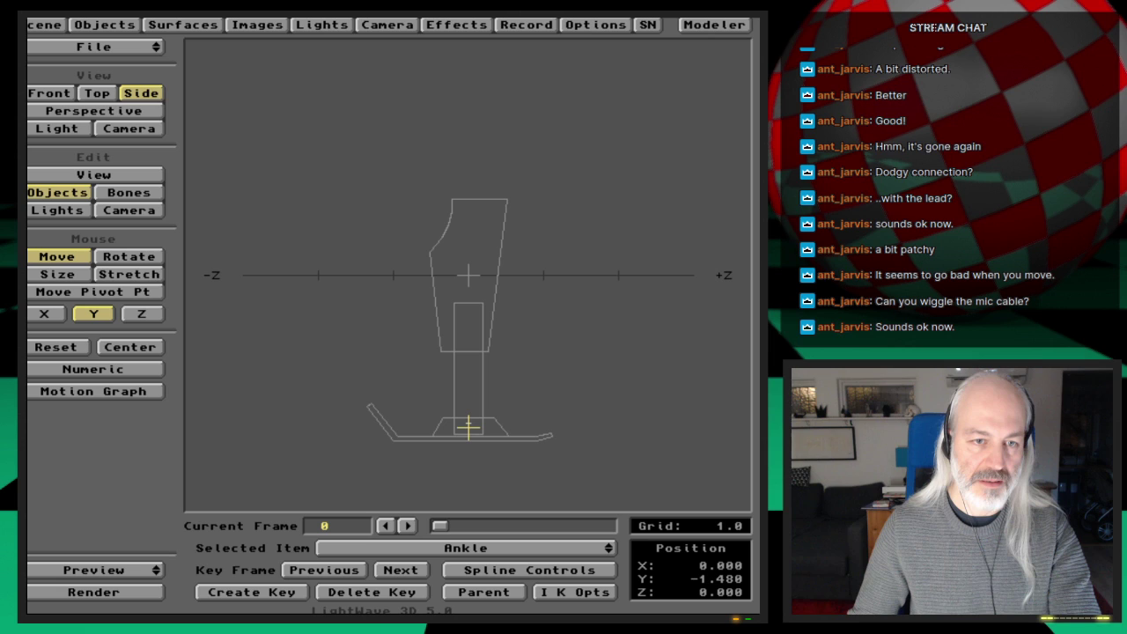
pyautogui.press('Return')
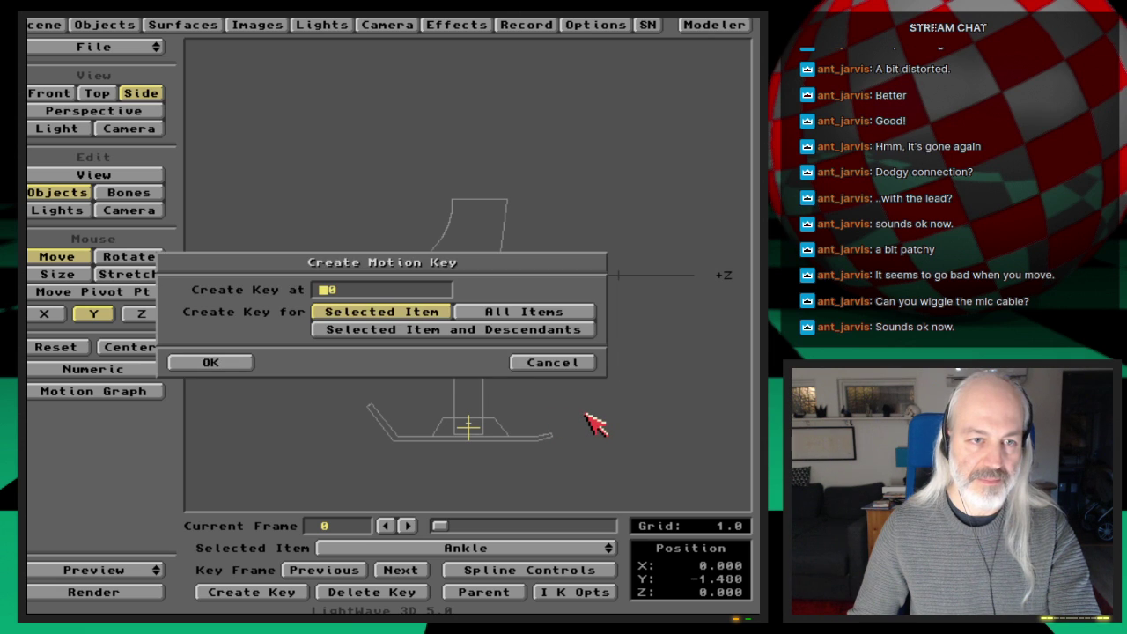
pyautogui.press('Return')
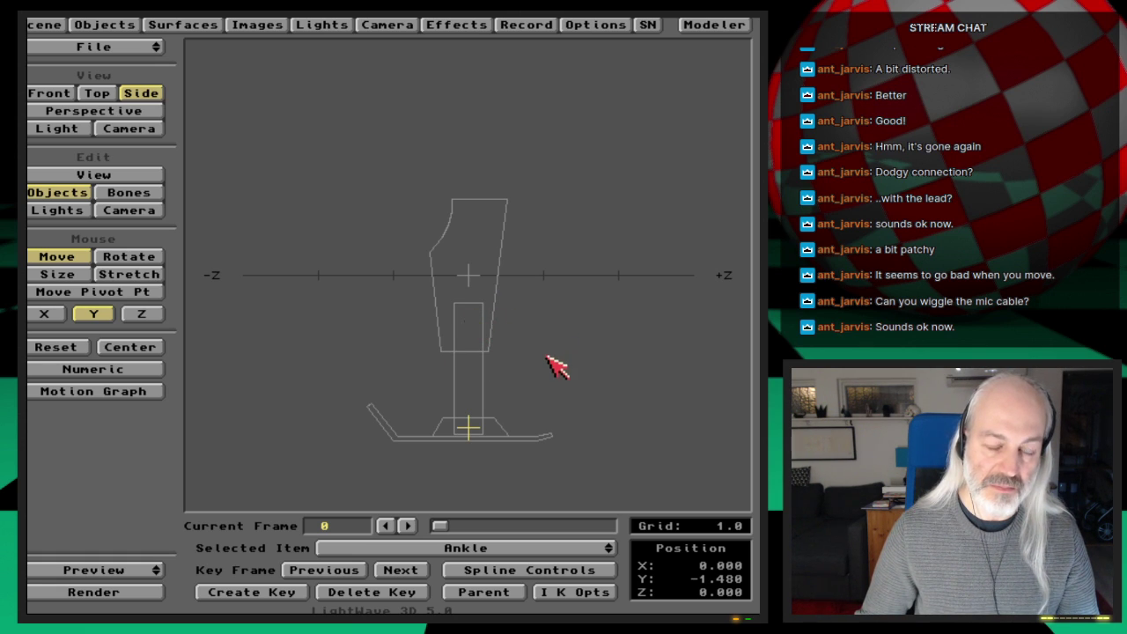
# Move Gear_lowerLeg1 along Z only to -0.030 and key it at frame 0
pyautogui.click(528, 554)
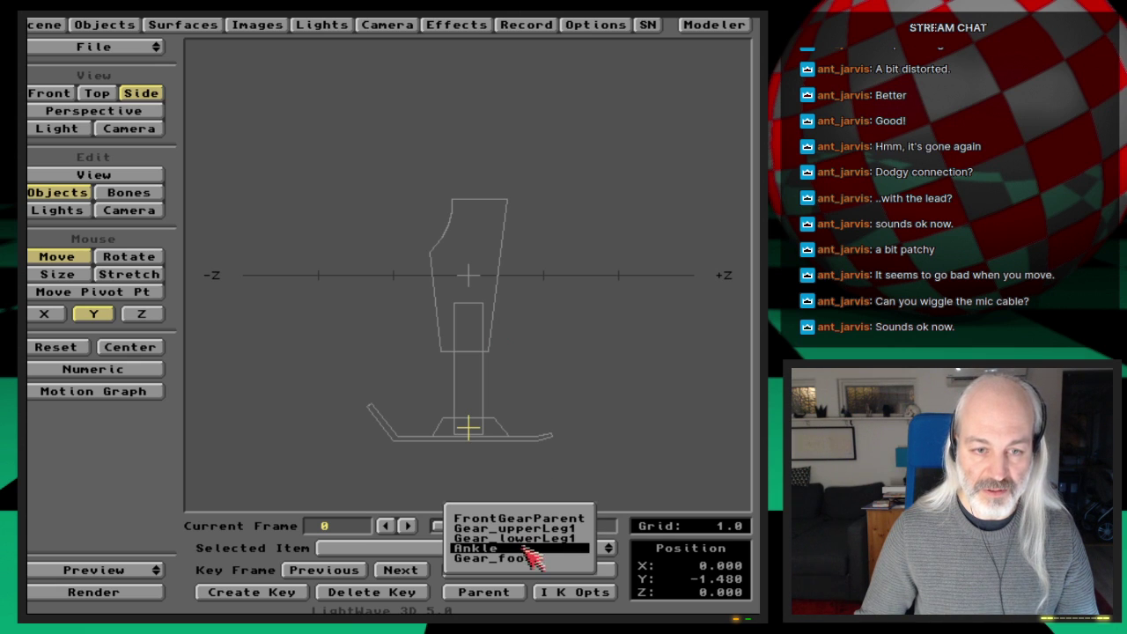
pyautogui.click(533, 537)
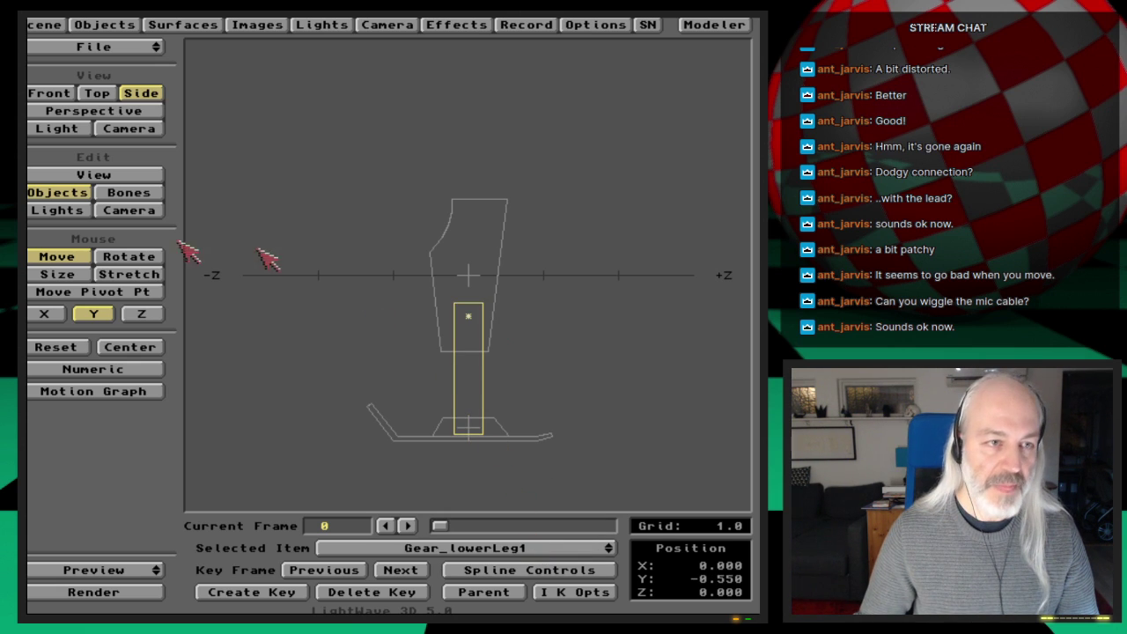
pyautogui.click(142, 314)
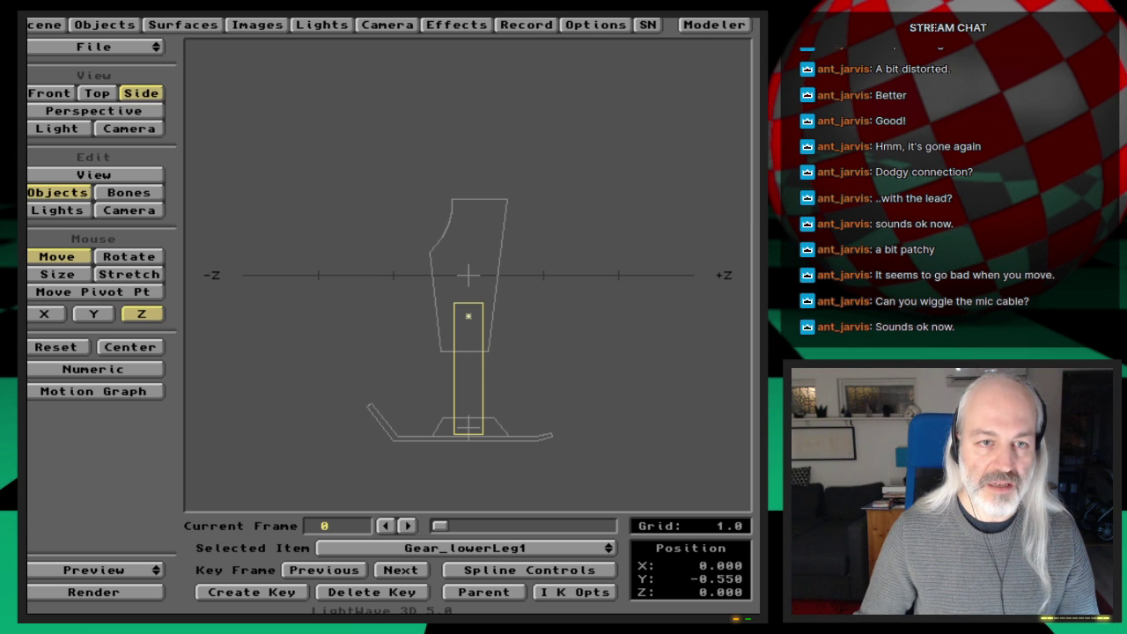
pyautogui.moveTo(468, 316); pyautogui.dragTo(466, 316)
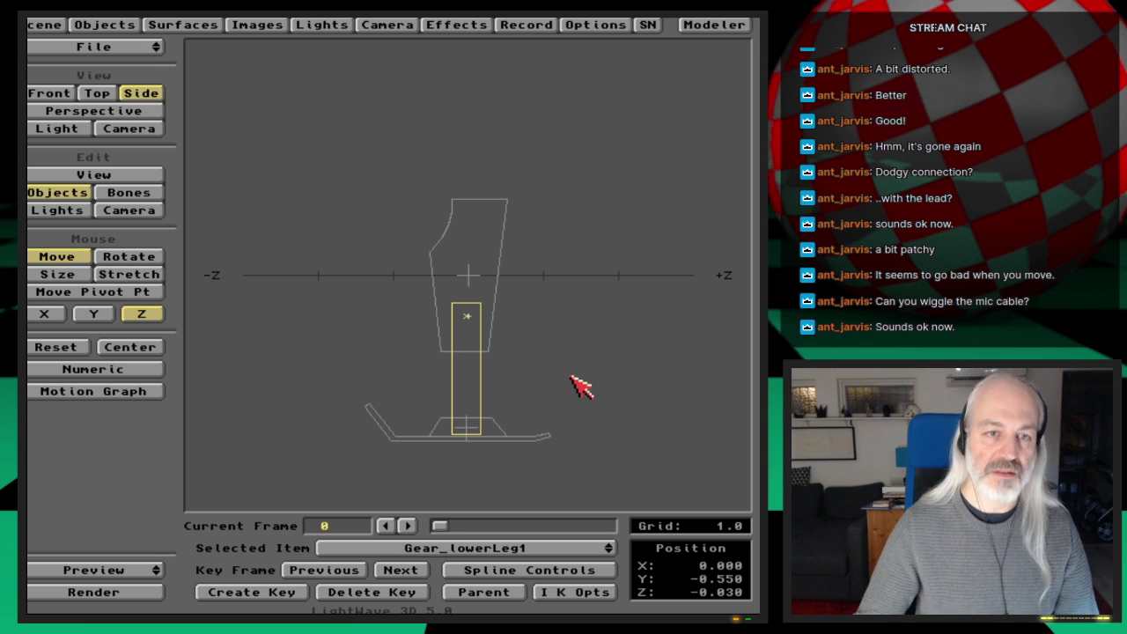
pyautogui.press('Return')
pyautogui.press('Return')
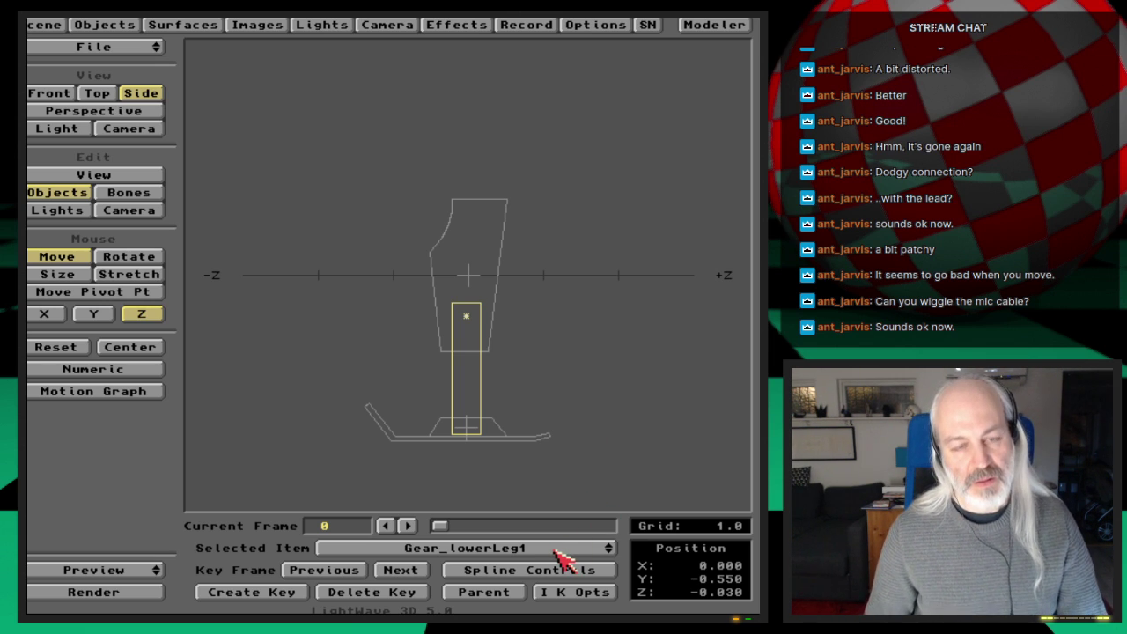
# Try rotating Gear_foot1 about the ankle in pitch only, and discard the unkeyed rotation by stepping frames
pyautogui.moveTo(563, 556); pyautogui.dragTo(568, 573)
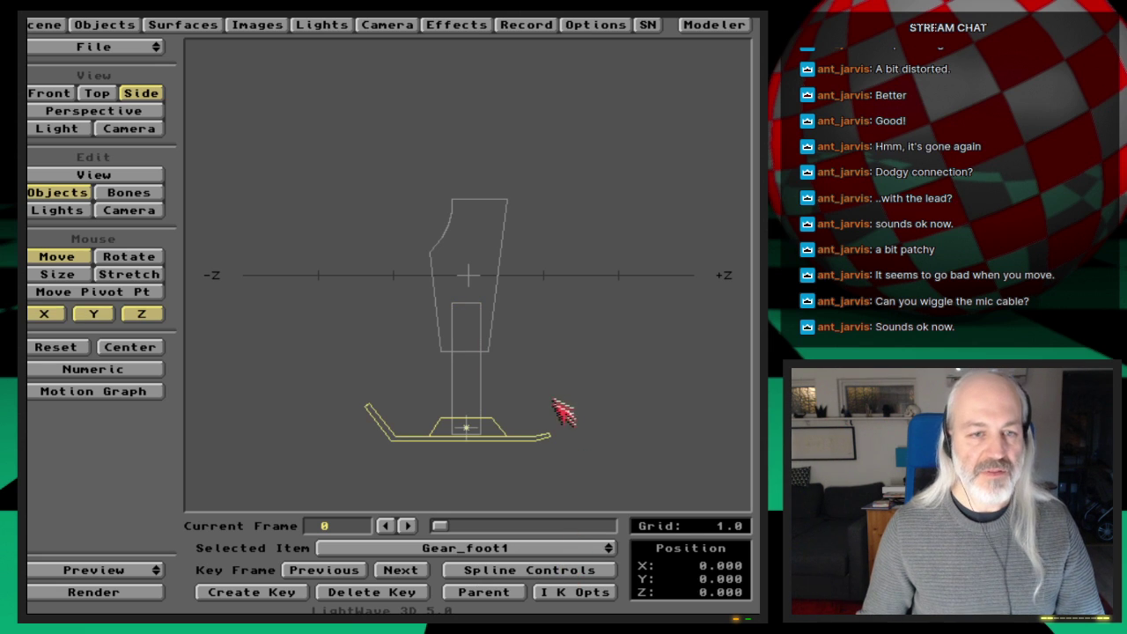
pyautogui.click(130, 260)
pyautogui.click(44, 314)
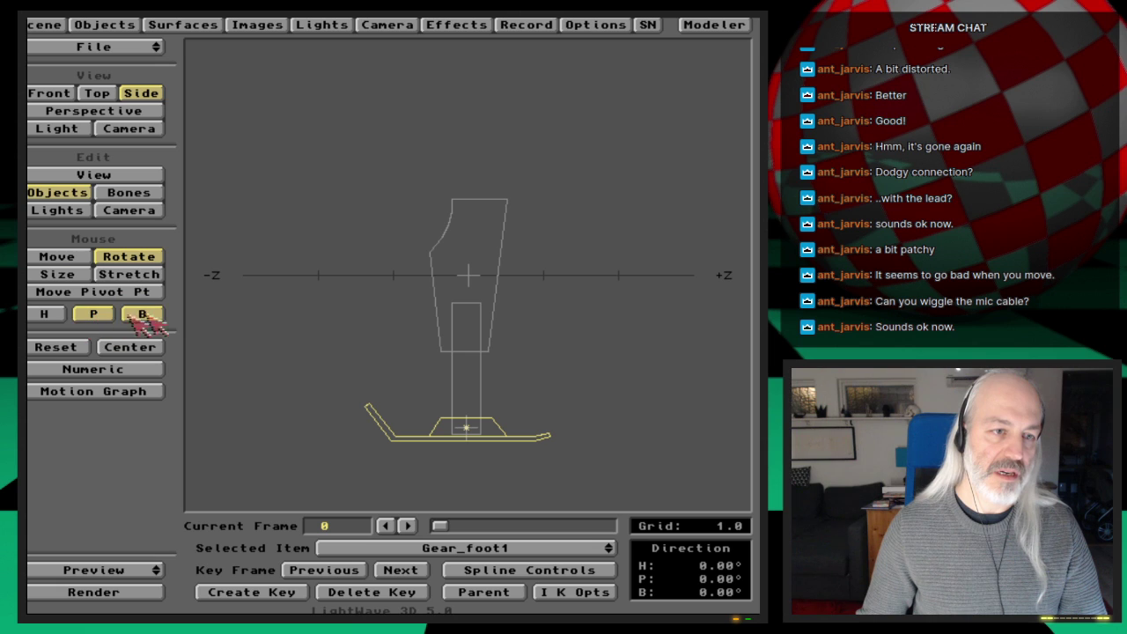
pyautogui.click(141, 313)
pyautogui.moveTo(352, 365); pyautogui.dragTo(387, 387)
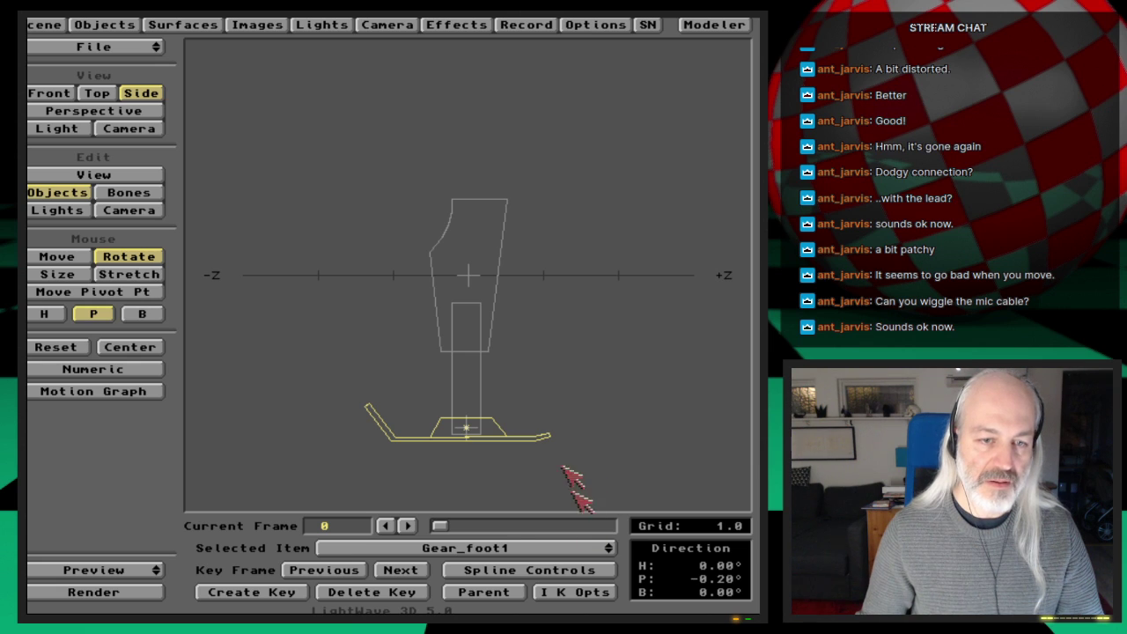
pyautogui.click(406, 526)
pyautogui.click(387, 526)
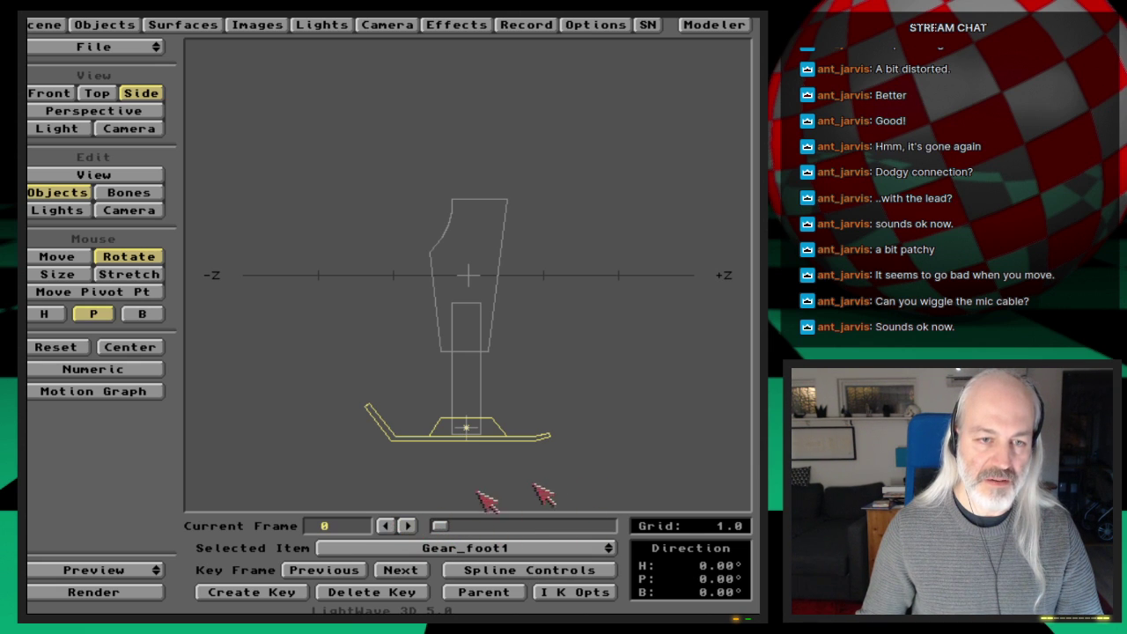
# Save the scene as FrontGear_rig in the 3D:webcast/Ep.32/Scenes drawer
pyautogui.press('s')
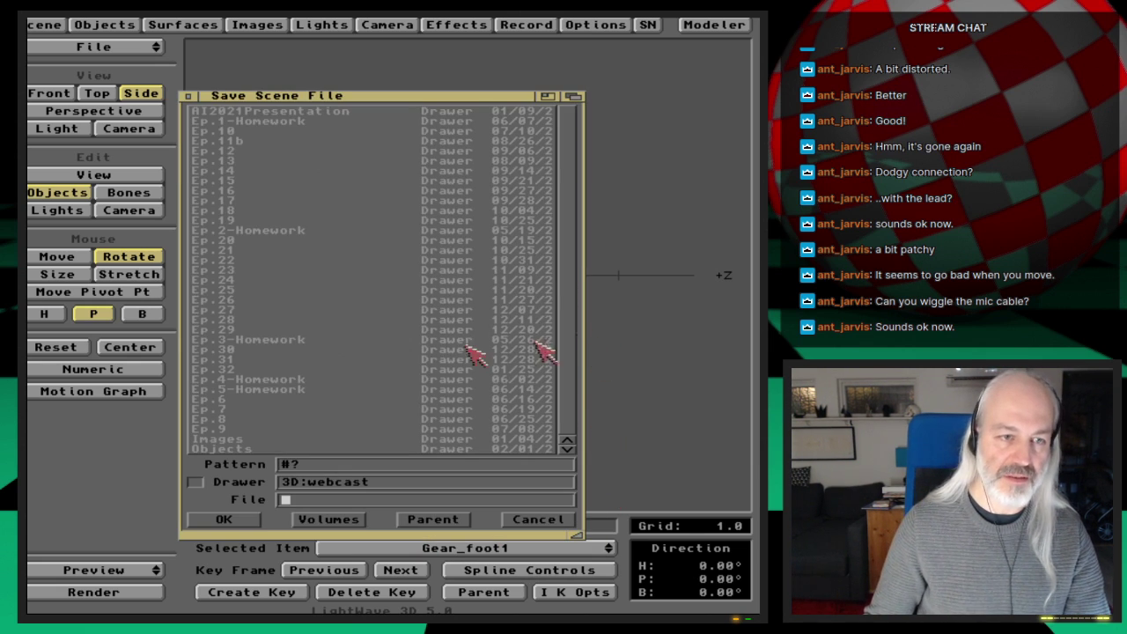
pyautogui.click(245, 371)
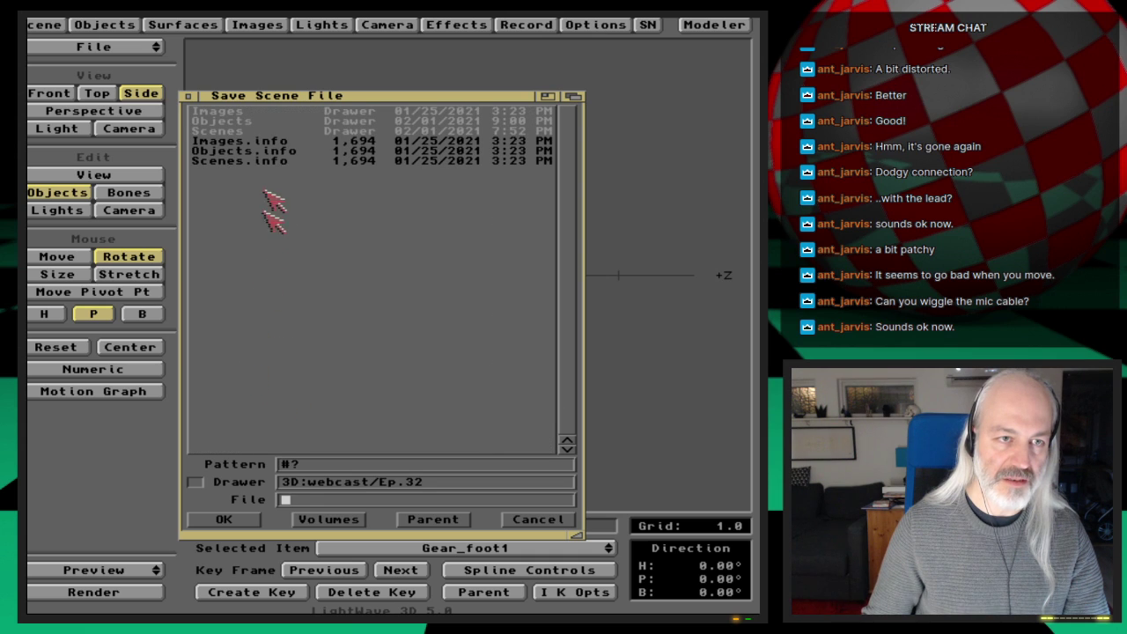
pyautogui.click(250, 132)
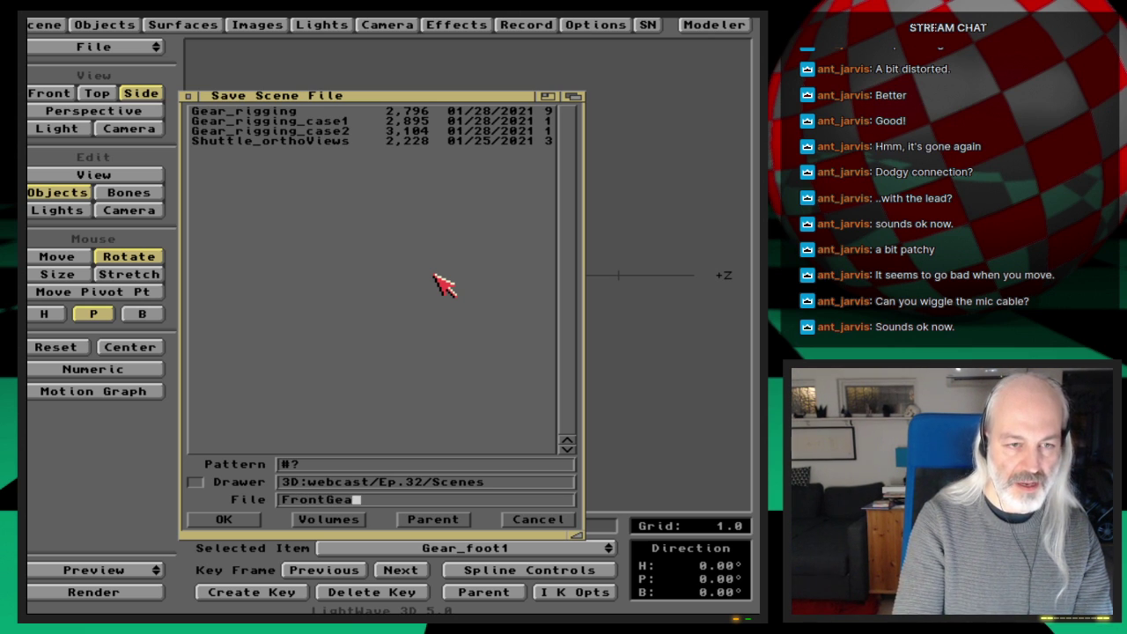
pyautogui.write('_rig')
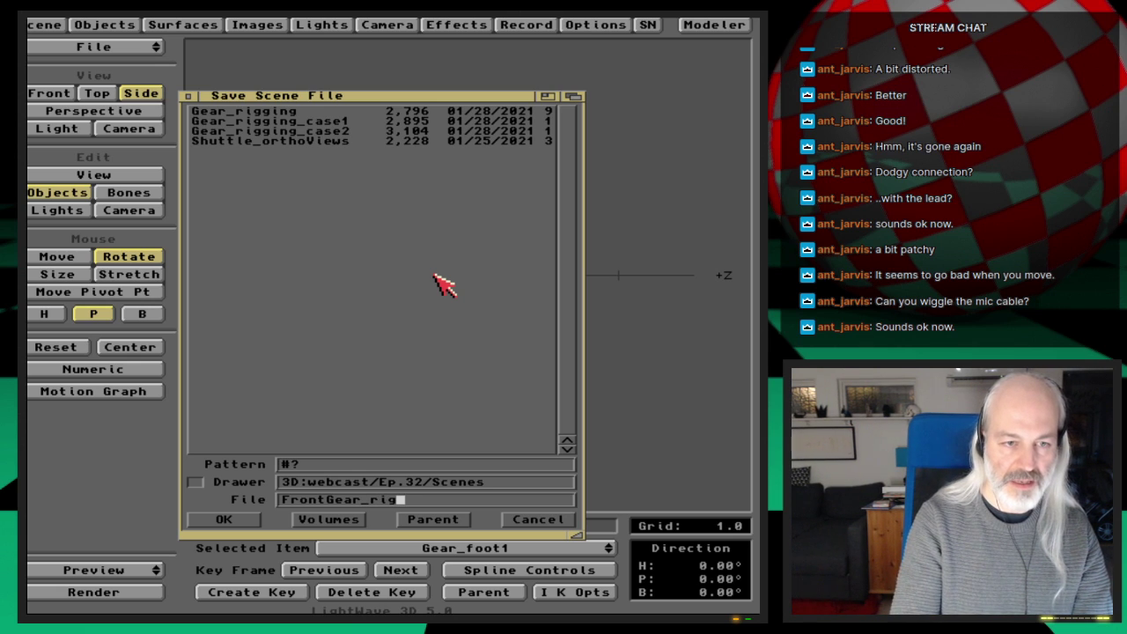
pyautogui.press('Return')
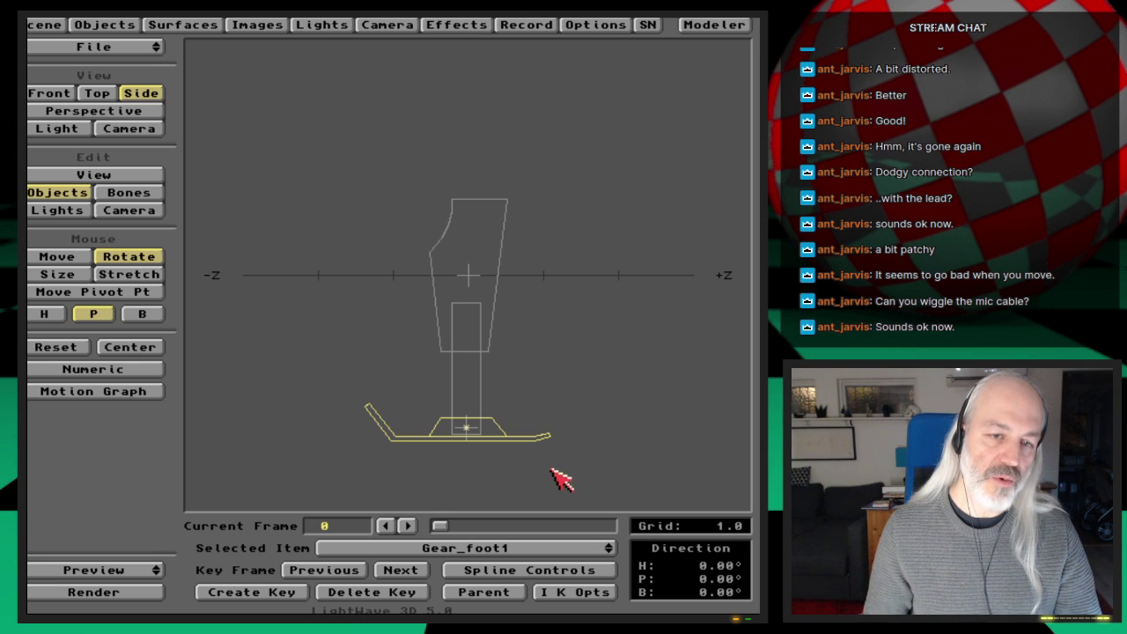
# Tilt Gear_foot1 both ways to judge its range, and enable its IK pitch limits with a minimum of -10° and a maximum of 15°
pyautogui.moveTo(405, 459); pyautogui.dragTo(405, 492)
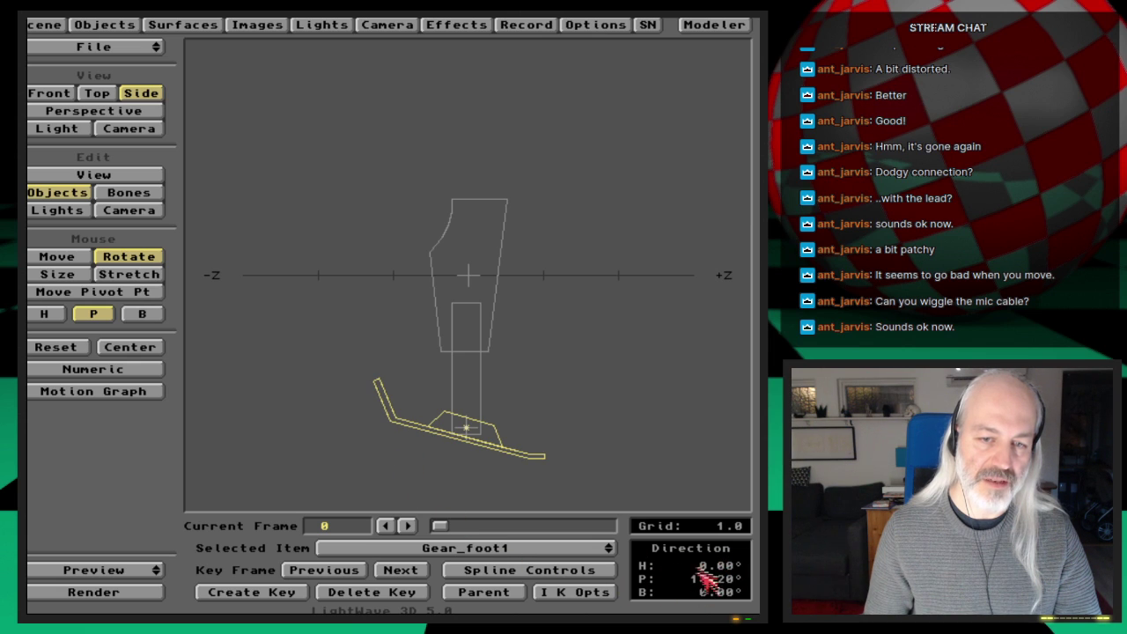
pyautogui.moveTo(587, 493); pyautogui.dragTo(587, 413)
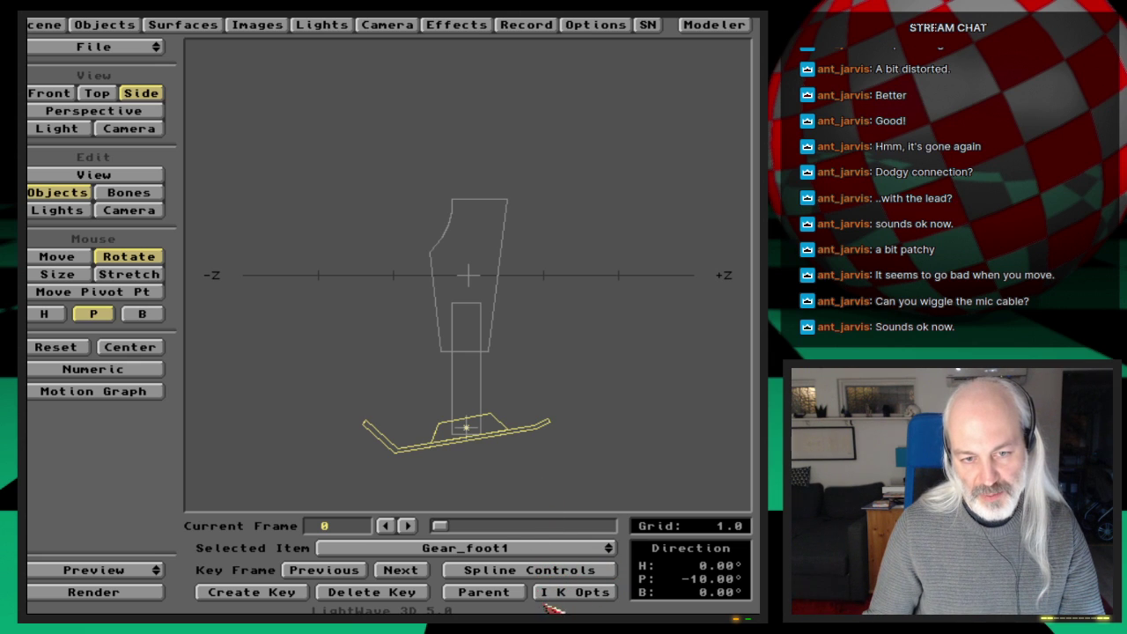
pyautogui.click(602, 593)
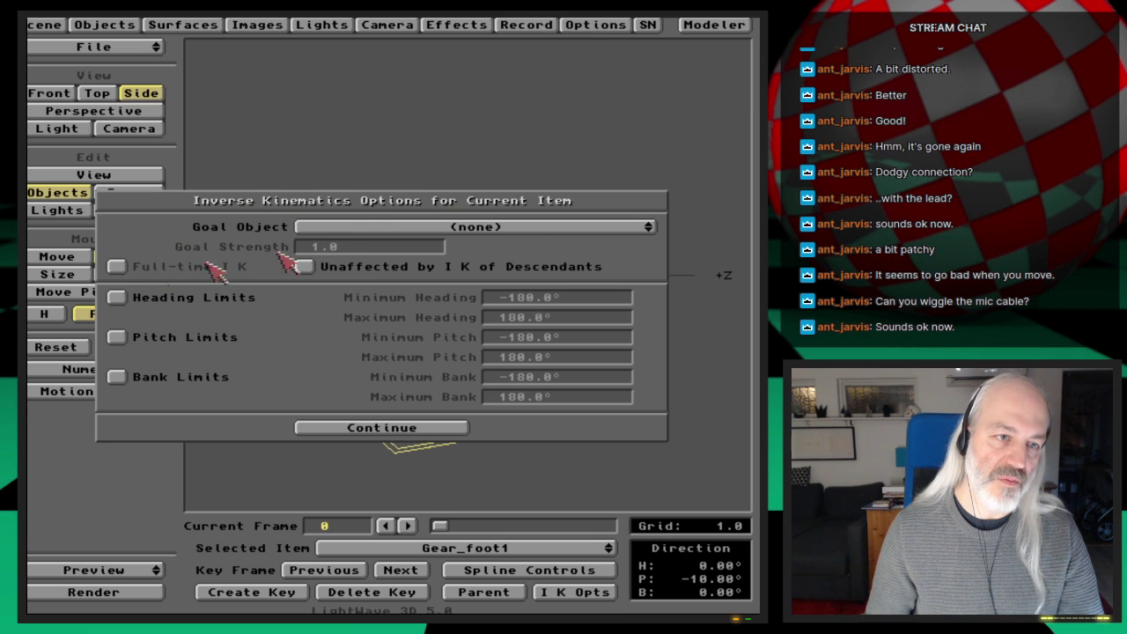
pyautogui.click(117, 338)
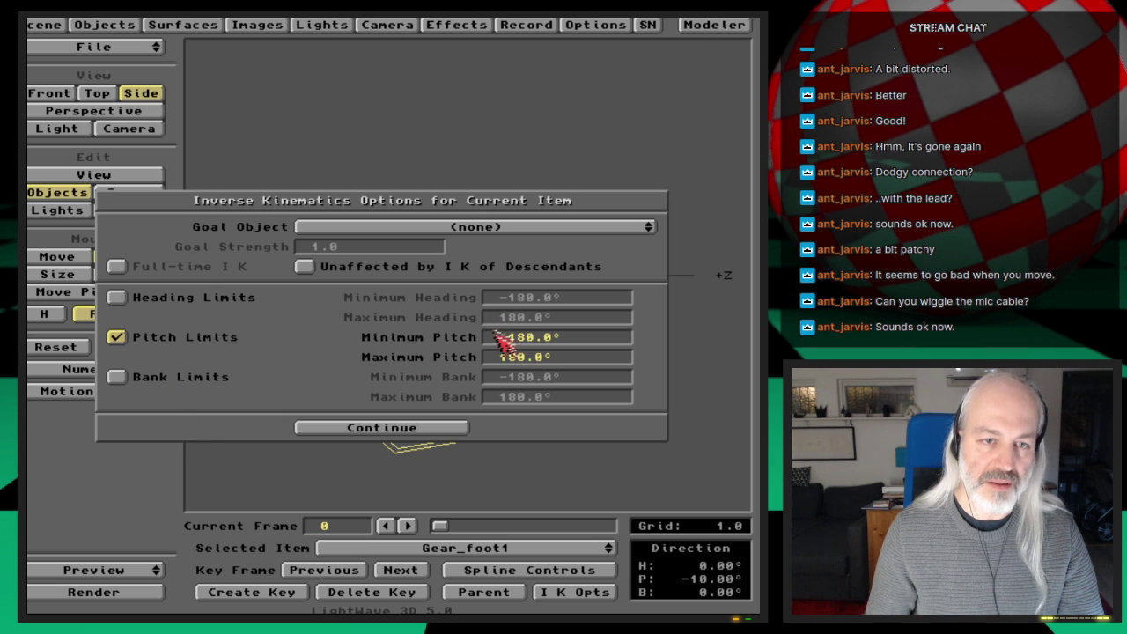
pyautogui.click(572, 344)
pyautogui.write('-10')
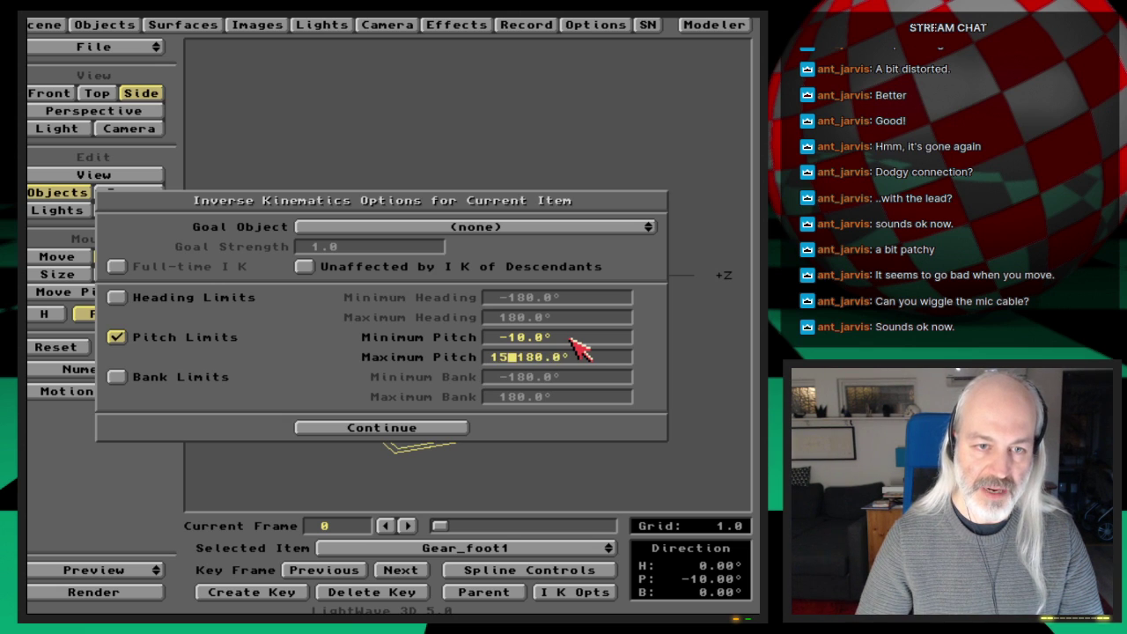
pyautogui.click(463, 428)
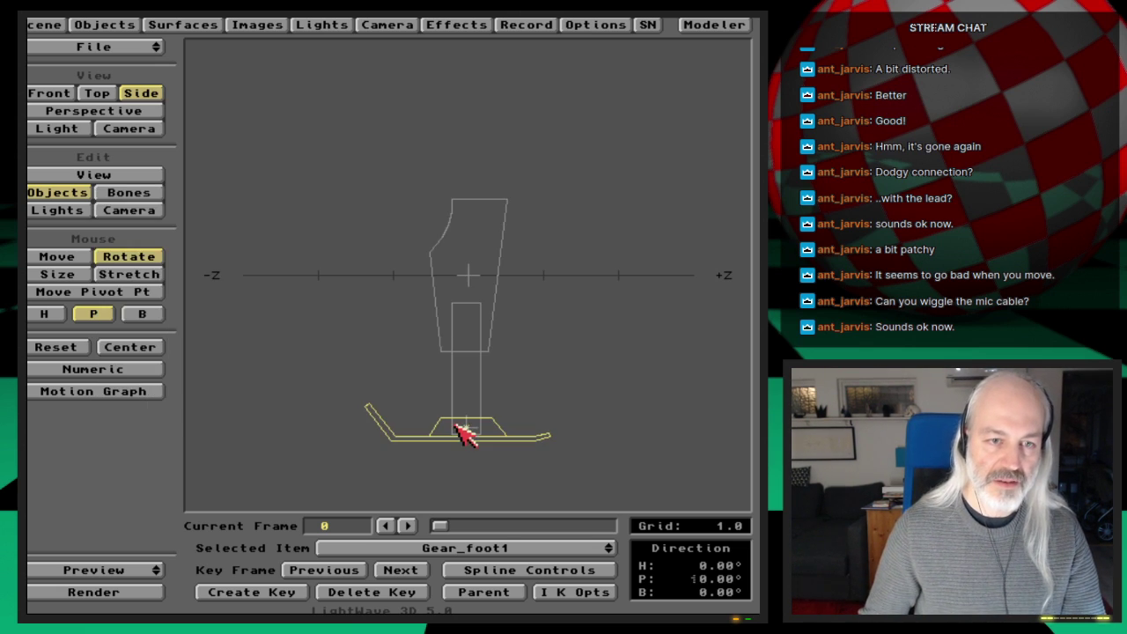
# Test the pitch limits by tilting Gear_foot1 and rechecking its IK options, and restore its keyed pose at frame 0
pyautogui.moveTo(498, 475); pyautogui.dragTo(531, 537)
pyautogui.click(574, 591)
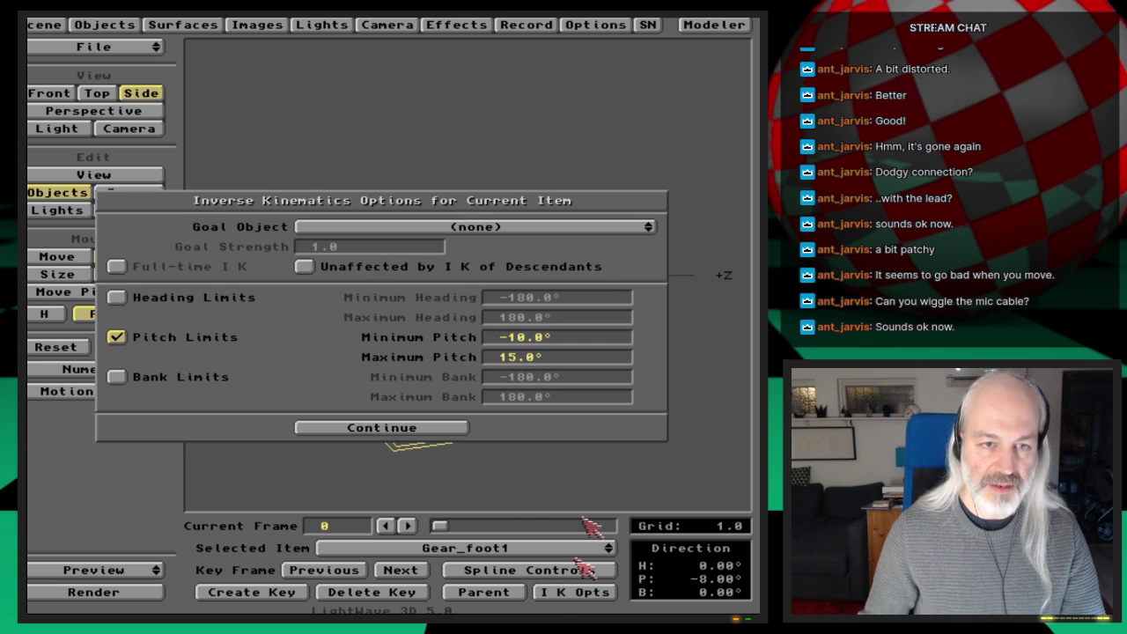
pyautogui.click(415, 429)
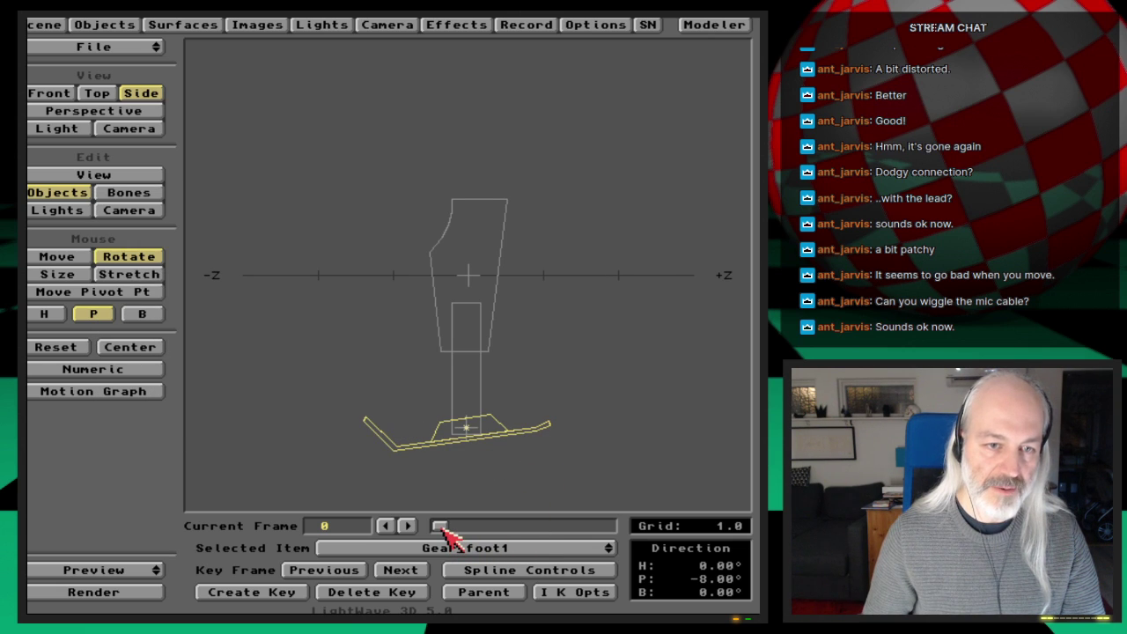
pyautogui.moveTo(441, 528); pyautogui.dragTo(428, 528)
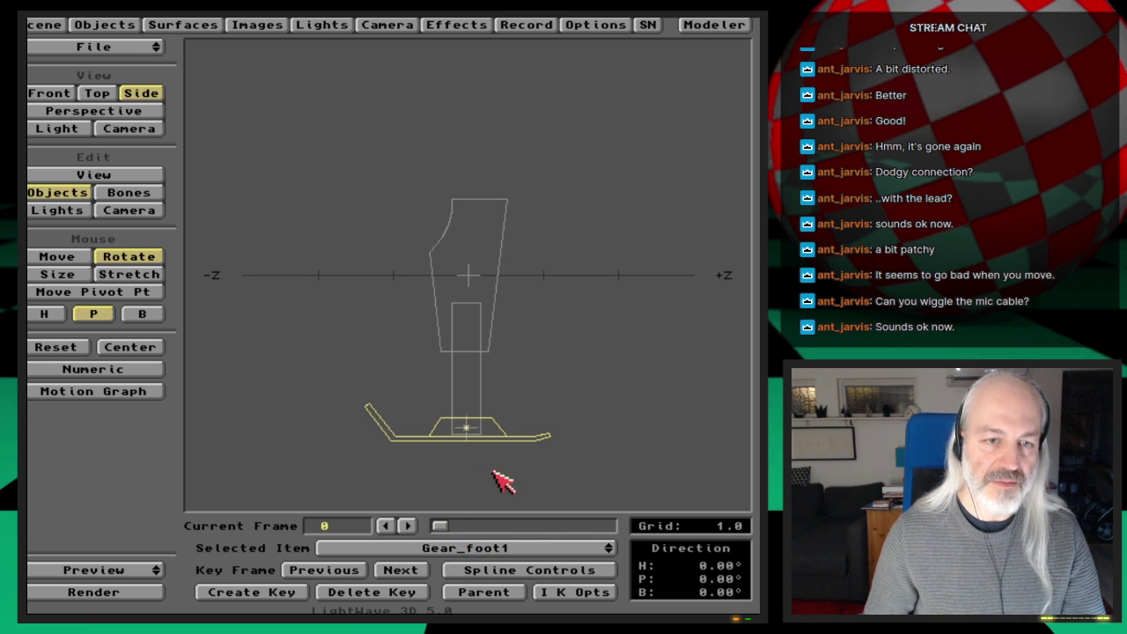
# Save the scene again under its existing name, overwriting the earlier file
pyautogui.press('s')
pyautogui.press('Return')
pyautogui.press('Return')
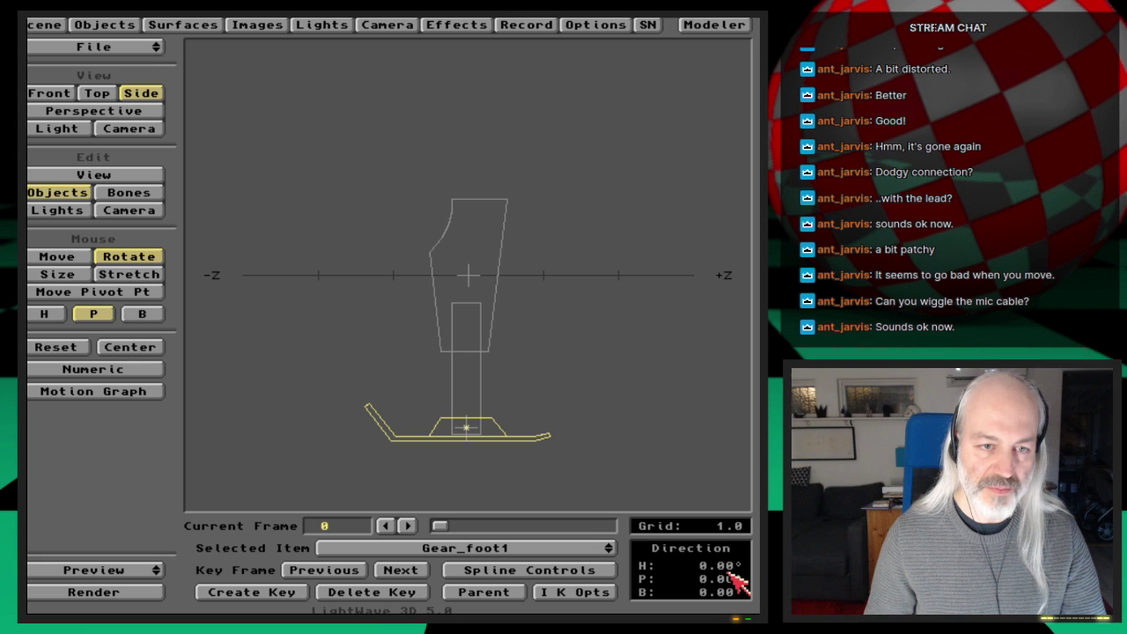
# Add a null object named Foot_Handle to the scene
pyautogui.click(105, 25)
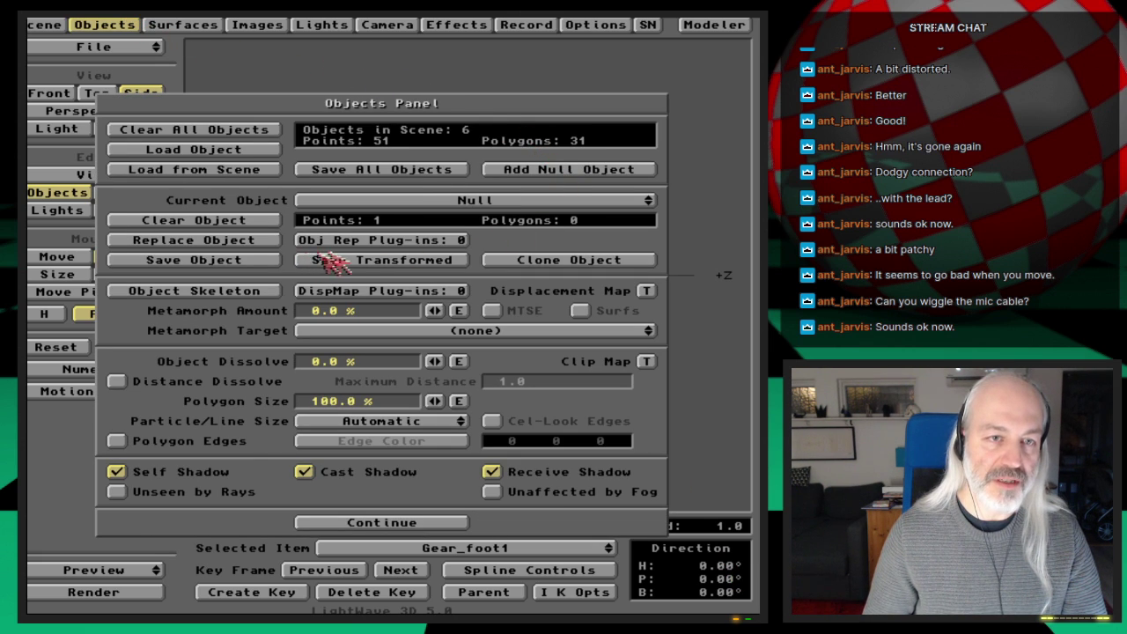
pyautogui.click(271, 258)
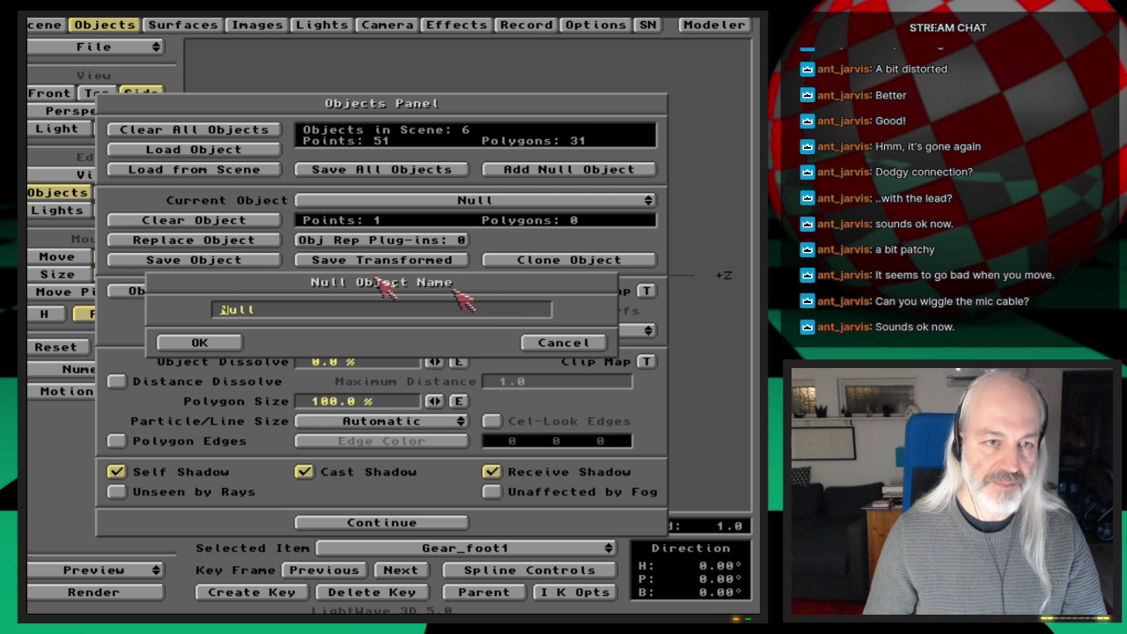
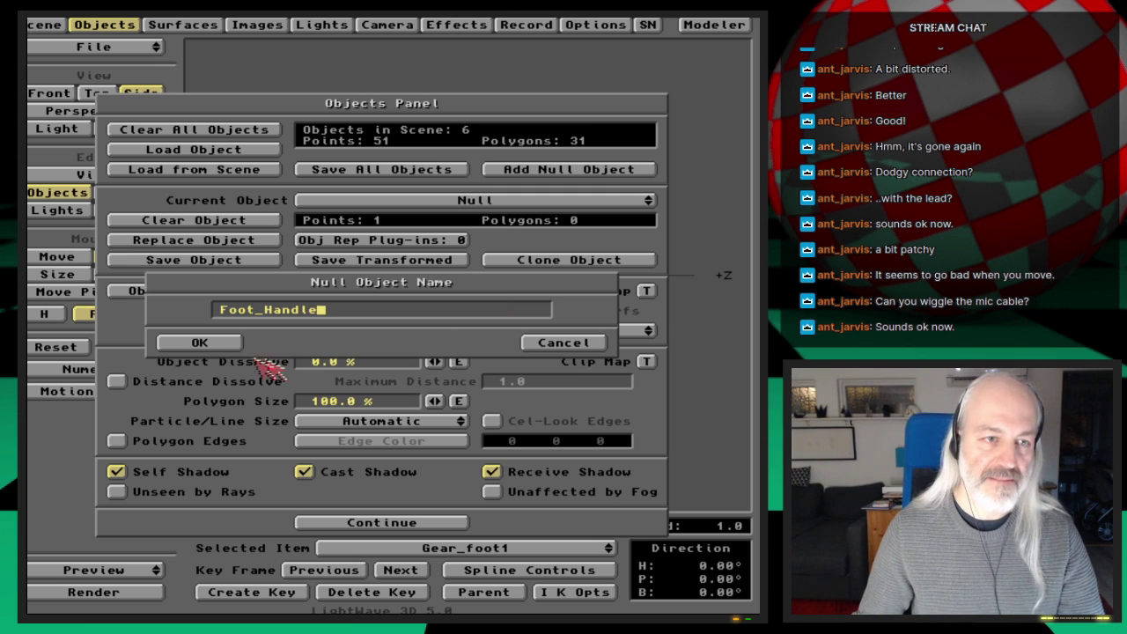
pyautogui.click(222, 346)
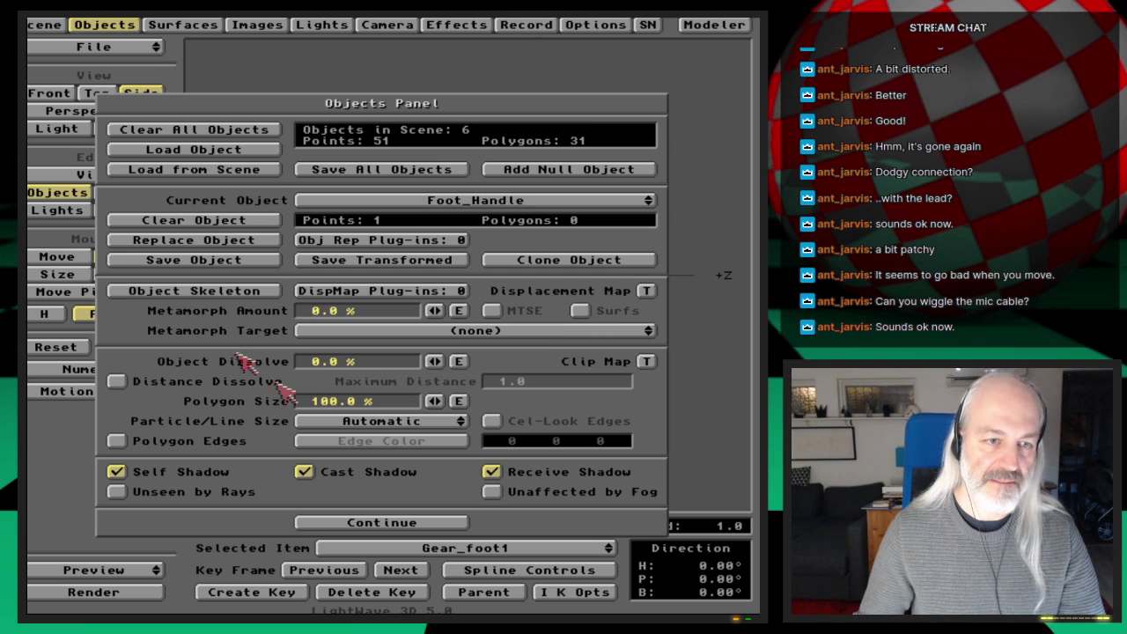
pyautogui.click(387, 523)
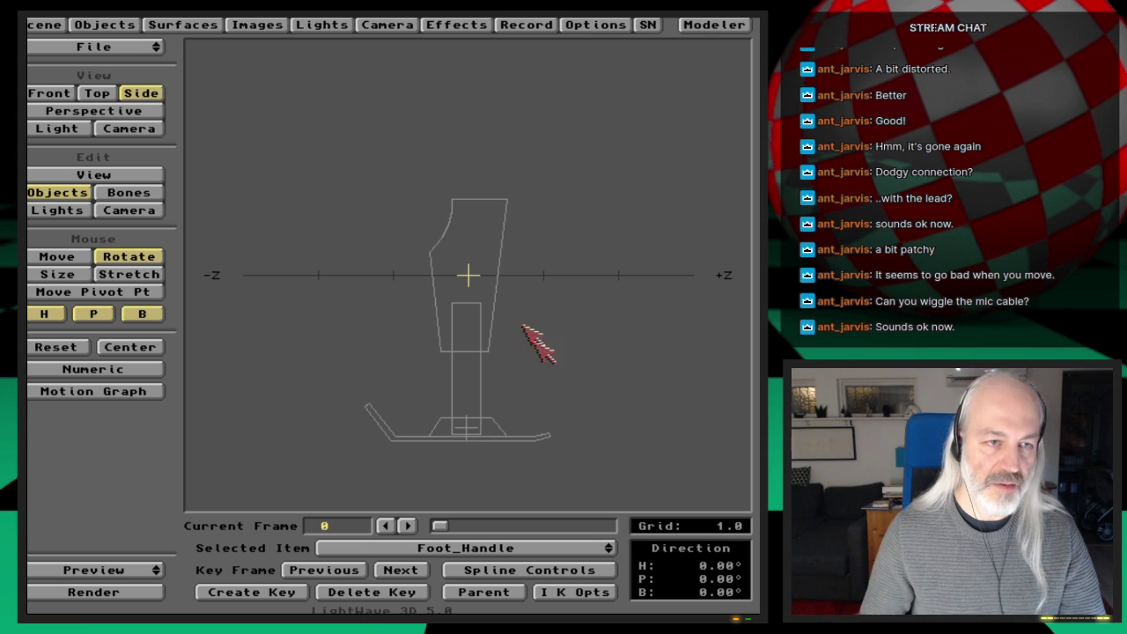
# Parent the Foot_Handle null to Gear_lowerLeg1
pyautogui.click(519, 592)
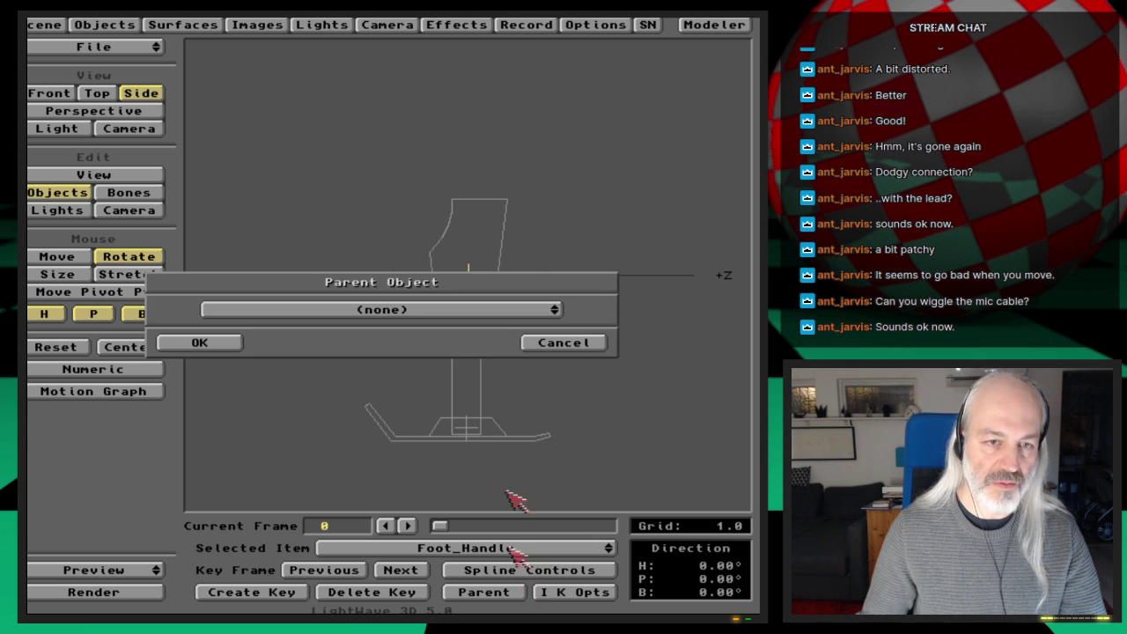
pyautogui.click(461, 319)
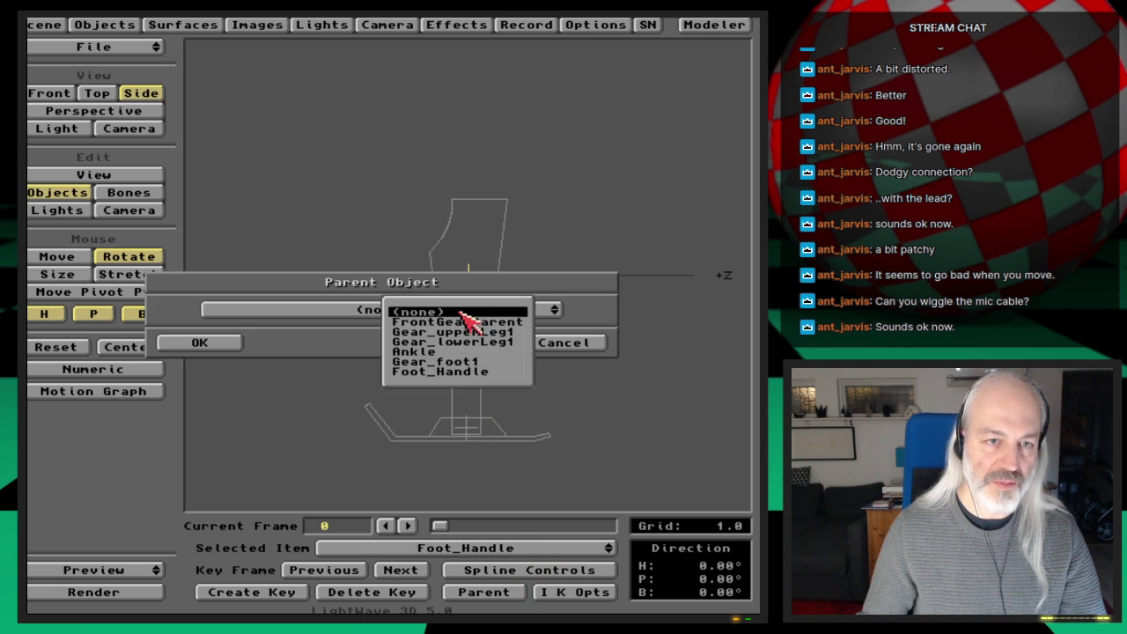
pyautogui.click(520, 323)
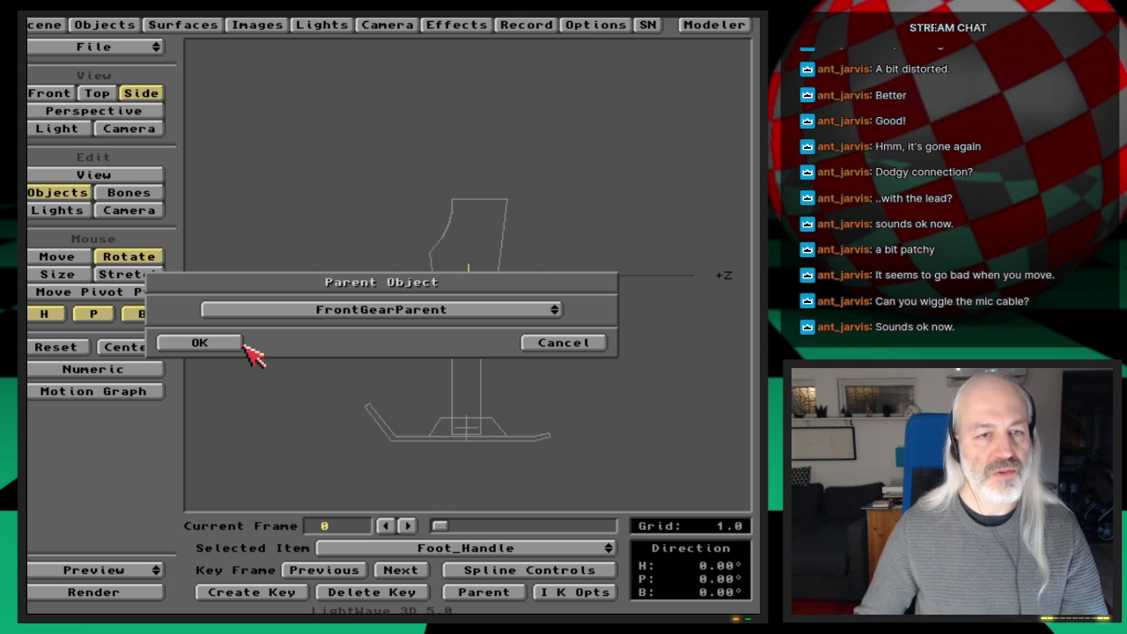
pyautogui.click(460, 312)
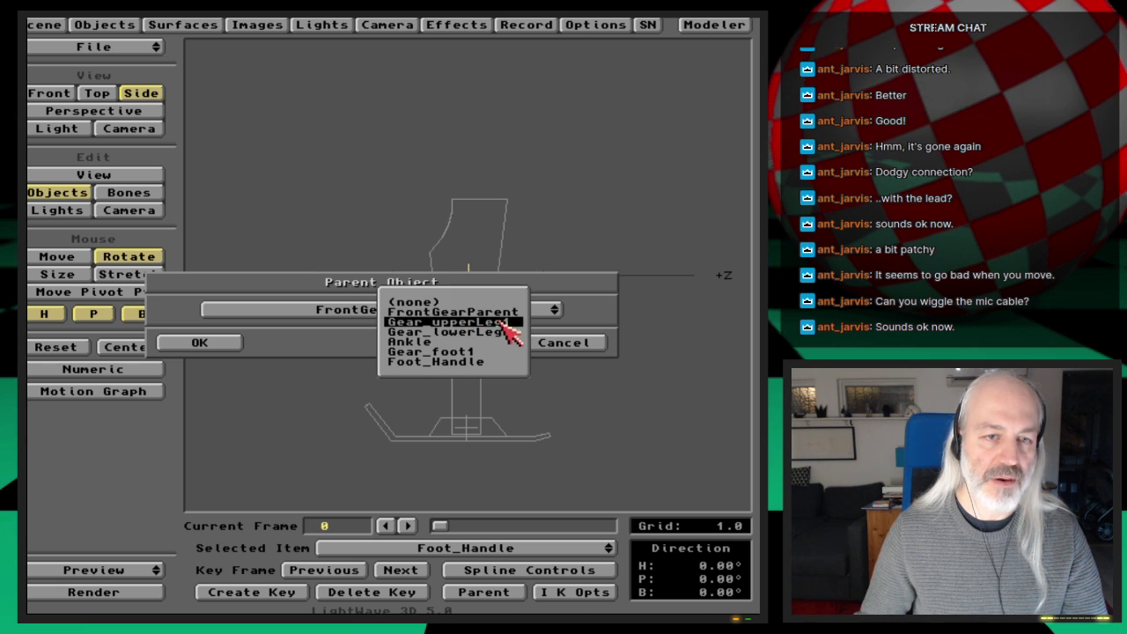
pyautogui.click(503, 331)
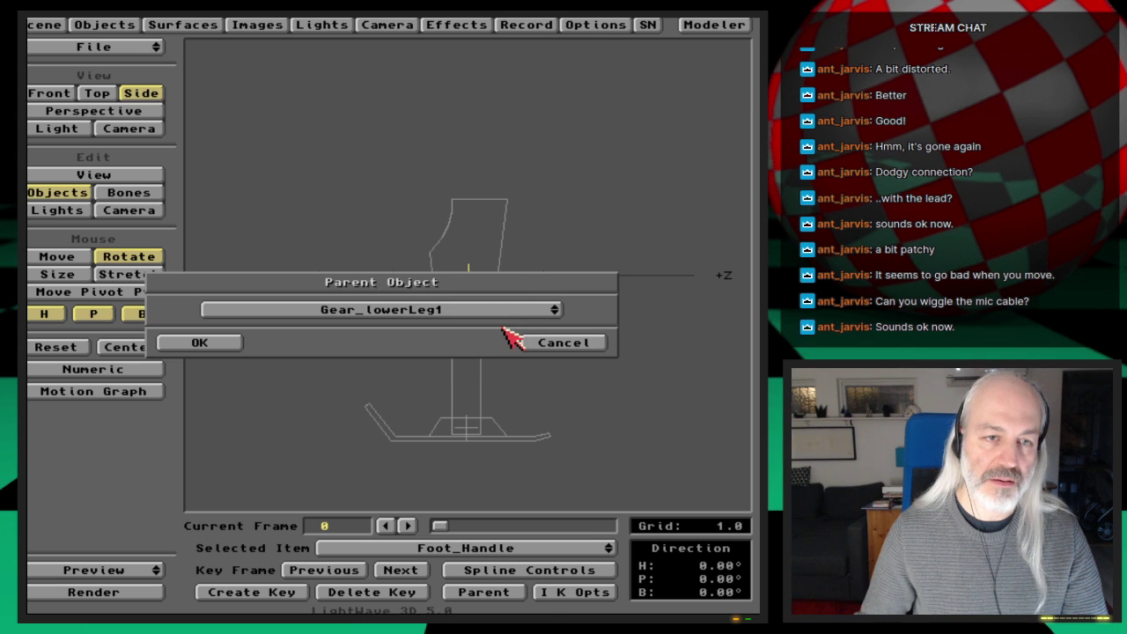
pyautogui.click(197, 343)
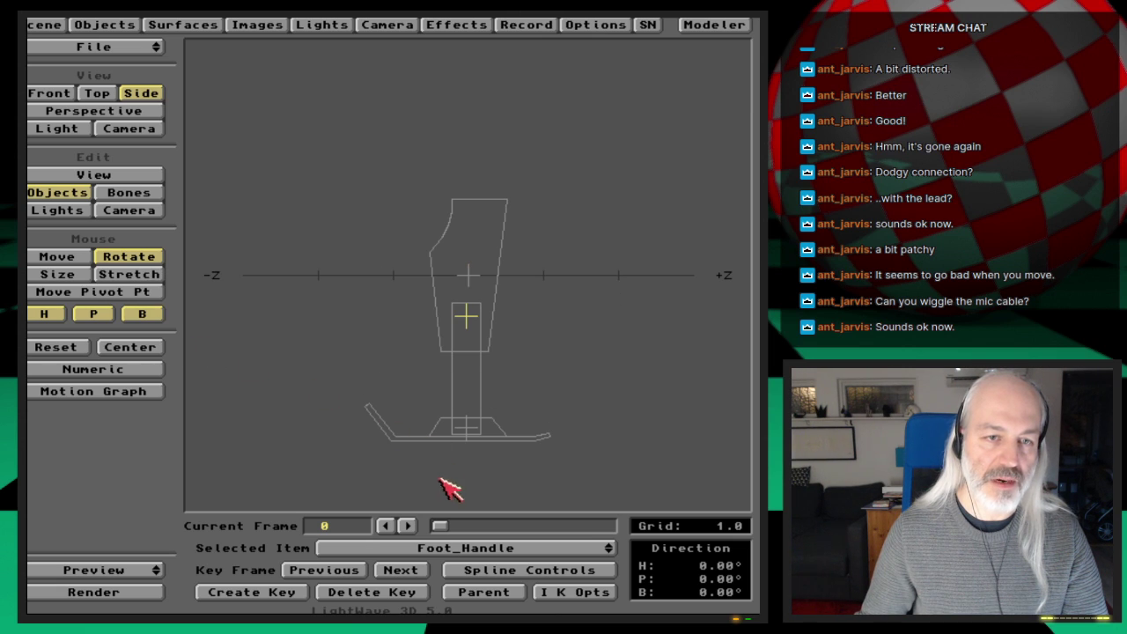
# Move Foot_Handle just ahead of the foot's toe to Y -1.480, Z -1.610, key it at frame 0, and recheck its parent
pyautogui.click(76, 255)
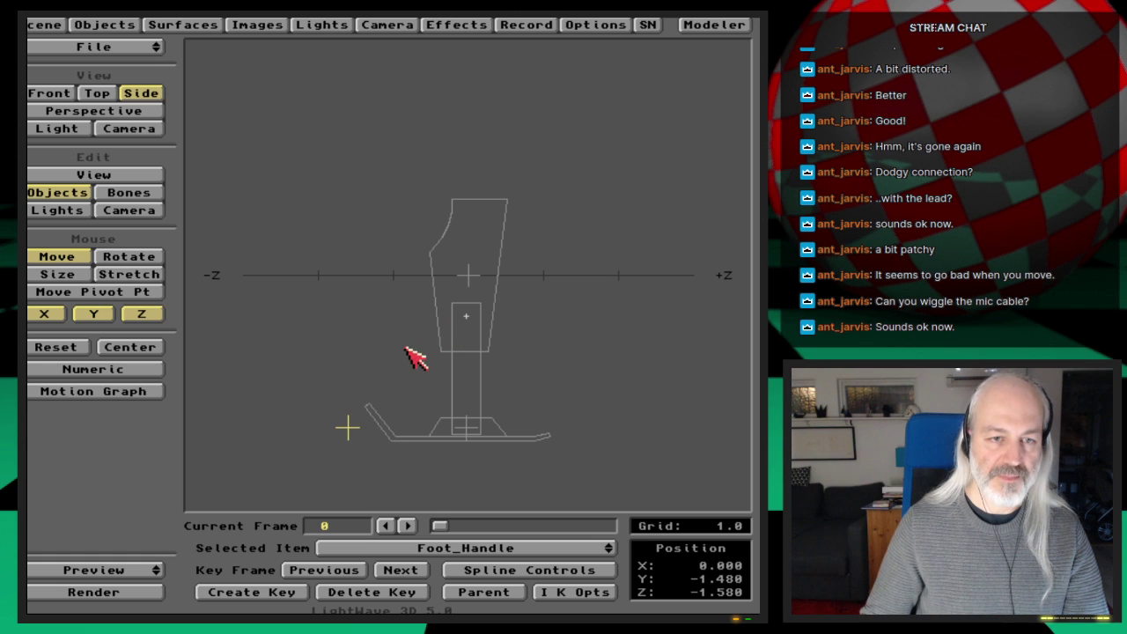
pyautogui.press('Return')
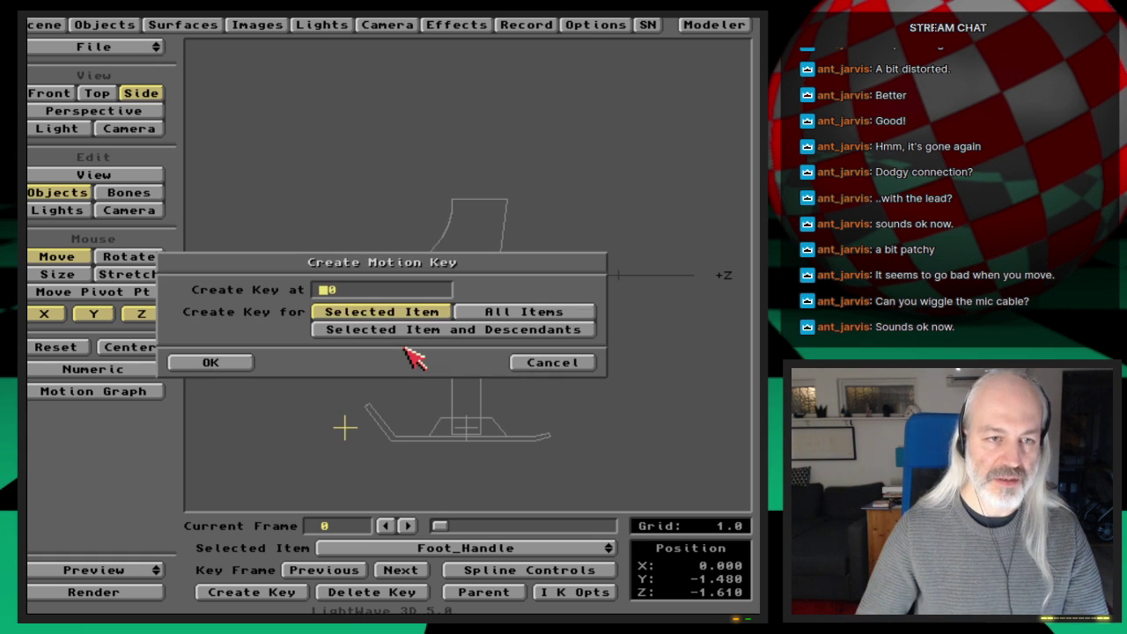
pyautogui.press('Return')
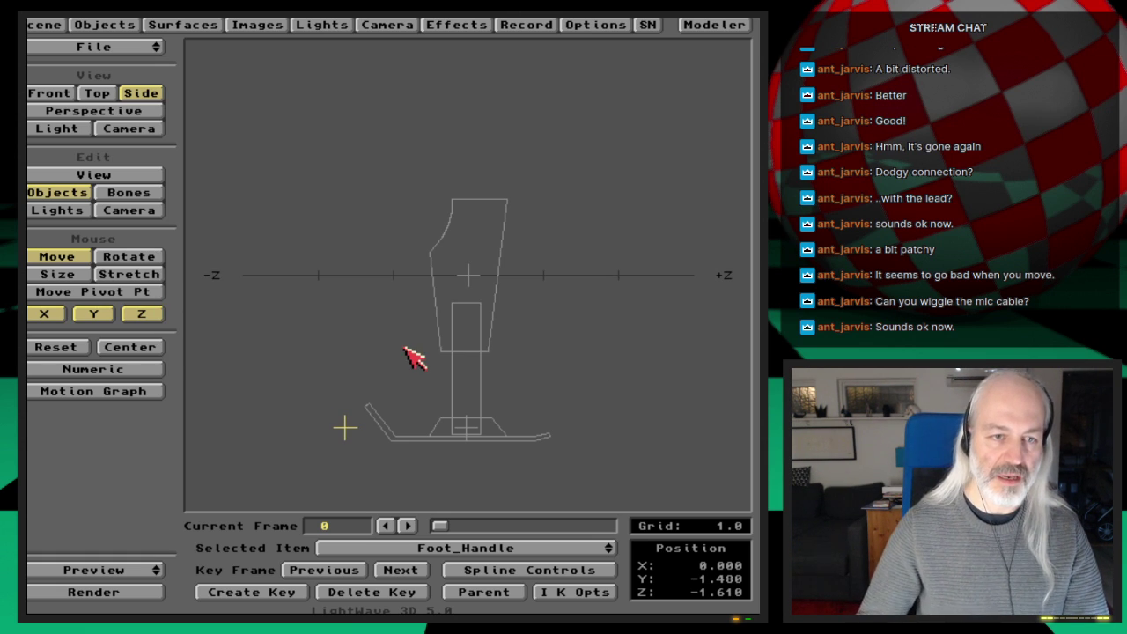
pyautogui.click(512, 593)
pyautogui.click(199, 345)
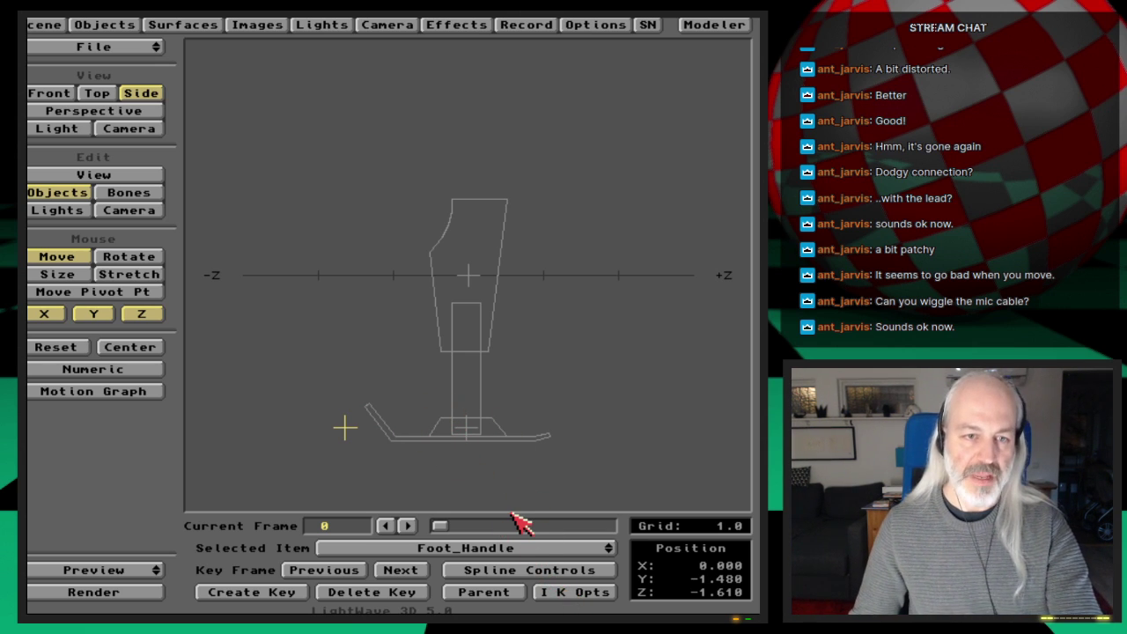
# Set Foot_Handle as the IK goal object of Gear_foot1
pyautogui.press('Up')
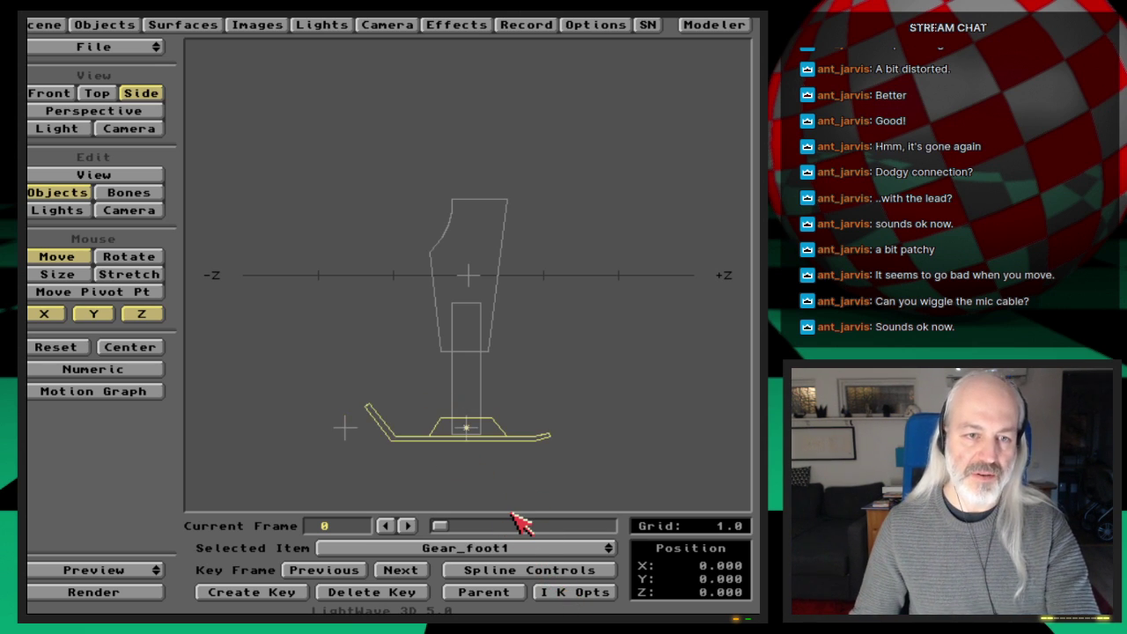
pyautogui.click(574, 591)
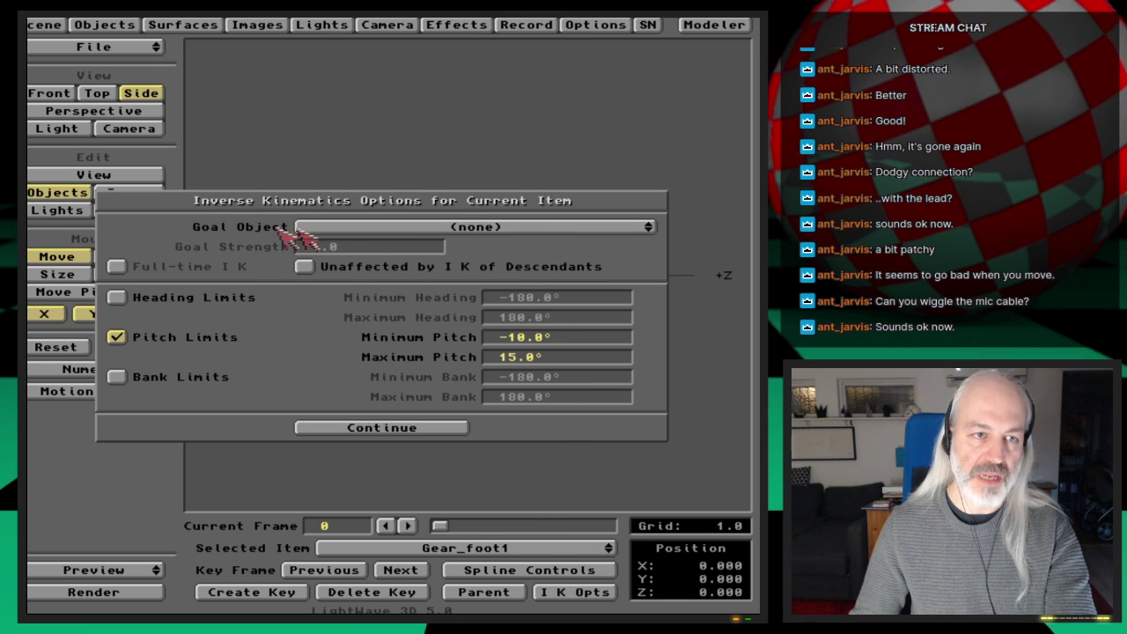
pyautogui.moveTo(529, 230); pyautogui.dragTo(546, 295)
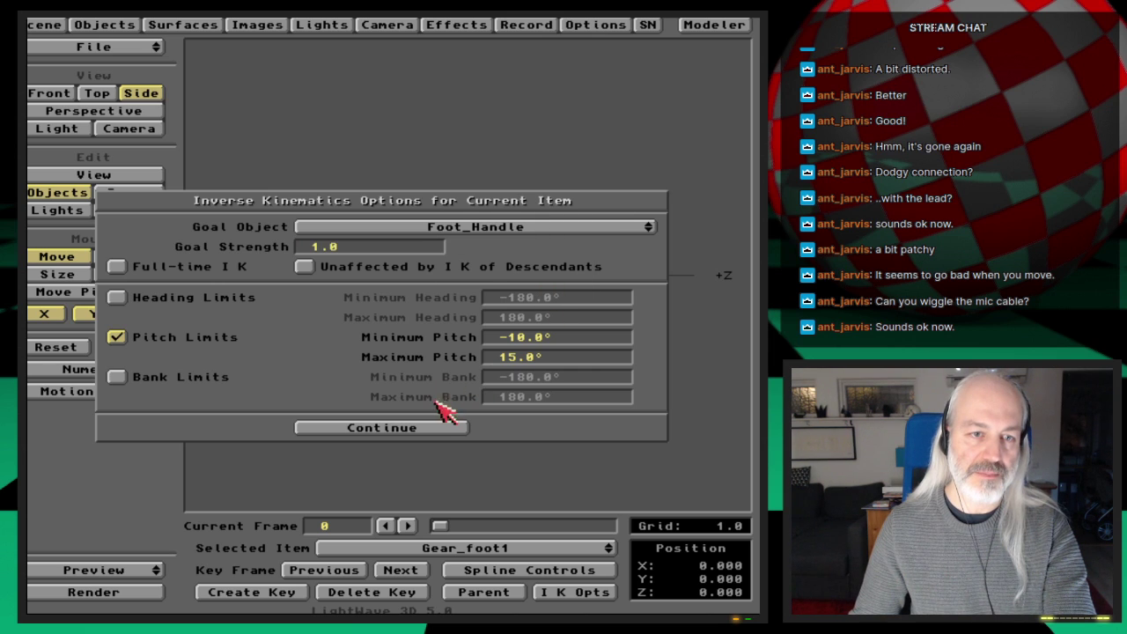
pyautogui.click(435, 429)
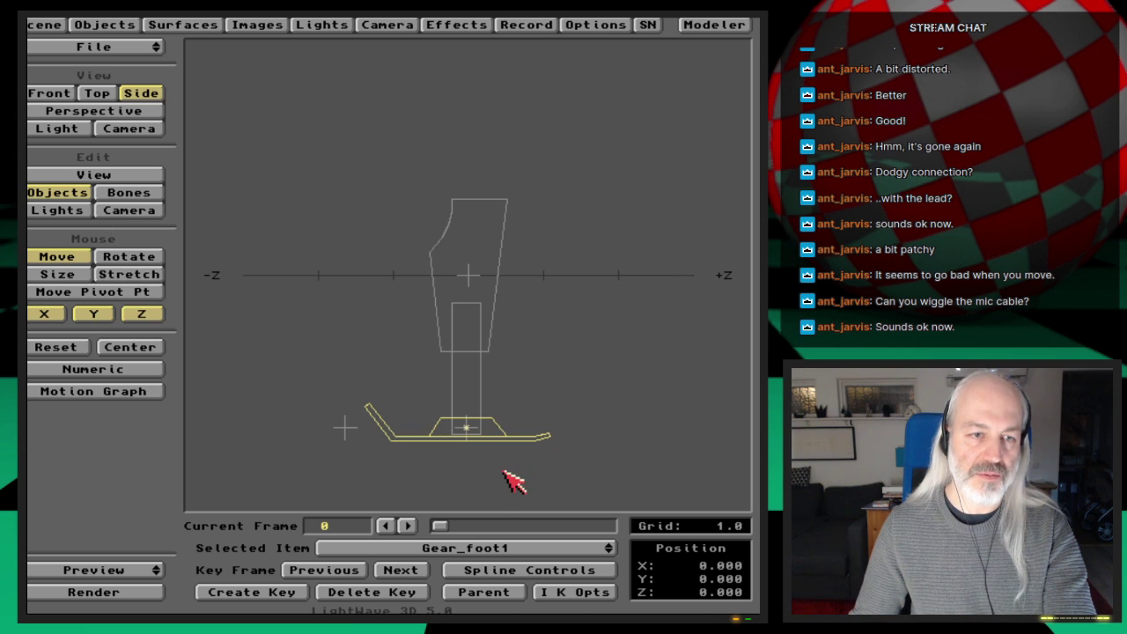
# Try moving Foot_Handle to test the IK response, and discard the unkeyed move by stepping frames
pyautogui.press('Down')
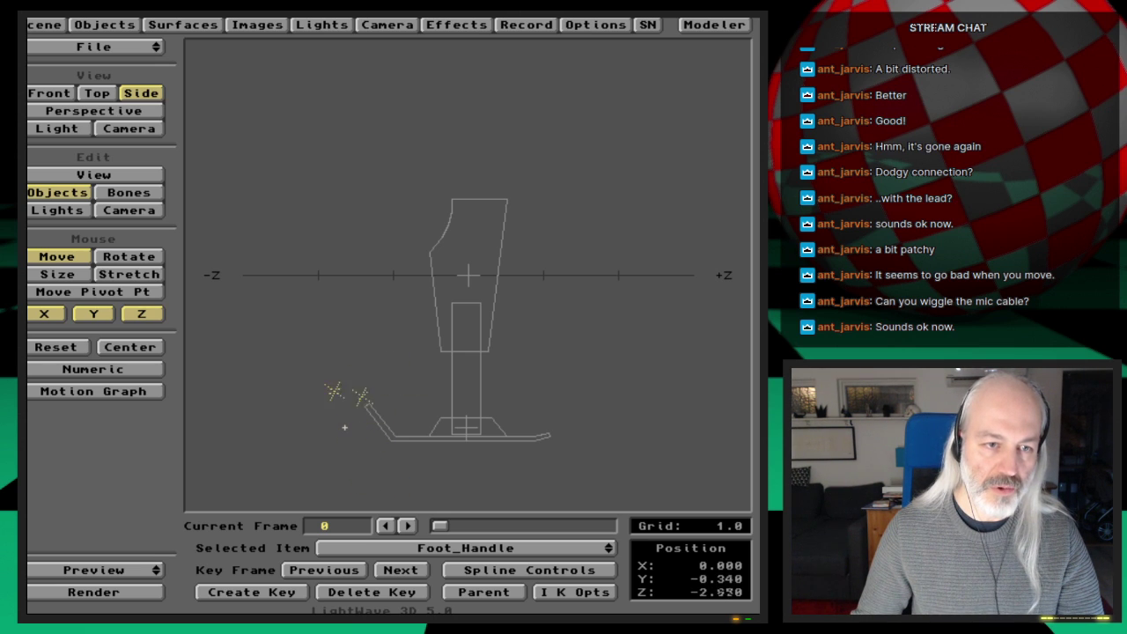
pyautogui.press('Right')
pyautogui.press('Left')
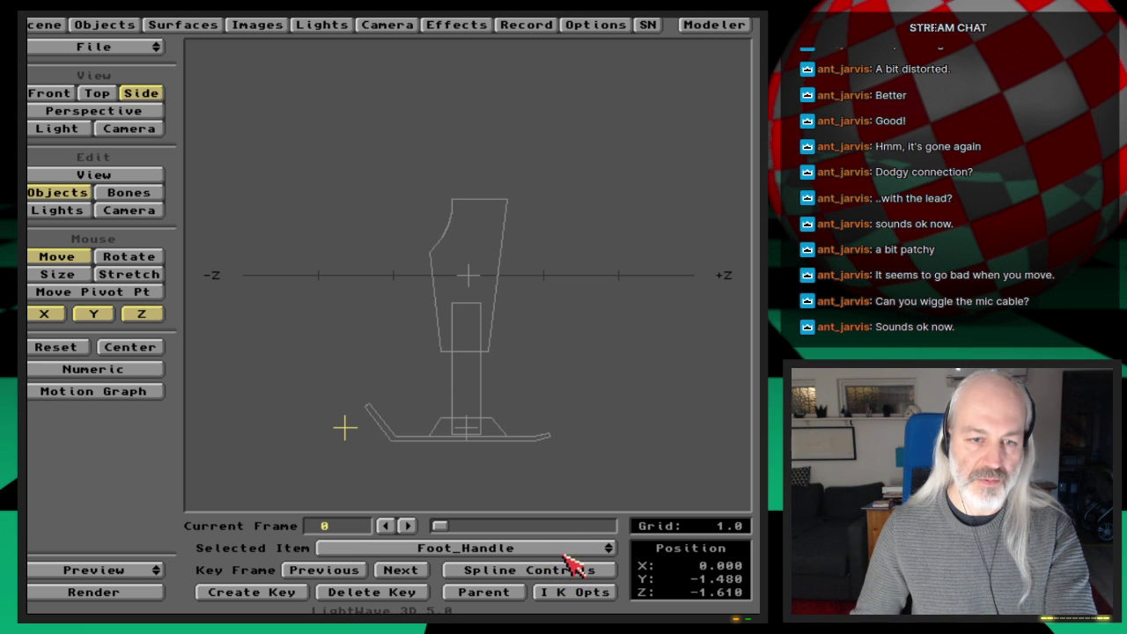
# Enable full-time IK for Gear_foot1
pyautogui.press('Up')
pyautogui.click(583, 592)
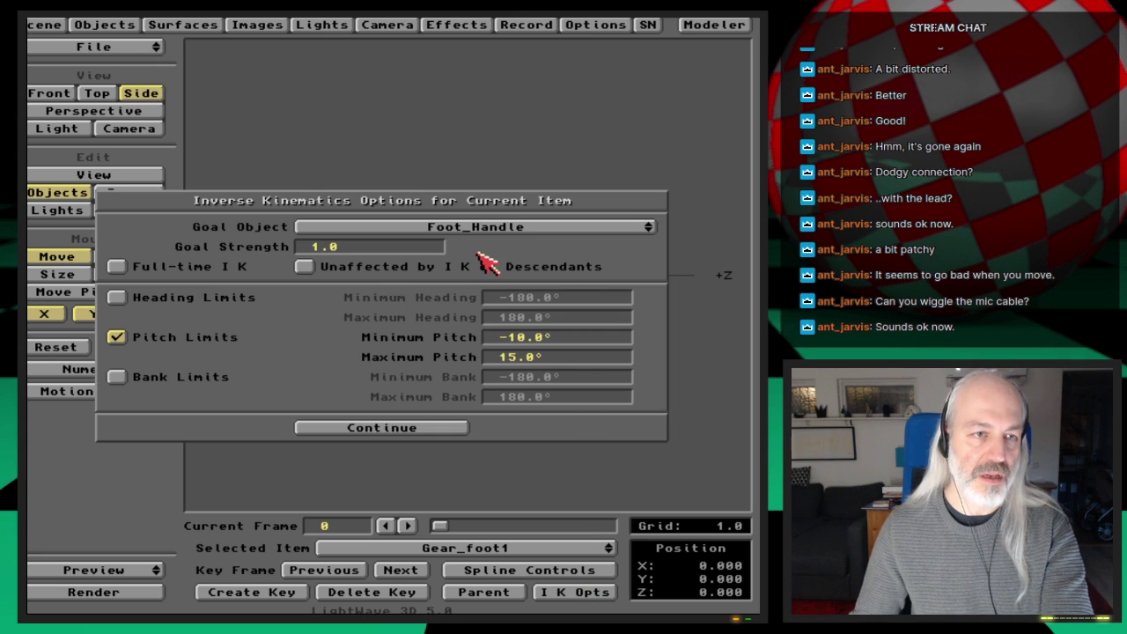
pyautogui.click(178, 267)
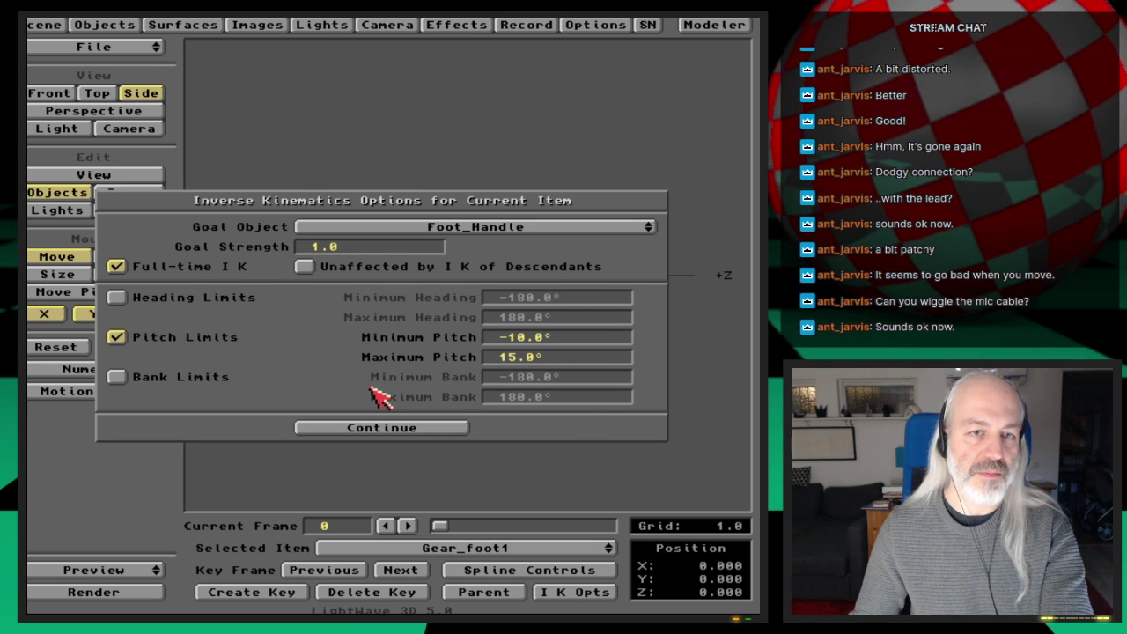
pyautogui.click(387, 429)
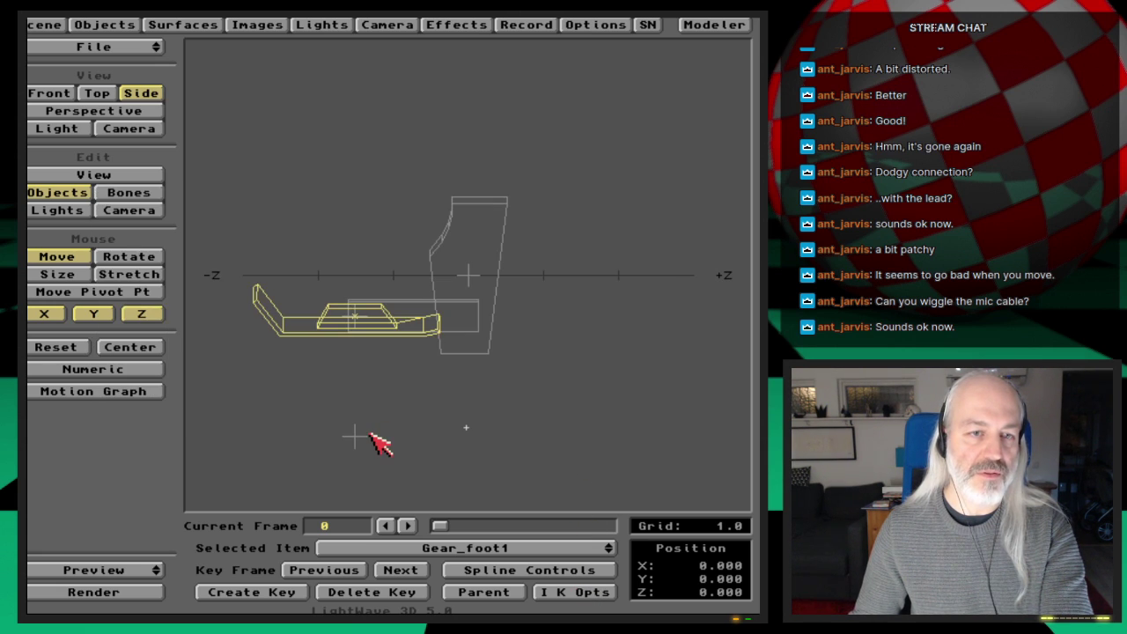
# Test the full-time IK by stepping between frames 0 and 1 and moving Foot_Handle up and behind the leg
pyautogui.press('Down')
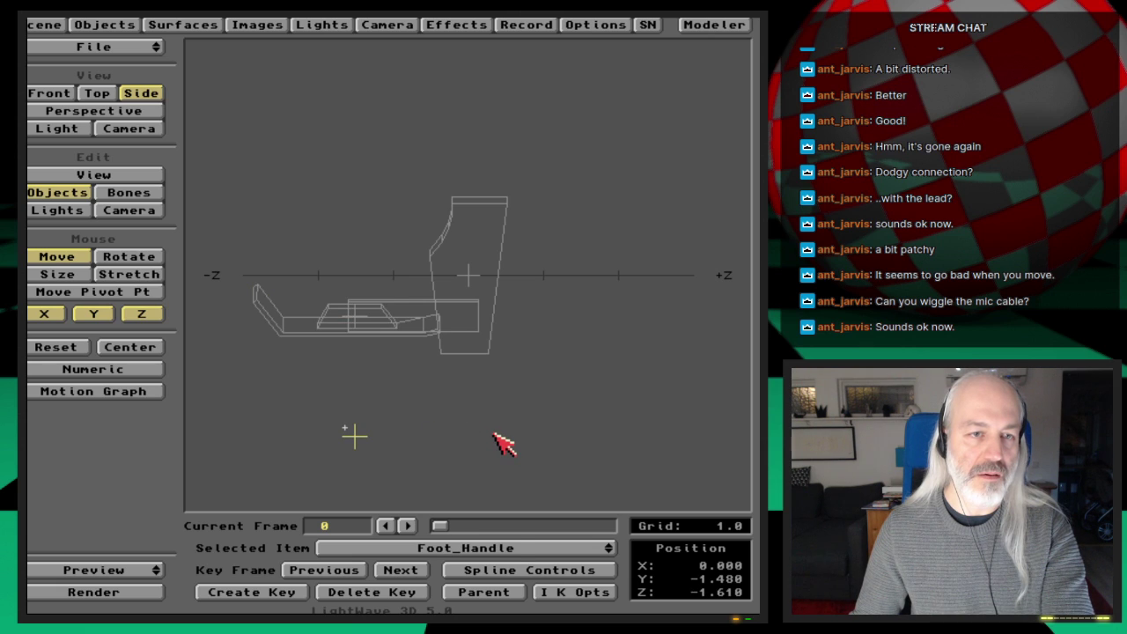
pyautogui.press('Up')
pyautogui.press('Right')
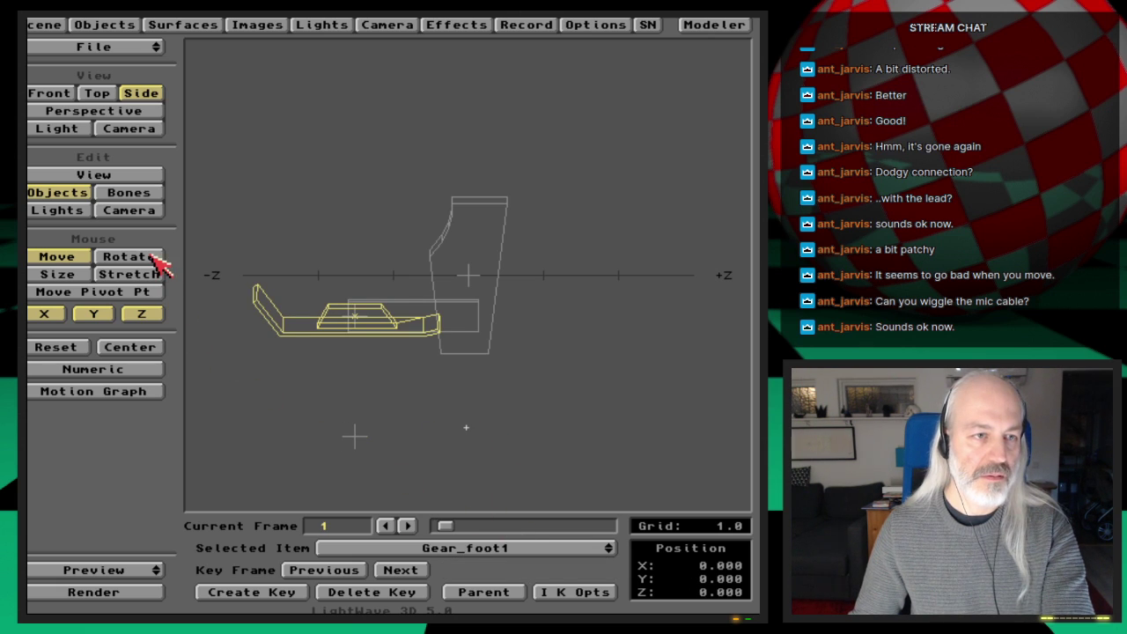
pyautogui.click(157, 258)
pyautogui.click(74, 256)
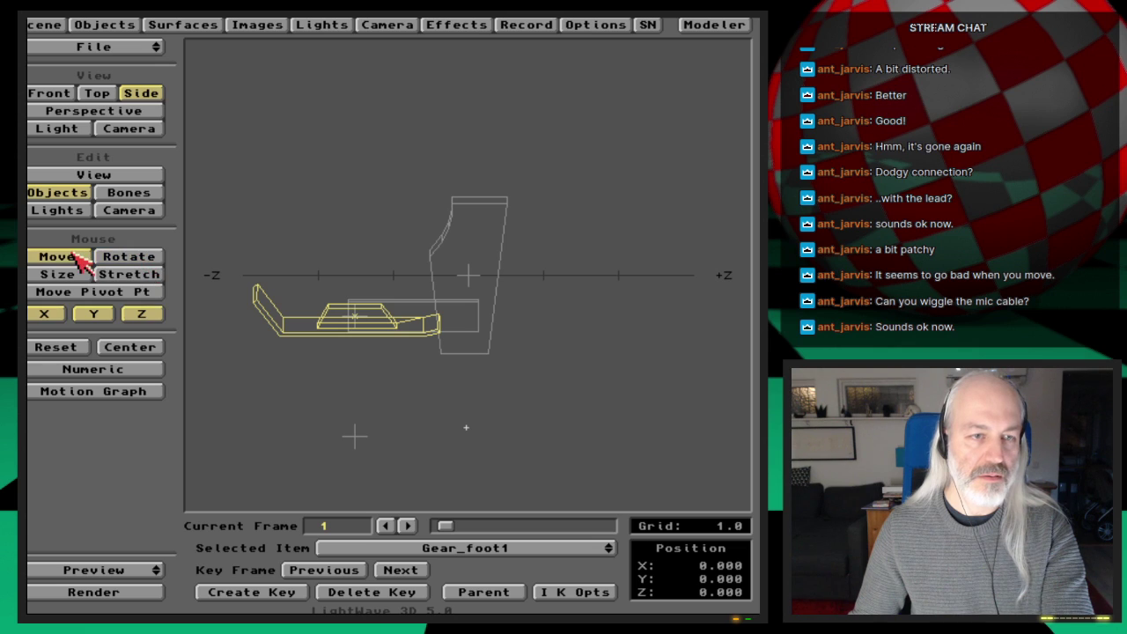
pyautogui.moveTo(450, 524); pyautogui.dragTo(430, 524)
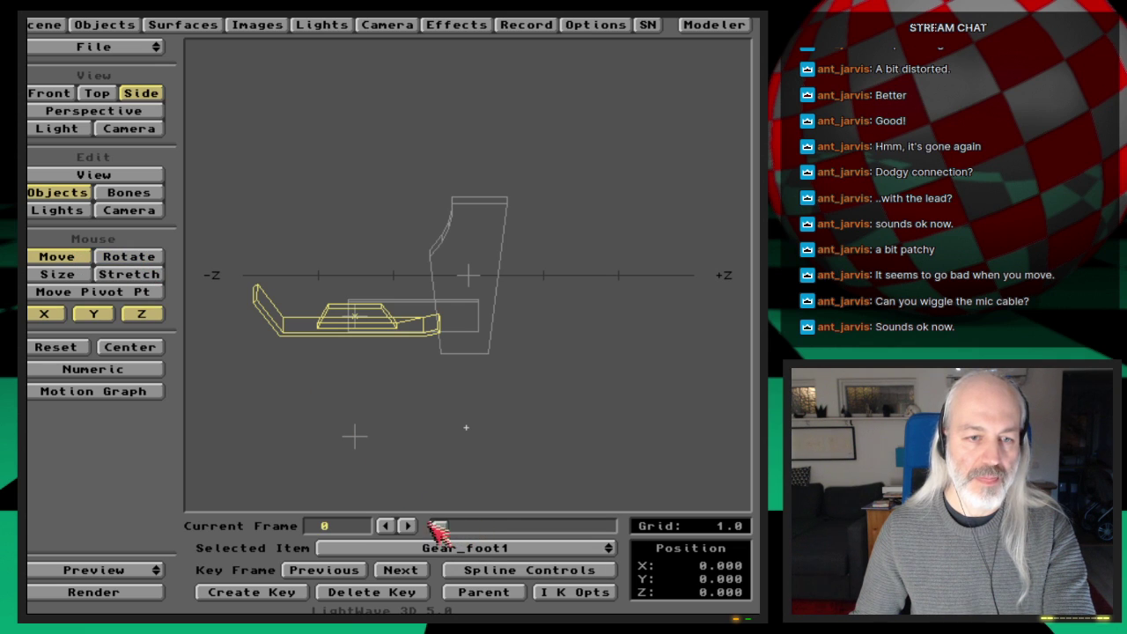
pyautogui.press('Up')
pyautogui.moveTo(426, 452); pyautogui.dragTo(469, 417)
pyautogui.moveTo(398, 401); pyautogui.dragTo(605, 105)
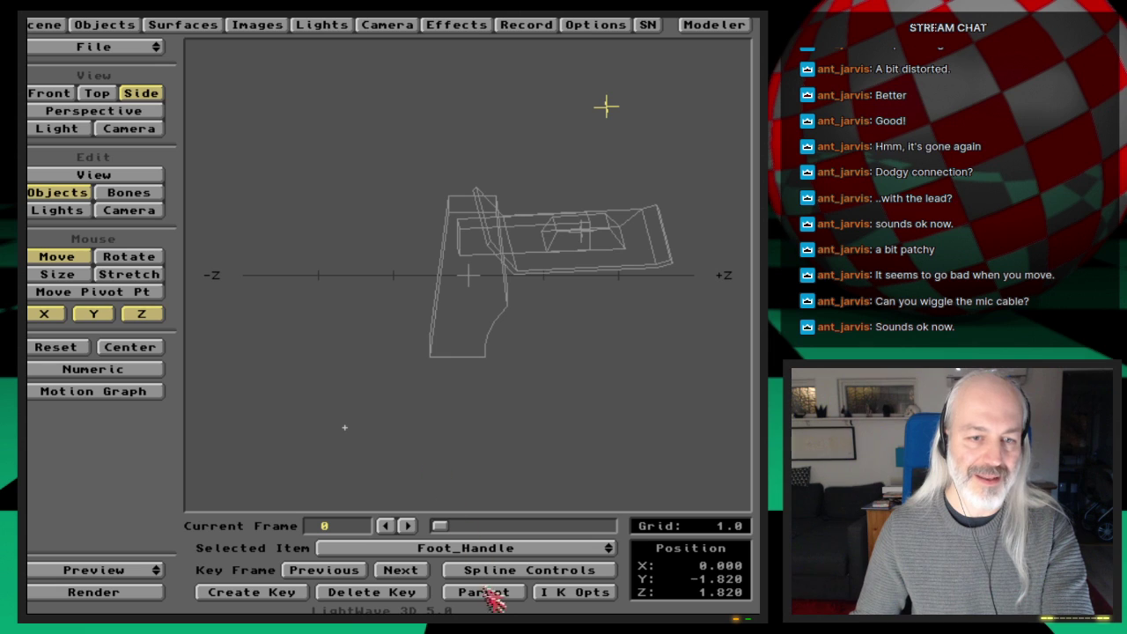
# Check Foot_Handle's IK options, reparent it to Gear_foot1, and restore its keyed position at frame 0
pyautogui.click(581, 593)
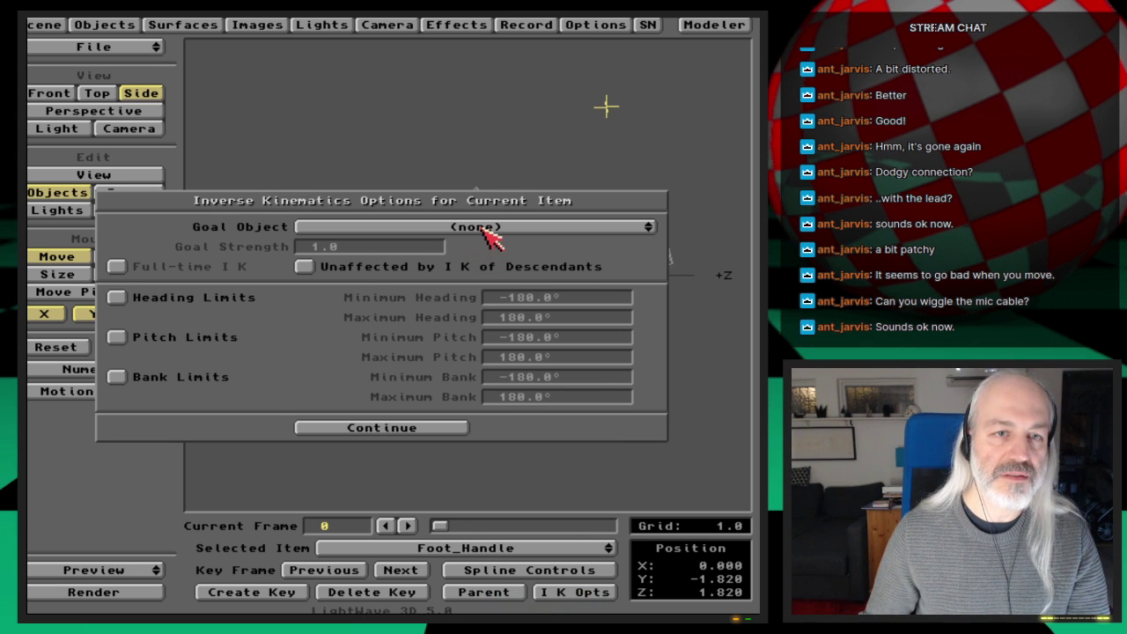
pyautogui.click(447, 430)
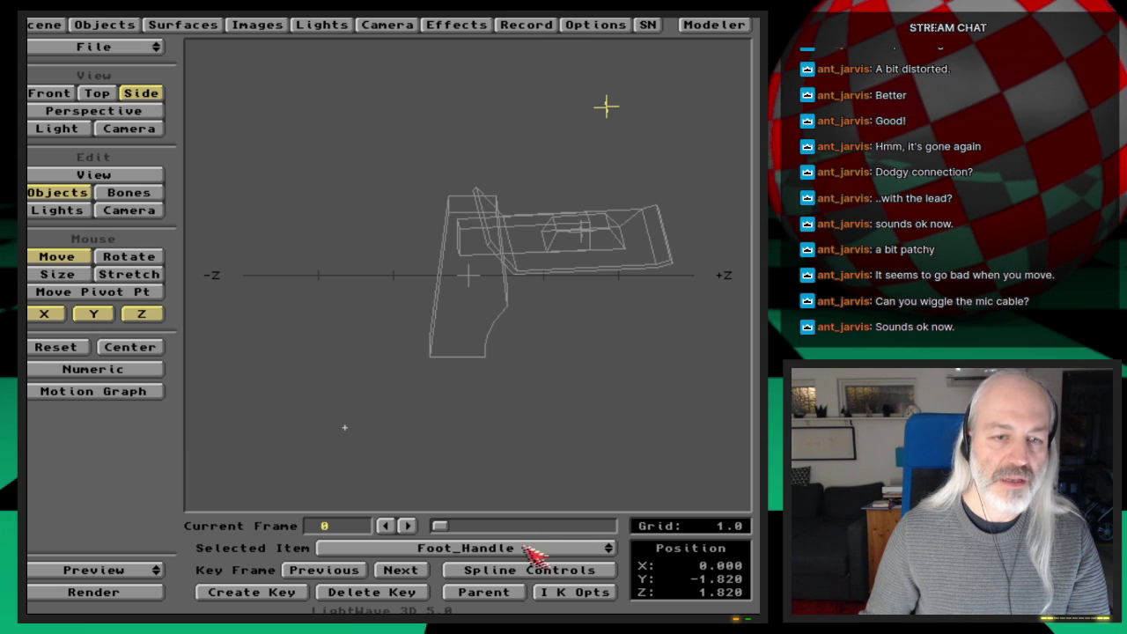
pyautogui.click(497, 596)
pyautogui.moveTo(432, 309); pyautogui.dragTo(462, 332)
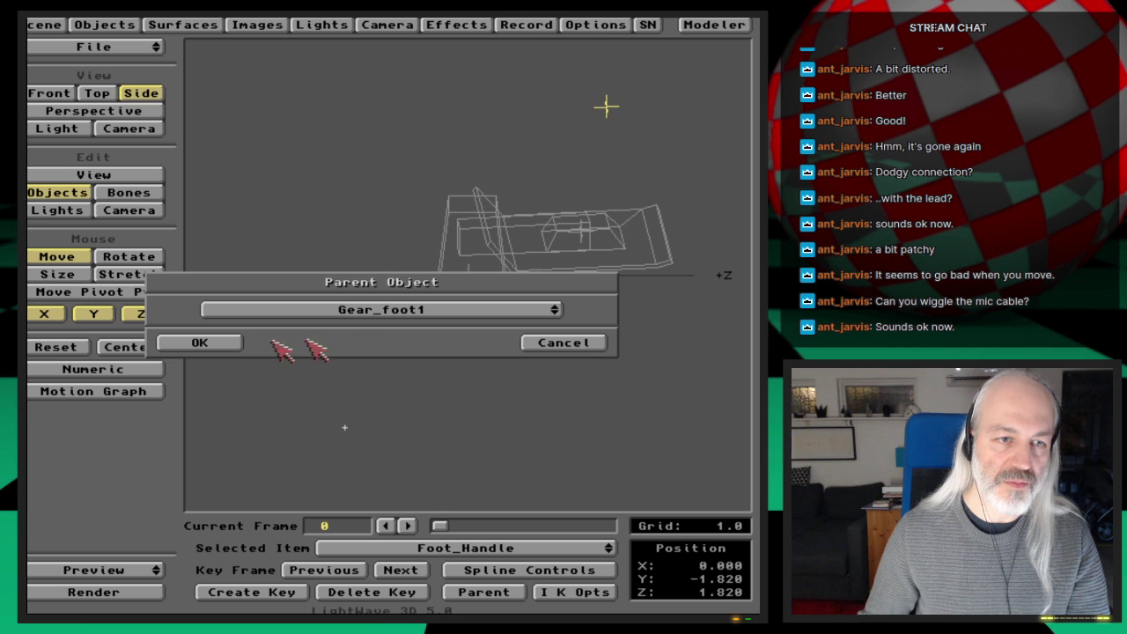
pyautogui.click(236, 342)
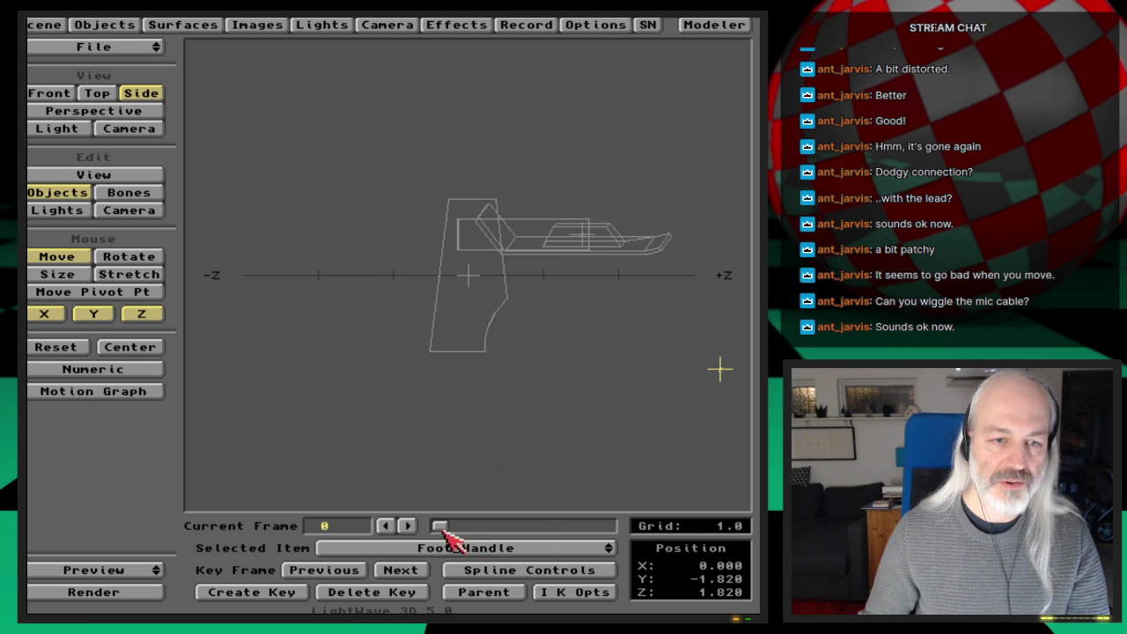
pyautogui.moveTo(443, 528); pyautogui.dragTo(415, 528)
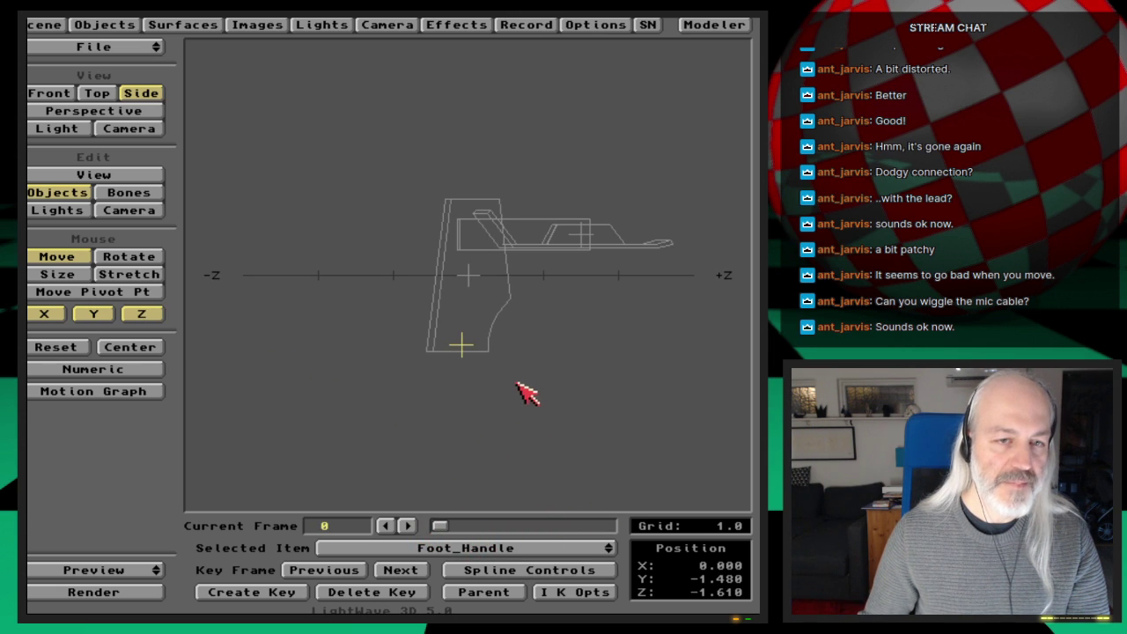
# Test the full-time IK by moving Foot_Handle behind and below the leg
pyautogui.moveTo(503, 406); pyautogui.dragTo(570, 451)
pyautogui.moveTo(300, 469); pyautogui.dragTo(500, 390)
pyautogui.moveTo(569, 399); pyautogui.dragTo(568, 454)
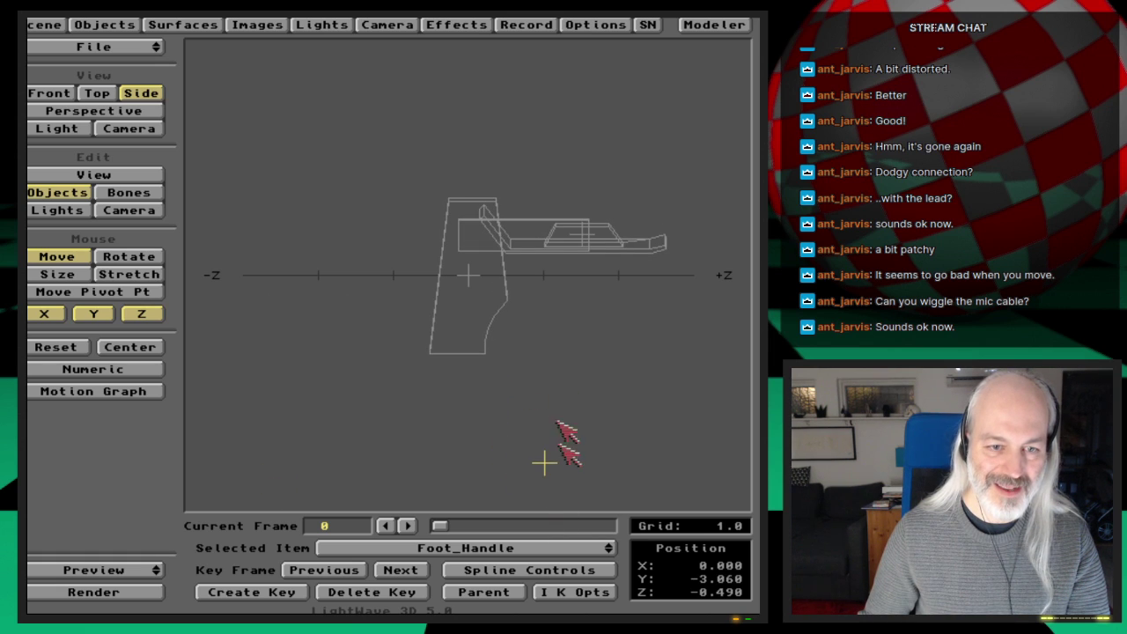
# Turn off full-time IK for Gear_foot1
pyautogui.press('Up')
pyautogui.click(571, 594)
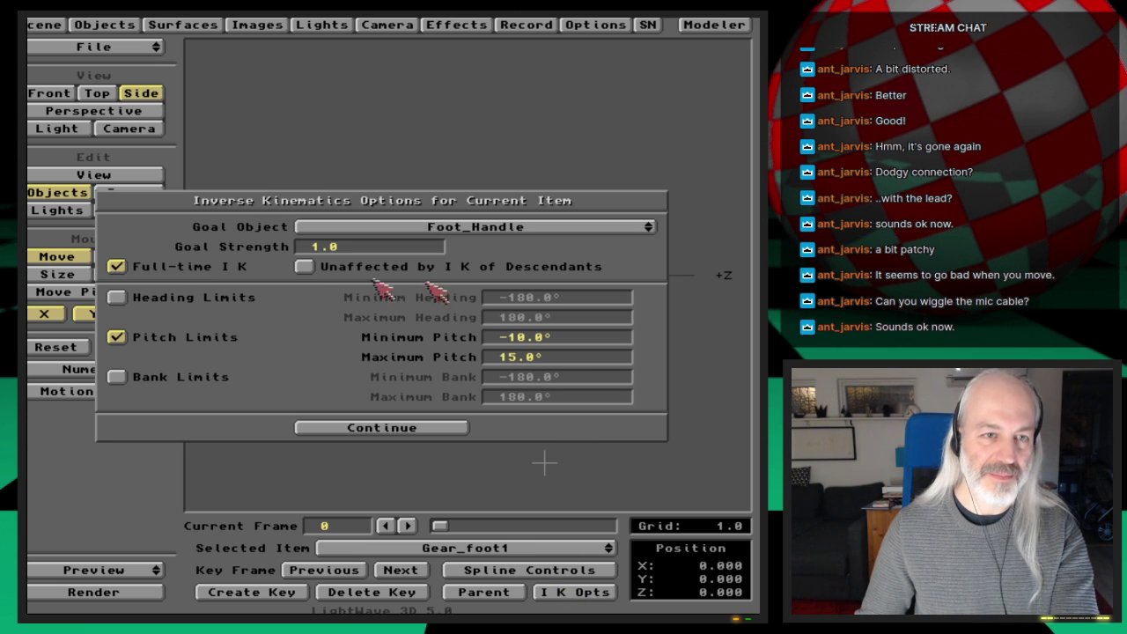
pyautogui.click(403, 427)
# Set Foot_Handle as the IK goal object of the Ankle null
pyautogui.press('Up')
pyautogui.press('Up')
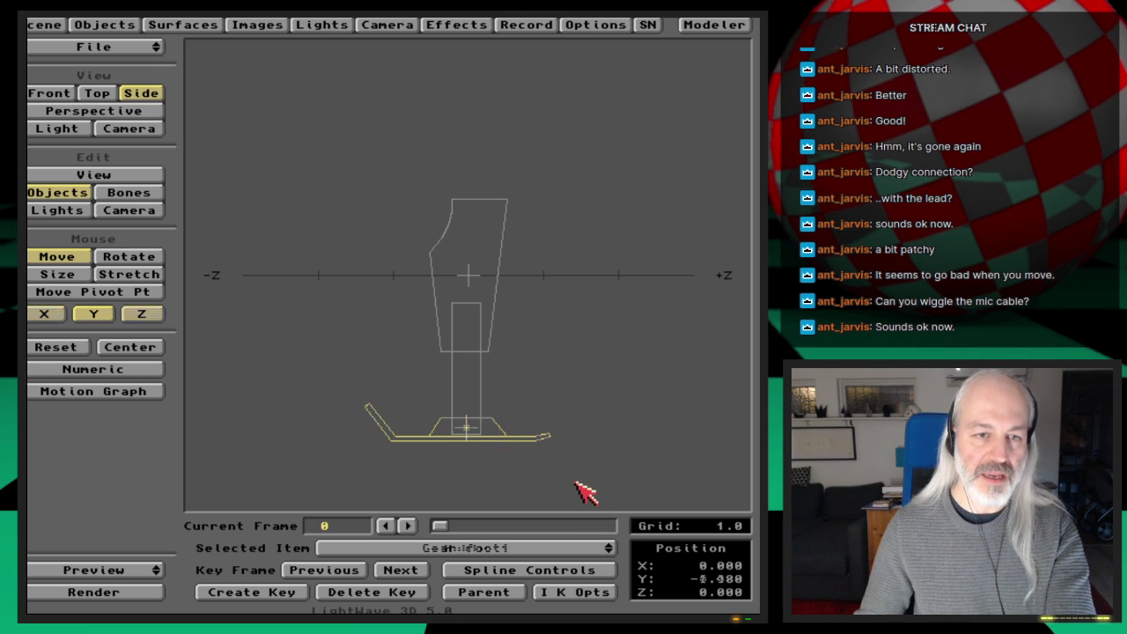
pyautogui.click(587, 593)
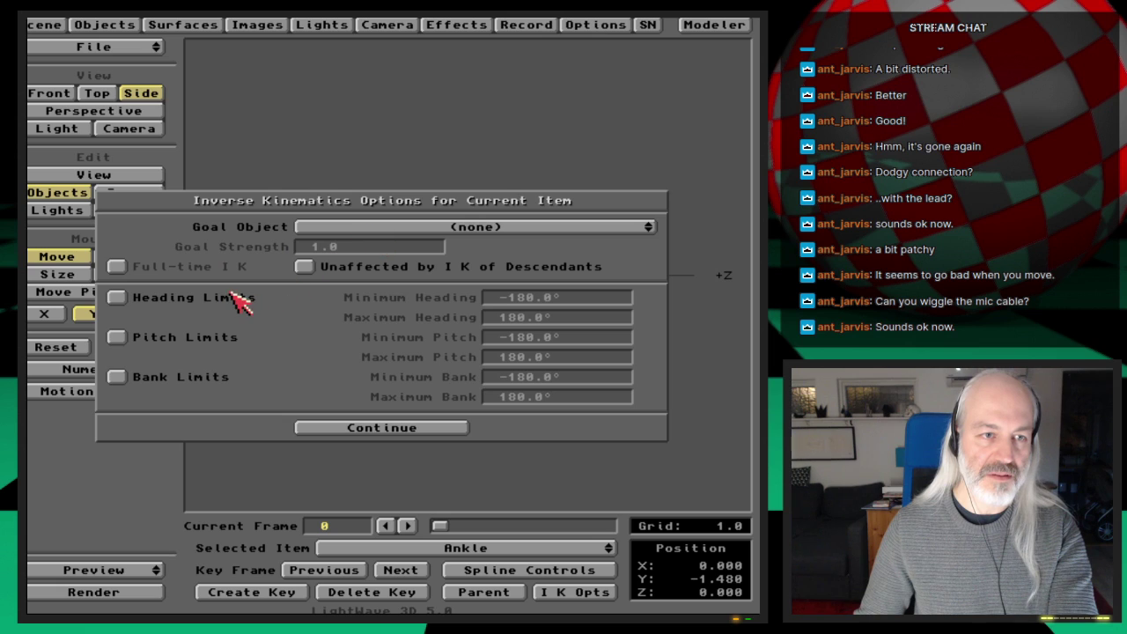
pyautogui.click(509, 226)
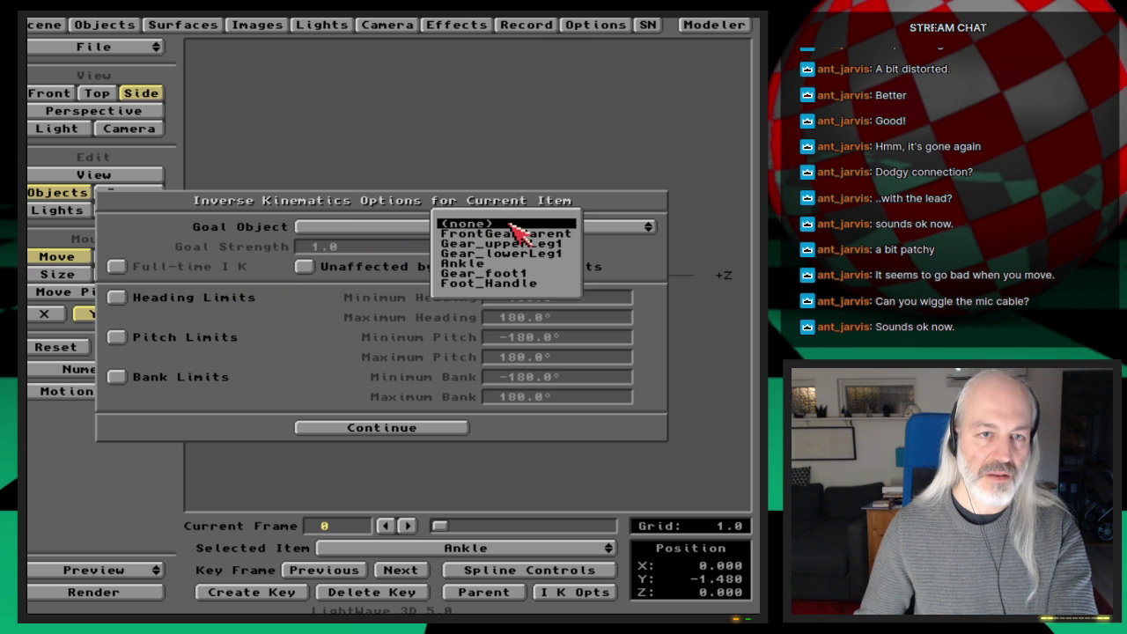
pyautogui.click(553, 284)
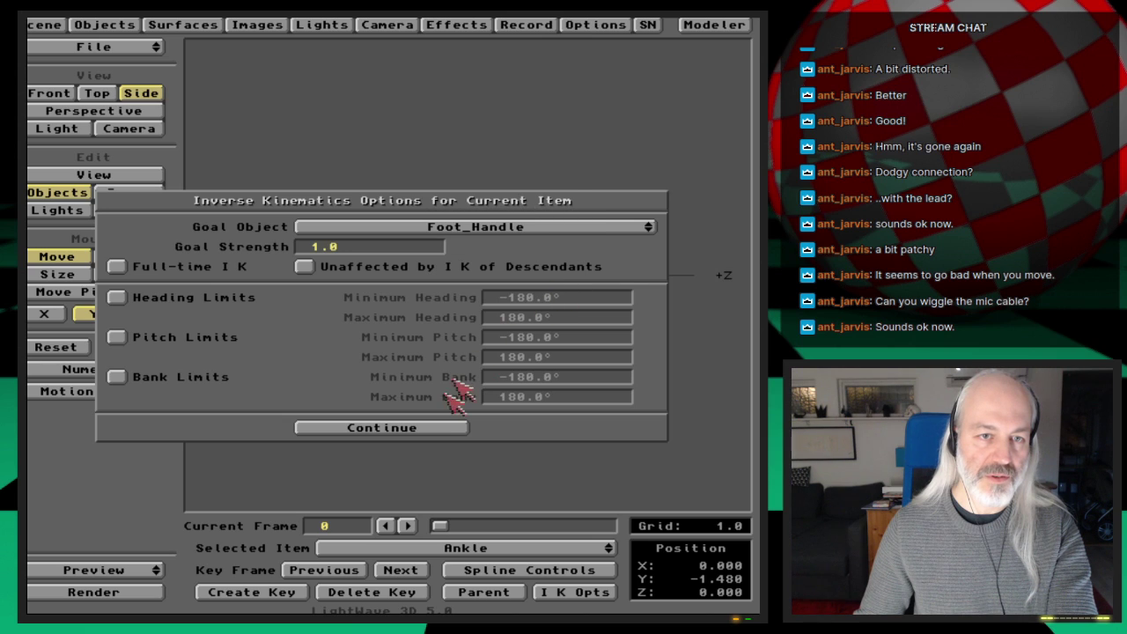
pyautogui.click(445, 429)
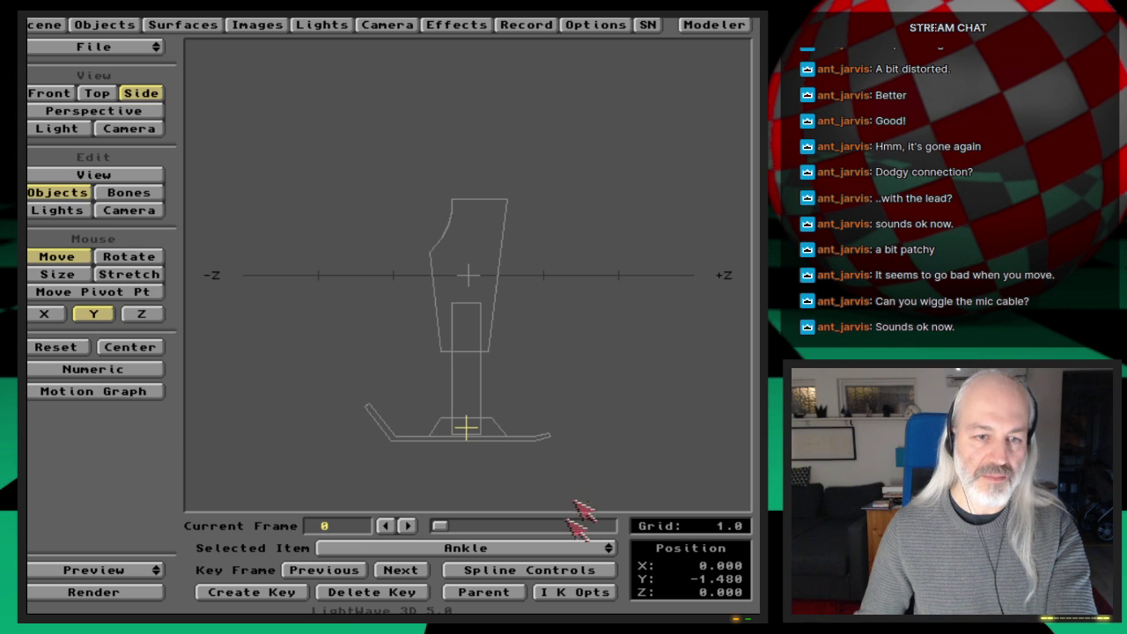
# Try moving Foot_Handle to test the Ankle's IK goal, and discard the unkeyed move by stepping frames
pyautogui.press('Down')
pyautogui.press('Down')
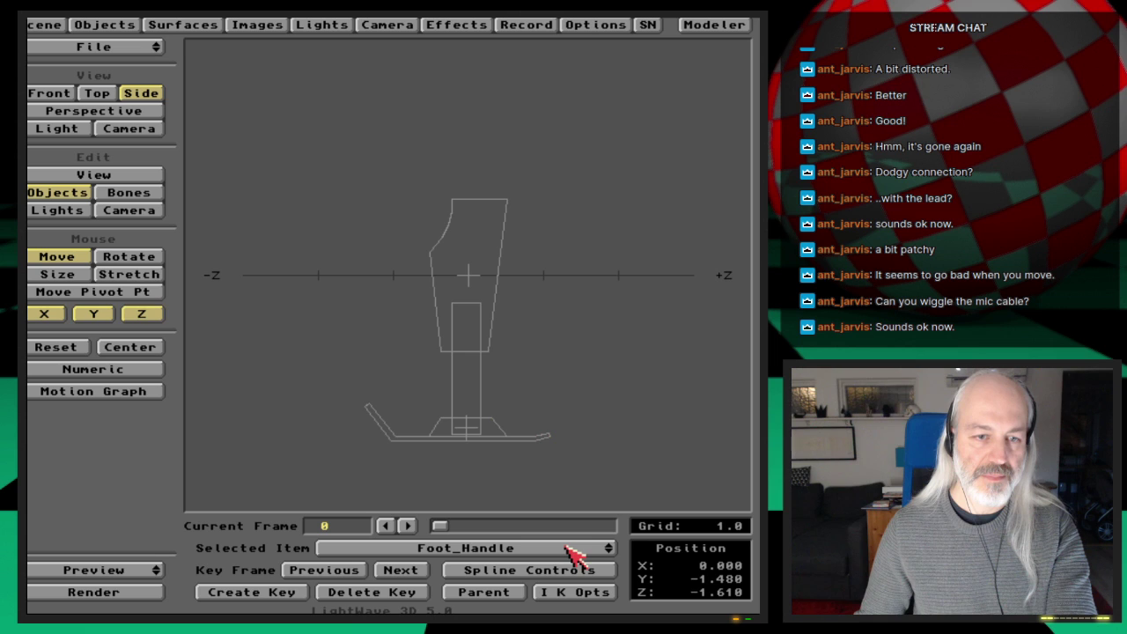
pyautogui.moveTo(578, 478); pyautogui.dragTo(547, 445)
pyautogui.moveTo(350, 505); pyautogui.dragTo(478, 484)
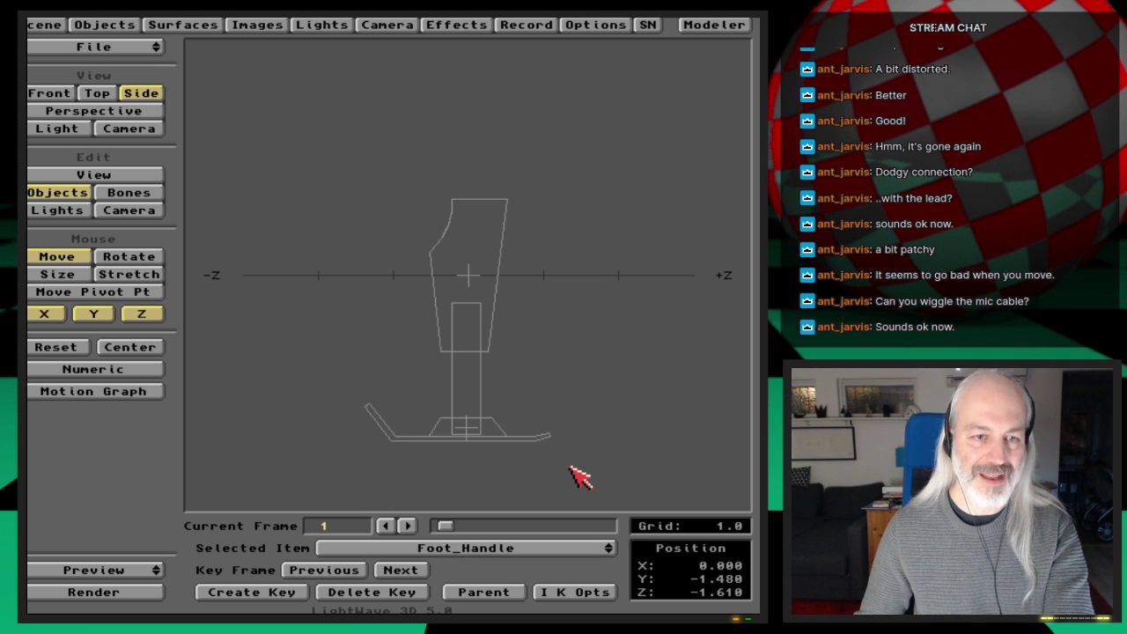
# Check Gear_foot1's IK options and enable full-time IK for the Ankle
pyautogui.press('v')
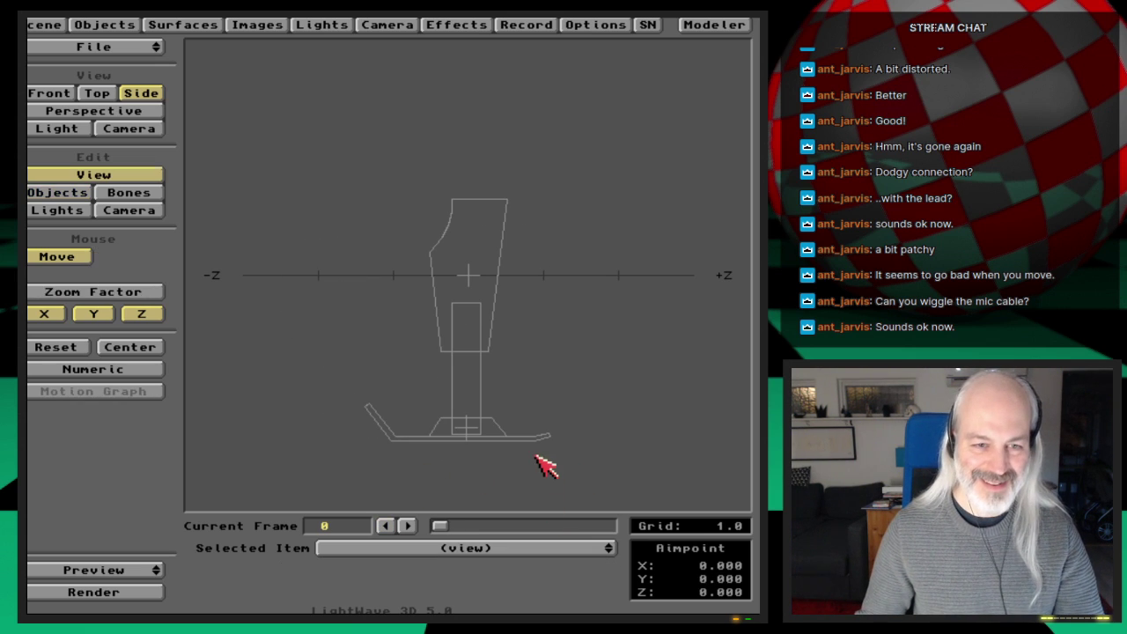
pyautogui.moveTo(534, 456); pyautogui.dragTo(542, 367)
pyautogui.press('o')
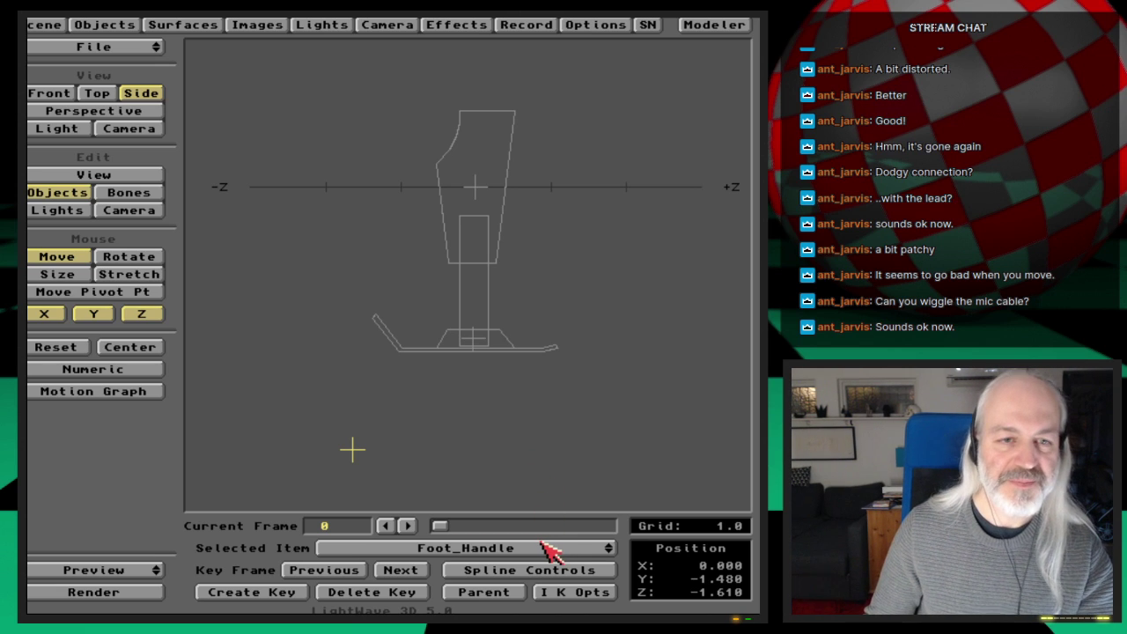
pyautogui.press('Down')
pyautogui.click(572, 592)
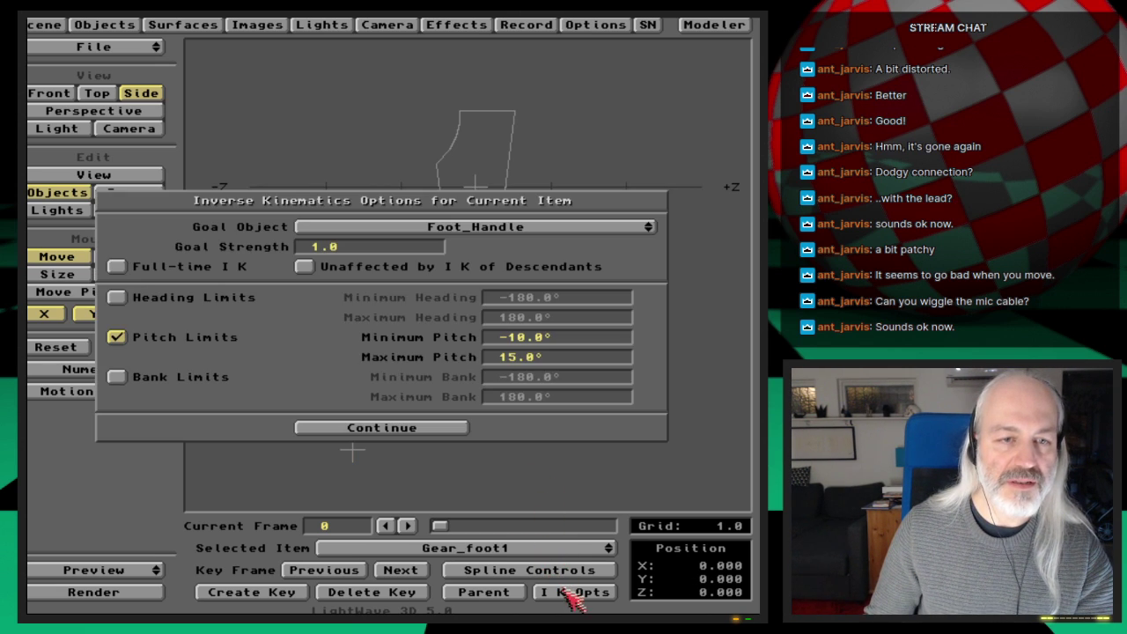
pyautogui.click(438, 427)
pyautogui.press('Down')
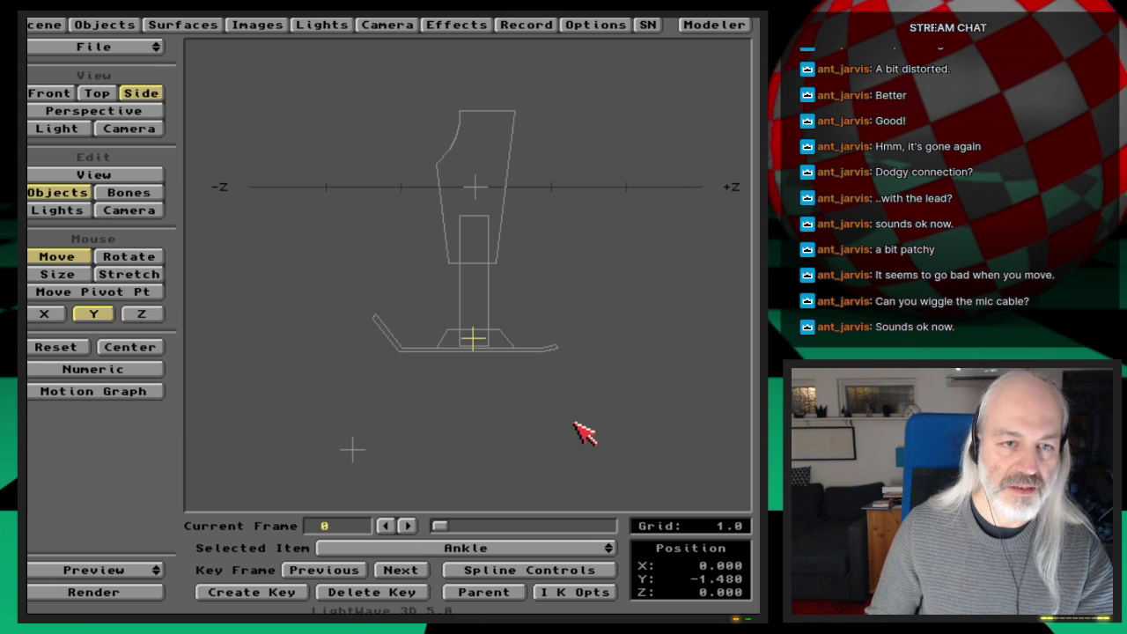
pyautogui.click(576, 594)
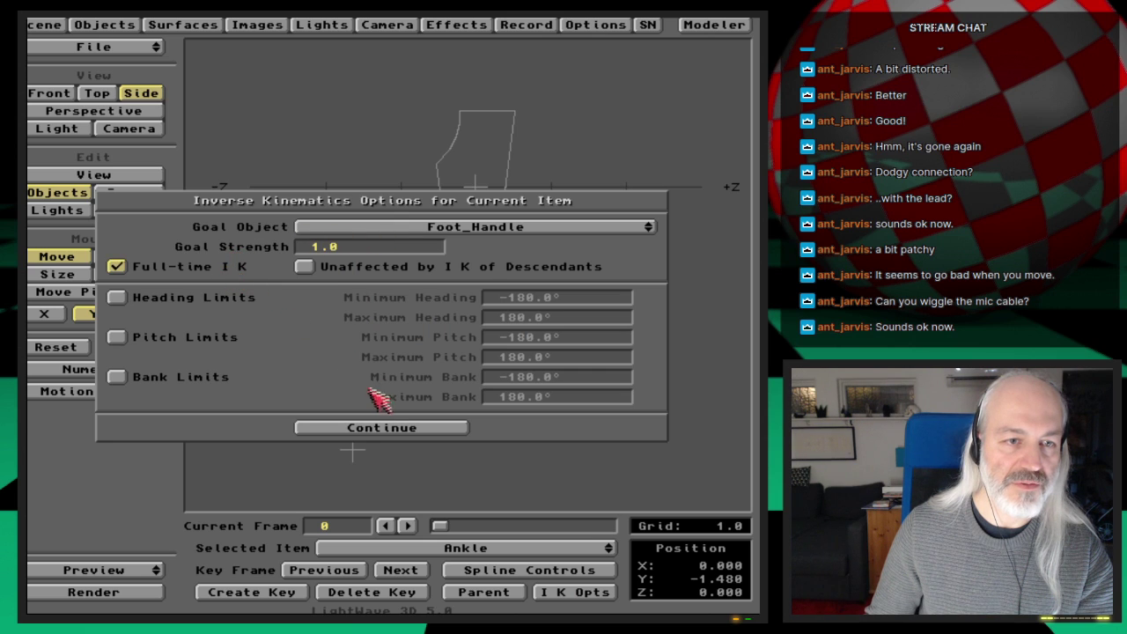
pyautogui.click(385, 428)
# Try moving the Ankle along Y under full-time IK, and turn its full-time IK back off
pyautogui.moveTo(499, 467); pyautogui.dragTo(500, 433)
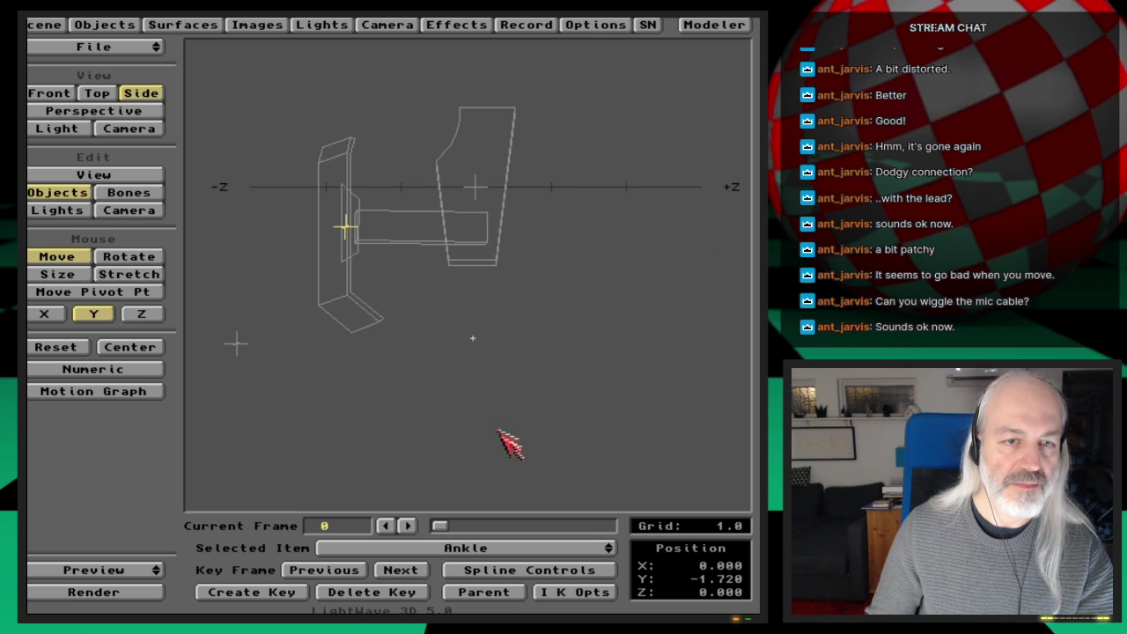
pyautogui.click(572, 594)
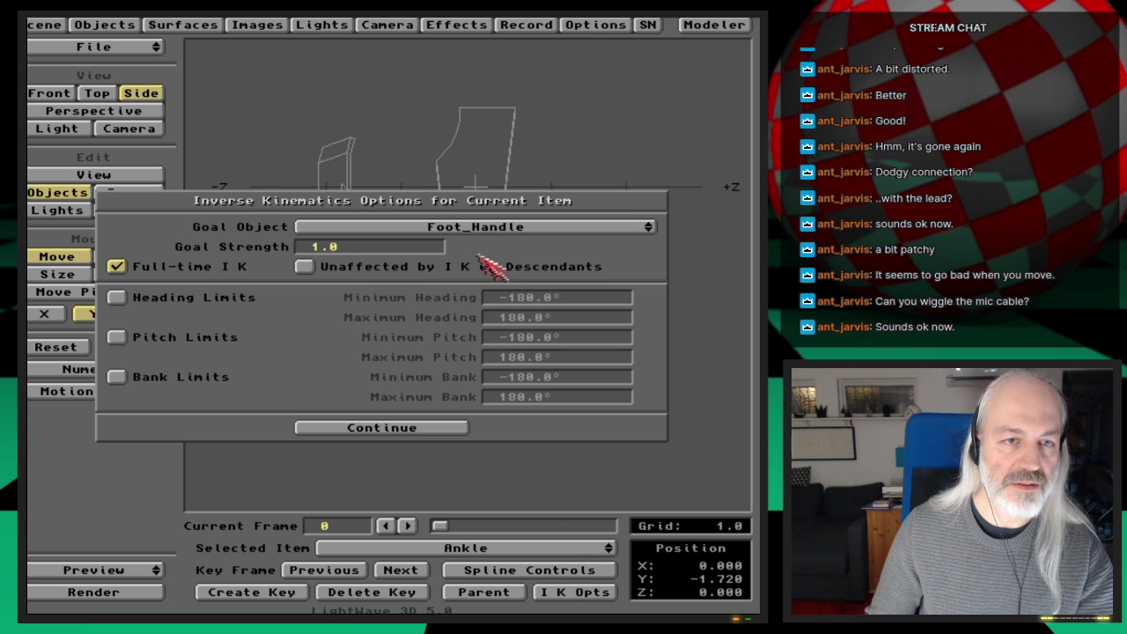
pyautogui.click(352, 427)
# Try rotating and moving Foot_Handle at frame 0, and discard the unkeyed changes by stepping frames
pyautogui.click(129, 258)
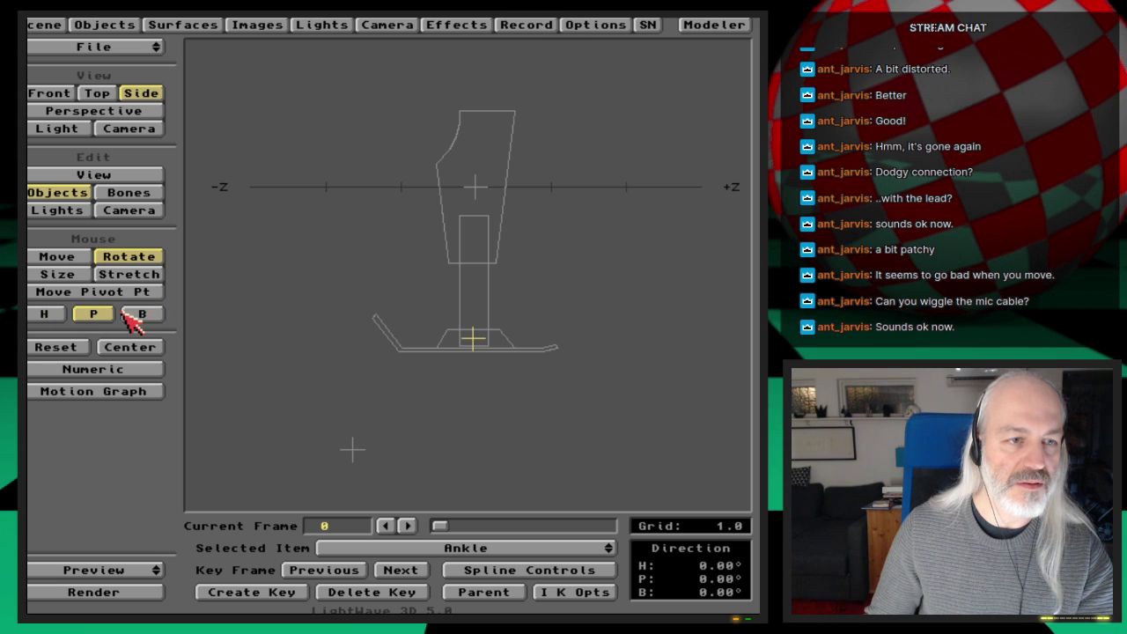
pyautogui.press('Down')
pyautogui.press('Down')
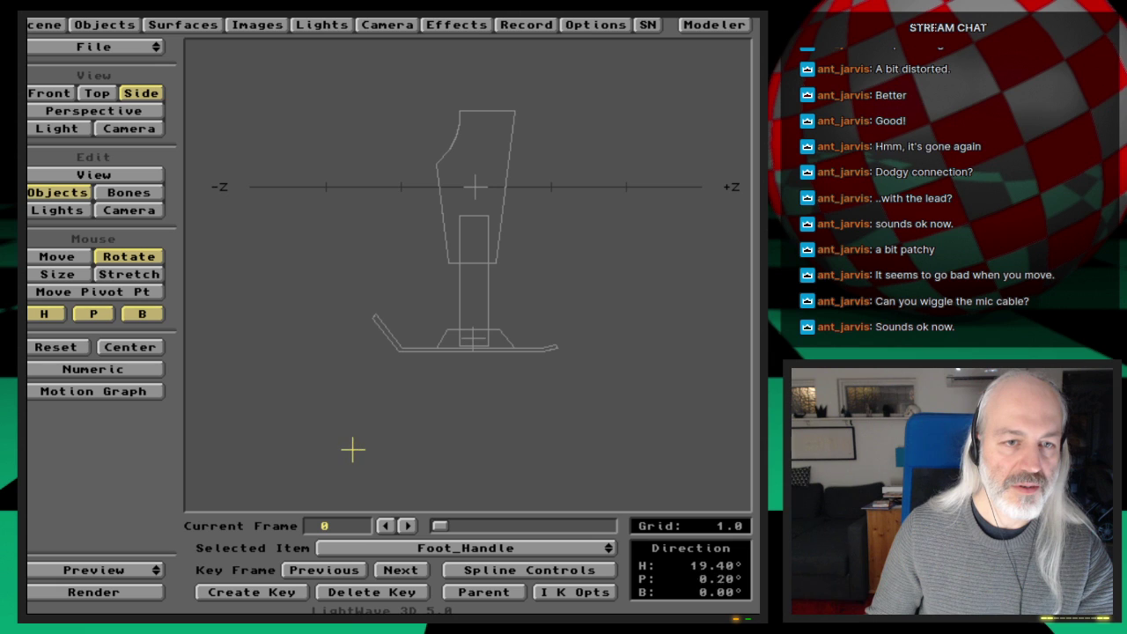
pyautogui.moveTo(417, 457); pyautogui.dragTo(415, 456)
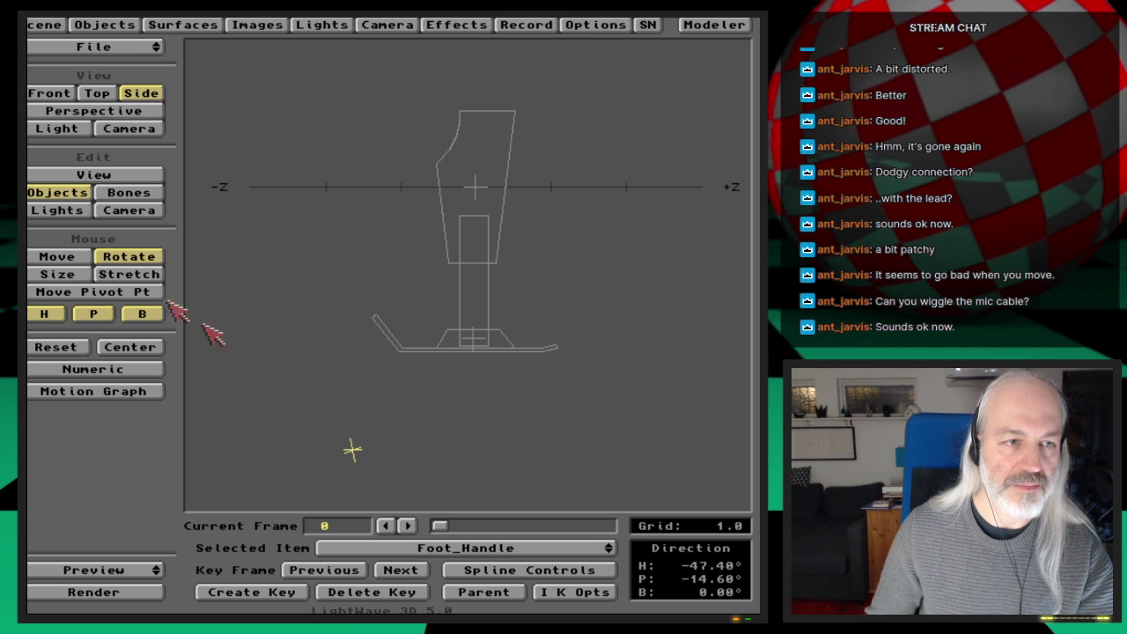
pyautogui.click(80, 253)
pyautogui.moveTo(352, 437); pyautogui.dragTo(287, 370)
pyautogui.moveTo(304, 383); pyautogui.dragTo(423, 385)
pyautogui.press('Right')
pyautogui.press('Left')
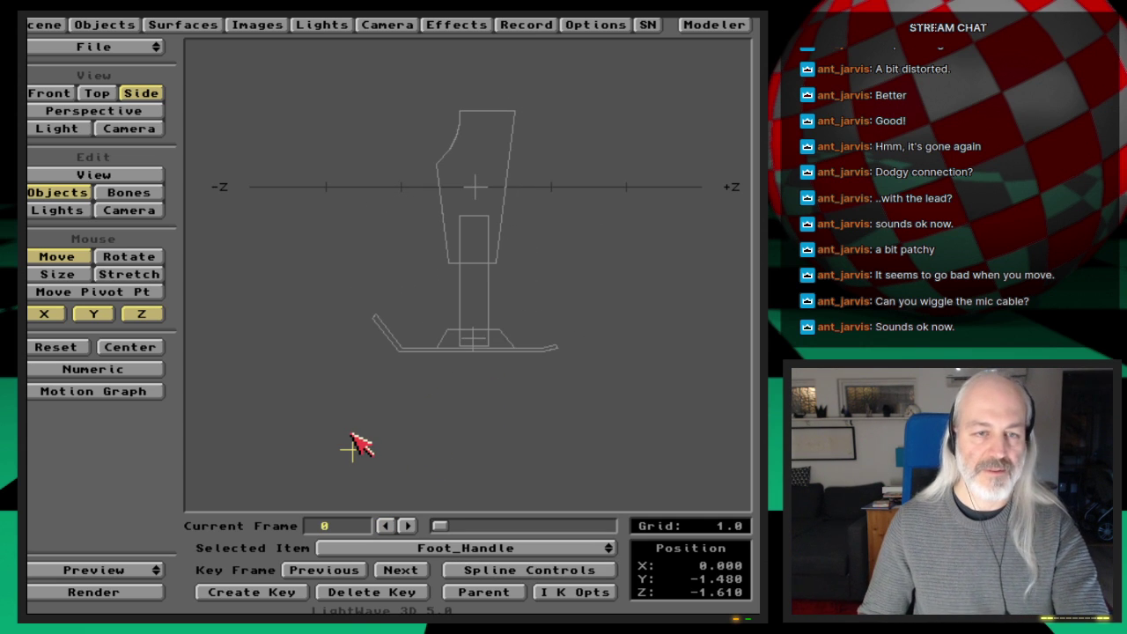
# Make Gear_lowerLeg1 unaffected by the IK of its descendants
pyautogui.press('Up')
pyautogui.press('Up')
pyautogui.press('Up')
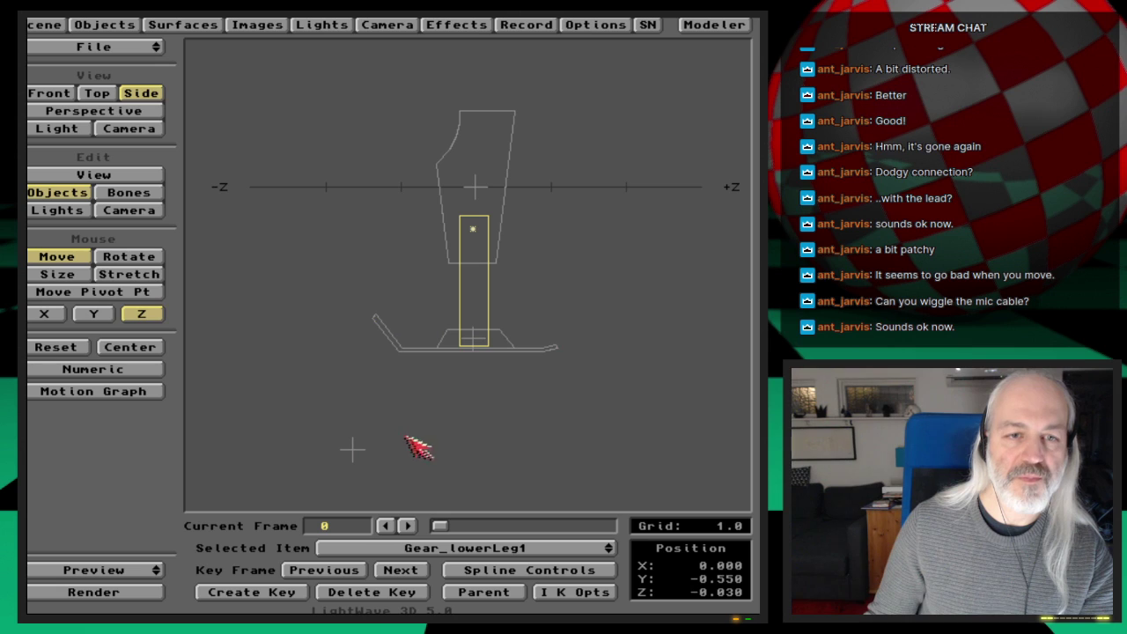
pyautogui.click(564, 594)
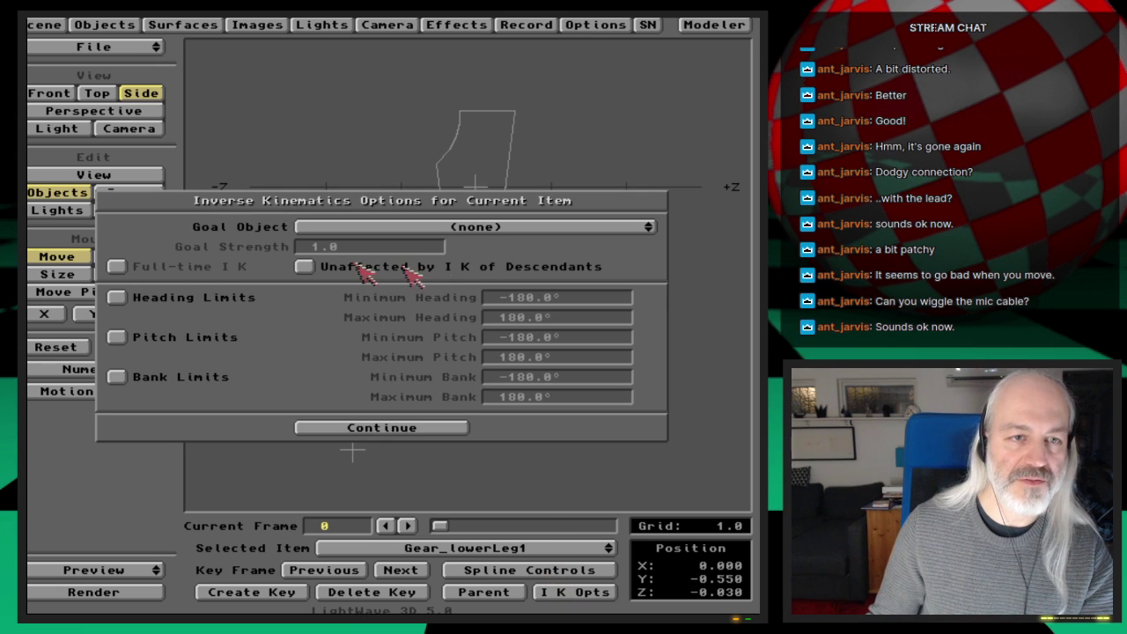
pyautogui.click(393, 269)
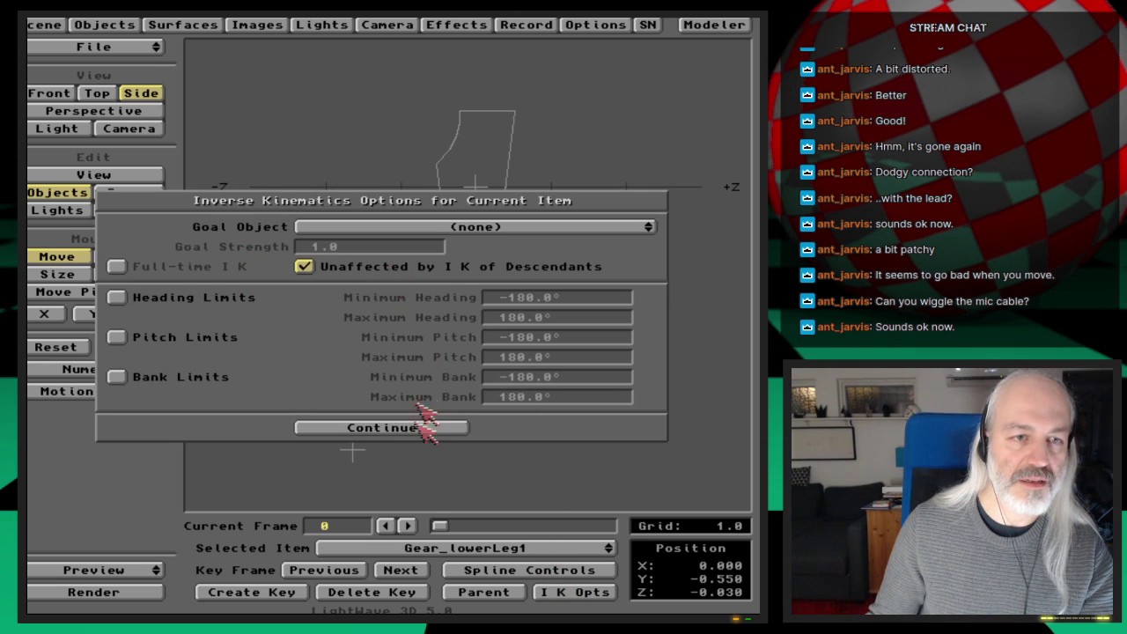
pyautogui.click(422, 429)
# Test the isolated lower leg by moving Foot_Handle, and discard the unkeyed move by stepping to frame 1
pyautogui.press('Down')
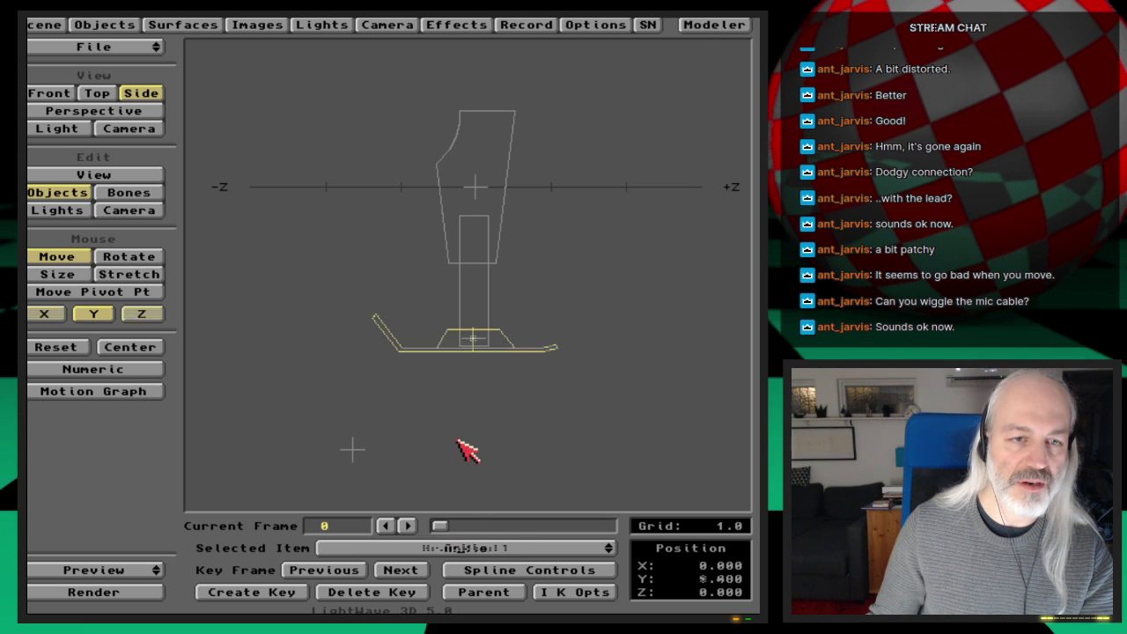
pyautogui.press('Down')
pyautogui.moveTo(432, 467); pyautogui.dragTo(516, 214)
pyautogui.press('Right')
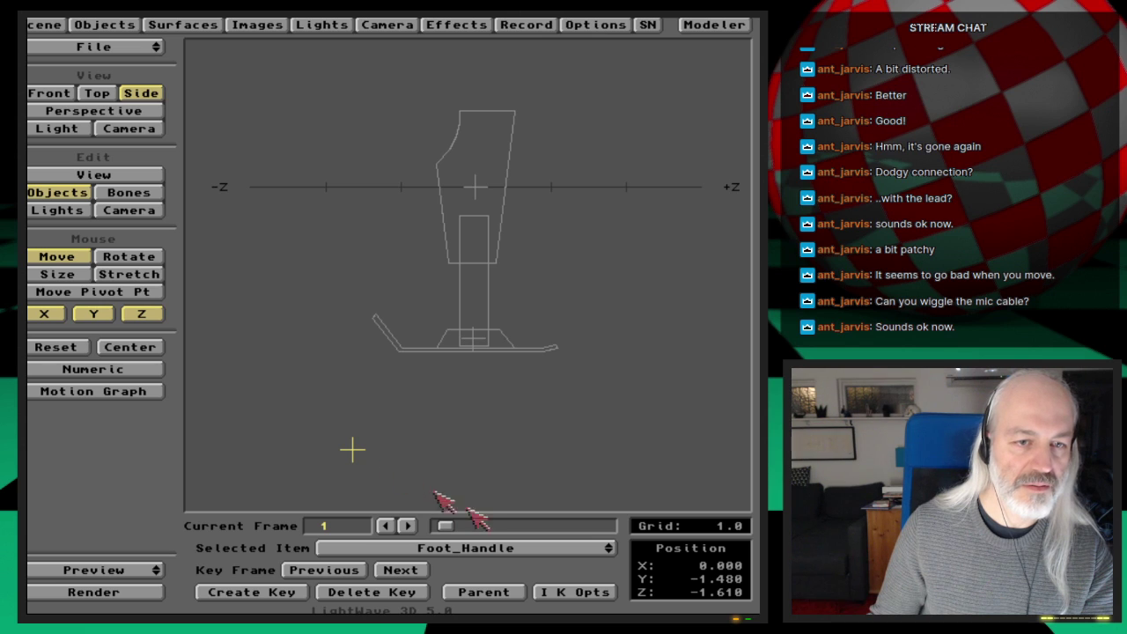
# Reparent Foot_Handle to Gear_lowerLeg1 and restrict its movement to the Y axis
pyautogui.click(493, 595)
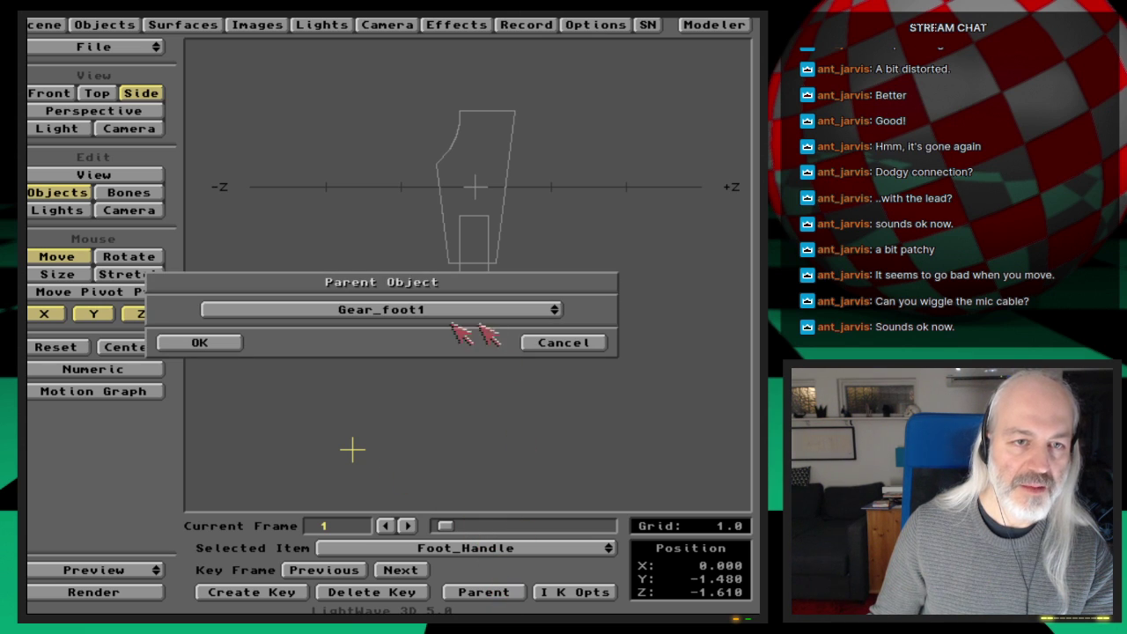
pyautogui.click(411, 318)
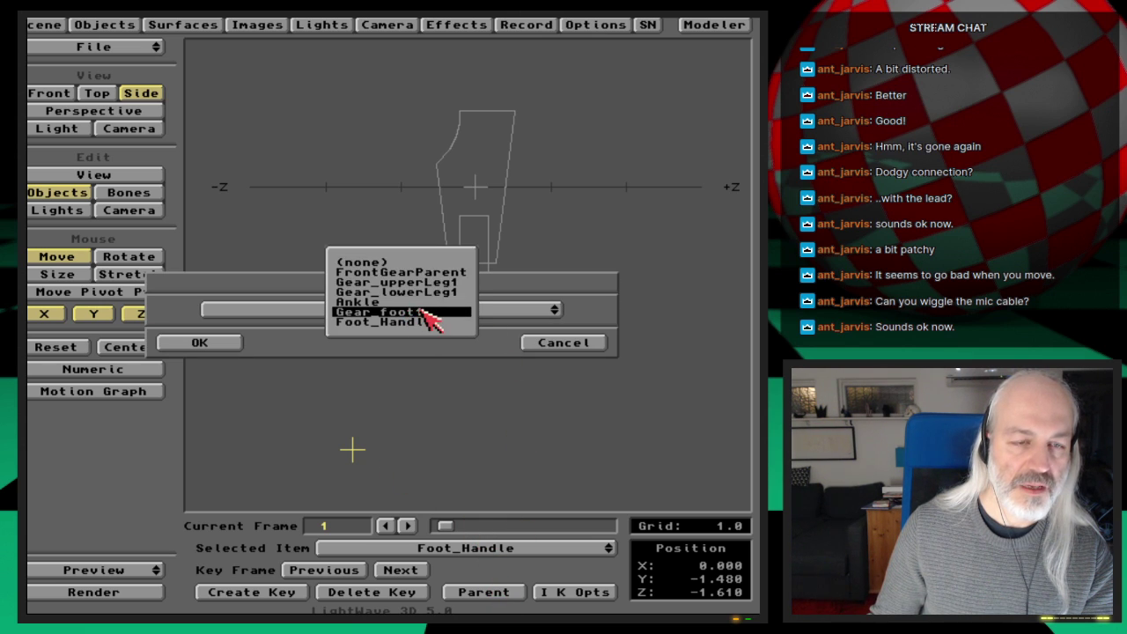
pyautogui.moveTo(431, 319); pyautogui.dragTo(427, 292)
pyautogui.click(199, 343)
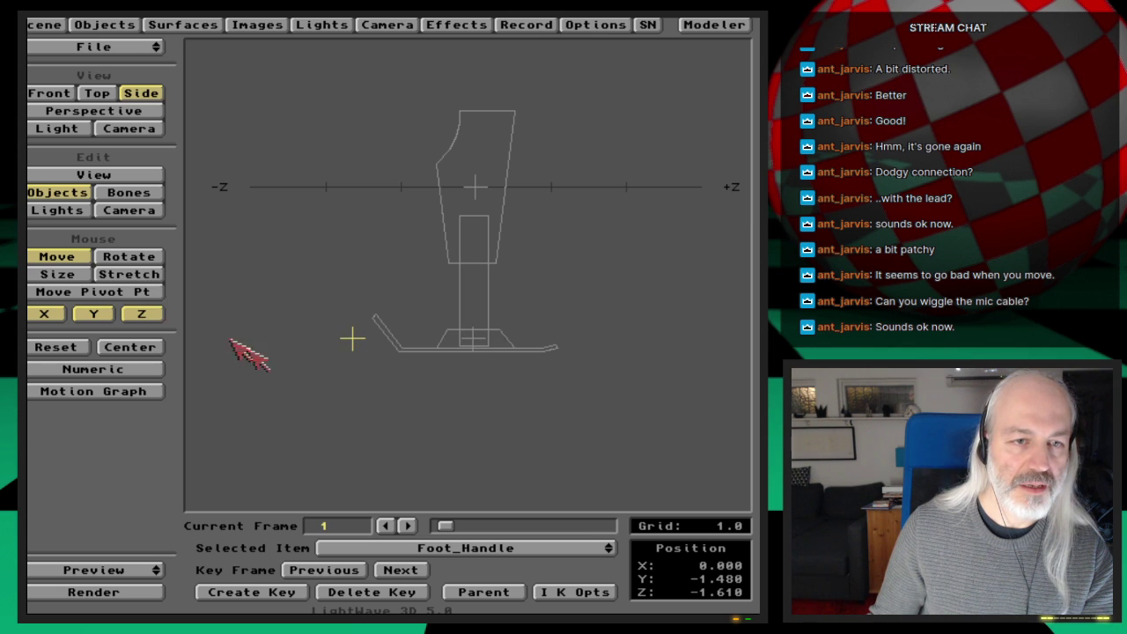
pyautogui.click(141, 314)
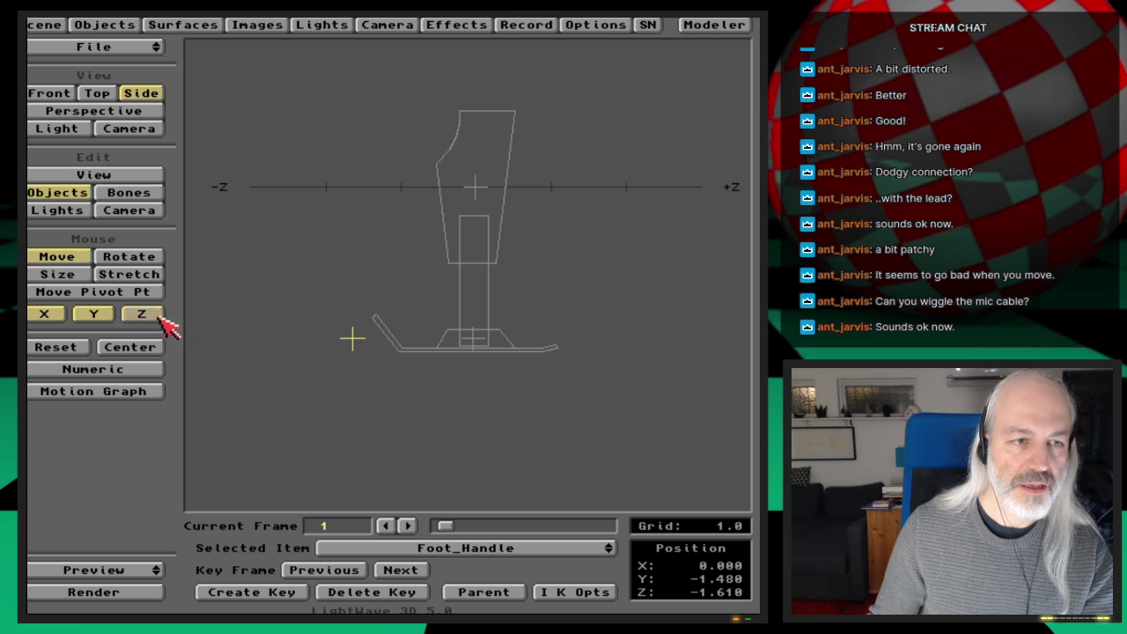
pyautogui.click(44, 314)
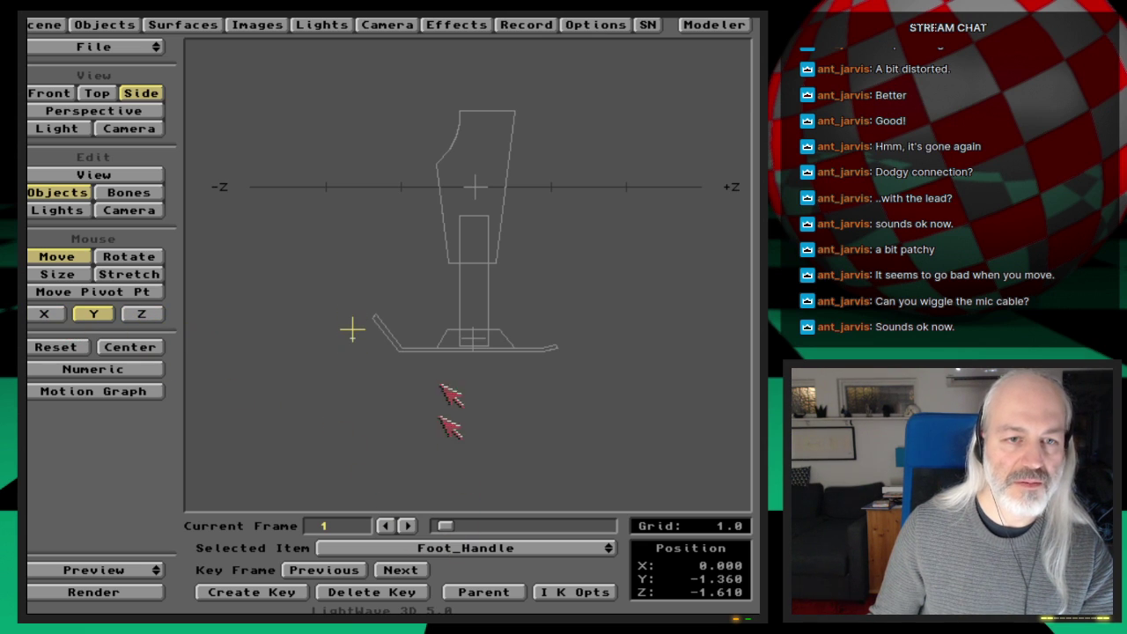
# Clear the IK goal object of Gear_foot1 by setting it to (none)
pyautogui.press('Up')
pyautogui.click(573, 592)
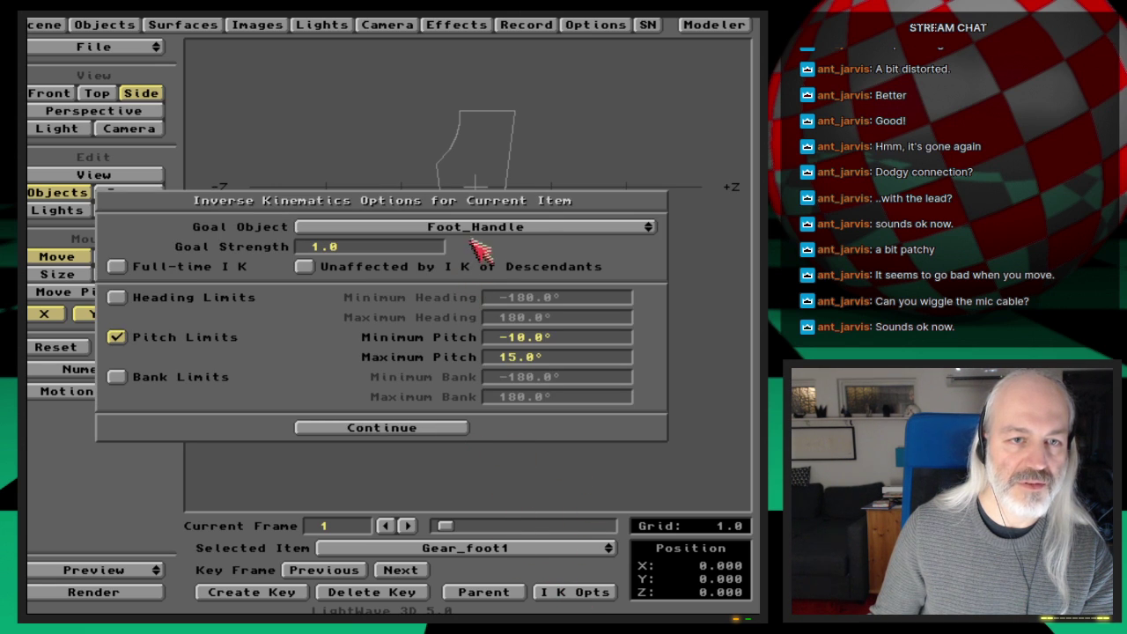
pyautogui.moveTo(476, 226); pyautogui.dragTo(480, 170)
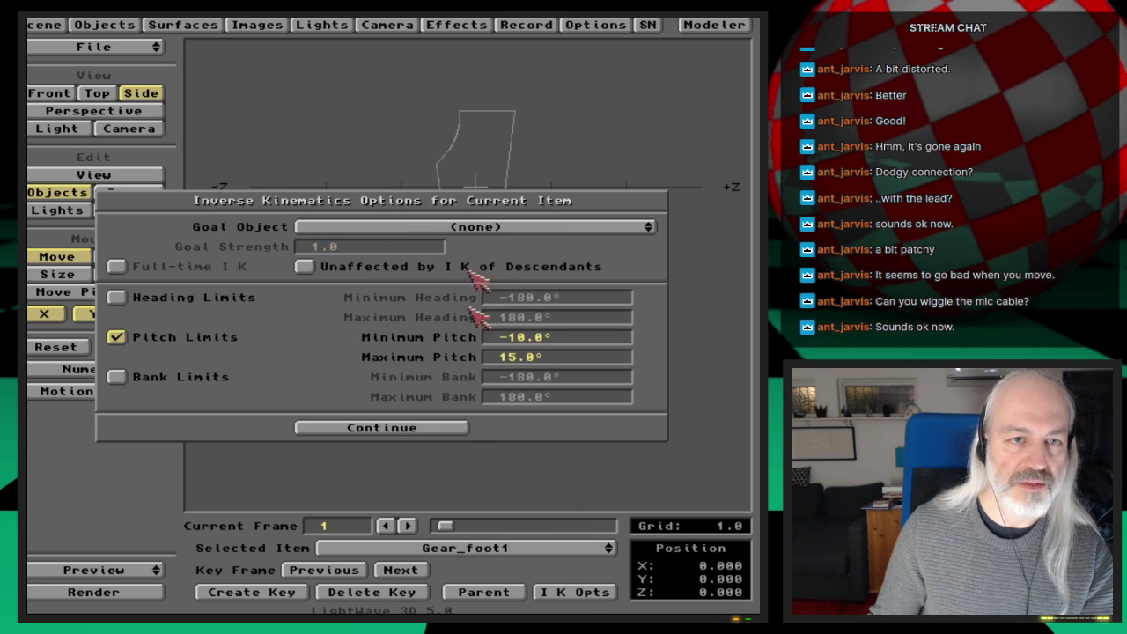
pyautogui.click(450, 427)
# Enable full-time IK for the Ankle with Foot_Handle as goal, and reselect Foot_Handle
pyautogui.press('Up')
pyautogui.click(564, 594)
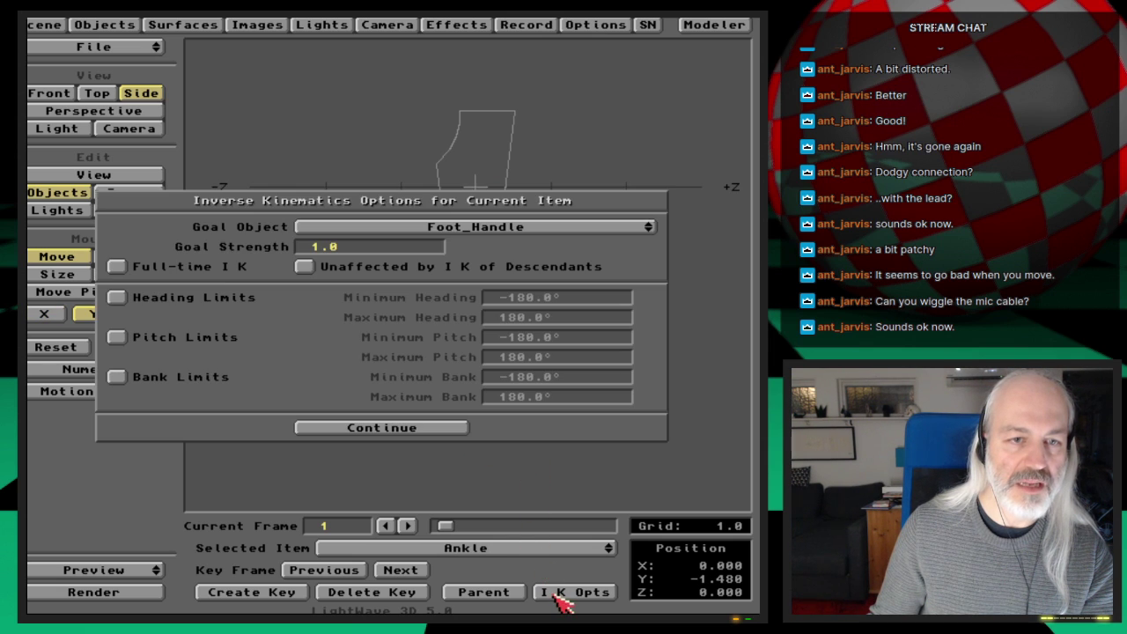
pyautogui.click(197, 267)
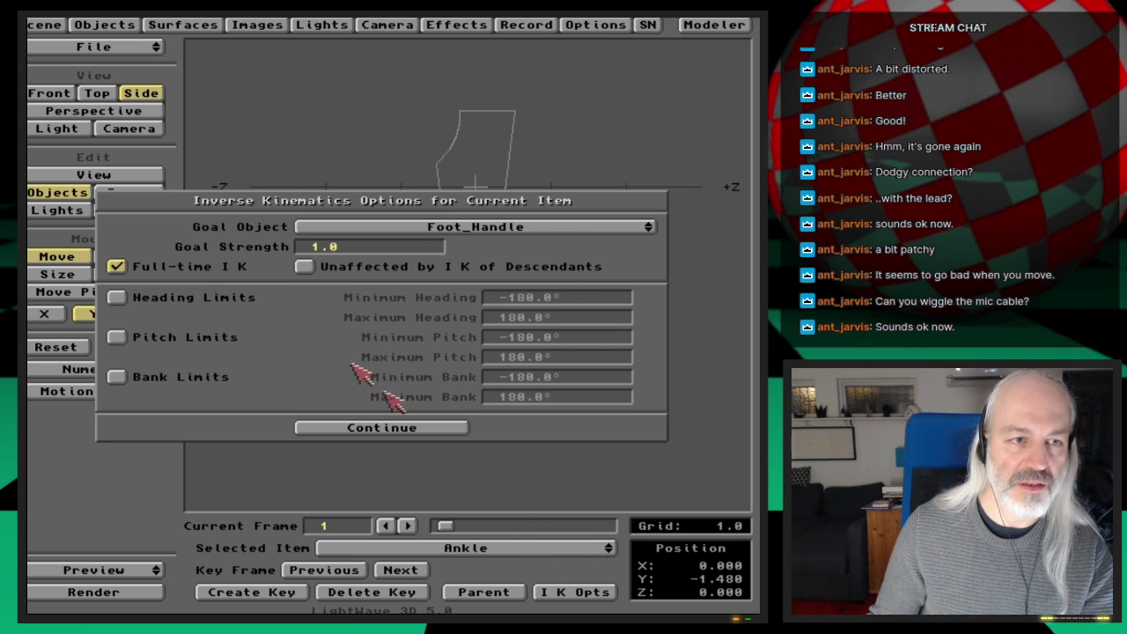
pyautogui.click(401, 431)
pyautogui.press('Down')
pyautogui.press('Down')
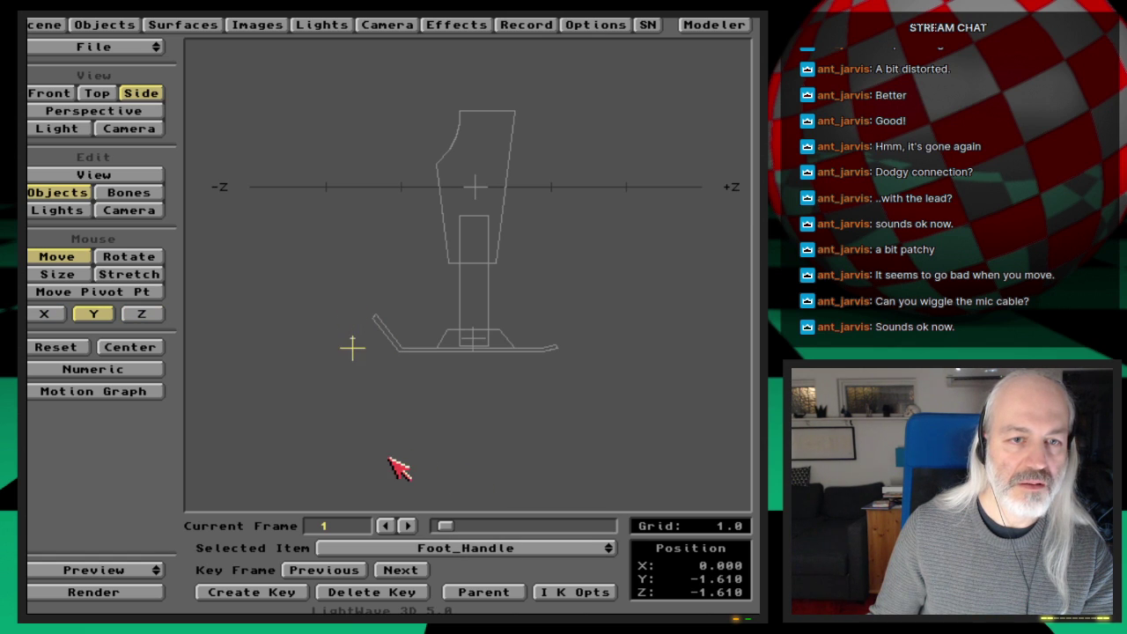
# Test moving Foot_Handle along Y, enable its X and Z movement as well, and move it around freely
pyautogui.moveTo(398, 468); pyautogui.dragTo(398, 408)
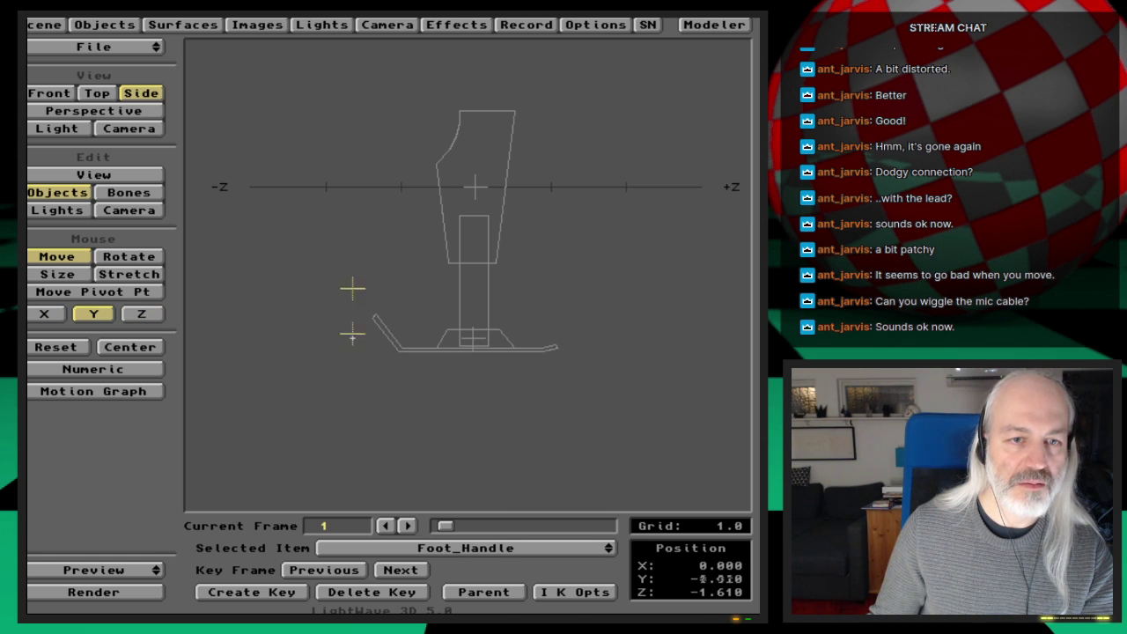
pyautogui.click(45, 314)
pyautogui.click(141, 315)
pyautogui.moveTo(273, 354); pyautogui.dragTo(247, 352)
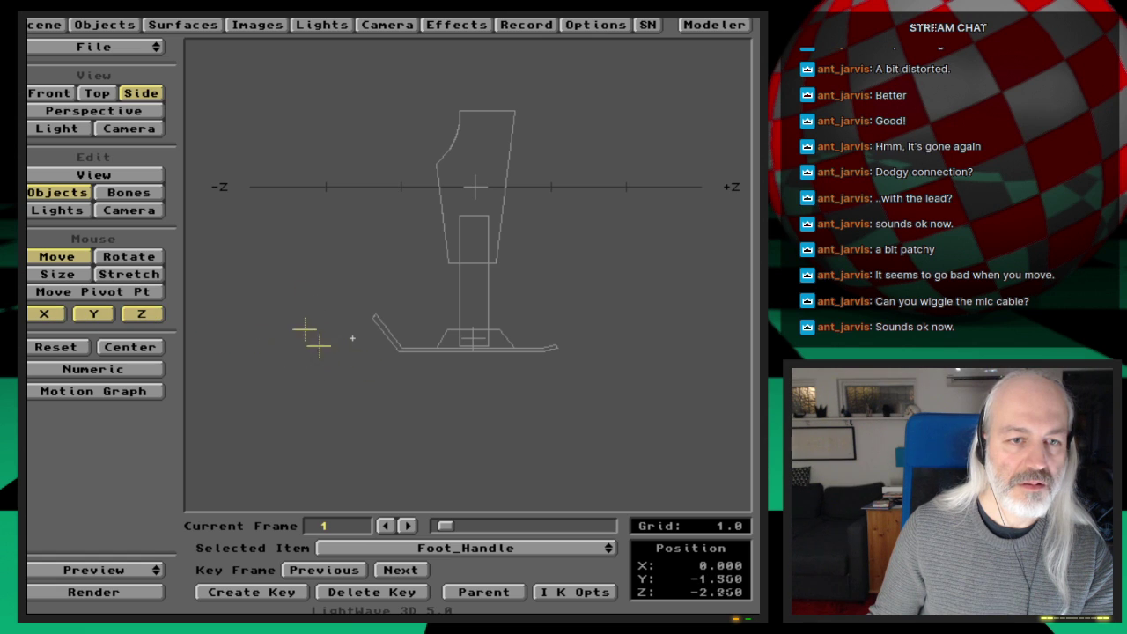
# Step through the gear objects to the Ankle and check its IK goal and full-time IK settings
pyautogui.press('Down')
pyautogui.press('Down')
pyautogui.press('Down')
pyautogui.press('Down')
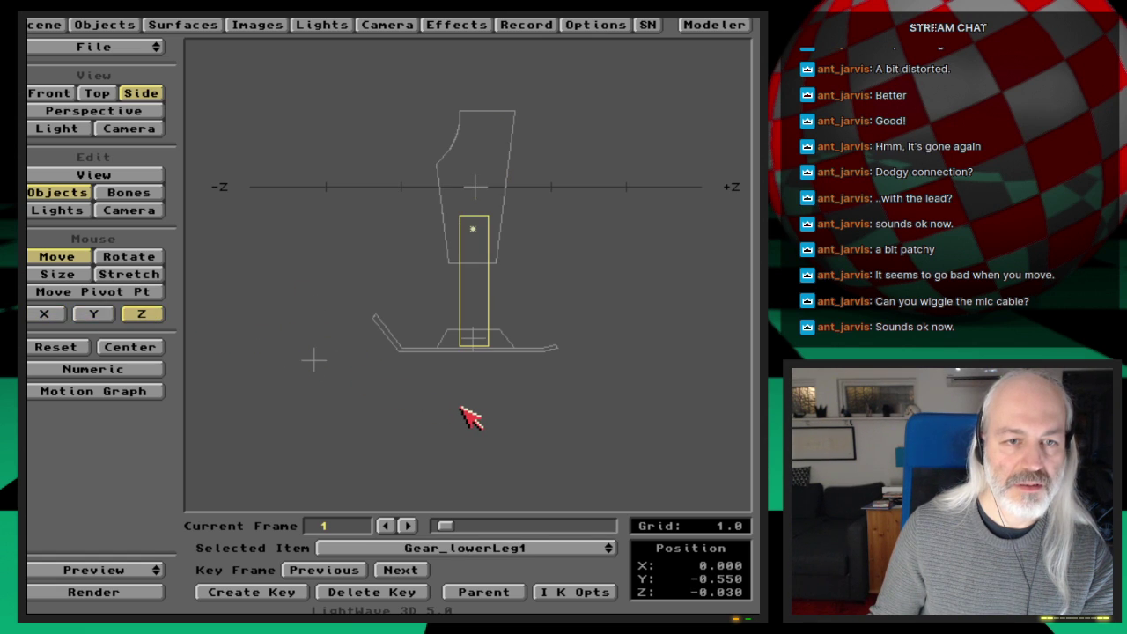
pyautogui.click(574, 597)
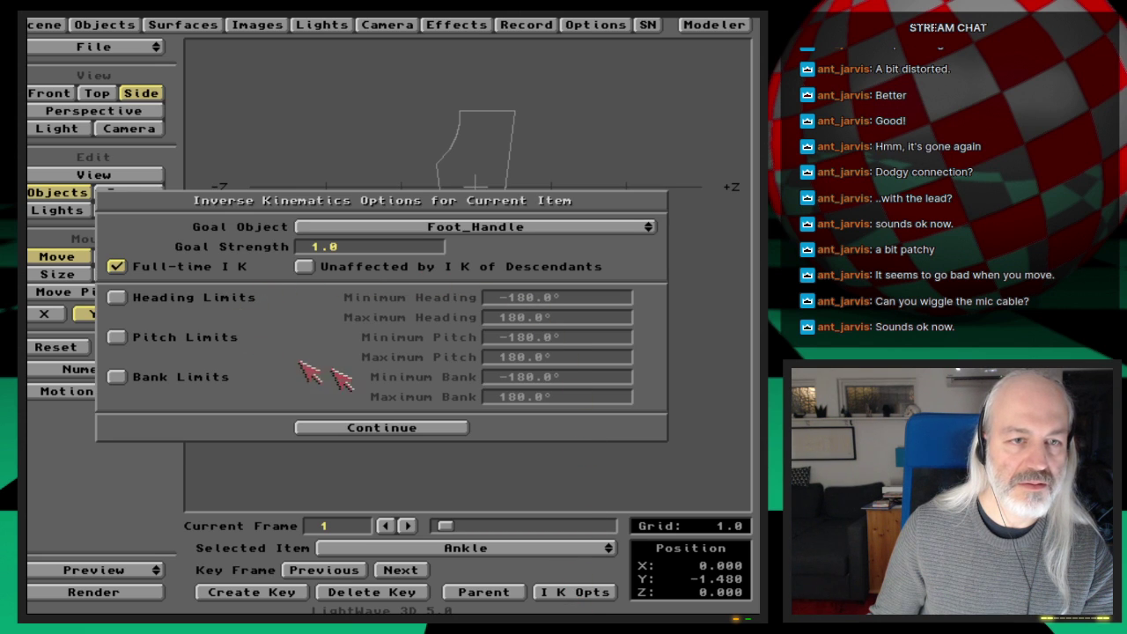
pyautogui.click(387, 427)
# Check the IK options of Gear_foot1 and Foot_Handle, including their goal objects and rotation limits
pyautogui.press('Down')
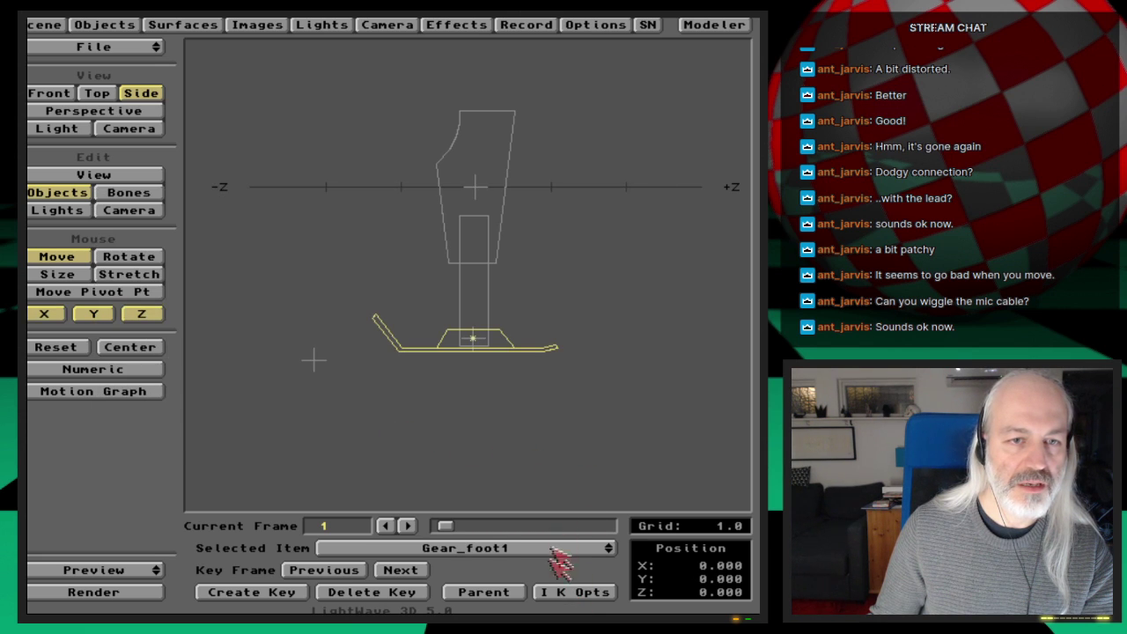
pyautogui.click(573, 598)
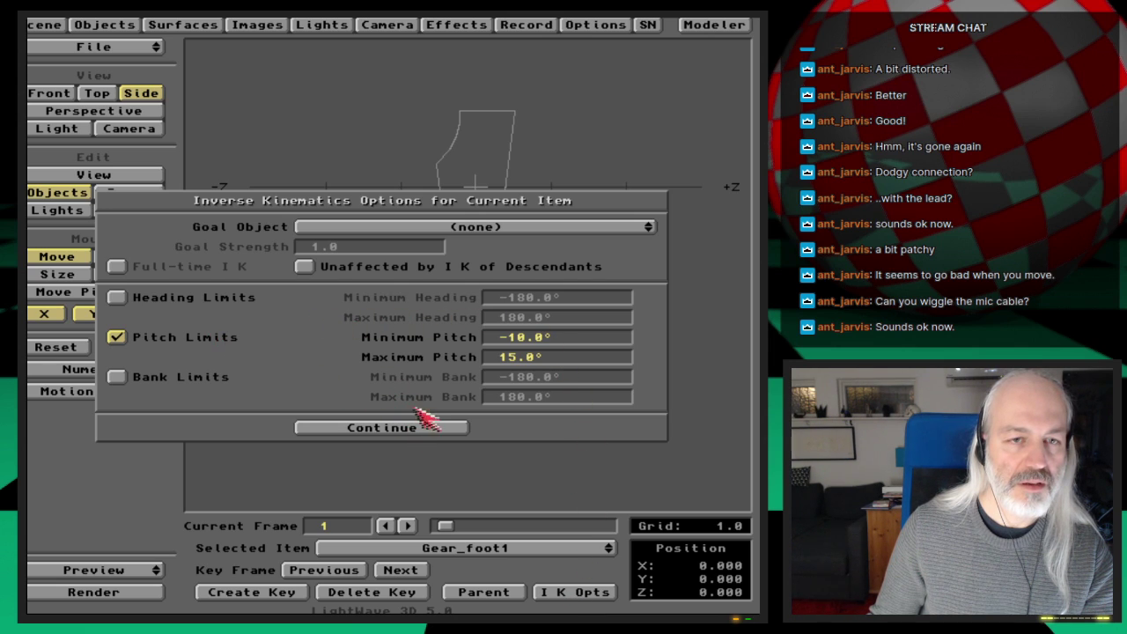
pyautogui.click(440, 428)
pyautogui.press('Down')
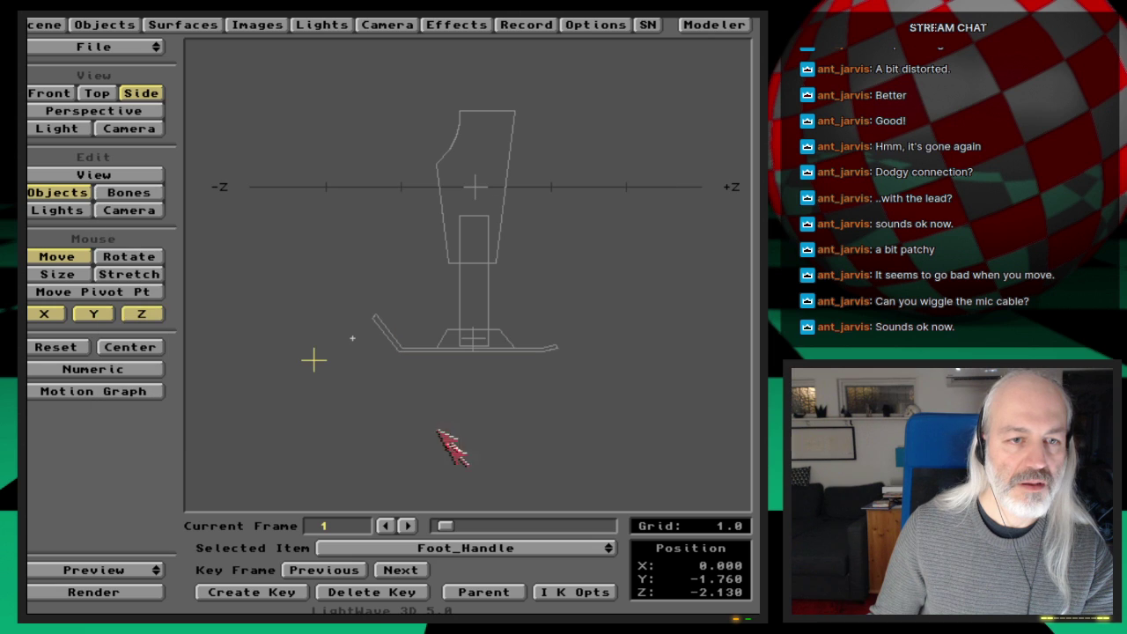
pyautogui.click(577, 594)
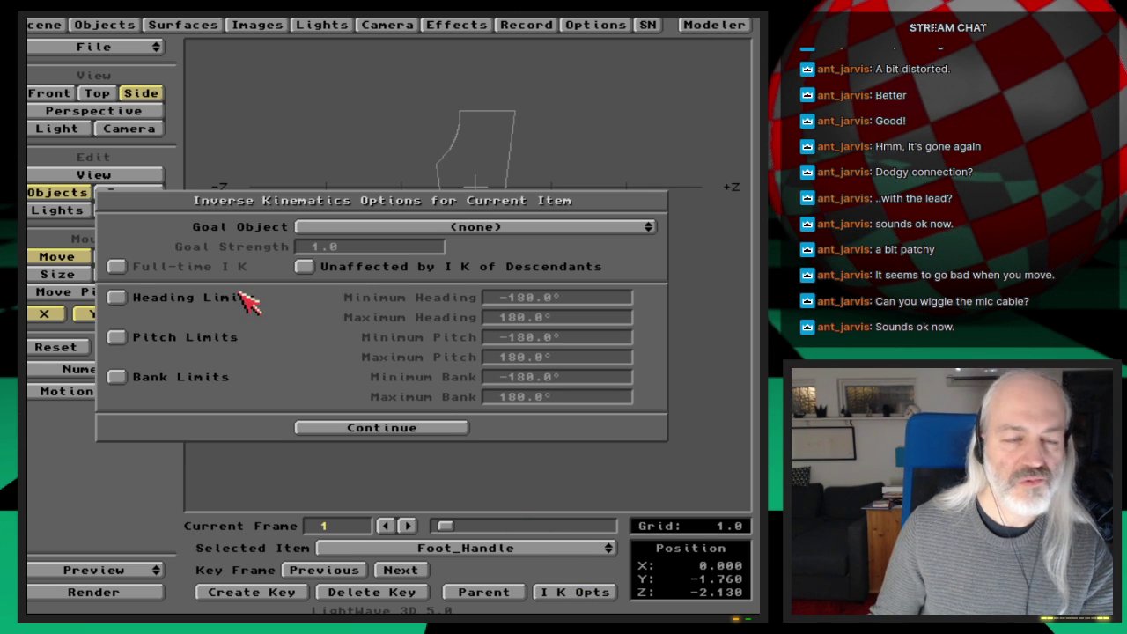
pyautogui.click(414, 428)
# Test-move Foot_Handle, and try rotating Gear_foot1 in pitch without keying the changes
pyautogui.moveTo(360, 427); pyautogui.dragTo(394, 398)
pyautogui.press('Down')
pyautogui.press('Down')
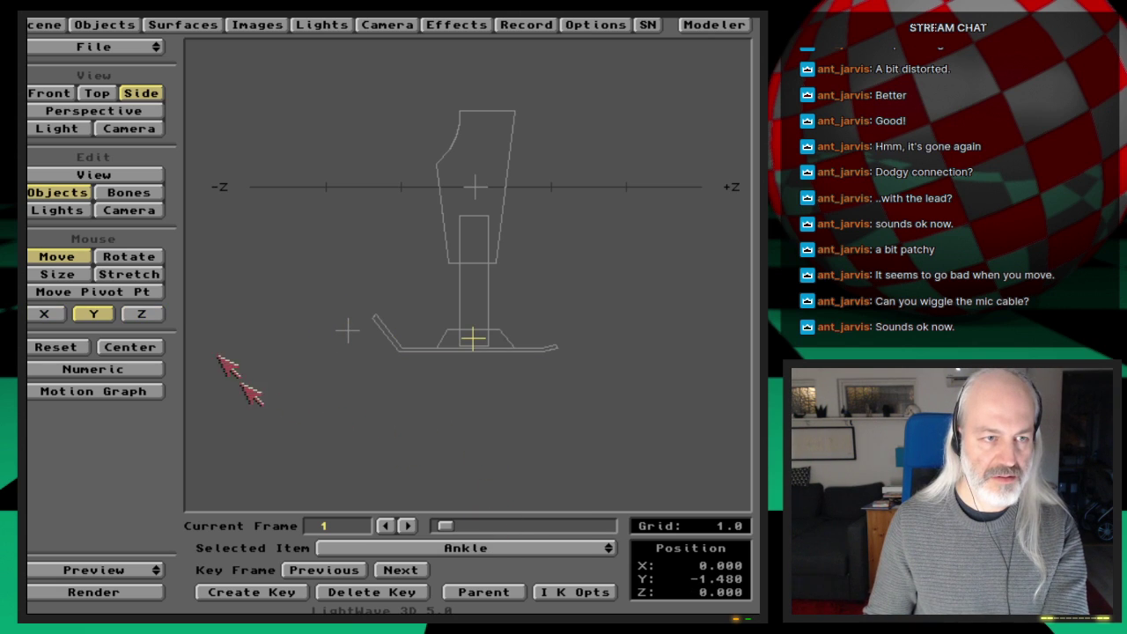
pyautogui.click(154, 256)
pyautogui.press('Up')
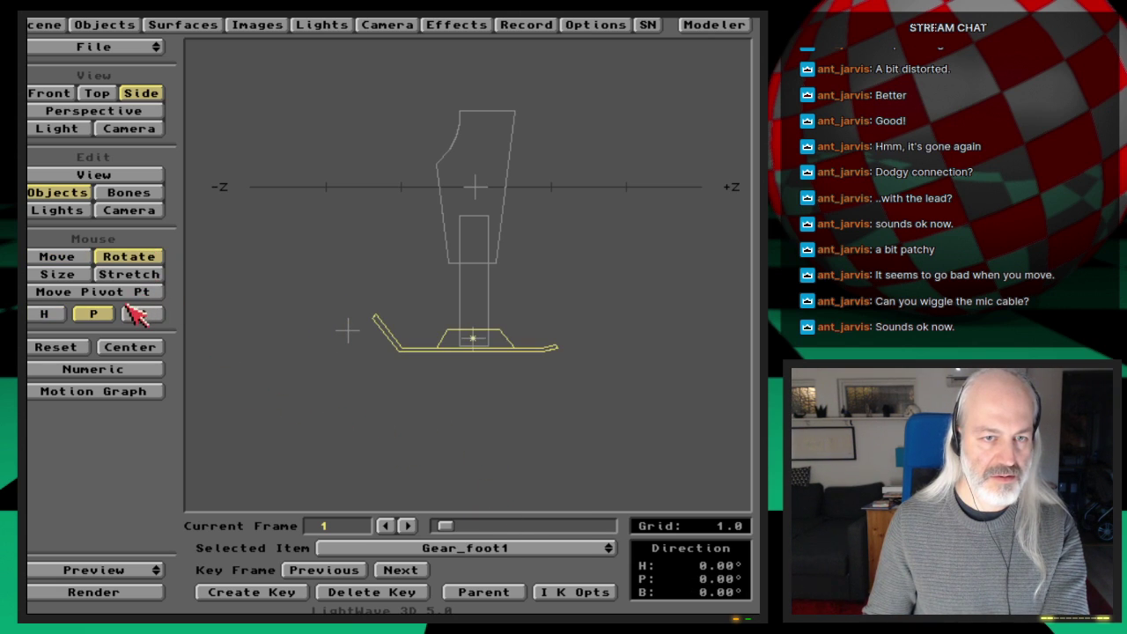
pyautogui.press('Down')
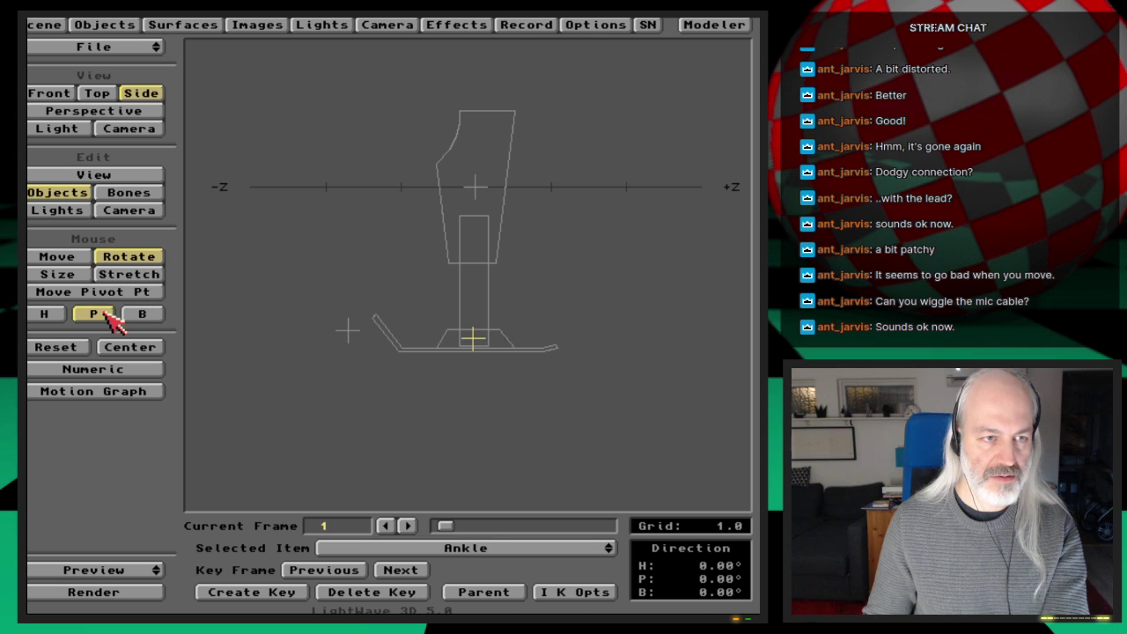
pyautogui.press('Up')
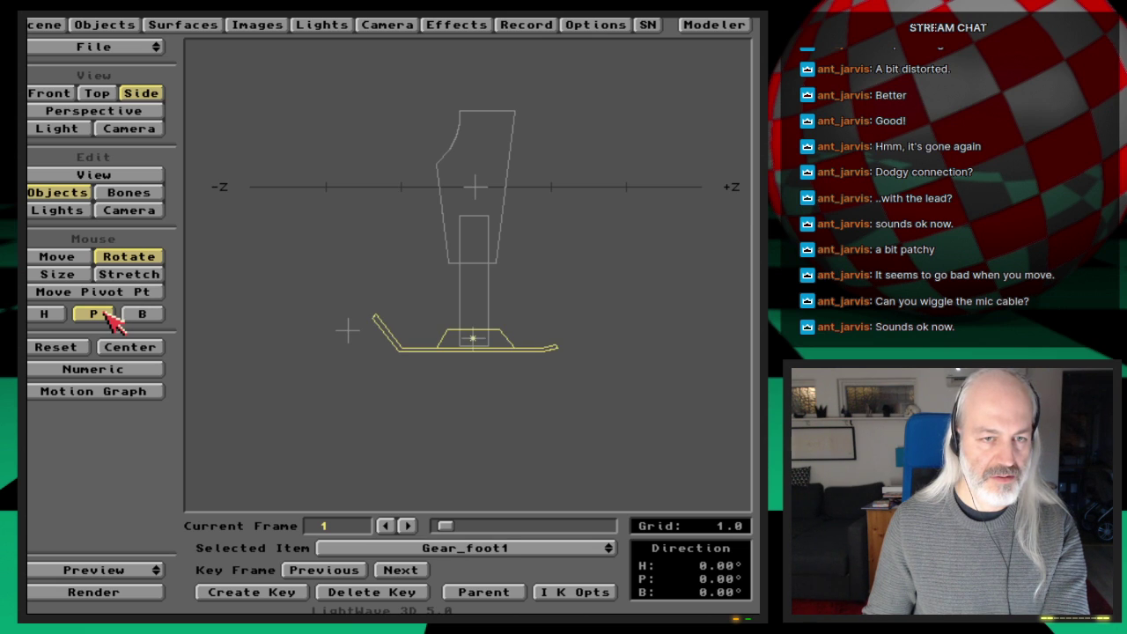
pyautogui.moveTo(346, 356)
pyautogui.mouseDown()
pyautogui.moveTo(346, 336)
pyautogui.moveTo(346, 384)
pyautogui.moveTo(346, 363)
pyautogui.mouseUp()
pyautogui.press('Right')
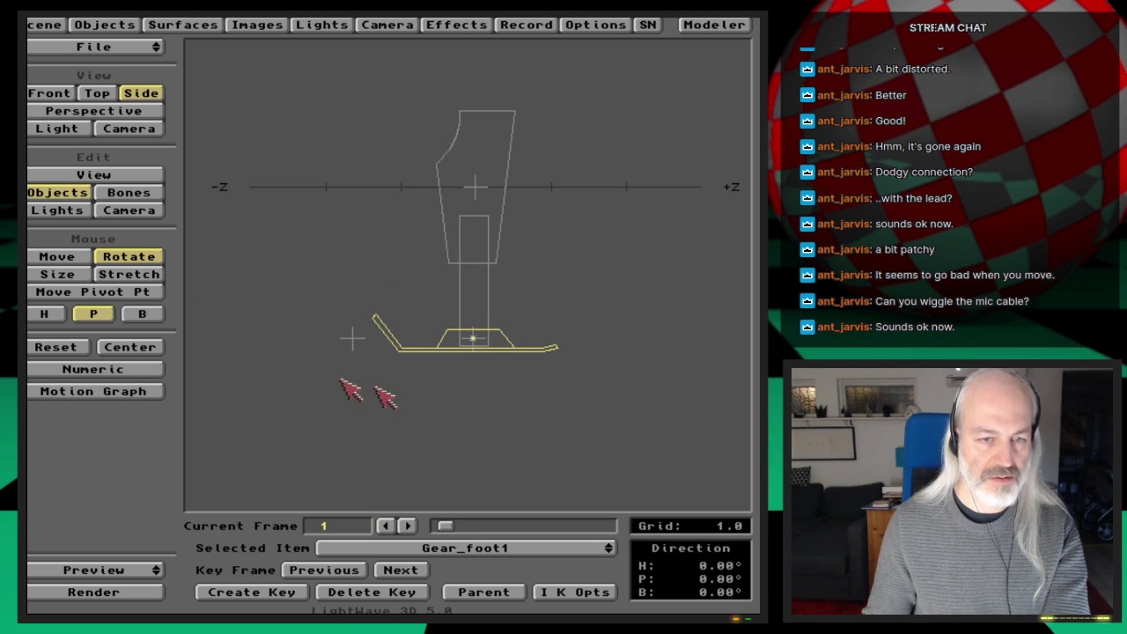
# Recheck the Ankle's IK options, keeping Foot_Handle as its goal object
pyautogui.press('Down')
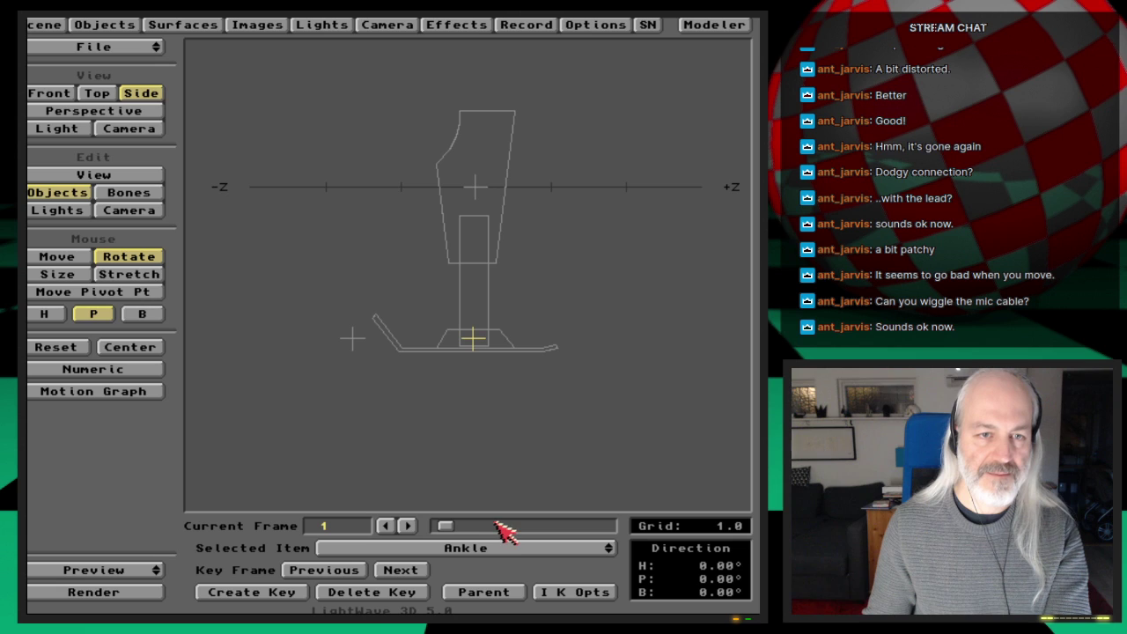
pyautogui.click(573, 592)
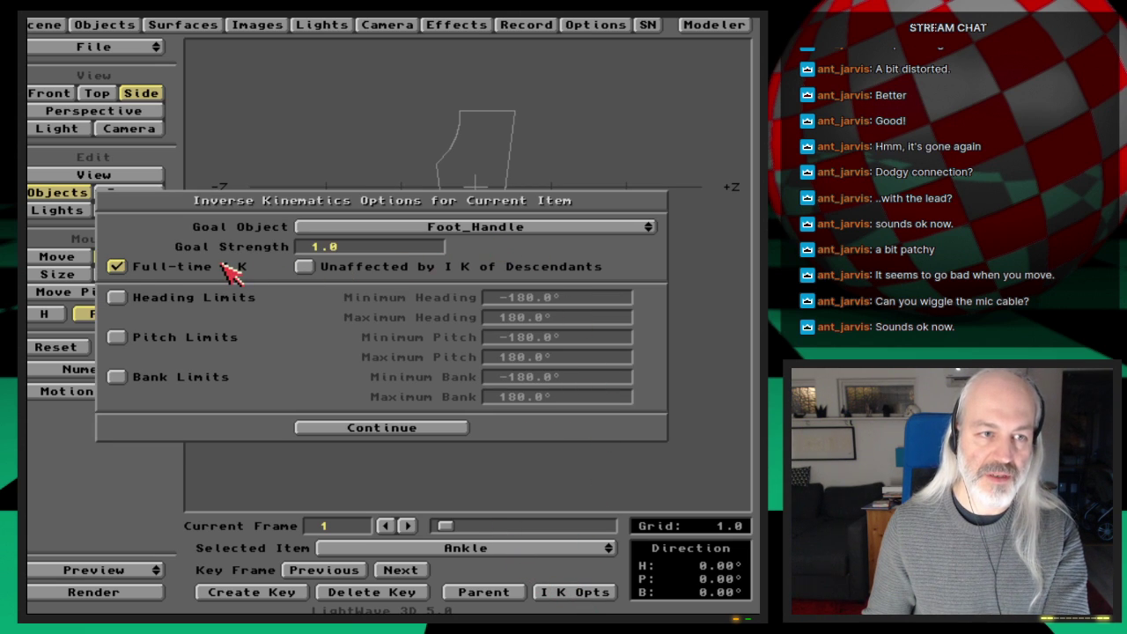
pyautogui.click(501, 232)
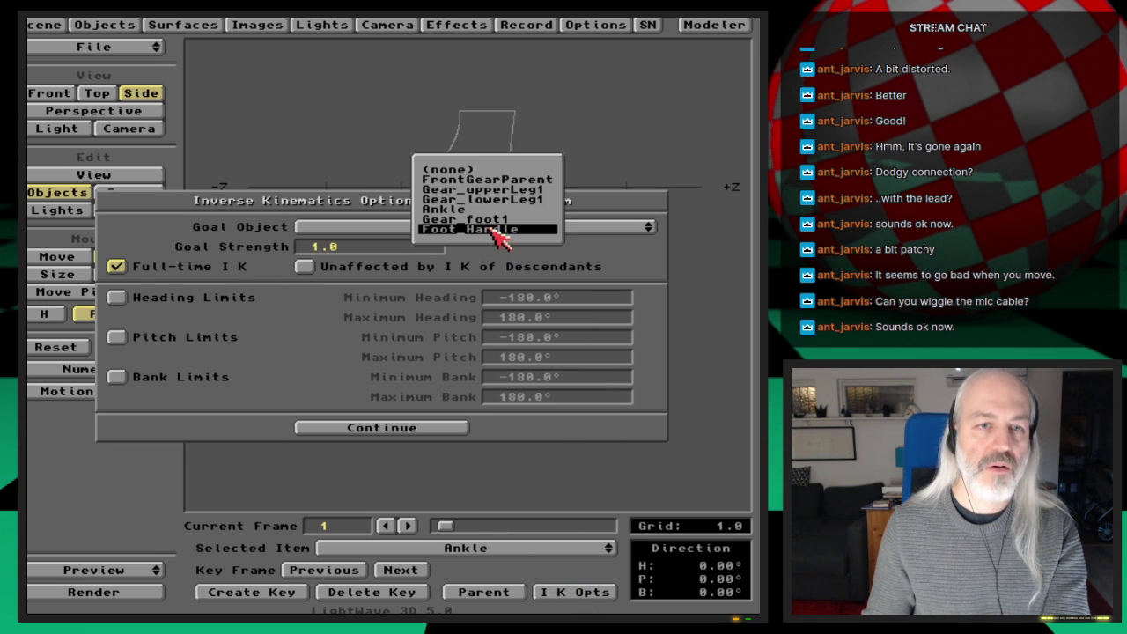
pyautogui.click(497, 230)
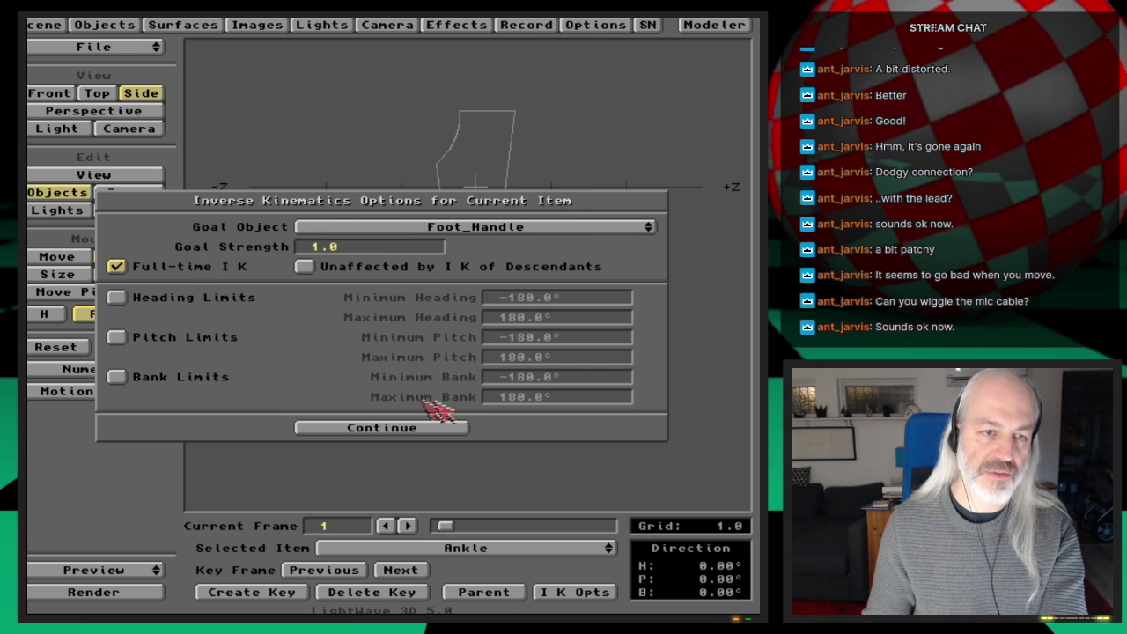
pyautogui.click(431, 428)
# Recheck the IK goal and pitch limits of Gear_foot1
pyautogui.click(558, 447)
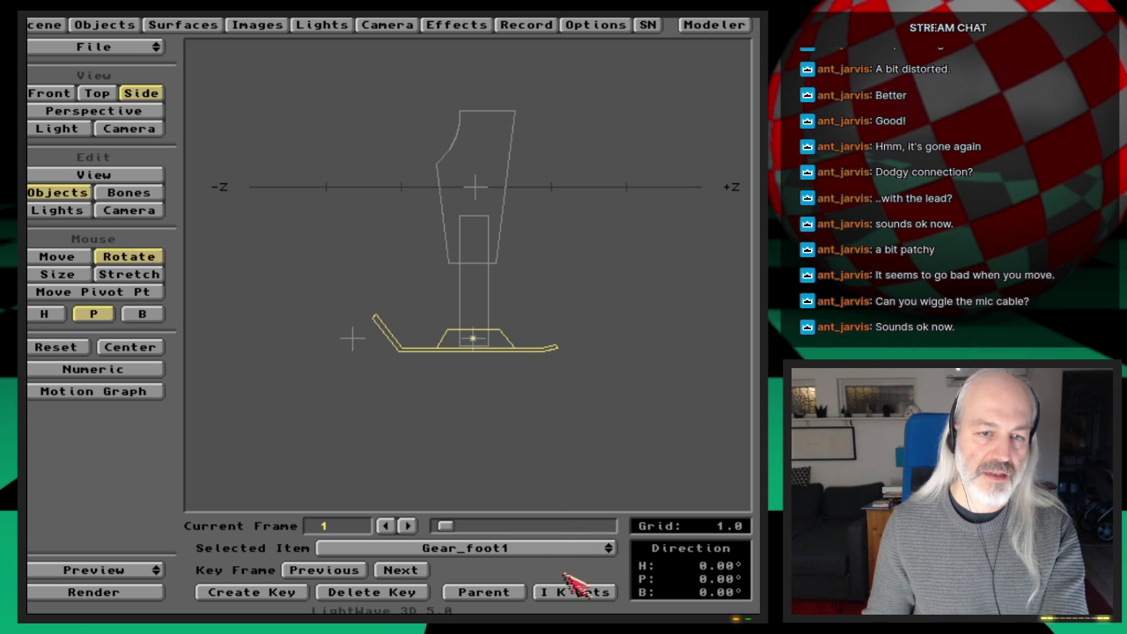
pyautogui.click(578, 595)
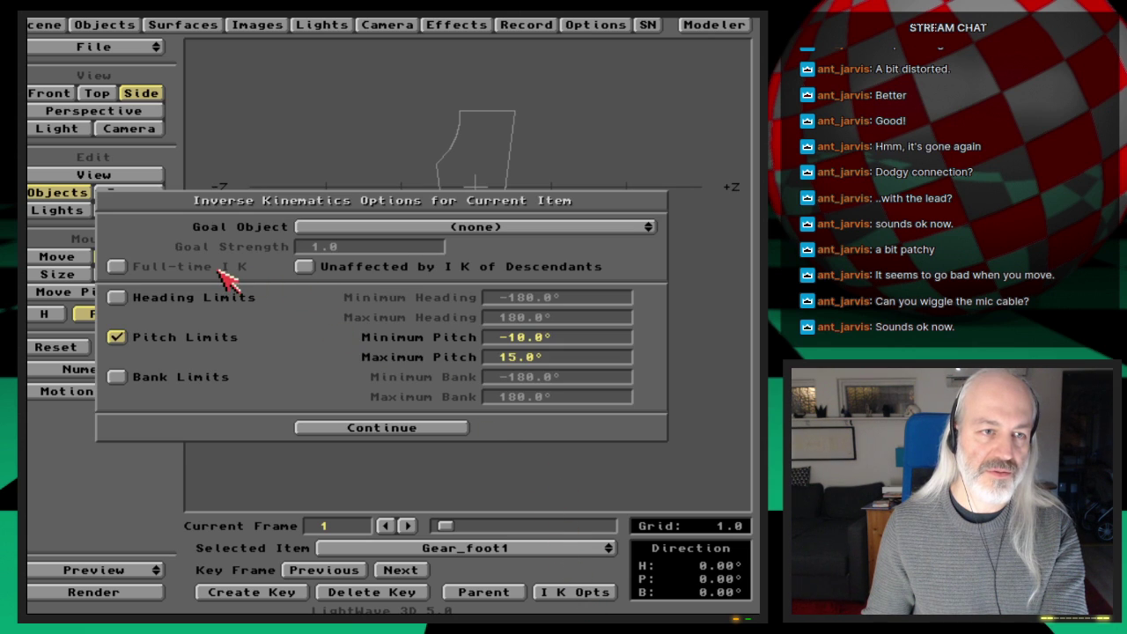
pyautogui.click(440, 426)
# Select Foot_Handle and test the ankle's response by moving the handle up and toward -Z
pyautogui.press('Down')
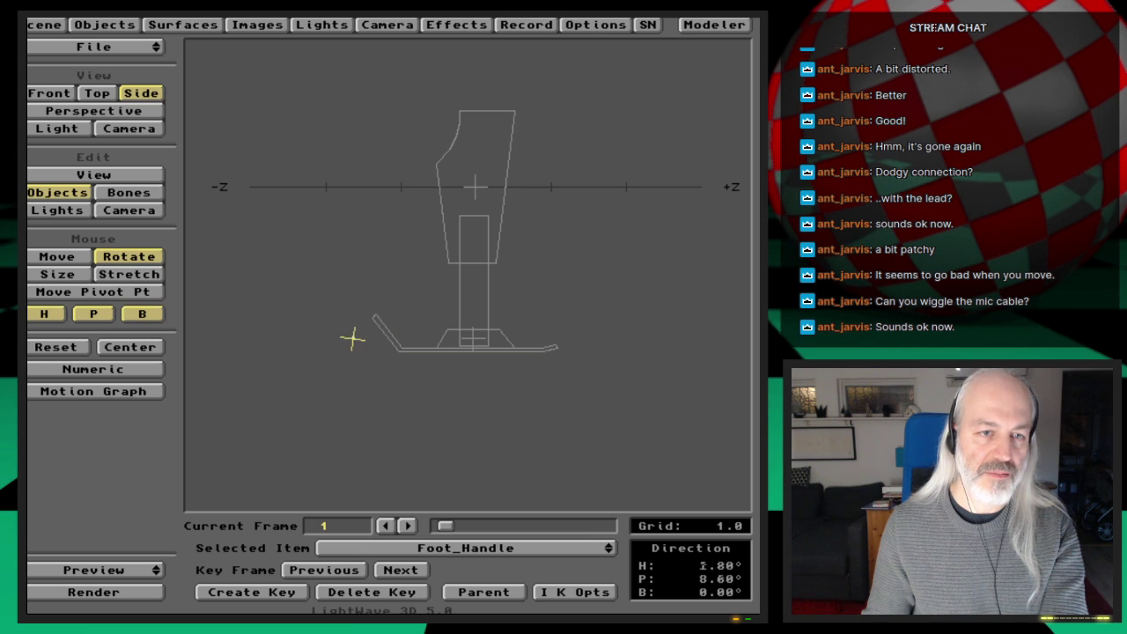
pyautogui.click(70, 255)
pyautogui.moveTo(352, 377); pyautogui.dragTo(317, 334)
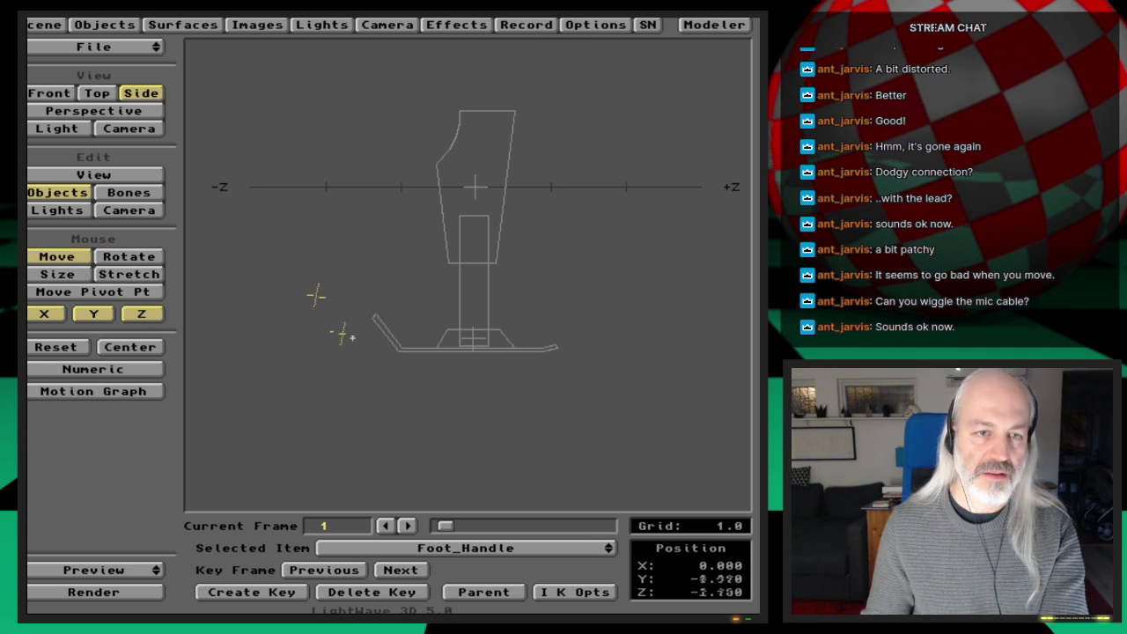
# Turn off Unaffected by IK of Descendants for Gear_lowerLeg1
pyautogui.press('Up')
pyautogui.press('Up')
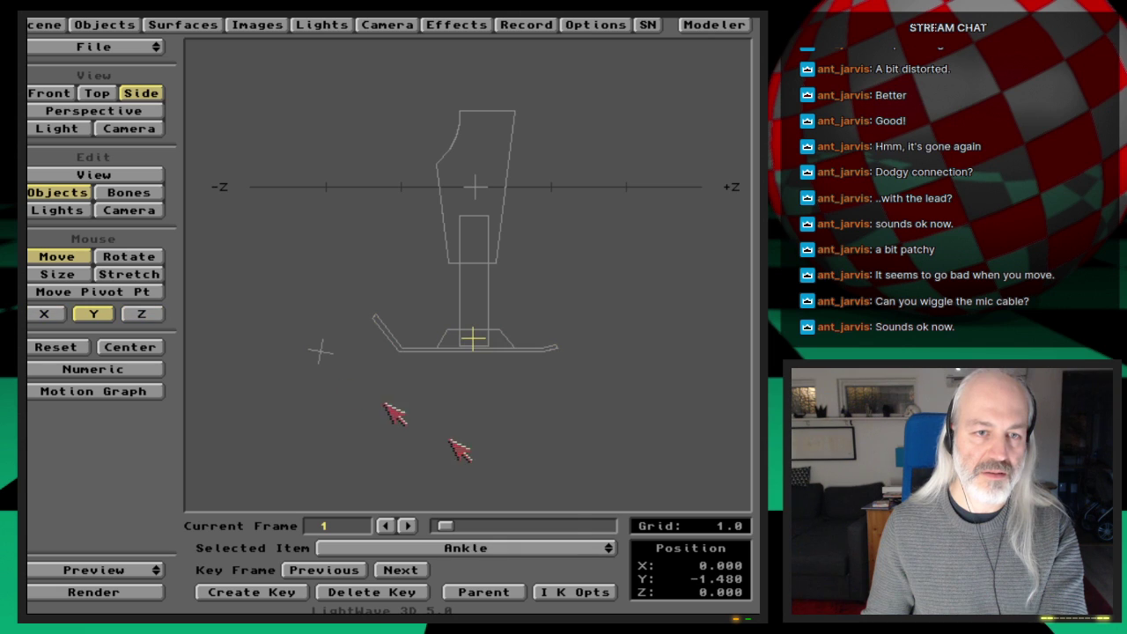
pyautogui.press('Up')
pyautogui.click(577, 594)
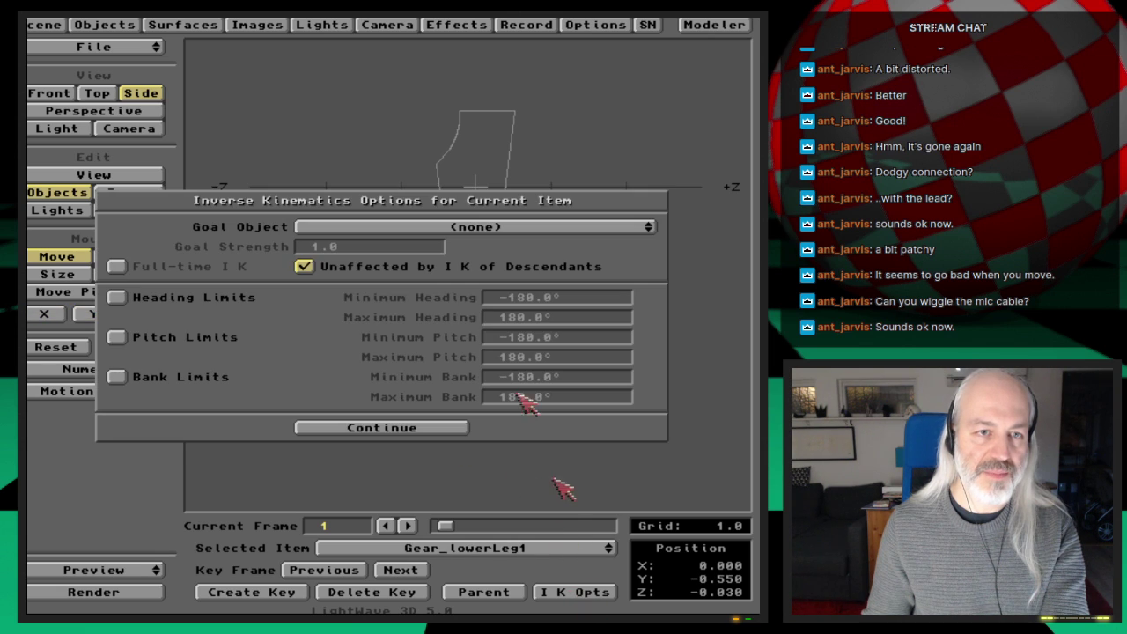
pyautogui.click(433, 431)
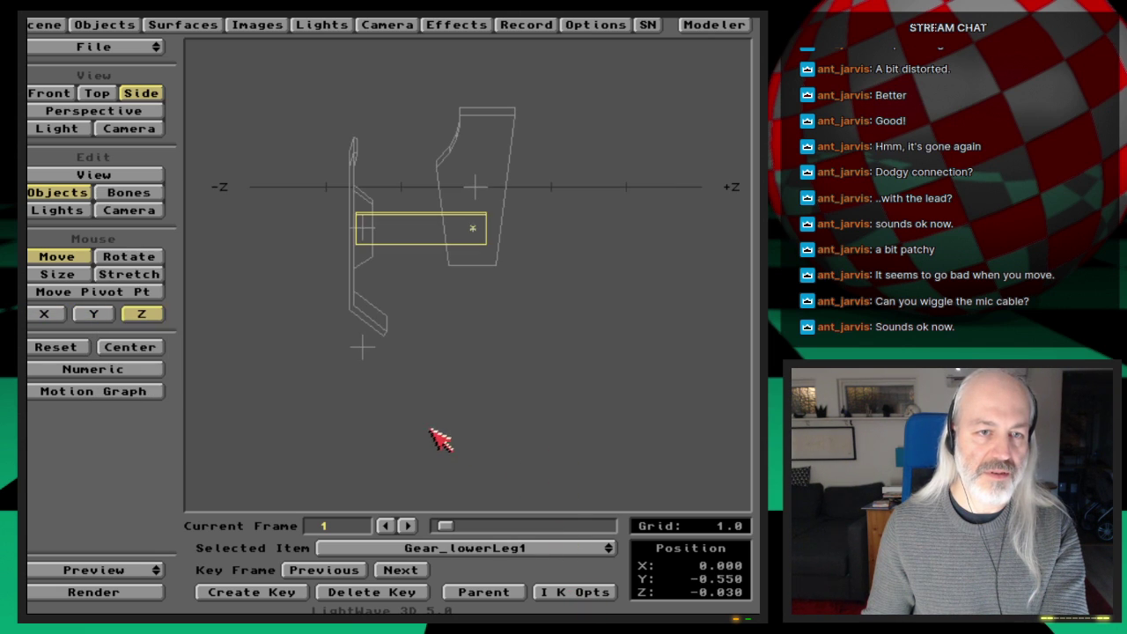
# Select Gear_upperLeg1 and go through its IK options
pyautogui.press('Up')
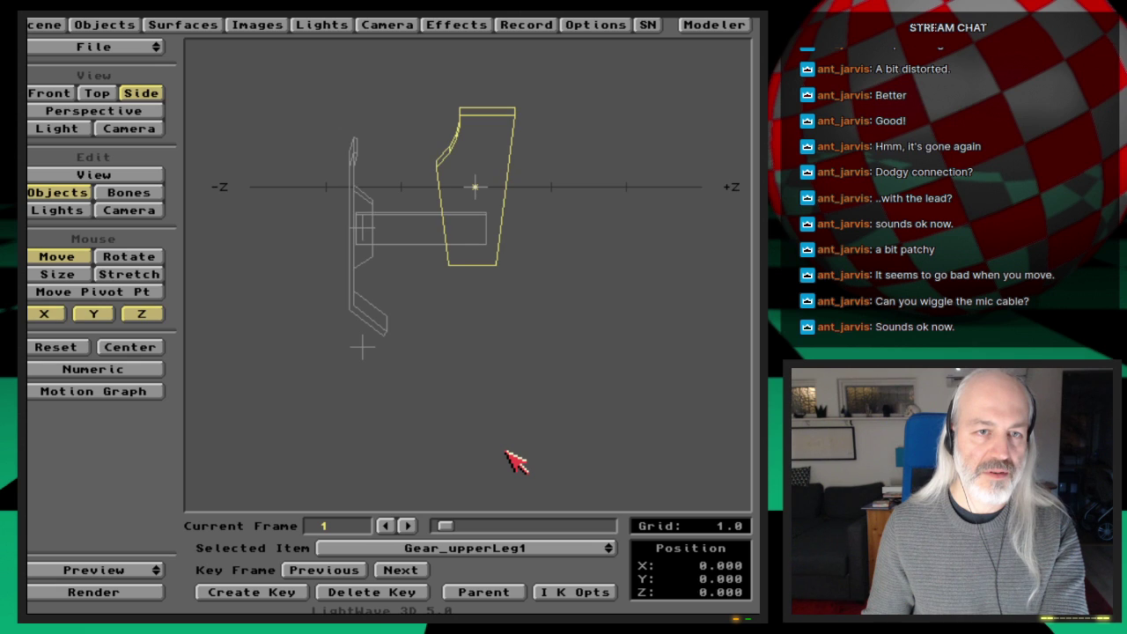
pyautogui.click(577, 593)
pyautogui.click(409, 428)
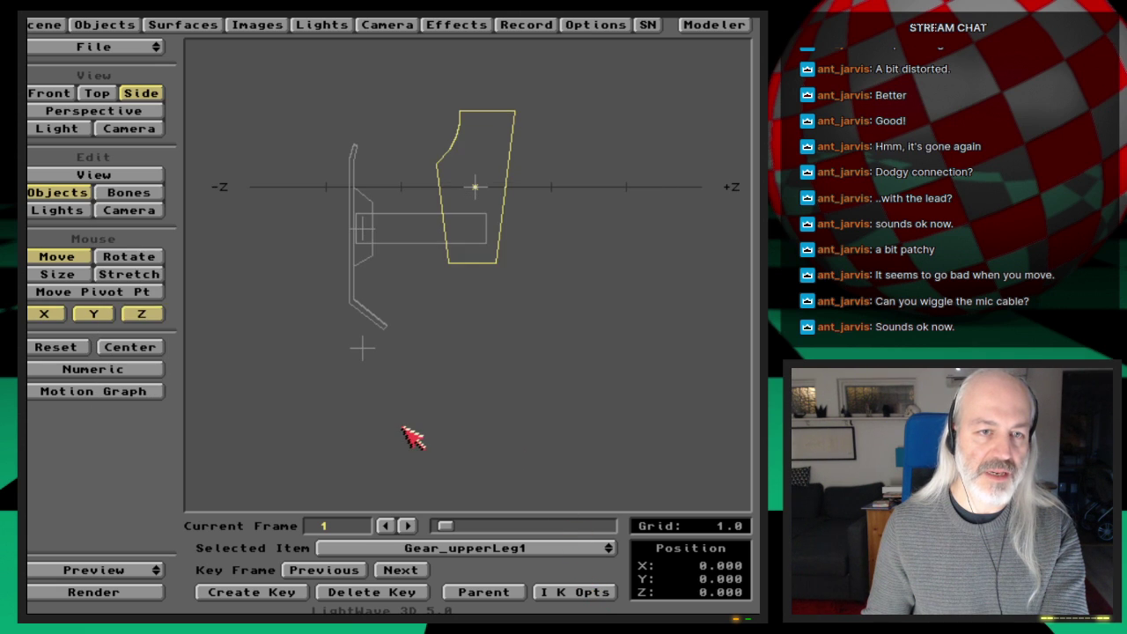
# Test the IK chain by moving Foot_Handle, and discard the unkeyed move by stepping to frame 0
pyautogui.press('Up')
pyautogui.press('Up')
pyautogui.press('Up')
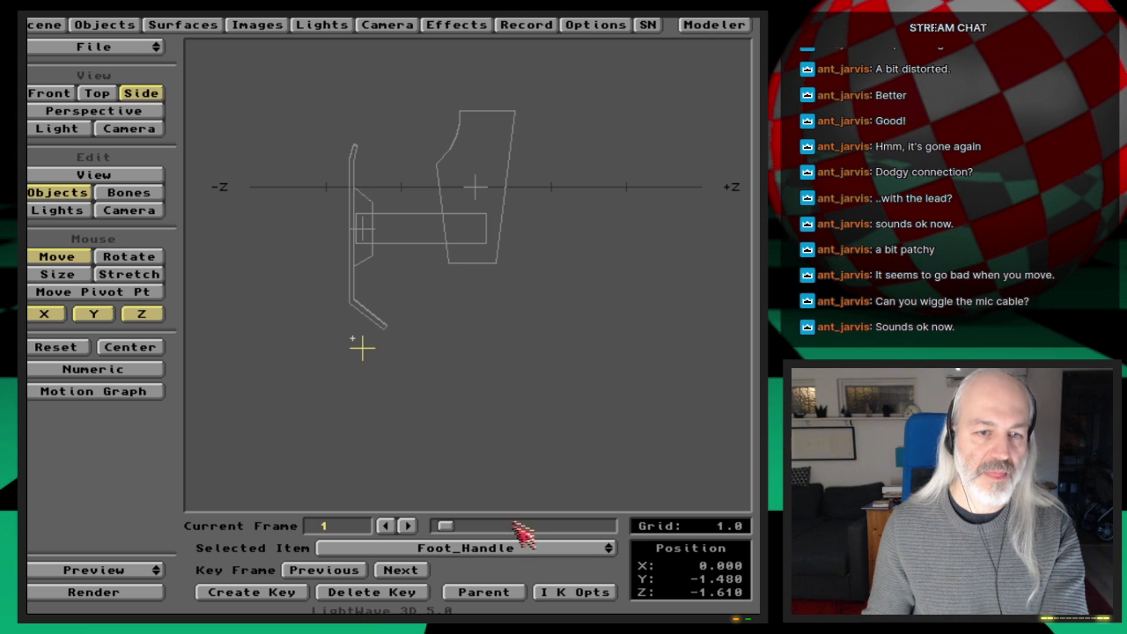
pyautogui.moveTo(506, 439); pyautogui.dragTo(544, 449)
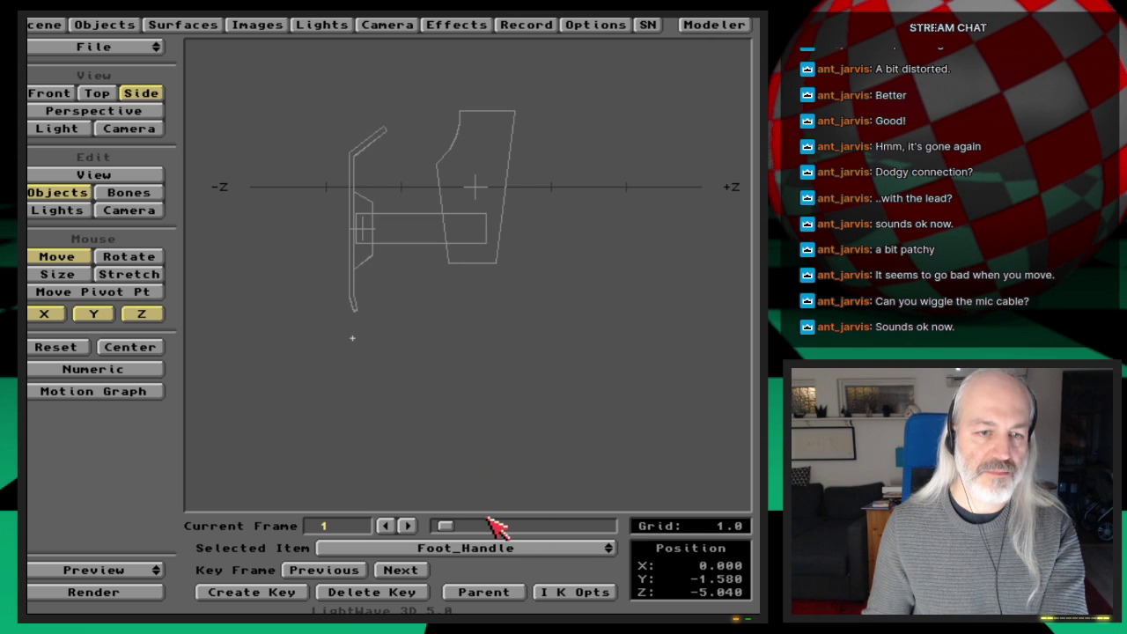
pyautogui.press('Left')
# Select FrontGearParent and check its IK options, keeping the goal object at (none)
pyautogui.press('Up')
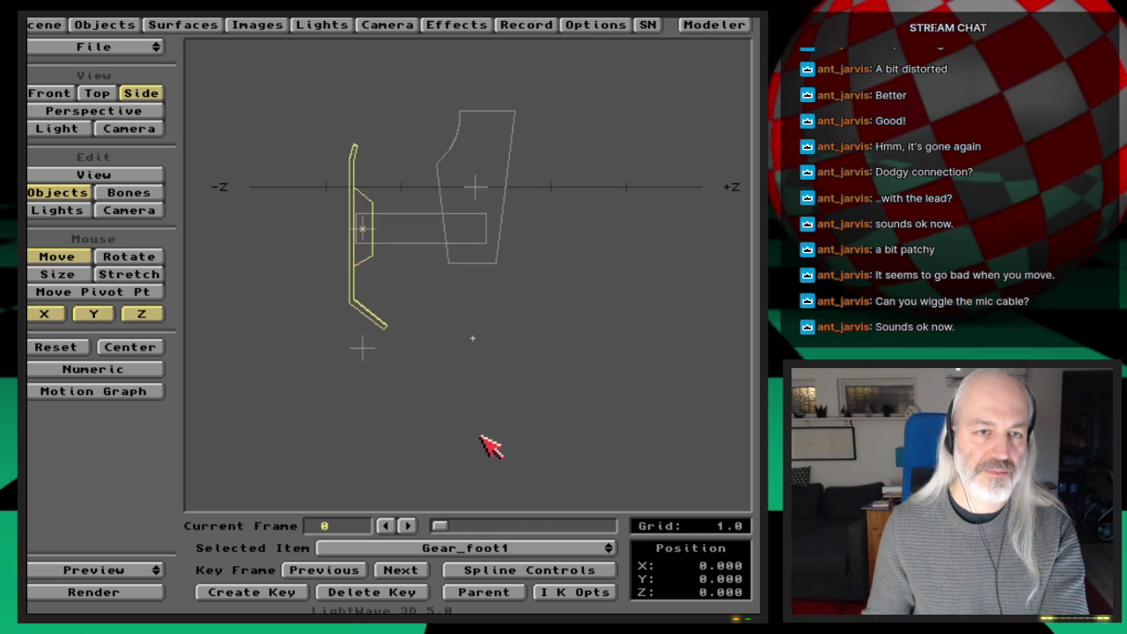
pyautogui.press('Up')
pyautogui.press('Up')
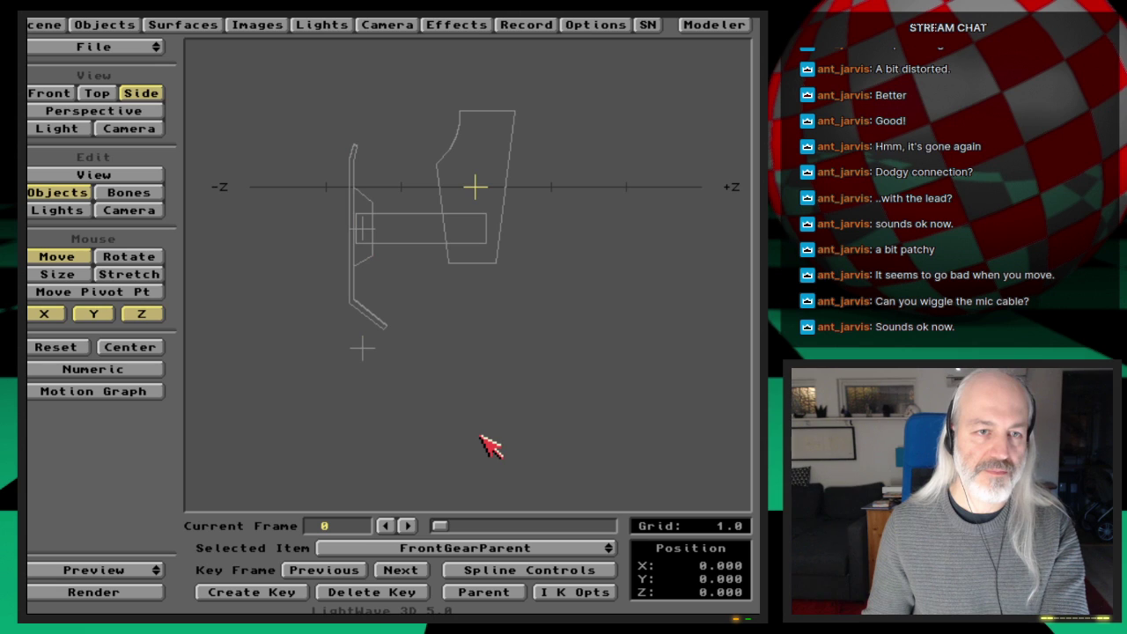
pyautogui.click(609, 592)
pyautogui.click(459, 227)
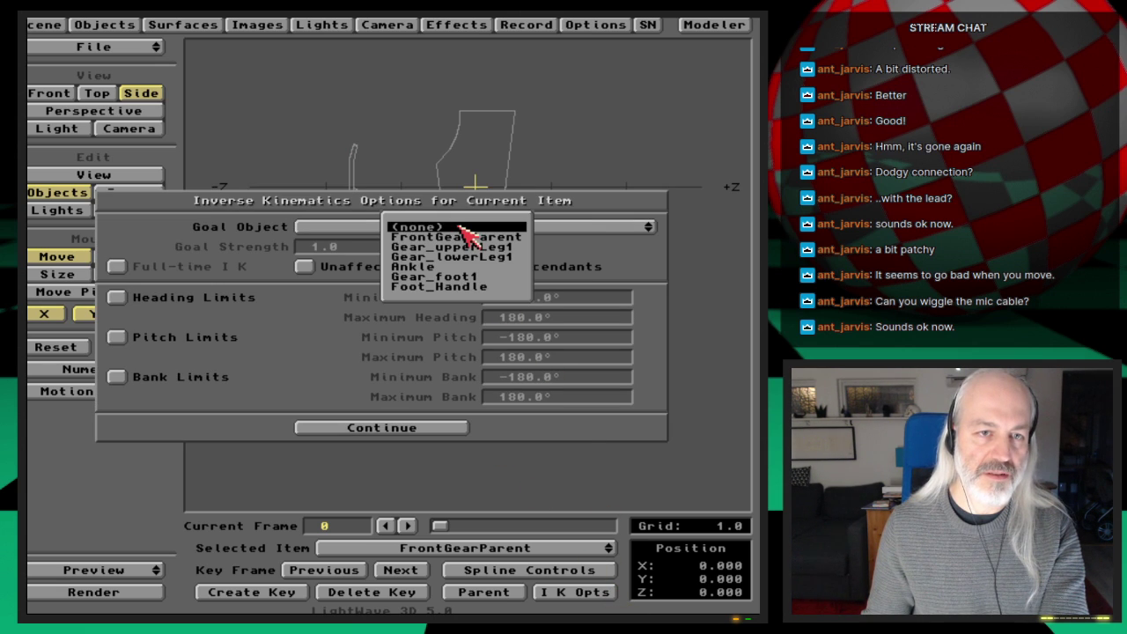
pyautogui.click(458, 430)
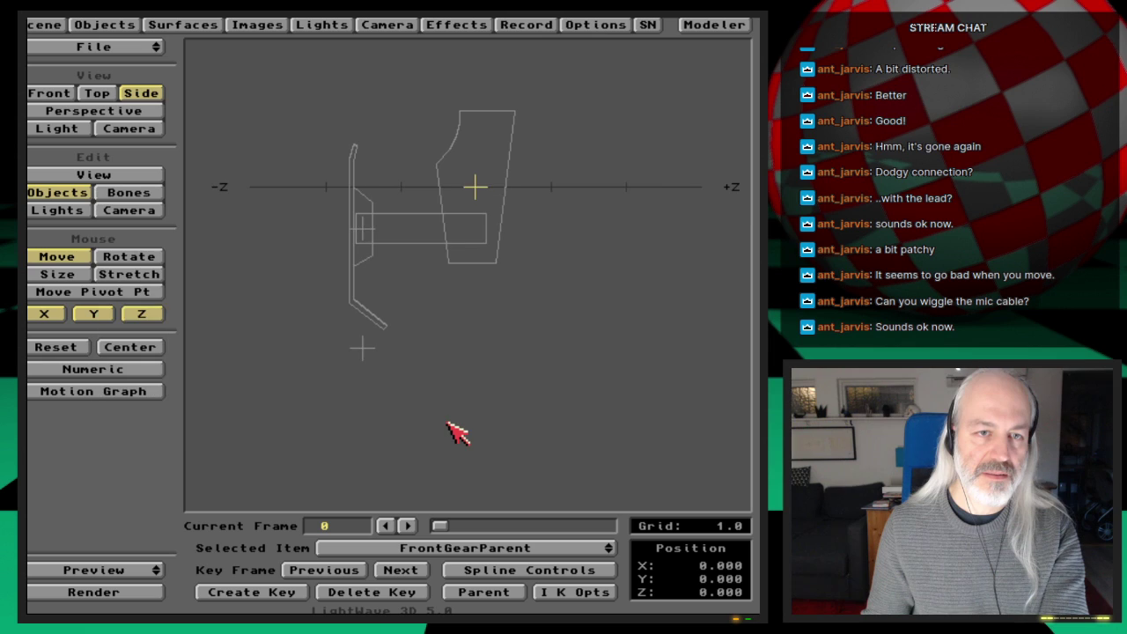
# Select Gear_upperLeg1 and check its goal object and rotation limits in the IK options
pyautogui.press('Down')
pyautogui.press('Down')
pyautogui.press('Up')
pyautogui.press('Up')
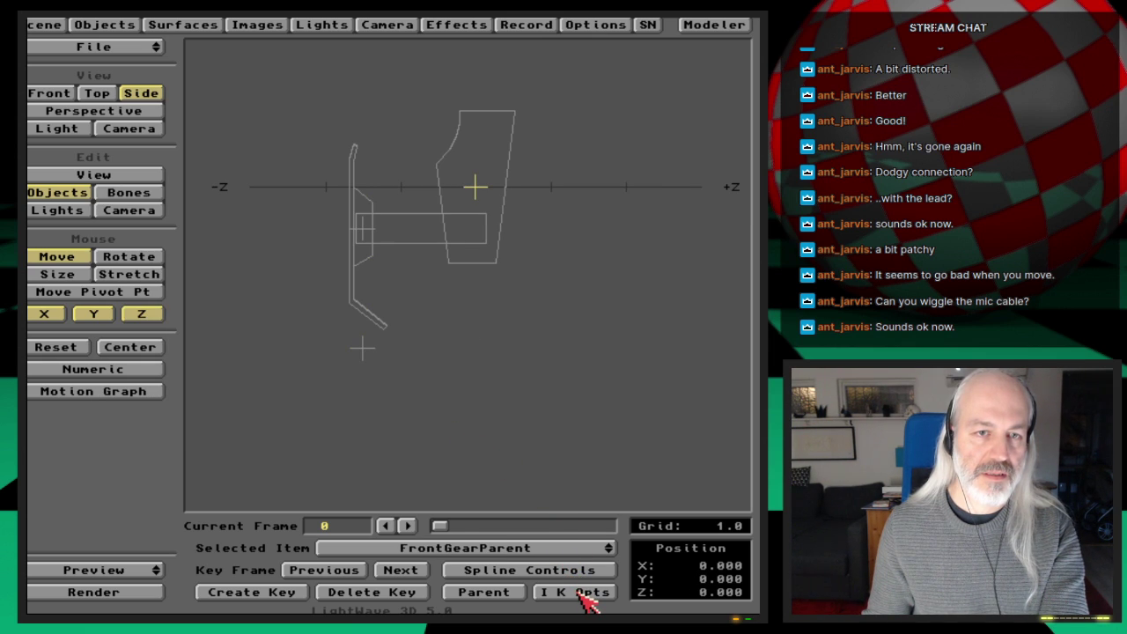
pyautogui.press('Up')
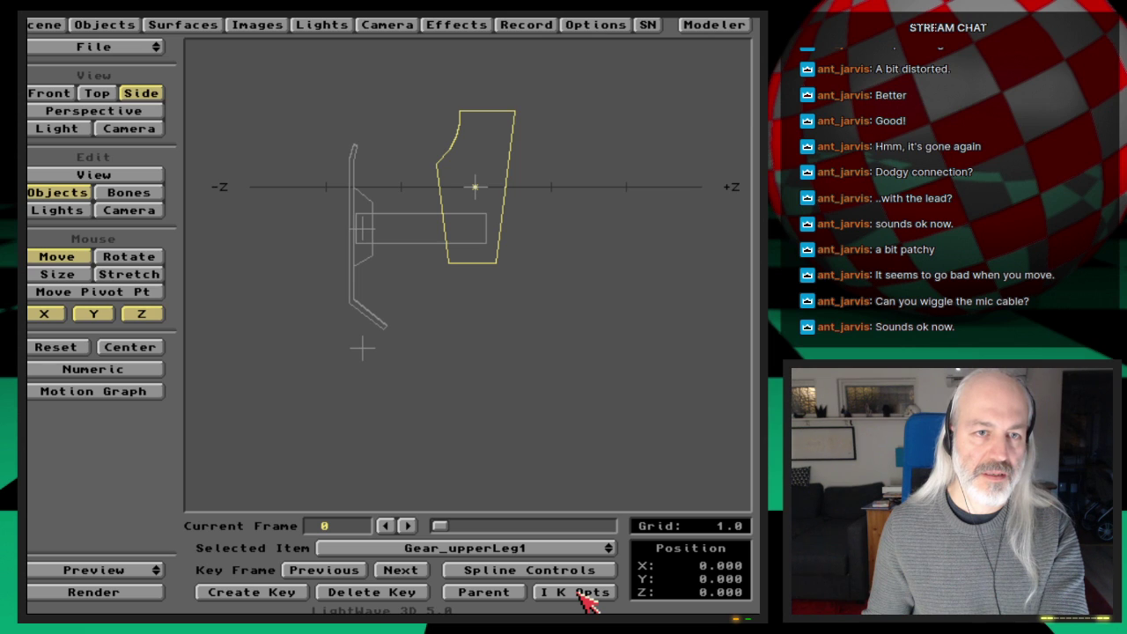
pyautogui.click(579, 592)
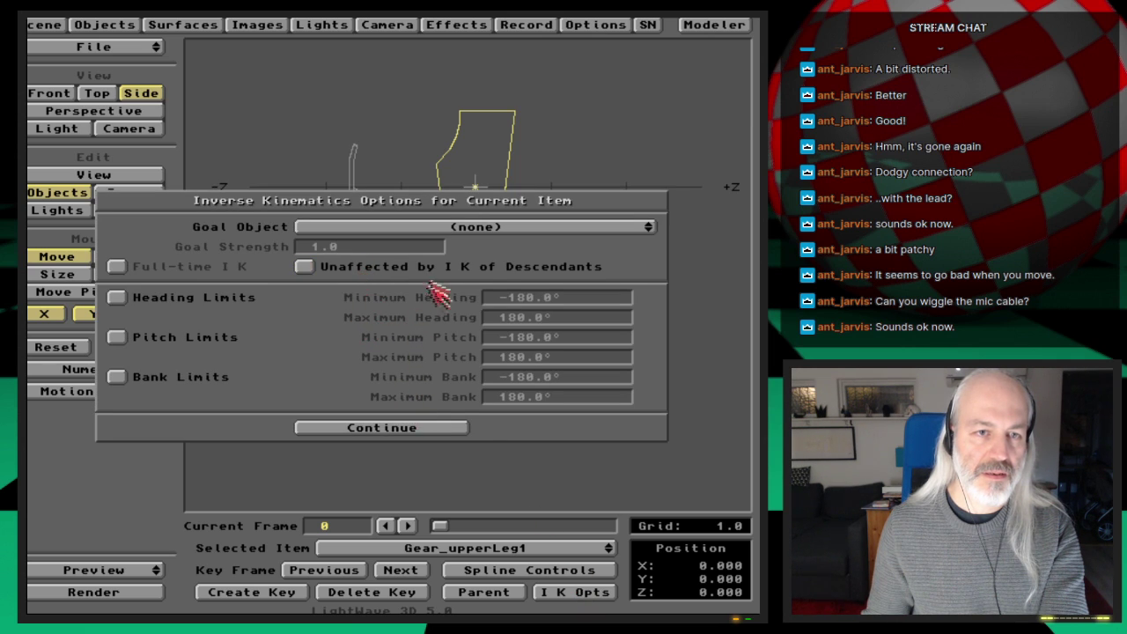
pyautogui.click(439, 431)
# Turn on Unaffected by IK of Descendants for Gear_lowerLeg1
pyautogui.press('Up')
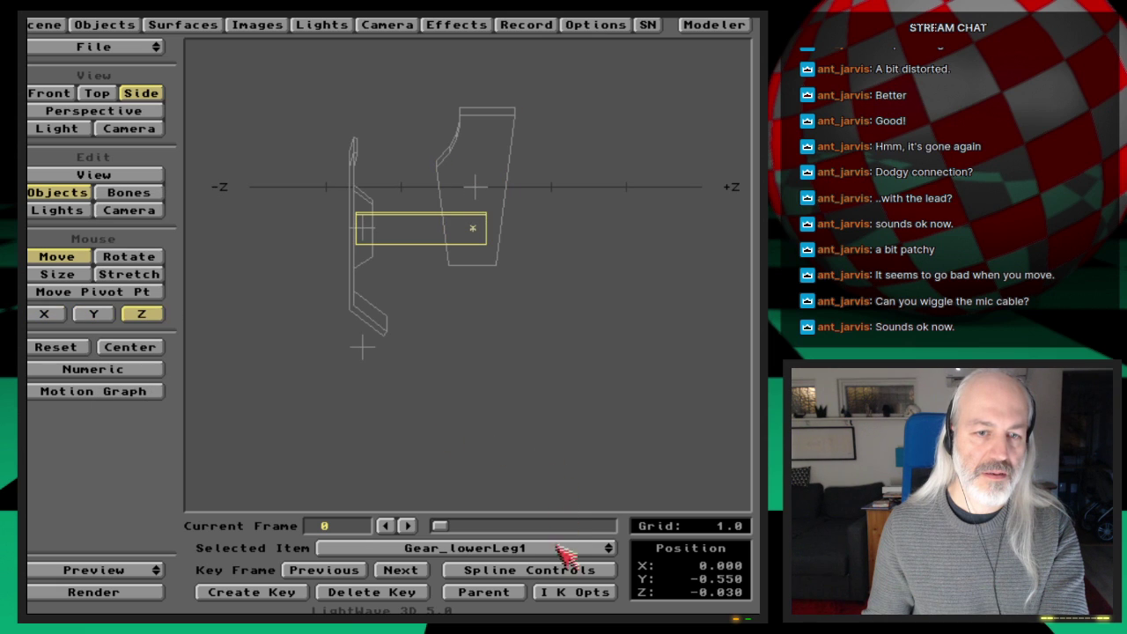
pyautogui.click(574, 593)
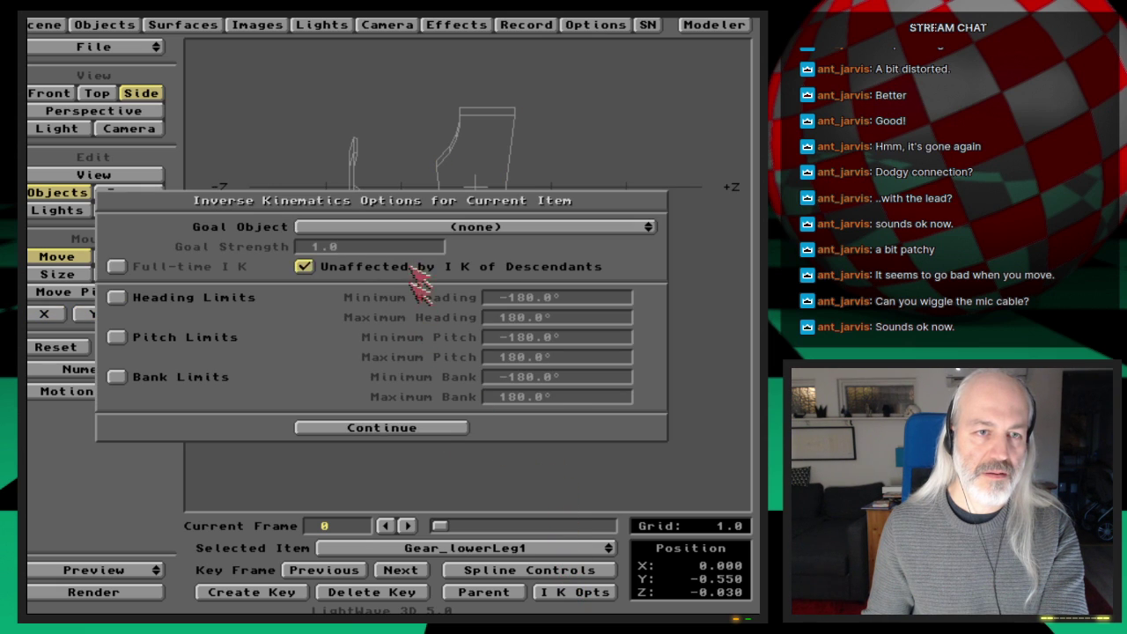
pyautogui.click(432, 430)
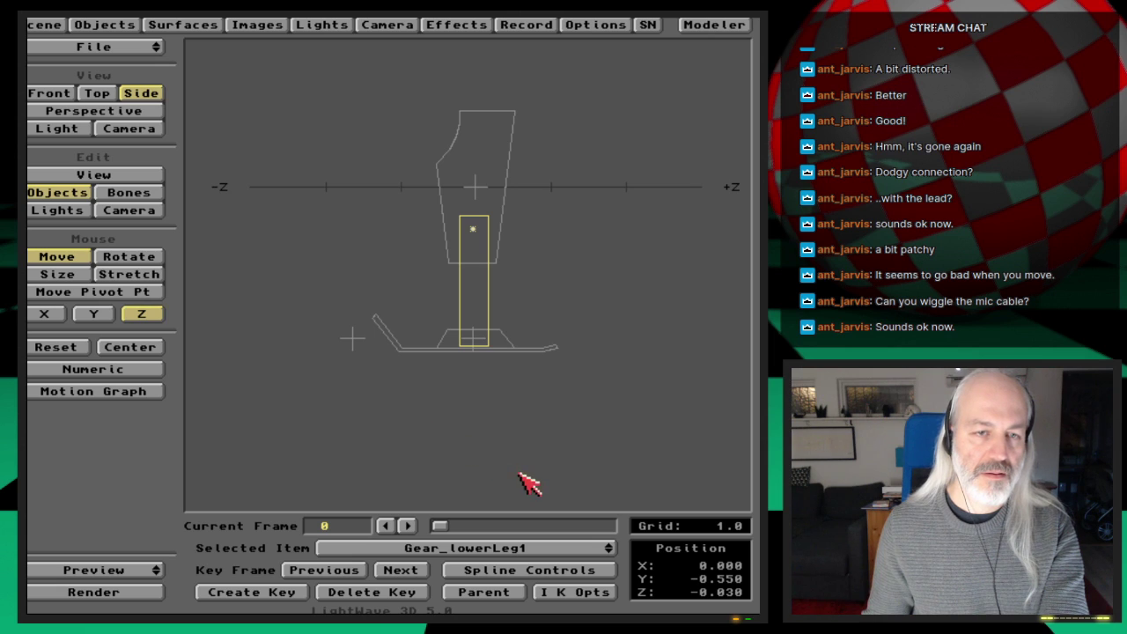
# Review the IK options of Ankle and Gear_foot1, keeping their goal object and pitch limit settings
pyautogui.press('Up')
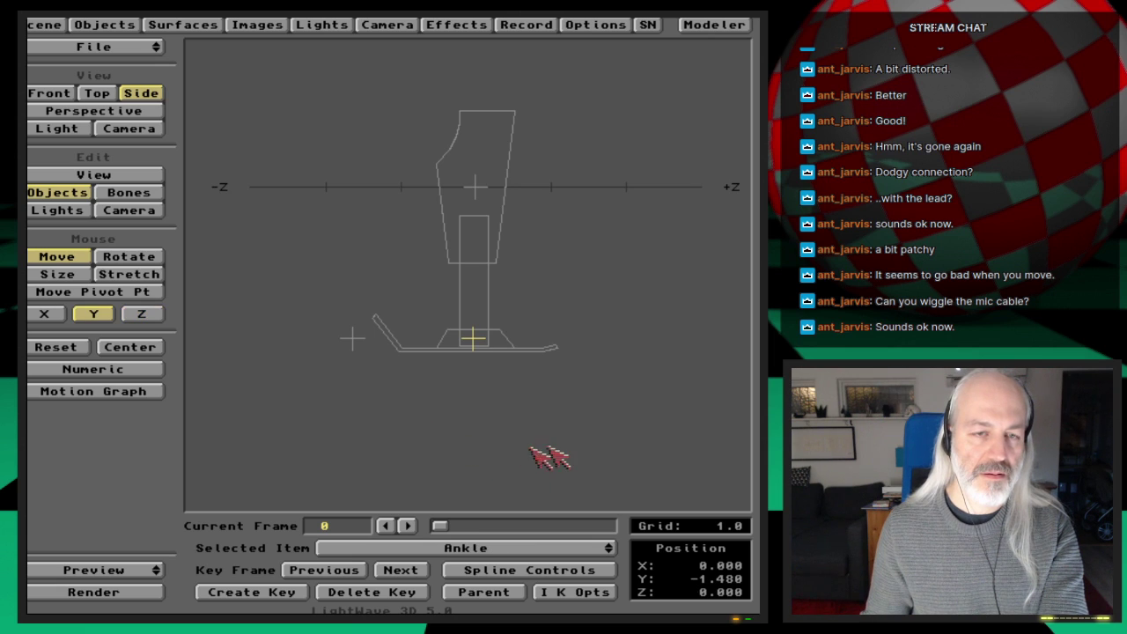
pyautogui.click(578, 596)
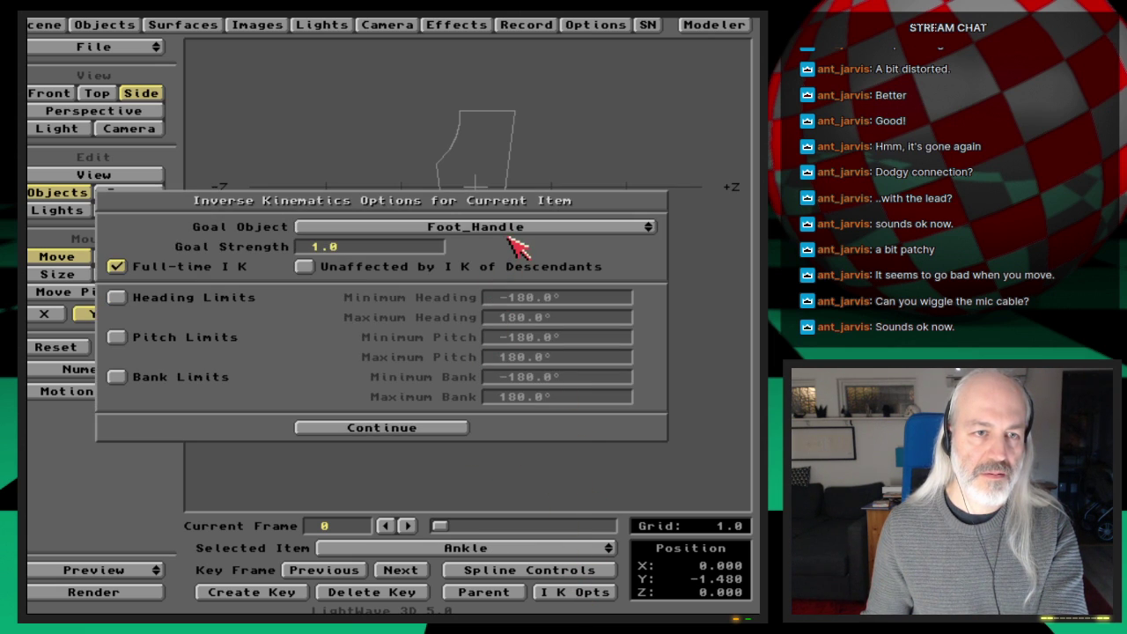
pyautogui.click(429, 433)
pyautogui.press('Up')
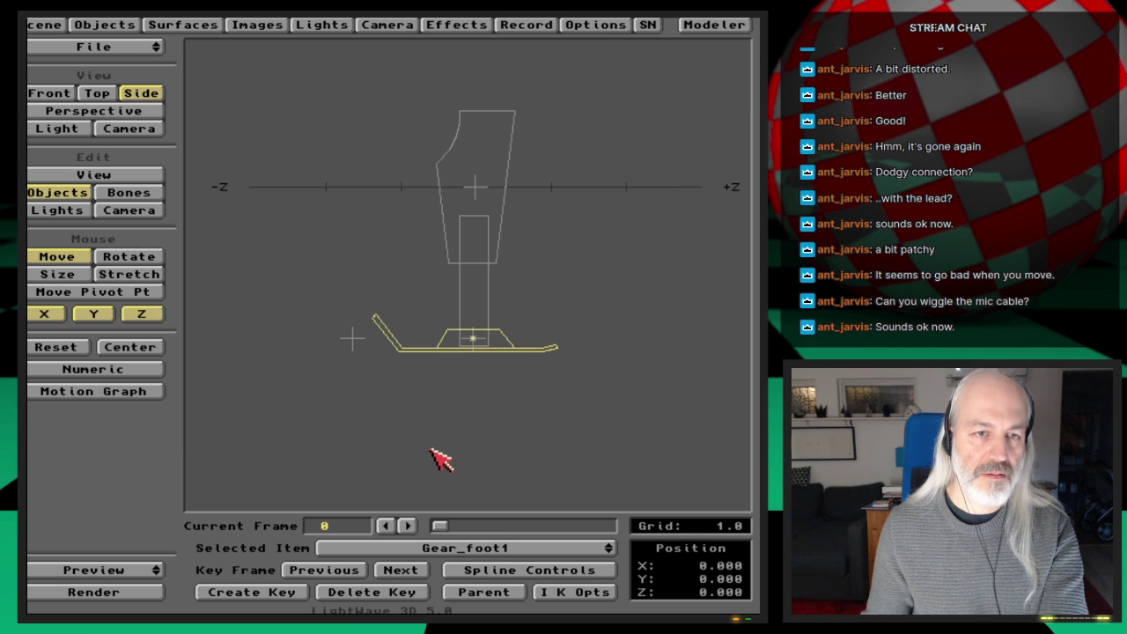
pyautogui.click(566, 595)
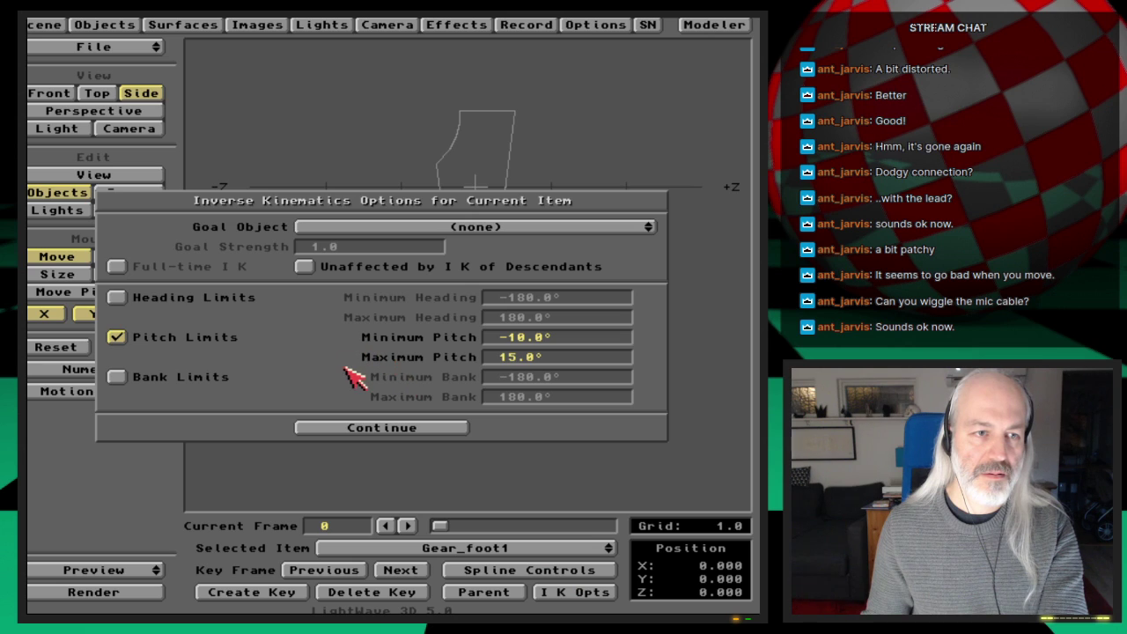
pyautogui.click(353, 427)
pyautogui.press('Up')
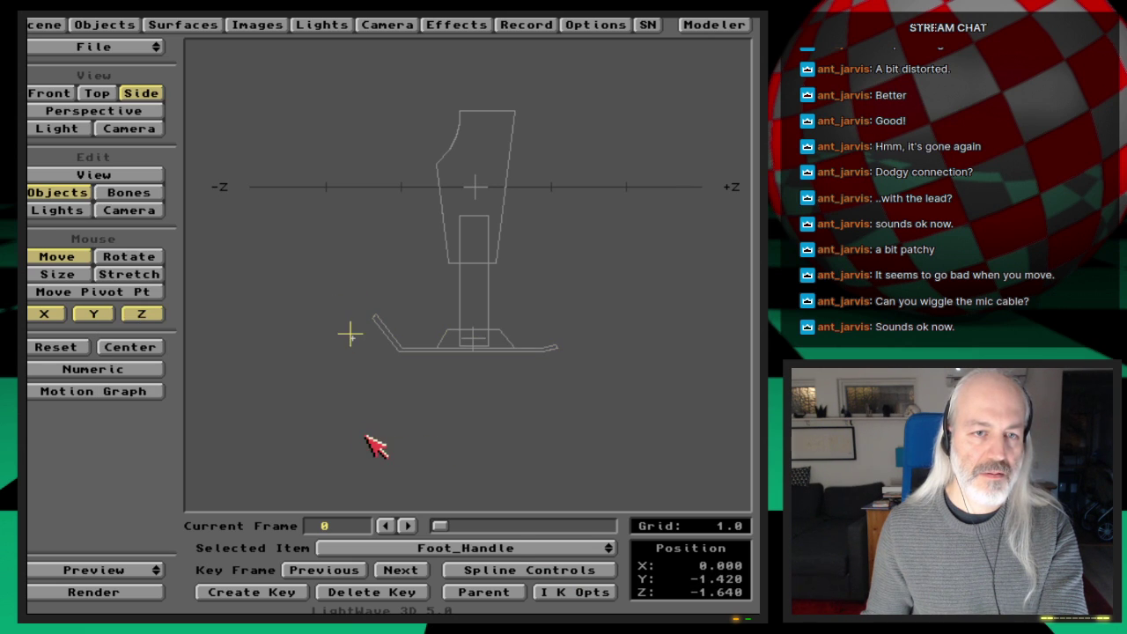
# Enable heading and bank rotation for Gear_foot1 in addition to pitch
pyautogui.press('Down')
pyautogui.click(143, 262)
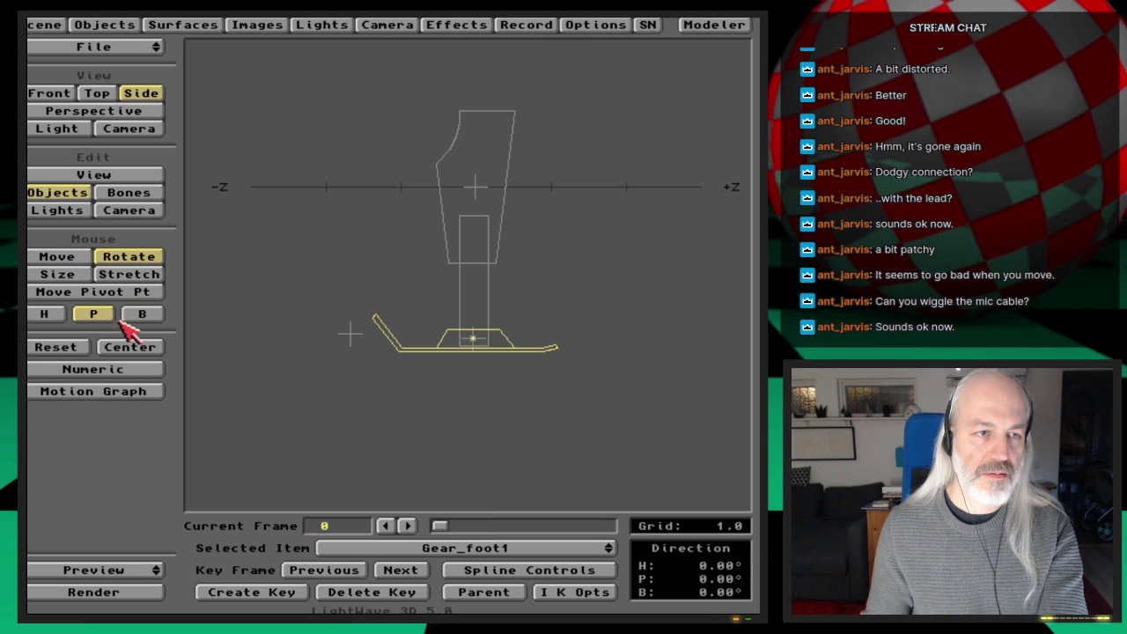
pyautogui.click(44, 315)
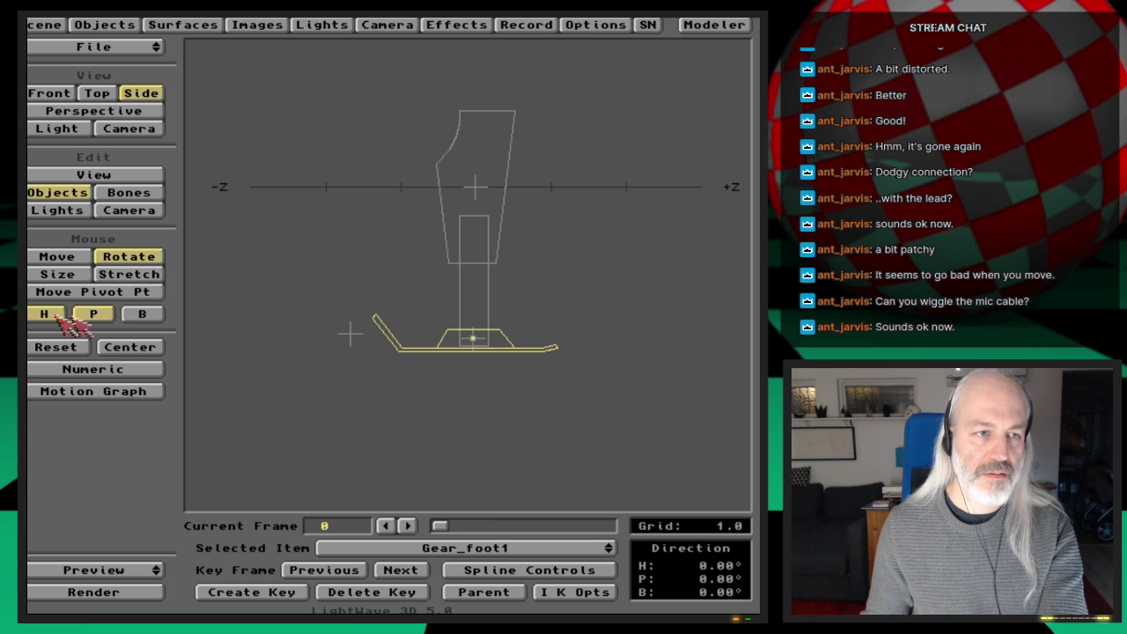
pyautogui.click(142, 315)
# Test the IK by moving Foot_Handle in the side view, and discard the unkeyed move by stepping to frame 1
pyautogui.press('Up')
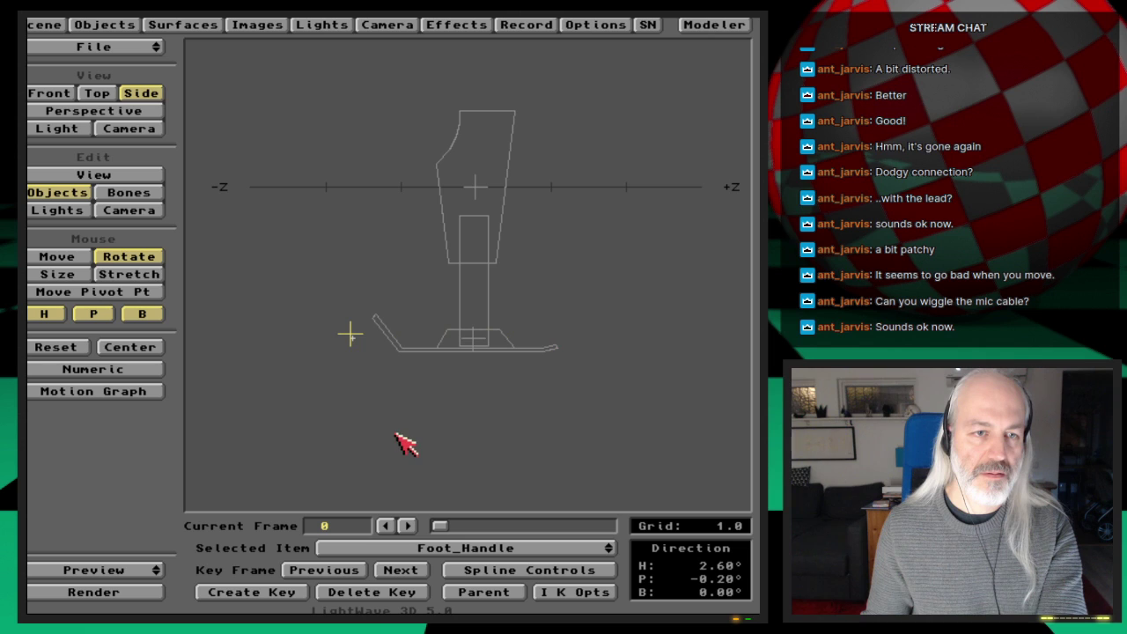
pyautogui.click(70, 256)
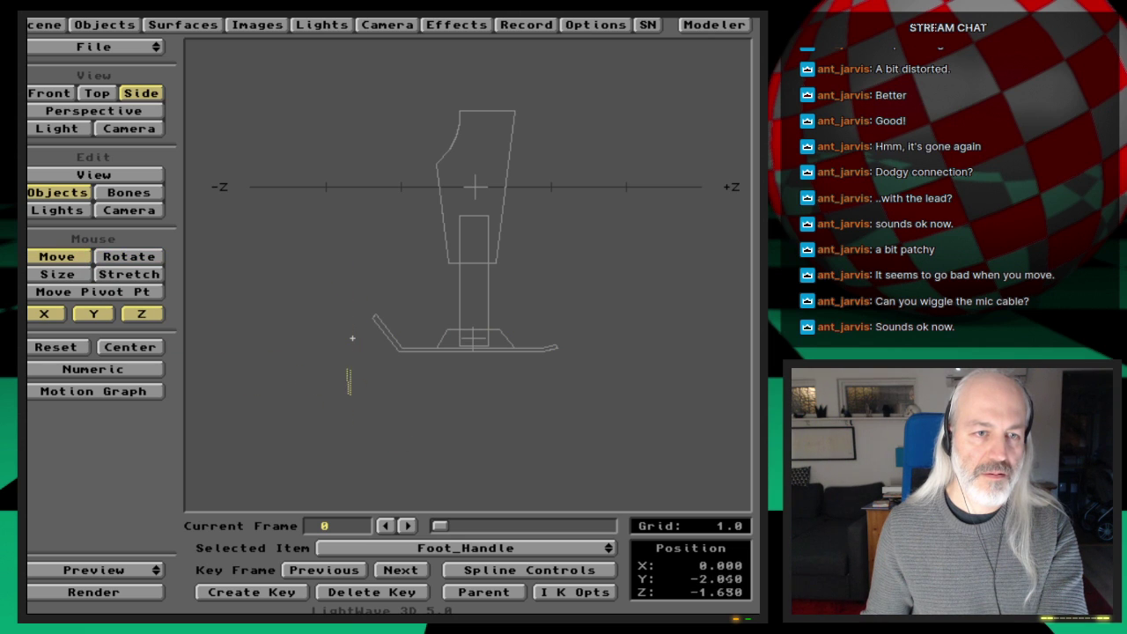
pyautogui.moveTo(352, 338); pyautogui.dragTo(352, 337)
pyautogui.press('Right')
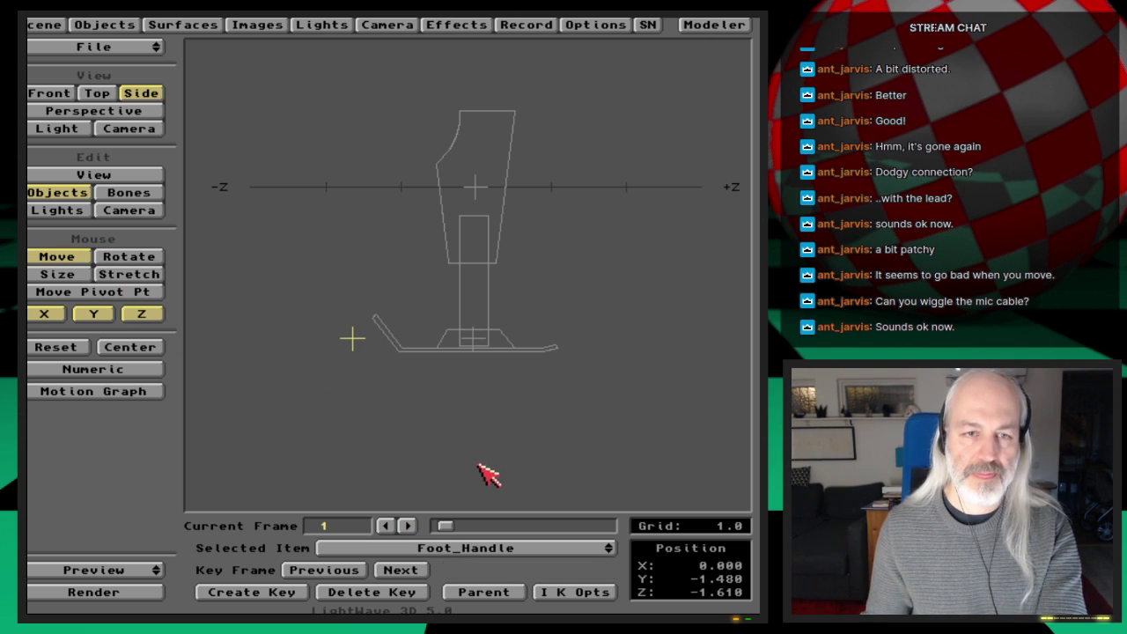
# Select the Ankle object and save the scene as FrontGear_rig, overwriting the existing file
pyautogui.click(537, 555)
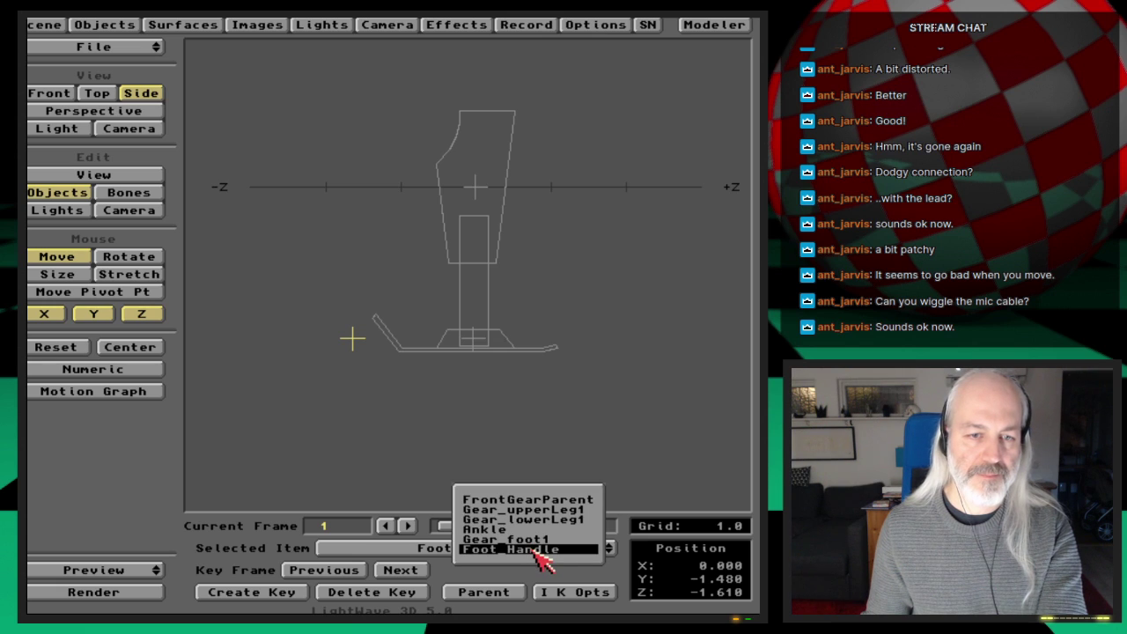
pyautogui.click(539, 553)
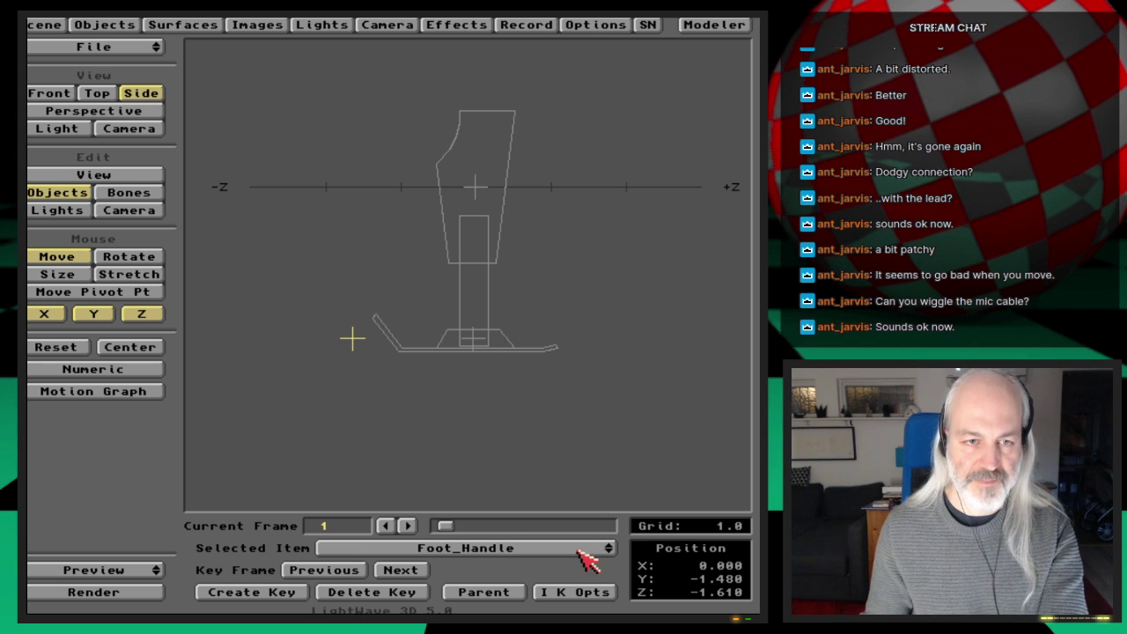
pyautogui.moveTo(583, 548); pyautogui.dragTo(584, 538)
pyautogui.press('Up')
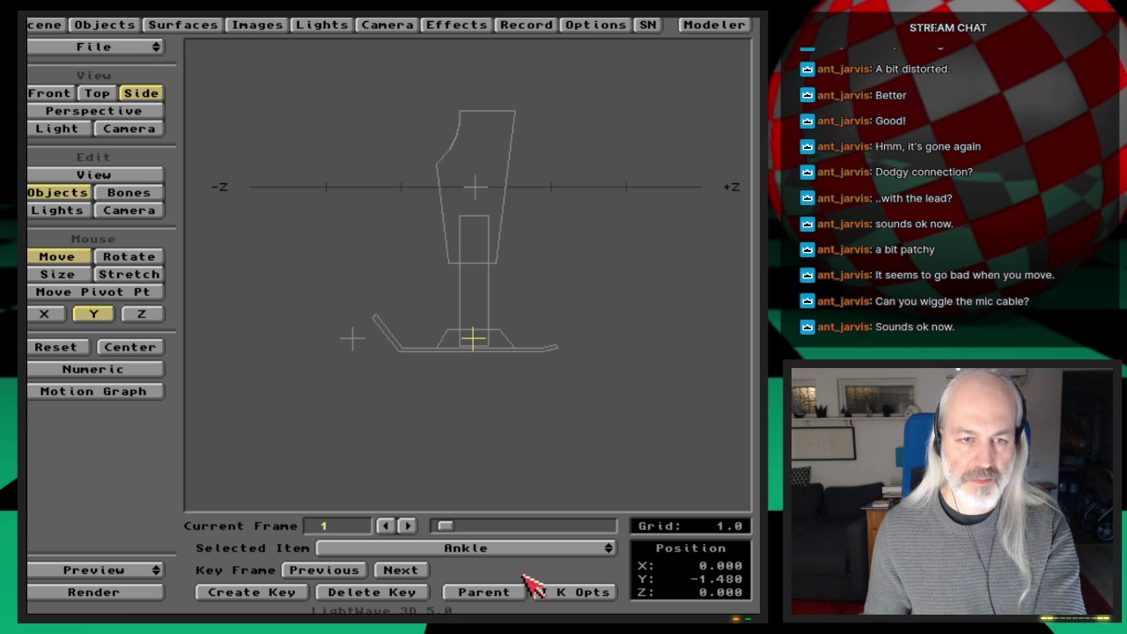
pyautogui.press('s')
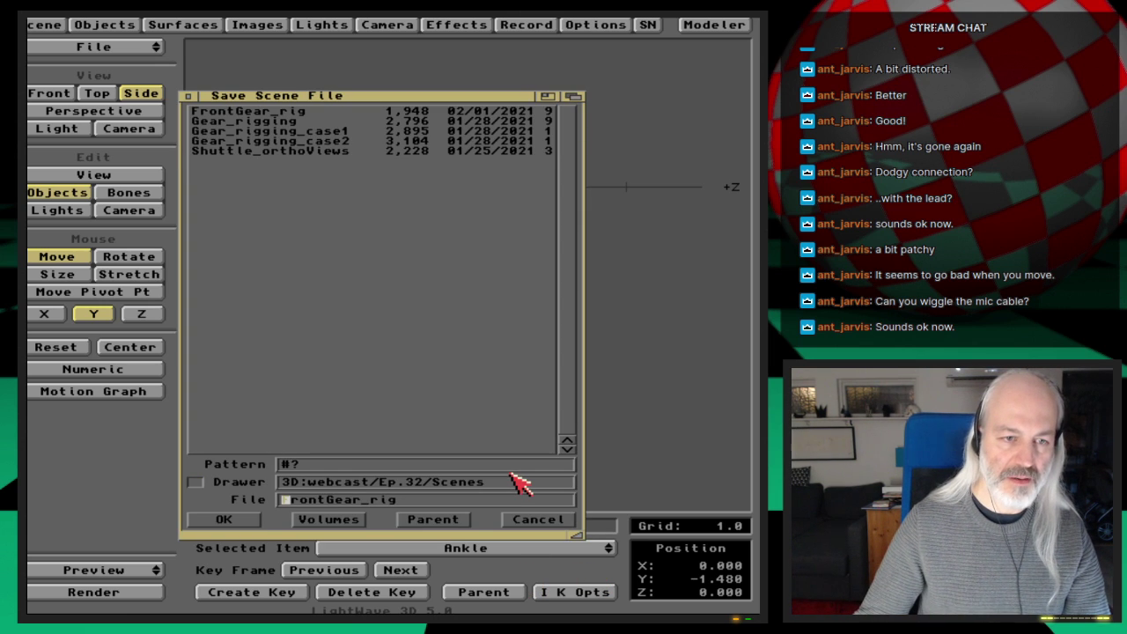
pyautogui.press('Return')
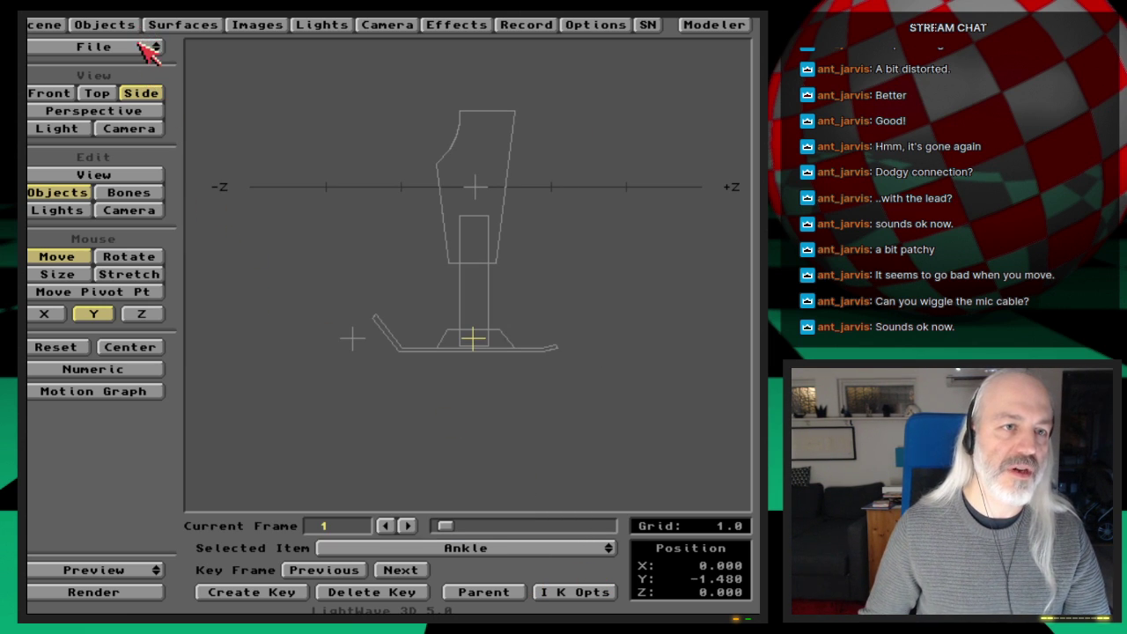
# Load the Gear_rigging scene for reference and show it in the front view
pyautogui.moveTo(150, 52); pyautogui.dragTo(148, 67)
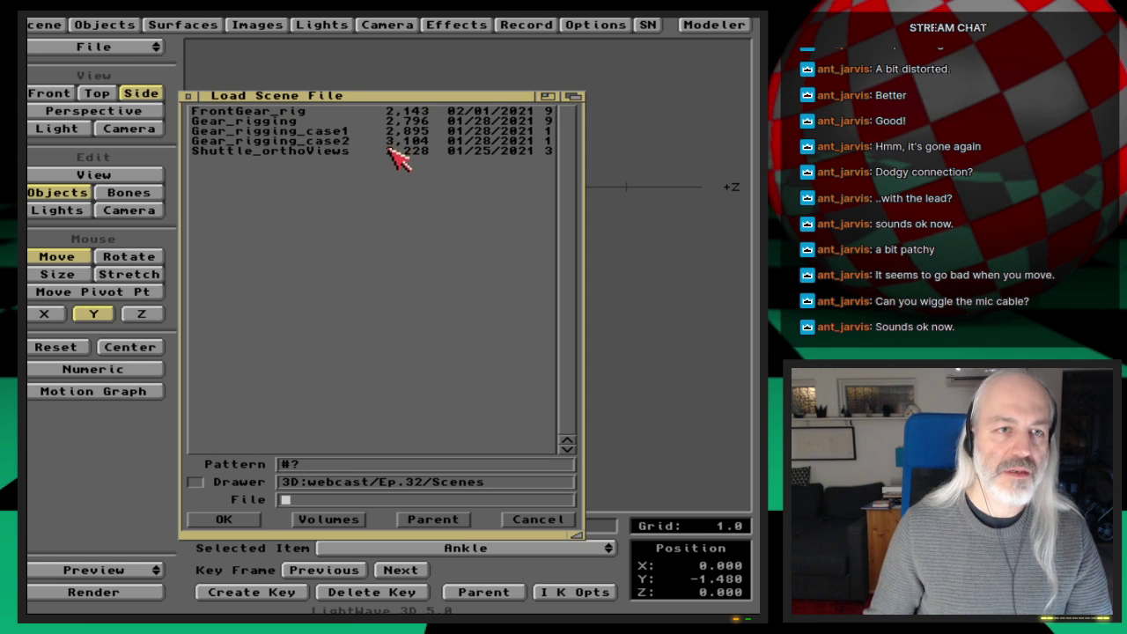
pyautogui.doubleClick(302, 122)
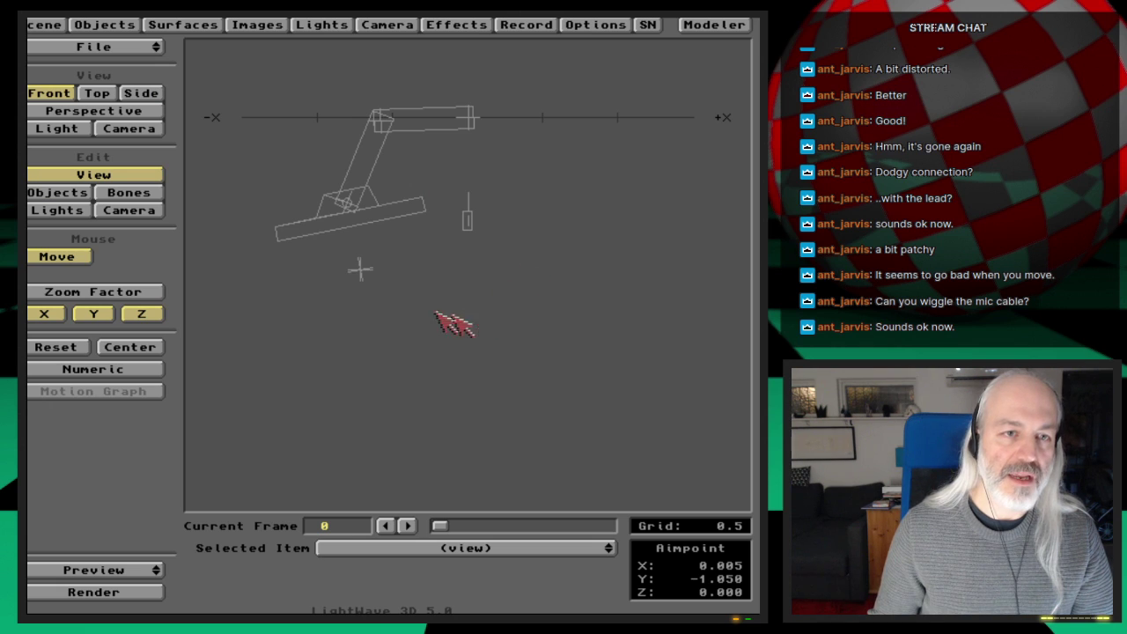
pyautogui.click(77, 129)
pyautogui.click(116, 130)
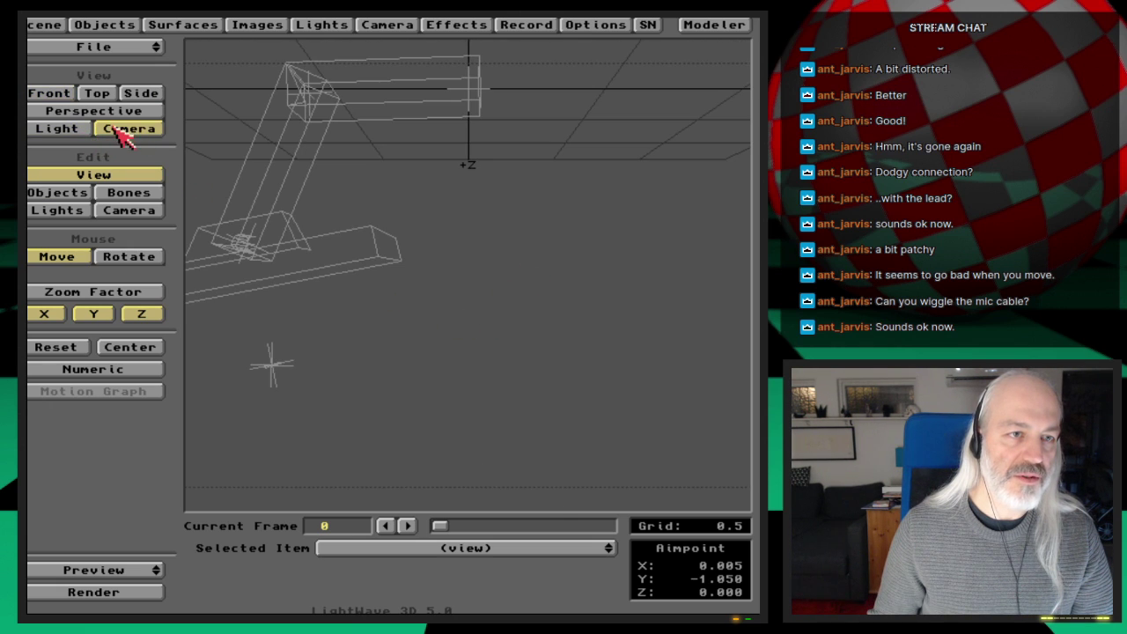
pyautogui.click(97, 94)
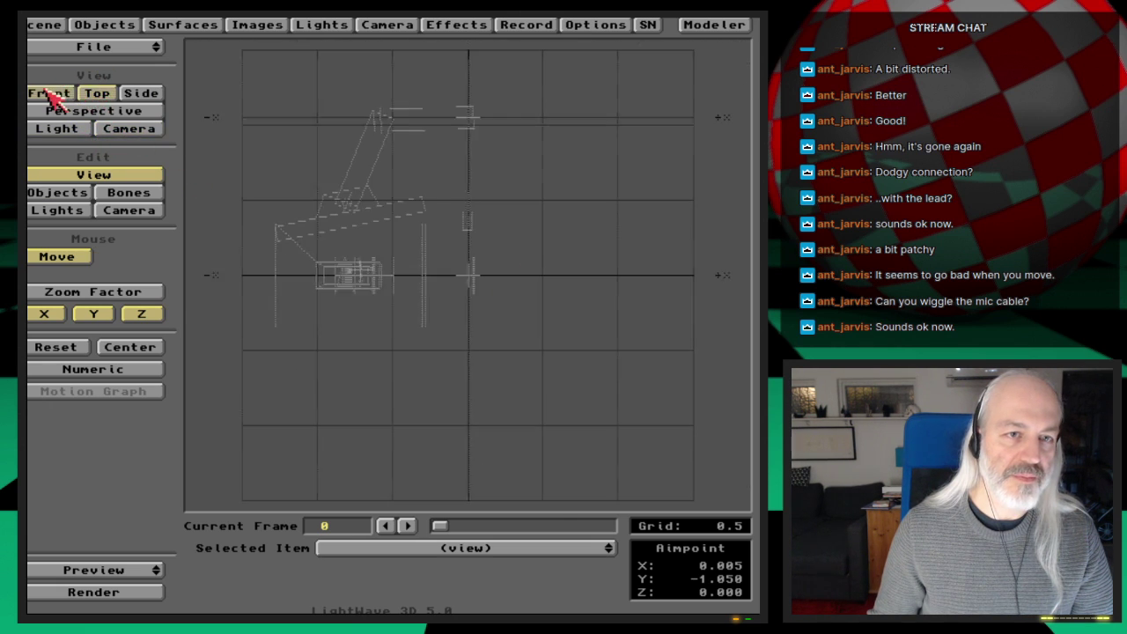
pyautogui.click(50, 95)
# Test the reference rig by moving Gear_Handle around in the front view, ending below the leg so that it straightens
pyautogui.click(55, 193)
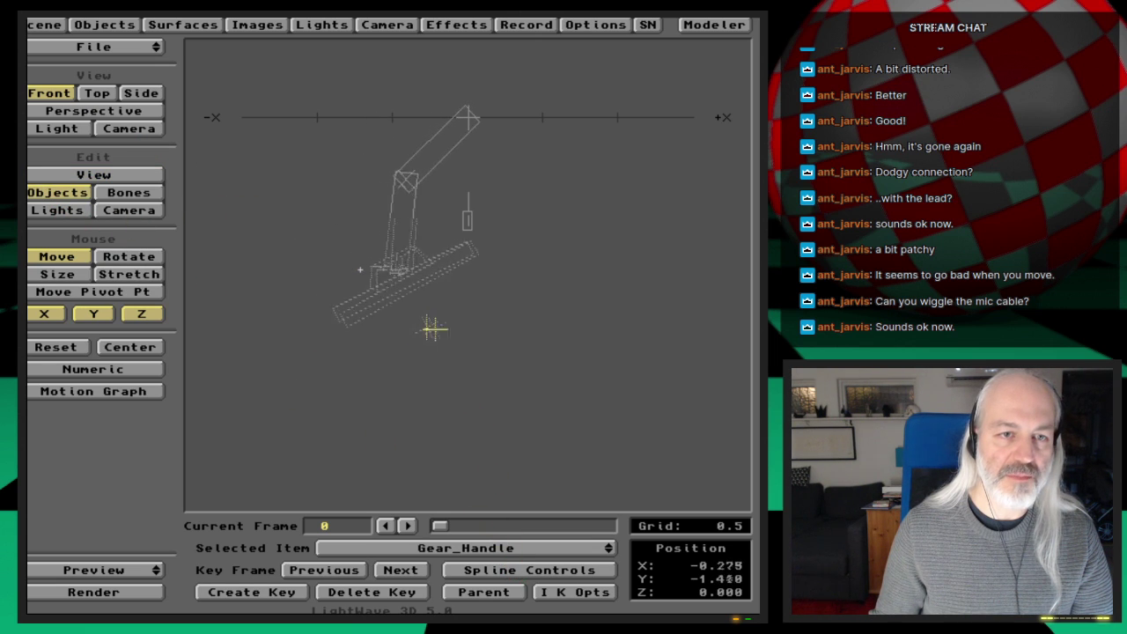
pyautogui.moveTo(433, 330)
pyautogui.mouseDown()
pyautogui.moveTo(579, 329)
pyautogui.moveTo(468, 333)
pyautogui.moveTo(414, 259)
pyautogui.moveTo(312, 243)
pyautogui.moveTo(322, 317)
pyautogui.moveTo(440, 339)
pyautogui.mouseUp()
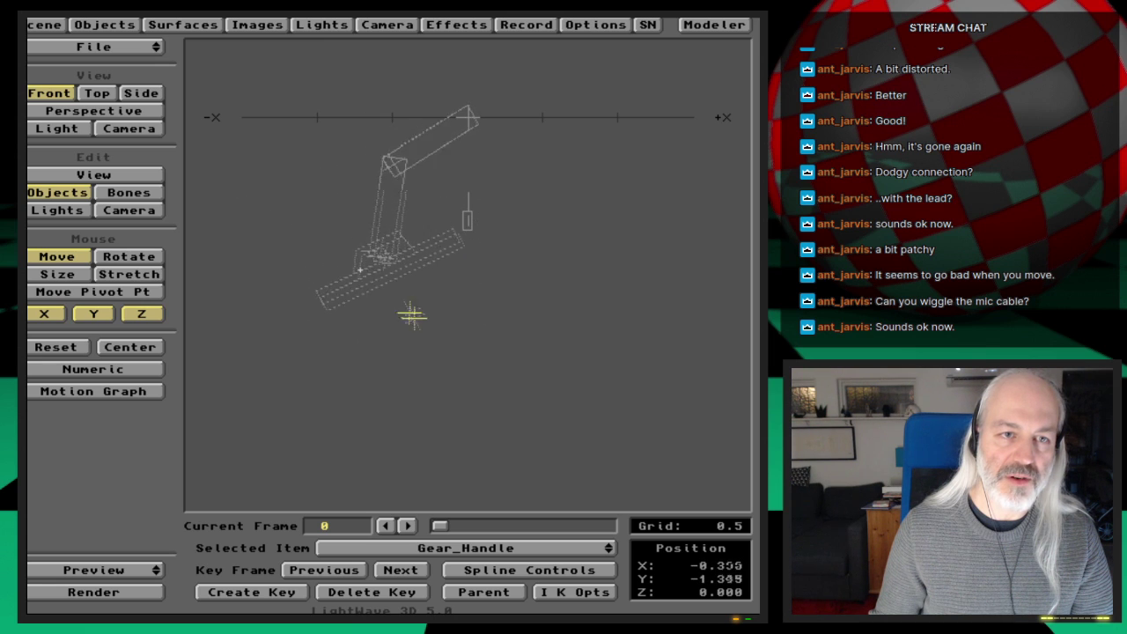
pyautogui.moveTo(464, 234); pyautogui.dragTo(445, 310)
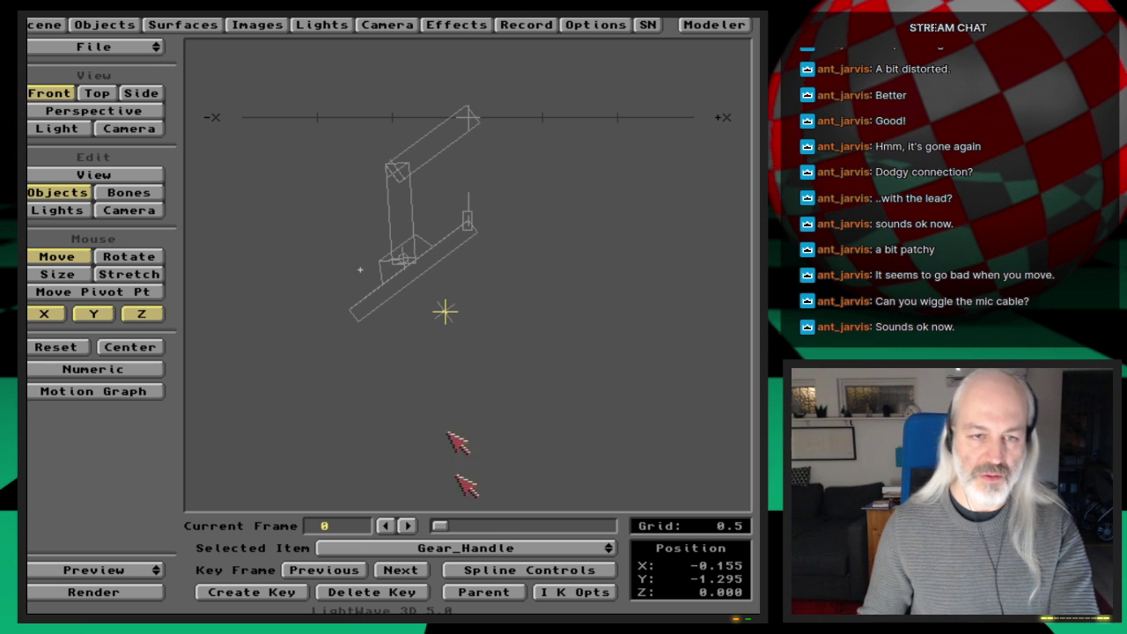
pyautogui.click(526, 549)
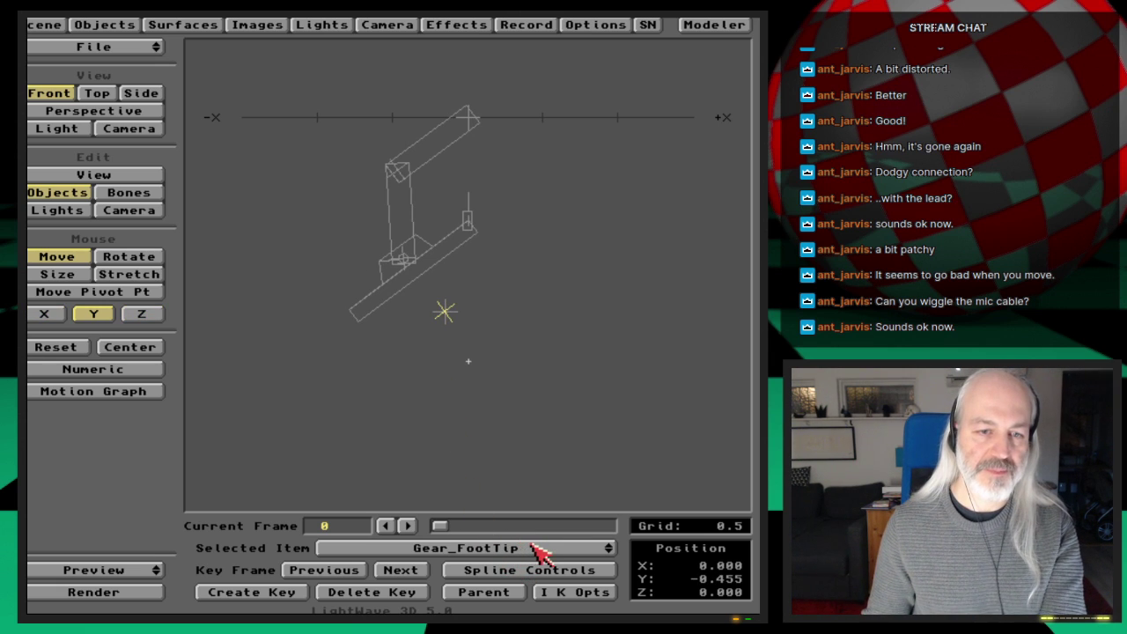
pyautogui.click(539, 549)
pyautogui.moveTo(523, 382); pyautogui.dragTo(536, 472)
# Inspect the goal objects, full-time IK settings and rotation limits of Gear_FootTip and Gear_LowerLegTip
pyautogui.press('Down')
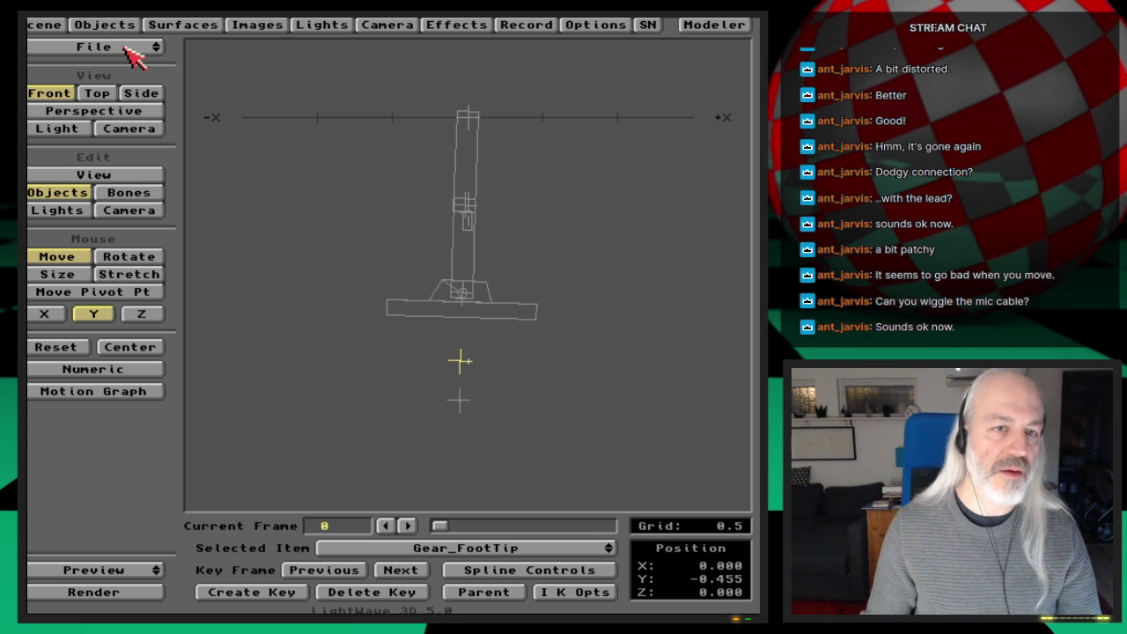
pyautogui.click(556, 590)
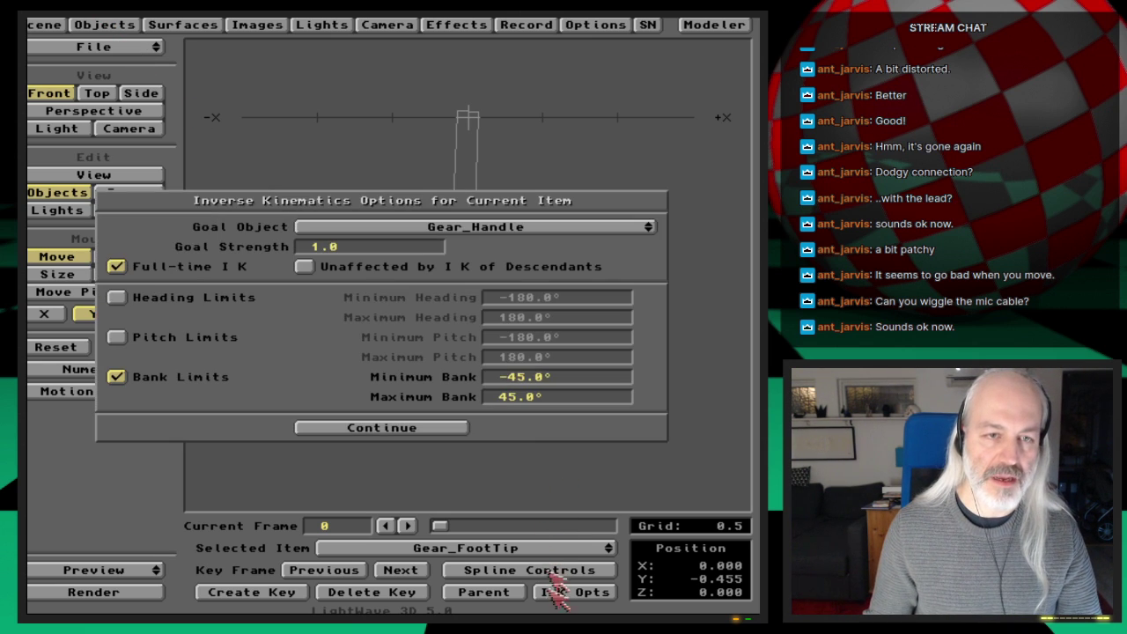
pyautogui.click(414, 429)
pyautogui.press('Up')
pyautogui.press('Up')
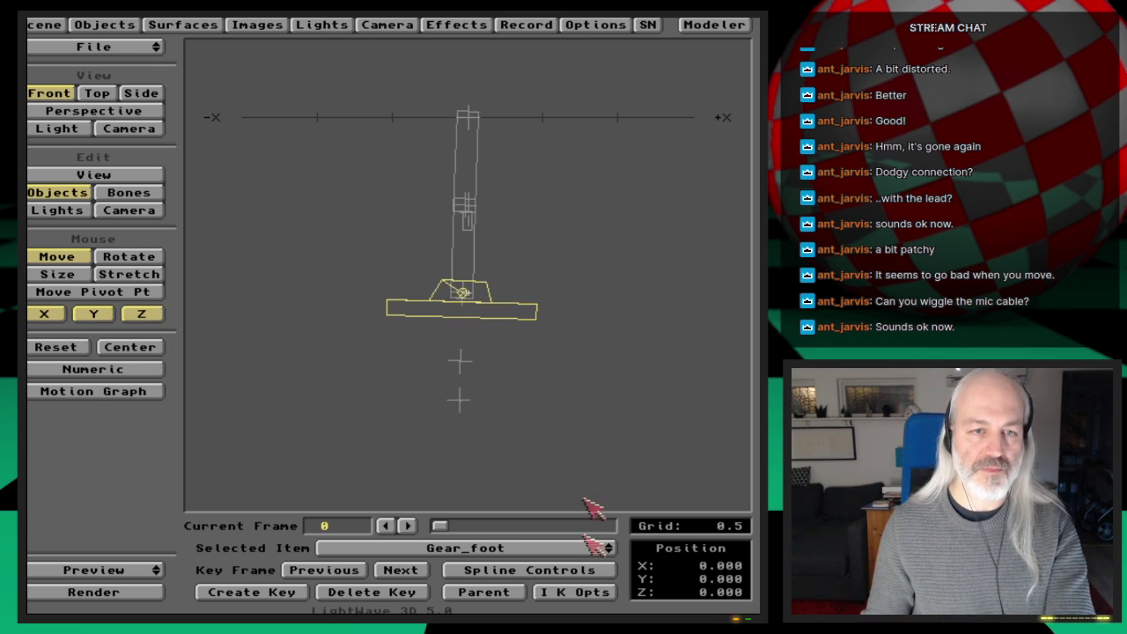
pyautogui.click(592, 591)
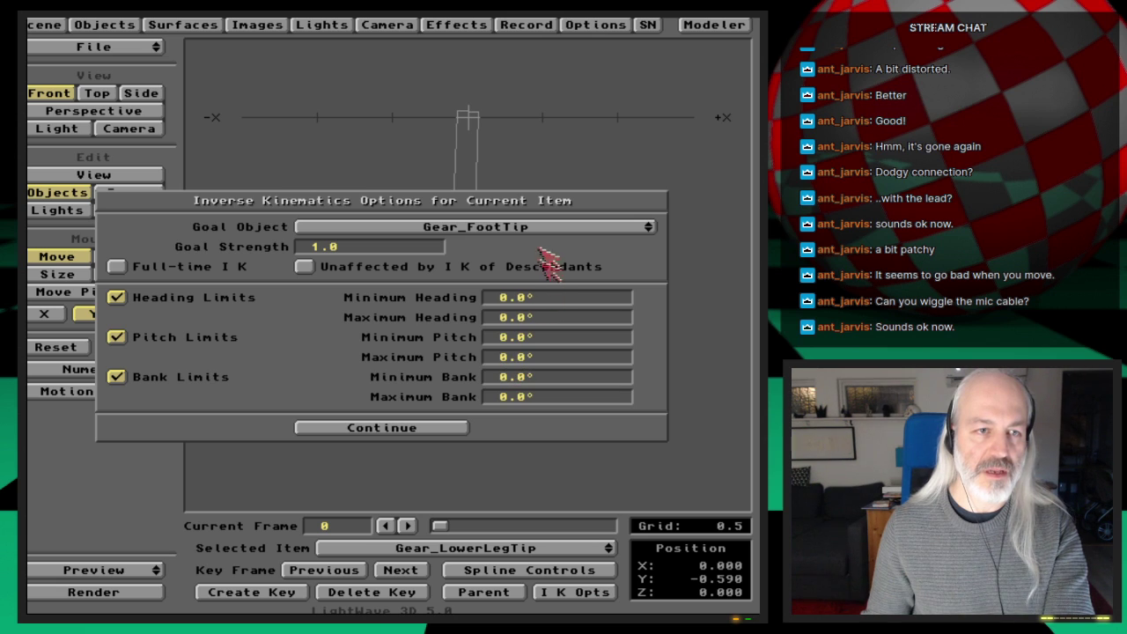
pyautogui.click(445, 428)
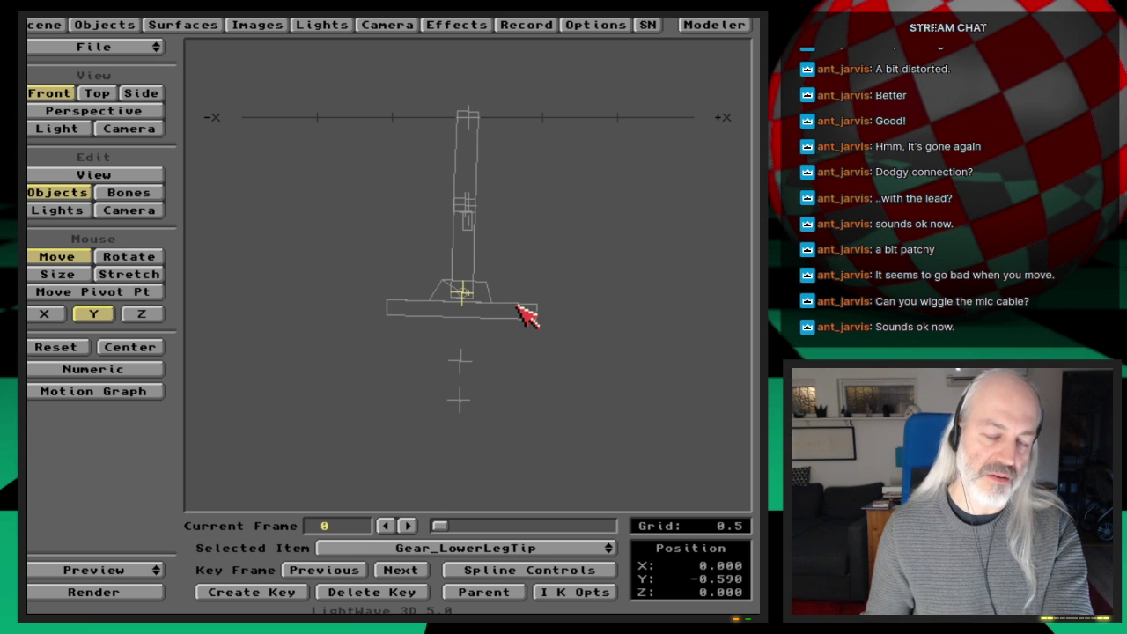
# Inspect the goal objects, full-time IK settings and rotation limits of GearNull and Gear_UpperLegTip in the reference rig
pyautogui.press('Up')
pyautogui.press('Up')
pyautogui.press('Up')
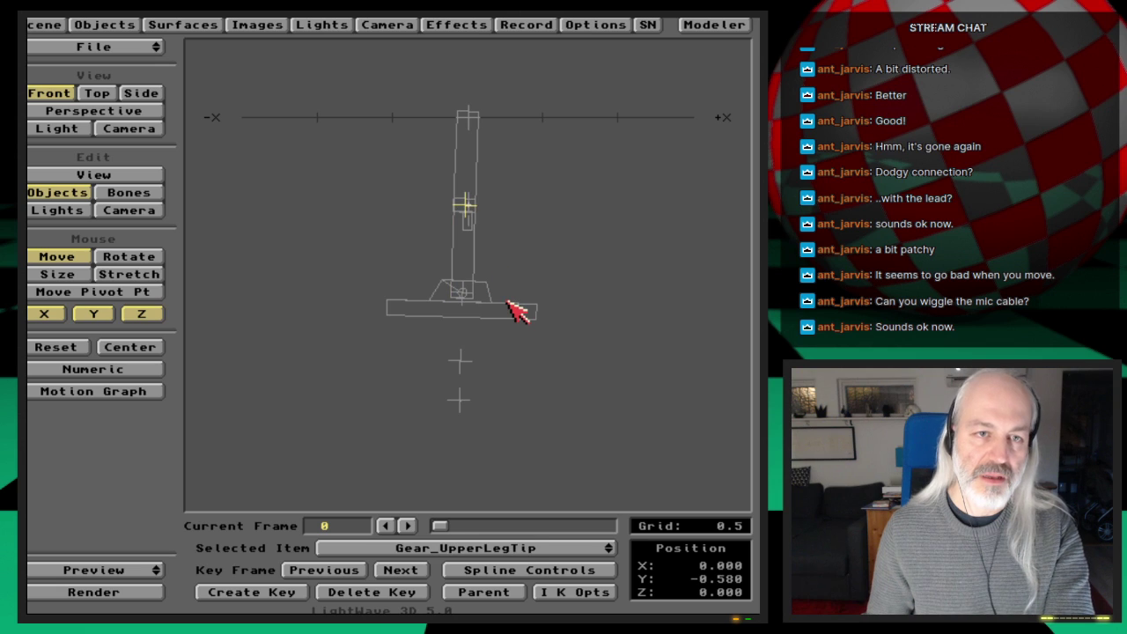
pyautogui.press('Up')
pyautogui.press('Down')
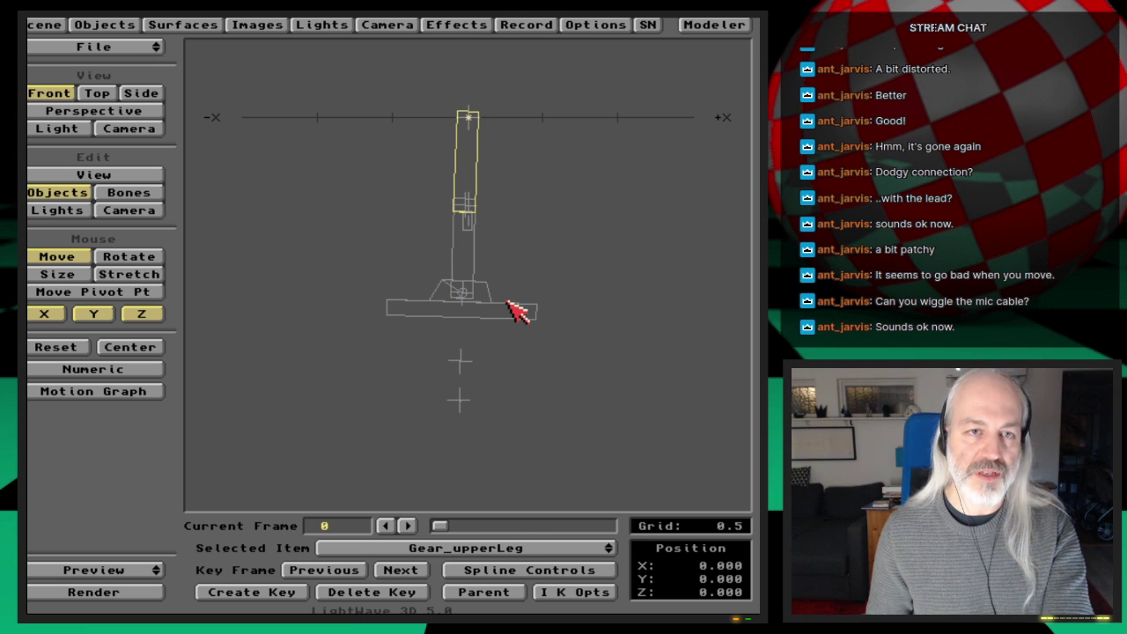
pyautogui.press('Up')
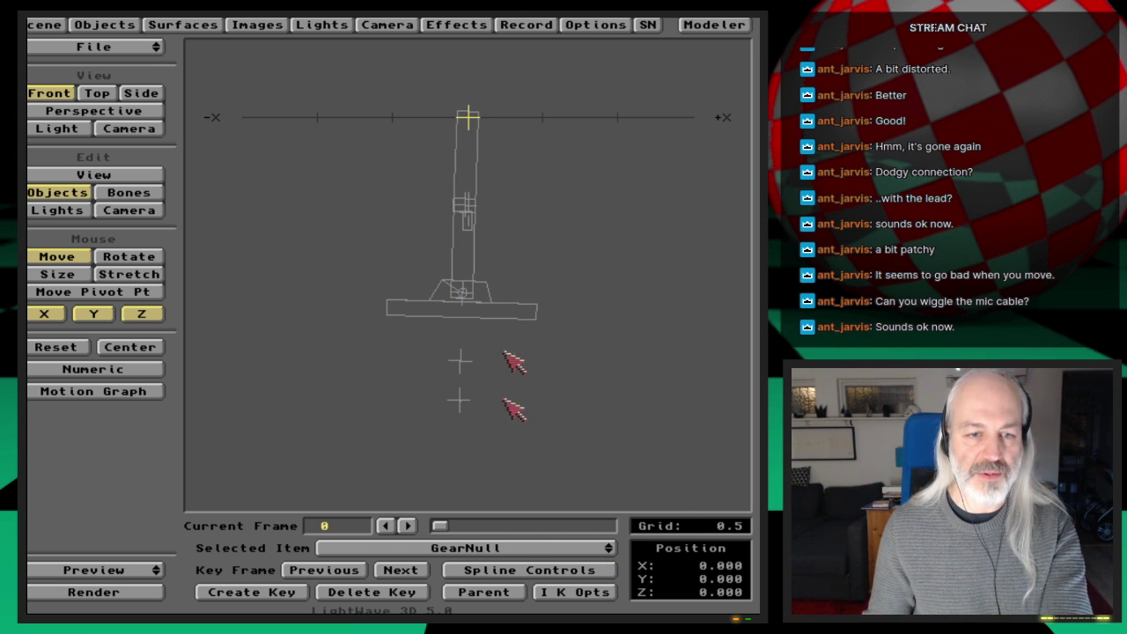
pyautogui.click(588, 593)
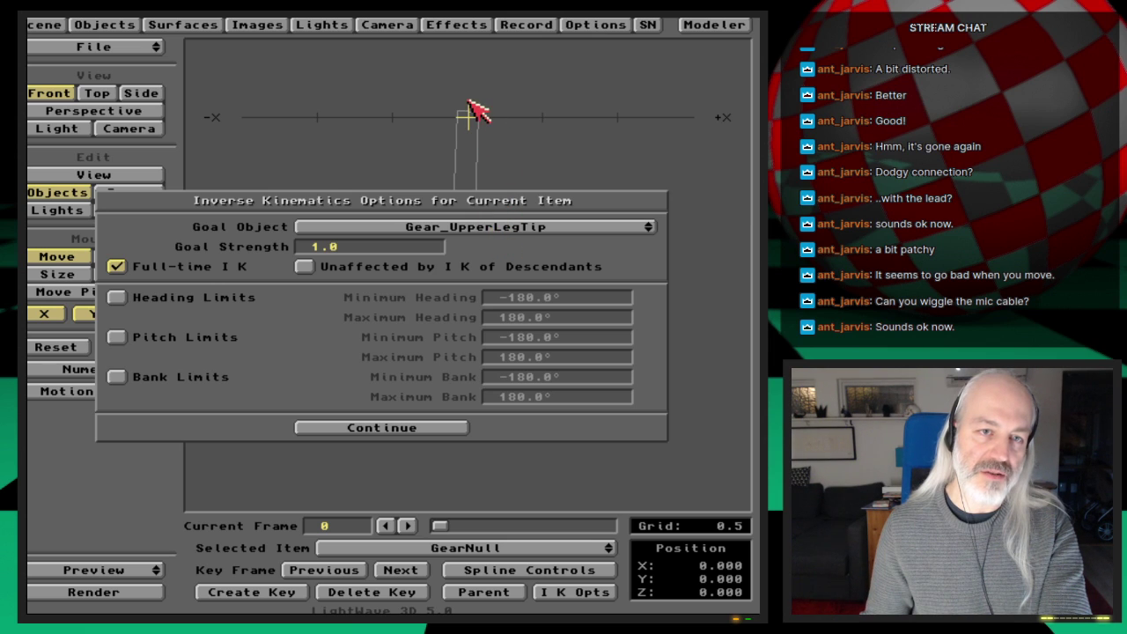
pyautogui.click(435, 429)
pyautogui.press('Down')
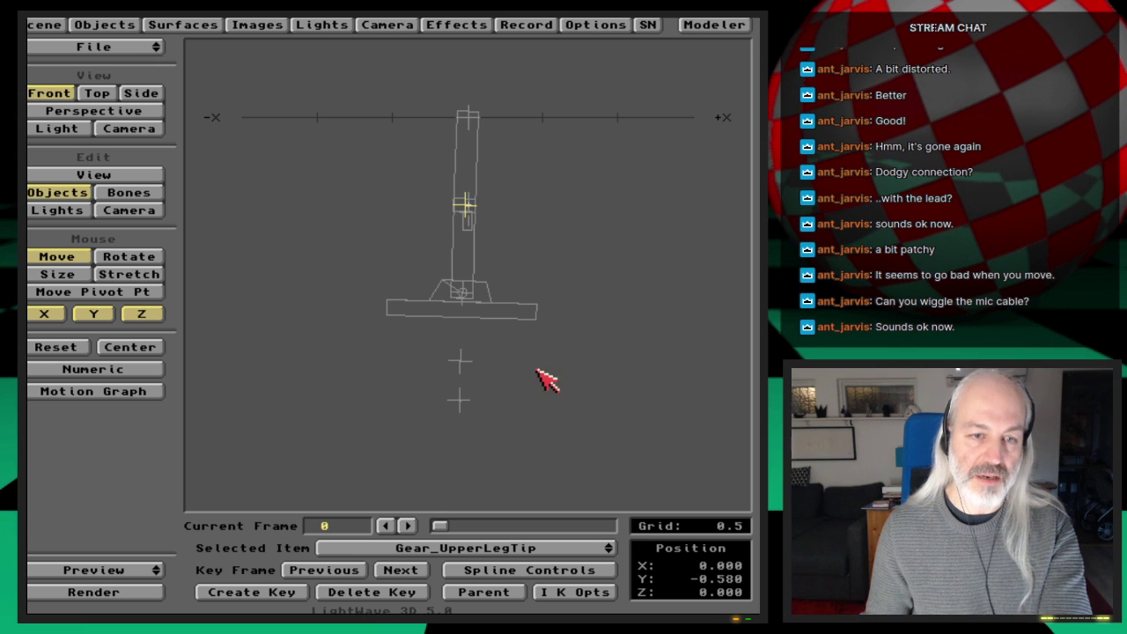
pyautogui.click(570, 594)
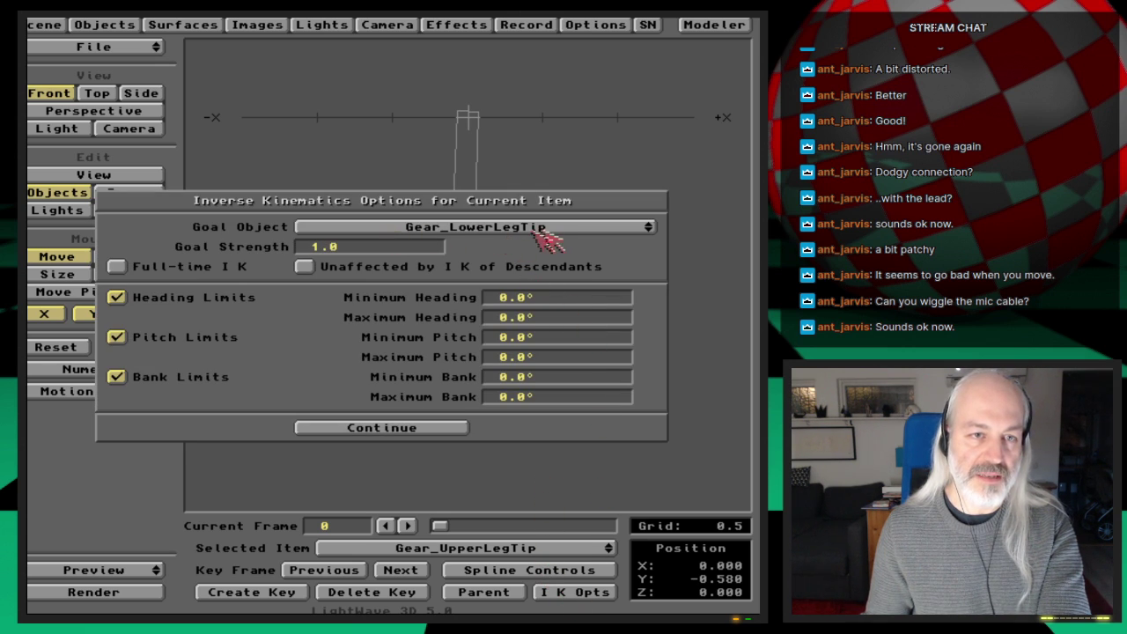
pyautogui.click(421, 429)
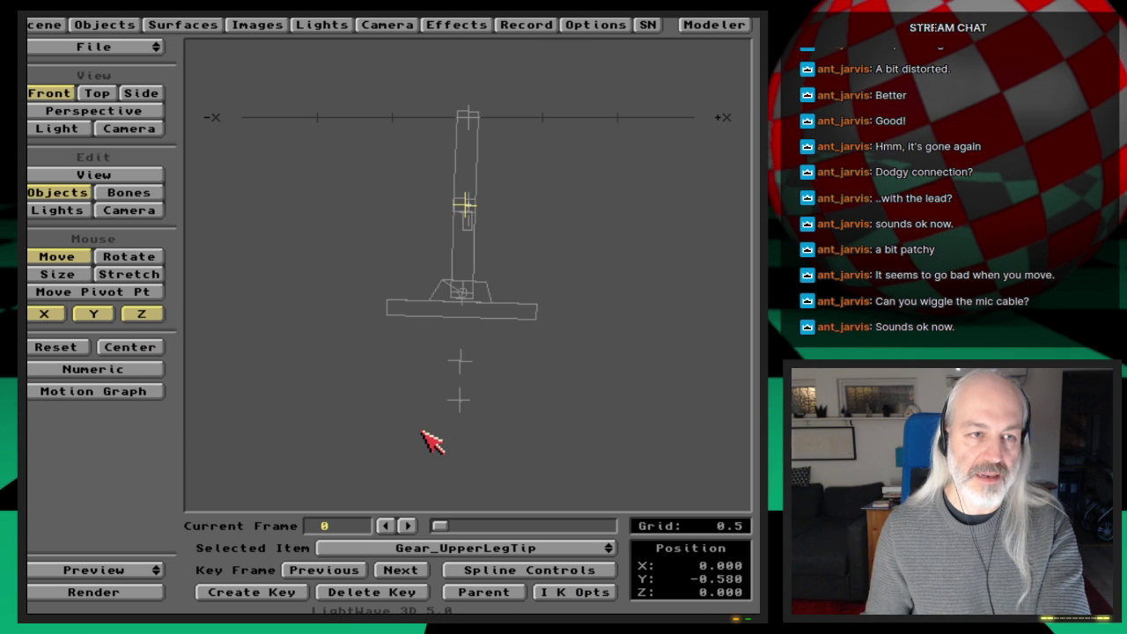
# Compare the IK goal objects, full-time settings and rotation limits of Gear_LowerLegTip, Gear_FootTip and Gear_Handle
pyautogui.press('Down')
pyautogui.press('Down')
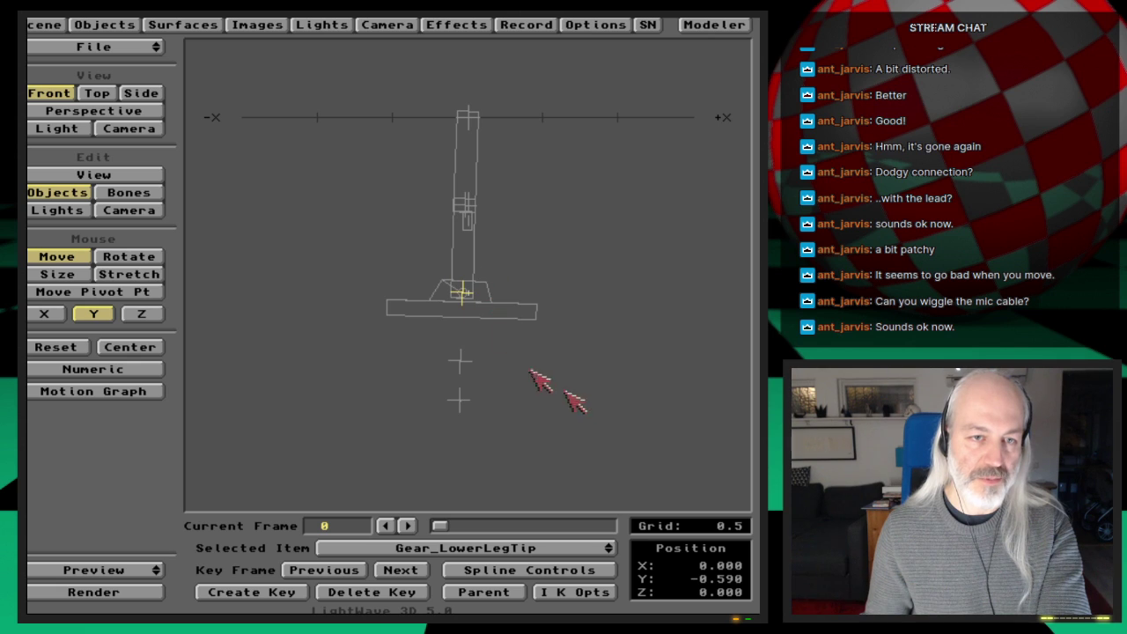
pyautogui.press('Down')
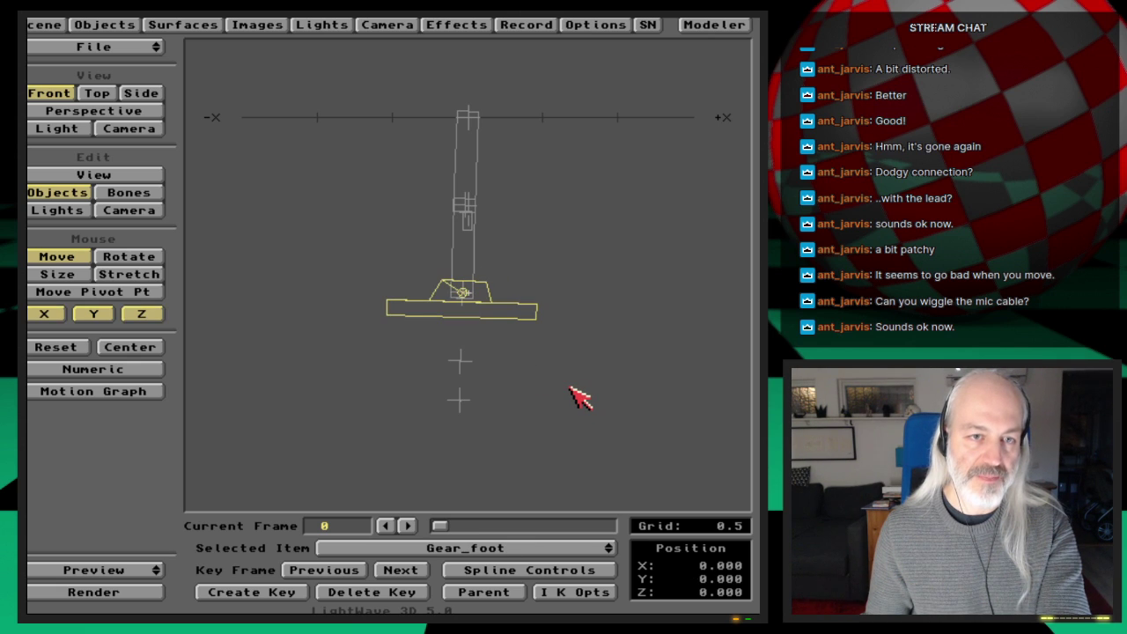
pyautogui.press('Up')
pyautogui.click(581, 593)
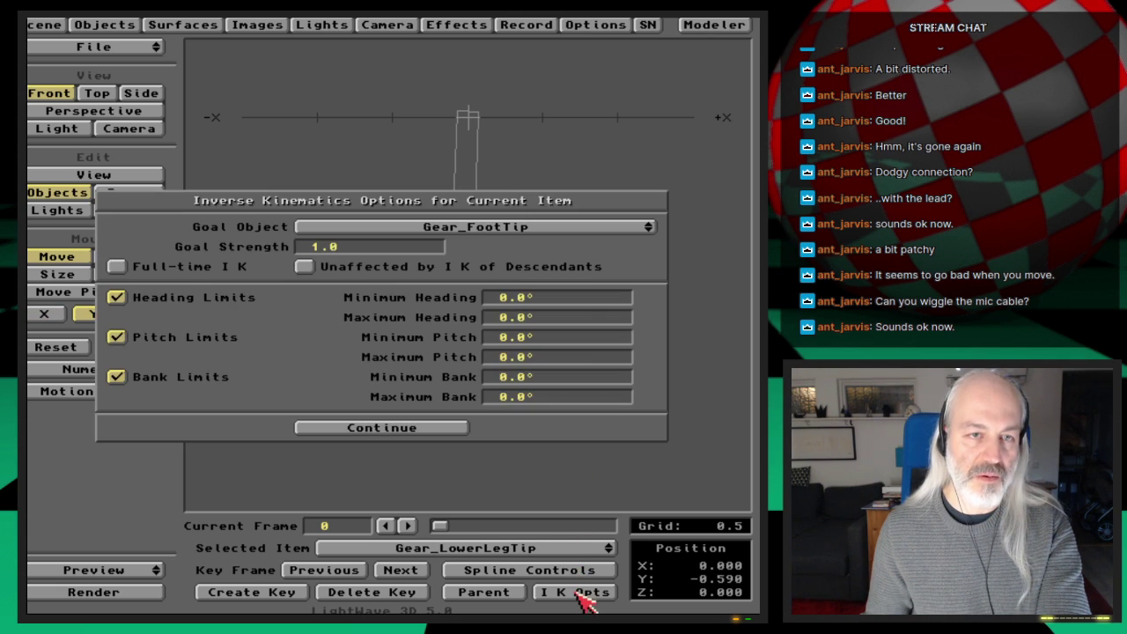
pyautogui.click(448, 429)
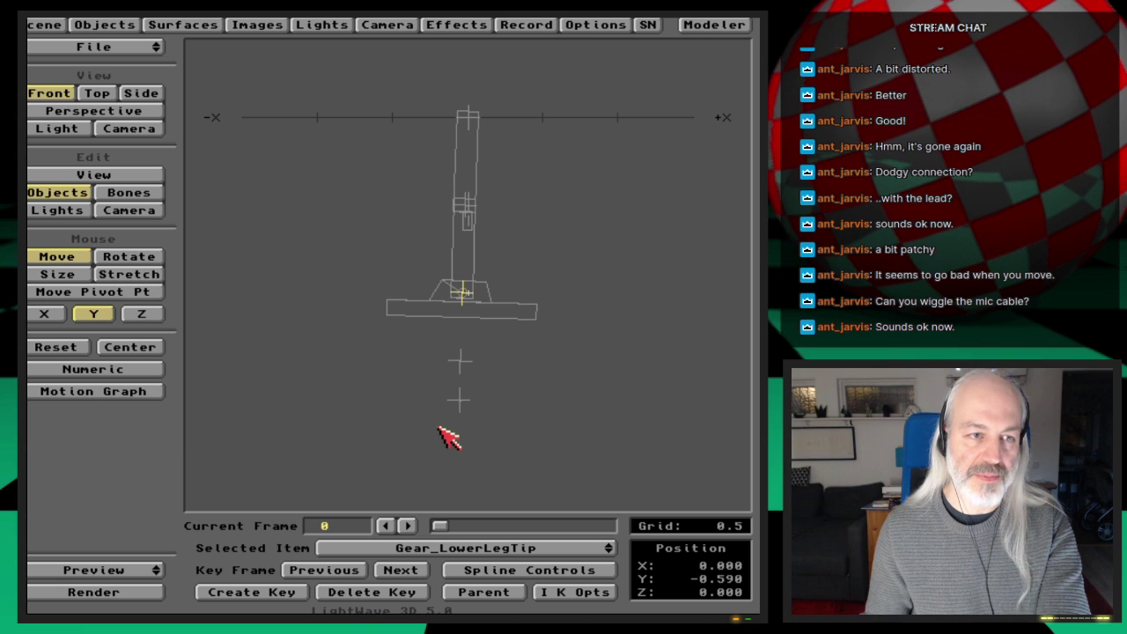
pyautogui.press('Down')
pyautogui.press('Down')
pyautogui.click(581, 594)
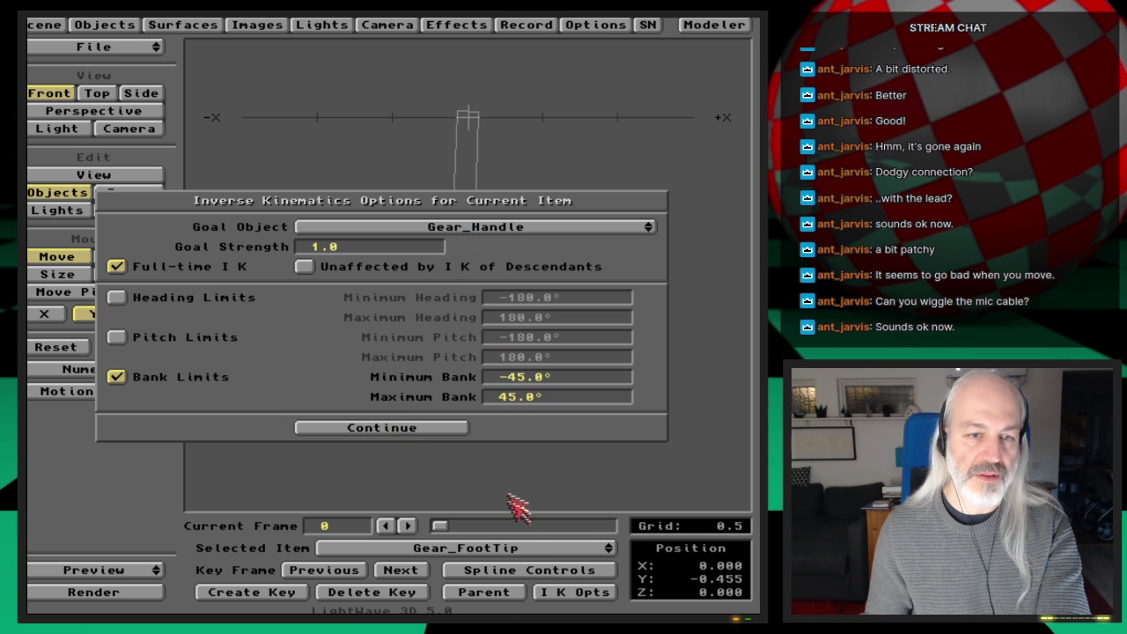
pyautogui.click(457, 428)
pyautogui.press('Down')
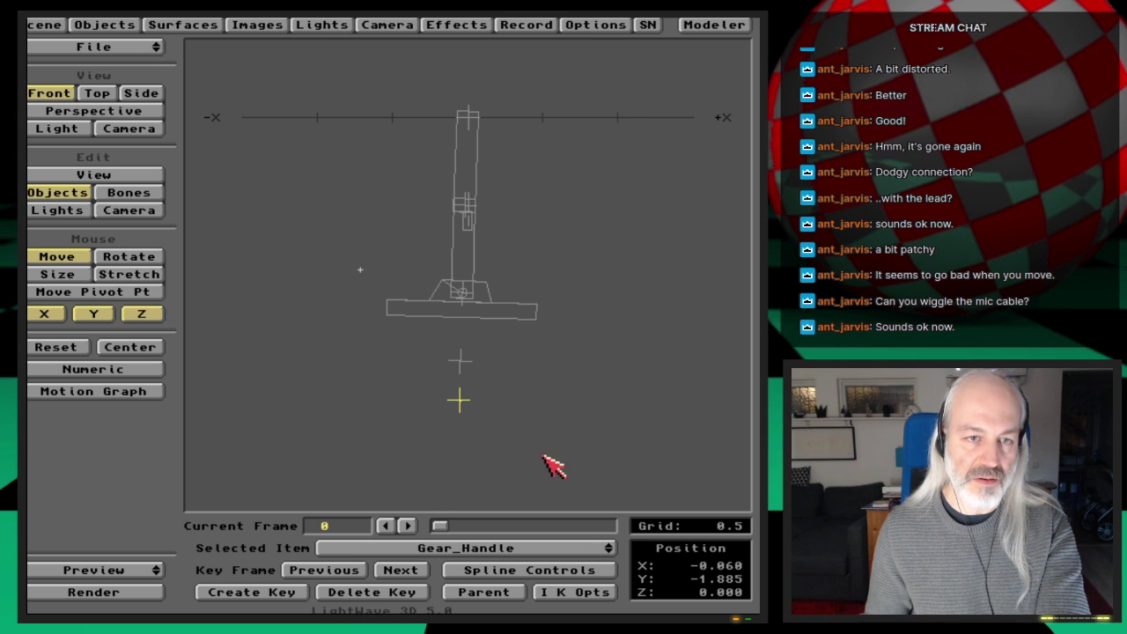
pyautogui.click(564, 595)
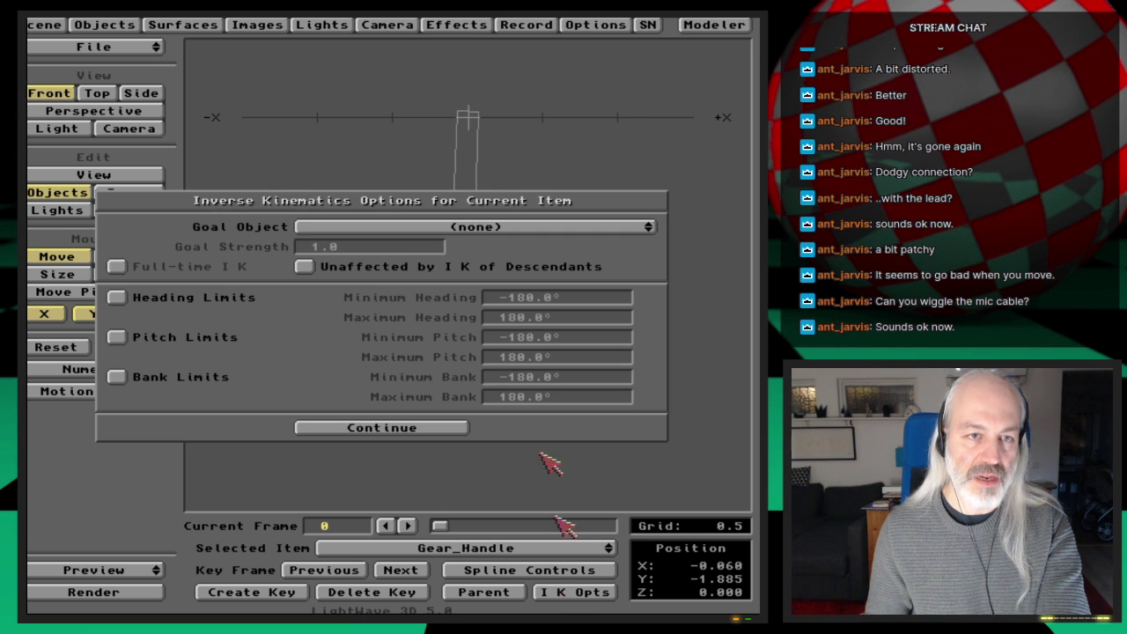
pyautogui.click(457, 428)
pyautogui.press('Up')
pyautogui.click(586, 592)
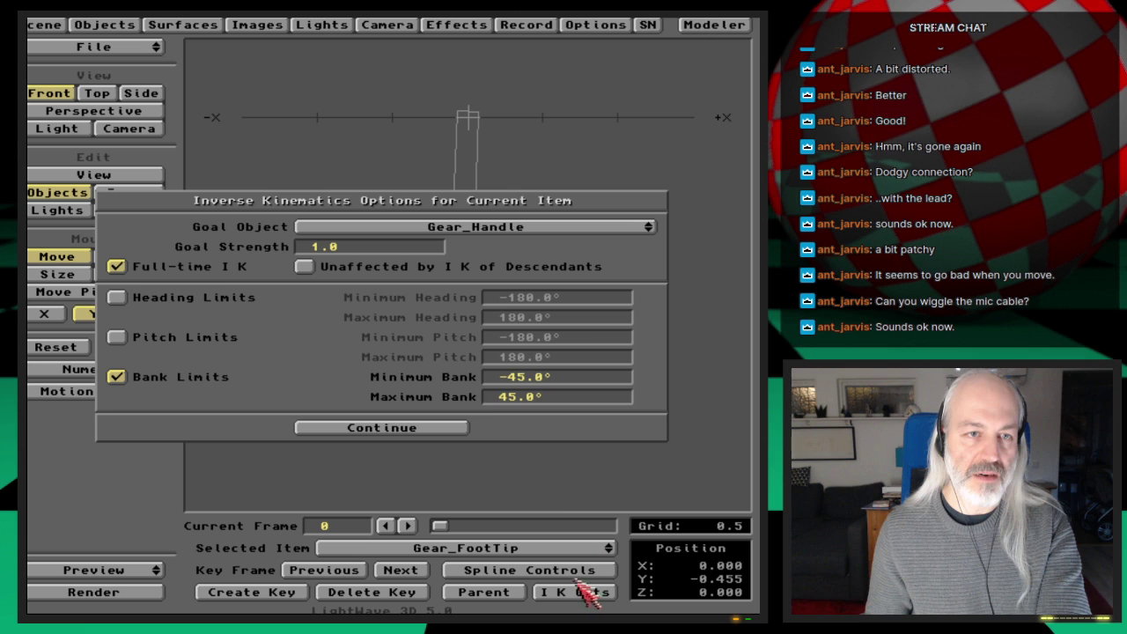
pyautogui.click(375, 428)
pyautogui.press('Up')
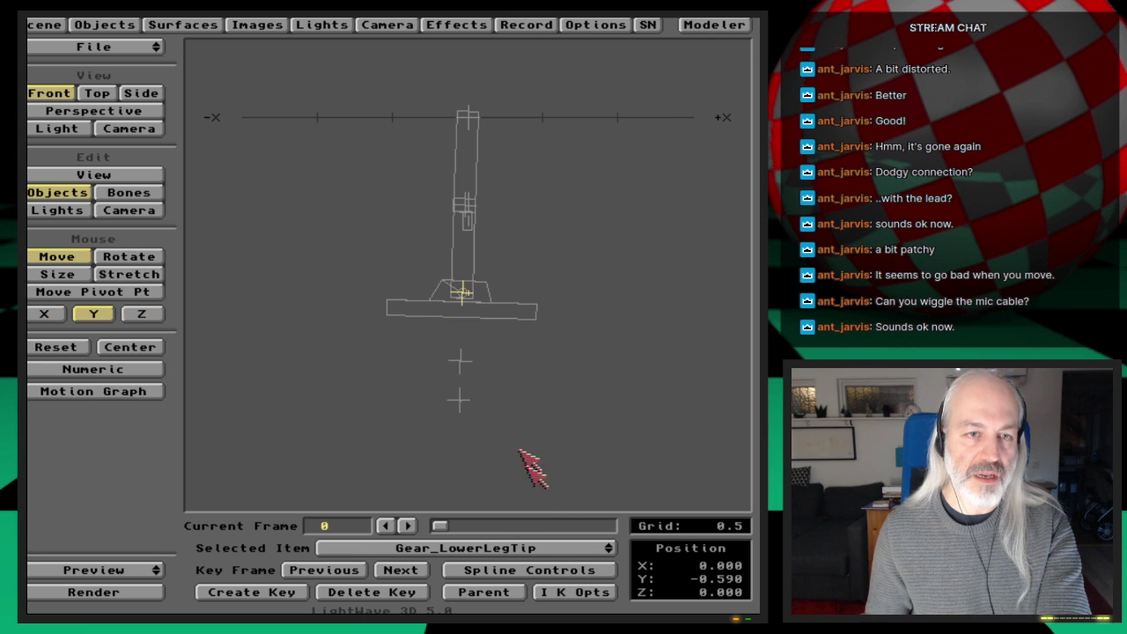
pyautogui.click(544, 596)
pyautogui.click(457, 428)
# Test the reference rig again by moving Gear_Handle to about X -0.560, Y -1.295 in the front view and keying it
pyautogui.press('Down')
pyautogui.press('Down')
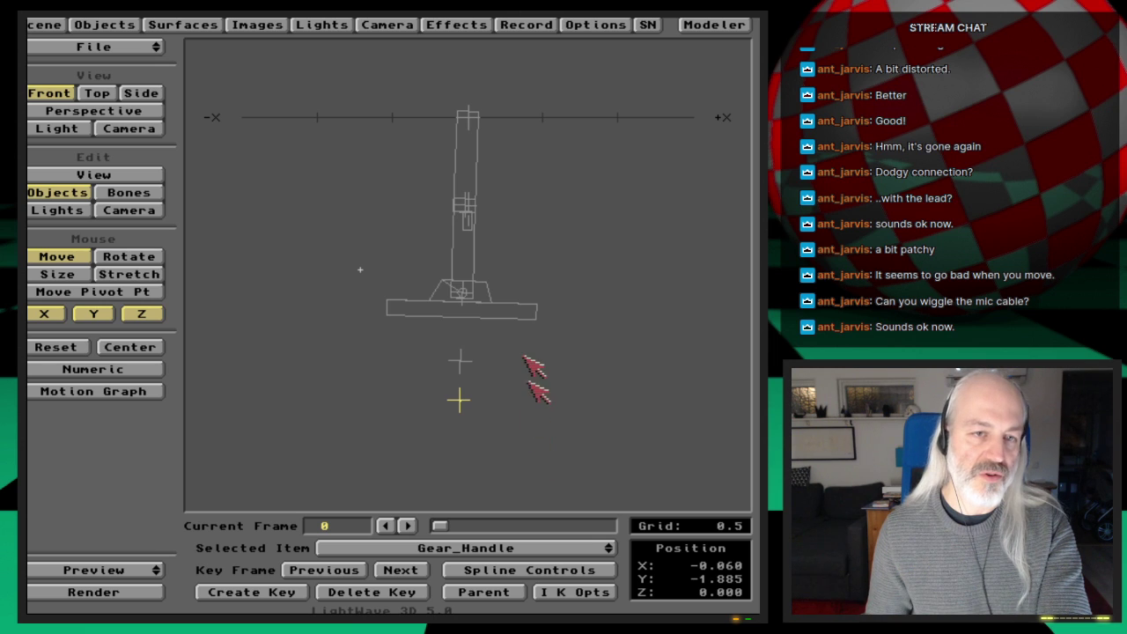
pyautogui.press('Up')
pyautogui.press('Down')
pyautogui.moveTo(526, 444); pyautogui.dragTo(522, 442)
pyautogui.moveTo(455, 370); pyautogui.dragTo(383, 310)
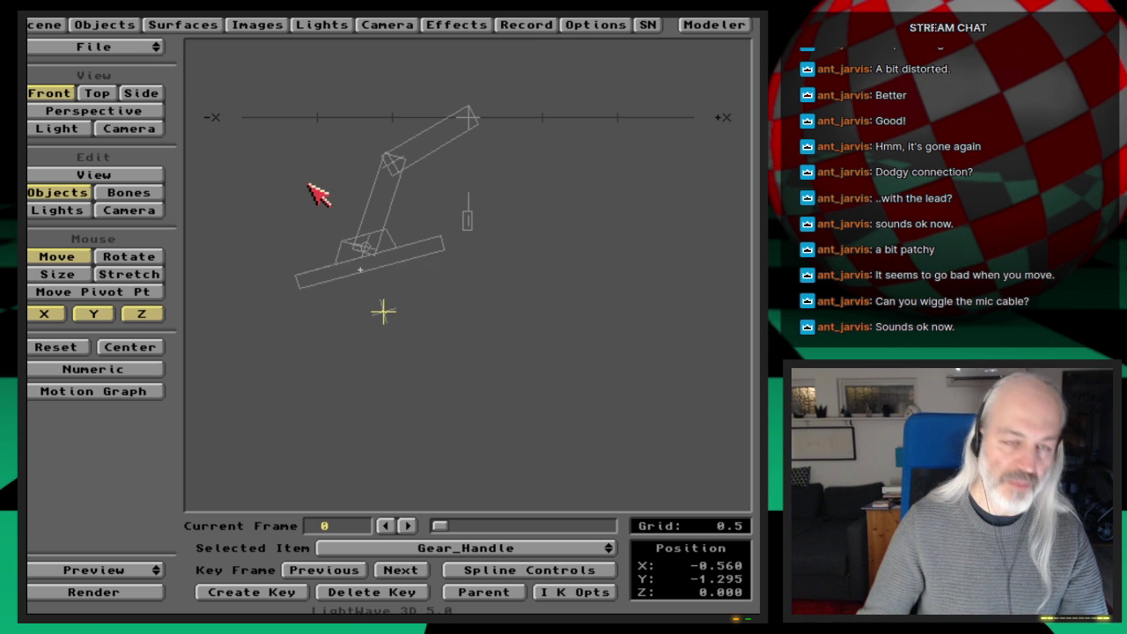
pyautogui.press('s')
pyautogui.press('Return')
pyautogui.press('Return')
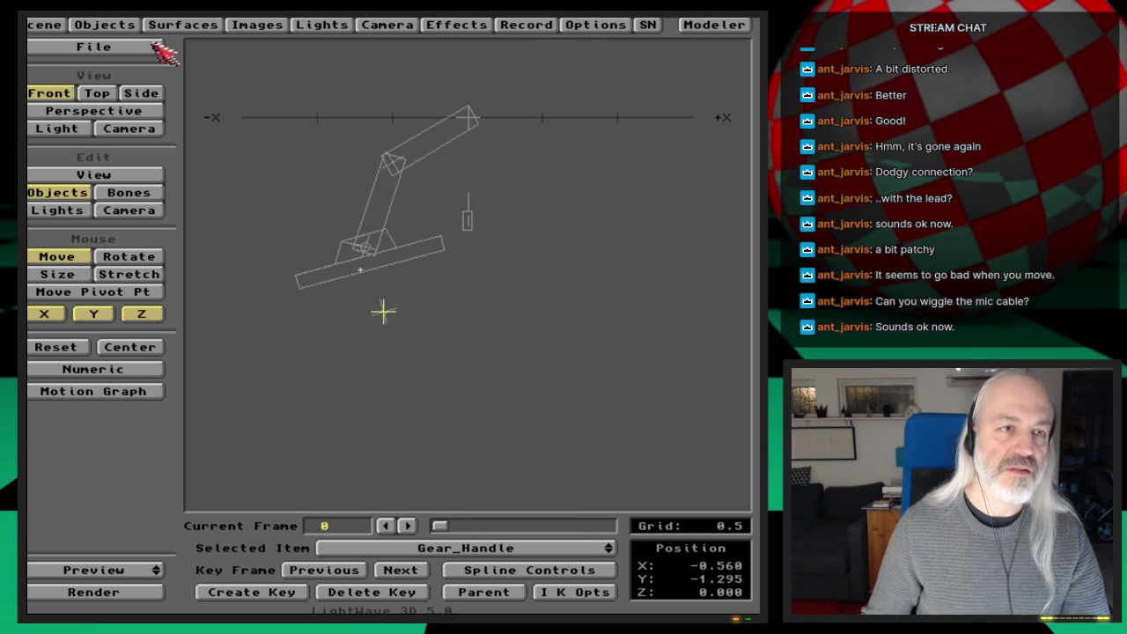
# Load the FrontGear_rig scene again and switch to editing its objects
pyautogui.moveTo(163, 47); pyautogui.dragTo(160, 62)
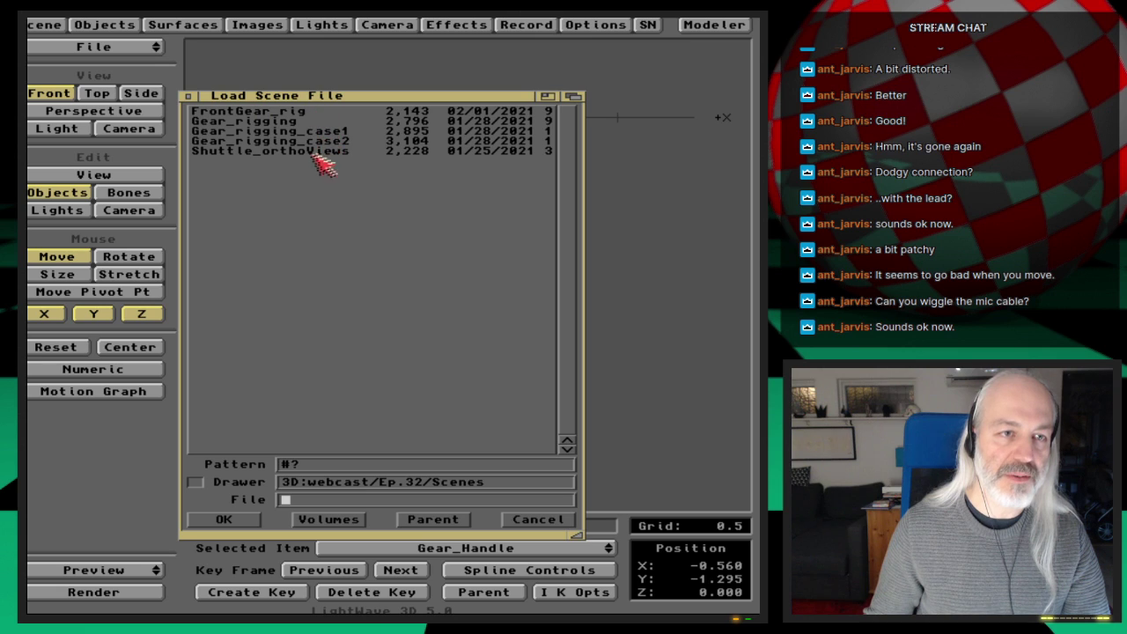
pyautogui.doubleClick(292, 111)
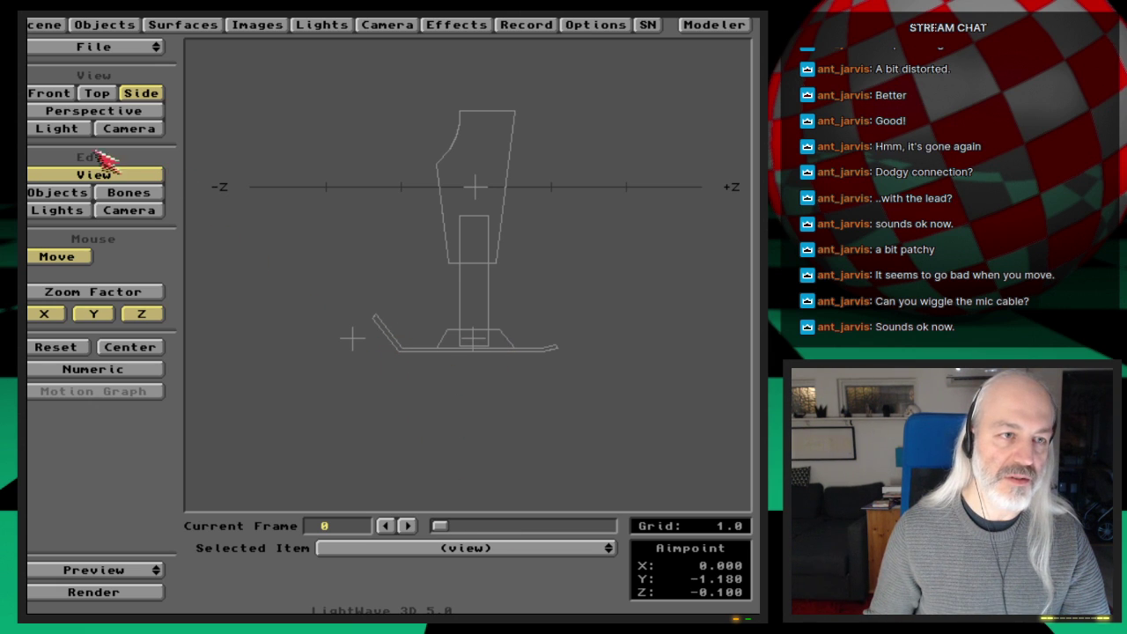
pyautogui.click(80, 193)
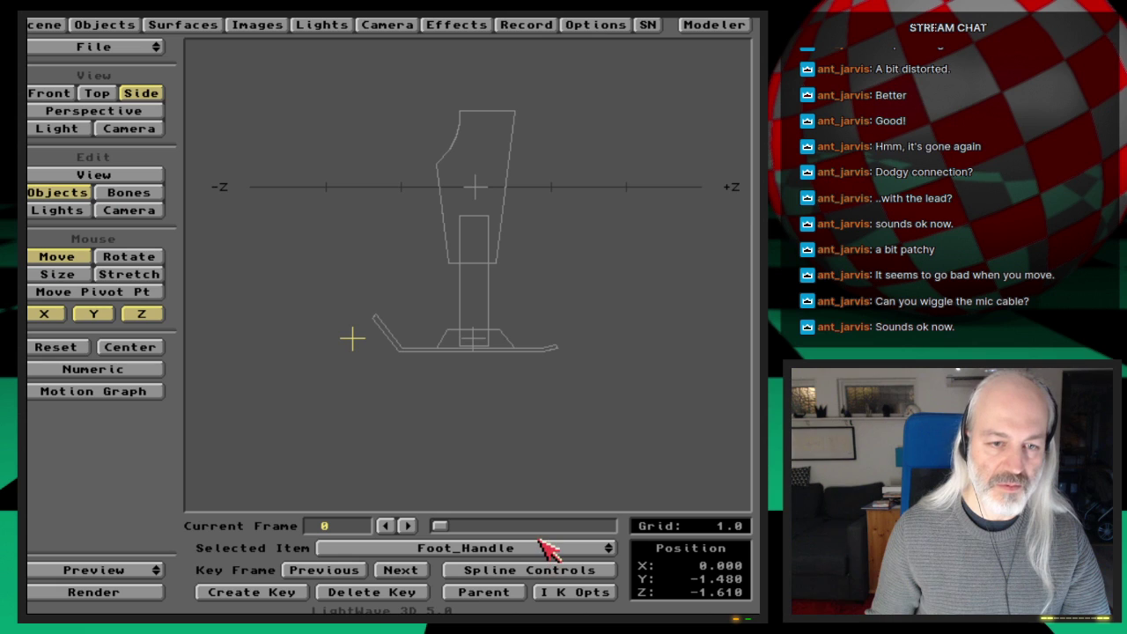
# Change the parent of Foot_Handle to Gear_foot1
pyautogui.click(526, 591)
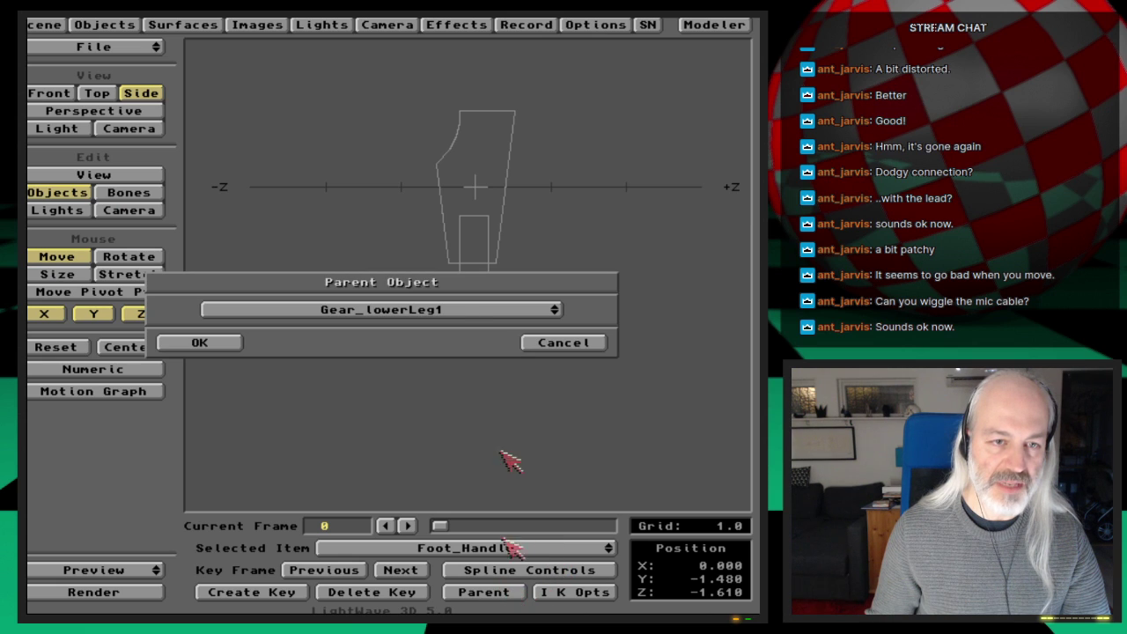
pyautogui.click(461, 307)
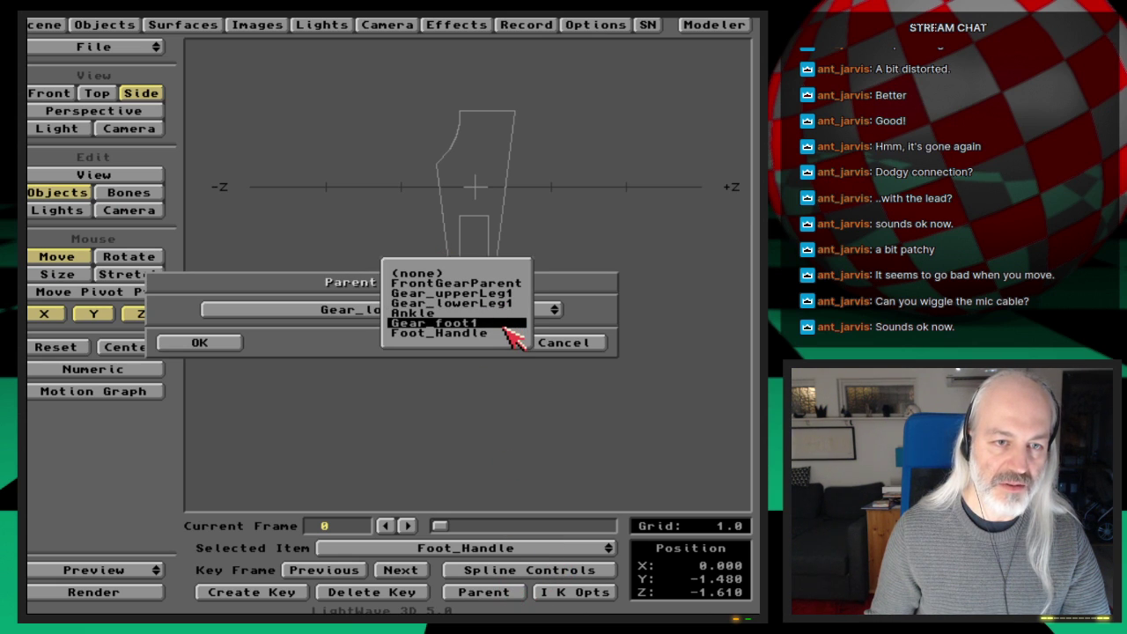
pyautogui.click(505, 324)
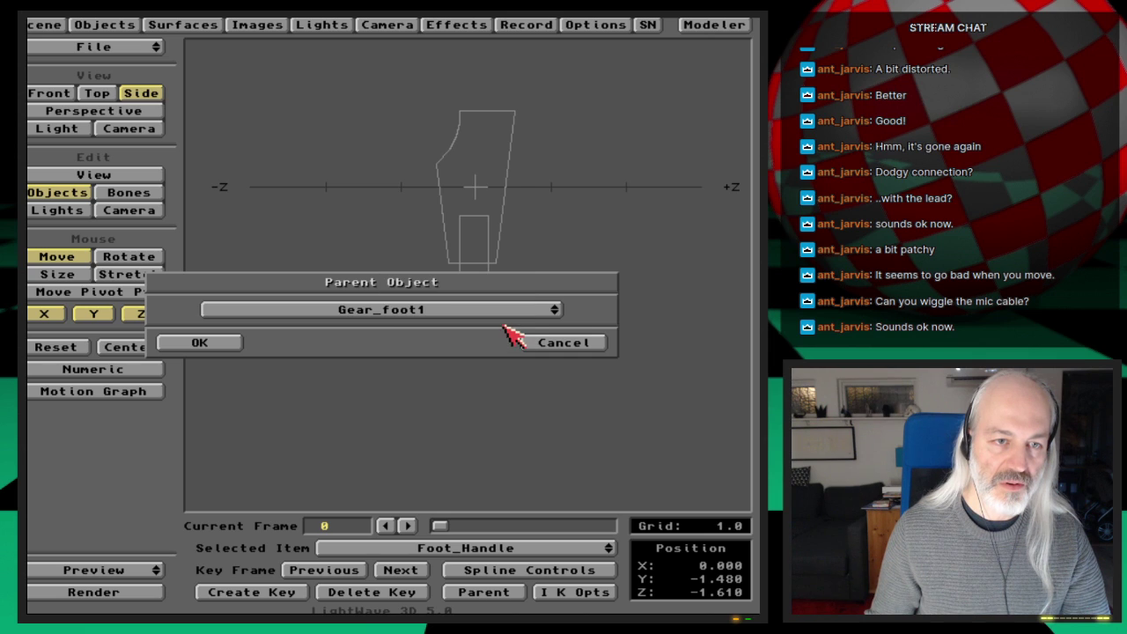
pyautogui.click(240, 341)
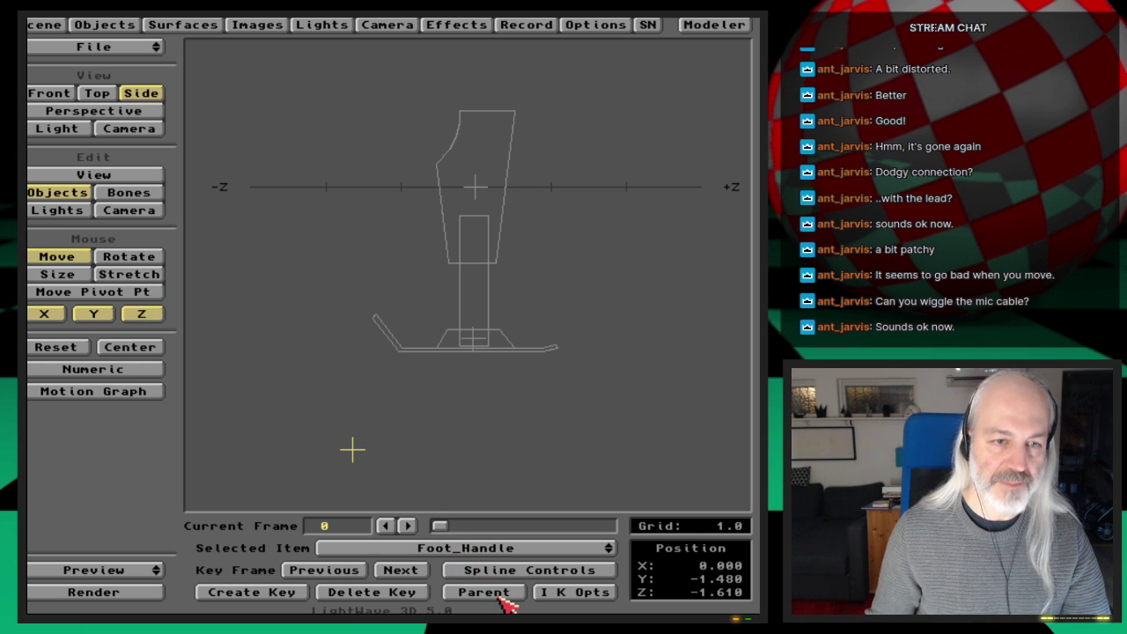
# Move Foot_Handle up to the raised end of the foot, about Y -0.030, Z -1.330, and create a key at frame 0
pyautogui.moveTo(385, 467); pyautogui.dragTo(401, 357)
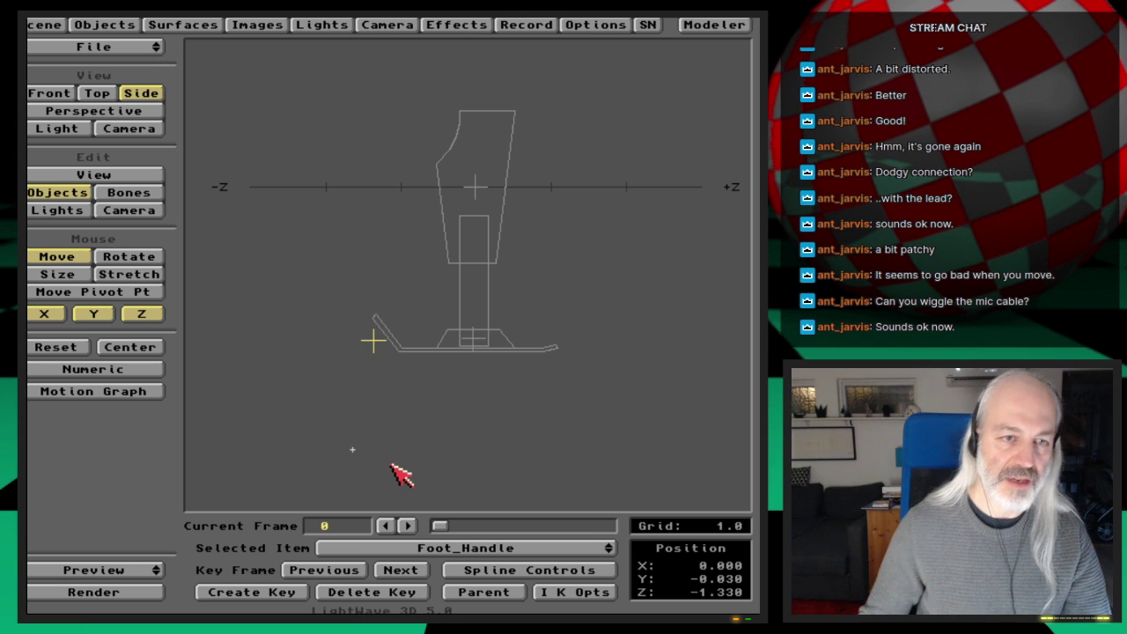
pyautogui.press('Return')
pyautogui.press('Return')
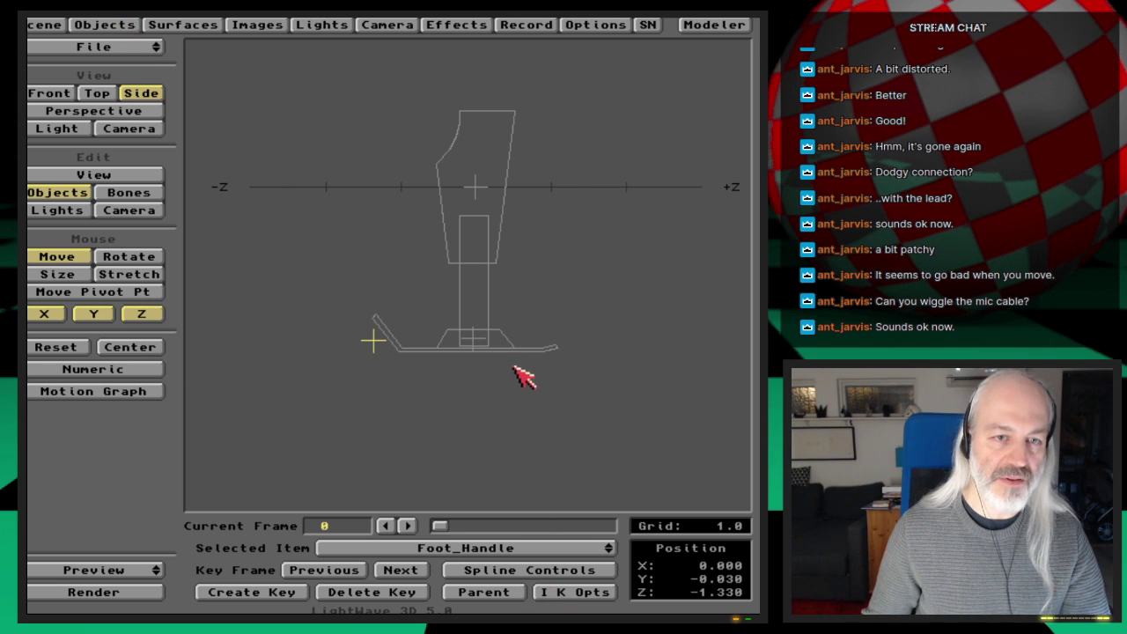
# Check the parent of Foot_Handle and the Ankle's goal object, full-time IK and rotation limits
pyautogui.click(483, 592)
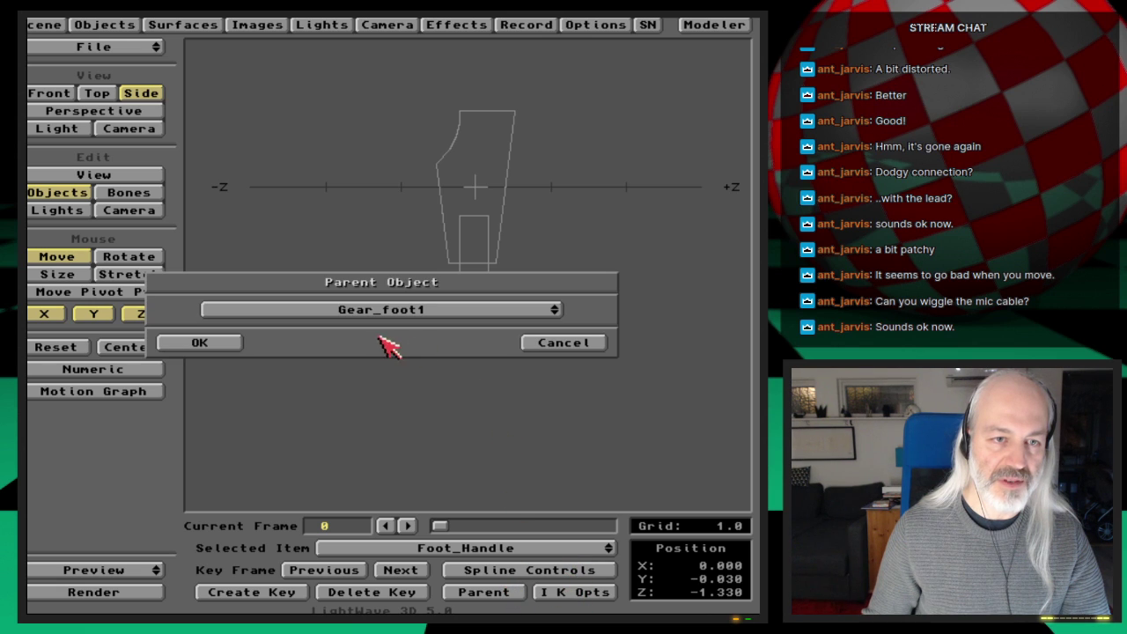
pyautogui.click(233, 342)
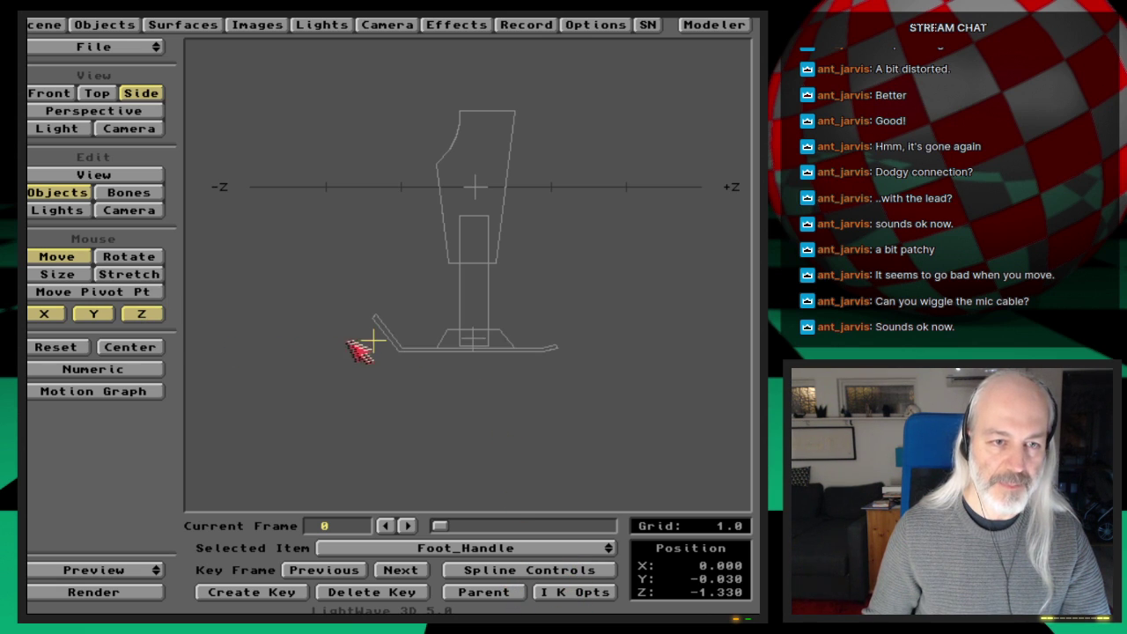
pyautogui.click(474, 340)
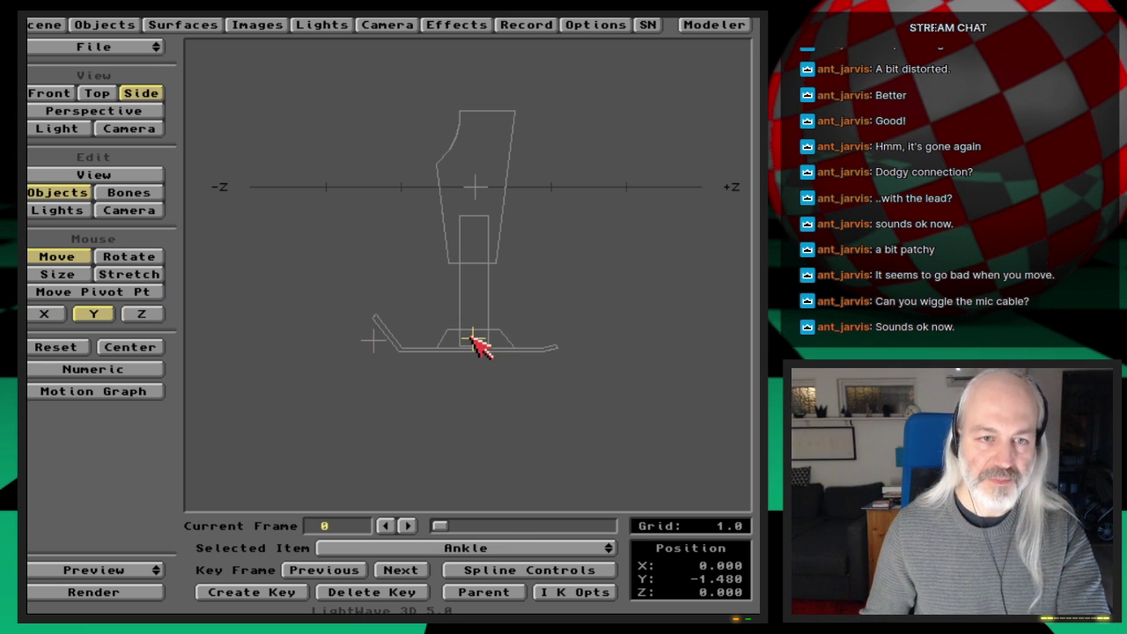
pyautogui.click(570, 593)
pyautogui.moveTo(506, 233); pyautogui.dragTo(509, 240)
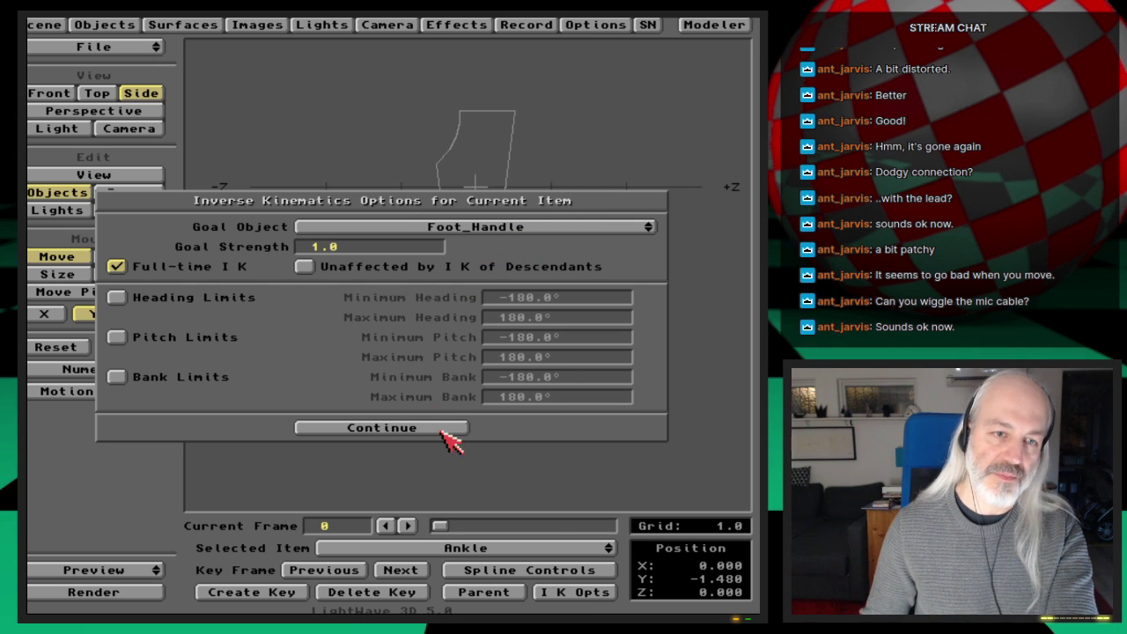
pyautogui.click(441, 430)
pyautogui.press('Down')
pyautogui.press('Up')
pyautogui.press('Up')
pyautogui.press('Up')
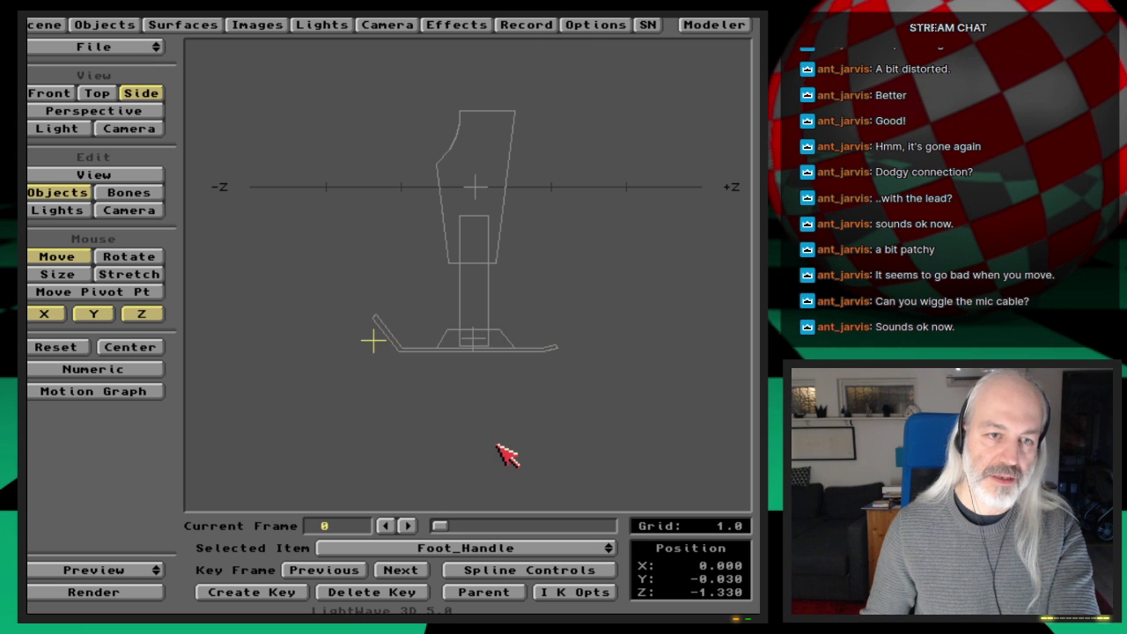
# Rename the Foot_Handle null object to Foot_Toe
pyautogui.click(119, 24)
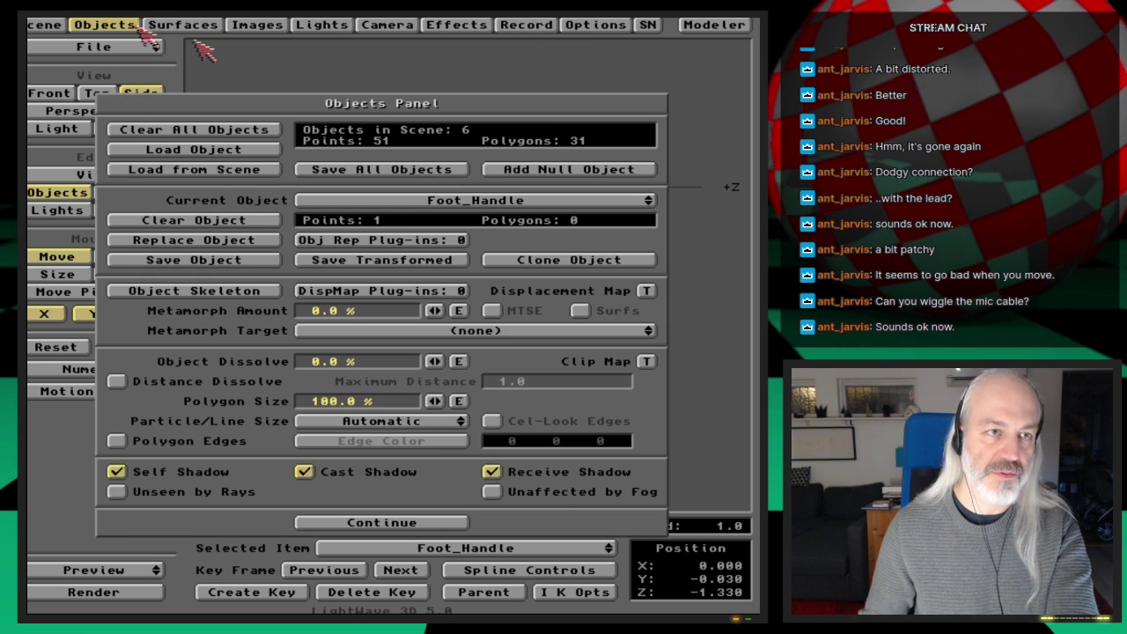
pyautogui.click(559, 172)
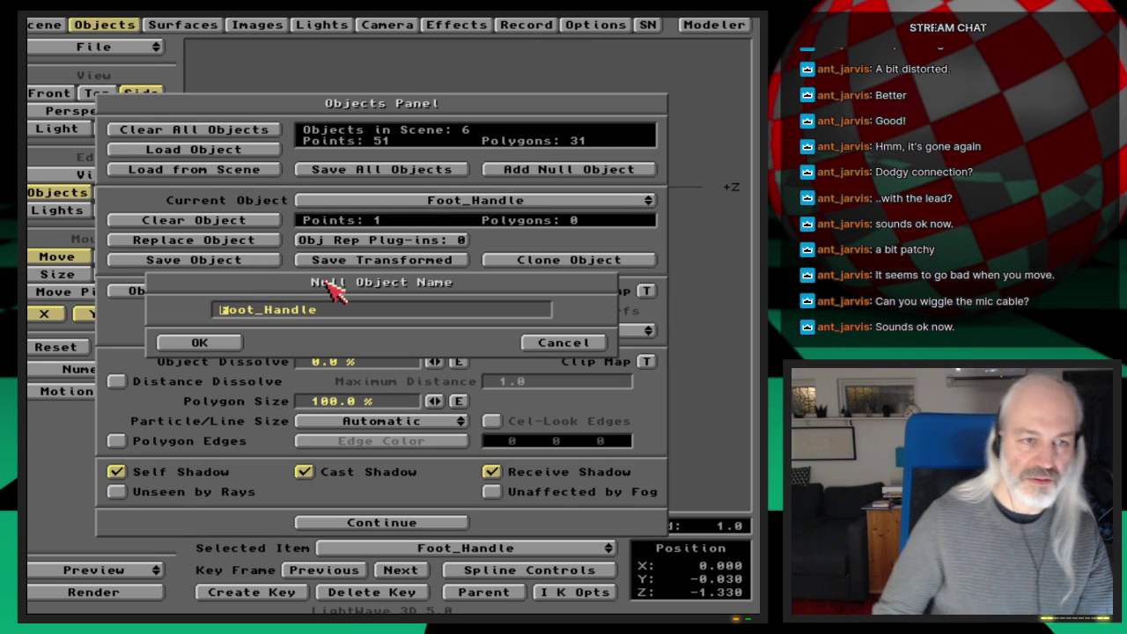
pyautogui.press('End')
pyautogui.press('BackSpace')
pyautogui.press('BackSpace')
pyautogui.press('BackSpace')
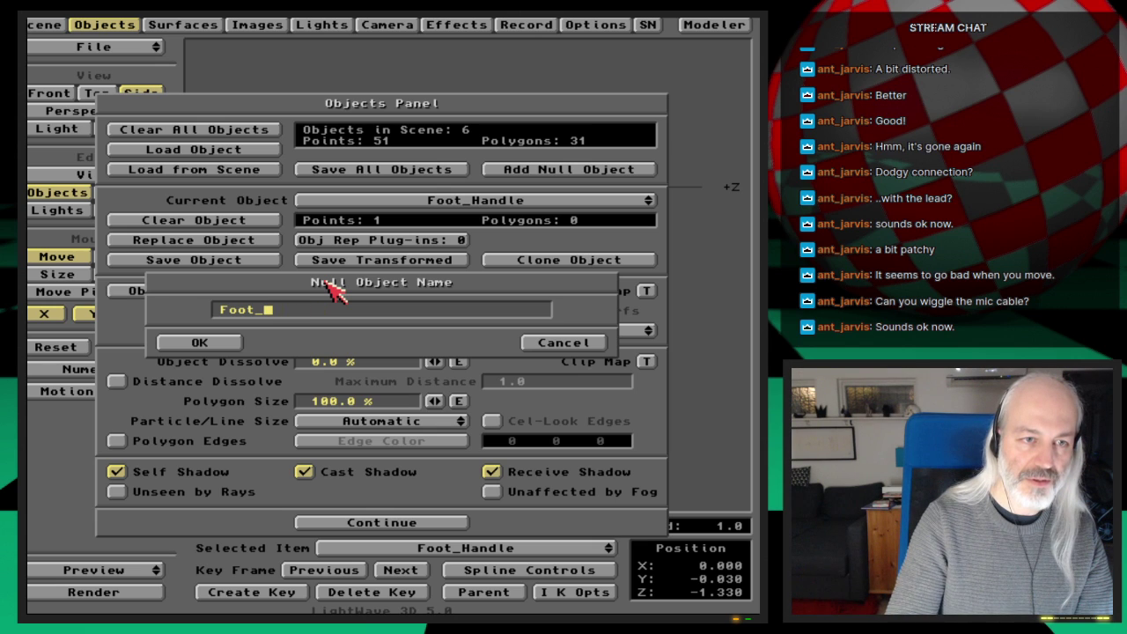
pyautogui.write('Toe')
pyautogui.press('Return')
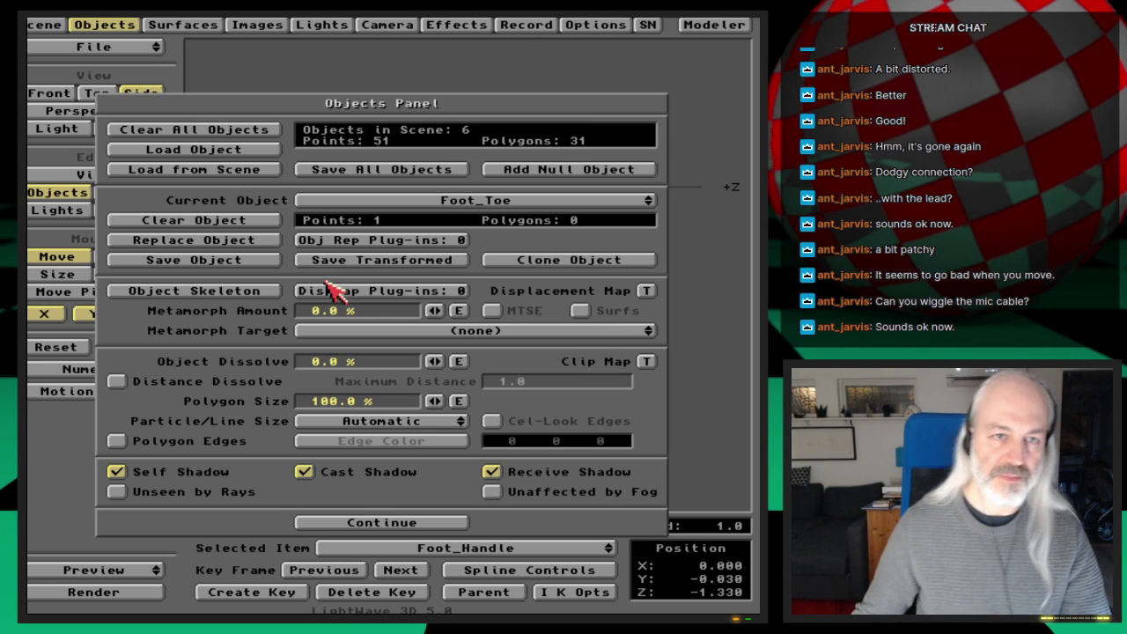
pyautogui.click(104, 24)
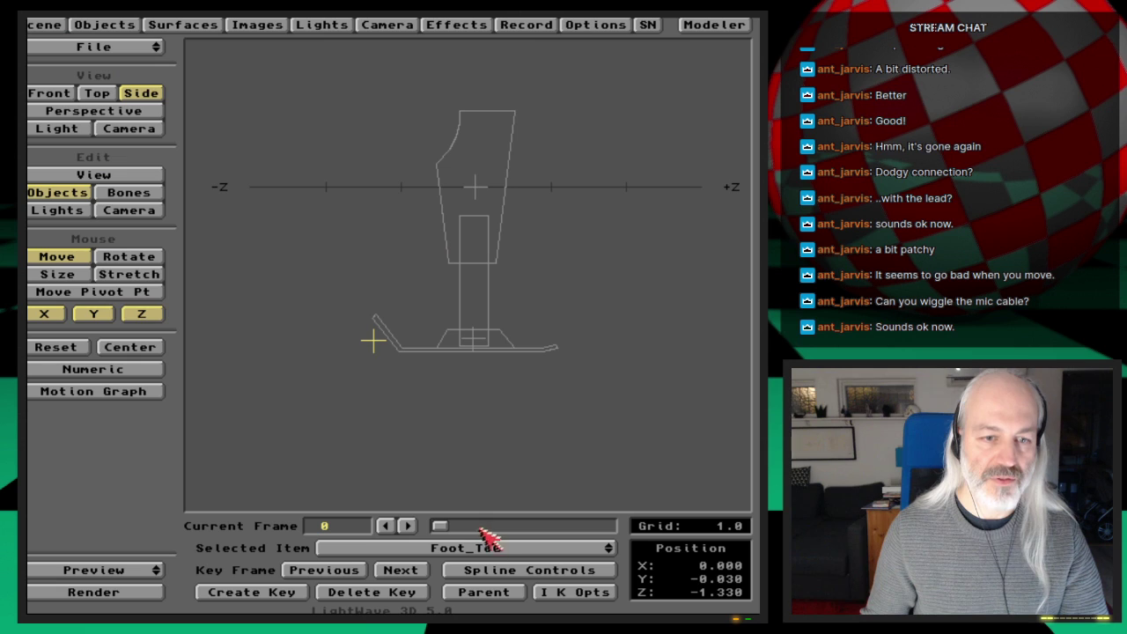
# Check the Ankle's inverse kinematics goal object, then select Foot_Toe again
pyautogui.press('Up')
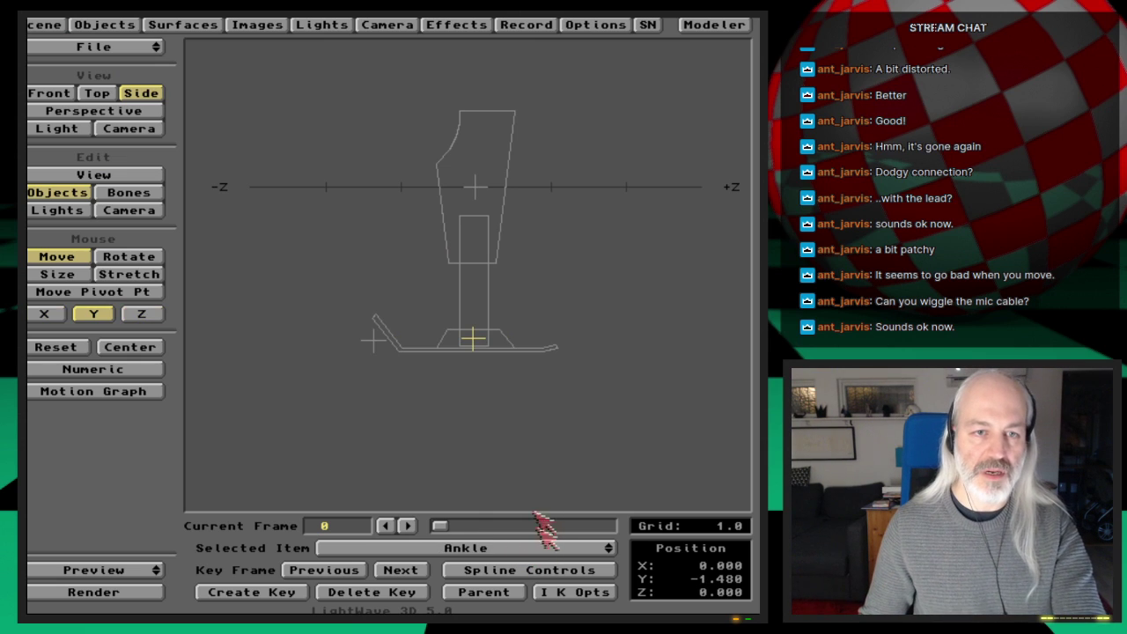
pyautogui.click(563, 591)
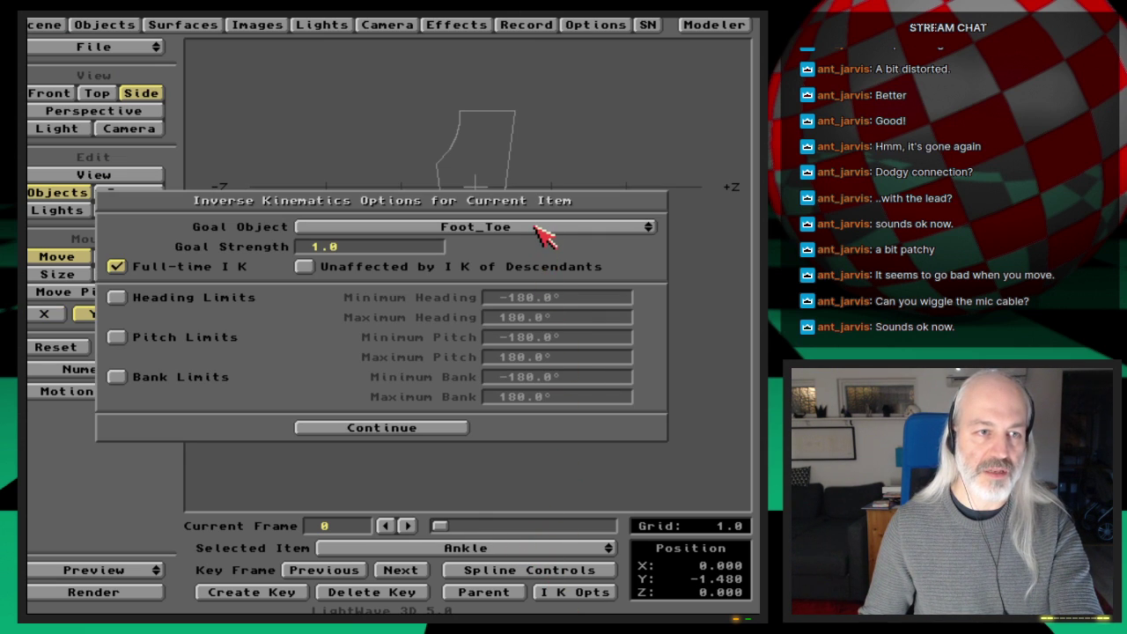
pyautogui.click(433, 428)
pyautogui.press('Up')
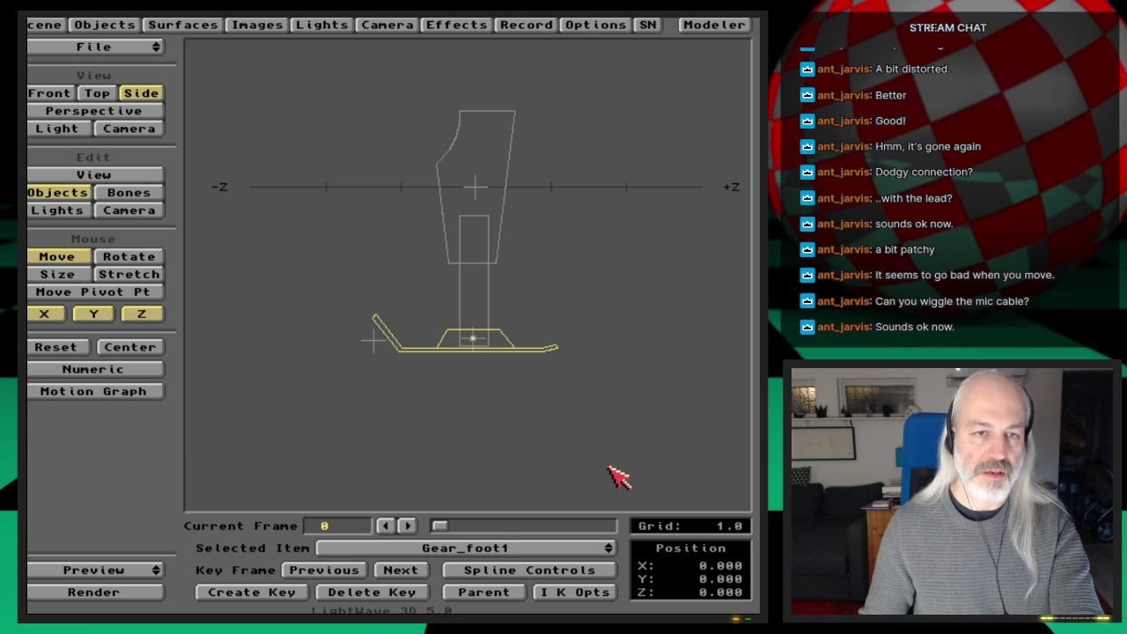
pyautogui.press('Down')
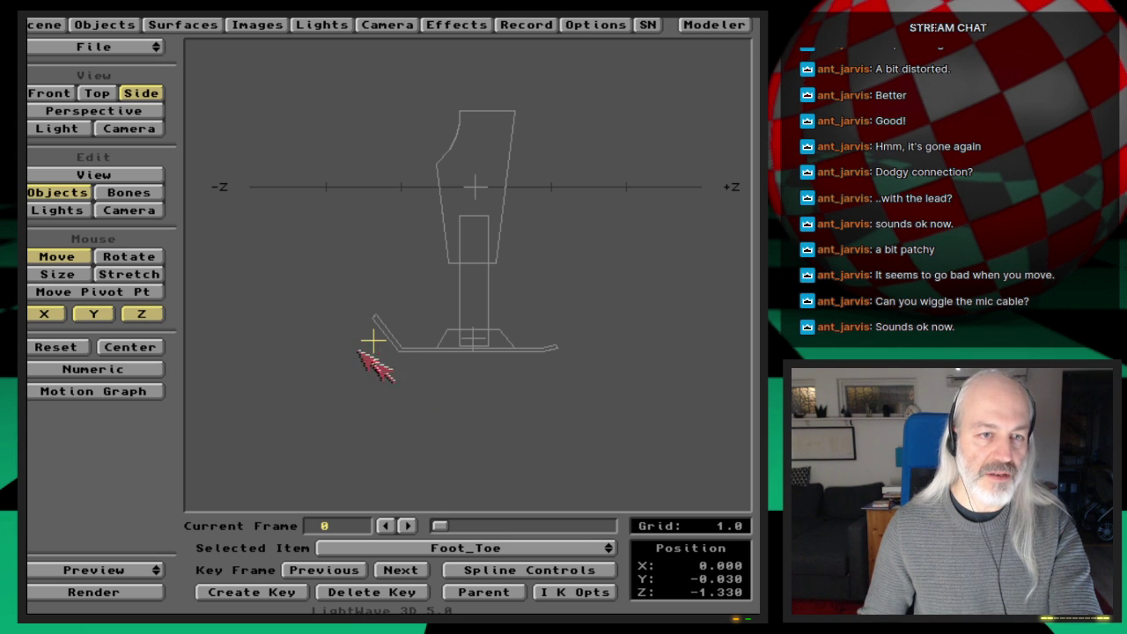
# Add a new null object to the scene and name it Foot_Handle
pyautogui.click(132, 27)
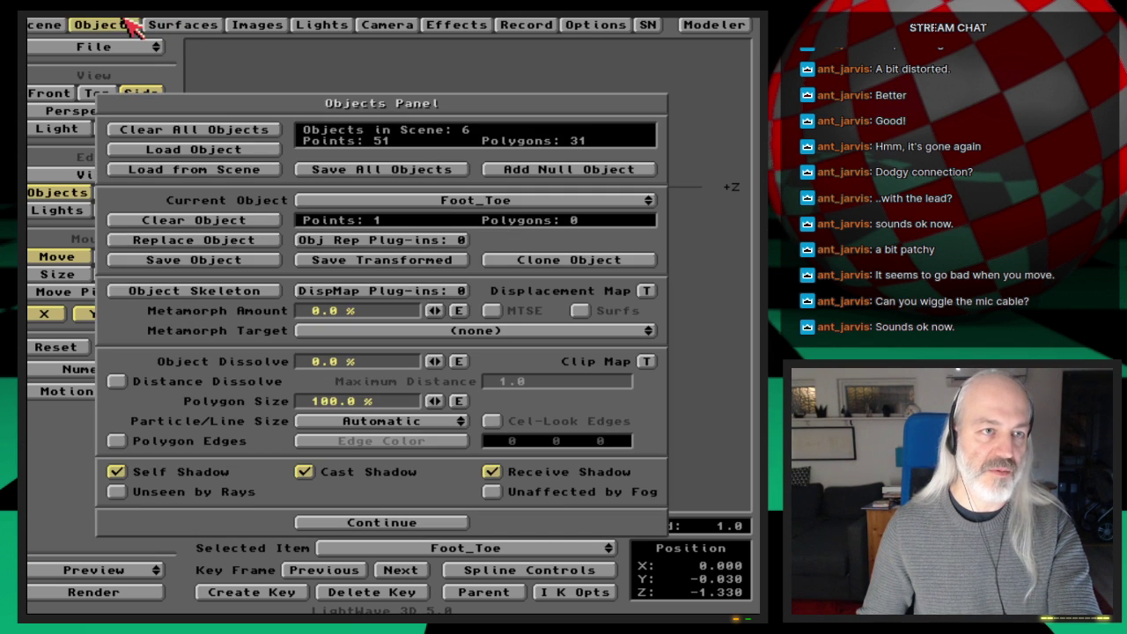
pyautogui.click(592, 169)
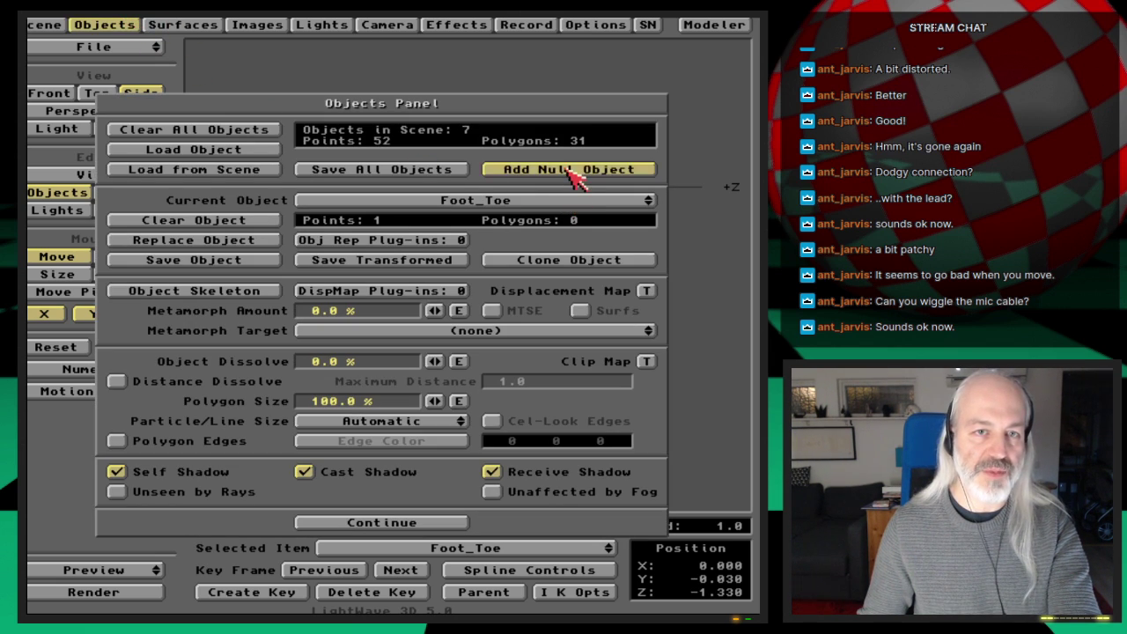
pyautogui.click(245, 262)
pyautogui.press('BackSpace')
pyautogui.press('BackSpace')
pyautogui.press('BackSpace')
pyautogui.press('BackSpace')
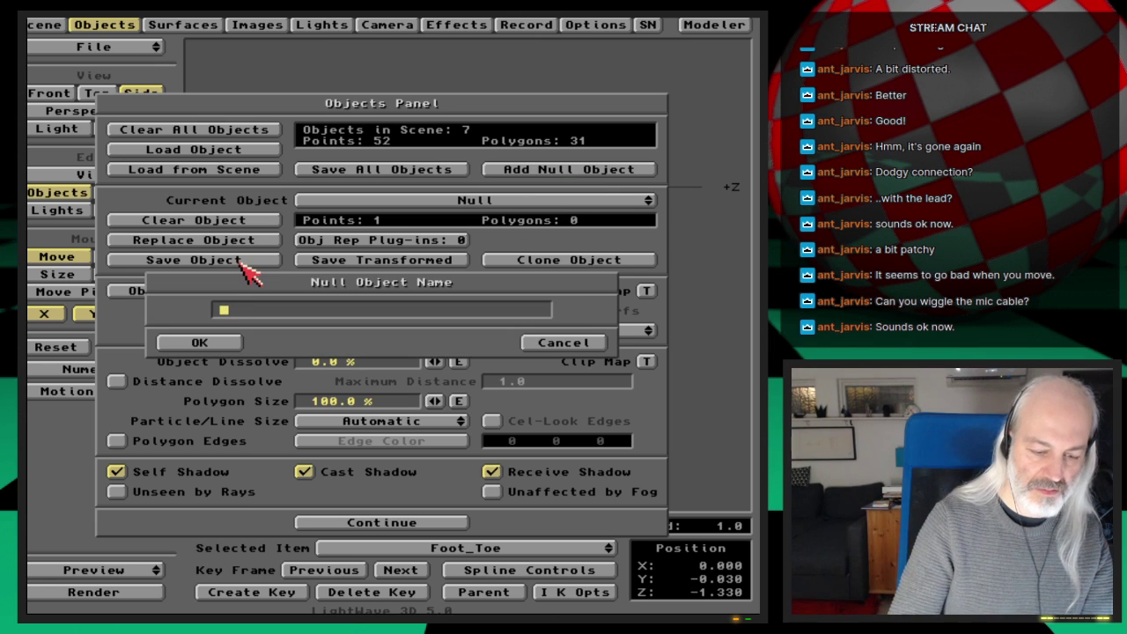
pyautogui.write('Foot_Ha')
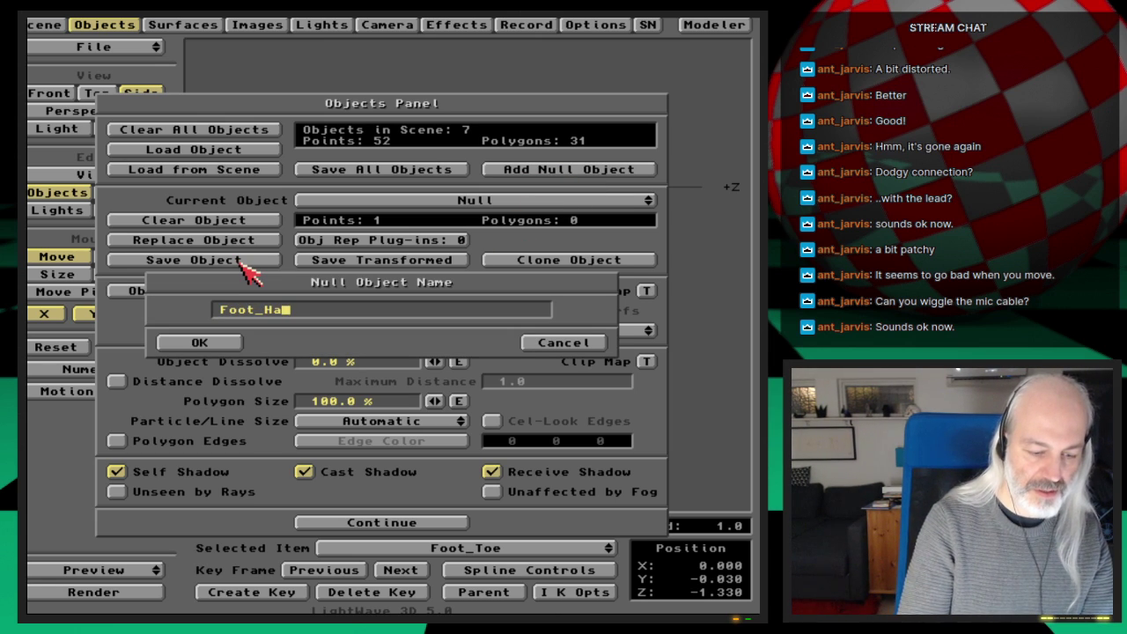
pyautogui.write('ndle')
pyautogui.press('Return')
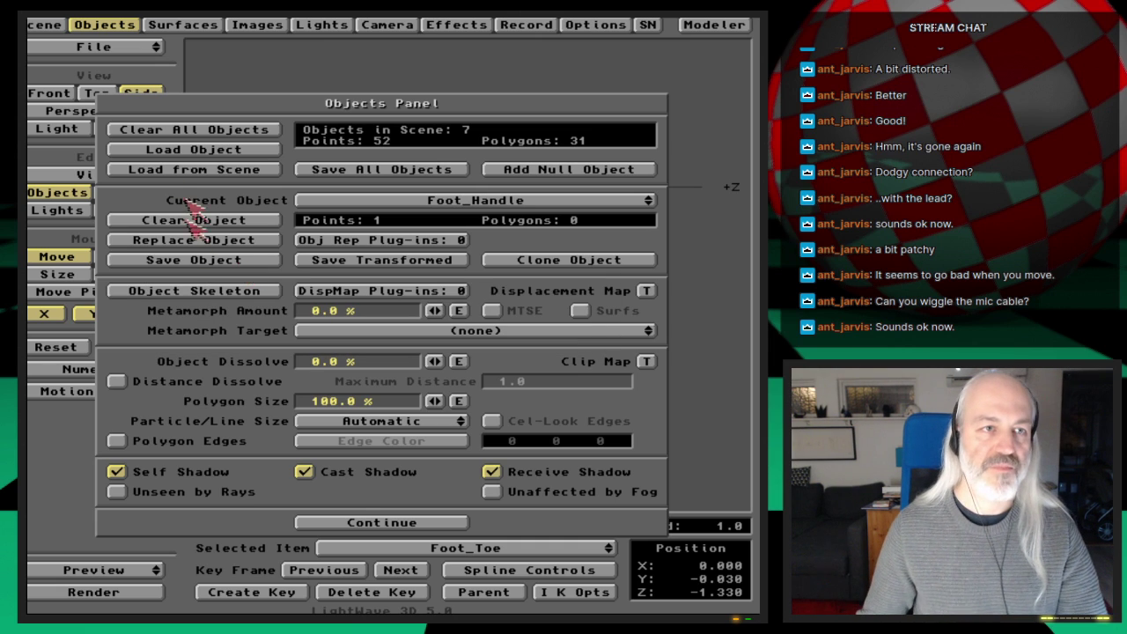
# Place the new Foot_Handle null just beyond the raised toe, about Y -2.070, Z -2.050, and create a key at frame 0
pyautogui.click(114, 26)
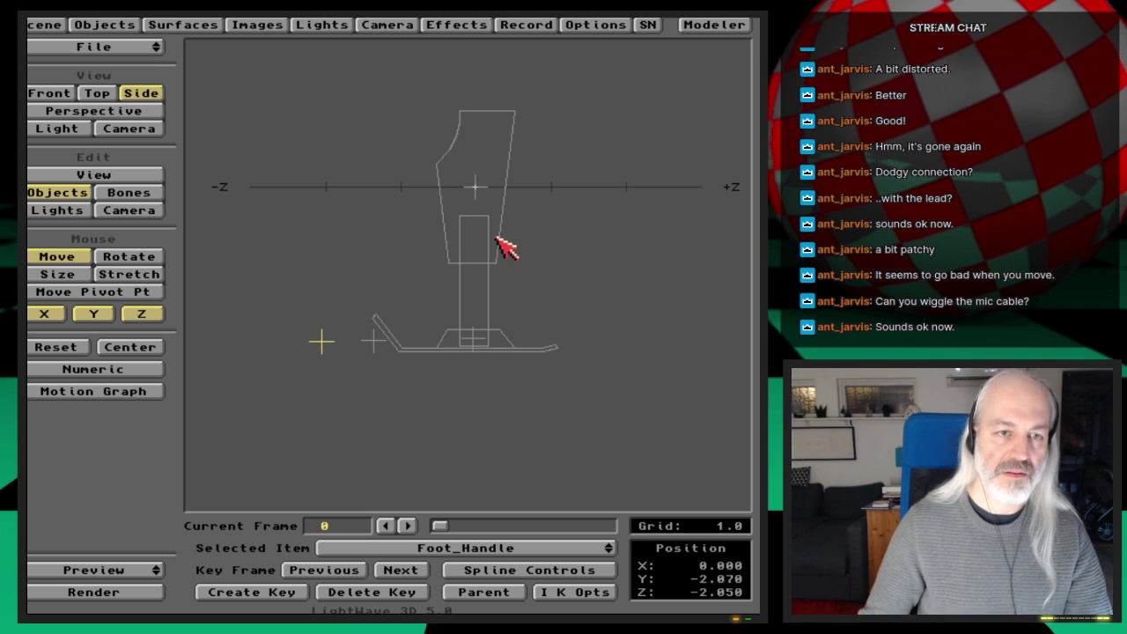
pyautogui.press('Return')
pyautogui.press('Return')
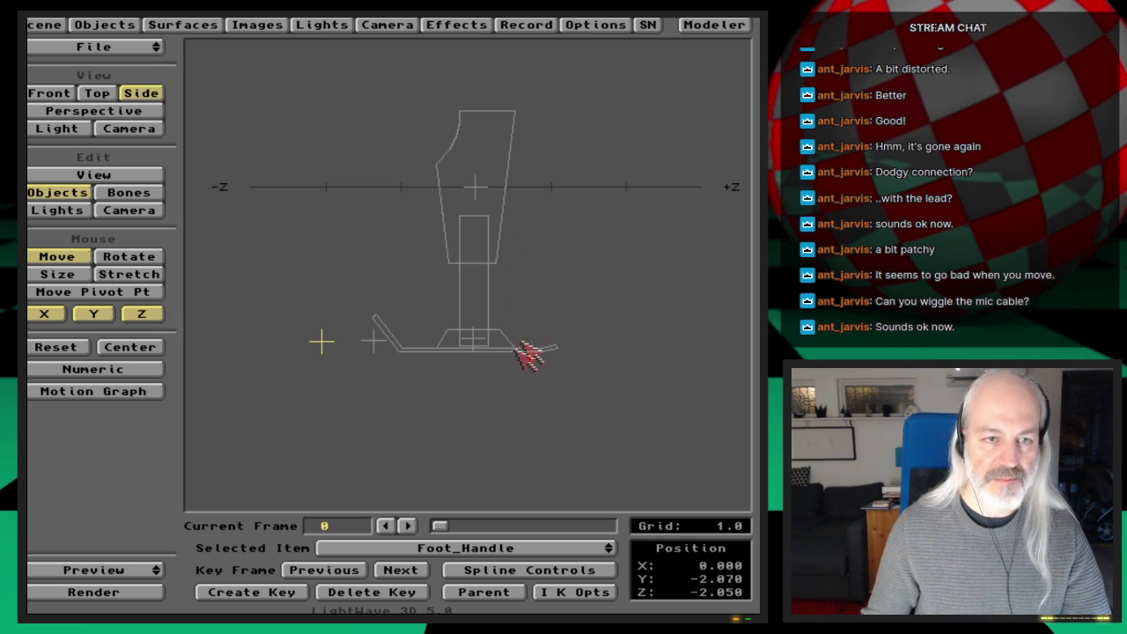
# Set Foot_Handle as the inverse kinematics goal object of Foot_Toe
pyautogui.click(373, 343)
pyautogui.click(577, 592)
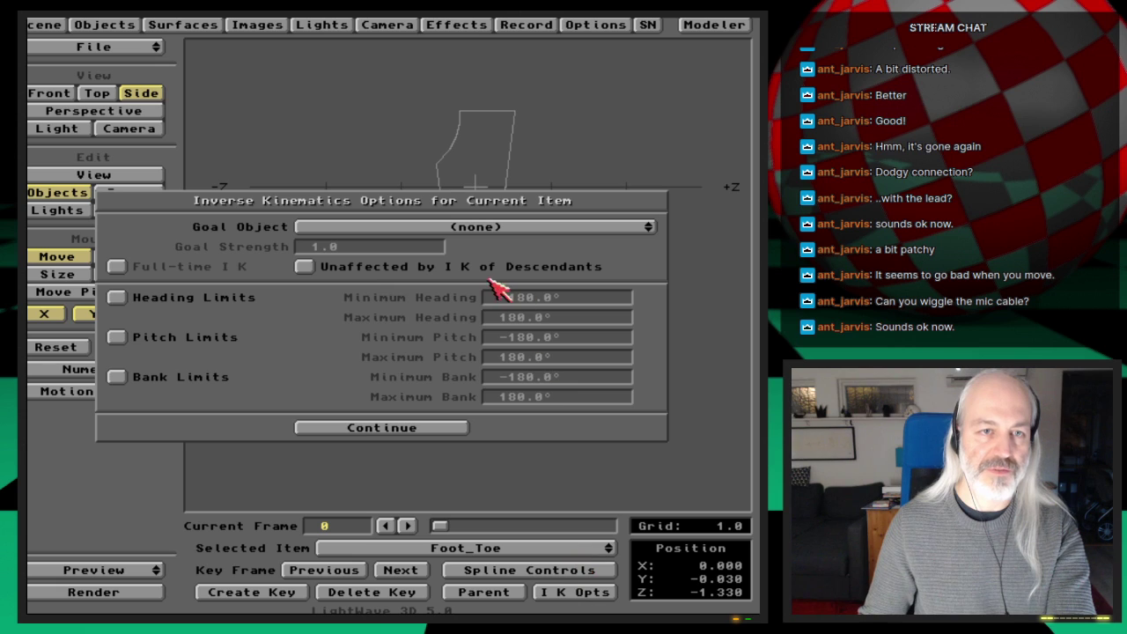
pyautogui.moveTo(497, 227); pyautogui.dragTo(546, 304)
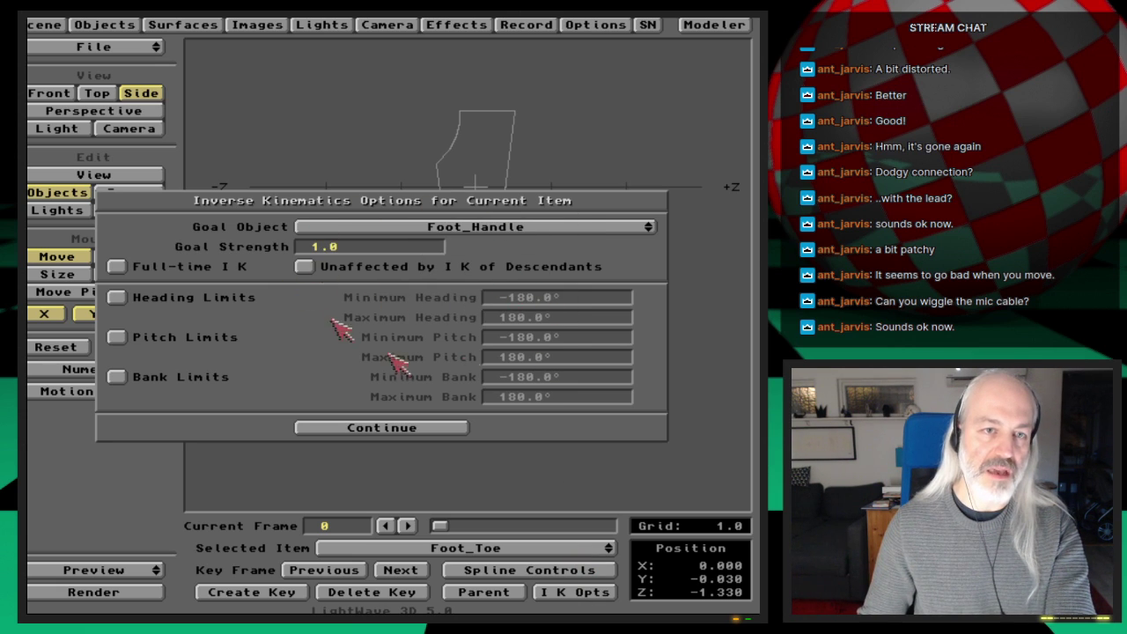
# Turn on Full-time IK for Foot_Toe with Foot_Handle as goal, and test it by moving Foot_Handle down
pyautogui.click(208, 267)
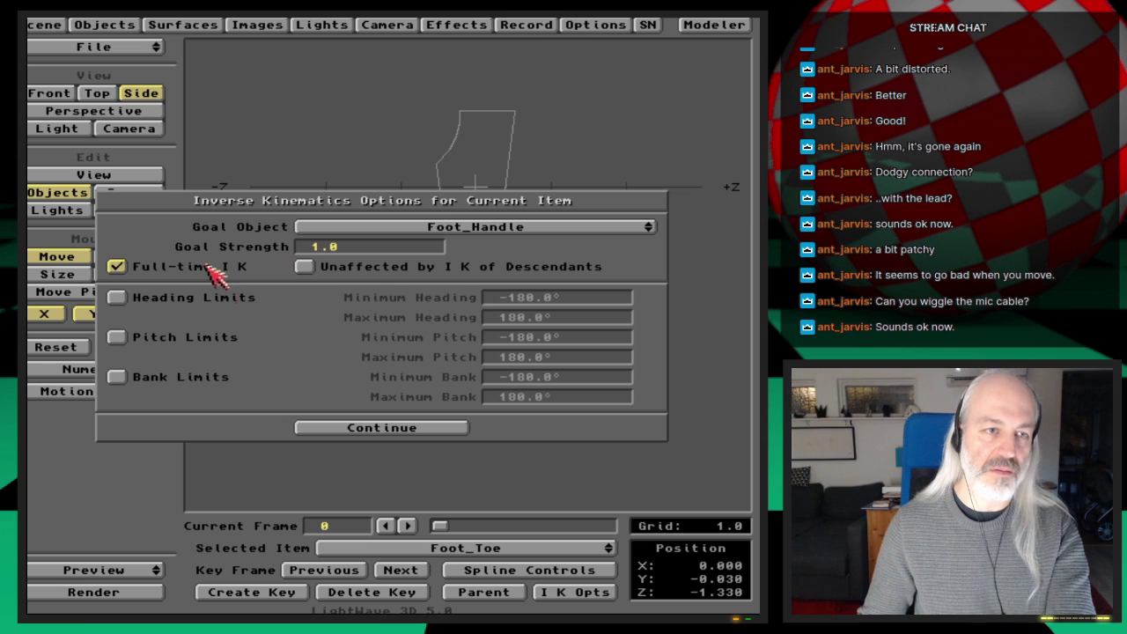
pyautogui.click(422, 431)
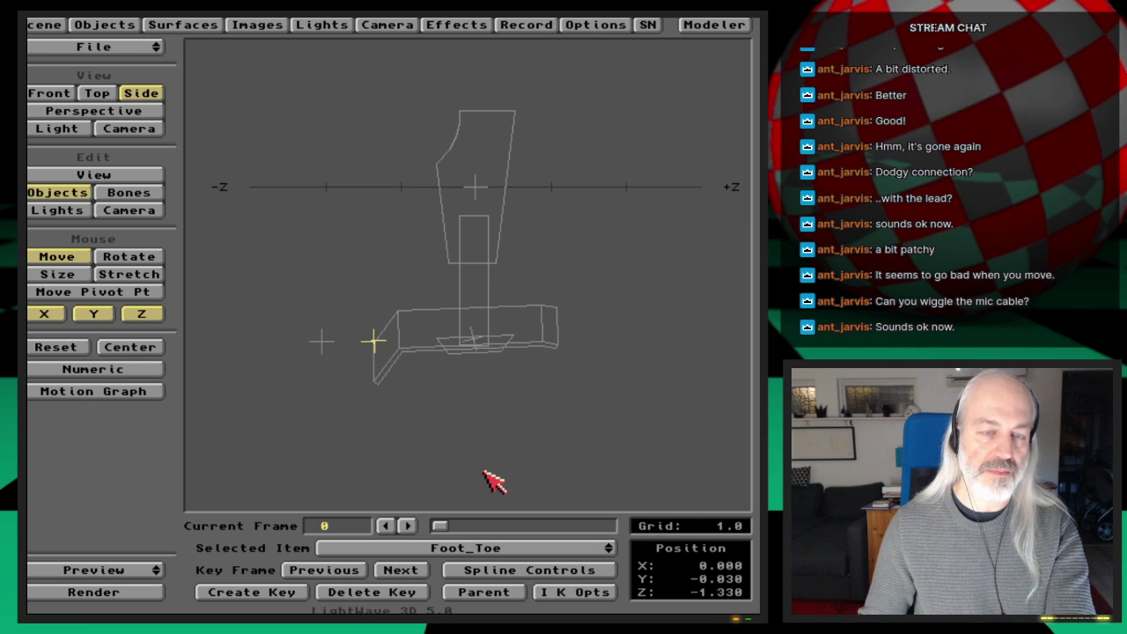
pyautogui.press('Down')
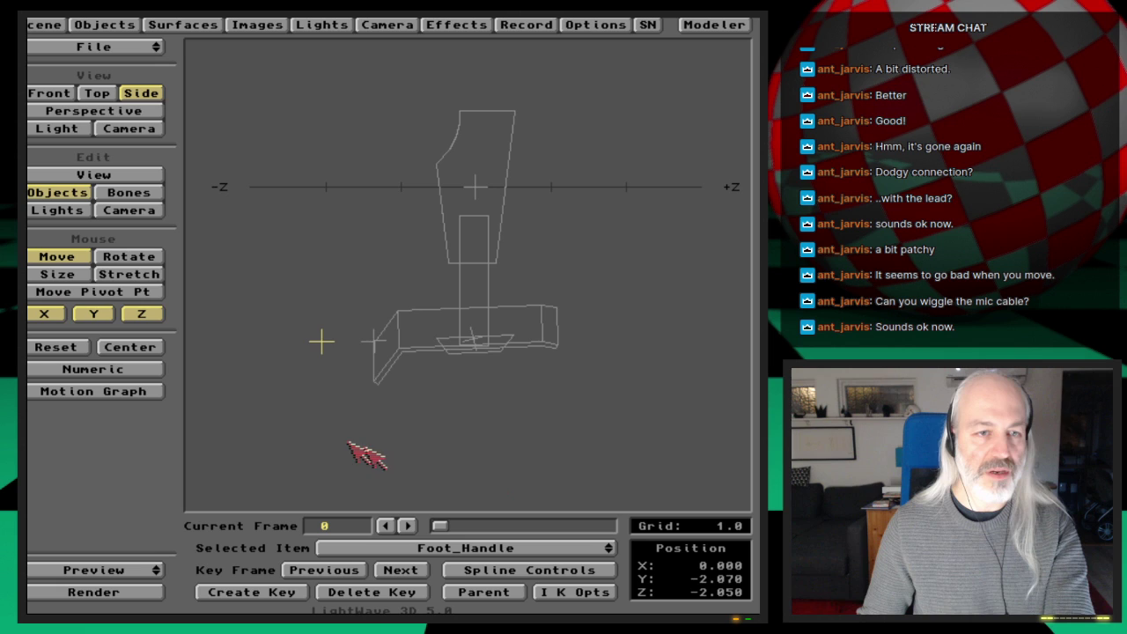
pyautogui.moveTo(356, 451); pyautogui.dragTo(357, 493)
pyautogui.moveTo(321, 340); pyautogui.dragTo(331, 381)
# Restrict Gear_foot1's rotation to pitch by disabling heading and bank, and refresh the pose by stepping the frame forward and back
pyautogui.press('Up')
pyautogui.press('Up')
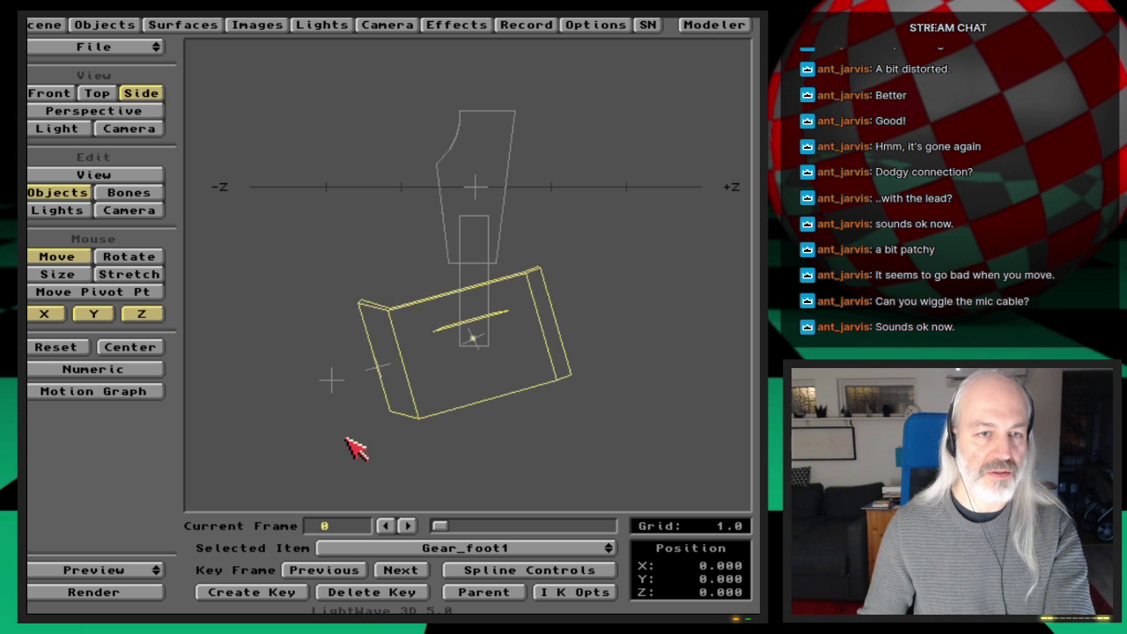
pyautogui.click(132, 257)
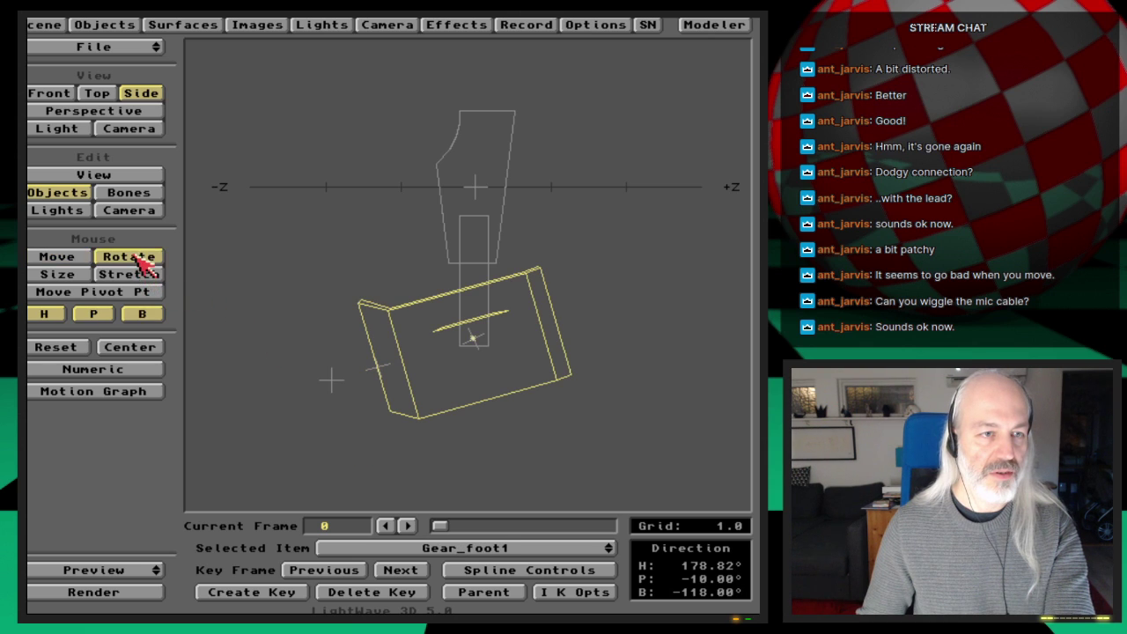
pyautogui.click(137, 318)
pyautogui.click(39, 312)
pyautogui.press('Right')
pyautogui.press('Left')
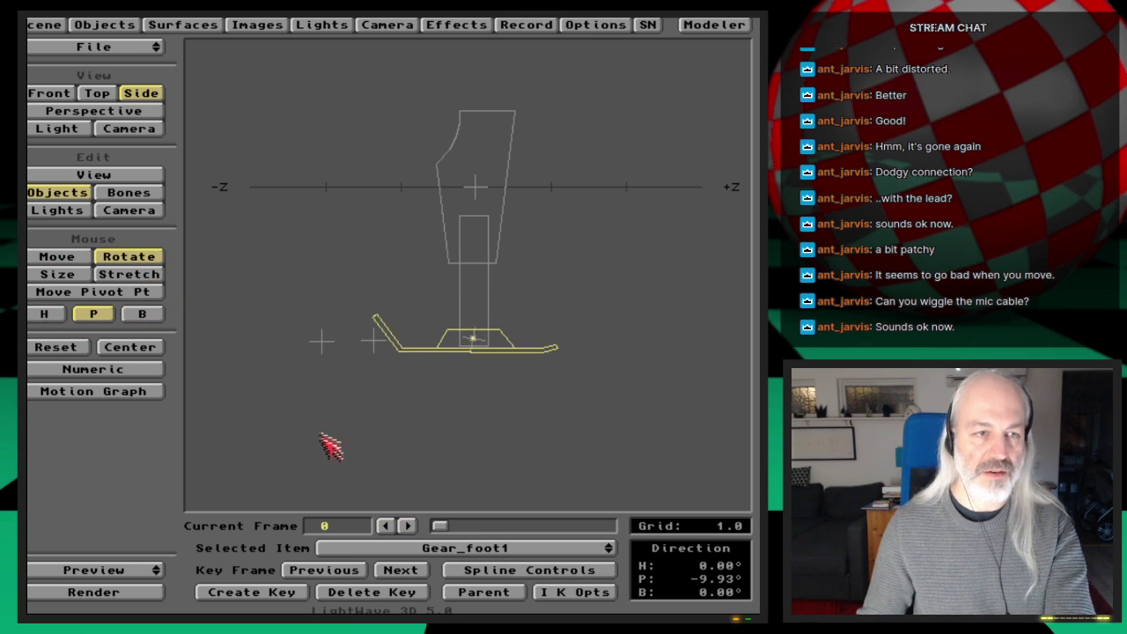
# Test the foot's IK by moving Foot_Handle up, down and away from the foot
pyautogui.press('Down')
pyautogui.press('Down')
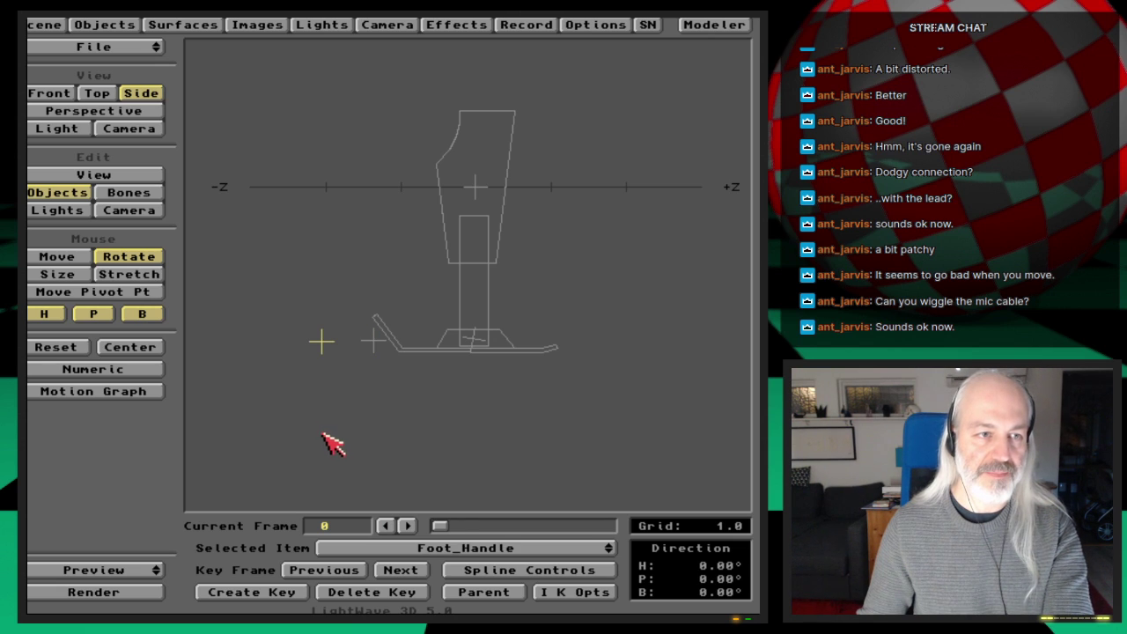
pyautogui.click(84, 257)
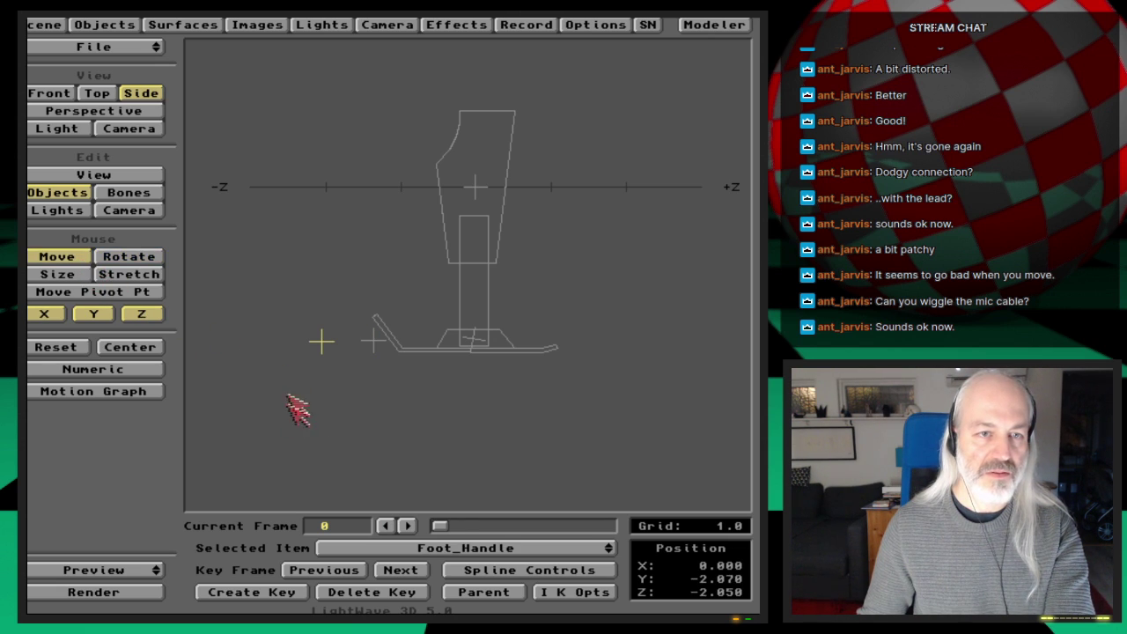
pyautogui.moveTo(296, 408); pyautogui.dragTo(330, 275)
pyautogui.moveTo(353, 208); pyautogui.dragTo(283, 331)
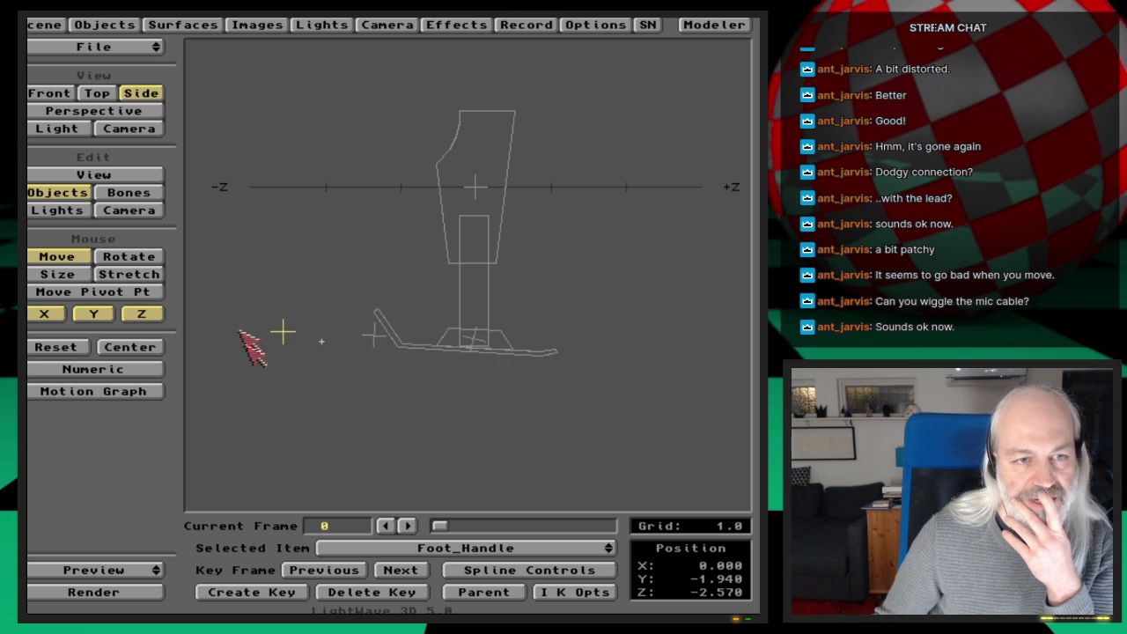
pyautogui.moveTo(297, 366)
pyautogui.mouseDown()
pyautogui.moveTo(314, 406)
pyautogui.moveTo(293, 319)
pyautogui.moveTo(292, 254)
pyautogui.moveTo(309, 352)
pyautogui.moveTo(297, 374)
pyautogui.mouseUp()
# Turn off the pitch limits in Gear_foot1's inverse kinematics options
pyautogui.press('Down')
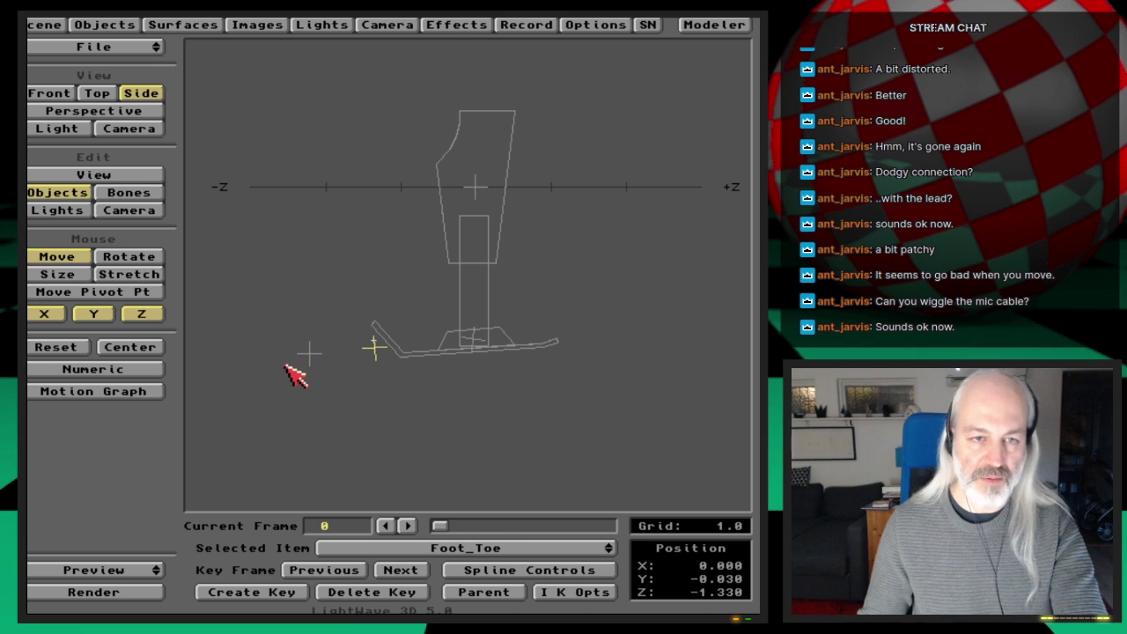
pyautogui.press('Down')
pyautogui.click(587, 592)
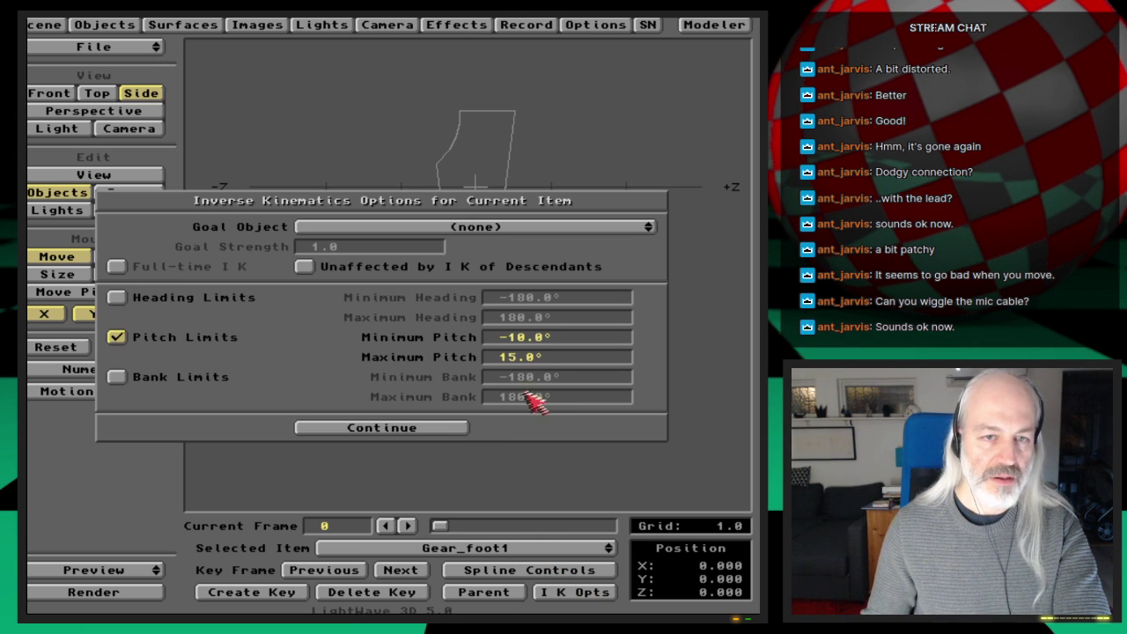
pyautogui.click(204, 342)
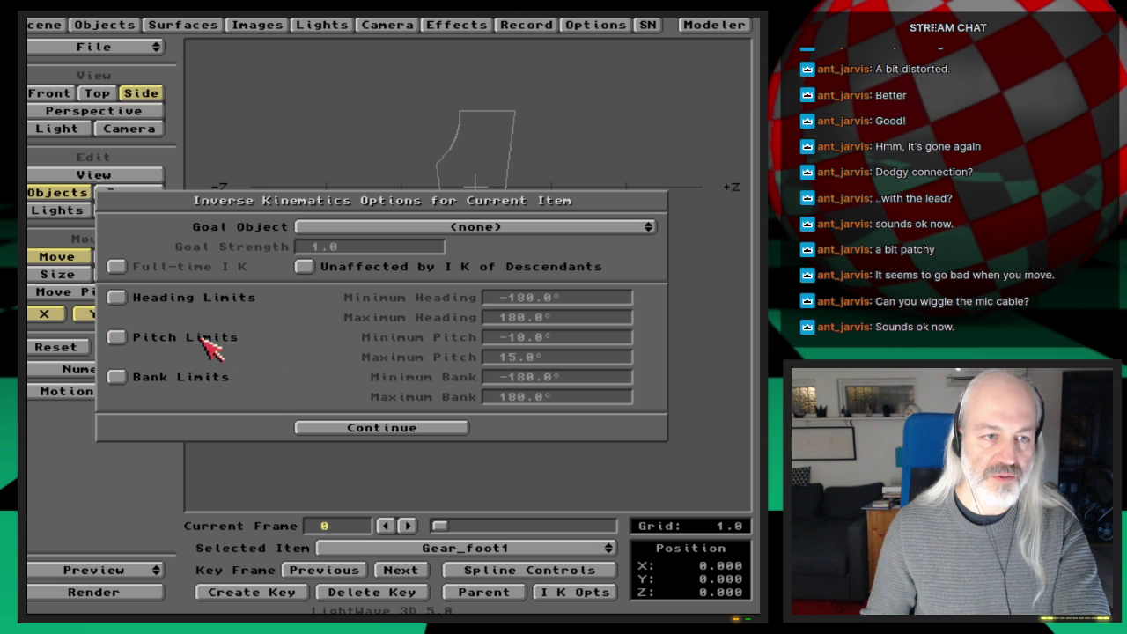
pyautogui.click(381, 428)
# Enable pitch limits for Ankle with a minimum of -10° and a maximum of 15°
pyautogui.press('Up')
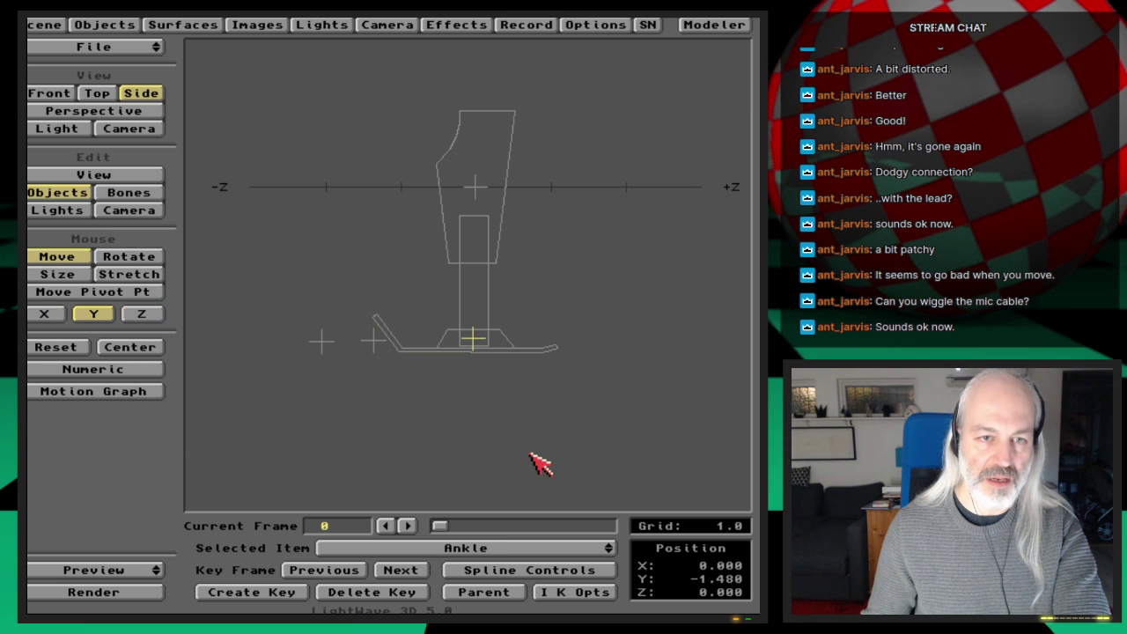
pyautogui.click(593, 591)
pyautogui.click(236, 339)
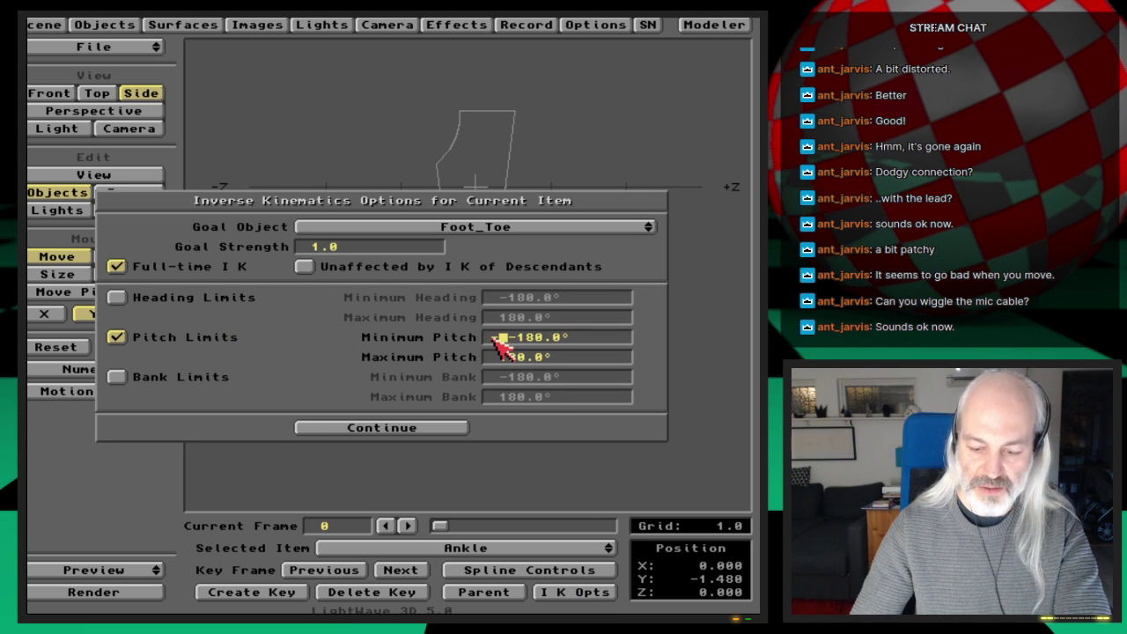
pyautogui.write('10')
pyautogui.write('15')
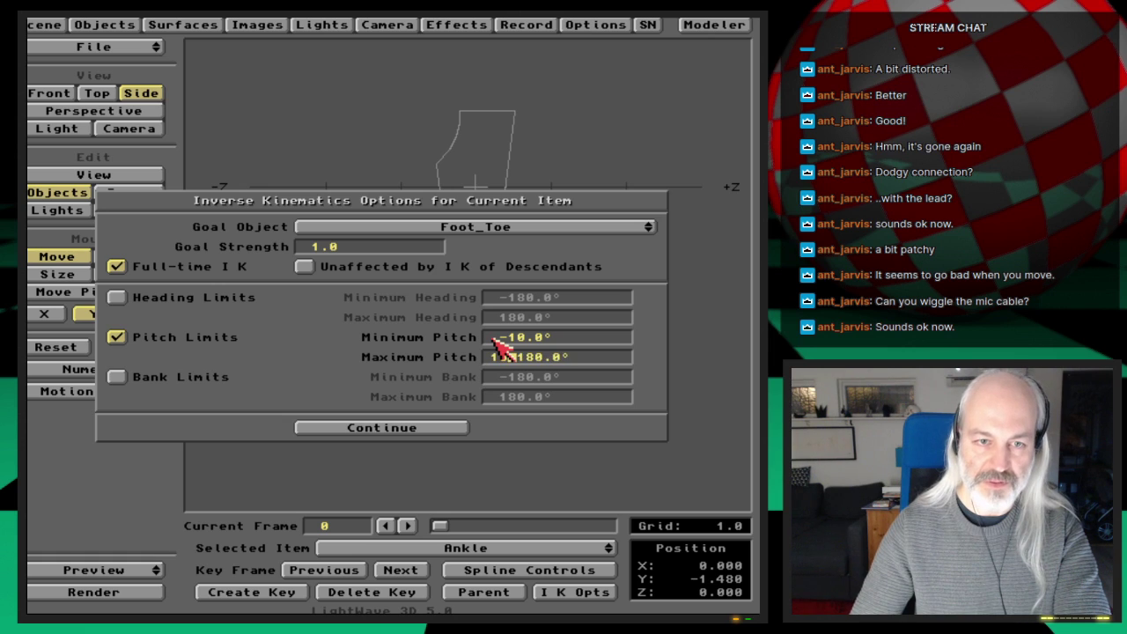
pyautogui.press('Return')
pyautogui.click(460, 431)
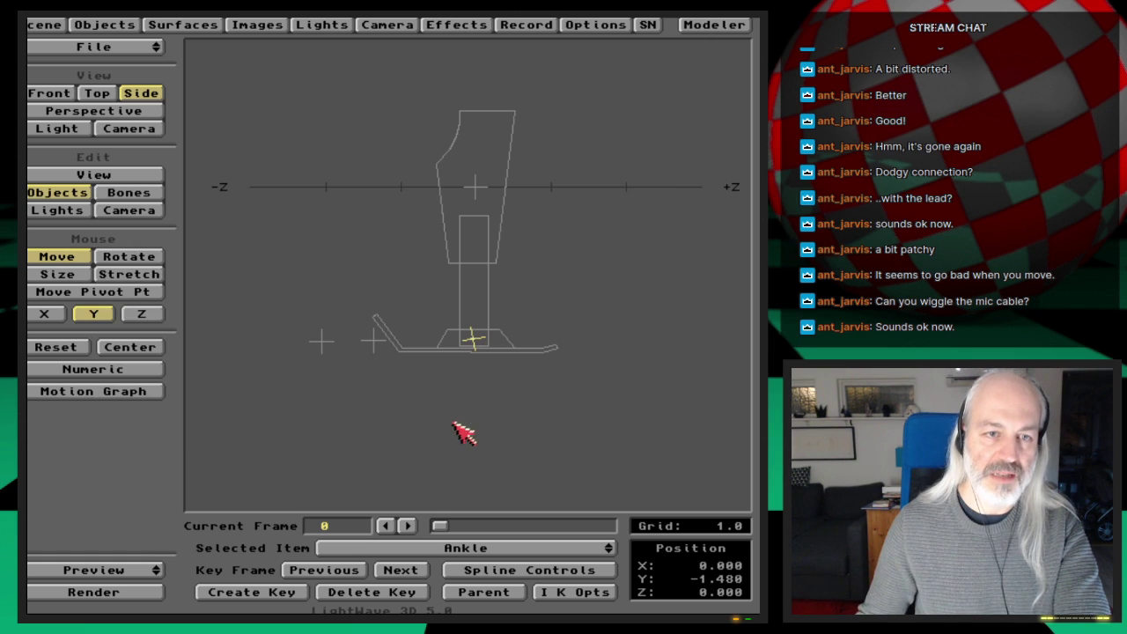
# Test the ankle's limits by moving Foot_Handle up and back down to about Y -2.10, Z -1.88
pyautogui.click(282, 368)
pyautogui.press('Up')
pyautogui.press('Up')
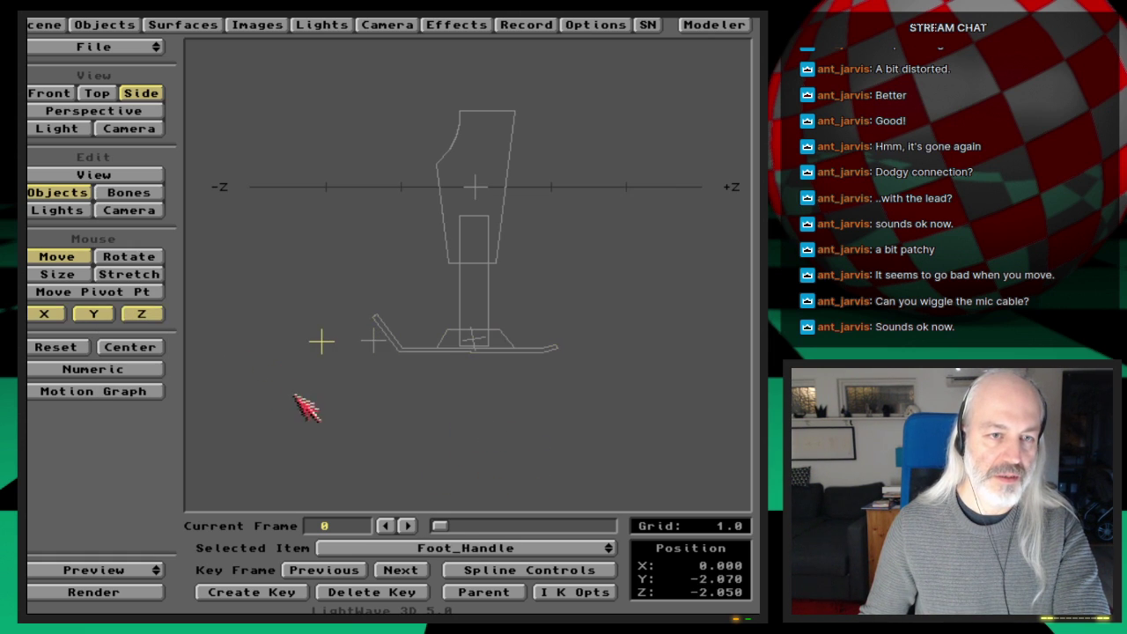
pyautogui.moveTo(303, 400); pyautogui.dragTo(400, 191)
pyautogui.moveTo(418, 132); pyautogui.dragTo(334, 345)
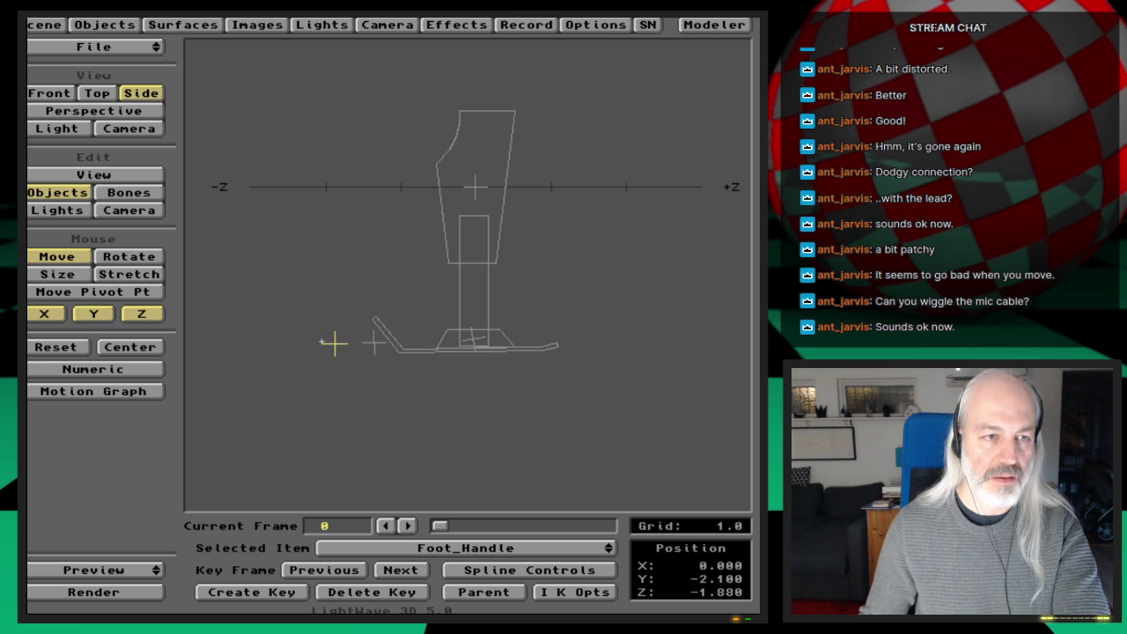
# Check which rotation channels are enabled on Ankle and Foot_Handle
pyautogui.click(151, 257)
pyautogui.click(77, 311)
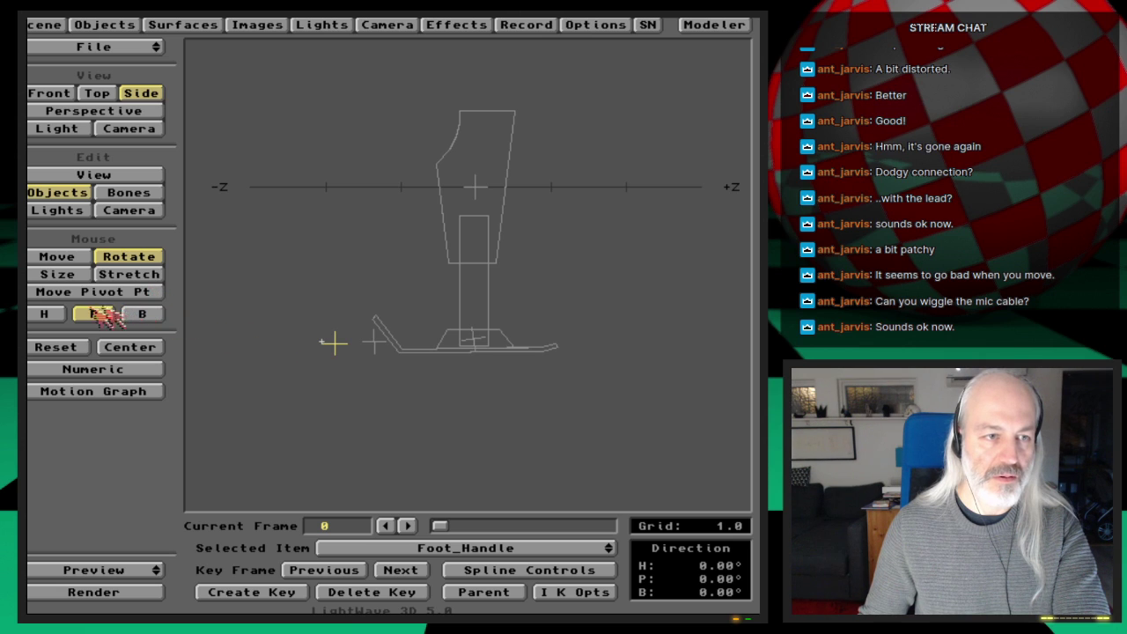
pyautogui.press('Down')
pyautogui.press('Down')
pyautogui.press('Down')
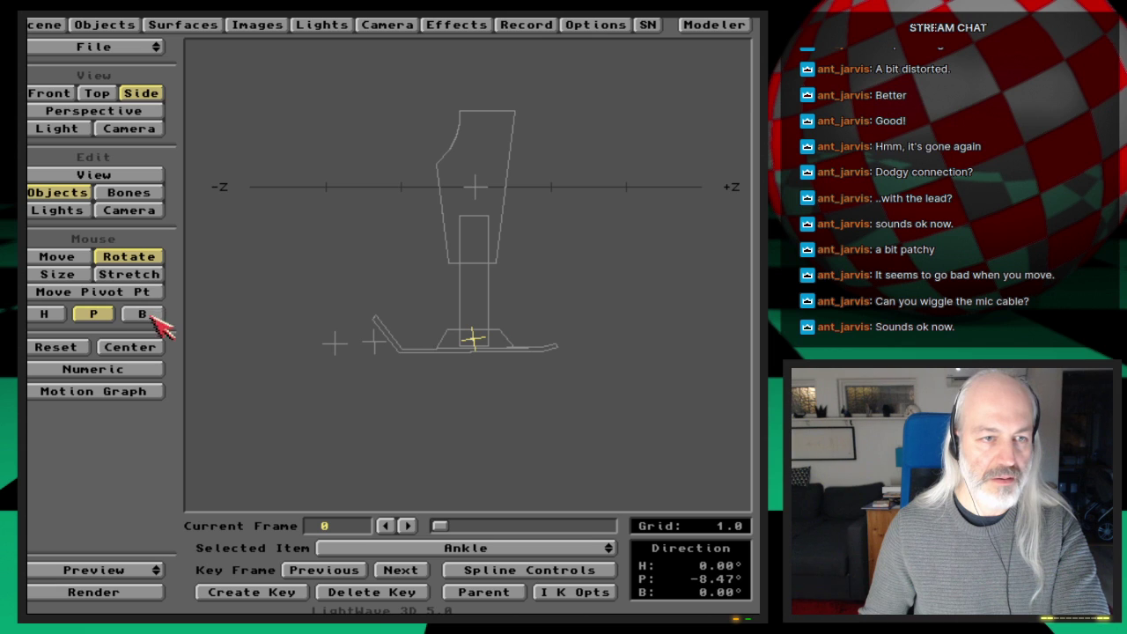
pyautogui.press('Up')
pyautogui.press('Up')
pyautogui.press('Up')
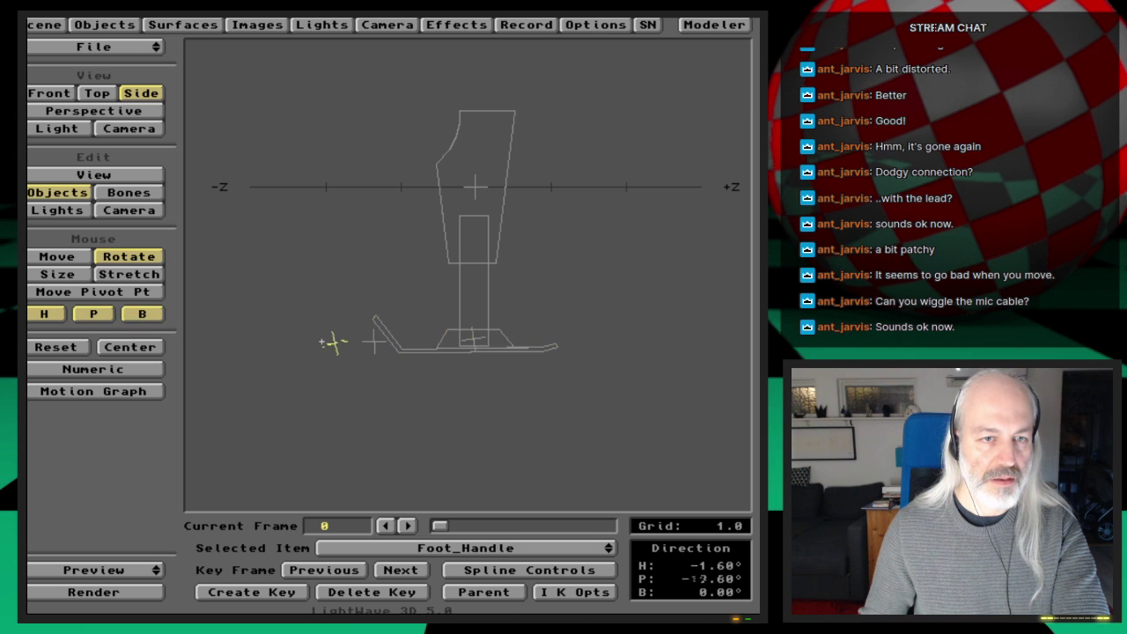
# Try rotating and moving Foot_Handle below the toe, and restore the pose by stepping the frame forward and back
pyautogui.moveTo(255, 352); pyautogui.dragTo(264, 420)
pyautogui.click(57, 256)
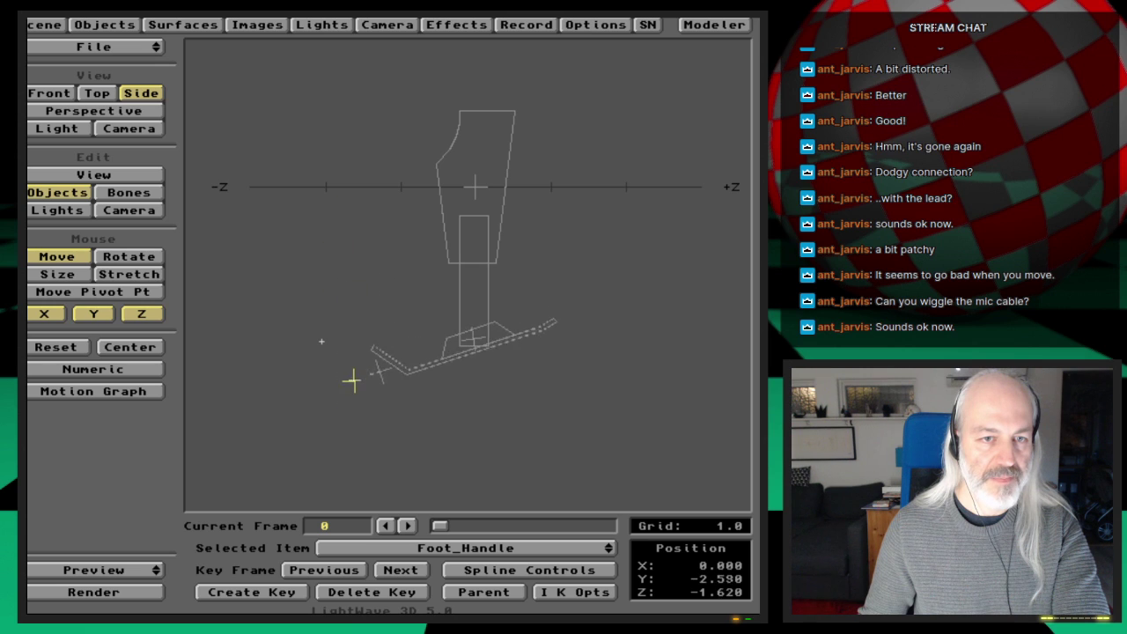
pyautogui.moveTo(352, 380); pyautogui.dragTo(319, 377)
pyautogui.press('Right')
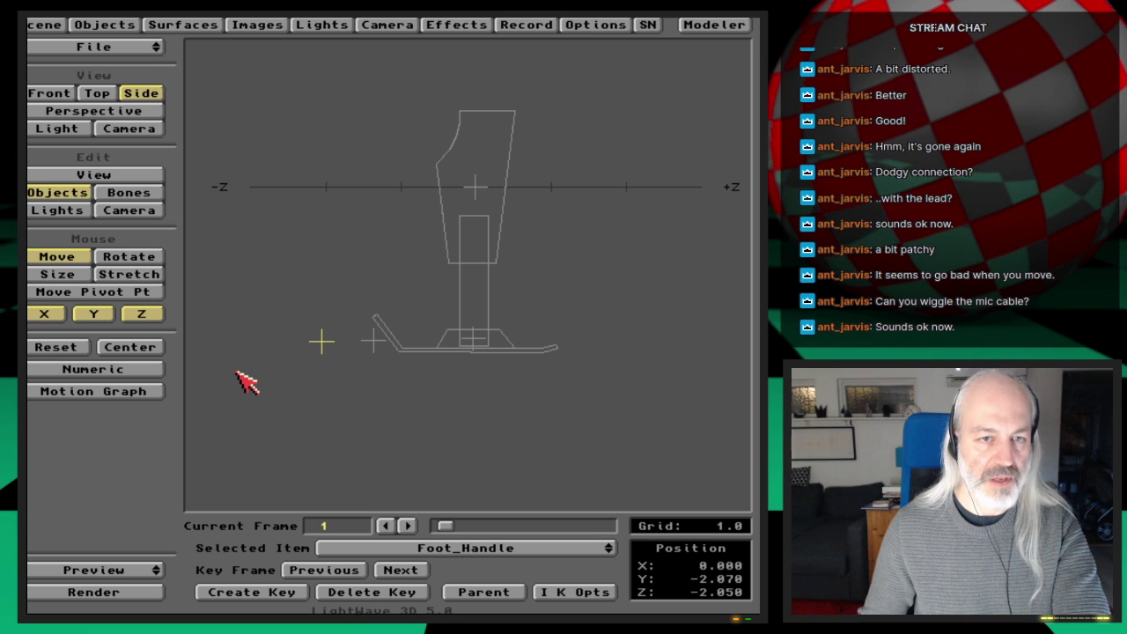
pyautogui.press('Left')
# Turn the pitch limits back on for Gear_foot1 and test them by moving Foot_Handle down
pyautogui.press('Up')
pyautogui.press('Up')
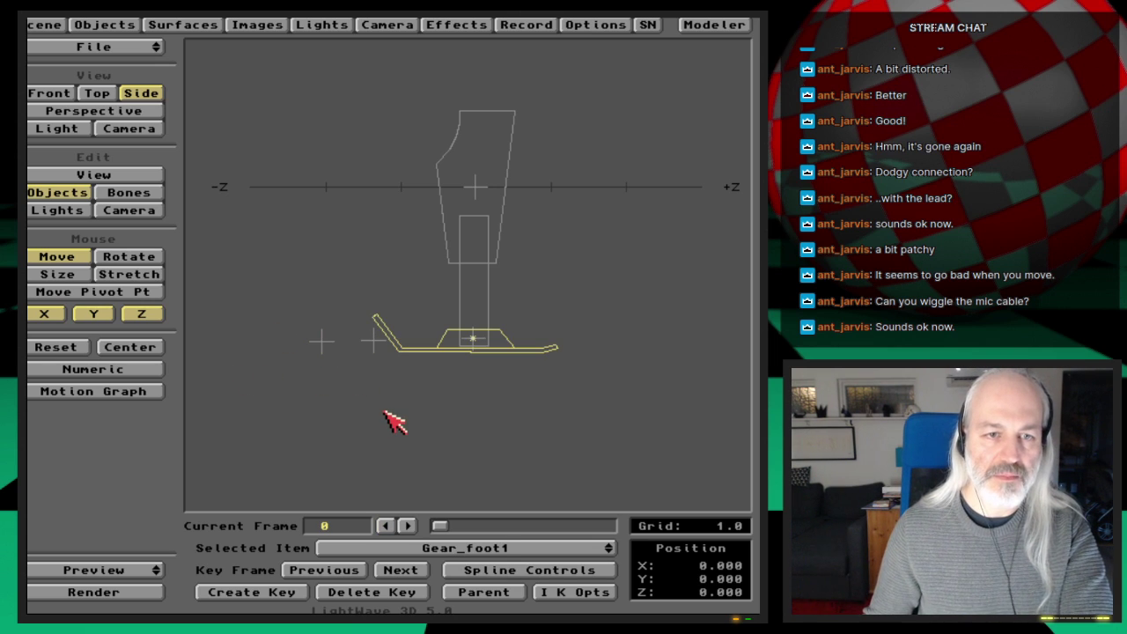
pyautogui.click(563, 595)
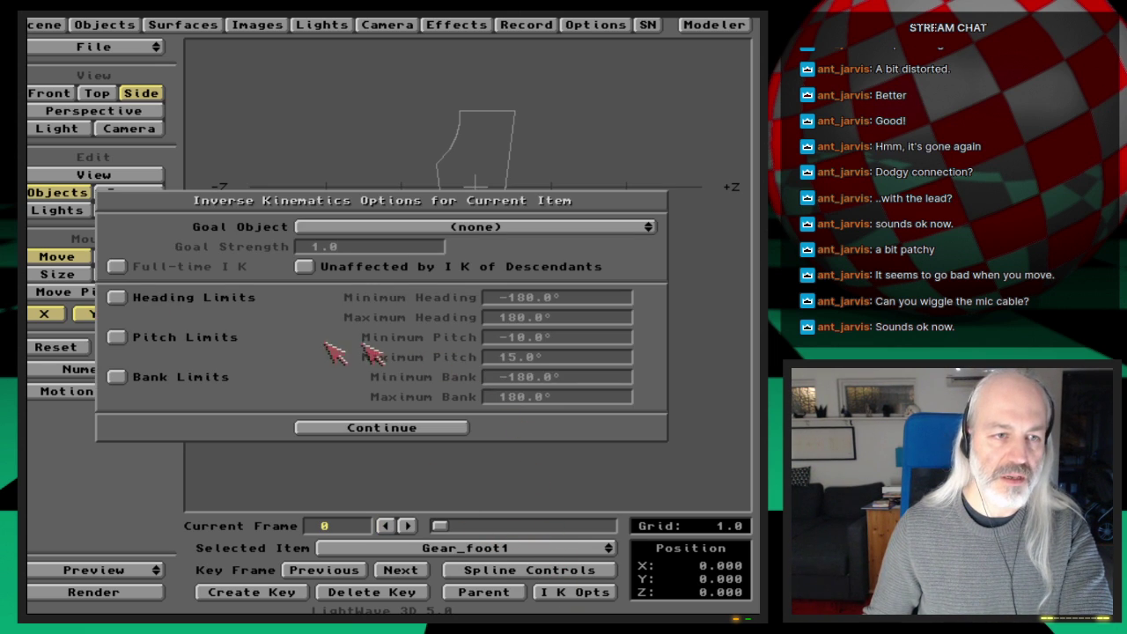
pyautogui.click(233, 345)
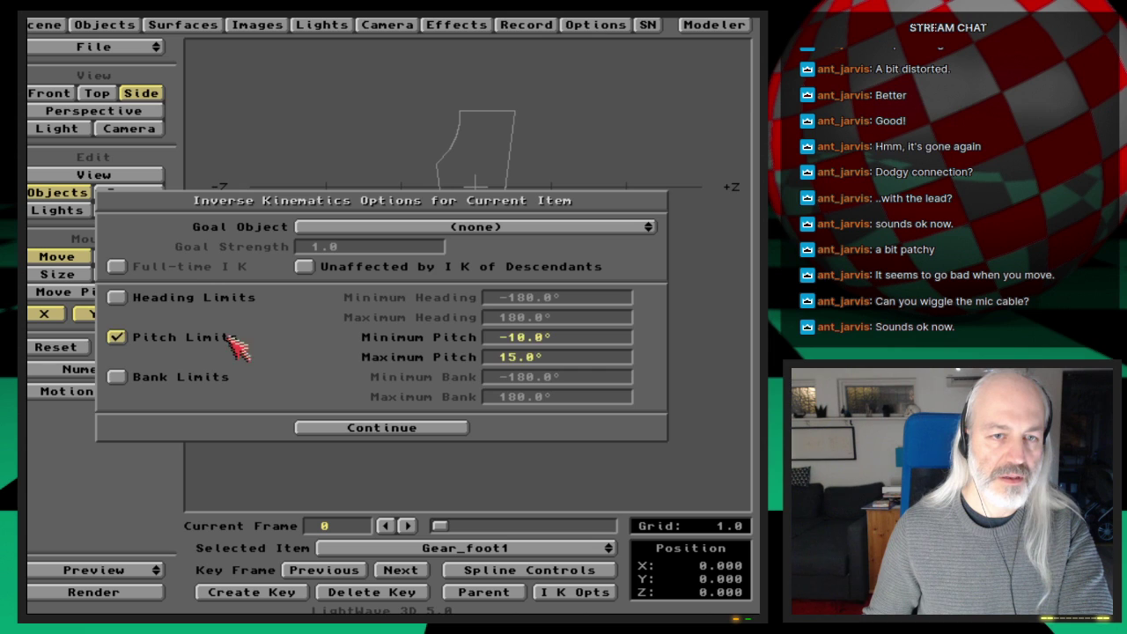
pyautogui.click(391, 427)
pyautogui.press('Down')
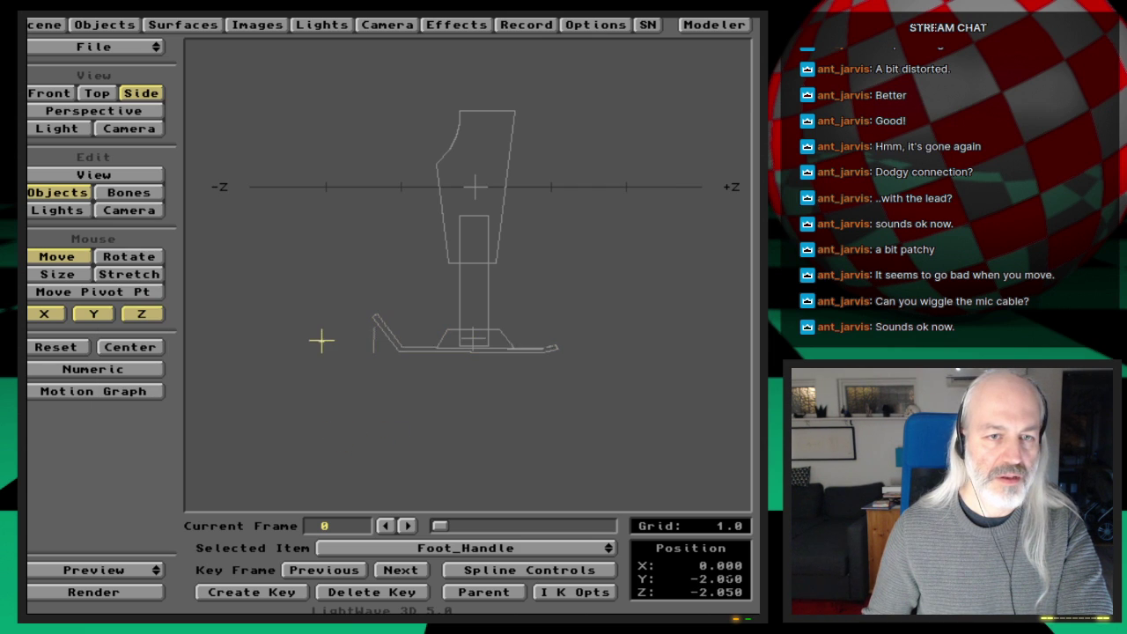
pyautogui.moveTo(321, 341); pyautogui.dragTo(319, 370)
# Turn off the pitch limits in Ankle's inverse kinematics options
pyautogui.press('Down')
pyautogui.press('Down')
pyautogui.press('Down')
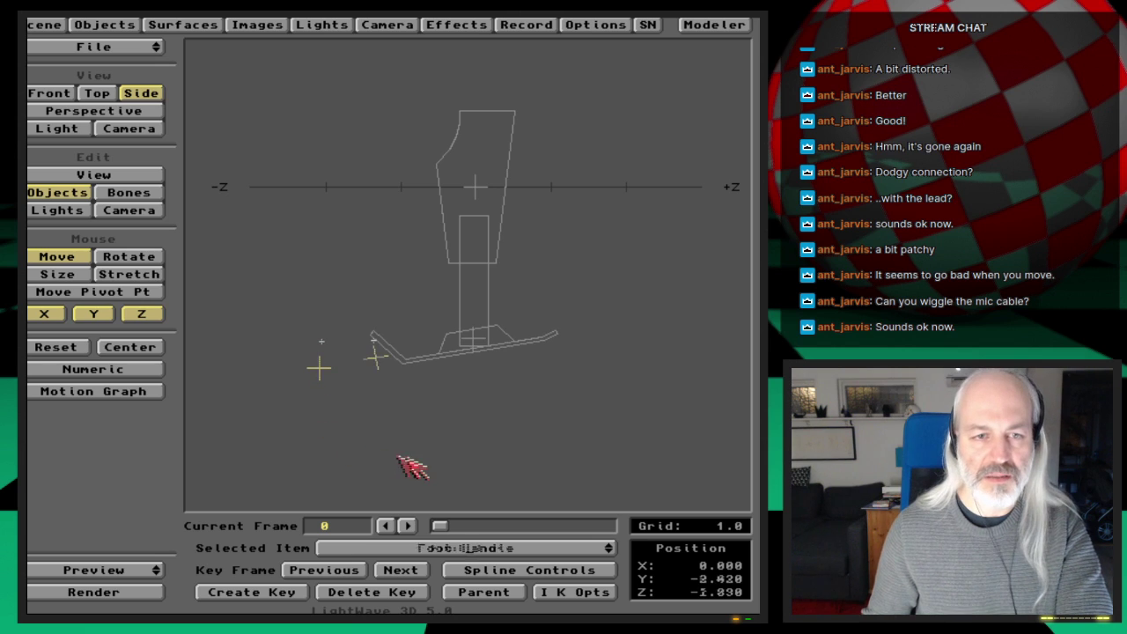
pyautogui.click(568, 596)
pyautogui.click(206, 339)
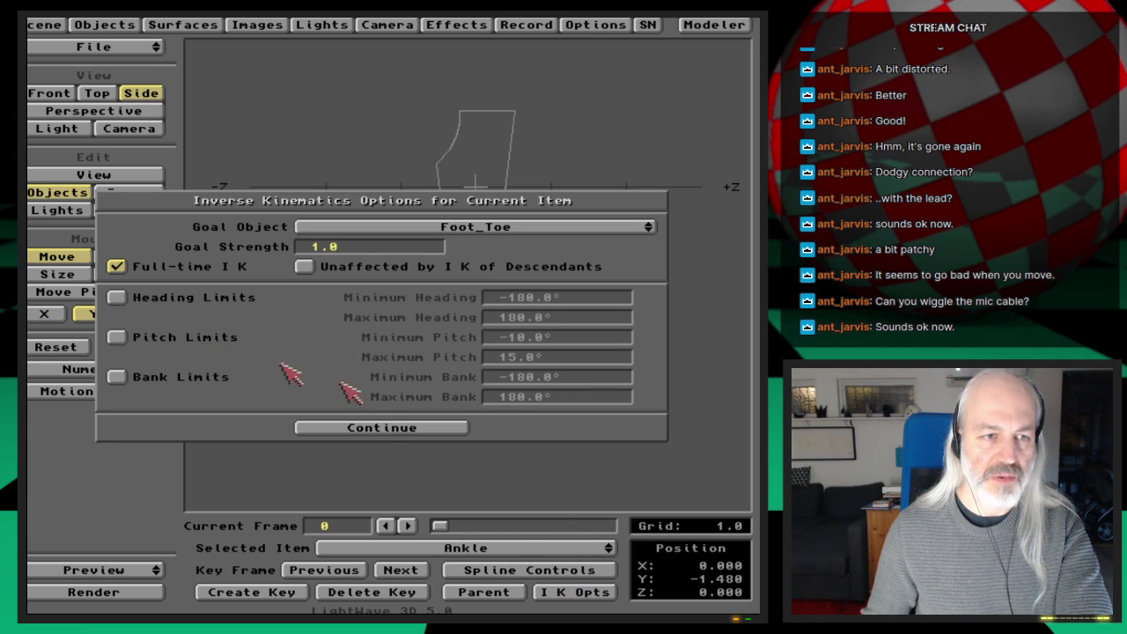
pyautogui.click(373, 428)
# Move Foot_Handle well below the foot to about Y -3.27, Z -1.92
pyautogui.press('Up')
pyautogui.press('Up')
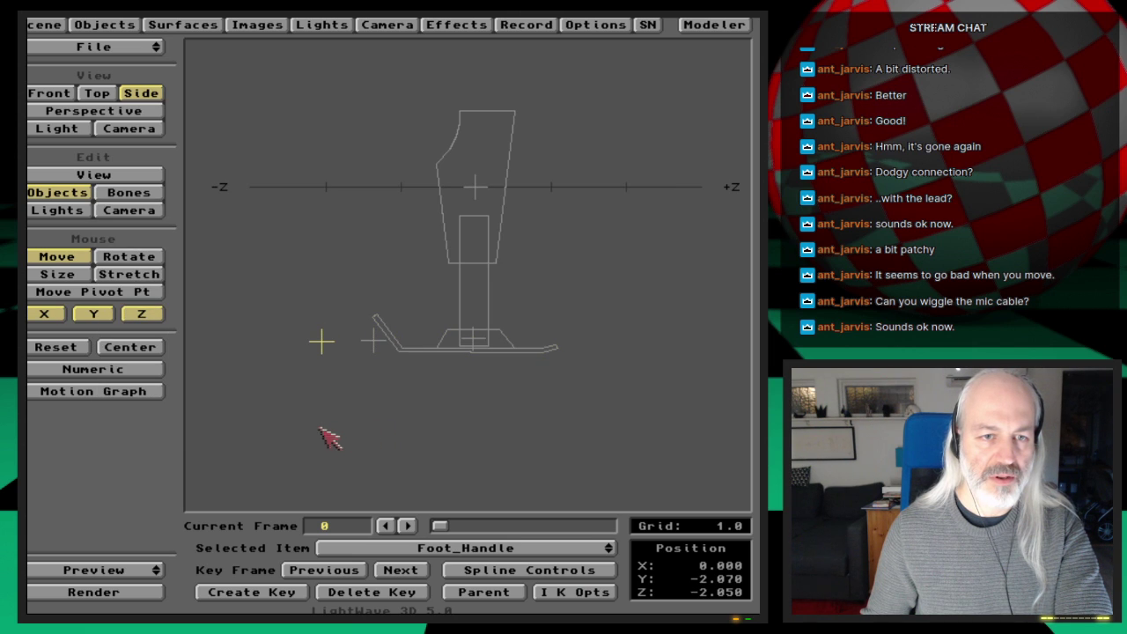
pyautogui.moveTo(330, 438); pyautogui.dragTo(341, 527)
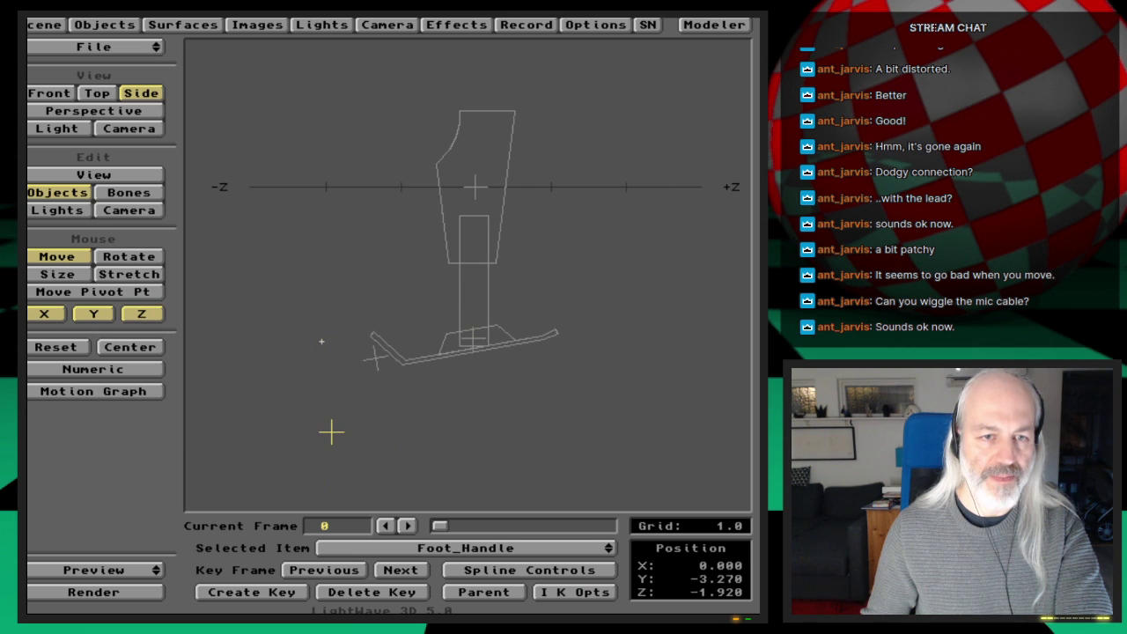
# Review the pitch limits in Gear_foot1's inverse kinematics options
pyautogui.press('Up')
pyautogui.press('Down')
pyautogui.press('Down')
pyautogui.press('Down')
pyautogui.press('Down')
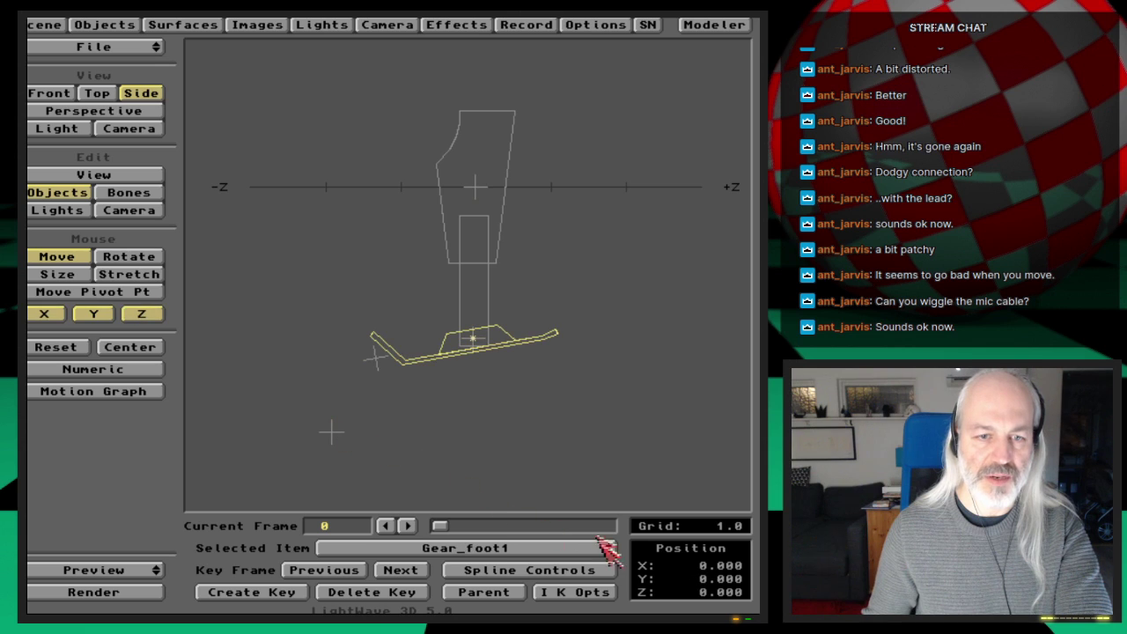
pyautogui.click(610, 591)
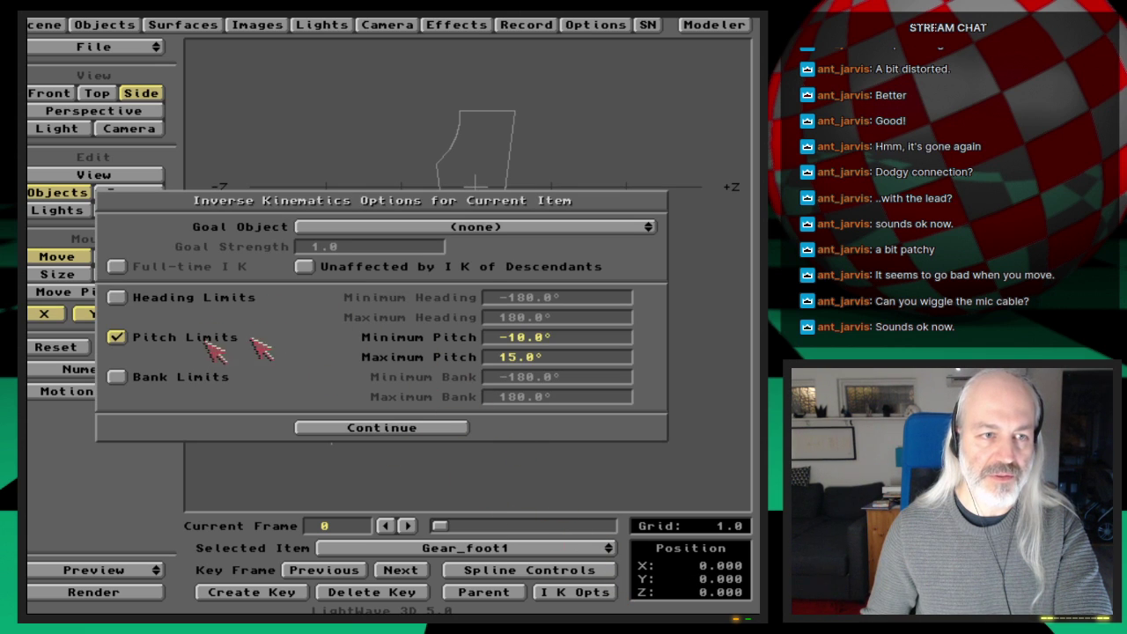
pyautogui.click(387, 429)
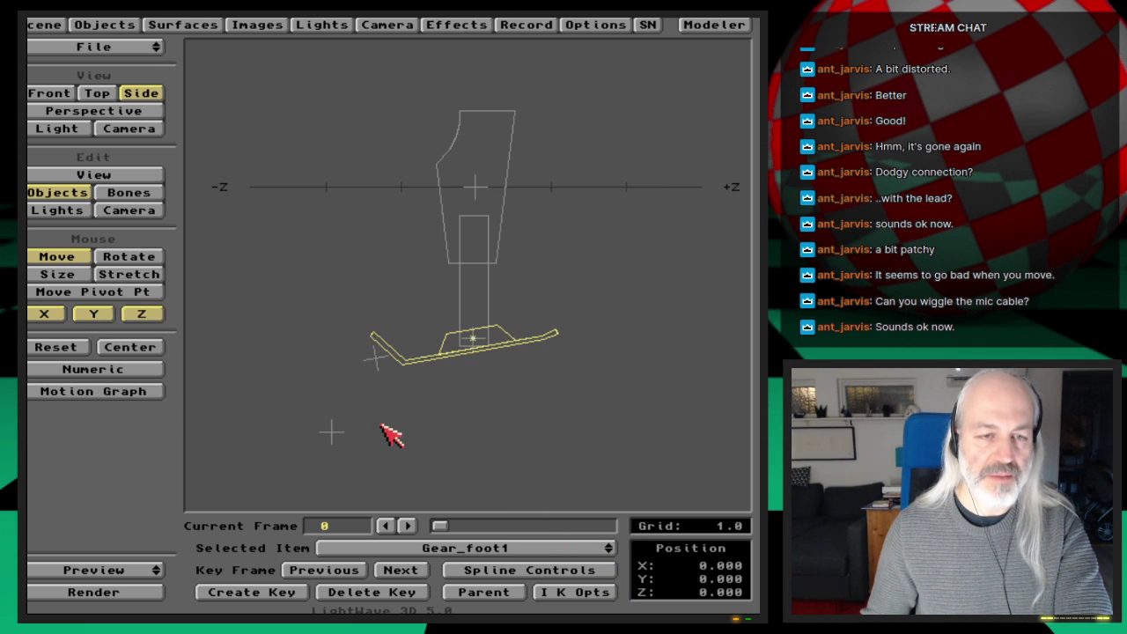
# Move Foot_Handle up beside the foot to about Y -2.15, Z -2.00 and save the scene
pyautogui.press('Down')
pyautogui.press('Down')
pyautogui.press('Down')
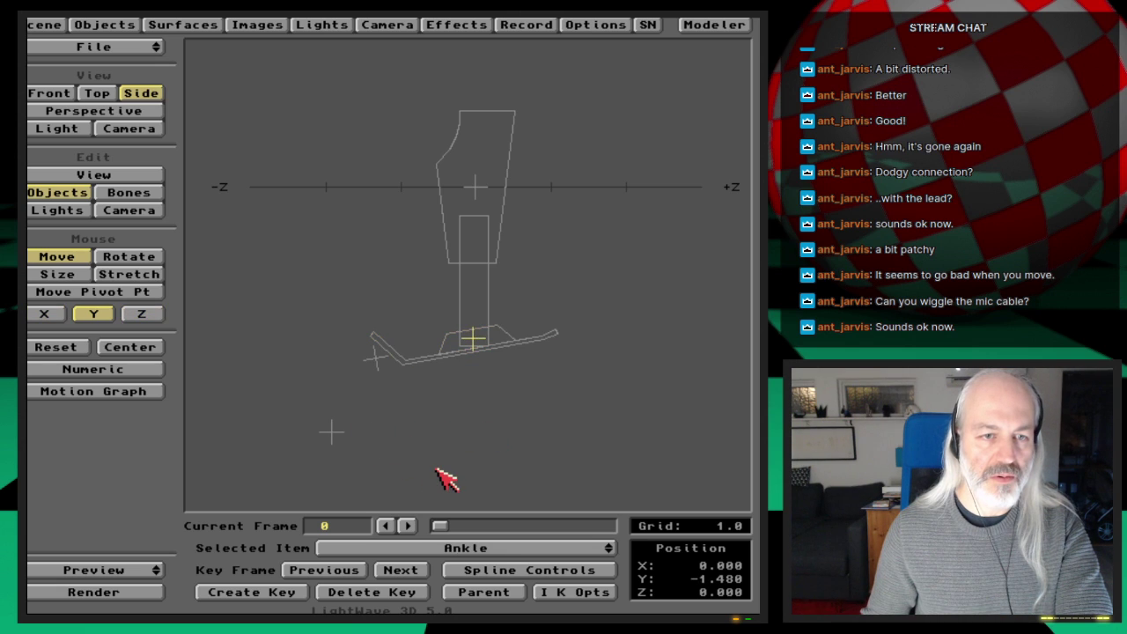
pyautogui.moveTo(330, 427); pyautogui.dragTo(325, 346)
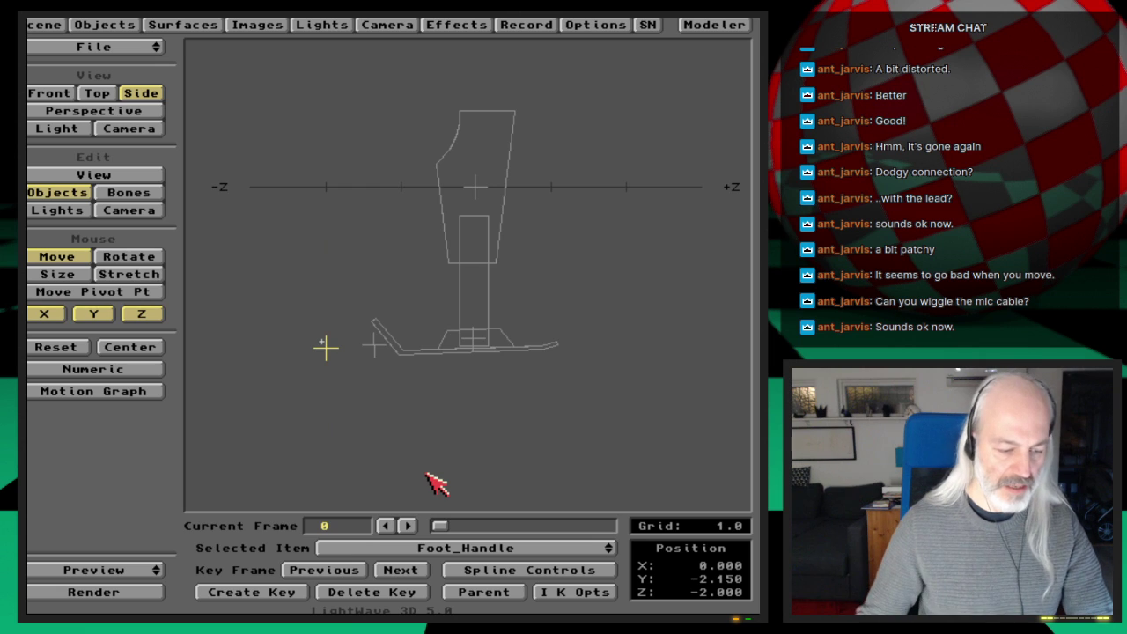
pyautogui.press('s')
pyautogui.press('Return')
pyautogui.press('Return')
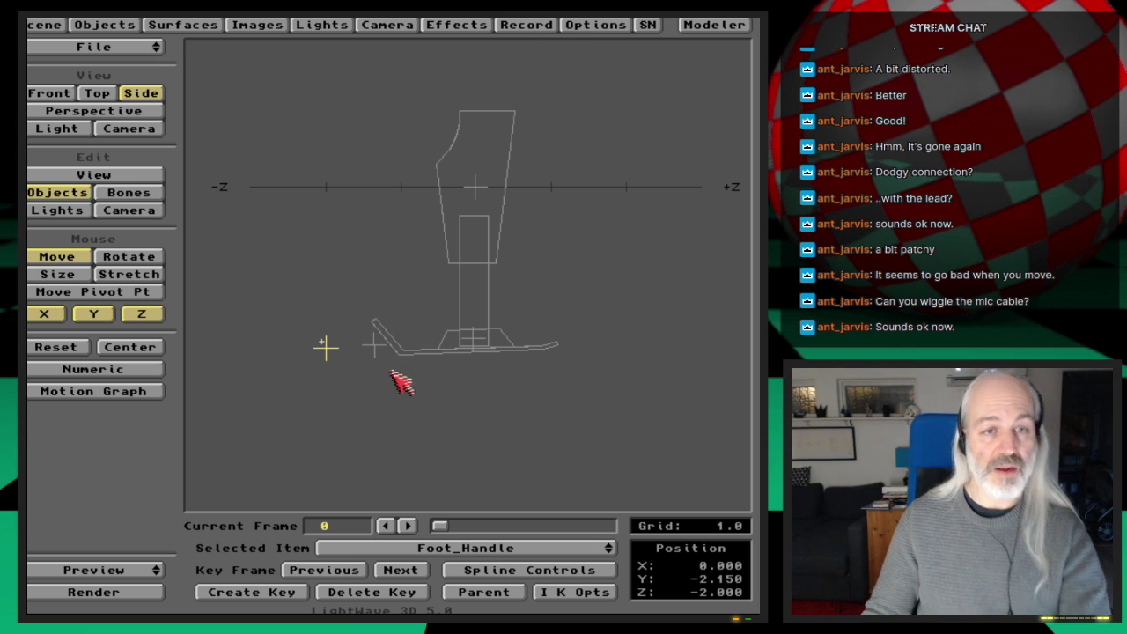
# Restrict Gear_lowerLeg1 to Y movement and slide it up and down against Foot_Handle, ending at about Y -0.64
pyautogui.click(539, 547)
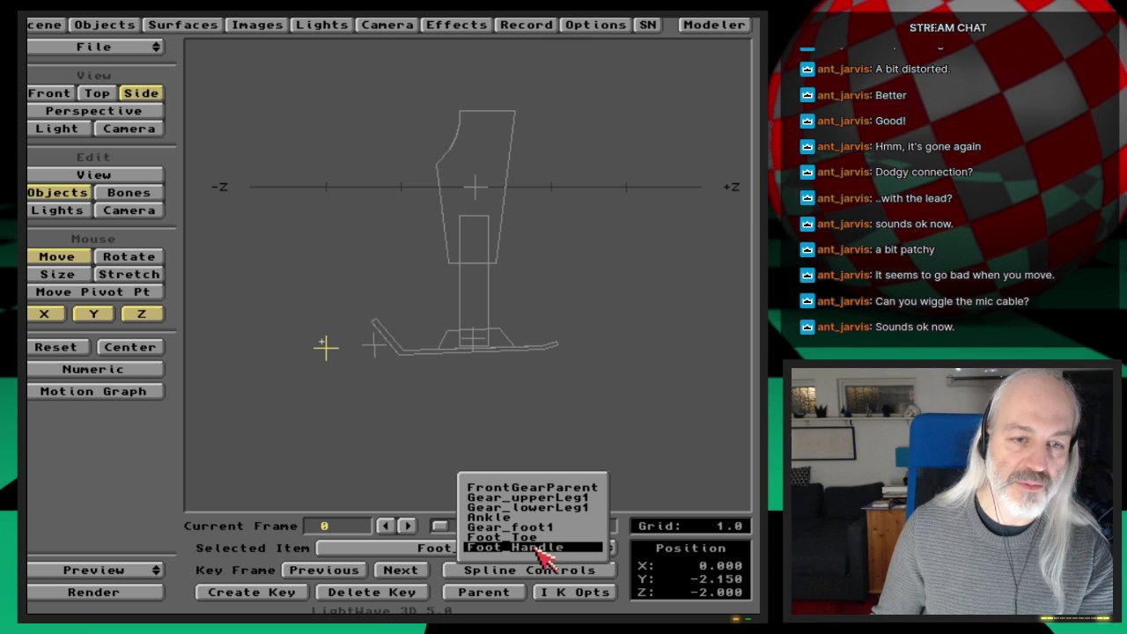
pyautogui.moveTo(543, 548); pyautogui.dragTo(563, 508)
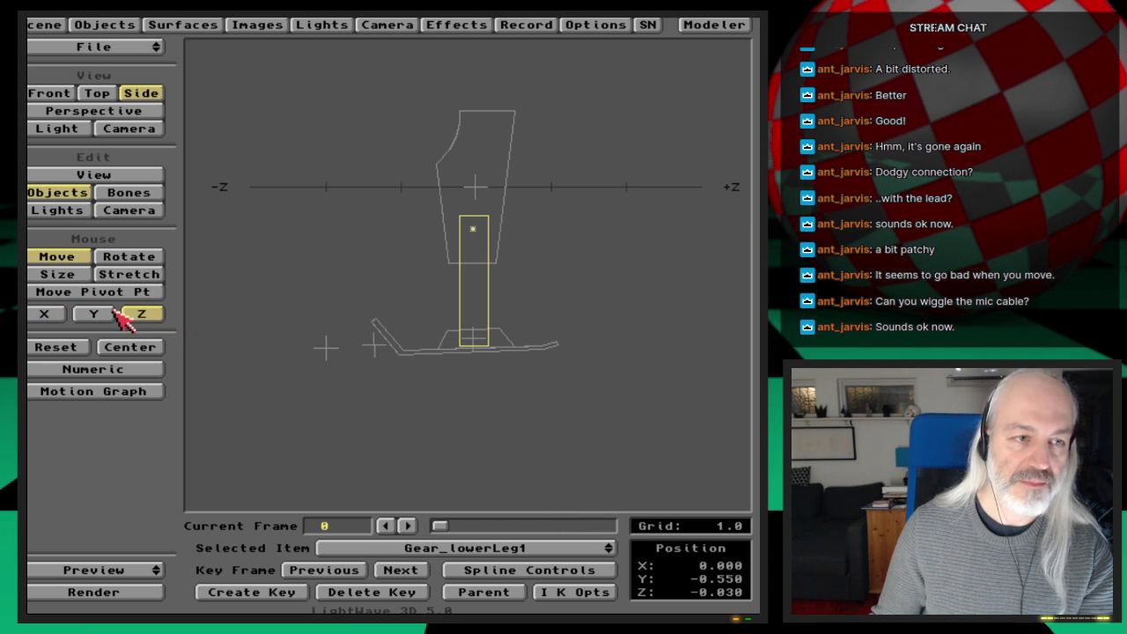
pyautogui.click(143, 314)
pyautogui.moveTo(518, 438)
pyautogui.mouseDown()
pyautogui.moveTo(518, 412)
pyautogui.moveTo(517, 457)
pyautogui.moveTo(518, 401)
pyautogui.moveTo(518, 493)
pyautogui.moveTo(518, 406)
pyautogui.moveTo(518, 431)
pyautogui.mouseUp()
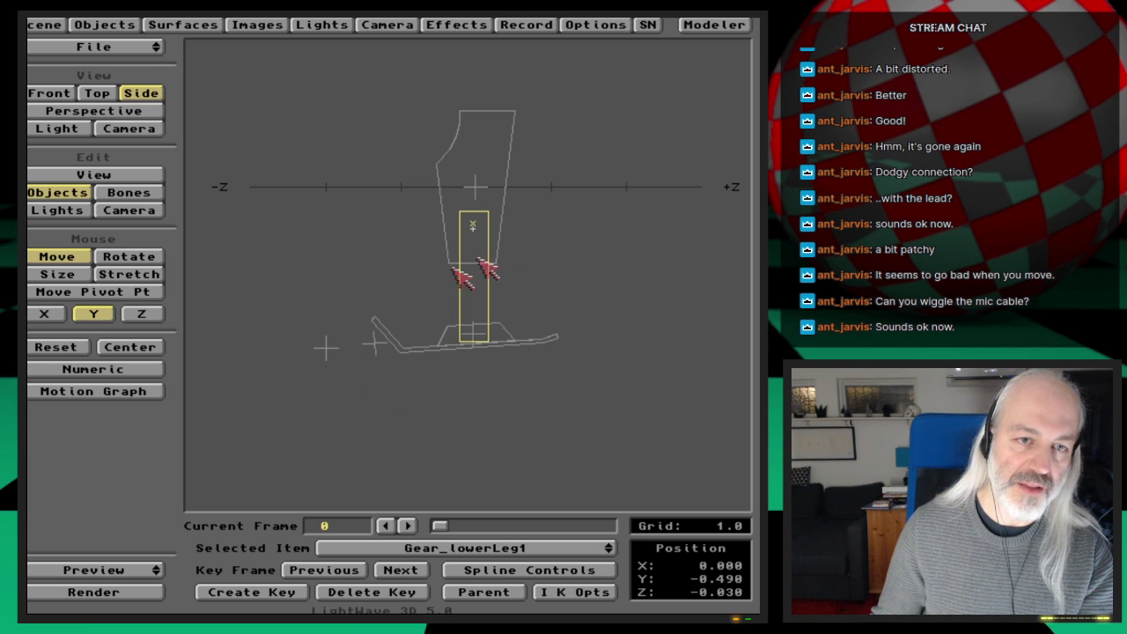
pyautogui.moveTo(507, 381)
pyautogui.mouseDown()
pyautogui.moveTo(506, 440)
pyautogui.moveTo(506, 390)
pyautogui.mouseUp()
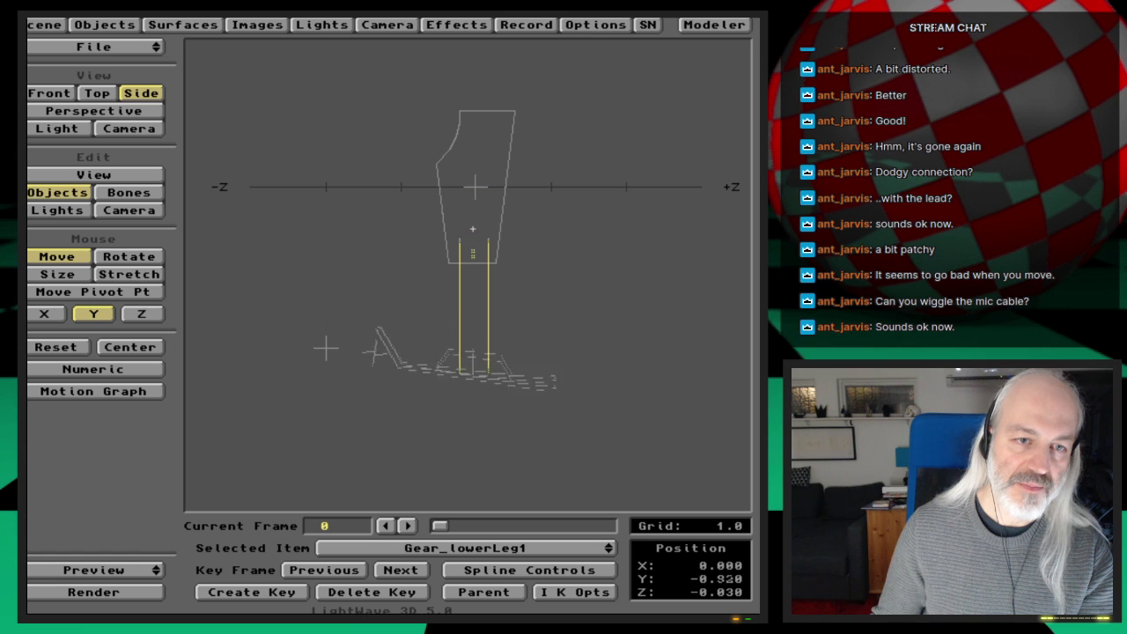
pyautogui.moveTo(506, 376); pyautogui.dragTo(506, 348)
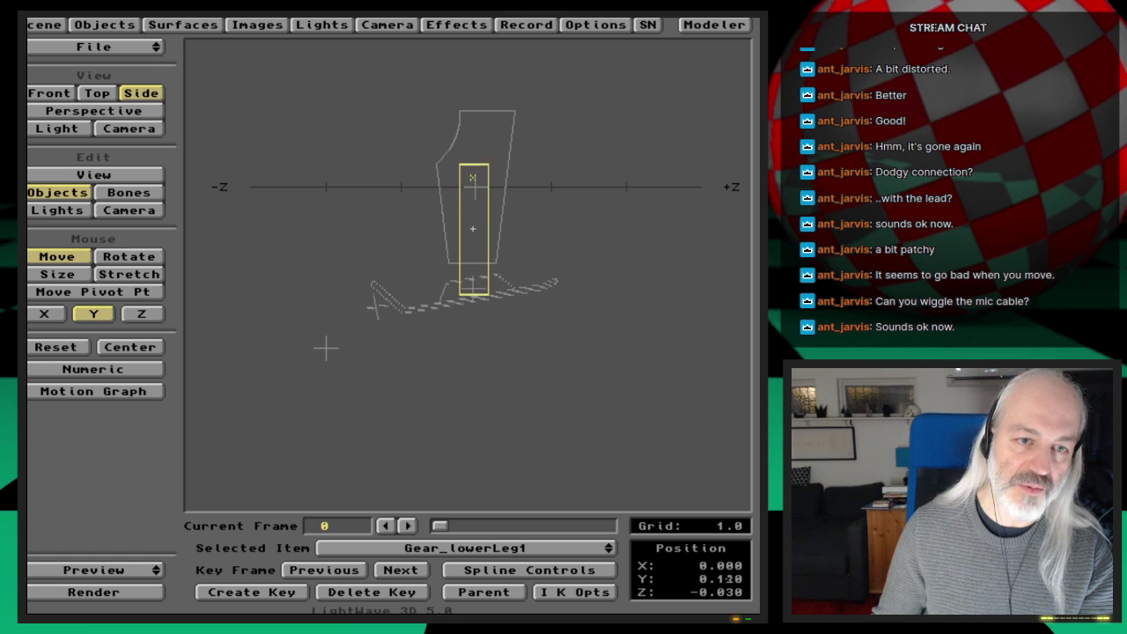
pyautogui.moveTo(507, 336); pyautogui.dragTo(506, 324)
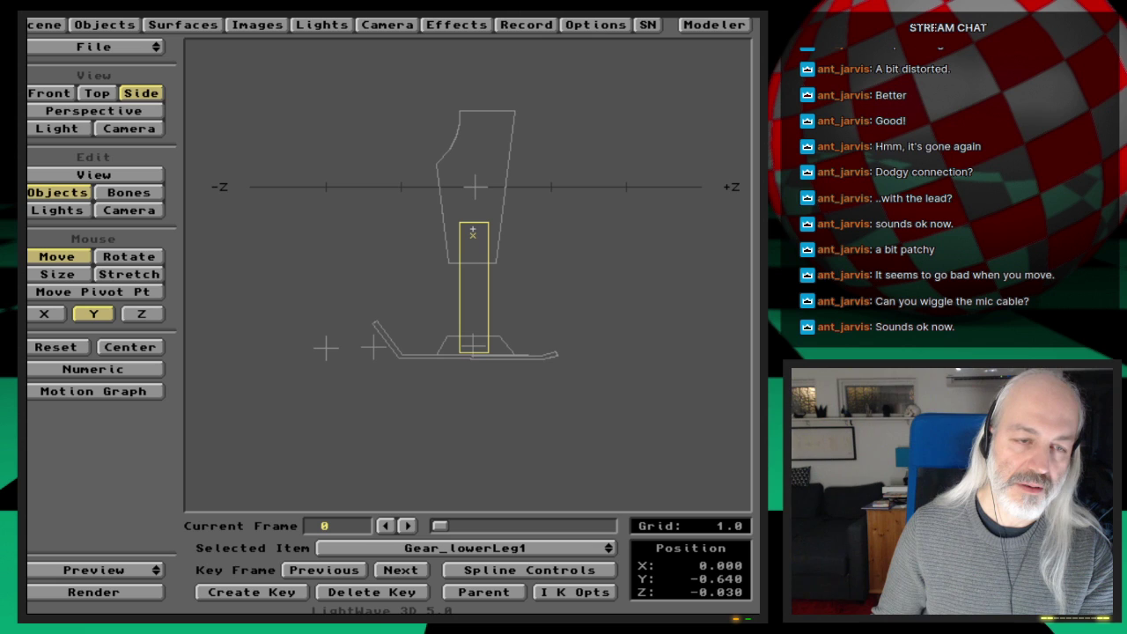
# Raise Foot_Handle to Y -1.50 and create a motion key for it at frame 0
pyautogui.press('Down')
pyautogui.press('Down')
pyautogui.moveTo(434, 436); pyautogui.dragTo(433, 387)
pyautogui.press('Return')
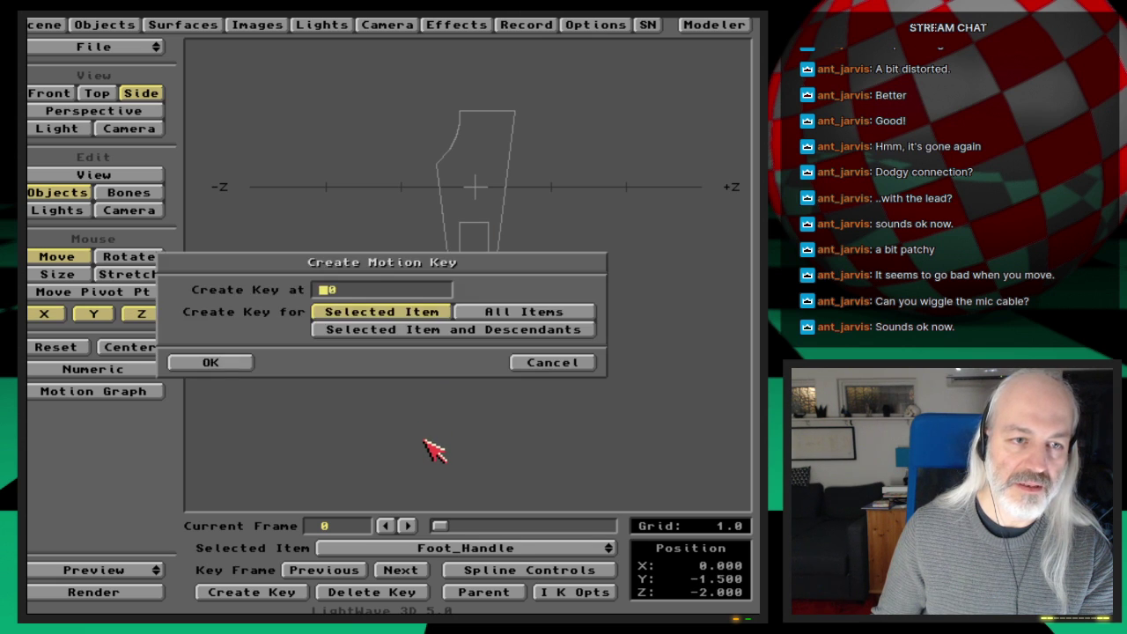
pyautogui.press('Return')
# Raise Gear_lowerLeg1 along Y to about -0.16 so the foot comes near Foot_Handle's height
pyautogui.press('Up')
pyautogui.press('Up')
pyautogui.press('Up')
pyautogui.press('Up')
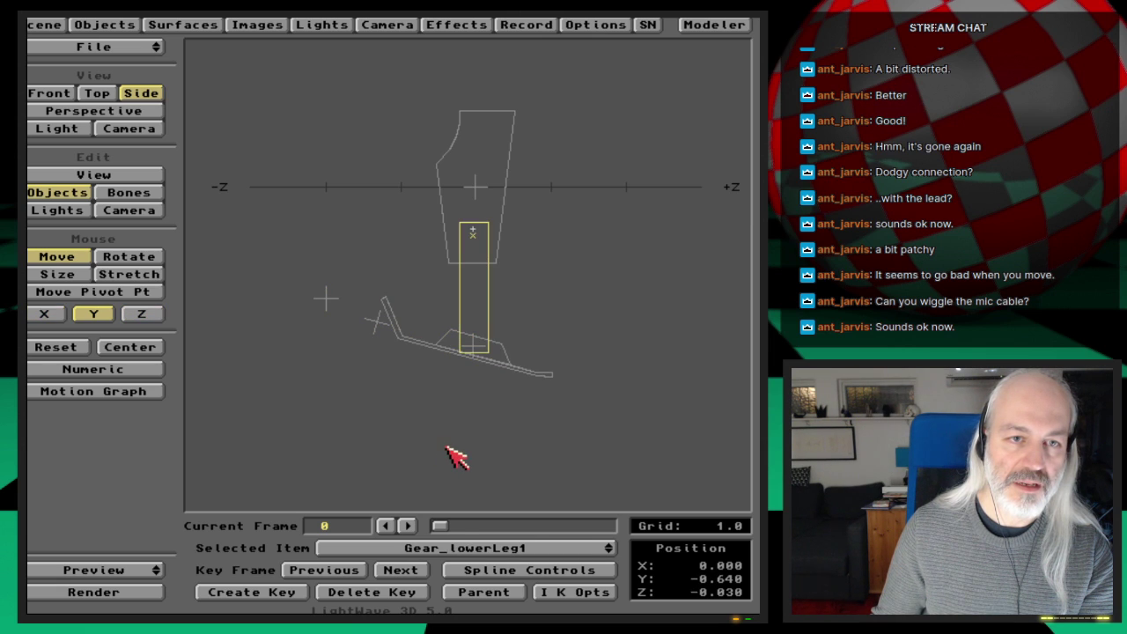
pyautogui.moveTo(455, 457)
pyautogui.mouseDown()
pyautogui.moveTo(455, 393)
pyautogui.moveTo(455, 480)
pyautogui.moveTo(455, 422)
pyautogui.moveTo(455, 456)
pyautogui.mouseUp()
# Parent Foot_Handle to Gear_lowerLeg1
pyautogui.press('Down')
pyautogui.press('Down')
pyautogui.press('Down')
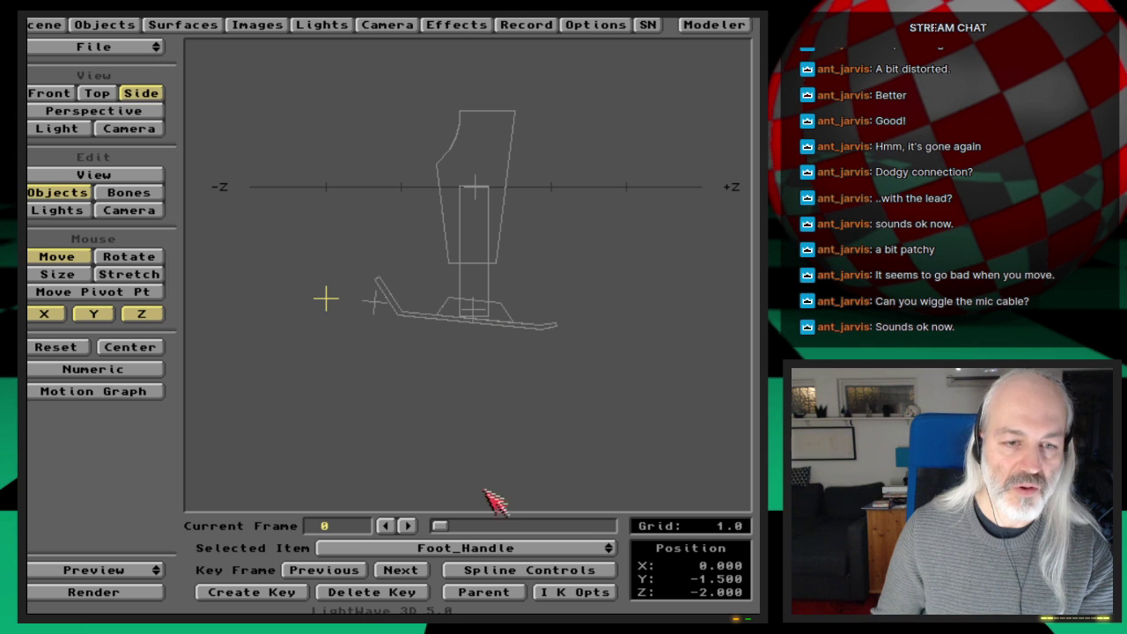
pyautogui.click(484, 592)
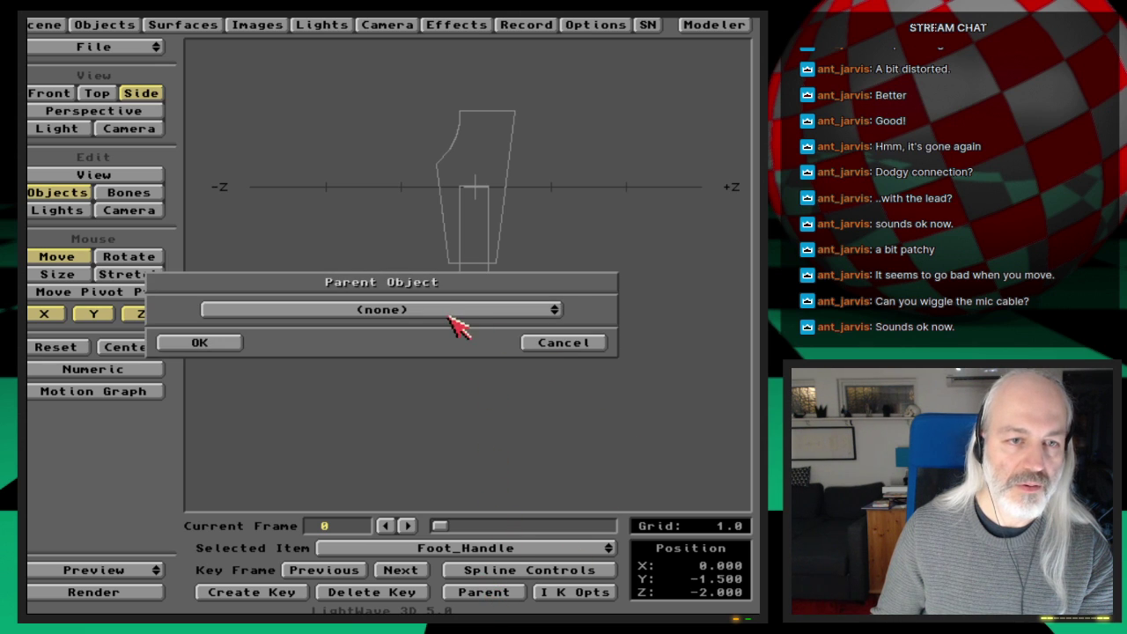
pyautogui.moveTo(449, 317); pyautogui.dragTo(471, 353)
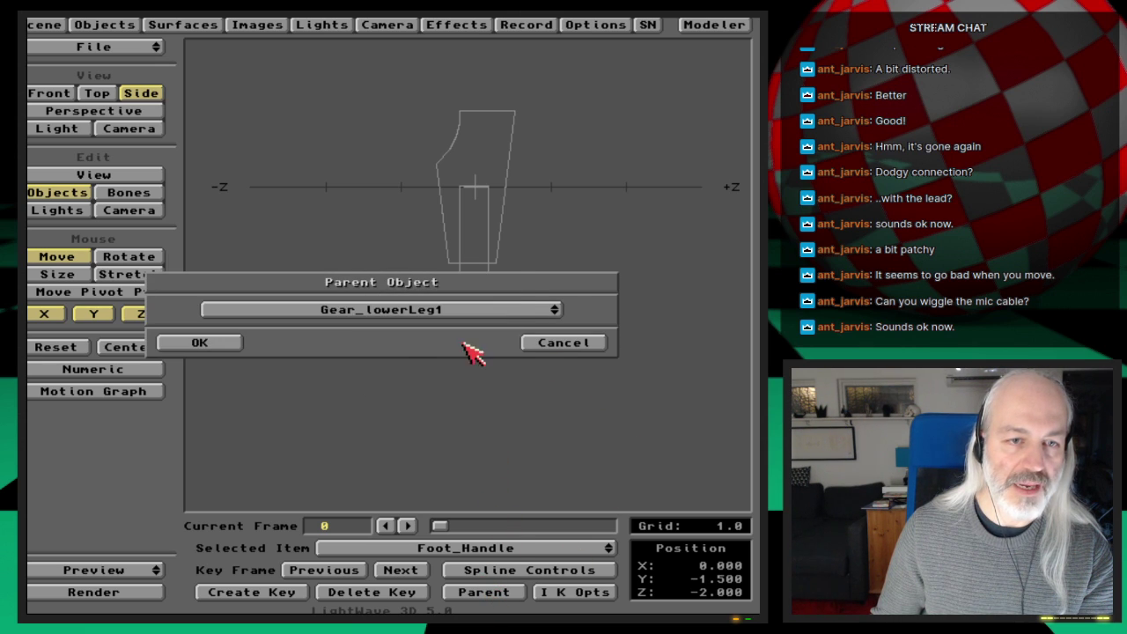
pyautogui.click(239, 343)
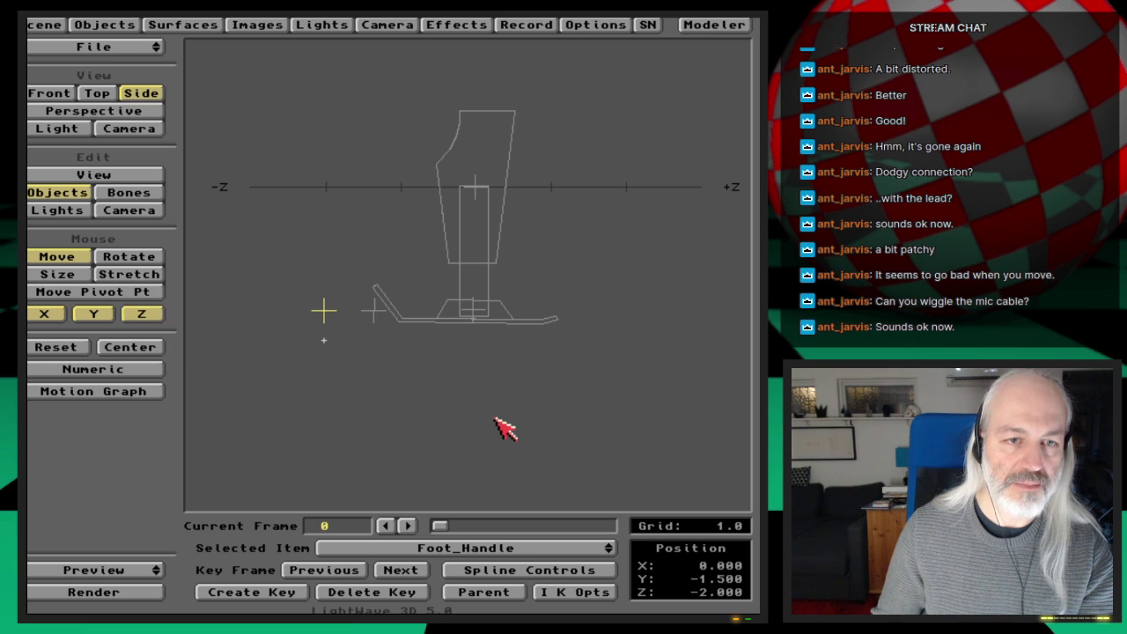
# Test the new parenting by moving Gear_lowerLeg1 up and down along Y
pyautogui.press('Up')
pyautogui.press('Down')
pyautogui.press('Down')
pyautogui.press('Up')
pyautogui.press('Up')
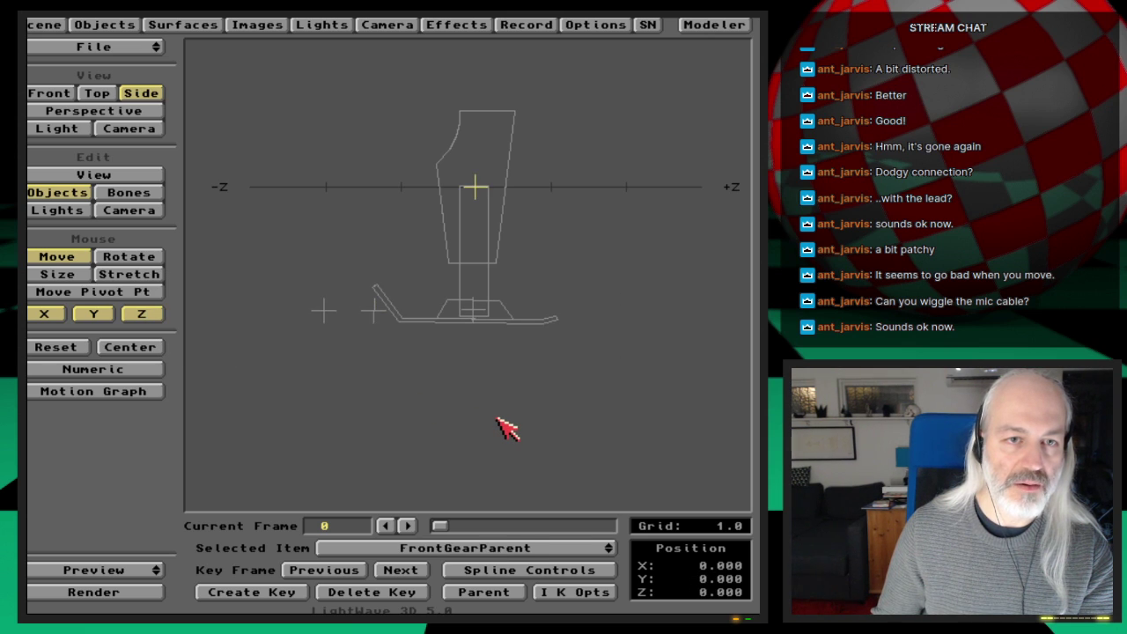
pyautogui.press('Down')
pyautogui.press('Down')
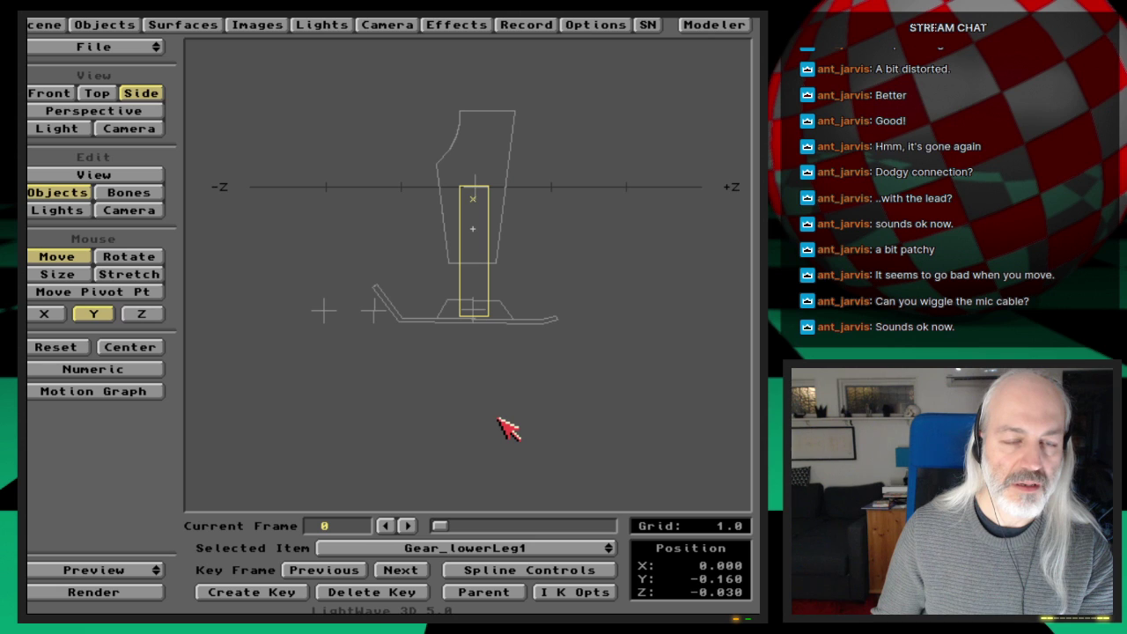
pyautogui.moveTo(509, 428)
pyautogui.mouseDown()
pyautogui.moveTo(509, 398)
pyautogui.moveTo(508, 490)
pyautogui.moveTo(509, 441)
pyautogui.mouseUp()
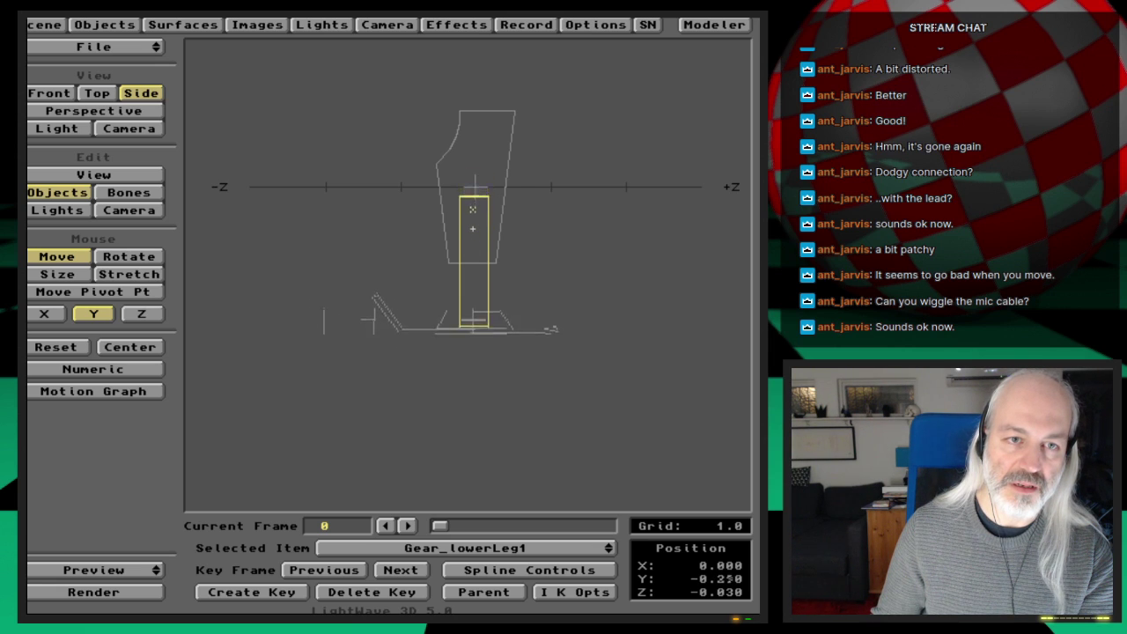
pyautogui.moveTo(509, 476); pyautogui.dragTo(509, 426)
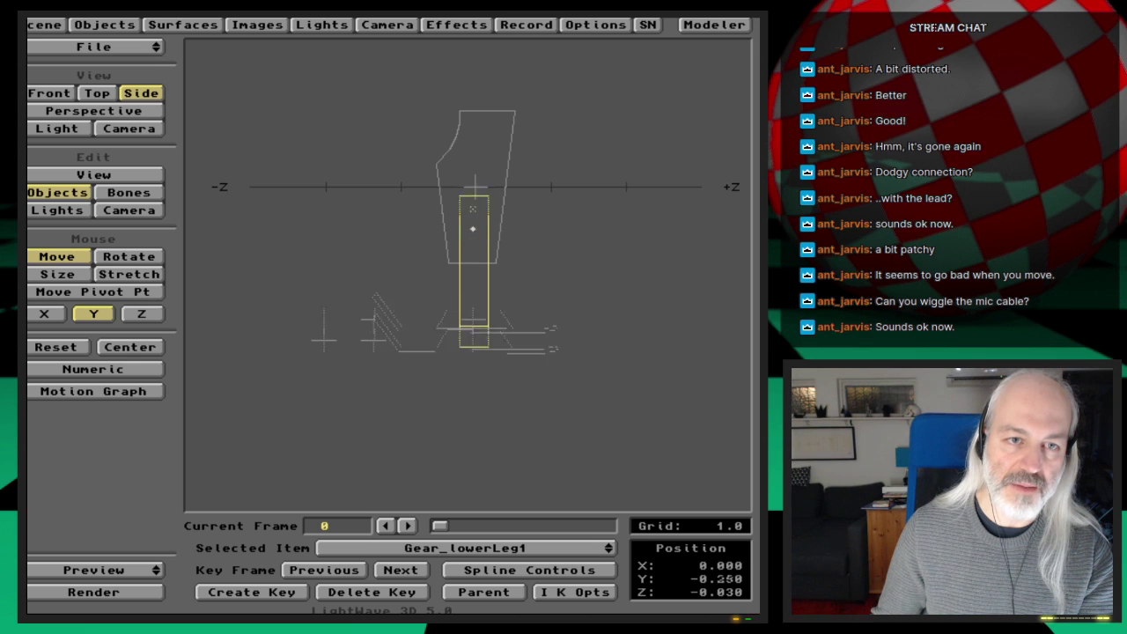
pyautogui.moveTo(473, 203); pyautogui.dragTo(473, 225)
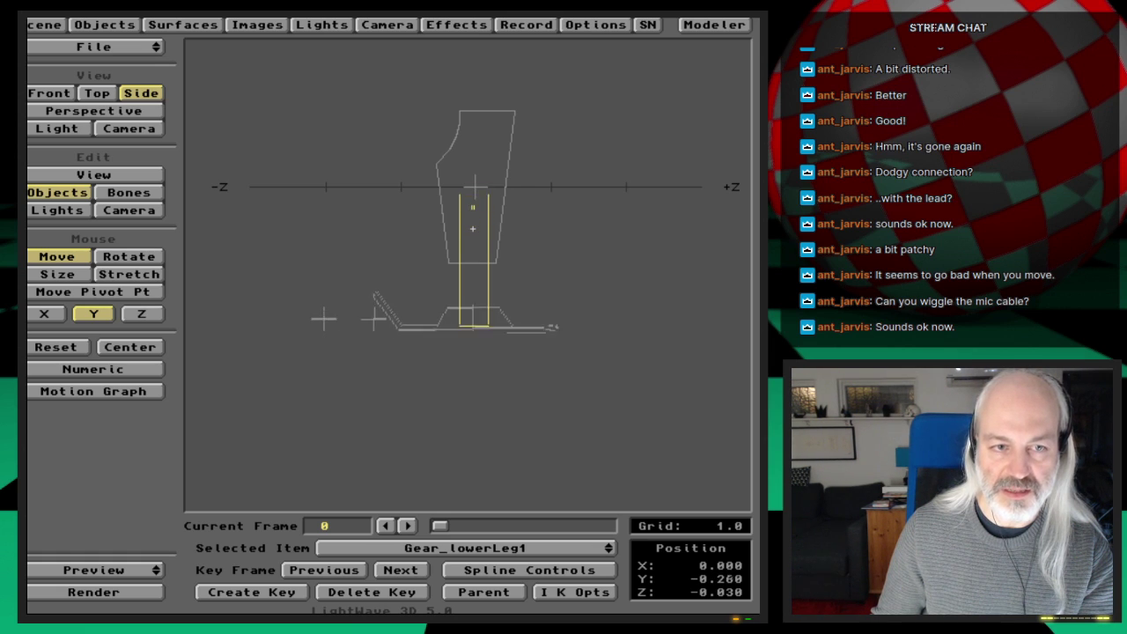
# Position Gear_lowerLeg1 at Y -0.59 and create a motion key for it at frame 0
pyautogui.moveTo(473, 199); pyautogui.dragTo(473, 230)
pyautogui.press('Return')
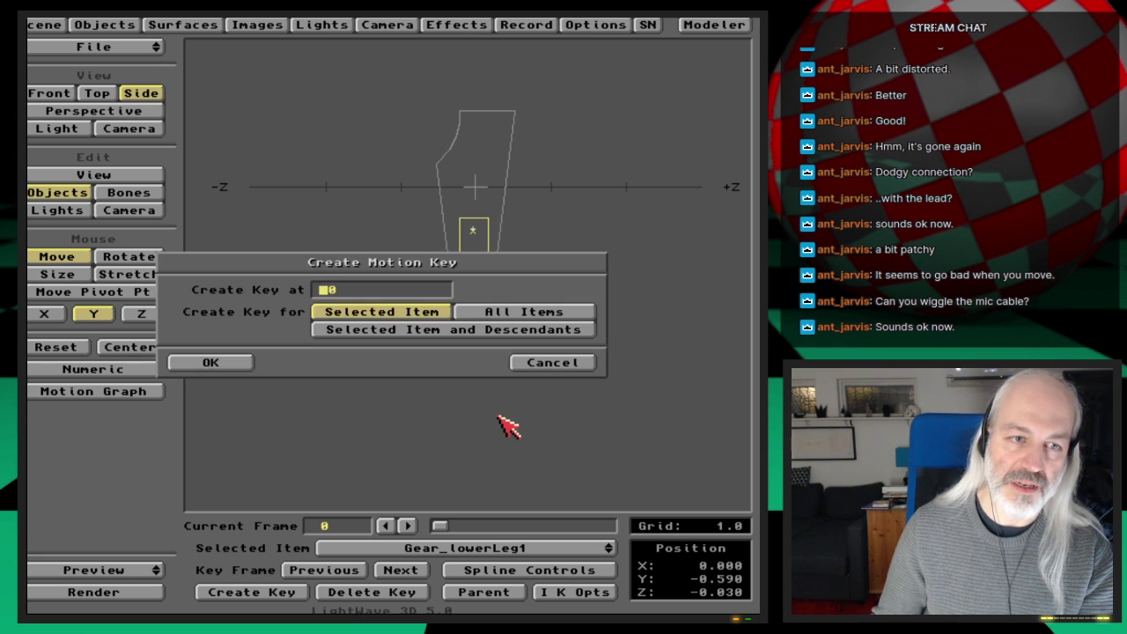
pyautogui.press('Return')
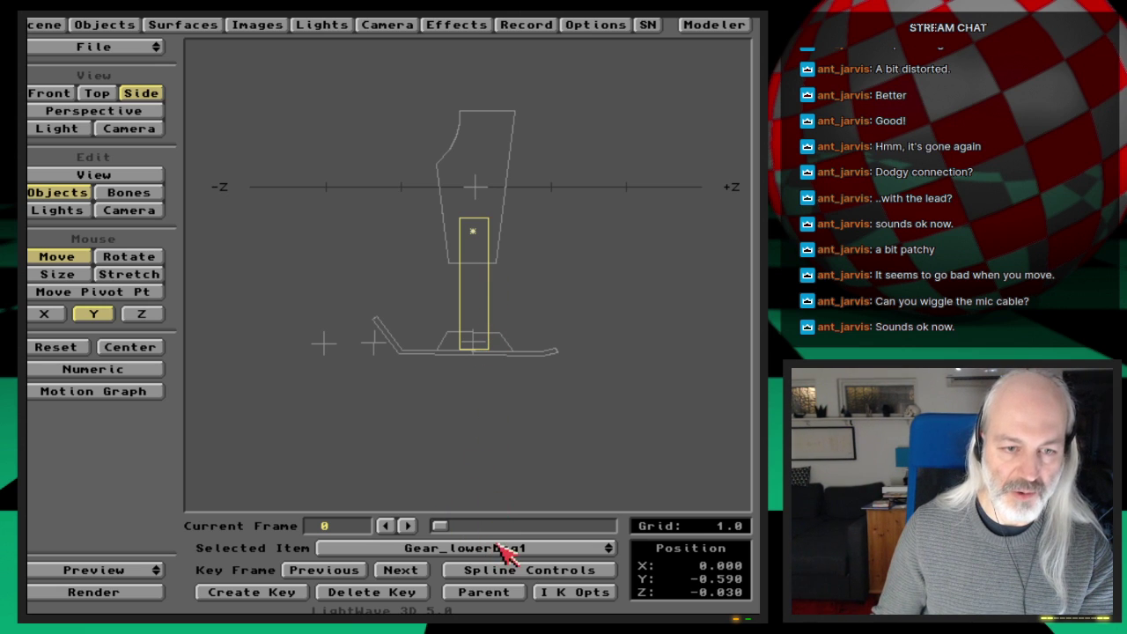
# Move Foot_Handle along the Y axis only to about -1.37 and save the scene as FrontGear_rig
pyautogui.press('Down')
pyautogui.press('Down')
pyautogui.press('Down')
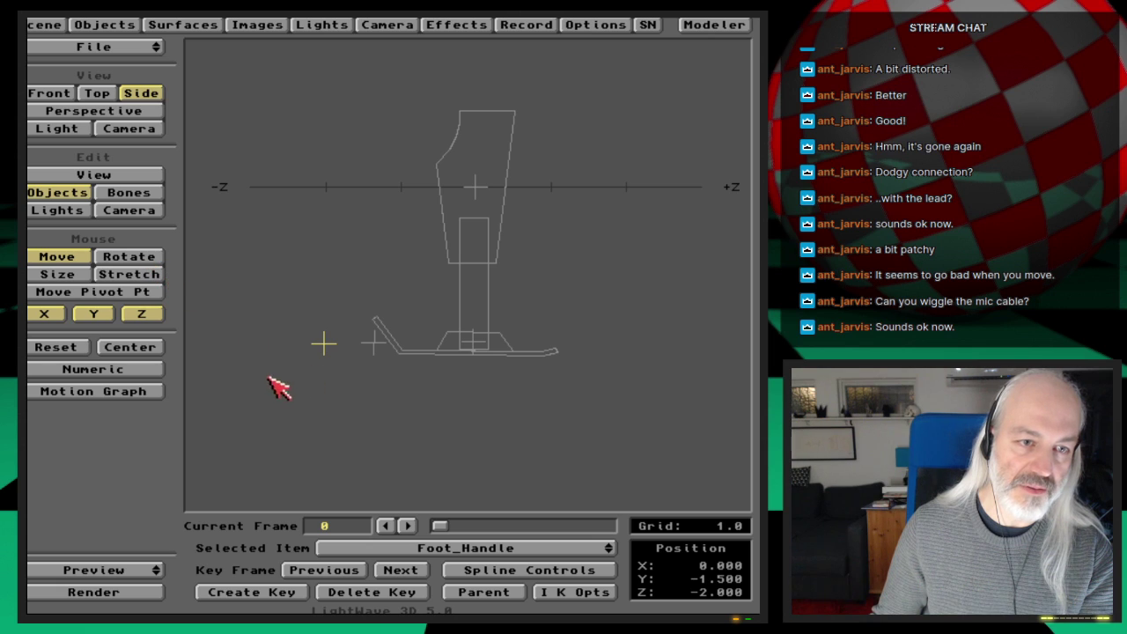
pyautogui.click(143, 315)
pyautogui.click(44, 314)
pyautogui.moveTo(335, 443); pyautogui.dragTo(336, 383)
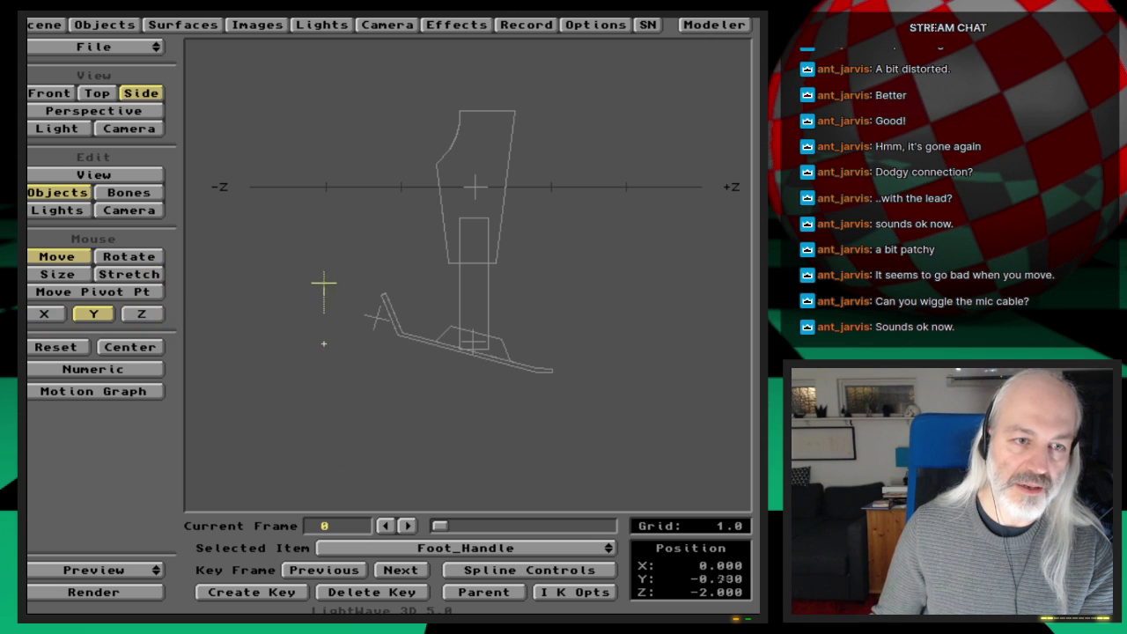
pyautogui.moveTo(323, 304); pyautogui.dragTo(323, 332)
pyautogui.press('s')
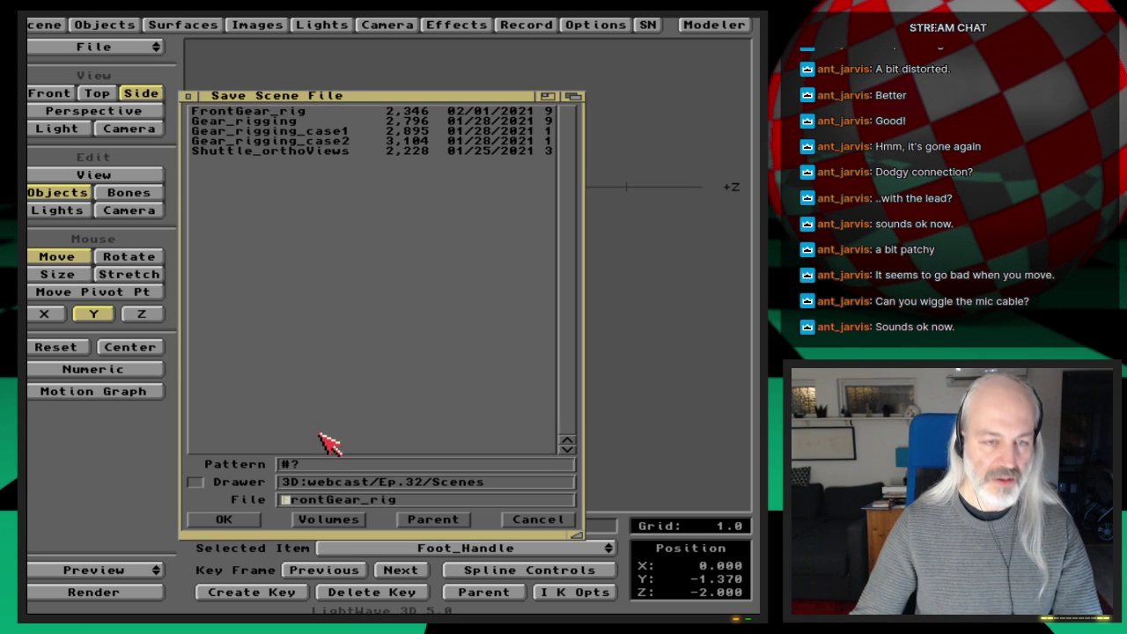
pyautogui.press('Return')
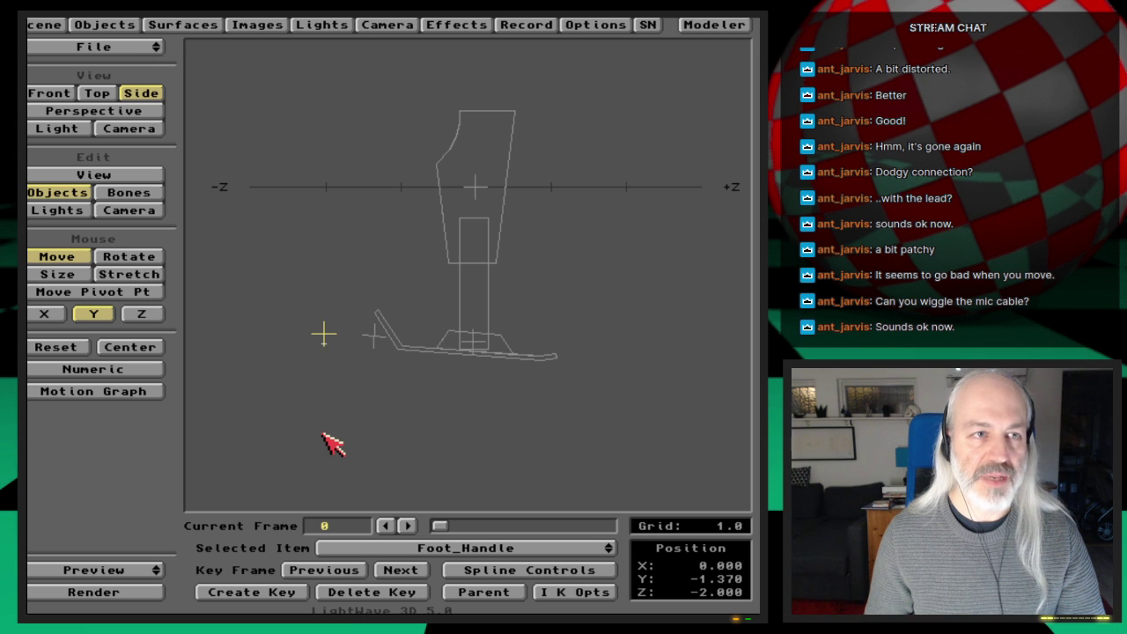
# Switch to Modeler and, on the empty fourth layer, create a flat box about 9 m by 7 m centred in the top view
pyautogui.click(714, 25)
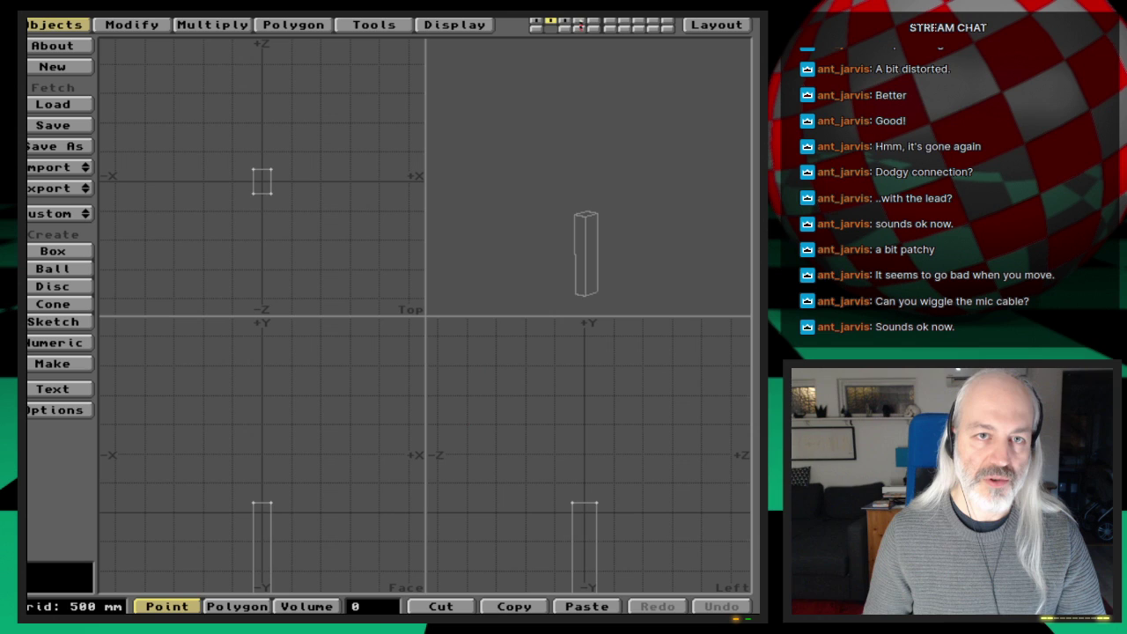
pyautogui.click(580, 23)
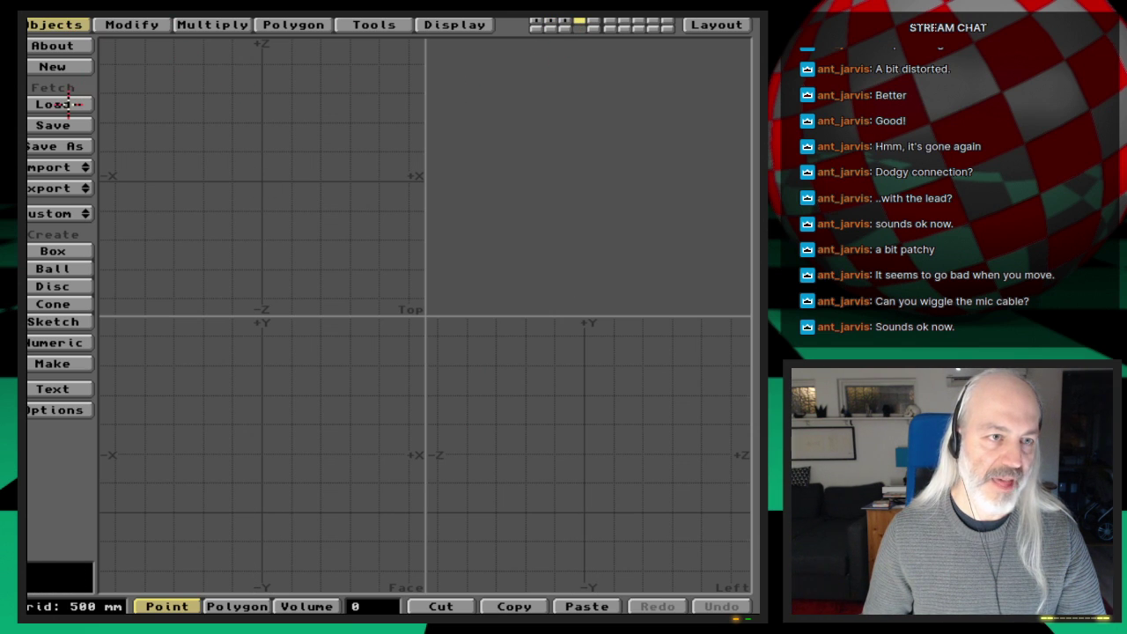
pyautogui.click(78, 251)
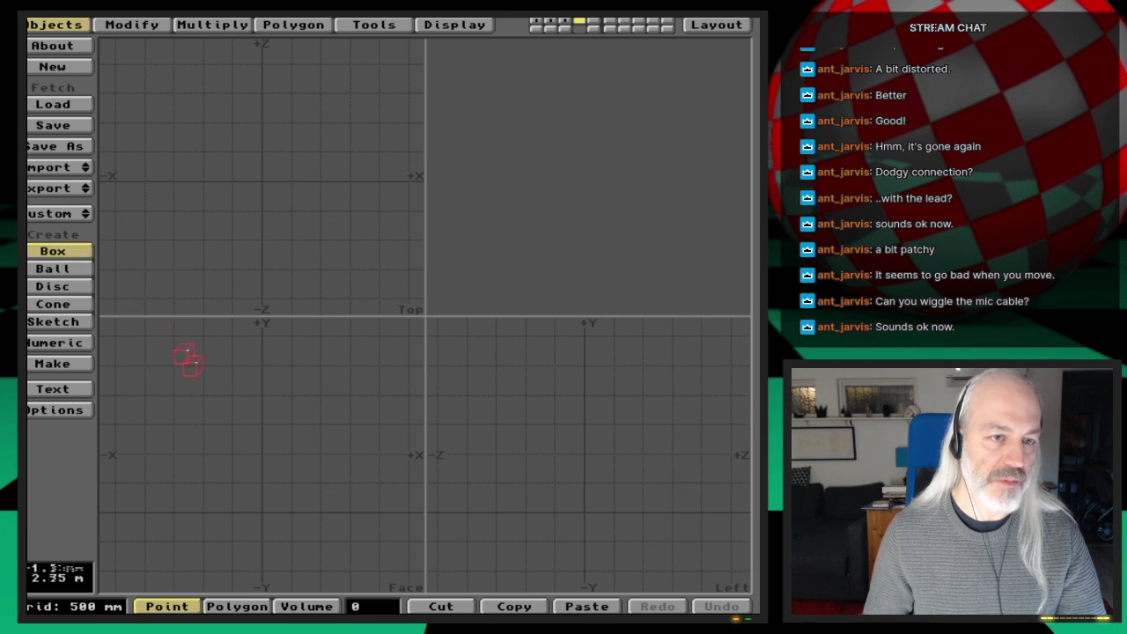
pyautogui.press(',')
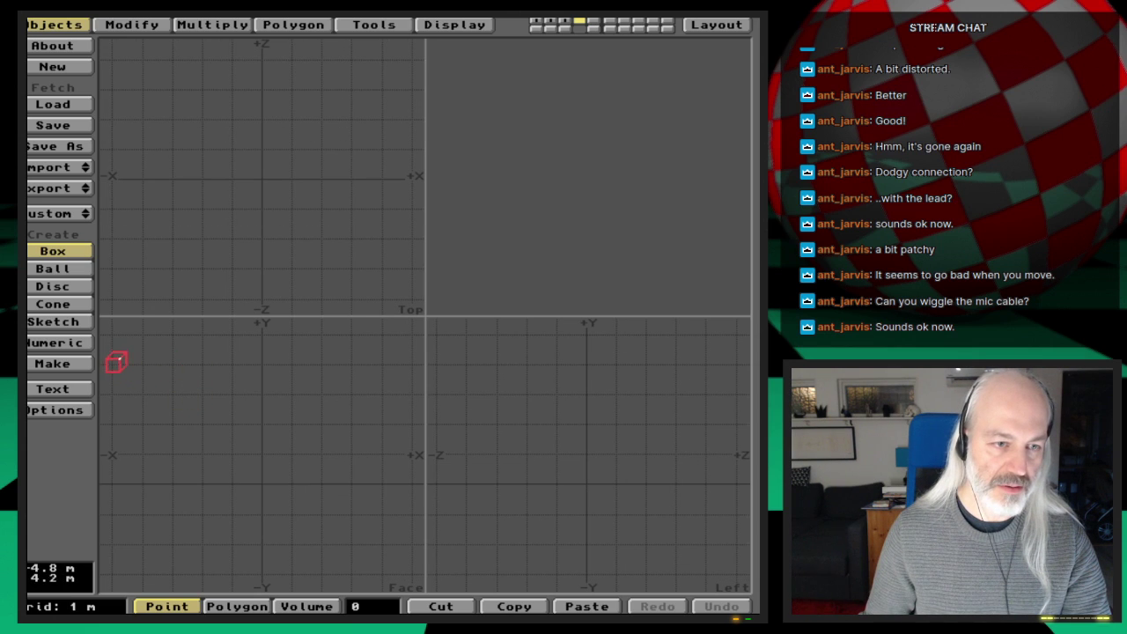
pyautogui.moveTo(123, 76); pyautogui.dragTo(396, 283)
pyautogui.press('space')
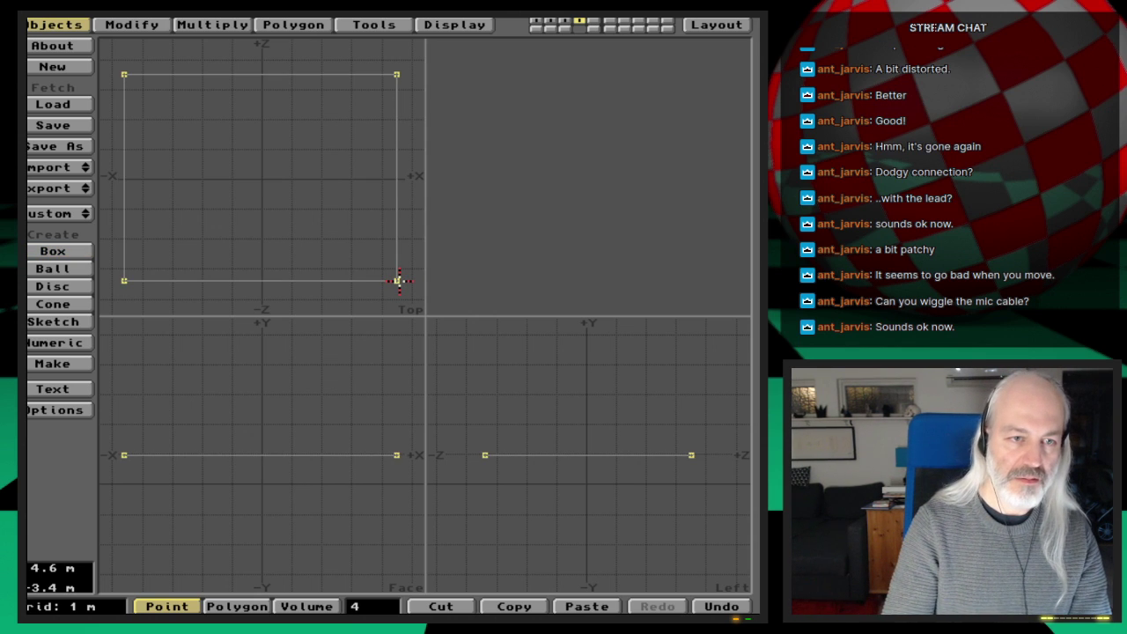
# Flip the flat polygon to face upward and assign it a new surface named Ground
pyautogui.press('space')
pyautogui.click(398, 280)
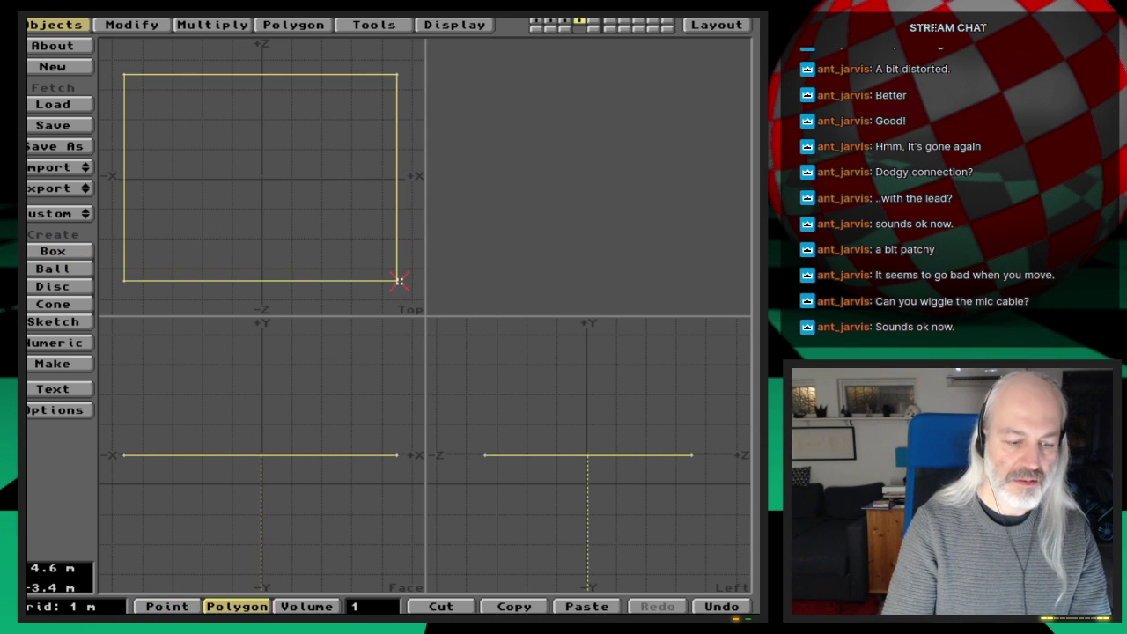
pyautogui.press('f')
pyautogui.press('q')
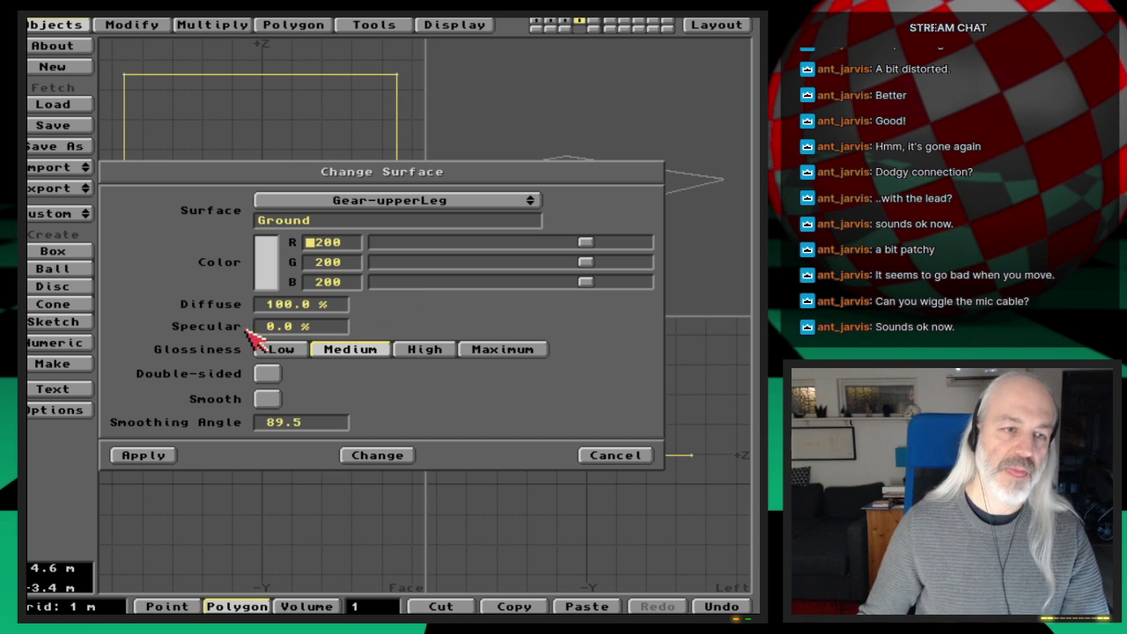
pyautogui.click(168, 455)
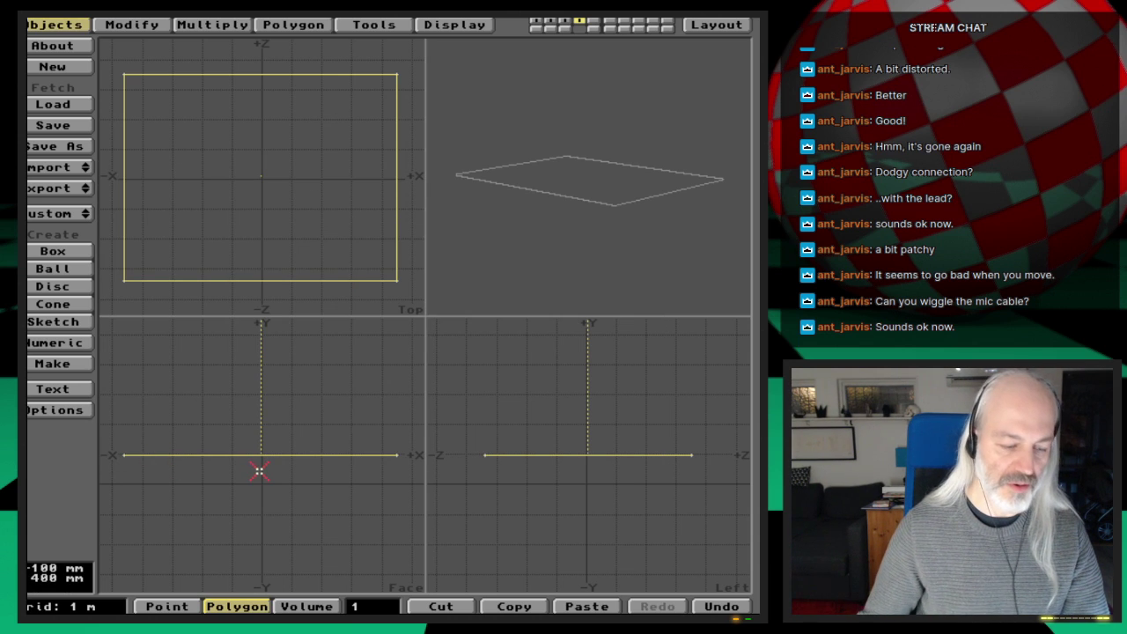
# Save the flat polygon as an object named Ground in the Ep.32 Objects drawer
pyautogui.hotkey('shift', 's')
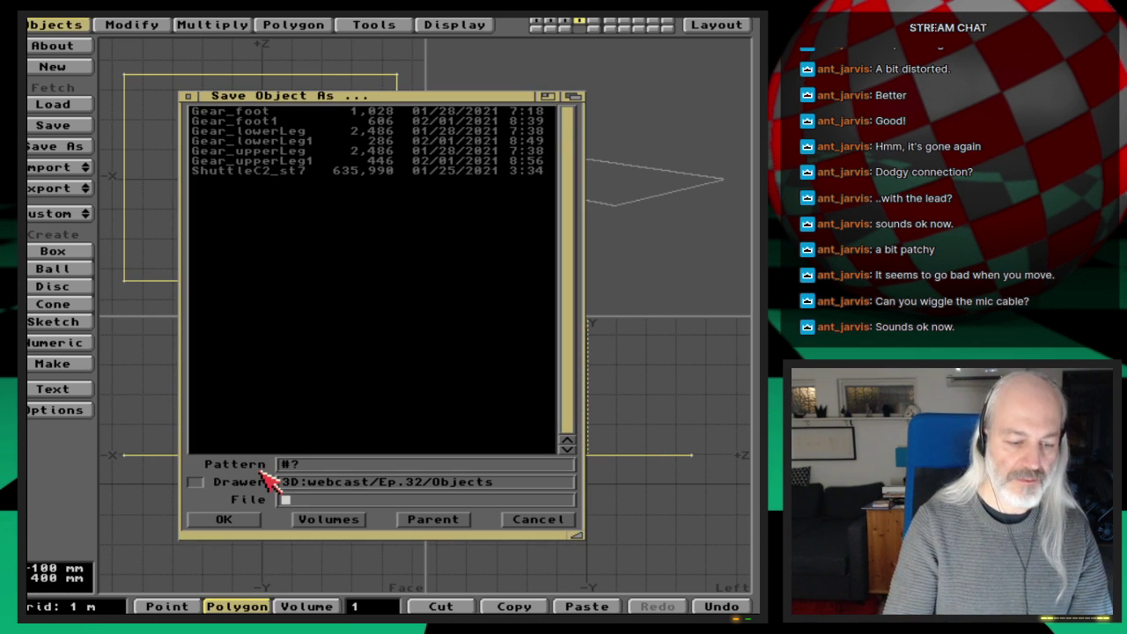
pyautogui.write('Ground')
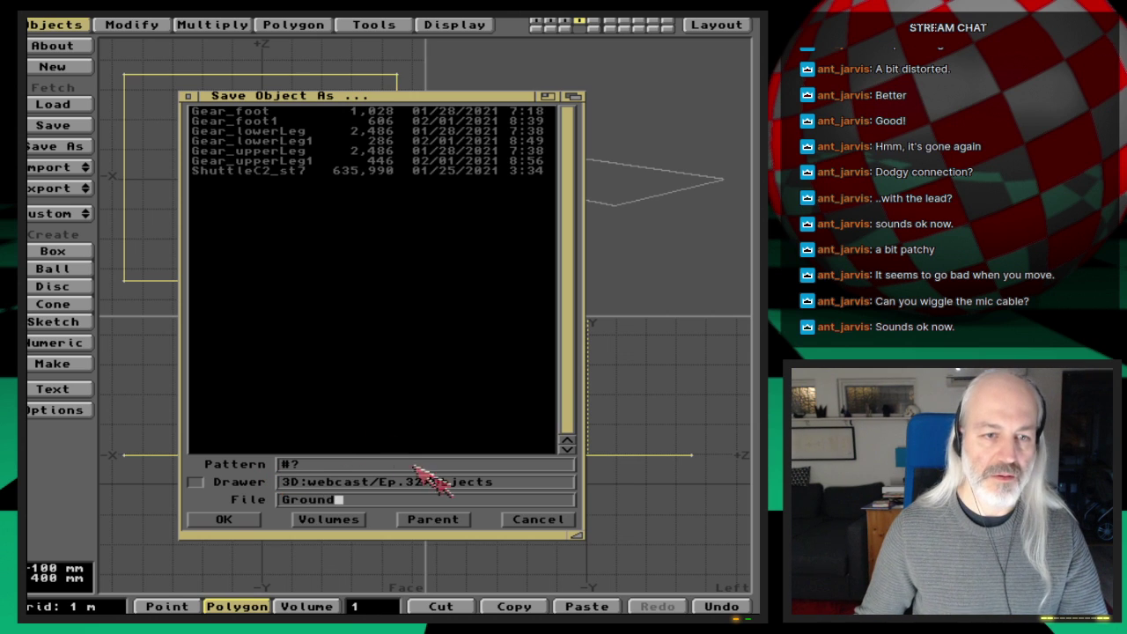
pyautogui.click(225, 521)
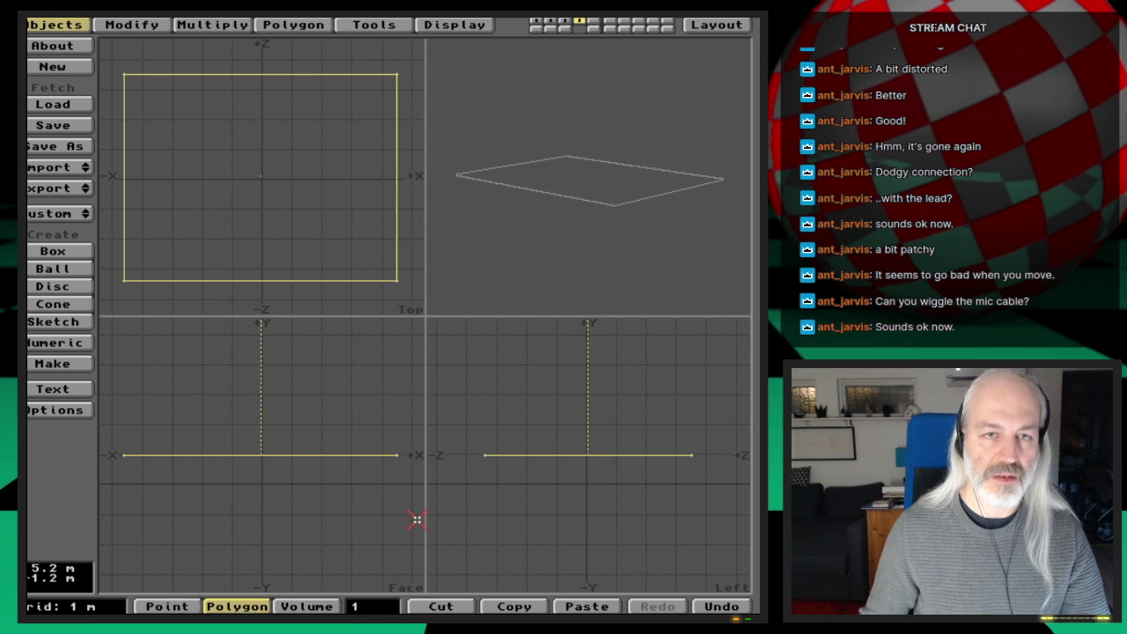
# Switch to Layout and load the Ground object into the scene
pyautogui.click(715, 24)
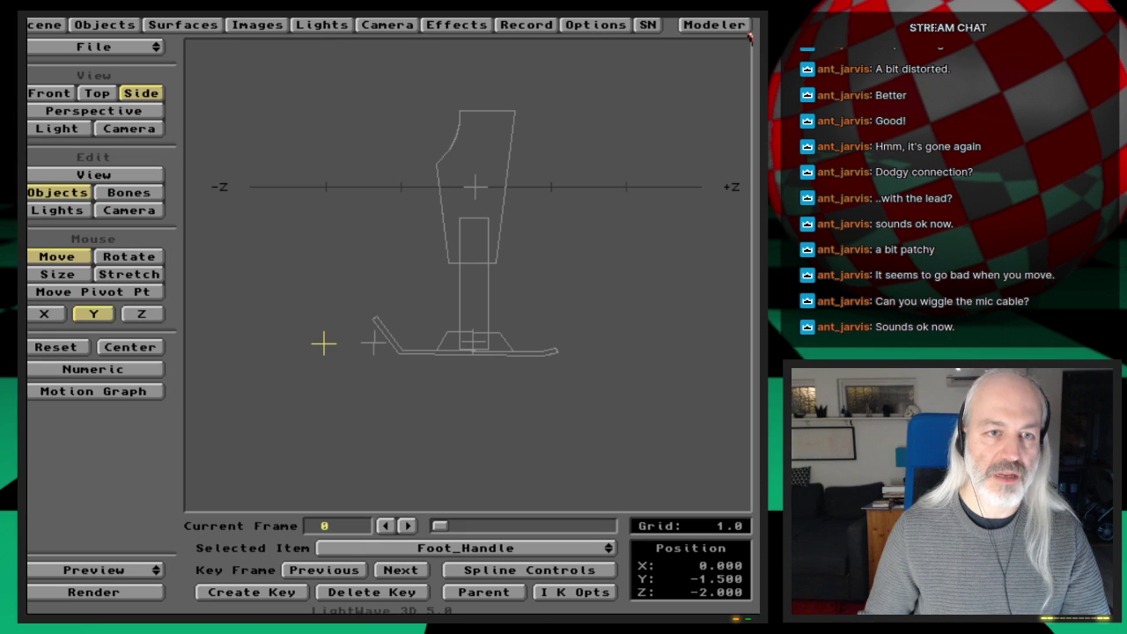
pyautogui.click(131, 24)
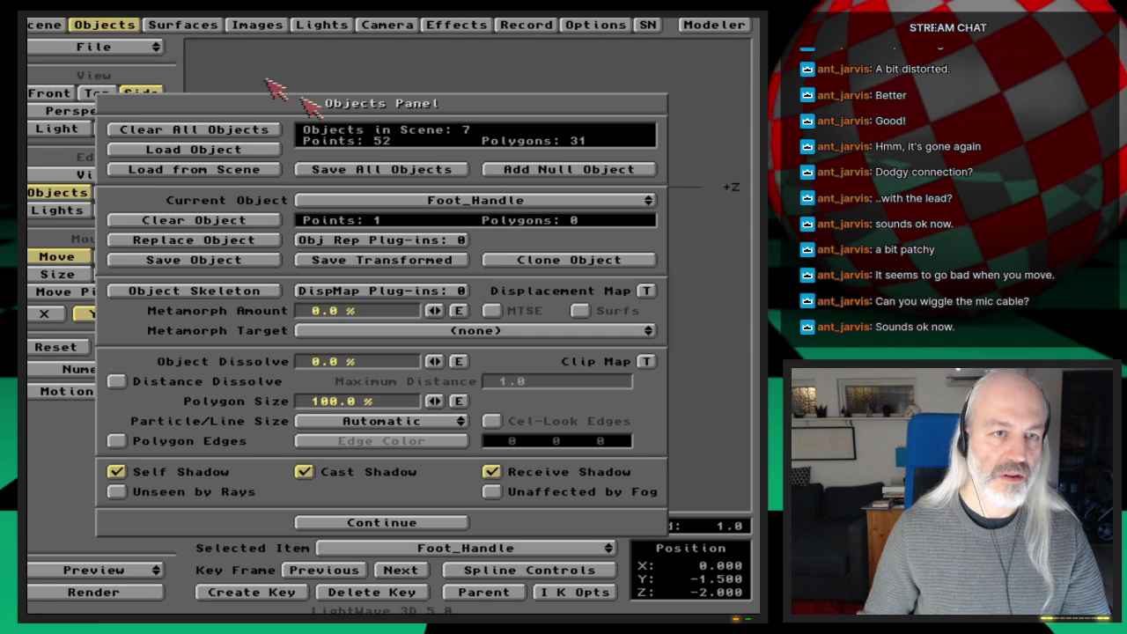
pyautogui.click(245, 150)
pyautogui.doubleClick(284, 170)
pyautogui.click(123, 25)
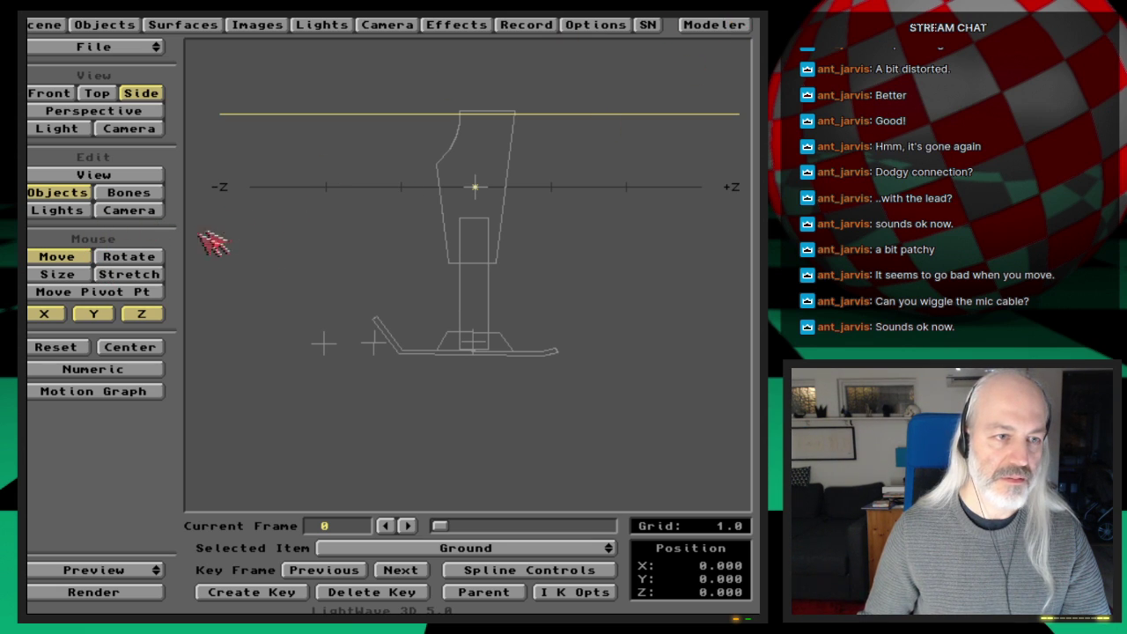
# Restrict Ground's movement to the Y axis and lower it to Y -3.25, just beneath the foot
pyautogui.click(135, 313)
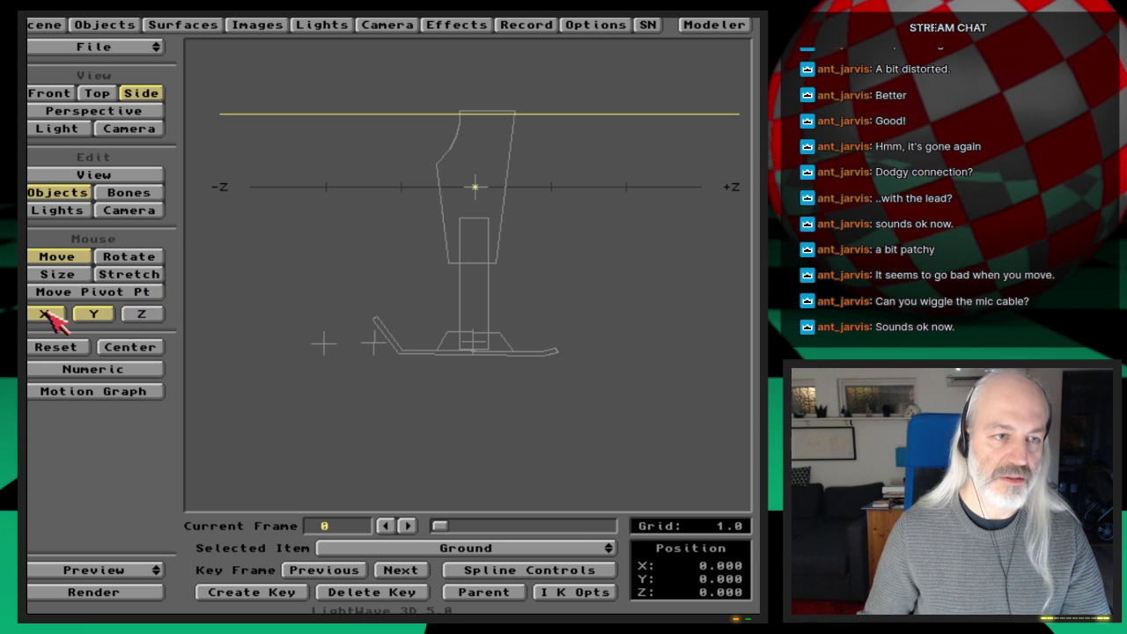
pyautogui.click(46, 313)
pyautogui.moveTo(264, 295); pyautogui.dragTo(264, 298)
pyautogui.moveTo(475, 187); pyautogui.dragTo(475, 430)
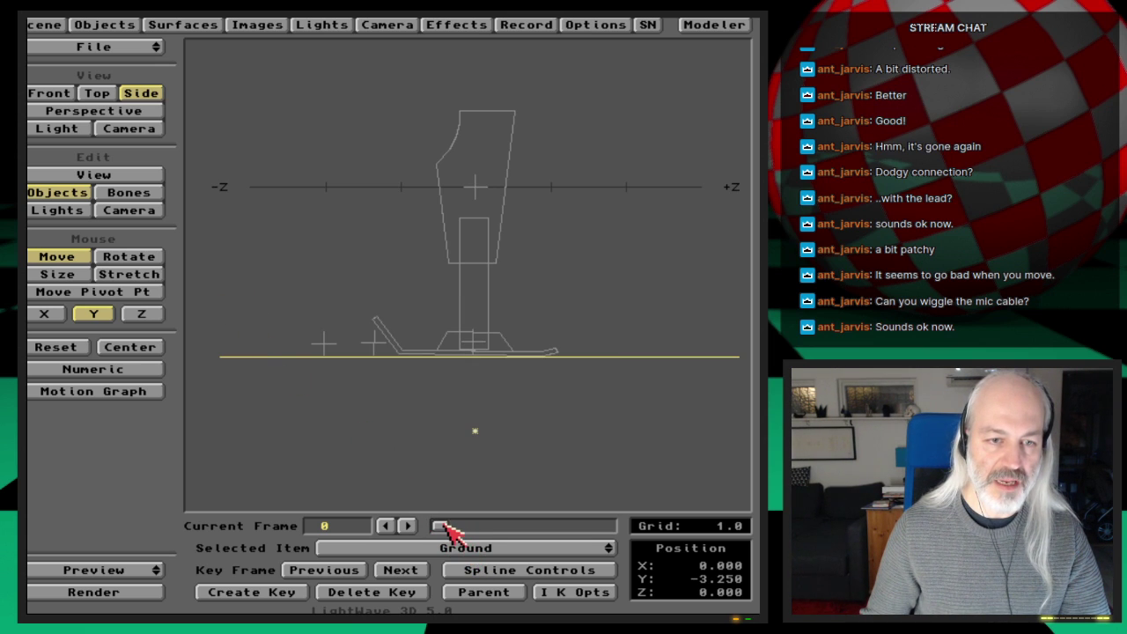
pyautogui.moveTo(444, 523); pyautogui.dragTo(401, 524)
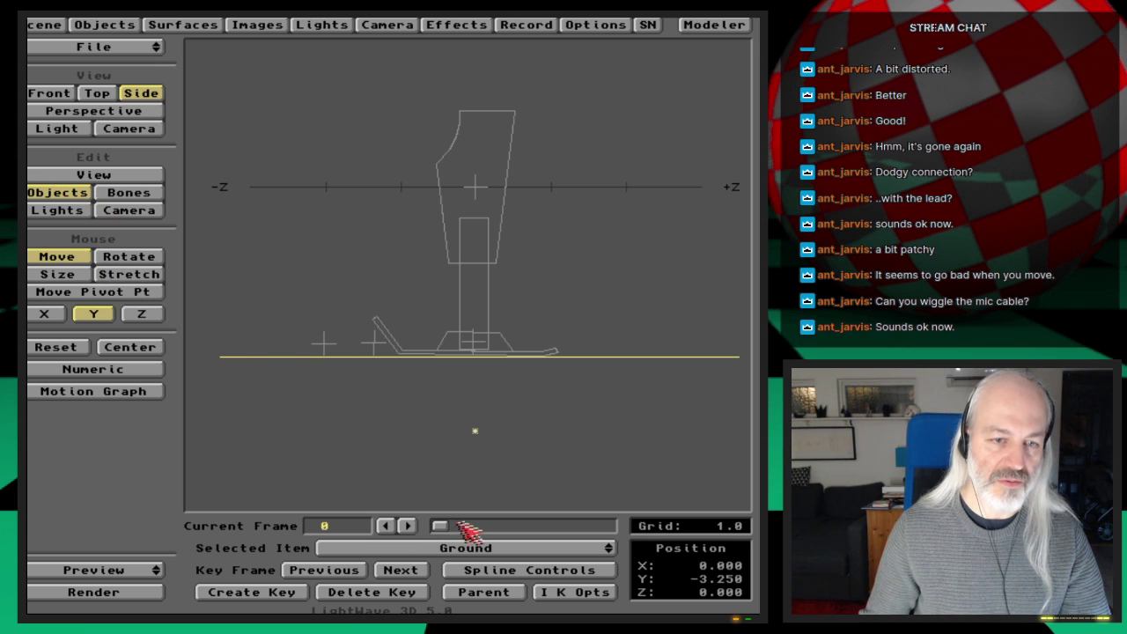
# Raise FrontGearParent along the Y axis only to 1.35 and create a motion key for it at frame 0
pyautogui.click(485, 547)
pyautogui.click(475, 473)
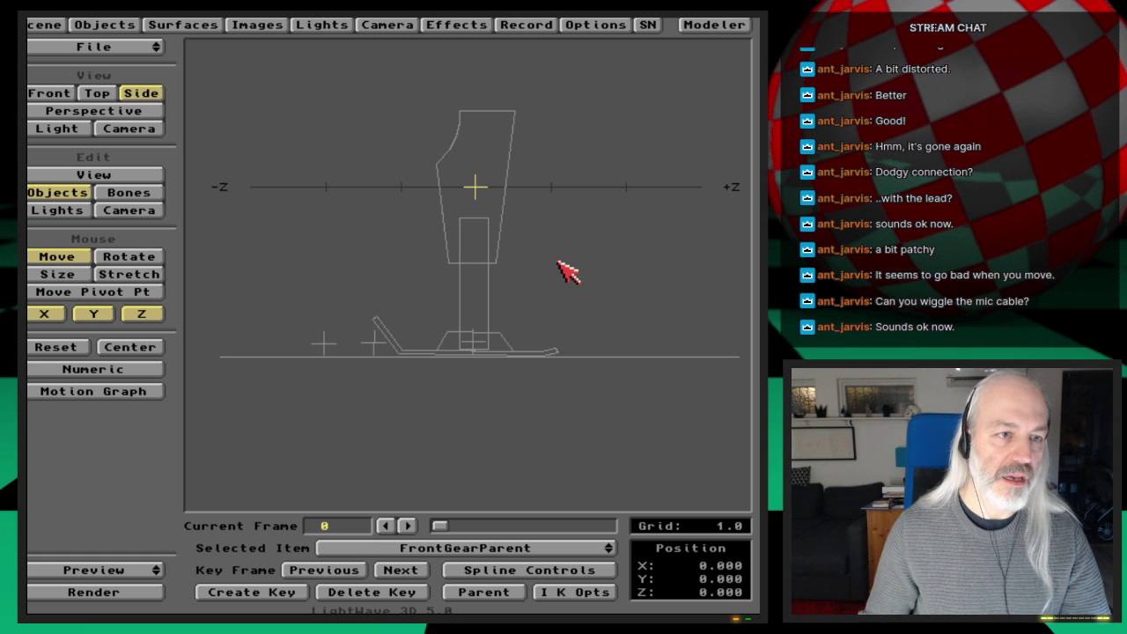
pyautogui.click(58, 314)
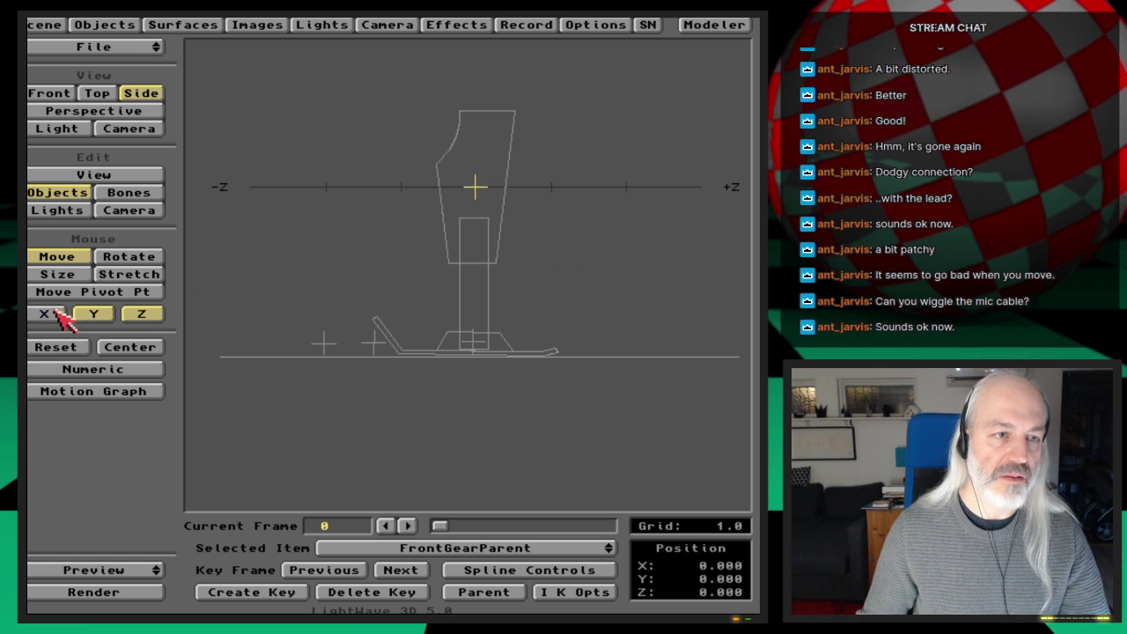
pyautogui.click(136, 315)
pyautogui.moveTo(528, 322); pyautogui.dragTo(528, 210)
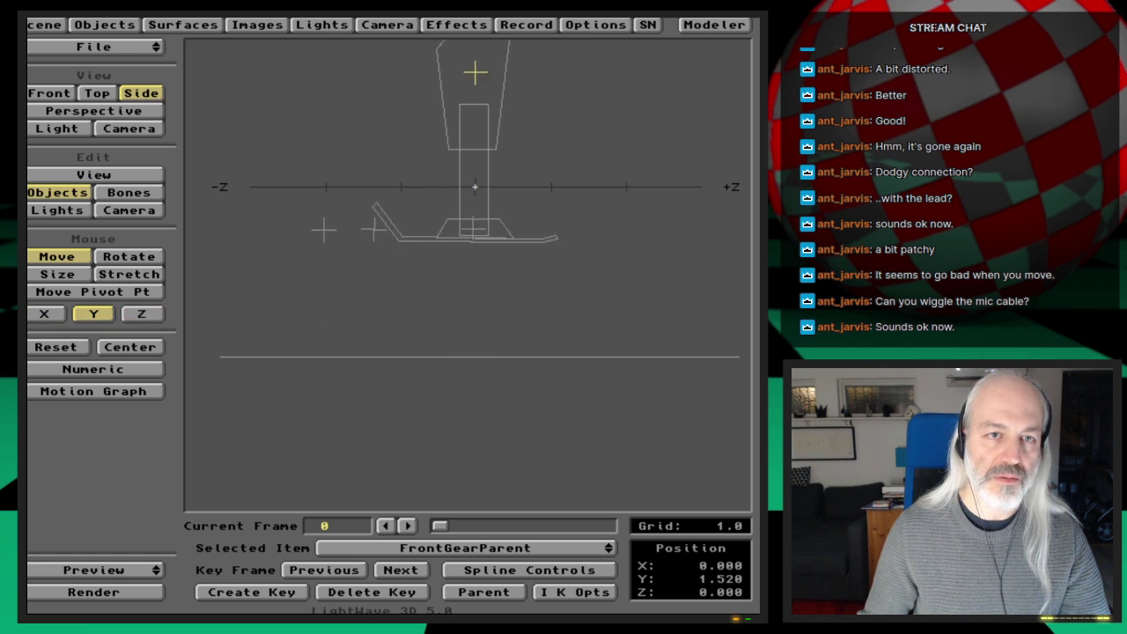
pyautogui.moveTo(533, 308)
pyautogui.mouseDown()
pyautogui.moveTo(533, 338)
pyautogui.moveTo(530, 299)
pyautogui.mouseUp()
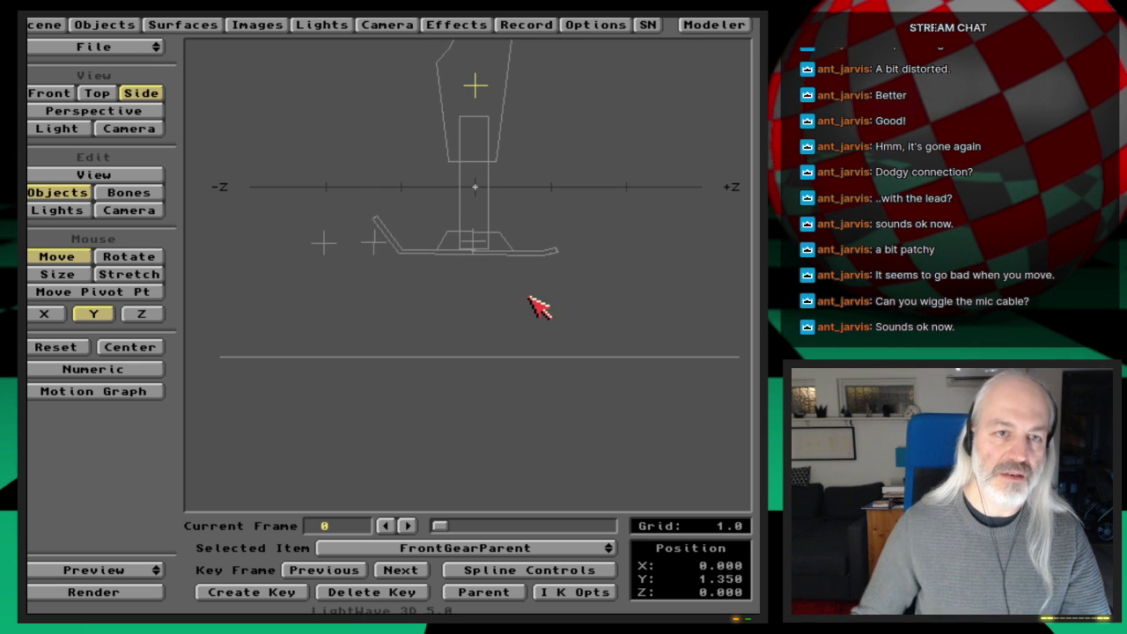
pyautogui.press('Return')
pyautogui.press('Return')
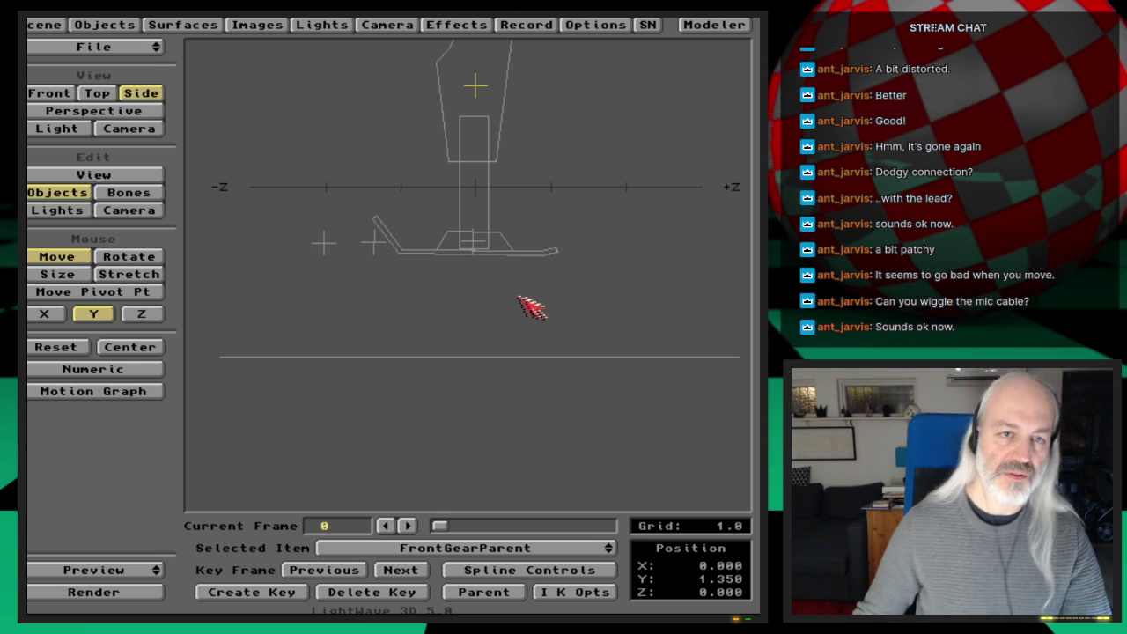
# Lower FrontGearParent to Y 0.02 so the foot meets the ground, and create a motion key at frame 75
pyautogui.moveTo(577, 262); pyautogui.dragTo(577, 362)
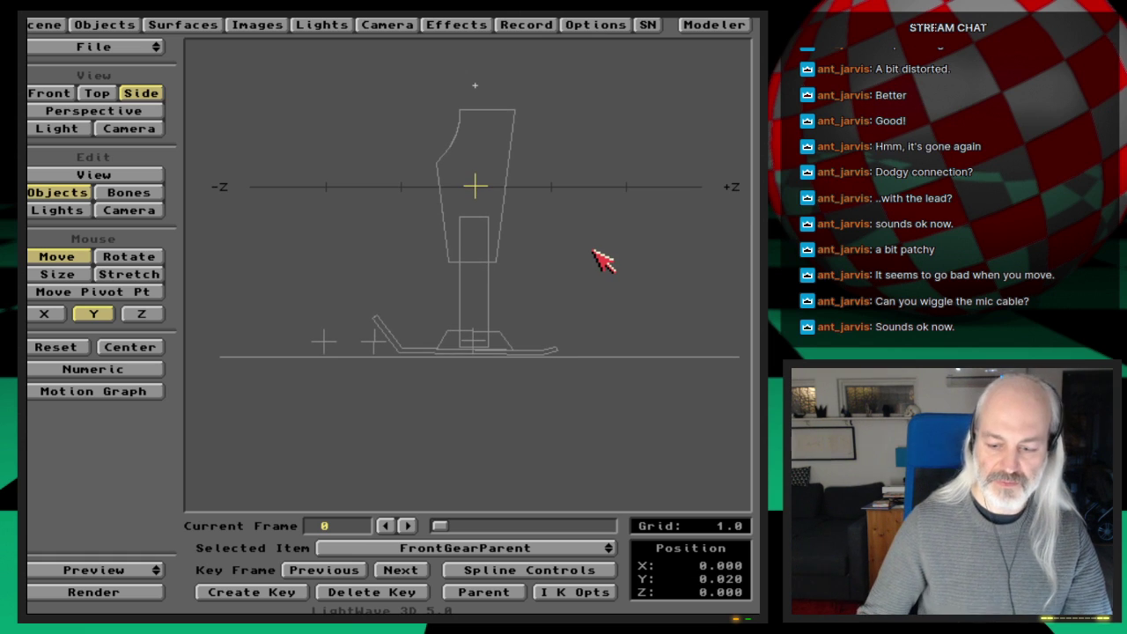
pyautogui.press('Return')
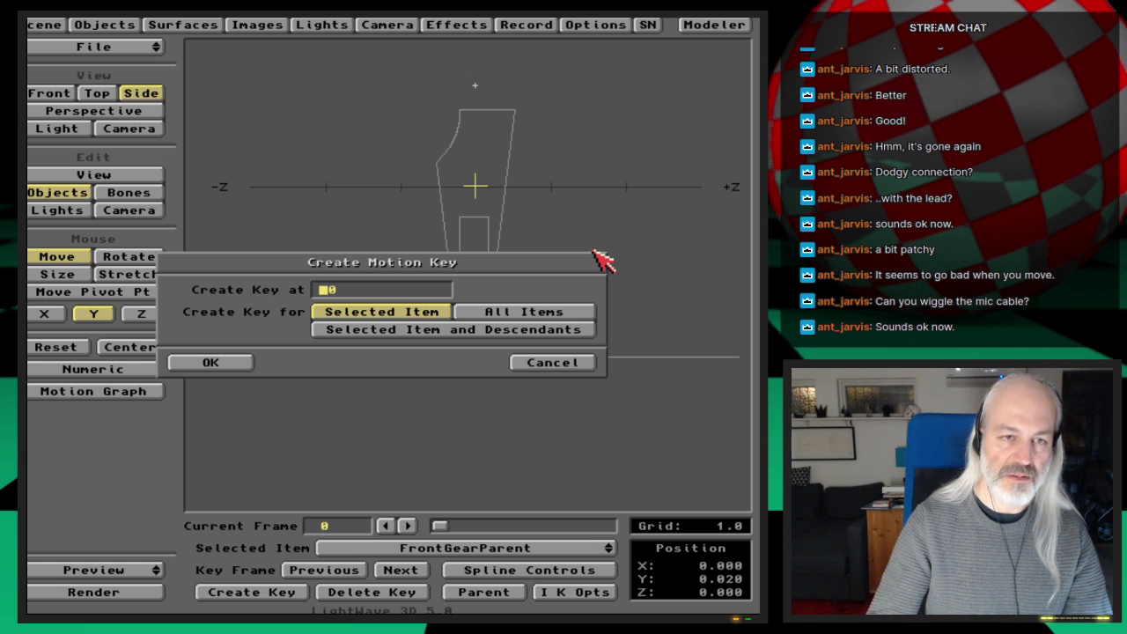
pyautogui.write('75')
pyautogui.press('Return')
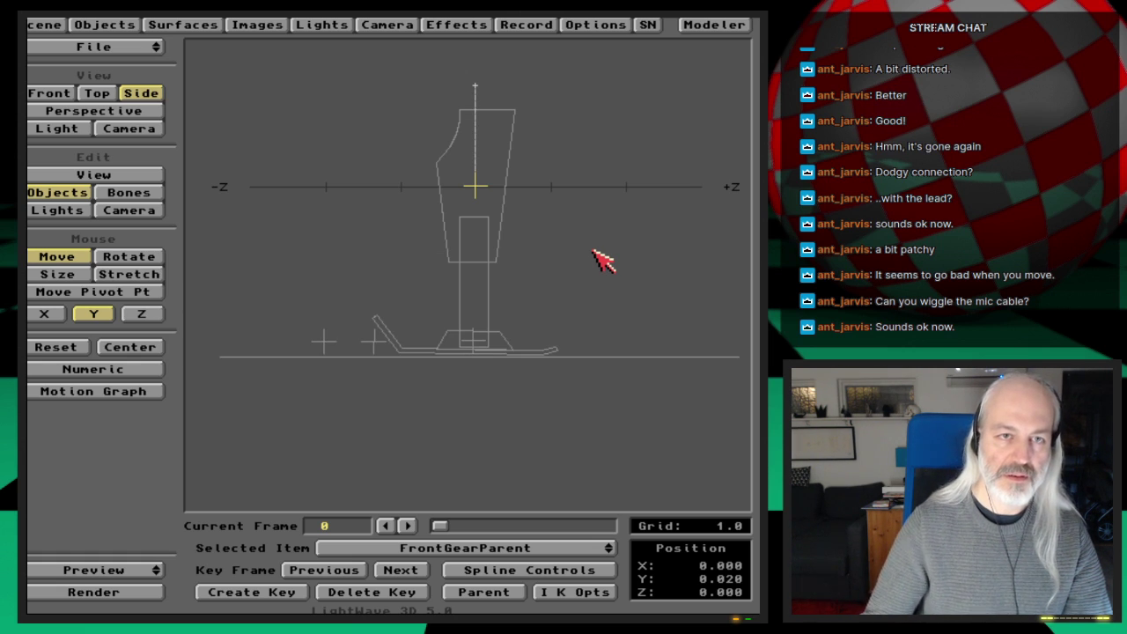
# Set the scene's last frame to 200
pyautogui.click(44, 24)
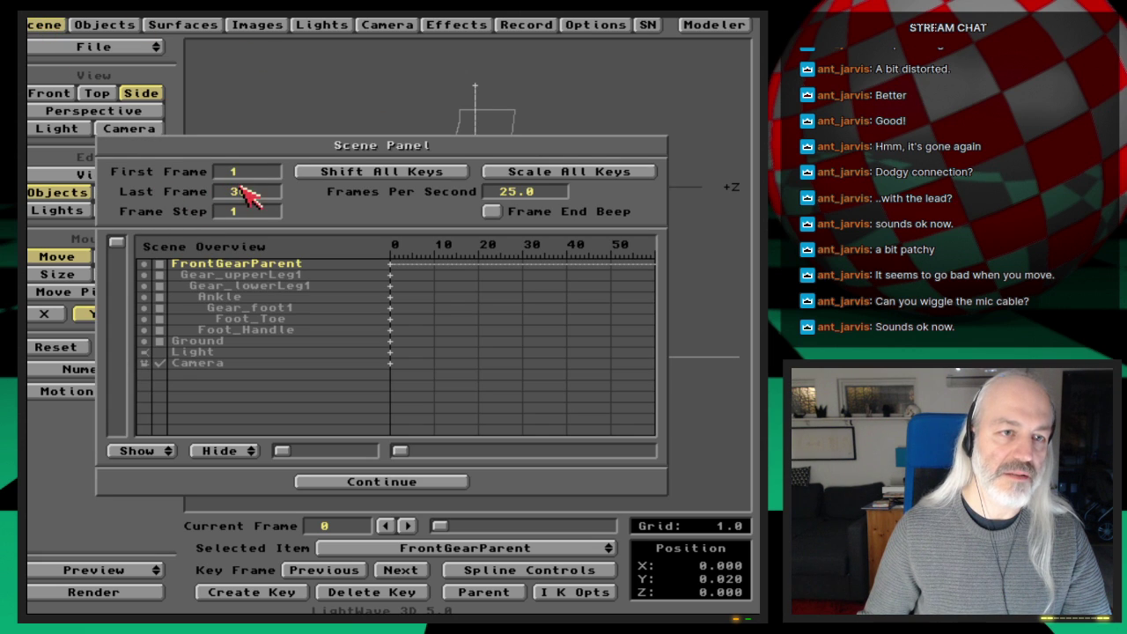
pyautogui.write('200')
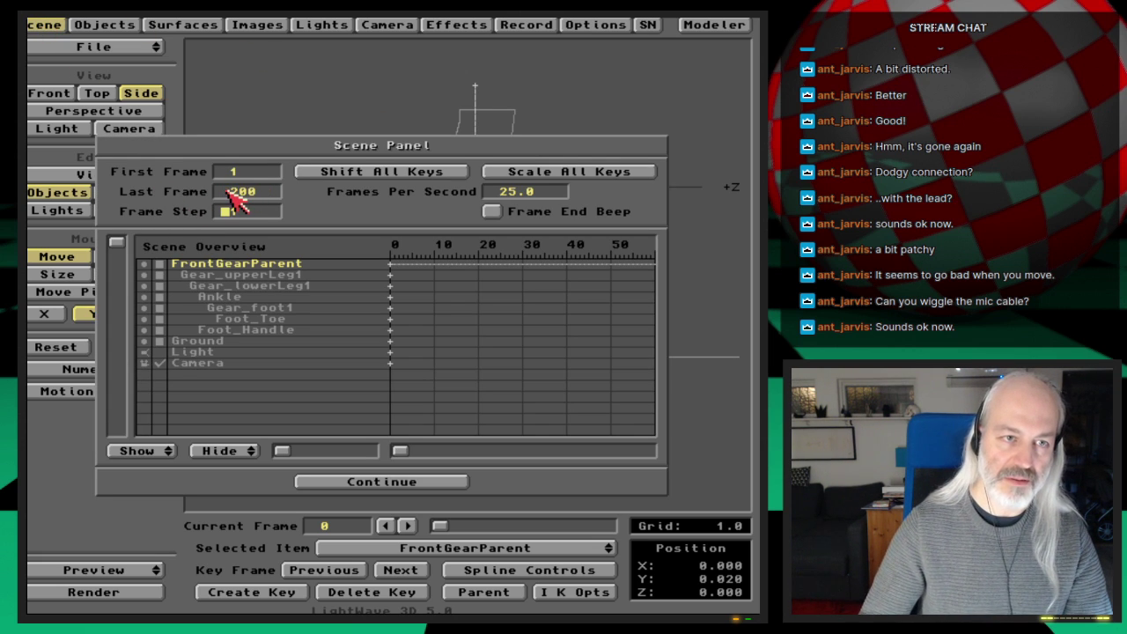
pyautogui.press('Return')
pyautogui.click(36, 26)
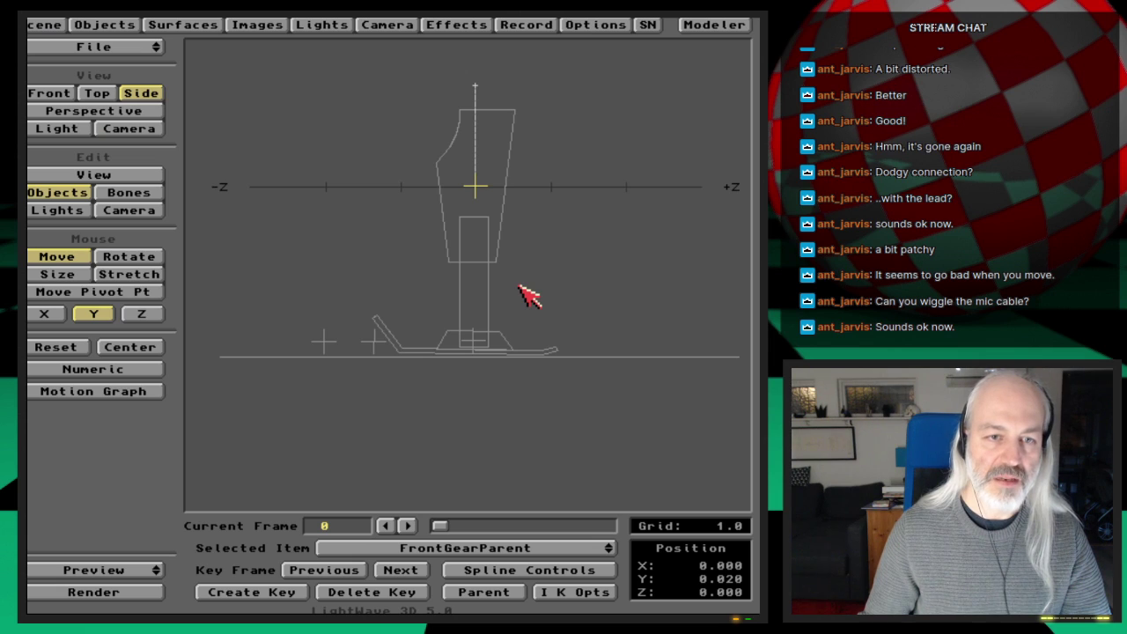
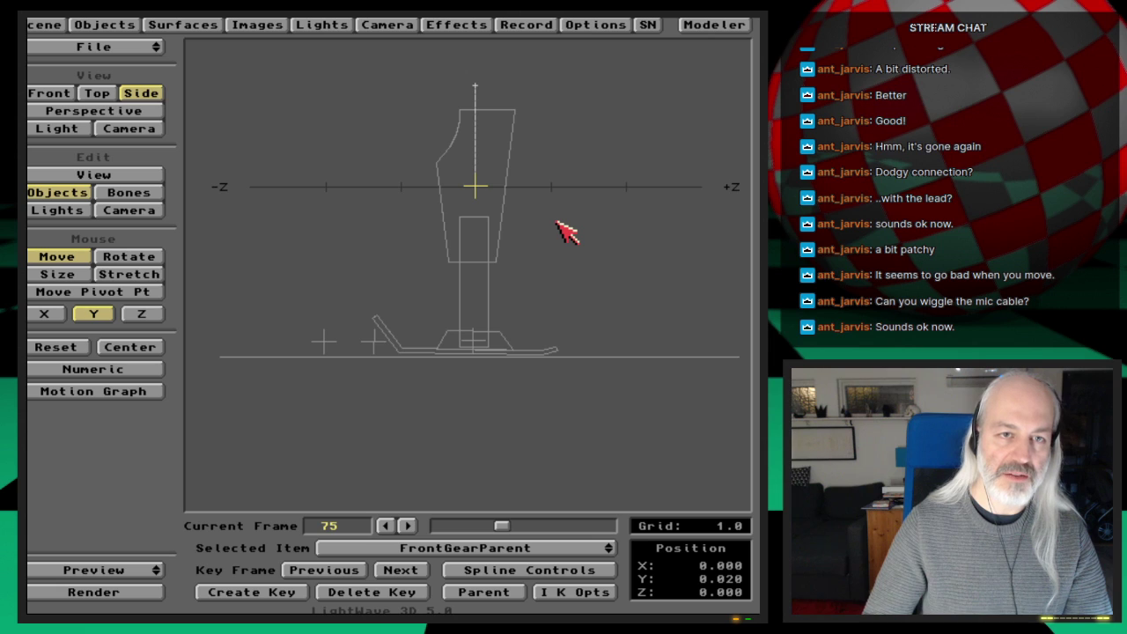
# Create another motion key for FrontGearParent at frame 130 that holds its frame 75 position
pyautogui.press('Return')
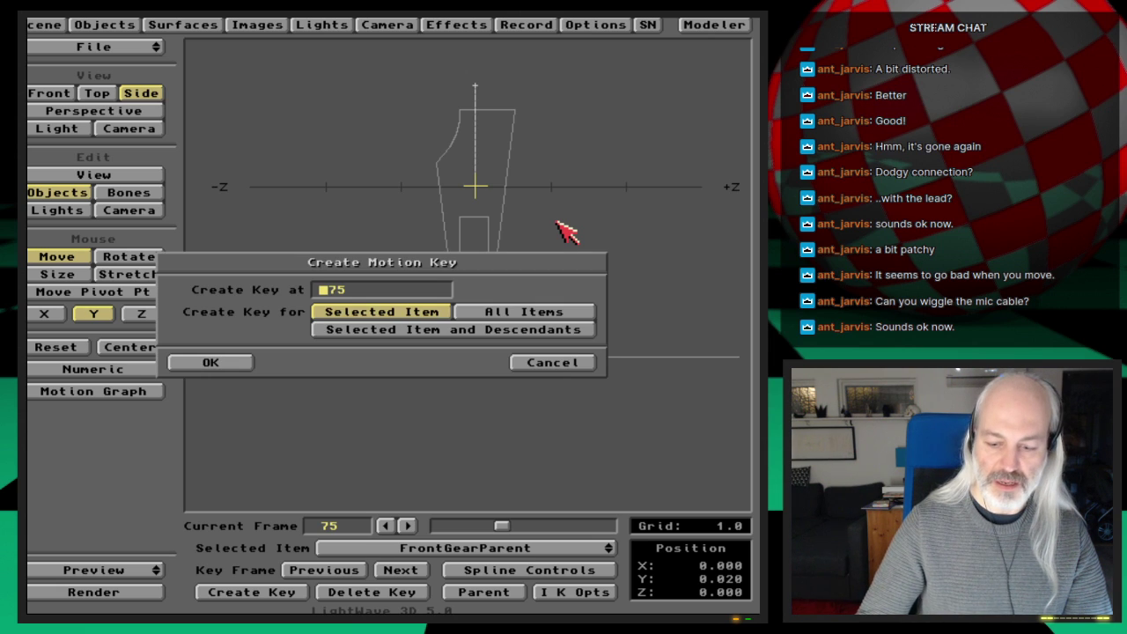
pyautogui.write('130')
pyautogui.press('Return')
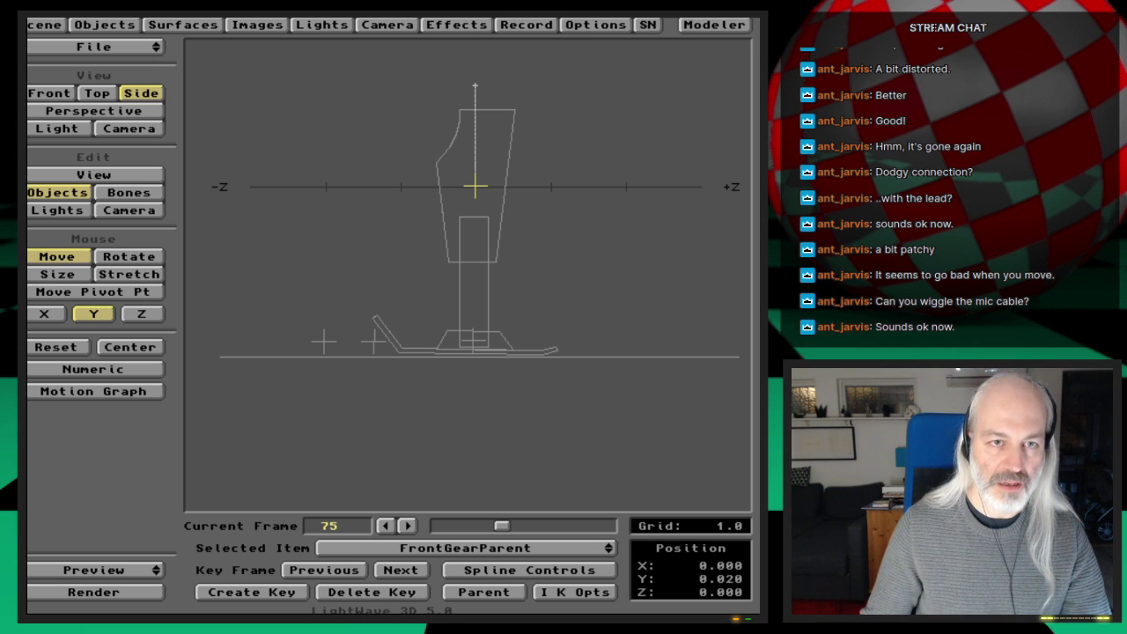
pyautogui.moveTo(476, 264); pyautogui.dragTo(475, 229)
# Open the motion graph for FrontGearParent and display its Y Position channel
pyautogui.press('m')
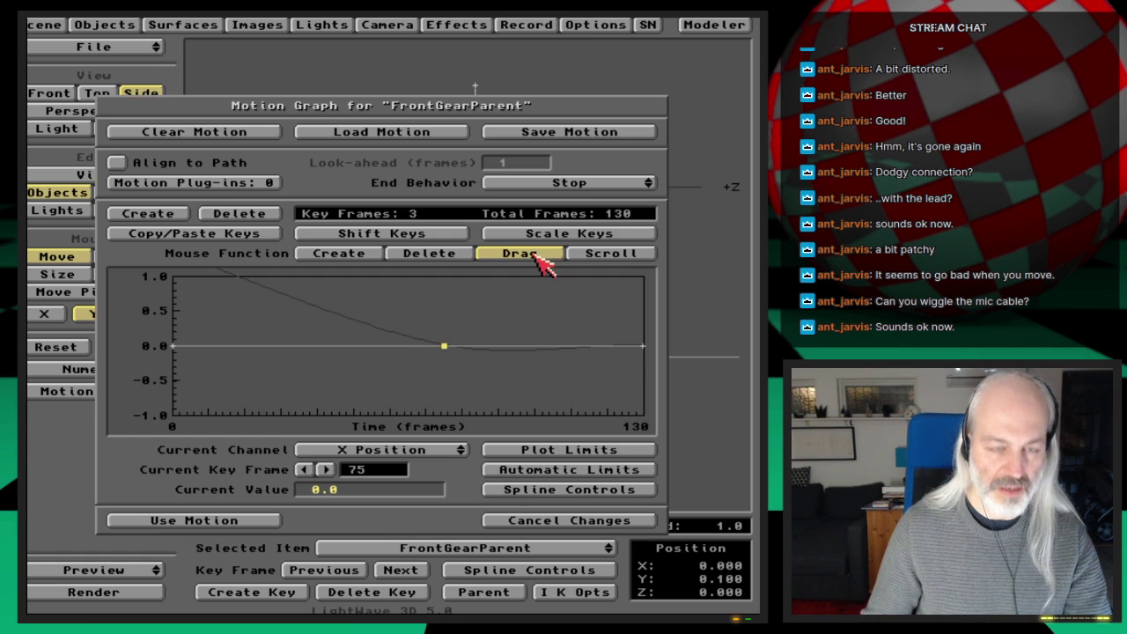
pyautogui.click(458, 449)
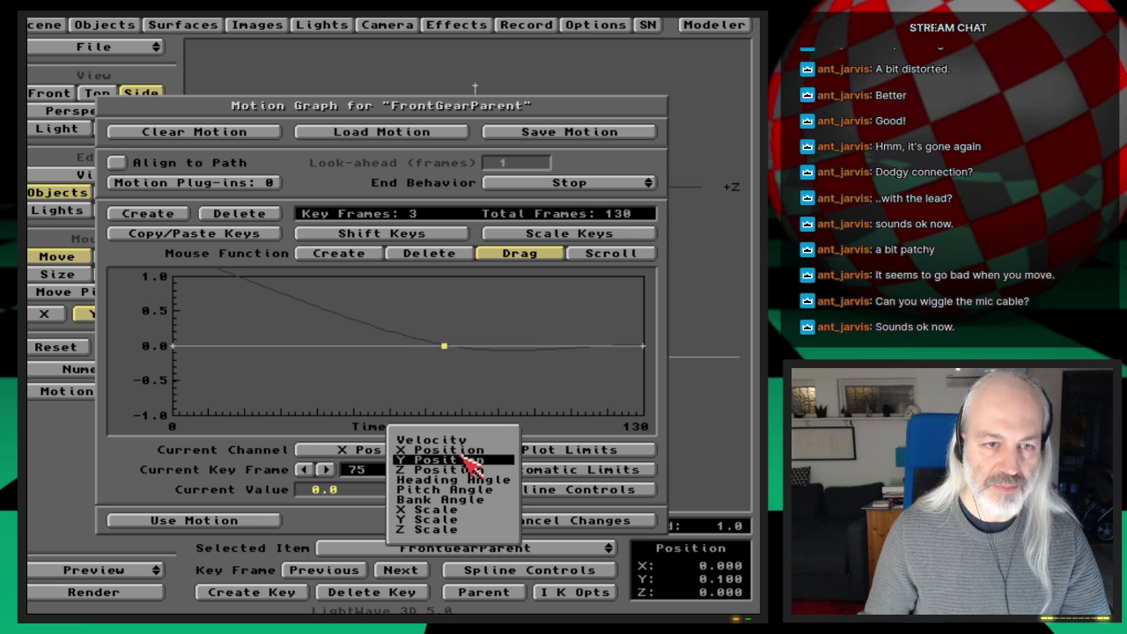
pyautogui.click(466, 460)
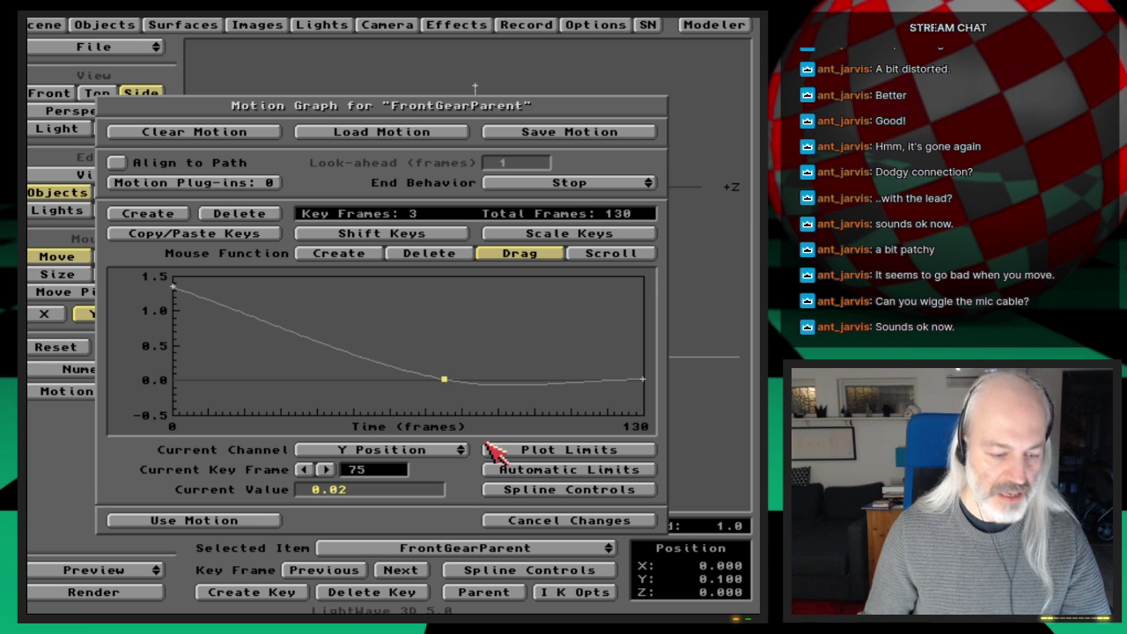
# Try a tension of about 0.04 and a continuity of about -0.10 on the frame 75 key
pyautogui.press('t')
pyautogui.moveTo(527, 374)
pyautogui.mouseDown()
pyautogui.moveTo(615, 374)
pyautogui.moveTo(438, 374)
pyautogui.moveTo(505, 374)
pyautogui.mouseUp()
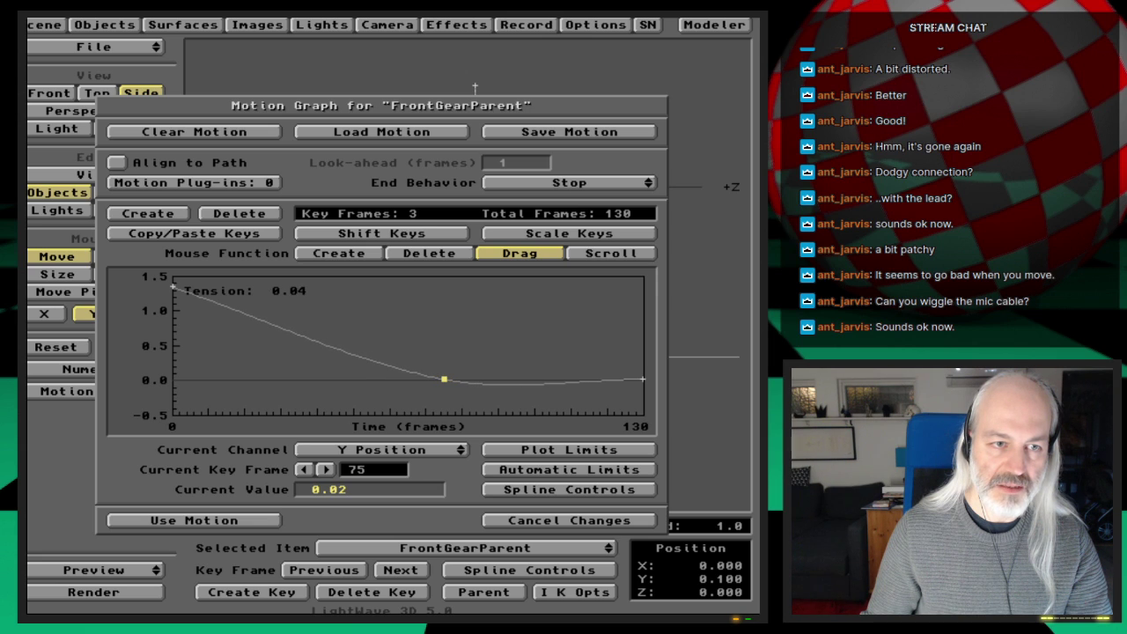
pyautogui.moveTo(533, 347)
pyautogui.mouseDown()
pyautogui.moveTo(523, 335)
pyautogui.moveTo(502, 340)
pyautogui.moveTo(562, 340)
pyautogui.moveTo(521, 340)
pyautogui.mouseUp()
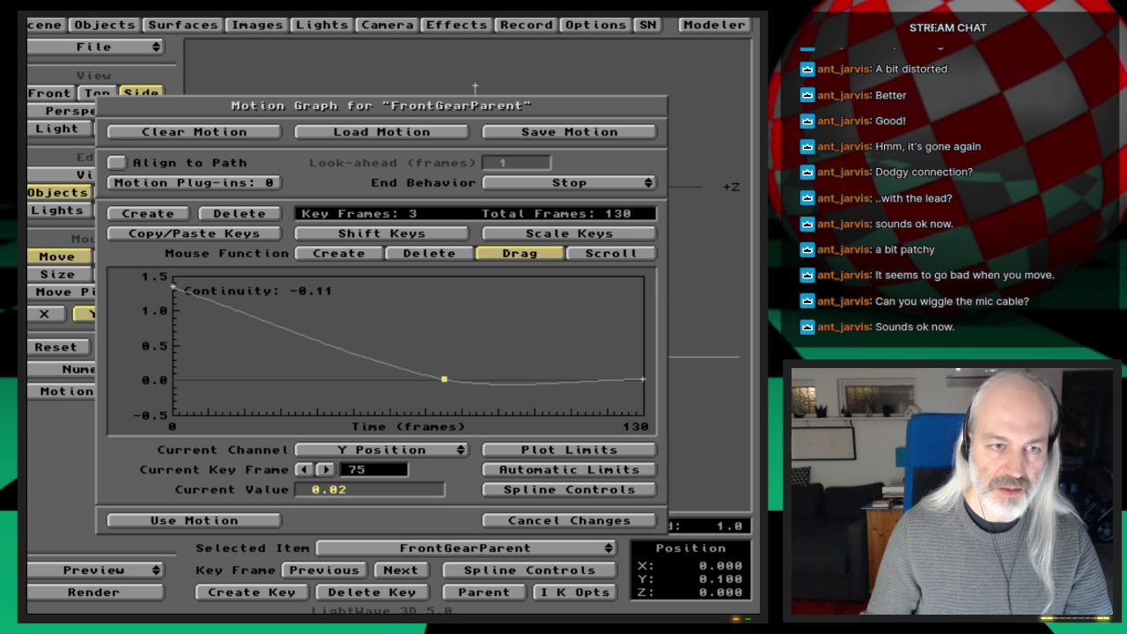
pyautogui.moveTo(523, 339); pyautogui.dragTo(524, 340)
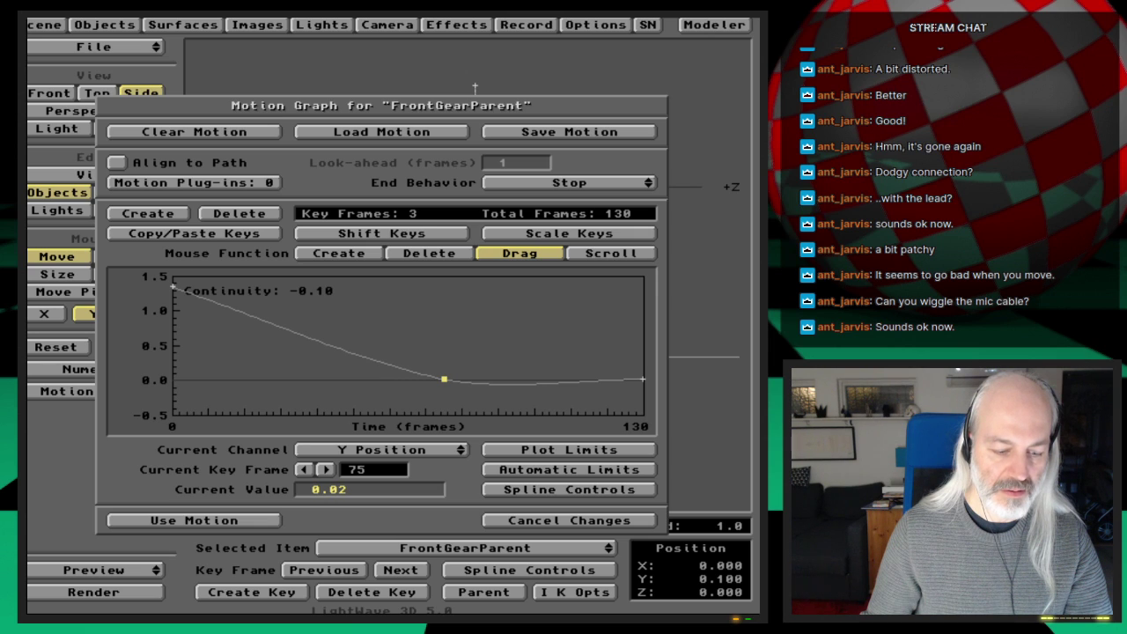
# Reset the frame 75 key's tension and continuity to 0 in its spline controls
pyautogui.write('s')
pyautogui.write('0-0.000001')
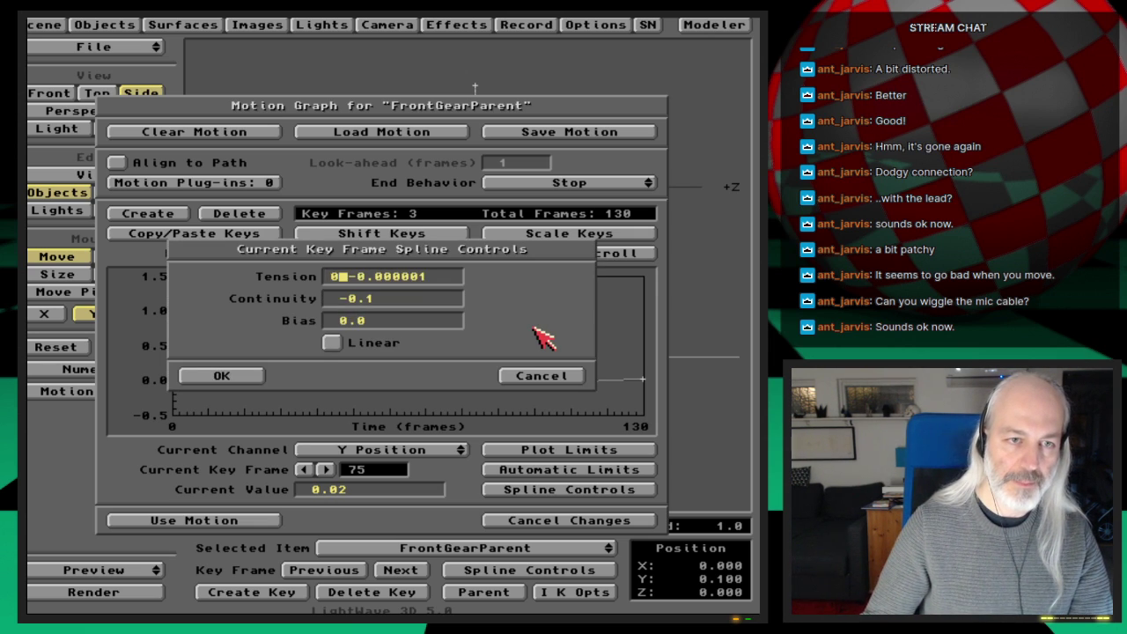
pyautogui.press('Tab')
pyautogui.write('0')
pyautogui.press('Return')
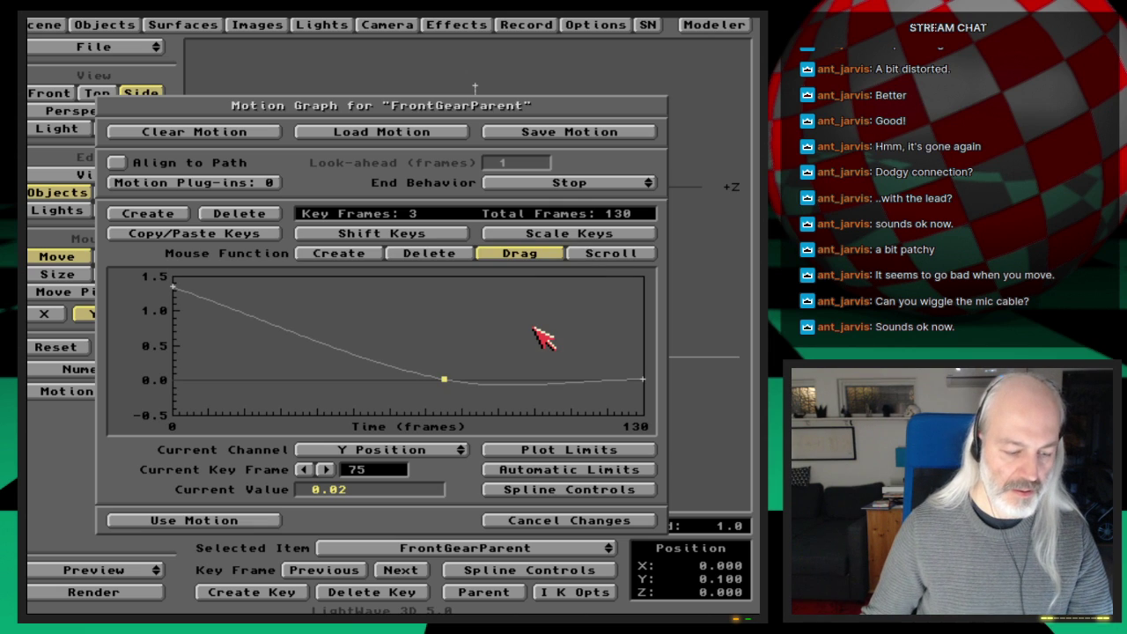
# Raise the frame 75 key's bias to about 0.61 and apply the edited motion
pyautogui.moveTo(489, 342); pyautogui.dragTo(566, 341)
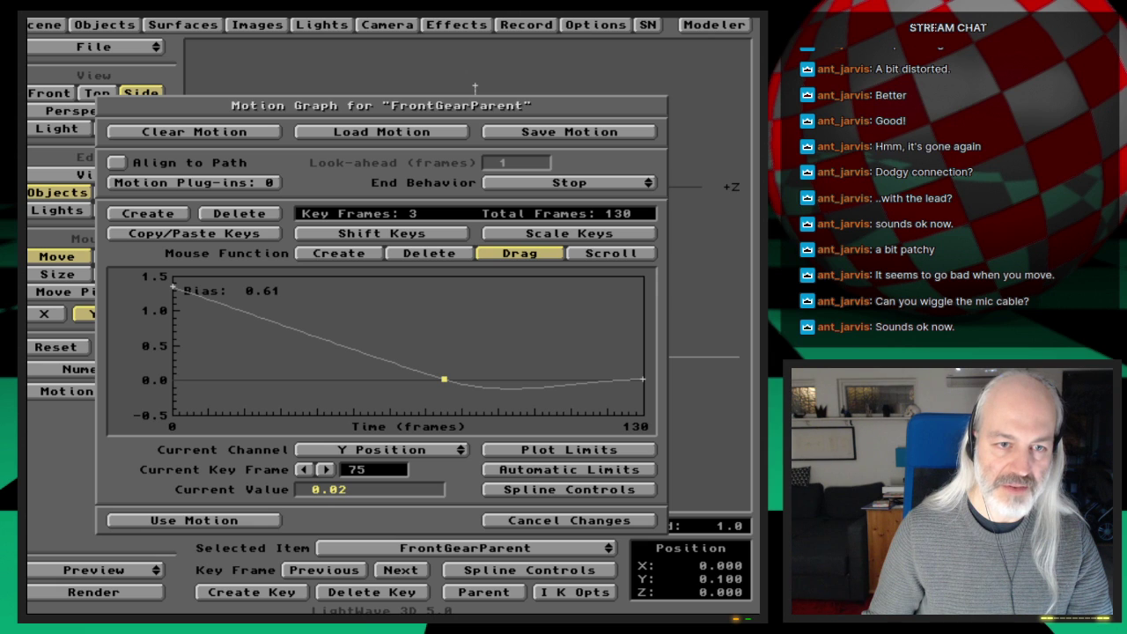
pyautogui.click(212, 522)
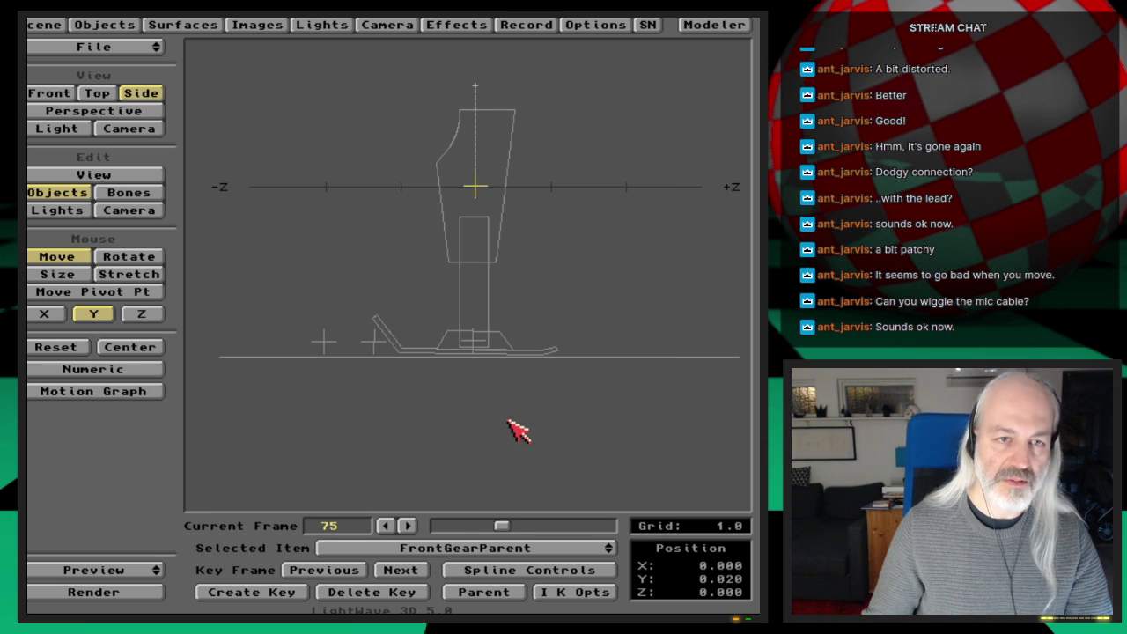
# Lower FrontGearParent to a Y position of about -0.250 at frame 75 and create a key there
pyautogui.moveTo(506, 528); pyautogui.dragTo(559, 526)
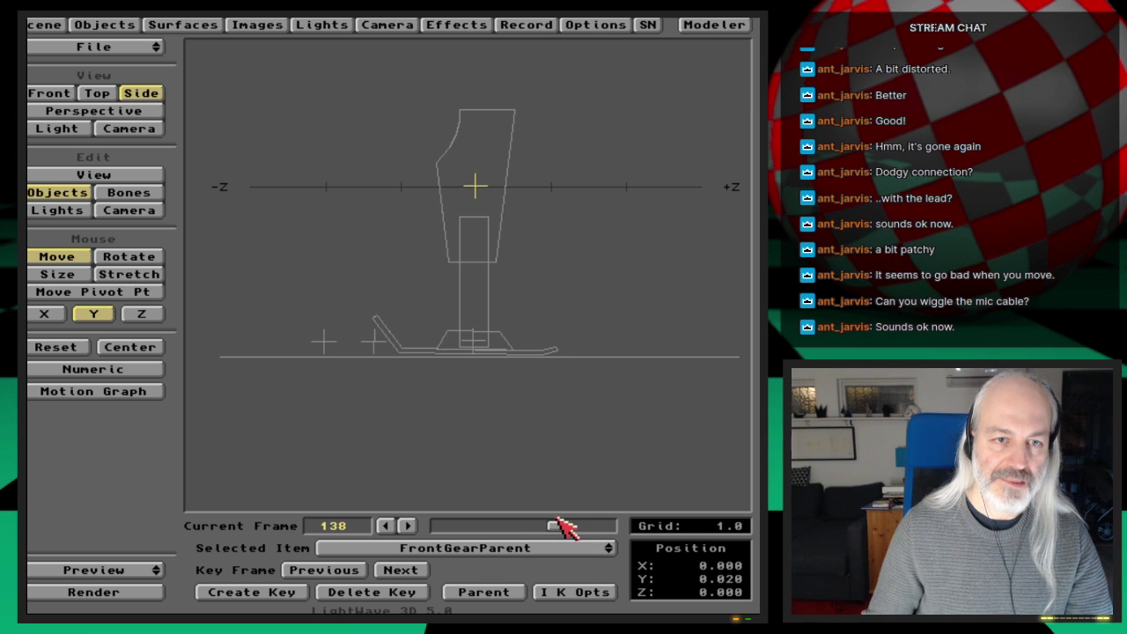
pyautogui.click(361, 570)
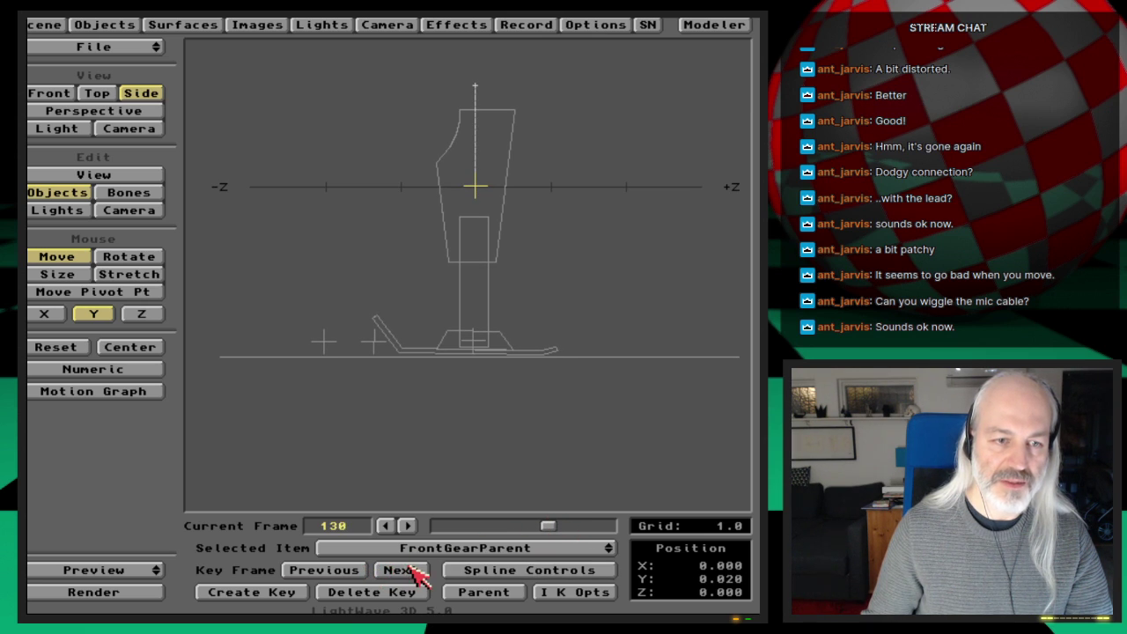
pyautogui.click(352, 571)
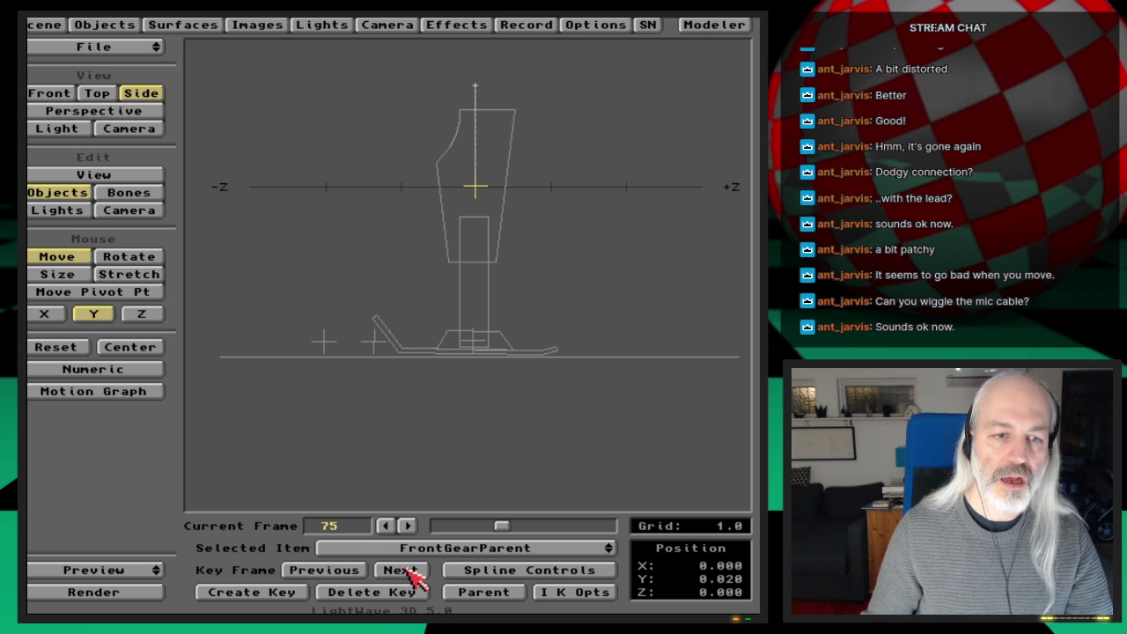
pyautogui.moveTo(523, 447); pyautogui.dragTo(522, 467)
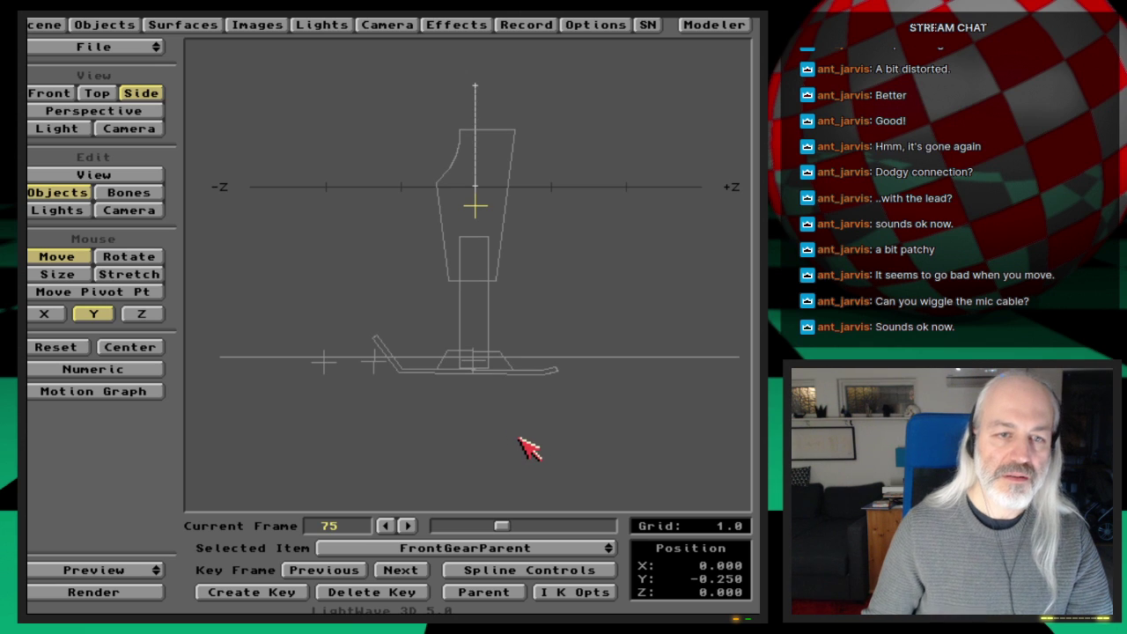
pyautogui.press('Return')
pyautogui.press('Return')
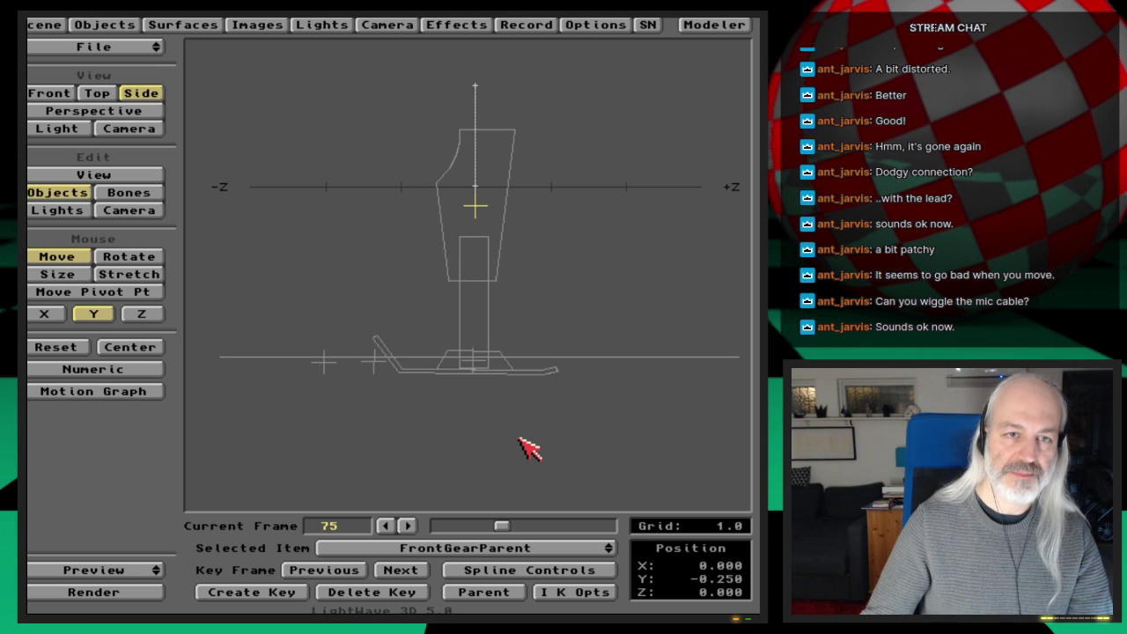
# Create a FrontGearParent key with the same lowered position at frame 130
pyautogui.press('Return')
pyautogui.write('13075')
pyautogui.press('Return')
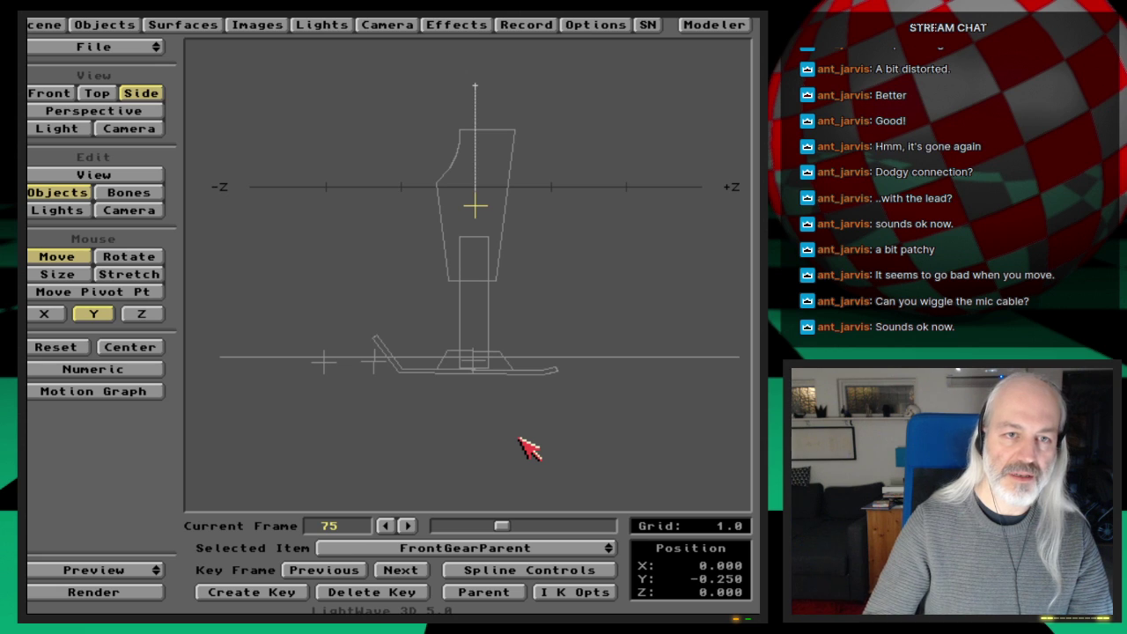
pyautogui.hotkey('shift', 'Left')
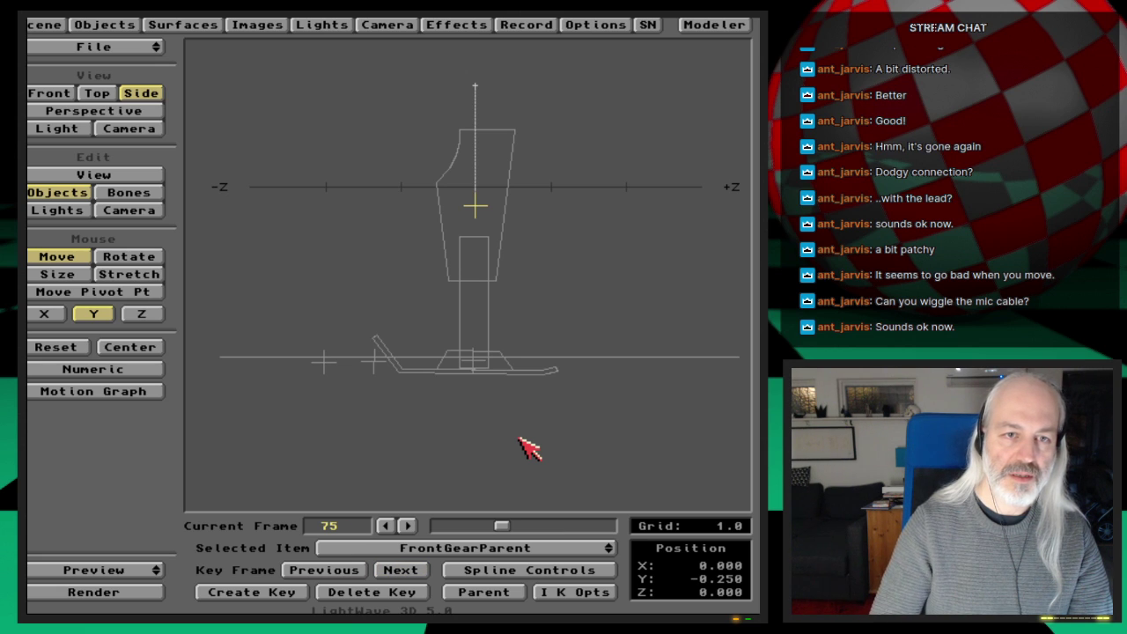
# Scrub and step through the descent between frames 53 and 130 to examine when the foot meets the ground
pyautogui.moveTo(499, 528); pyautogui.dragTo(549, 526)
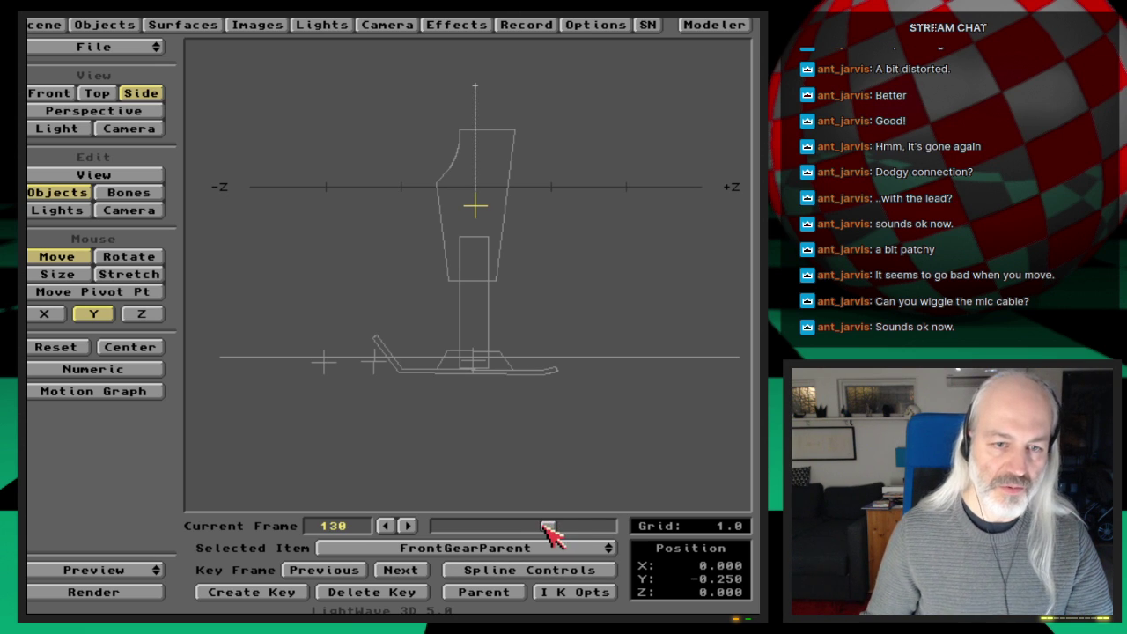
pyautogui.moveTo(566, 533); pyautogui.dragTo(493, 526)
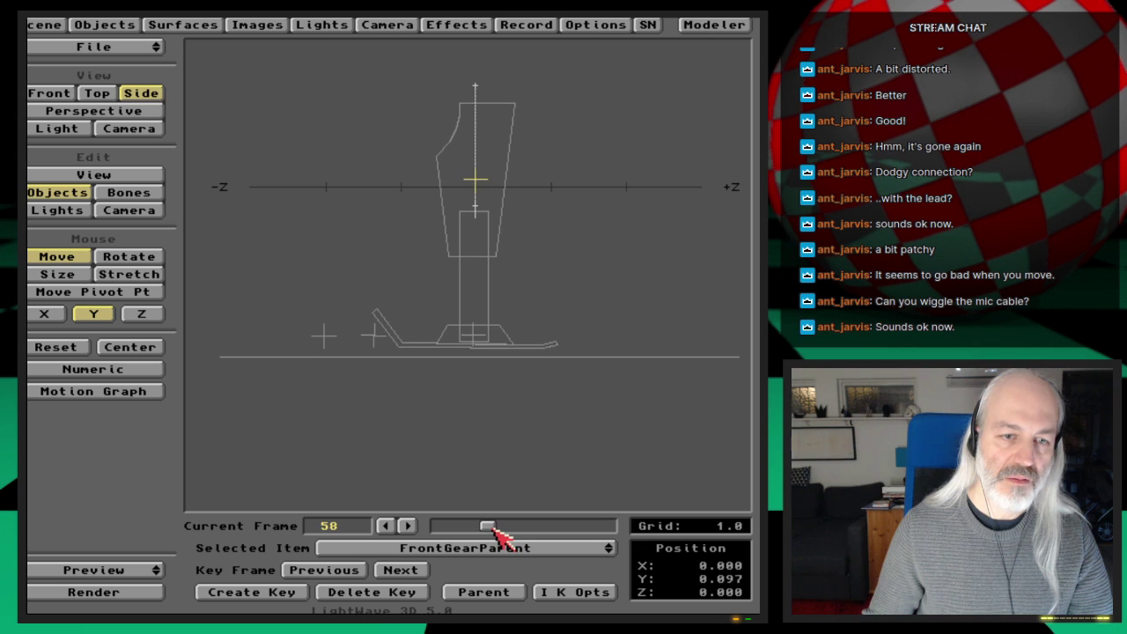
pyautogui.click(350, 570)
pyautogui.click(396, 570)
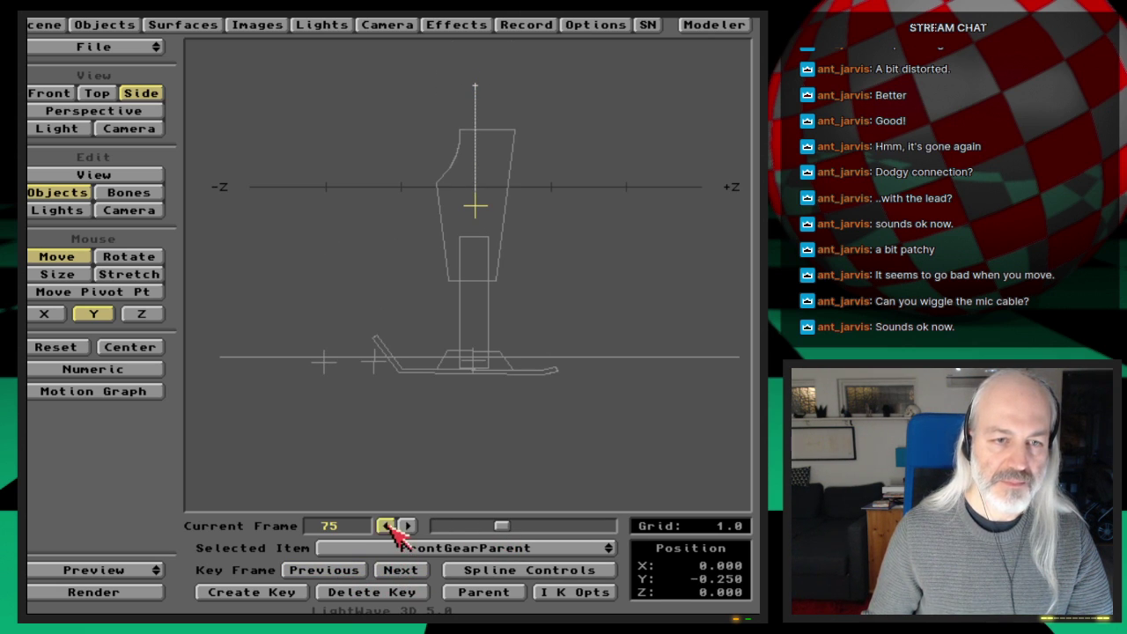
pyautogui.moveTo(389, 525); pyautogui.dragTo(389, 524)
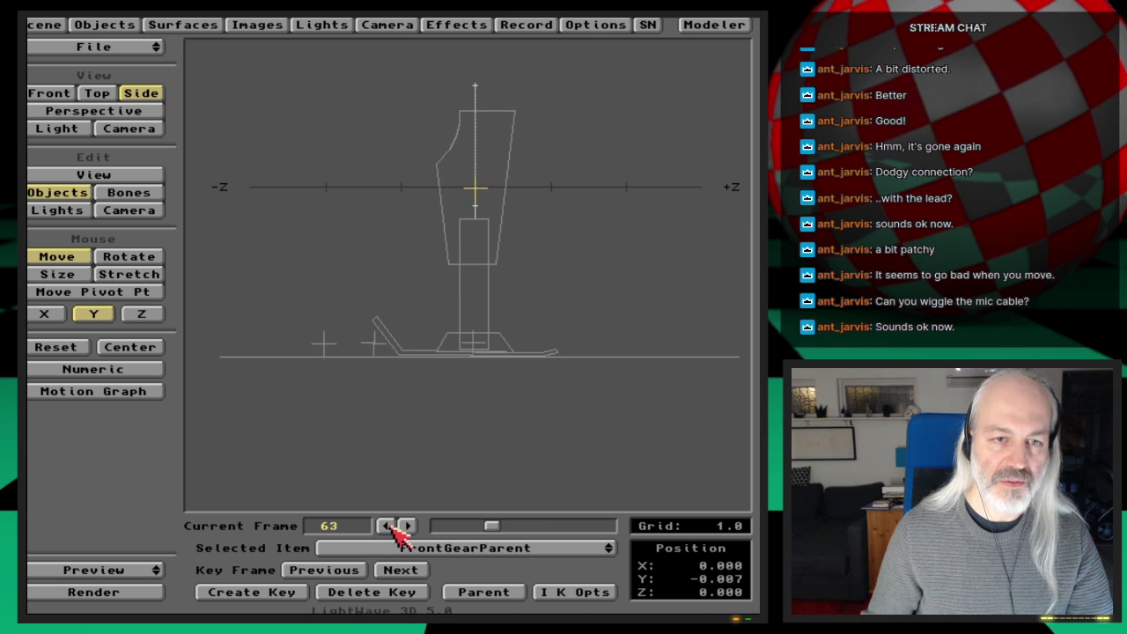
pyautogui.click(390, 525)
pyautogui.click(390, 525)
pyautogui.click(408, 525)
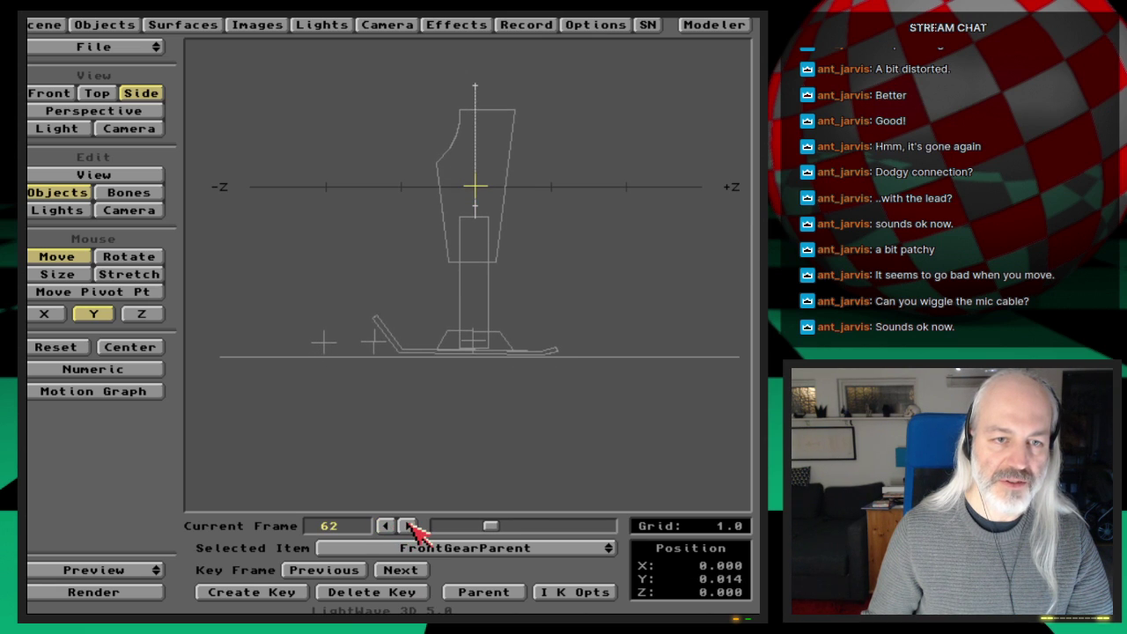
pyautogui.click(409, 525)
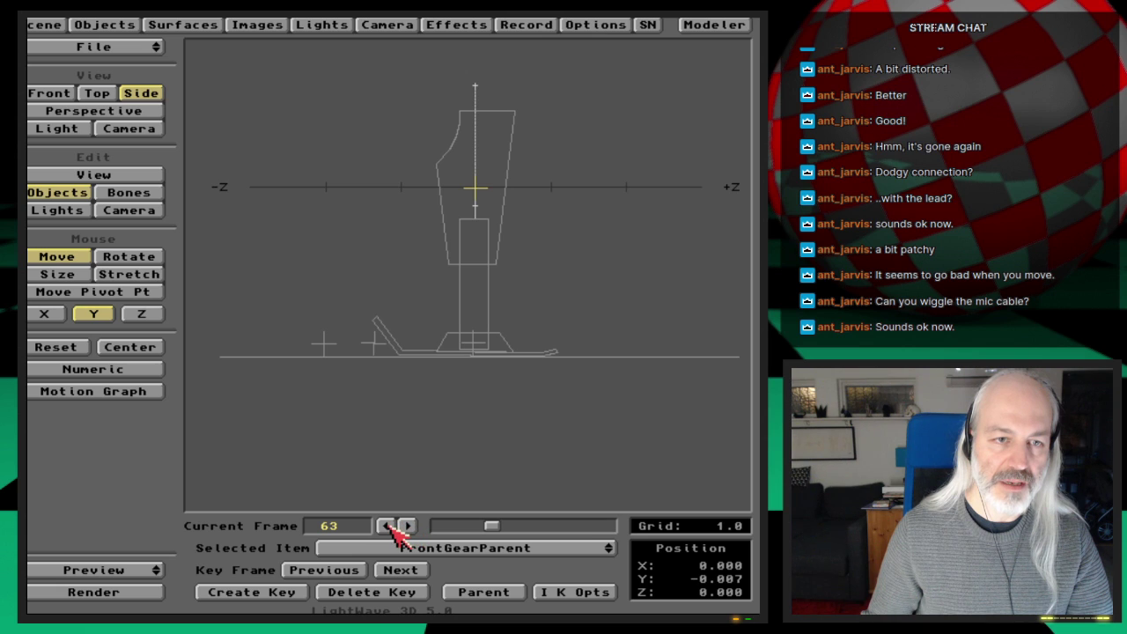
pyautogui.moveTo(391, 526); pyautogui.dragTo(392, 526)
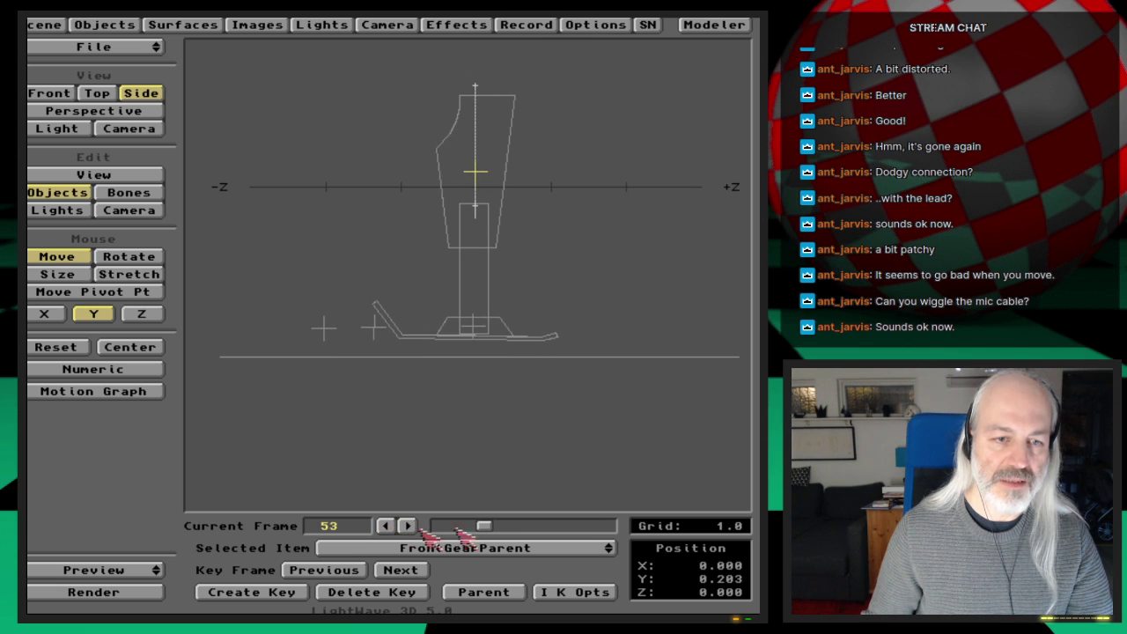
# At frame 0, raise Foot_Handle to a Y position of about -1.070 to tilt the foot, and key it
pyautogui.moveTo(486, 527); pyautogui.dragTo(369, 527)
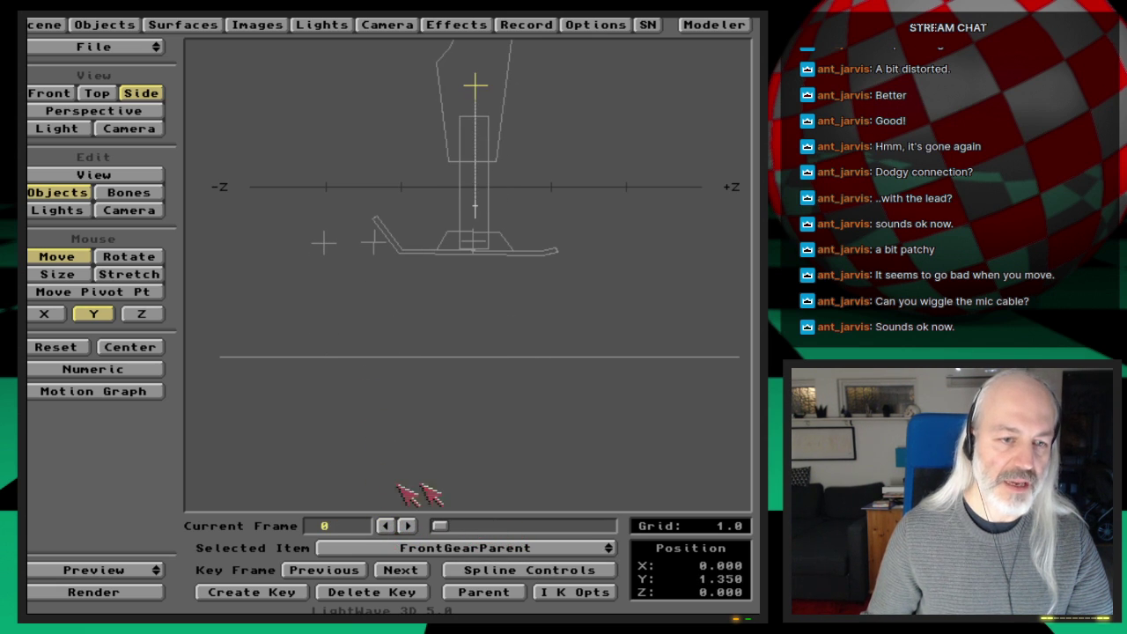
pyautogui.moveTo(473, 548); pyautogui.dragTo(478, 586)
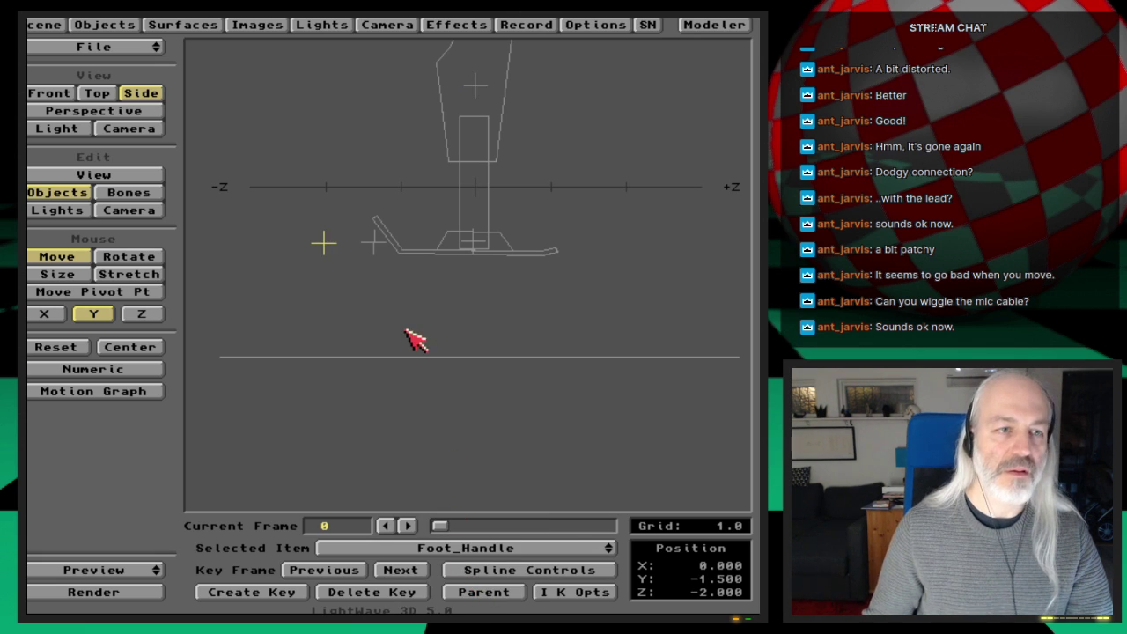
pyautogui.moveTo(341, 333); pyautogui.dragTo(342, 300)
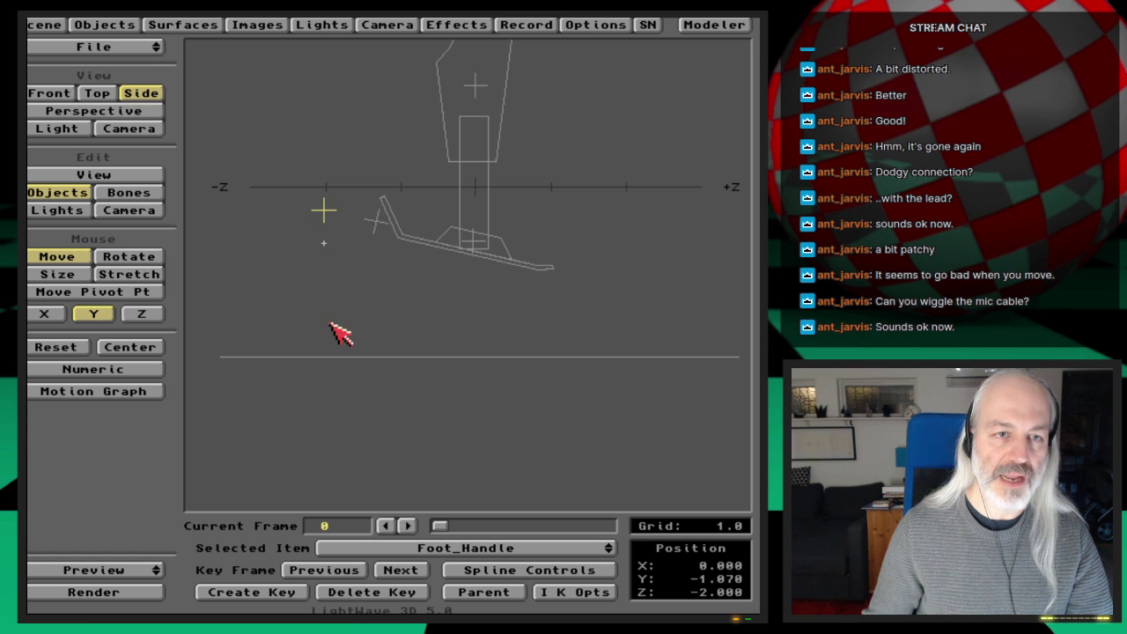
pyautogui.press('Return')
pyautogui.press('Return')
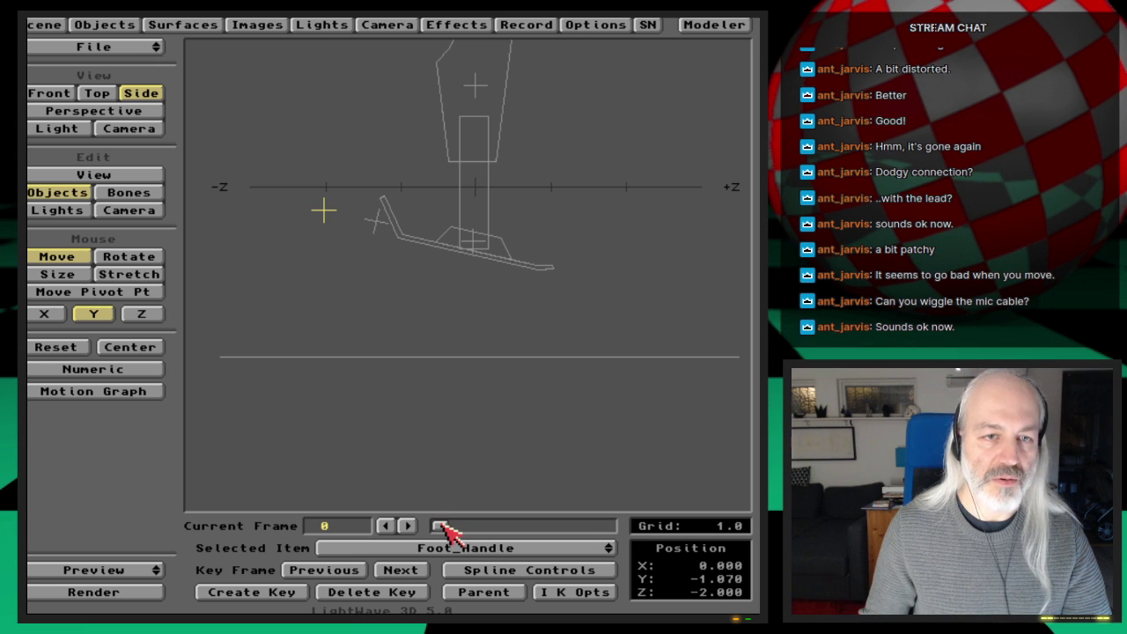
# Create a Foot_Handle key at frame 54, where the tilted foot touches the ground, and set that key to linear
pyautogui.moveTo(443, 524); pyautogui.dragTo(493, 524)
pyautogui.press('Left')
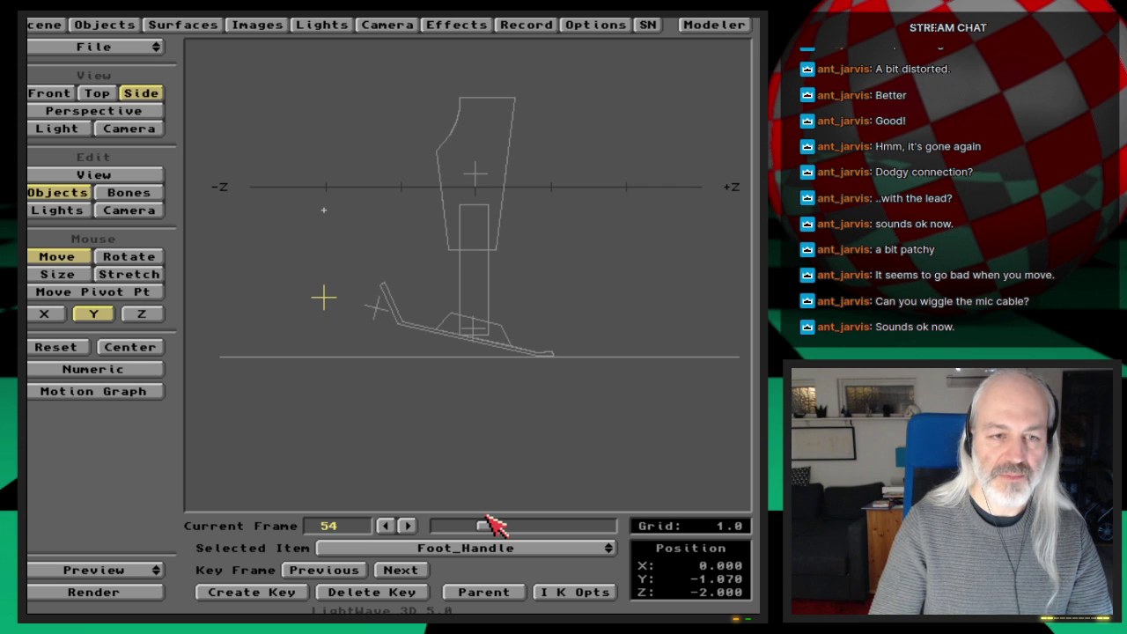
pyautogui.press('Return')
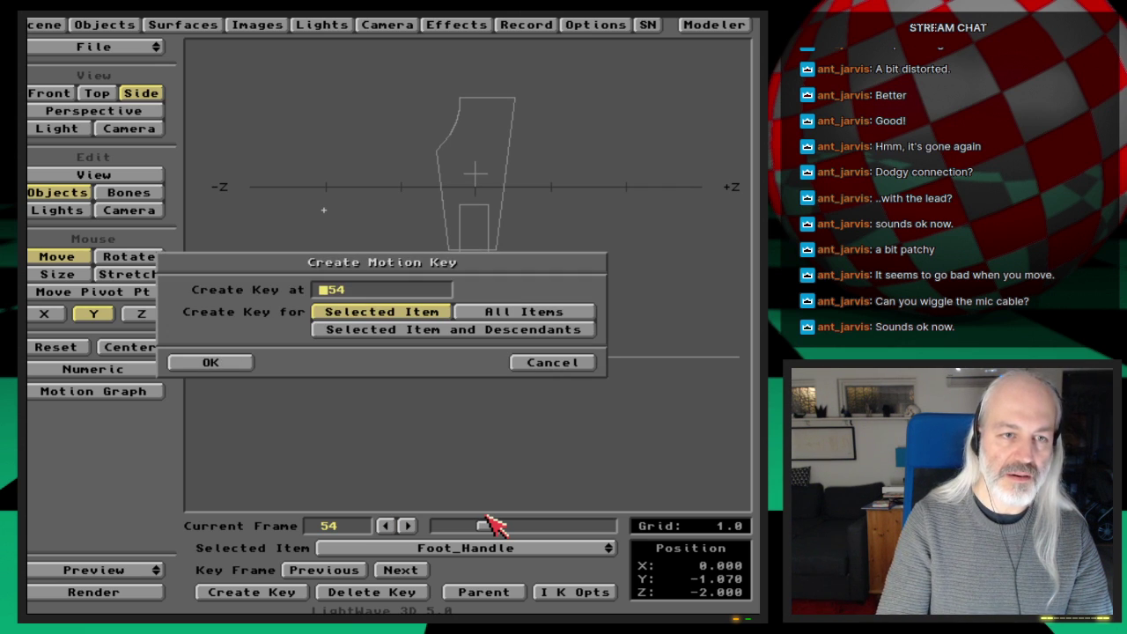
pyautogui.press('Return')
pyautogui.press('s')
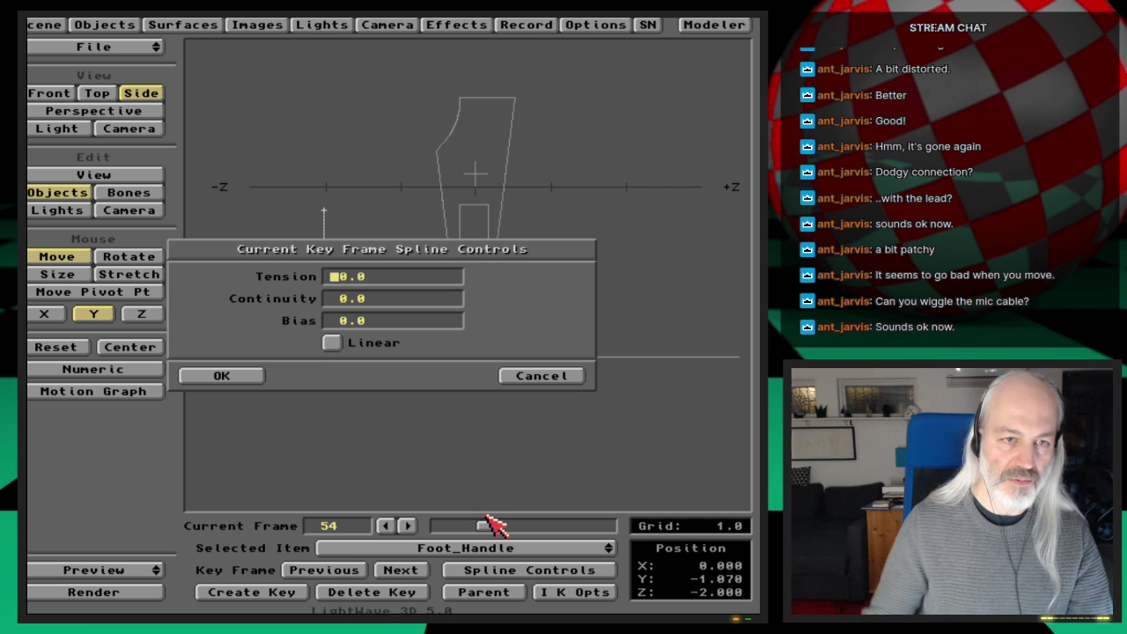
pyautogui.click(353, 344)
pyautogui.click(222, 376)
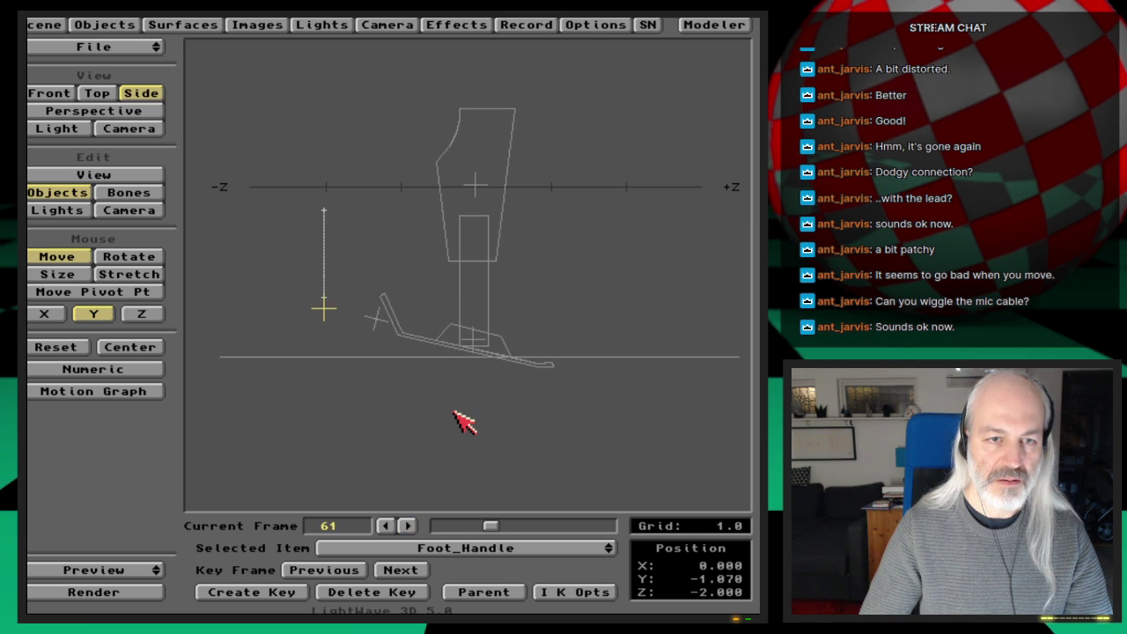
# At frame 64, lower Foot_Handle to a Y position of about -1.520 so the foot lies flat along the ground
pyautogui.press('Right')
pyautogui.press('Right')
pyautogui.press('Right')
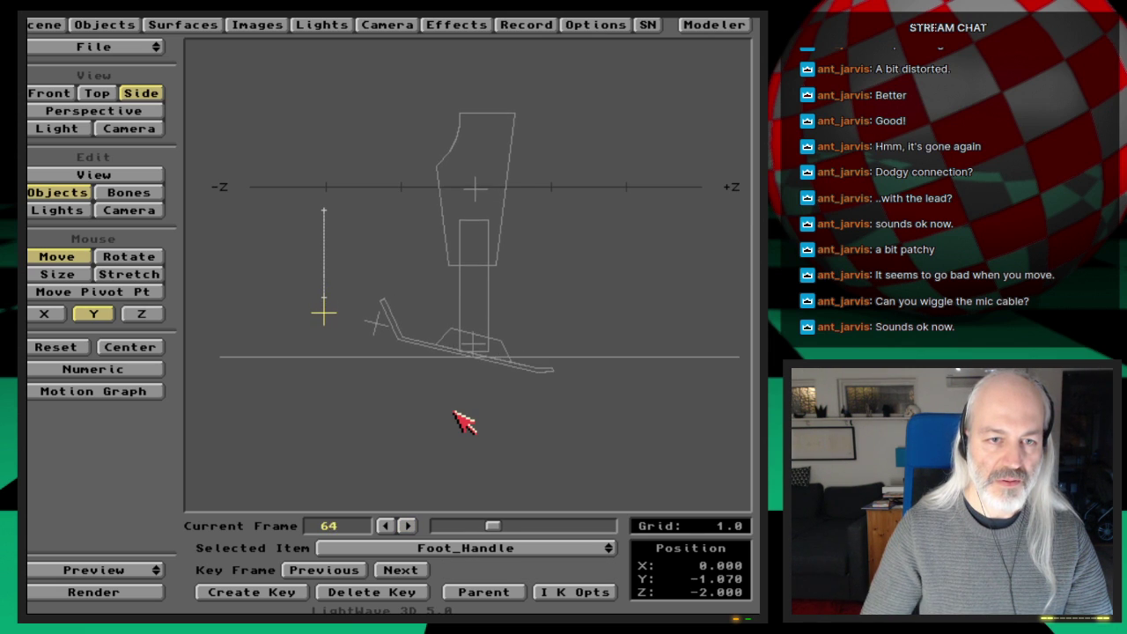
pyautogui.moveTo(372, 414); pyautogui.dragTo(371, 446)
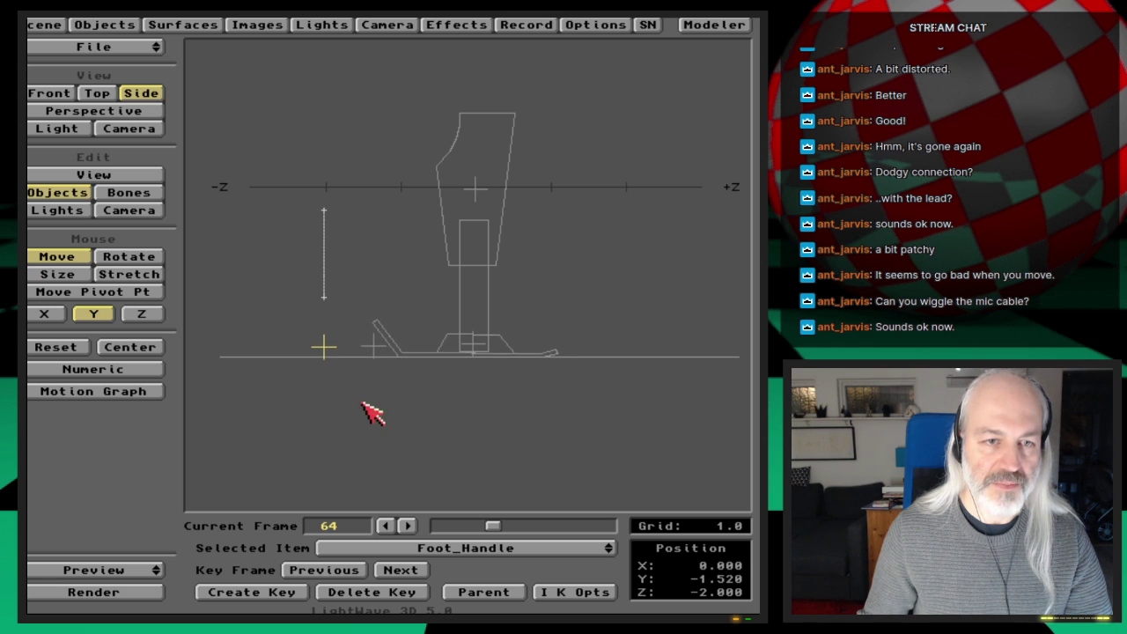
pyautogui.press('.')
pyautogui.press('.')
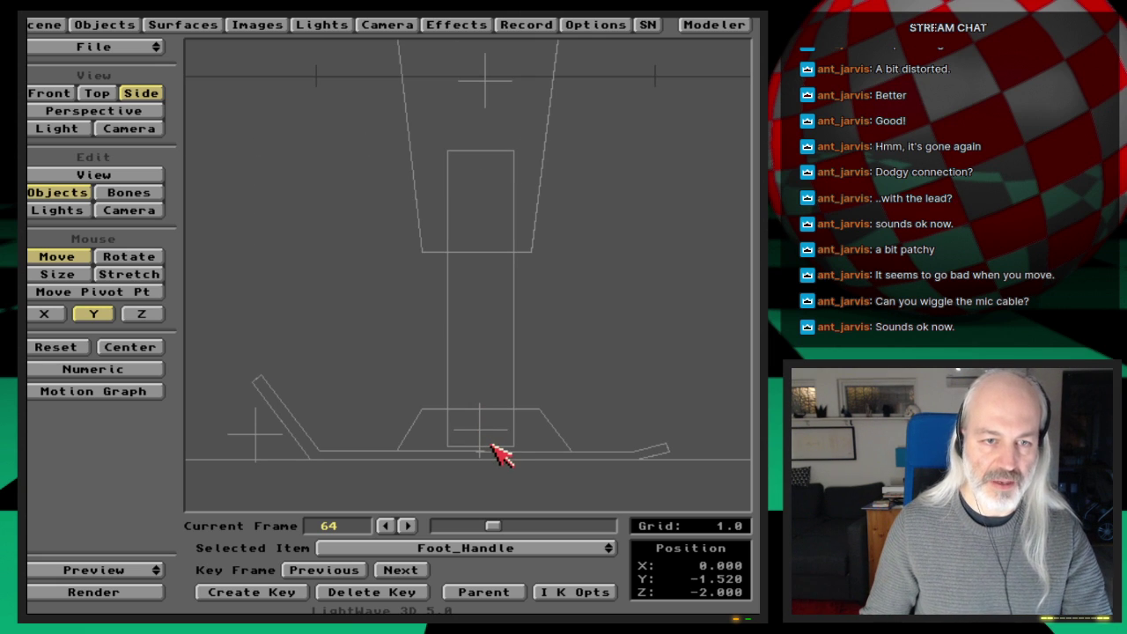
pyautogui.keyDown('alt'); pyautogui.moveTo(522, 472); pyautogui.dragTo(522, 472); pyautogui.keyUp('alt')
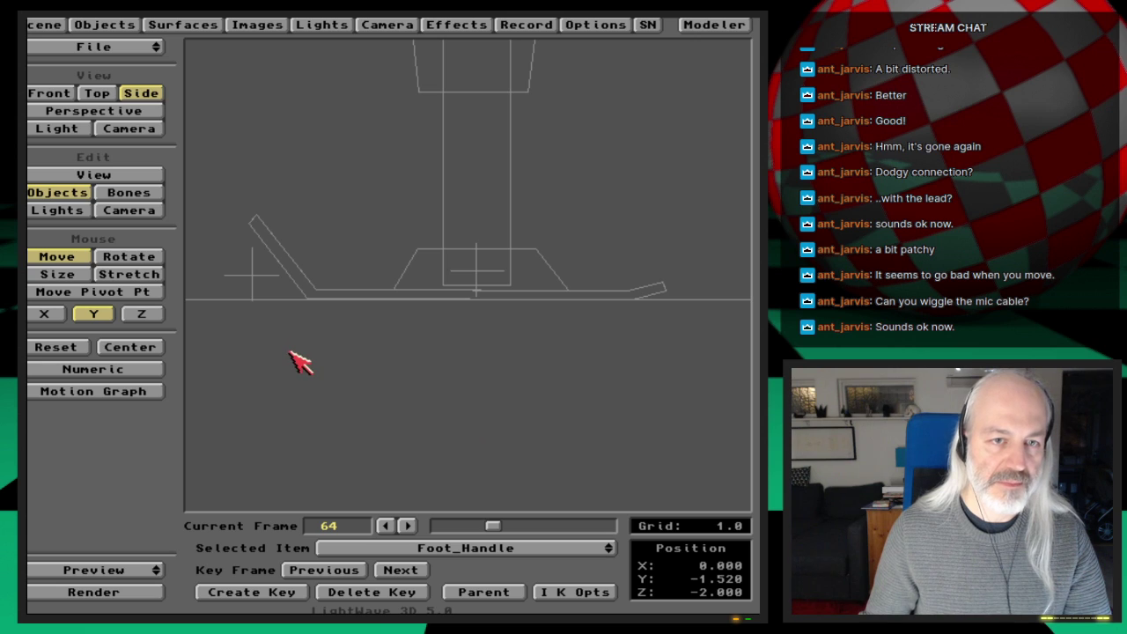
pyautogui.moveTo(469, 396); pyautogui.dragTo(468, 396)
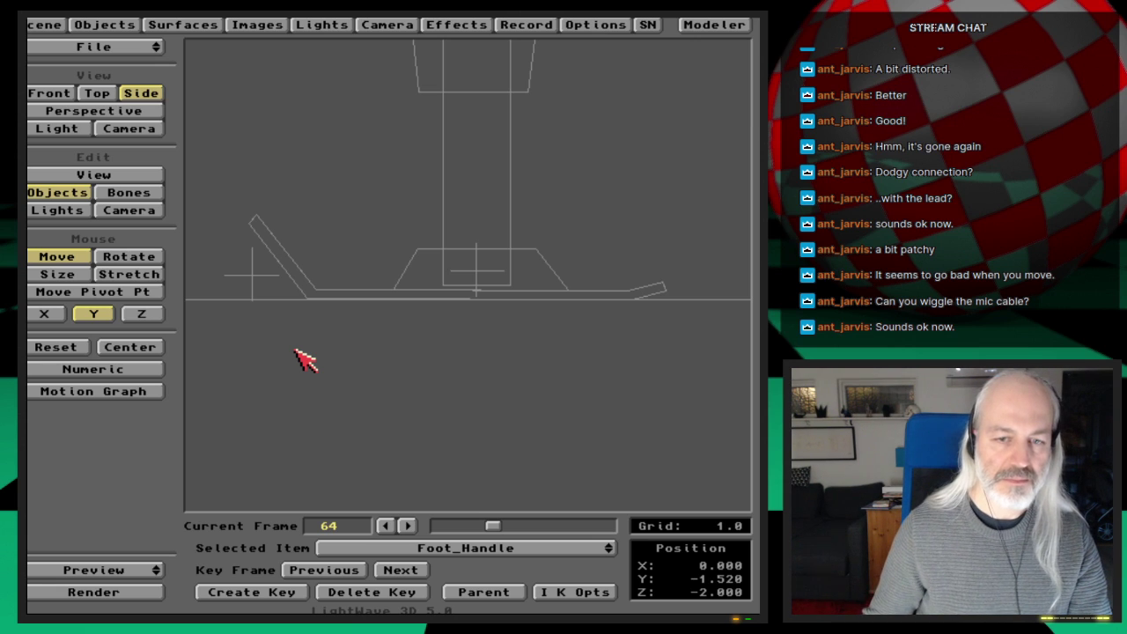
# Try exact Y positions of -1.5 and -1.55 for Foot_Handle at frame 64
pyautogui.press('n')
pyautogui.press('Tab')
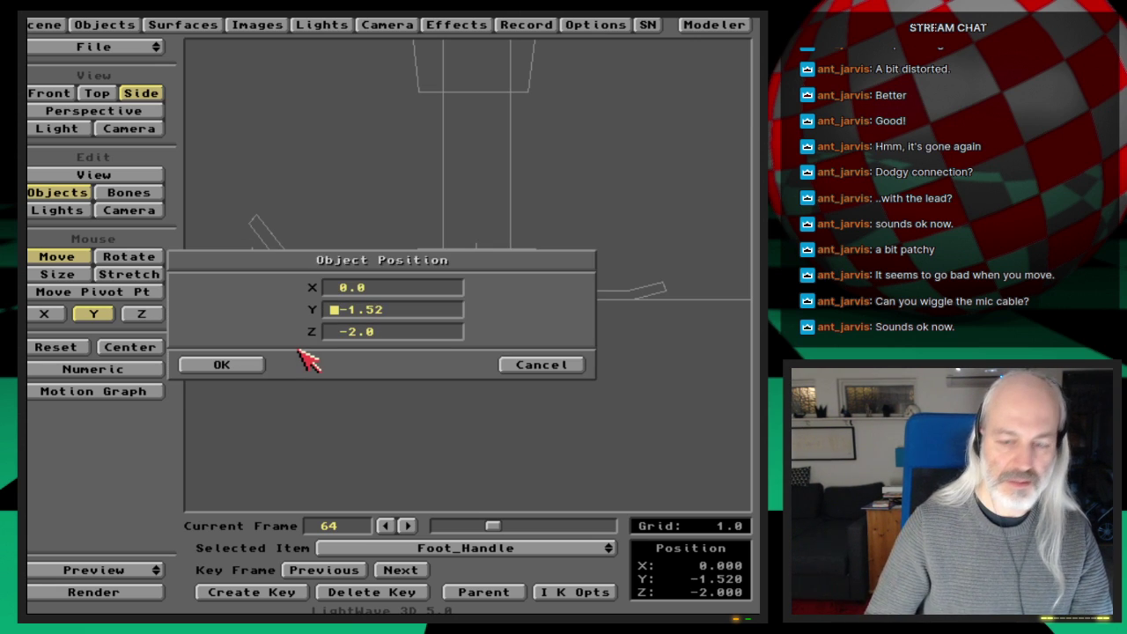
pyautogui.hotkey('shift', 'Right')
pyautogui.press('BackSpace')
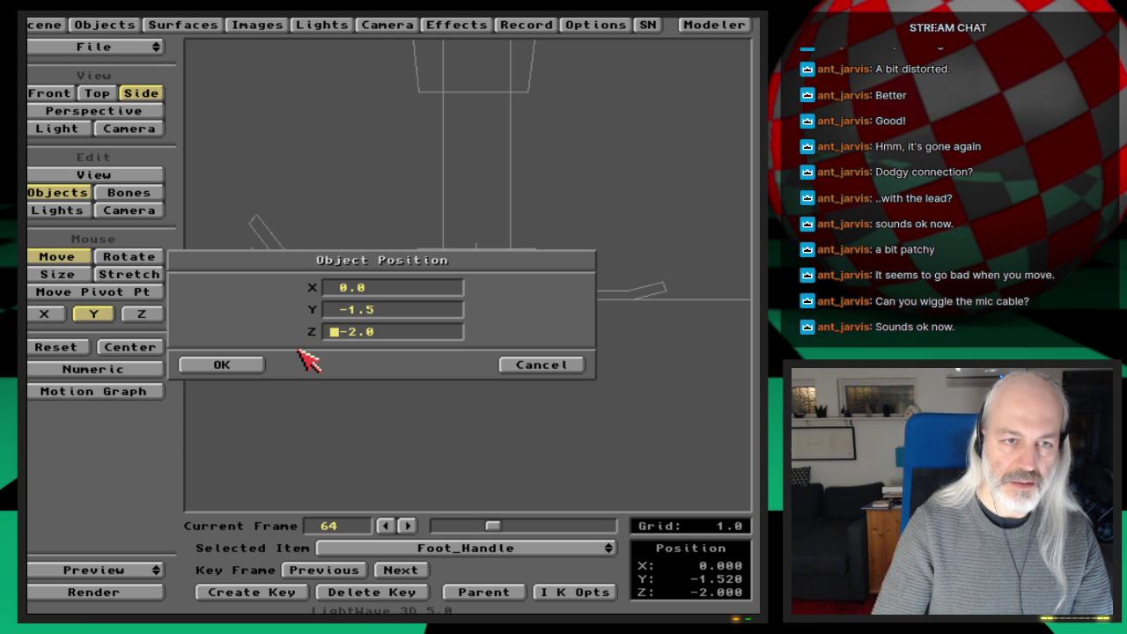
pyautogui.press('Return')
pyautogui.press('n')
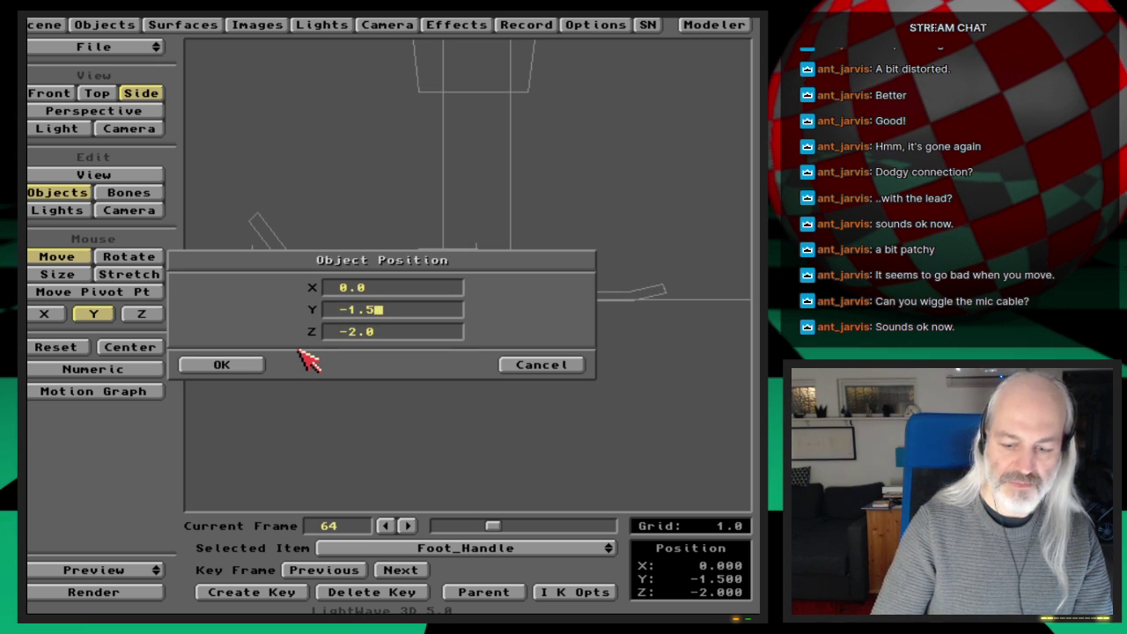
pyautogui.press('Return')
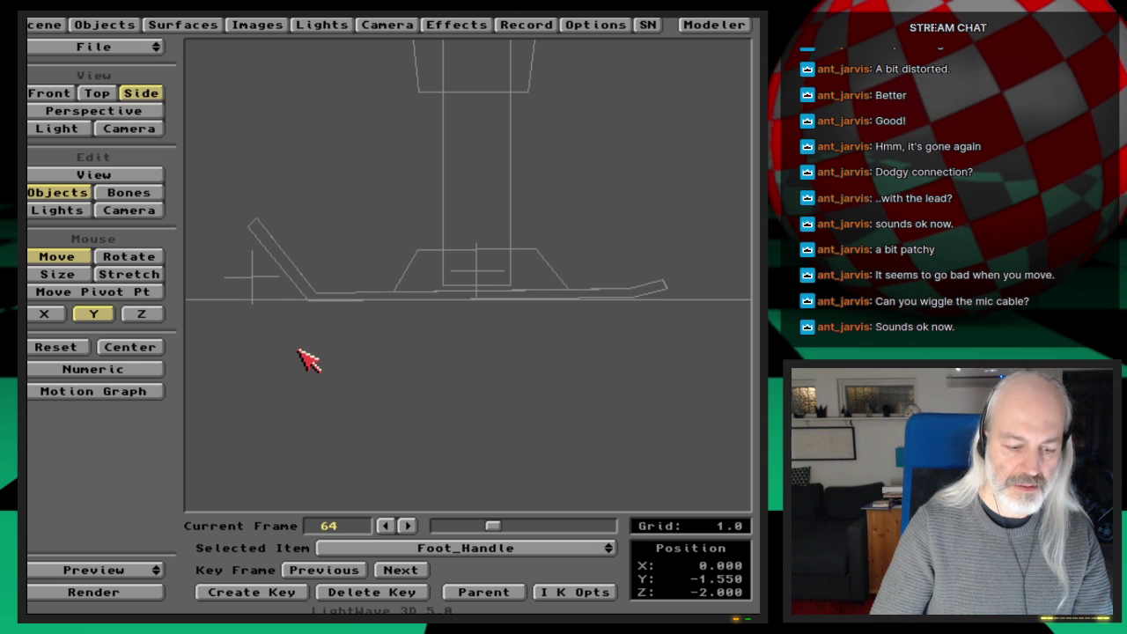
# Try exact Y positions of -1.515, -1.518, -1.519 and -1.521 for Foot_Handle at frame 64
pyautogui.press('n')
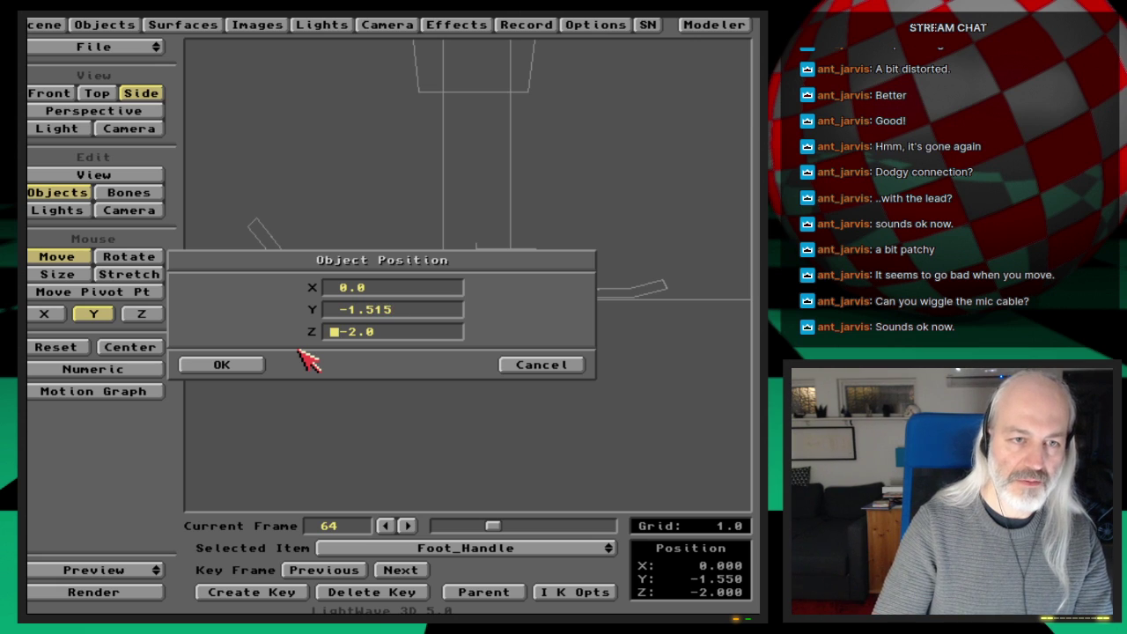
pyautogui.press('Return')
pyautogui.press('n')
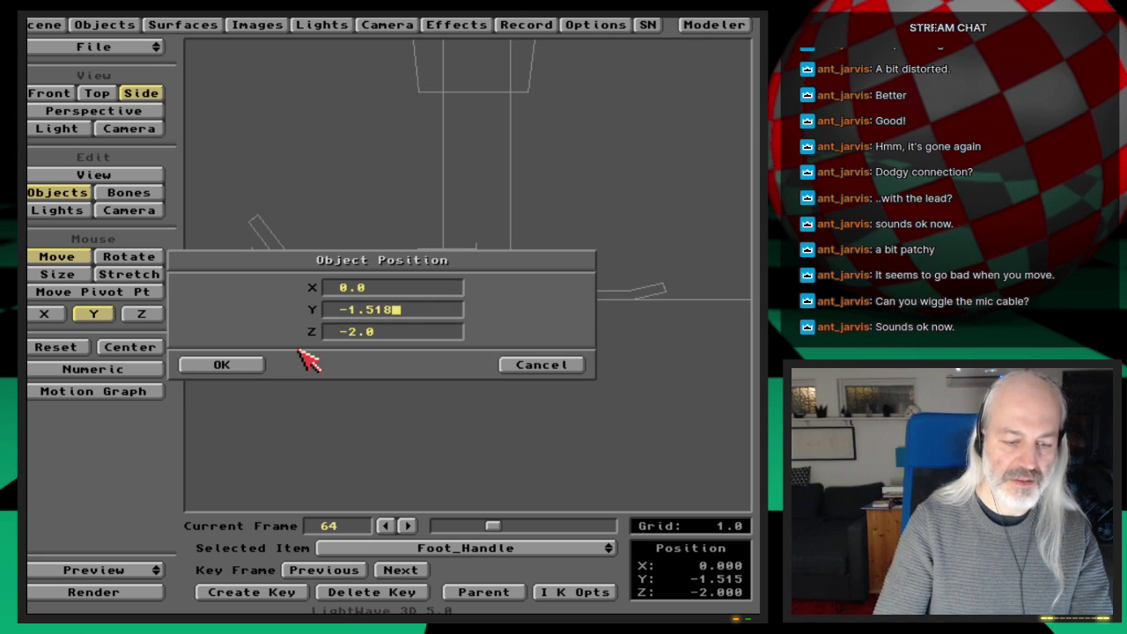
pyautogui.press('Return')
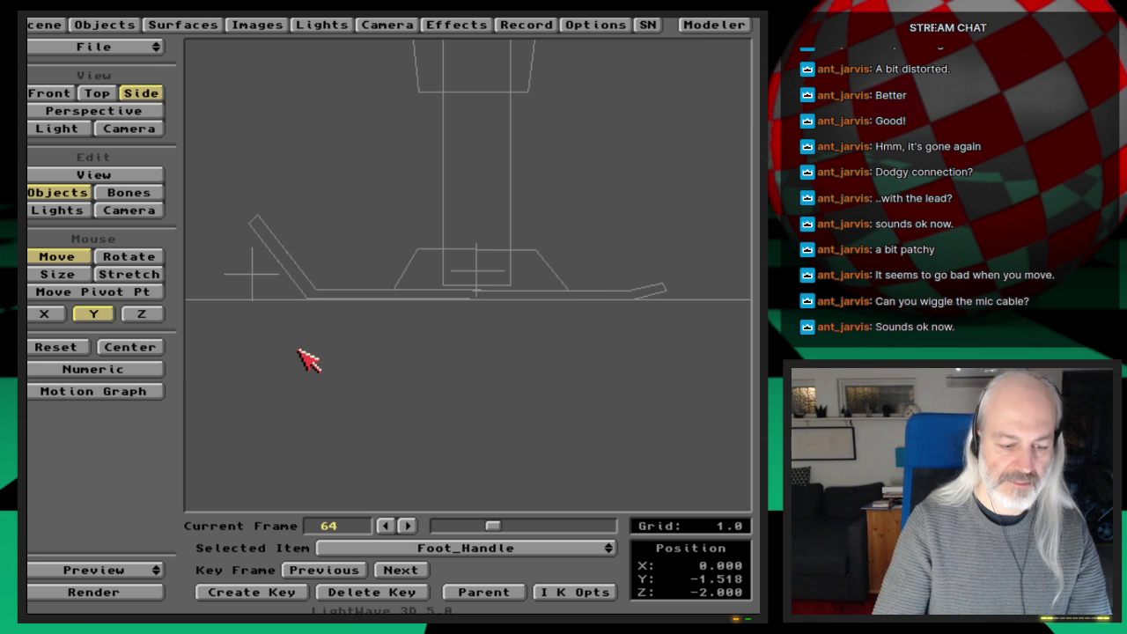
pyautogui.press('n')
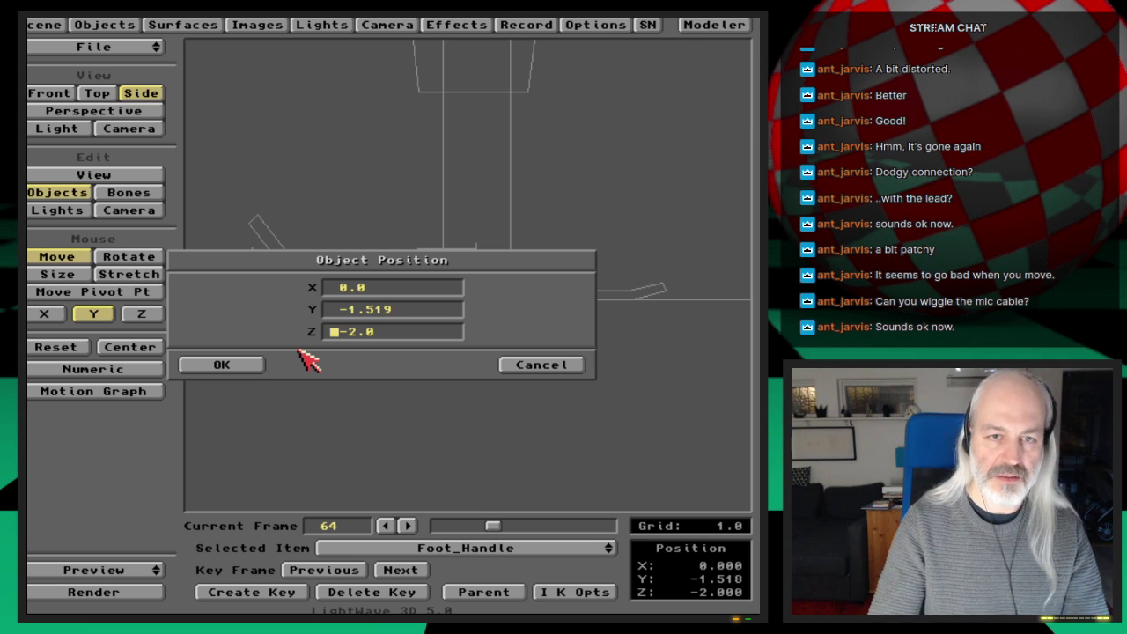
pyautogui.press('Return')
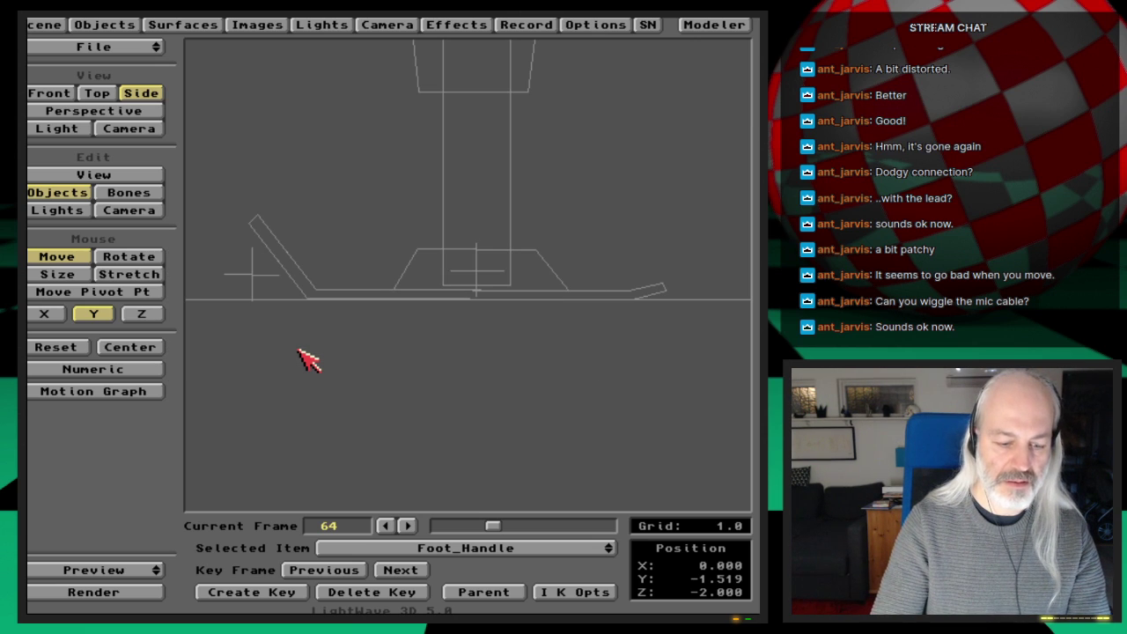
pyautogui.press('n')
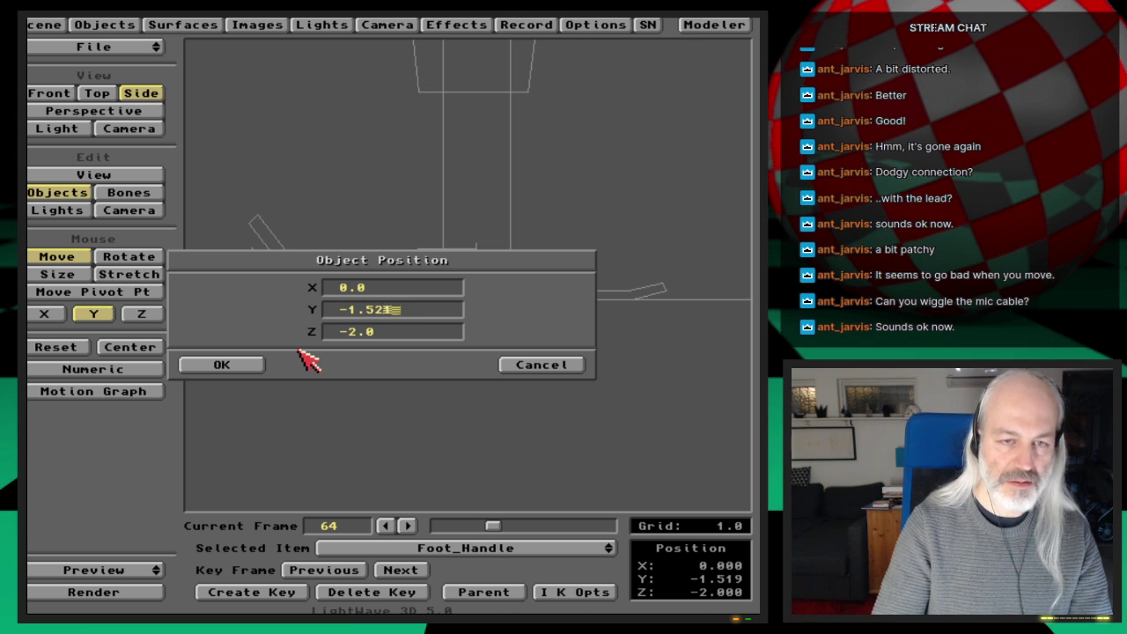
pyautogui.press('Return')
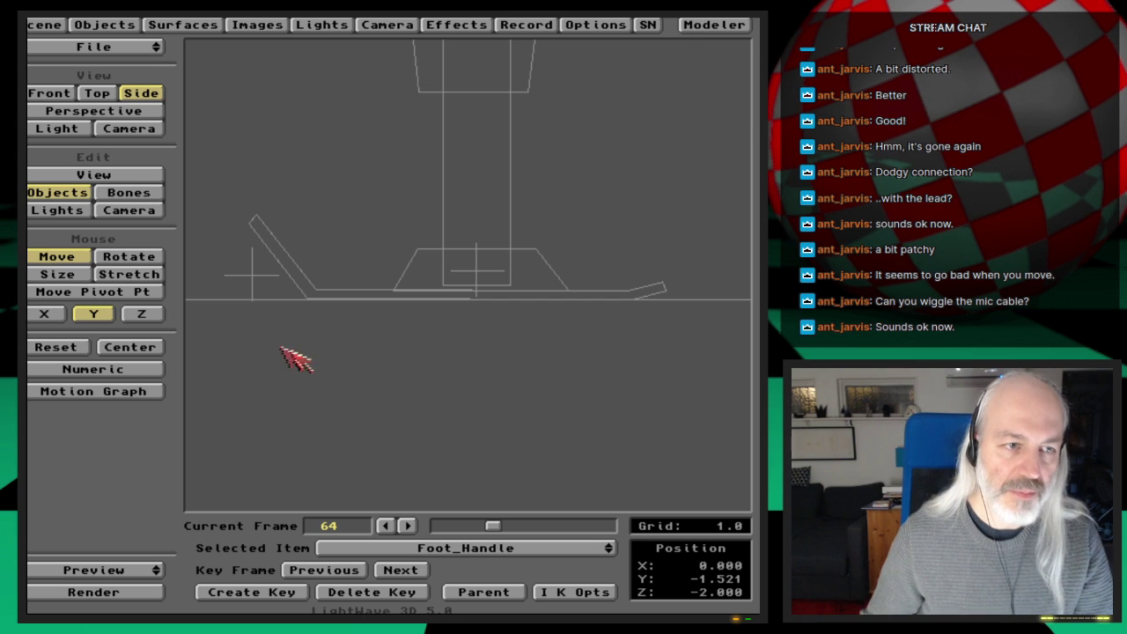
# Set Foot_Handle's Y position to -1.525 at frame 64 and create a key there for the selected item
pyautogui.moveTo(238, 334); pyautogui.dragTo(231, 329)
pyautogui.press('n')
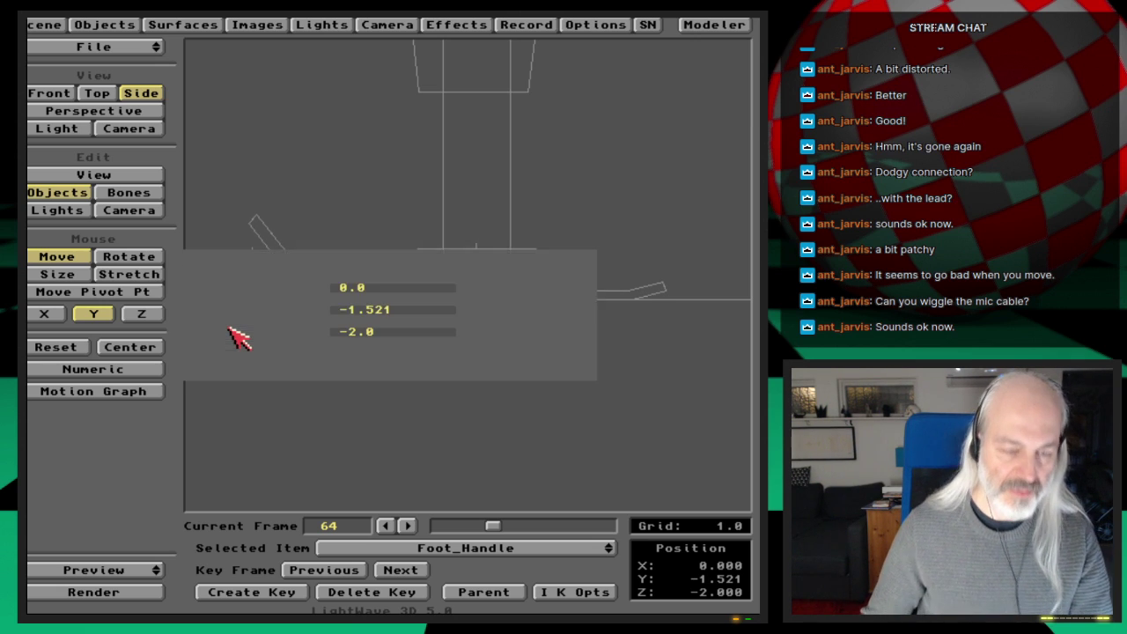
pyautogui.press('BackSpace')
pyautogui.write('5')
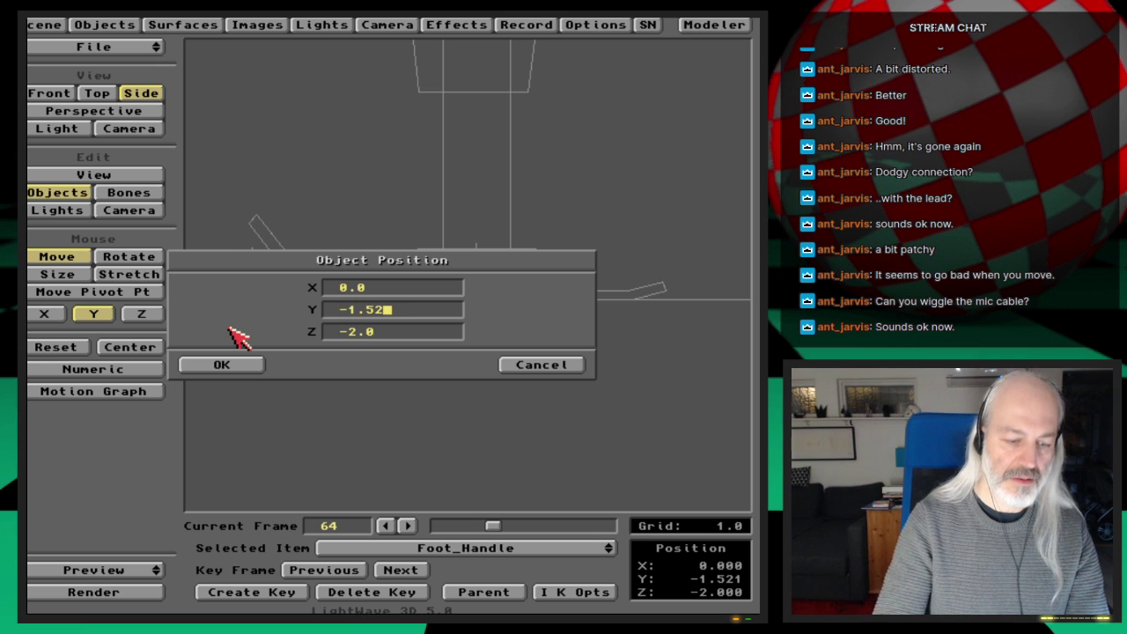
pyautogui.press('Return')
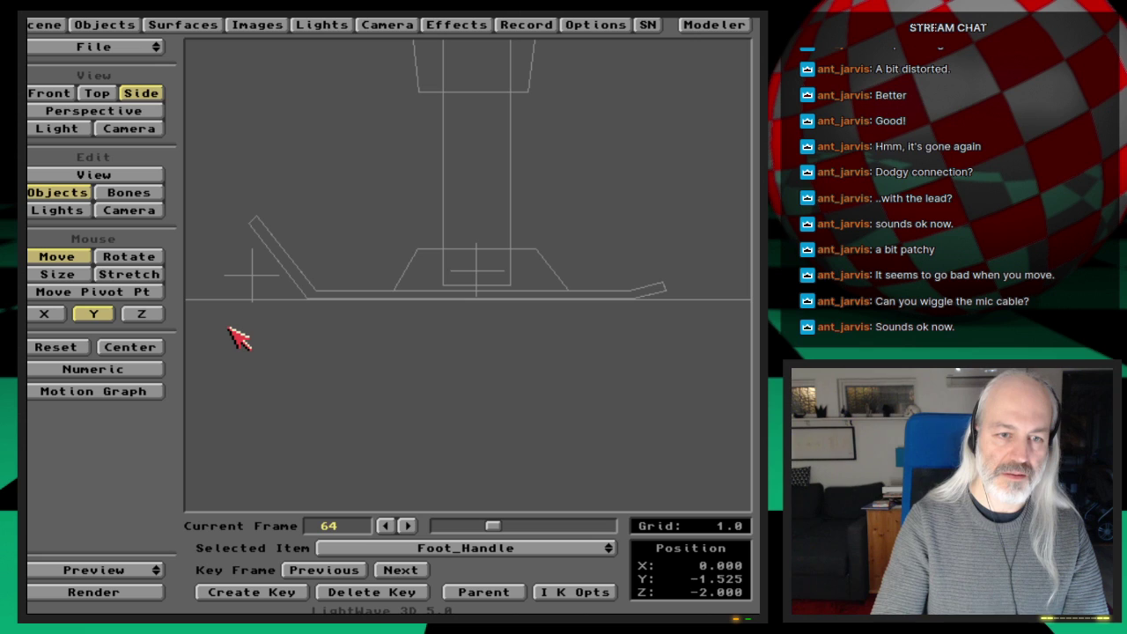
pyautogui.press('Return')
pyautogui.press('Return')
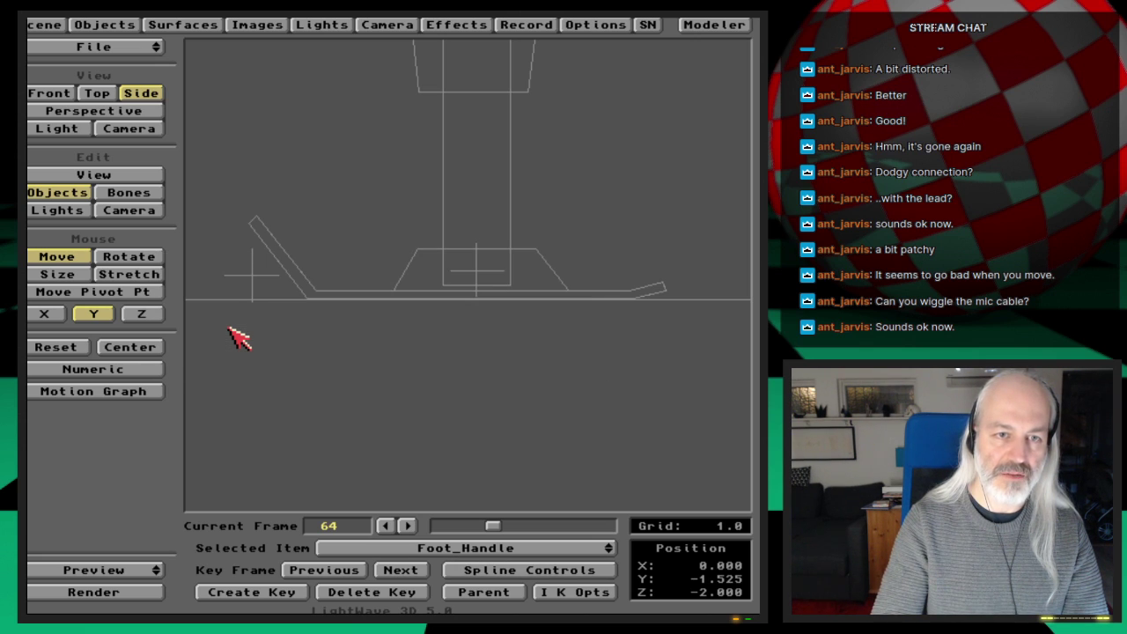
# Step back from frame 64 to the low 50s to examine how the foot meets the ground line
pyautogui.press('Left')
pyautogui.press('Left')
pyautogui.press('Left')
pyautogui.press('Left')
pyautogui.press('Left')
pyautogui.press('Left')
pyautogui.press('Left')
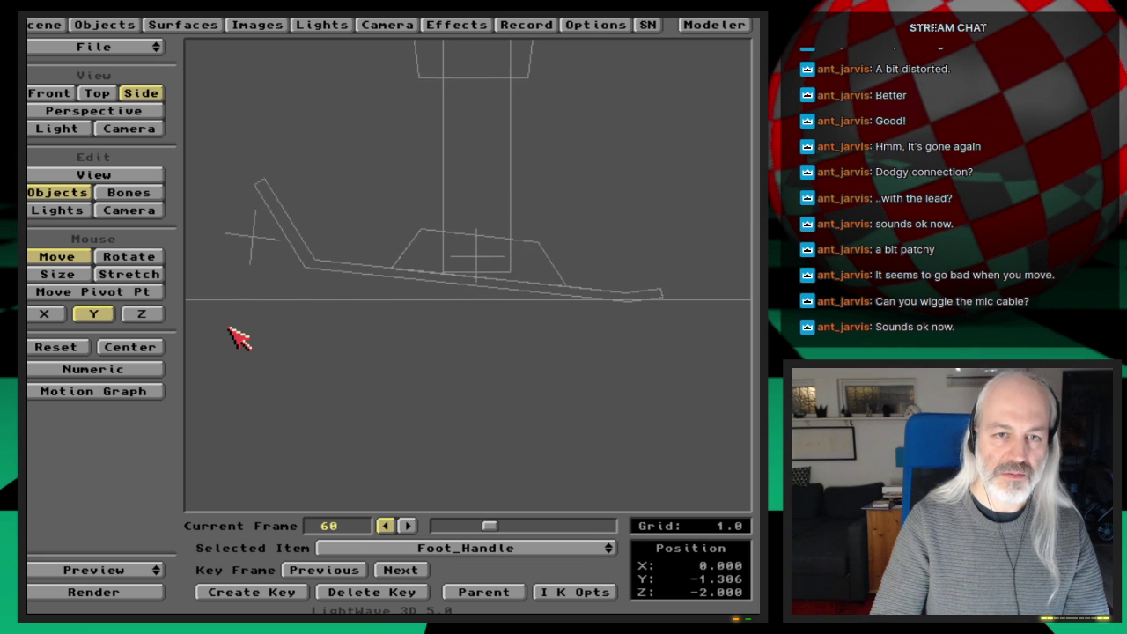
pyautogui.press('Left')
pyautogui.press('Left')
pyautogui.press('Left')
pyautogui.press('Left')
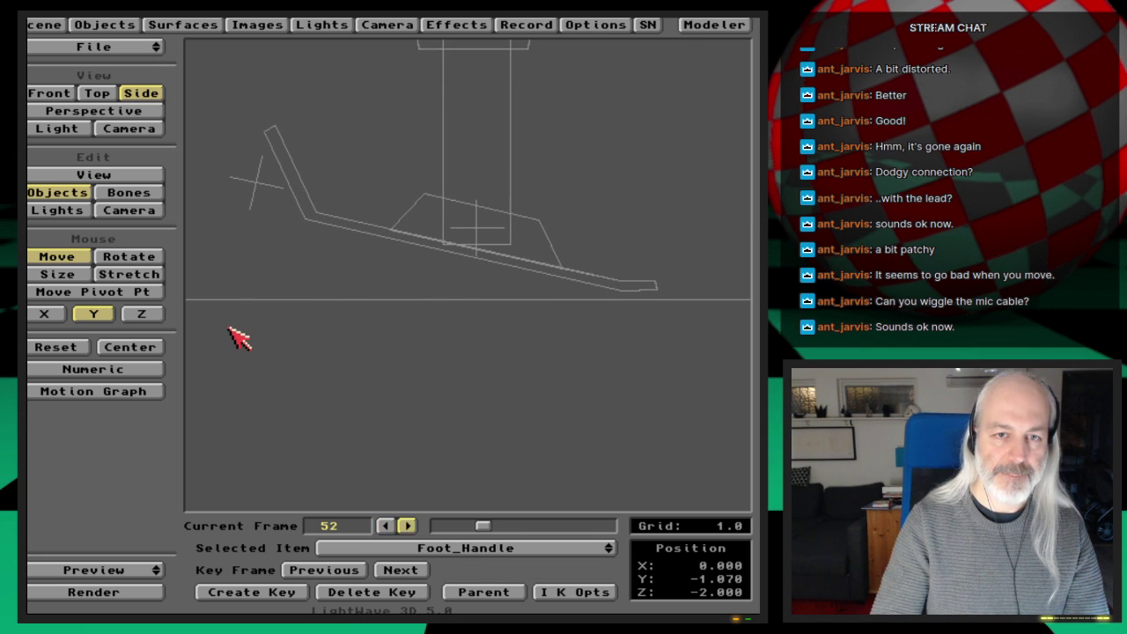
# Create a Foot_Handle key at frame 55, where the tilted foot's tip meets the ground line
pyautogui.press('Right')
pyautogui.press('Right')
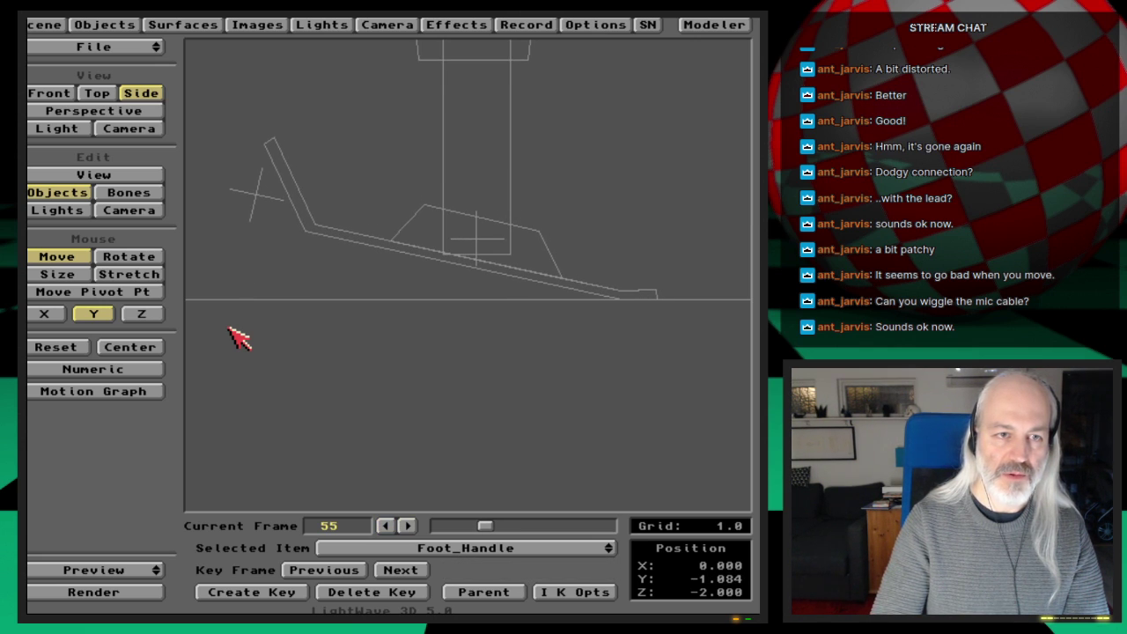
pyautogui.press('Left')
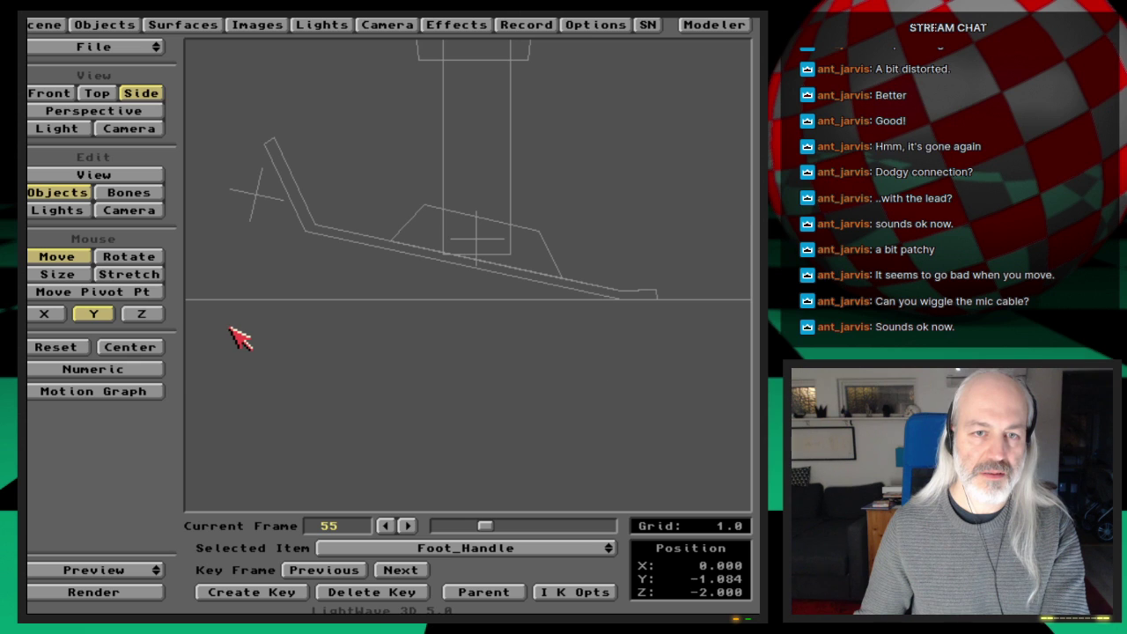
pyautogui.press('Return')
pyautogui.press('Return')
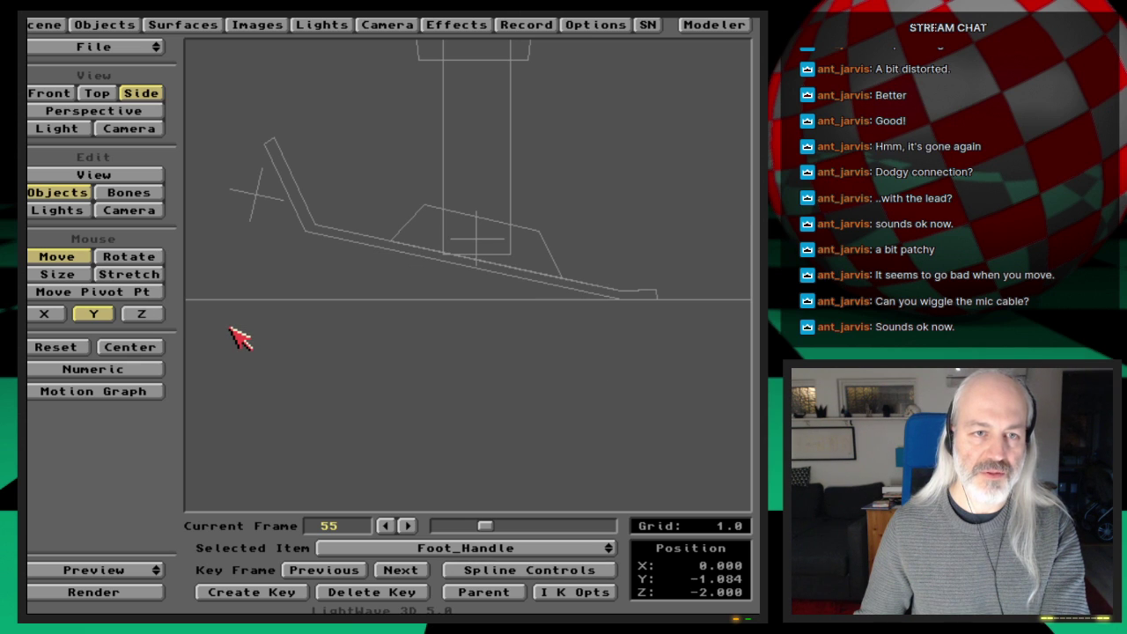
# Delete Foot_Handle's motion key at frame 54 for the selected item only
pyautogui.press('Left')
pyautogui.press('Delete')
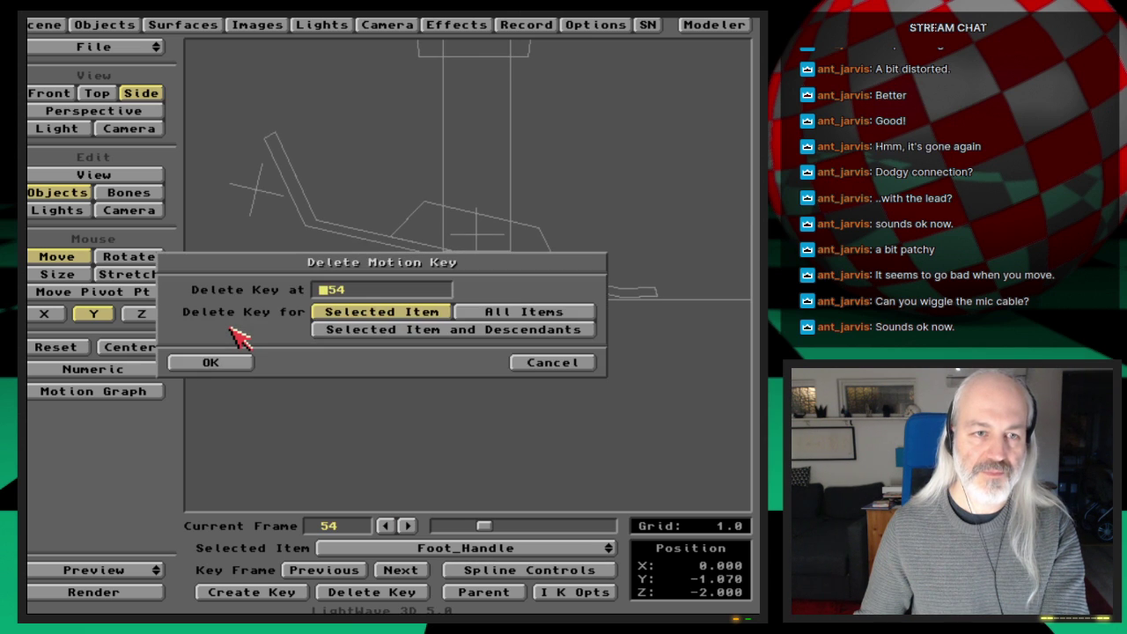
pyautogui.press('Return')
pyautogui.press('Right')
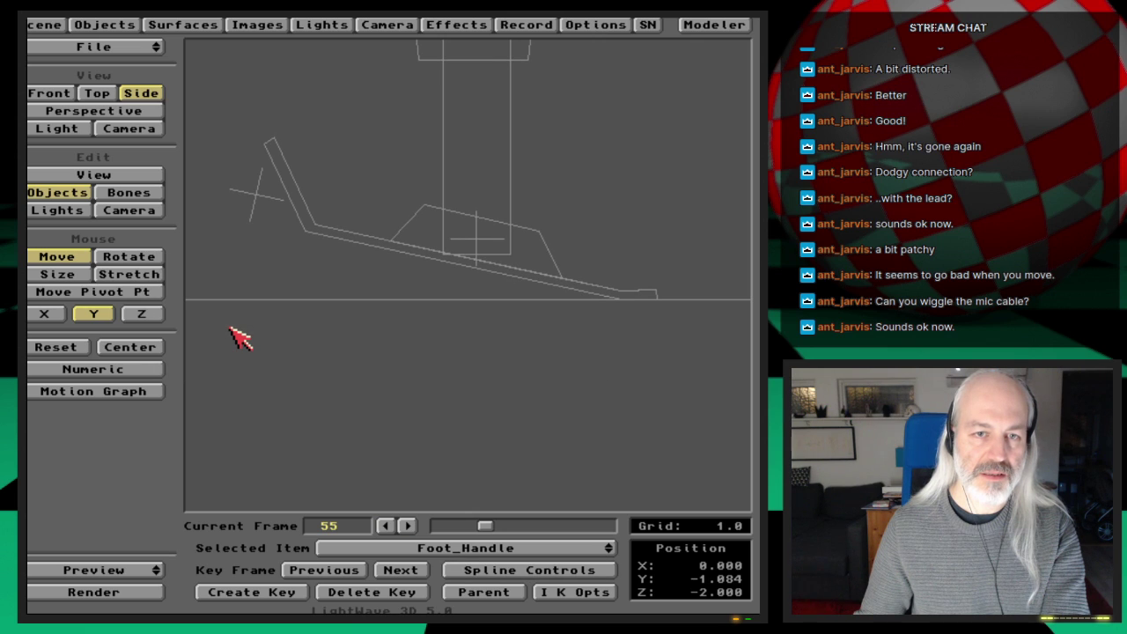
# Check the foot's motion around frames 54 to 57 and set Foot_Handle's key at frame 55 to linear
pyautogui.press('Right')
pyautogui.press('Right')
pyautogui.press('Right')
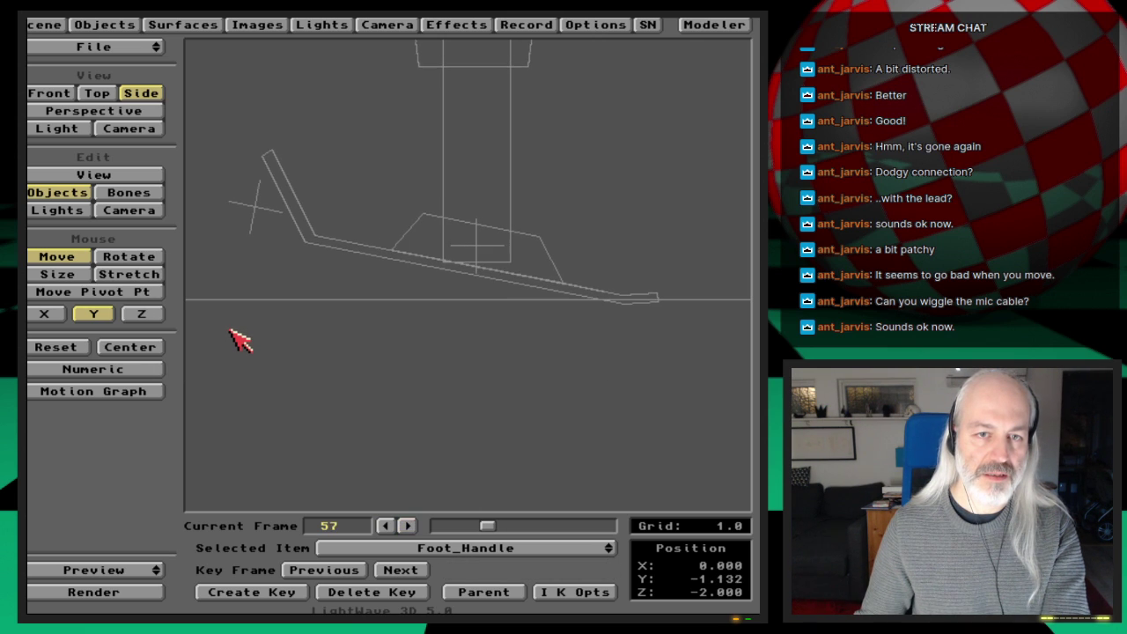
pyautogui.press('Left')
pyautogui.press('Left')
pyautogui.press('Left')
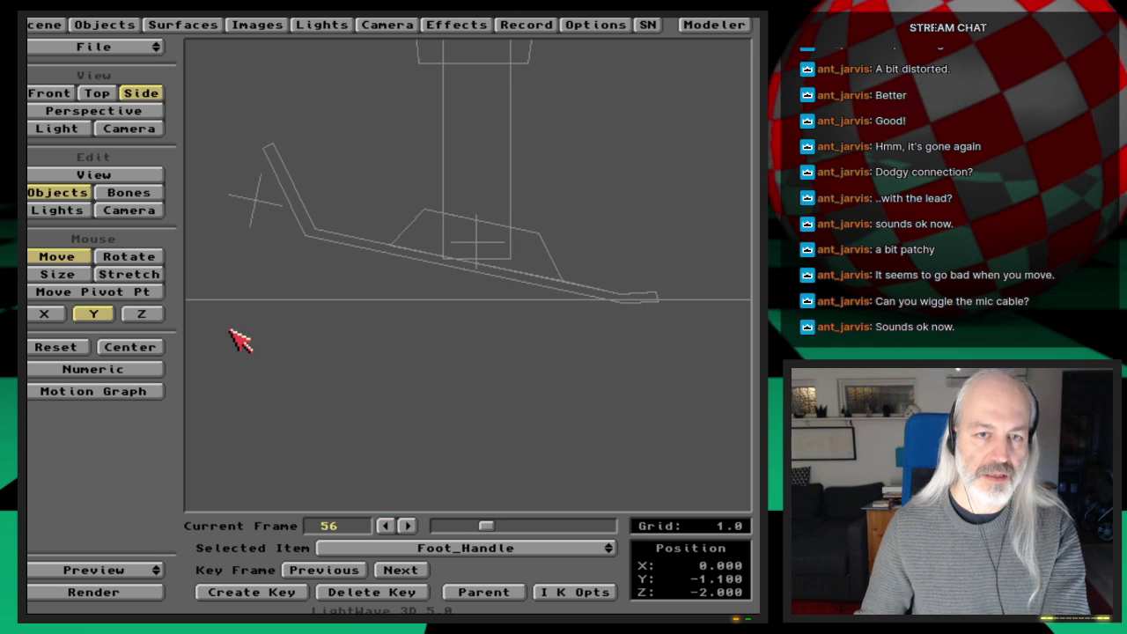
pyautogui.press('Left')
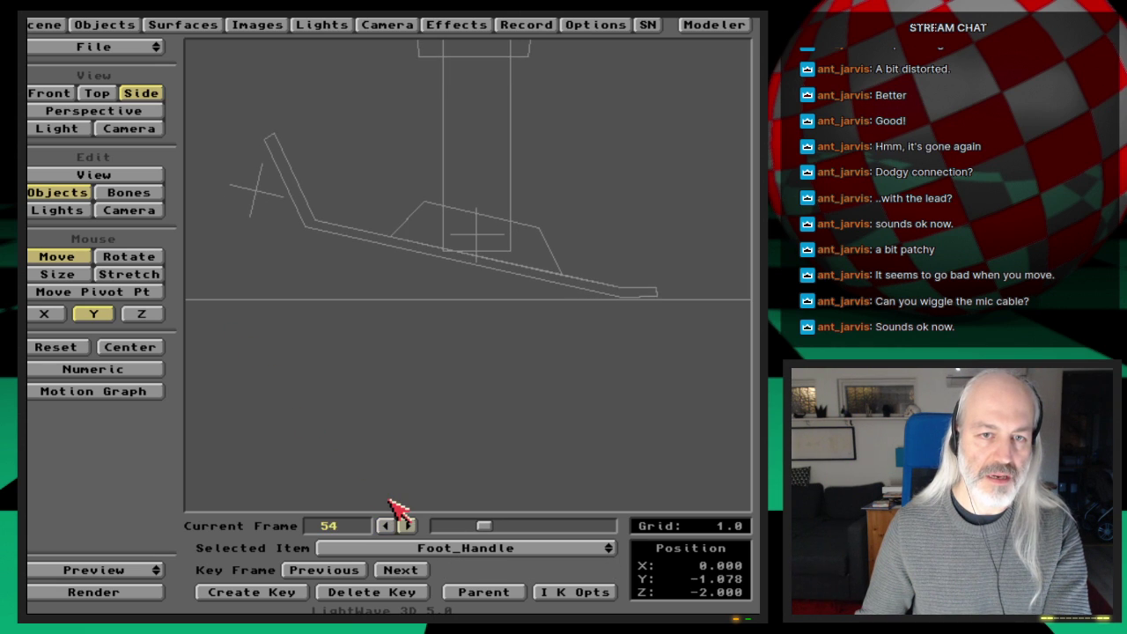
pyautogui.press('Right')
pyautogui.press('s')
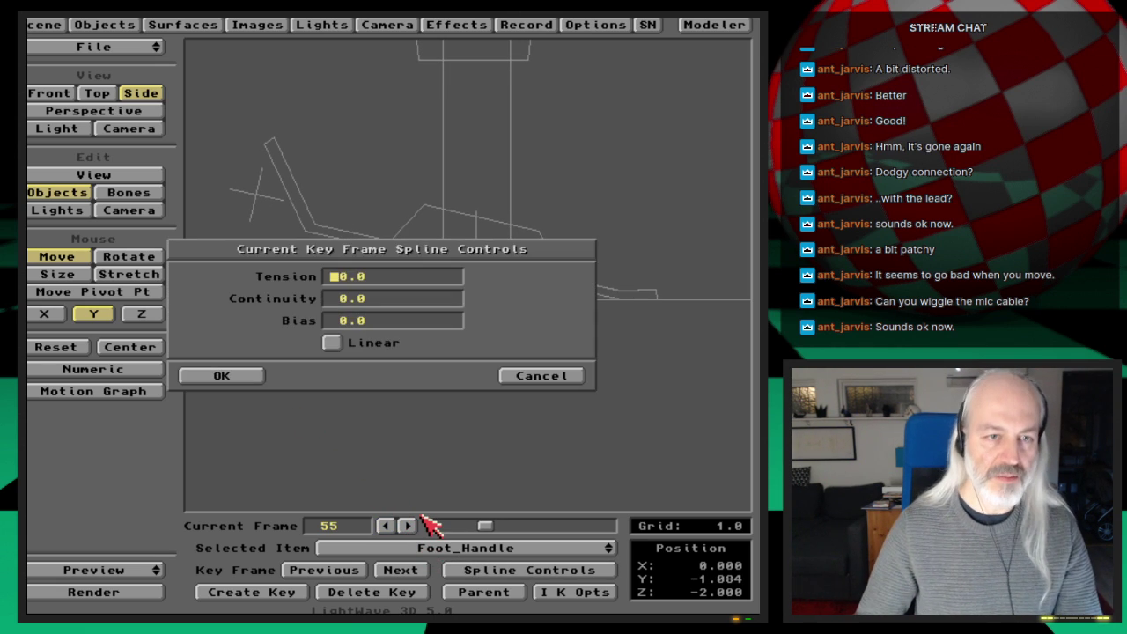
pyautogui.click(333, 343)
pyautogui.click(222, 375)
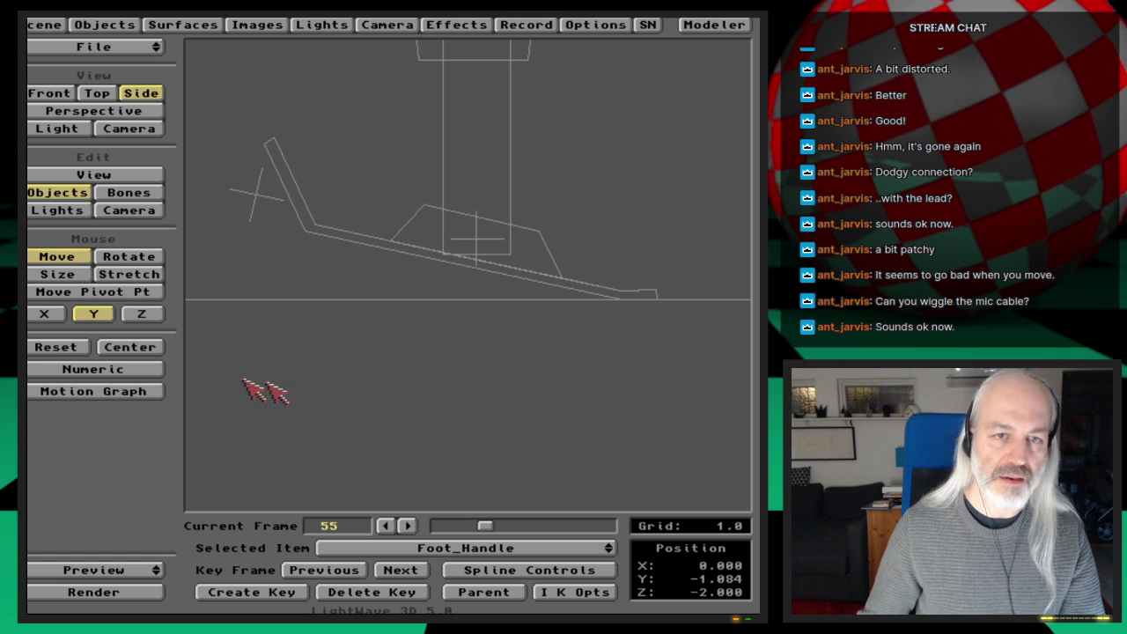
# At frame 59, lower Foot_Handle to a Y position of about -1.289 so the foot rests on the ground line, and key it
pyautogui.press('Right')
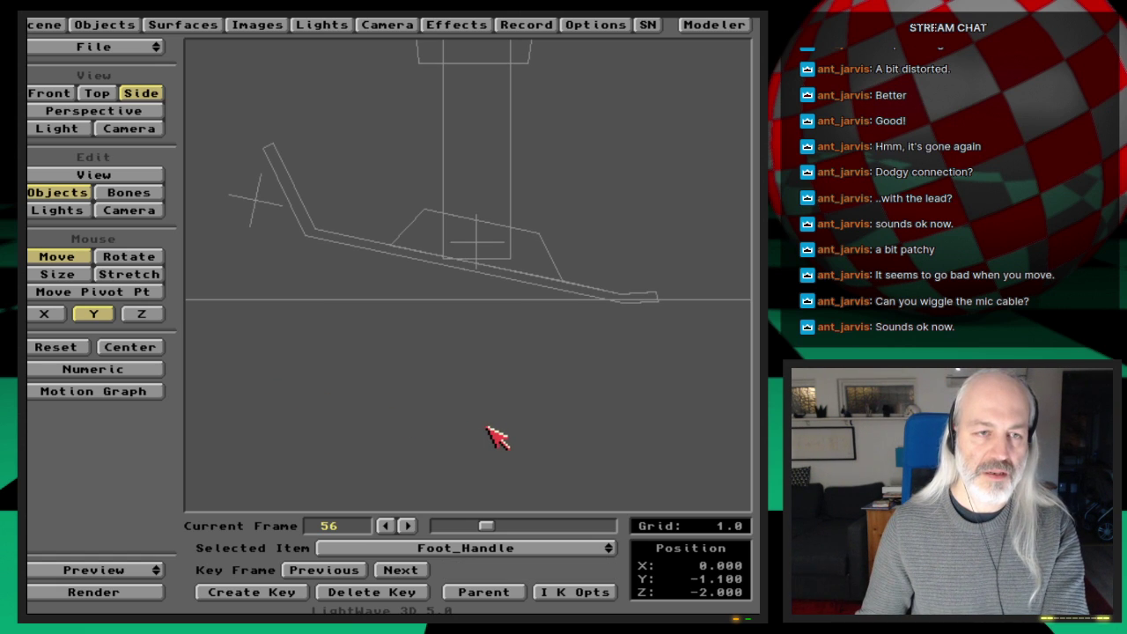
pyautogui.press('Right')
pyautogui.press('Right')
pyautogui.press('Right')
pyautogui.press('Right')
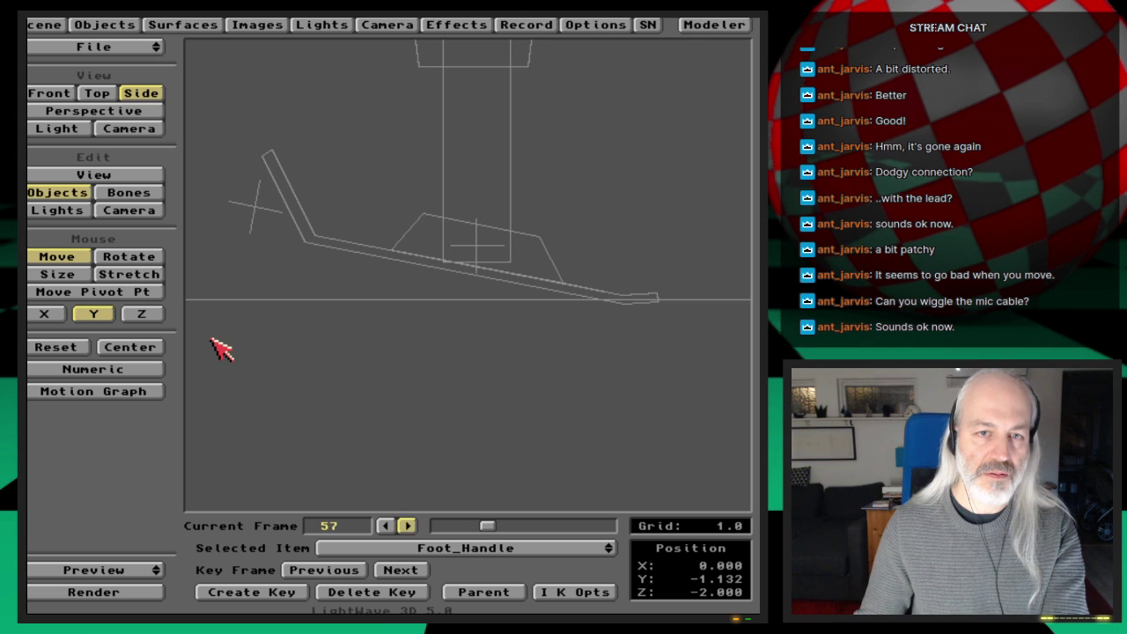
pyautogui.press('Left')
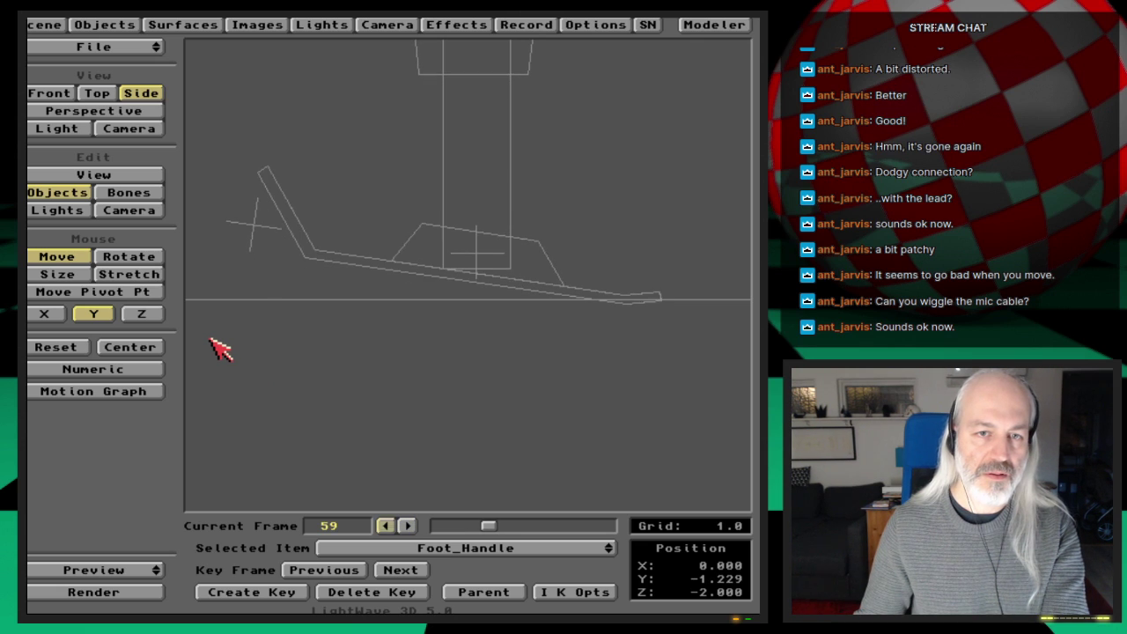
pyautogui.press('Left')
pyautogui.press('Right')
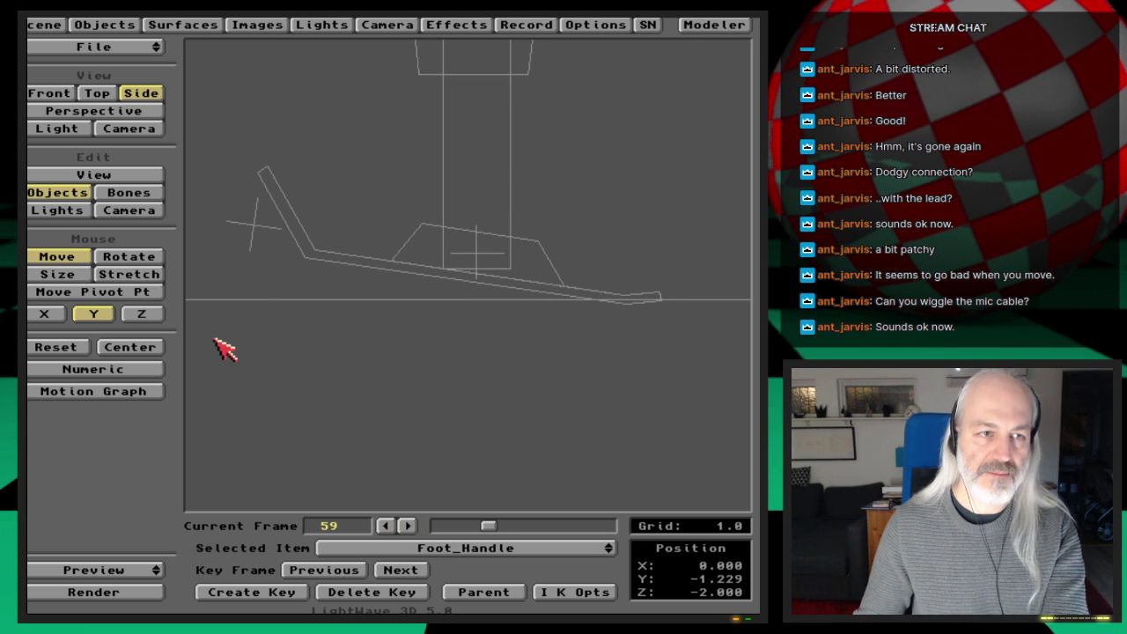
pyautogui.moveTo(225, 339); pyautogui.dragTo(225, 345)
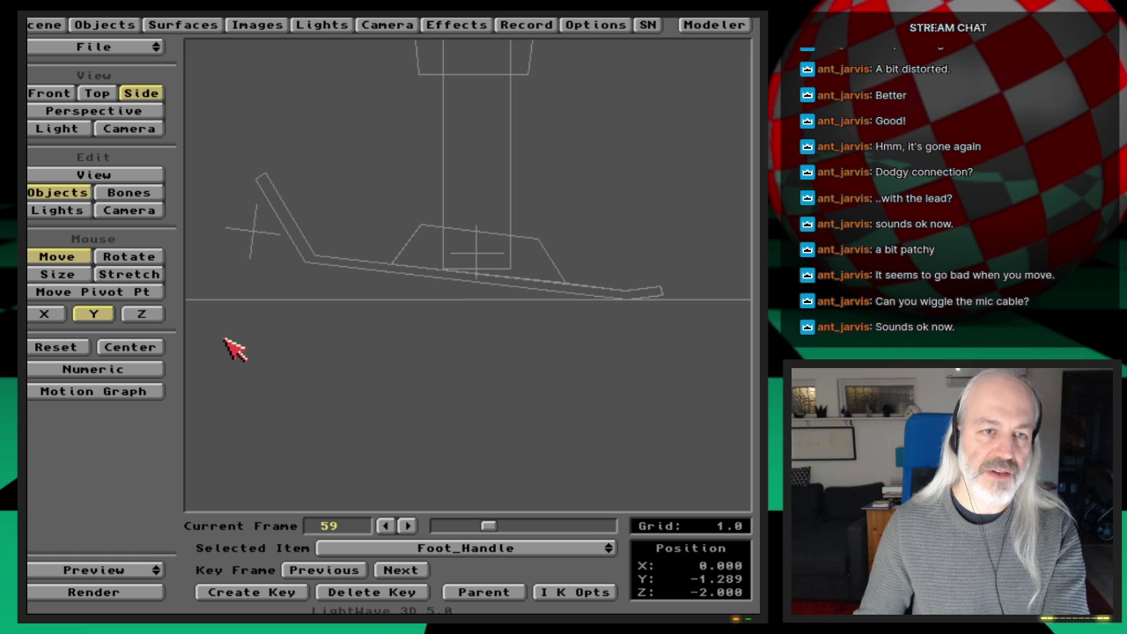
pyautogui.press('Return')
pyautogui.press('Return')
# At frame 56, lower Foot_Handle to a Y position of about -1.139 and create a key there
pyautogui.press('Left')
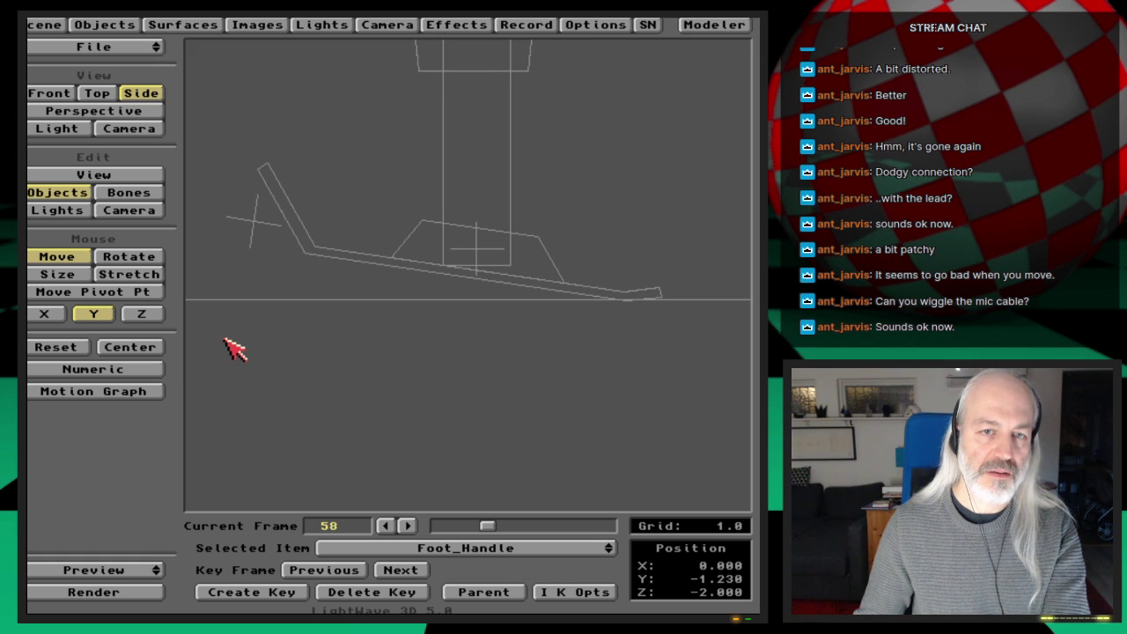
pyautogui.press('Left')
pyautogui.press('Left')
pyautogui.press('Left')
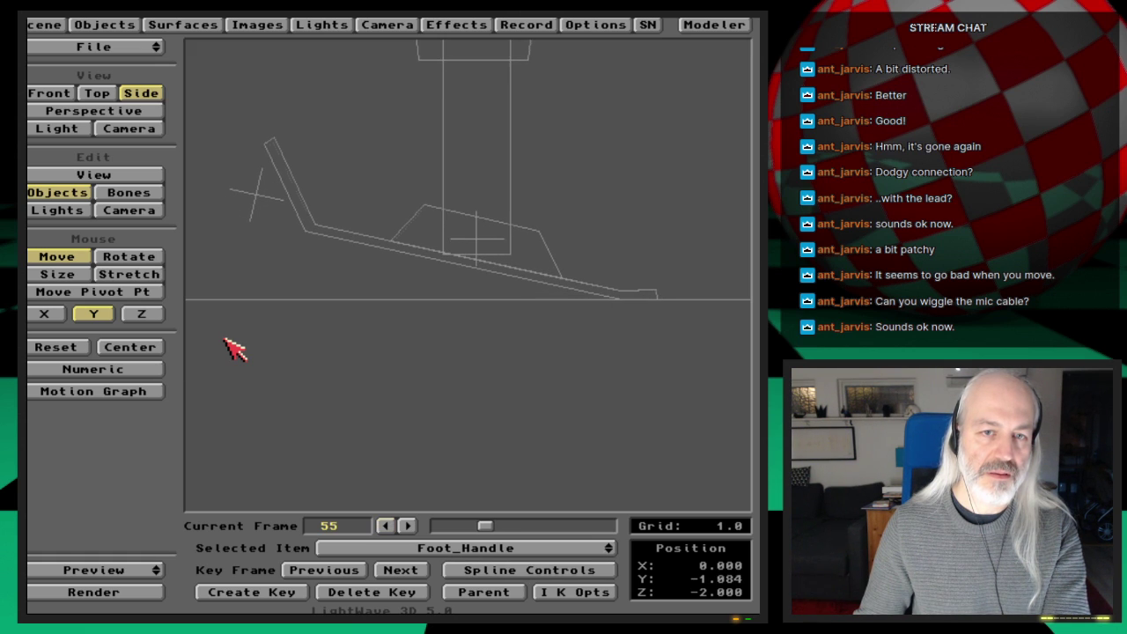
pyautogui.press('Right')
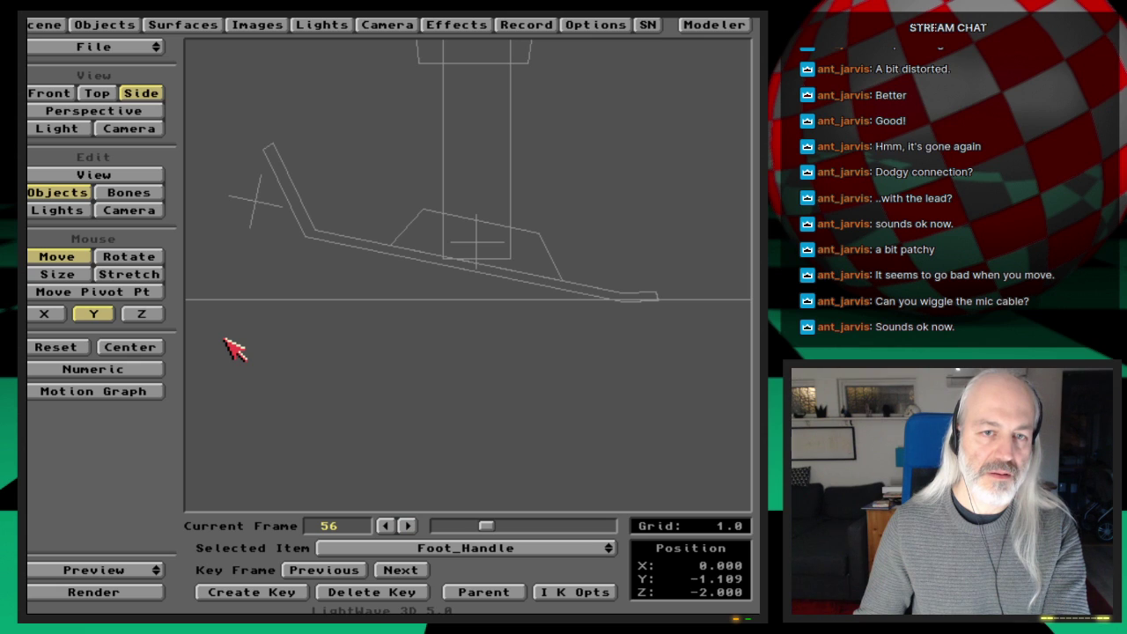
pyautogui.moveTo(255, 202); pyautogui.dragTo(255, 205)
pyautogui.press('Return')
pyautogui.press('Return')
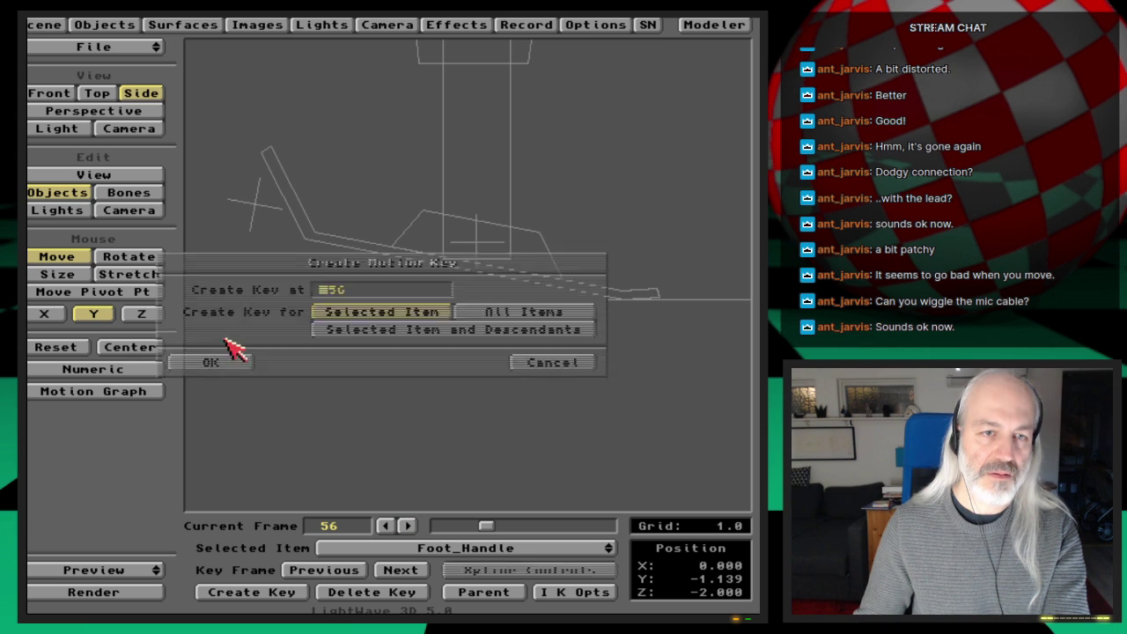
# Step forward from frame 56 to 64 to examine the foot's contact with the ground as it flattens
pyautogui.press('Right')
pyautogui.press('Right')
pyautogui.press('Right')
pyautogui.press('Right')
pyautogui.press('Right')
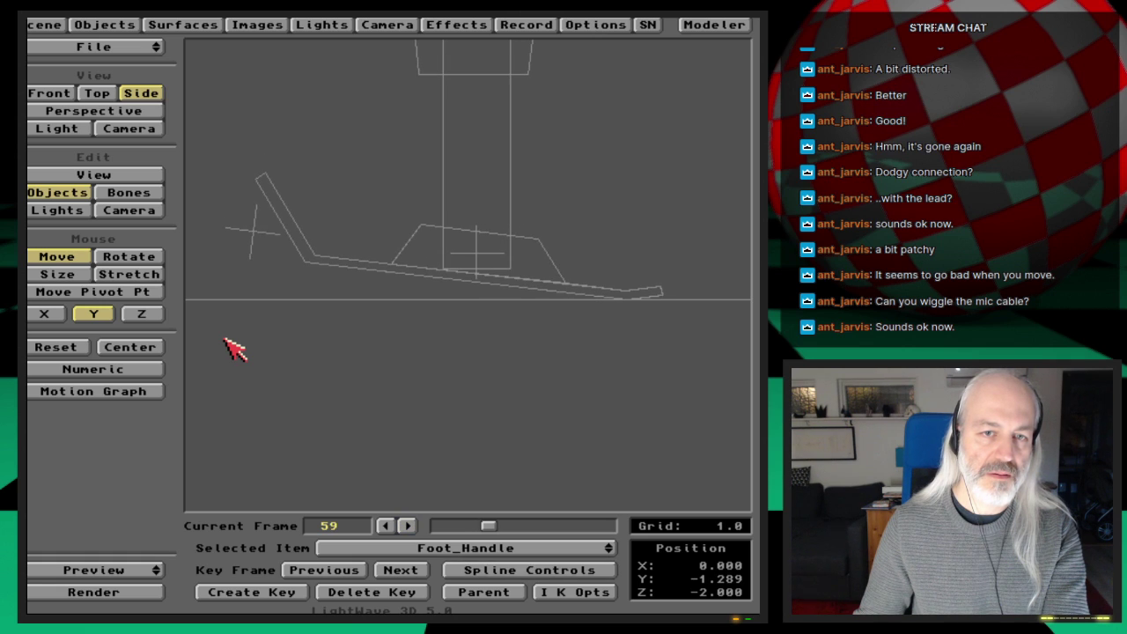
pyautogui.press('Right')
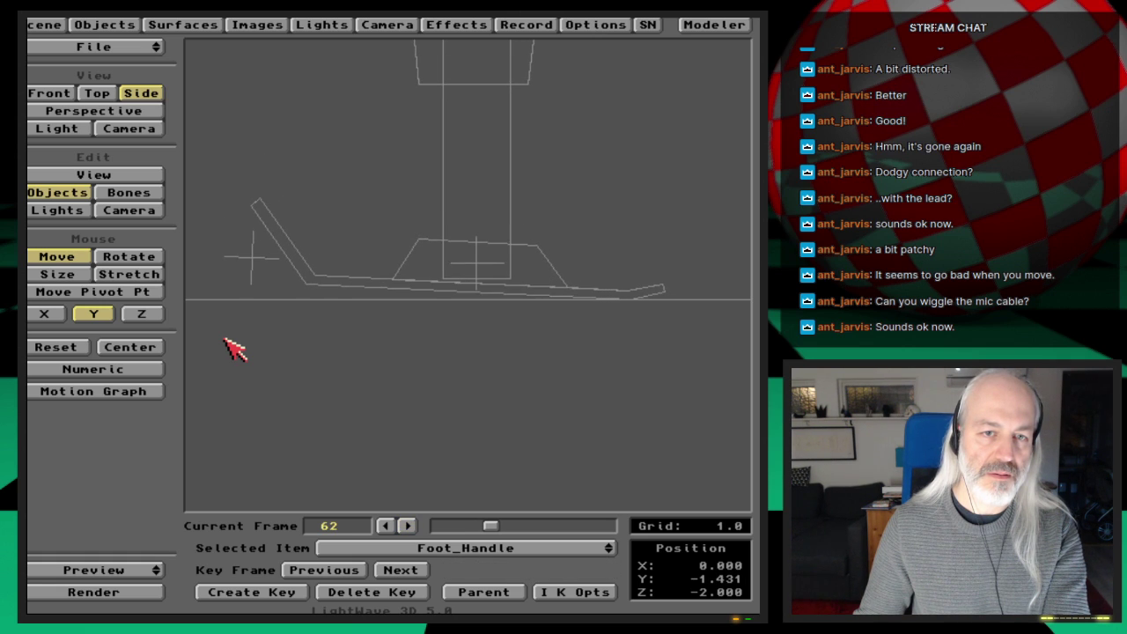
pyautogui.press('Right')
pyautogui.press('Right')
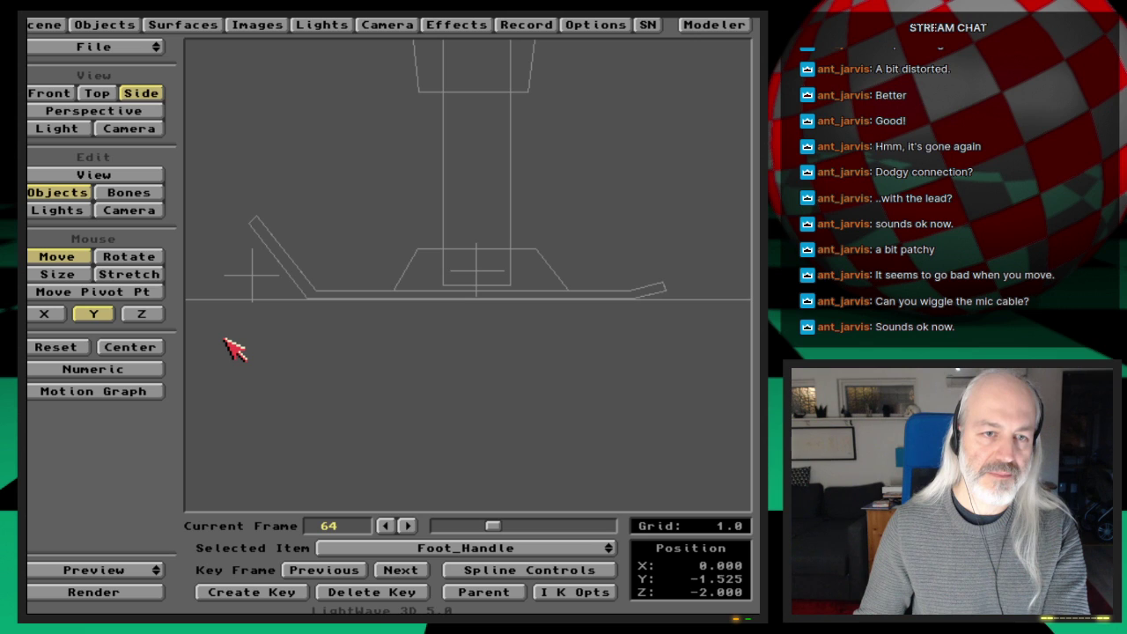
# Select Gear_lowerLeg1 and create a motion key for it at frame 64, where the foot rests on the ground line
pyautogui.press('Right')
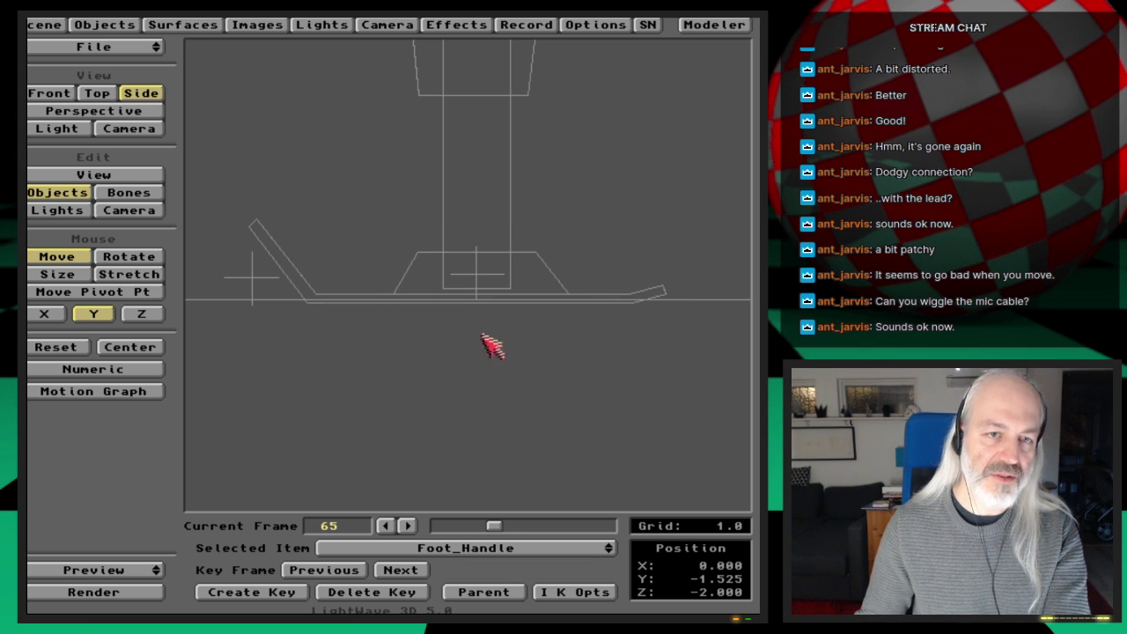
pyautogui.press('Left')
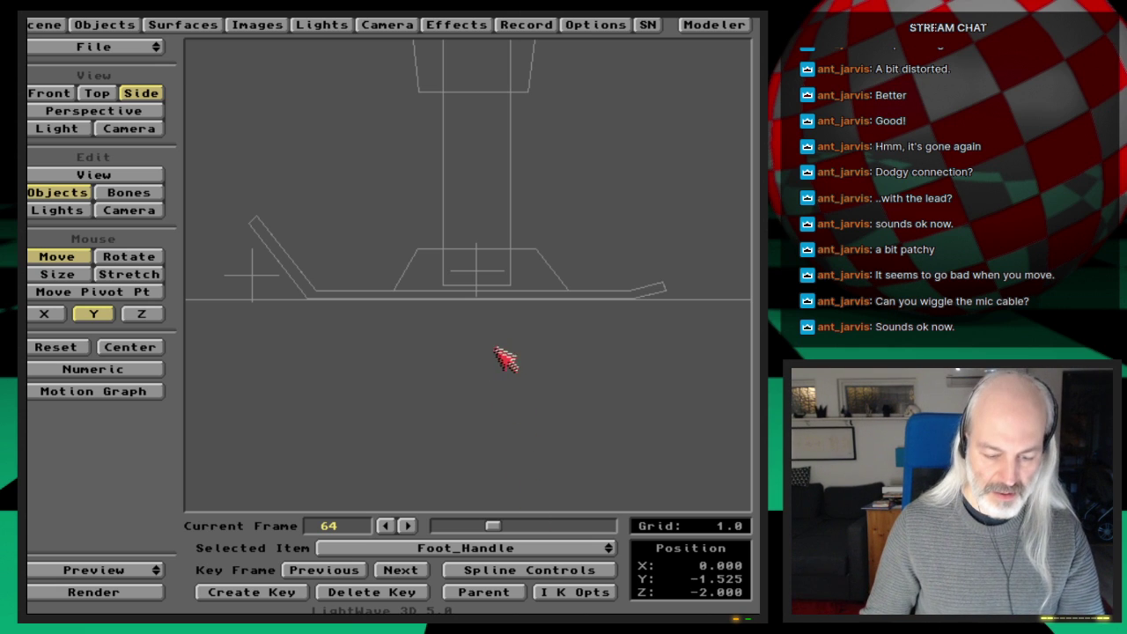
pyautogui.press('v')
pyautogui.moveTo(494, 327); pyautogui.dragTo(500, 435)
pyautogui.press('o')
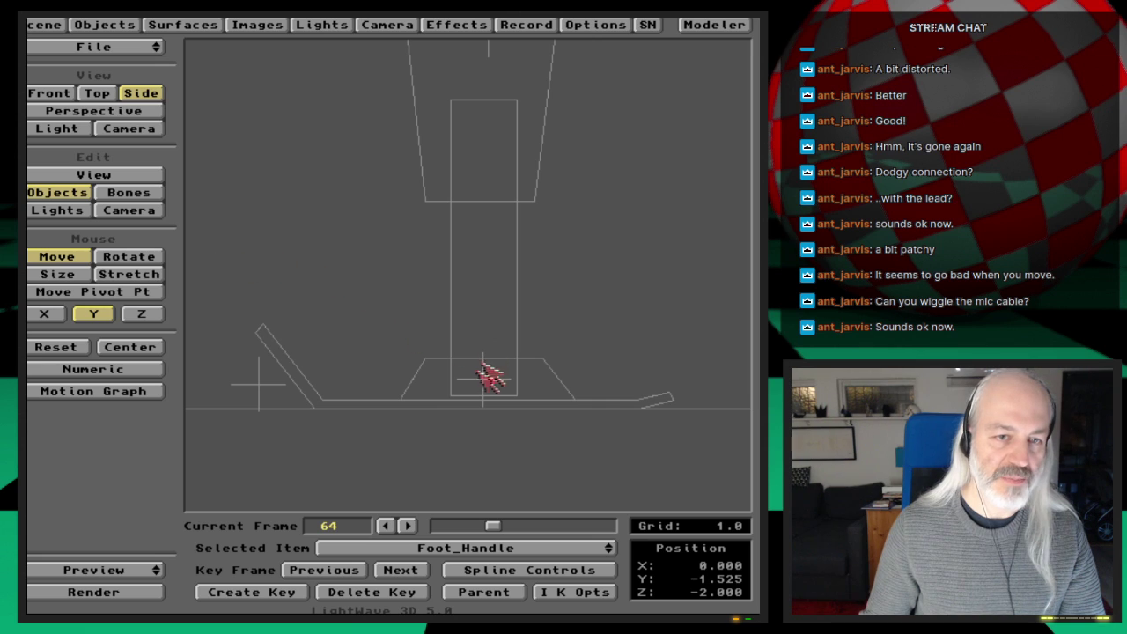
pyautogui.press('Up')
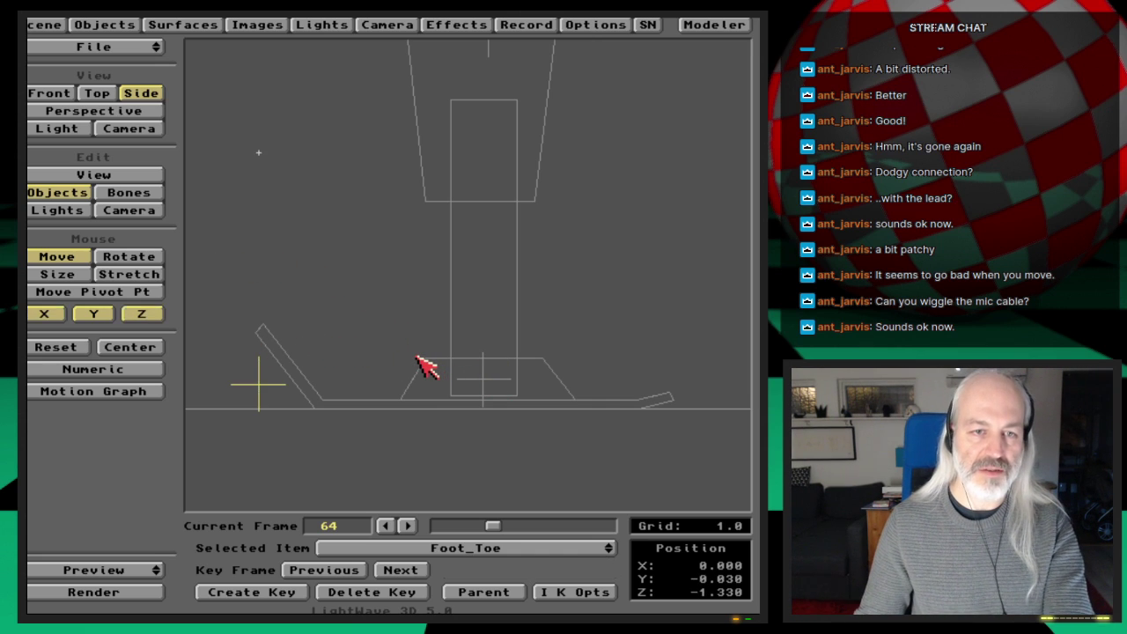
pyautogui.press('Down')
pyautogui.press('Down')
pyautogui.press('Down')
pyautogui.press('Down')
pyautogui.press('Down')
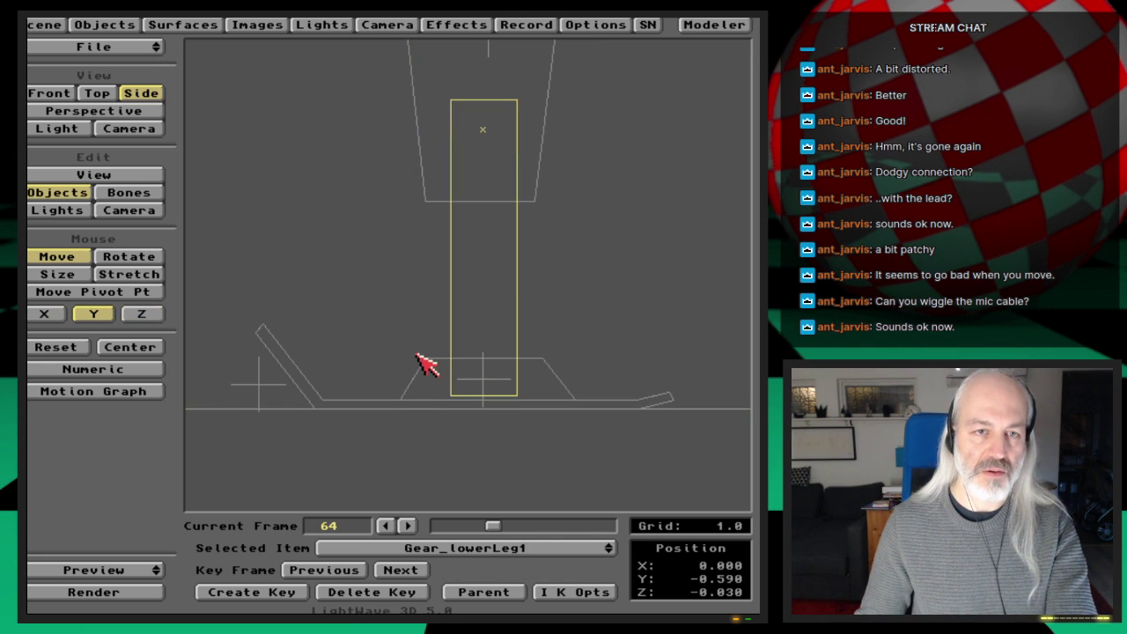
pyautogui.press('Return')
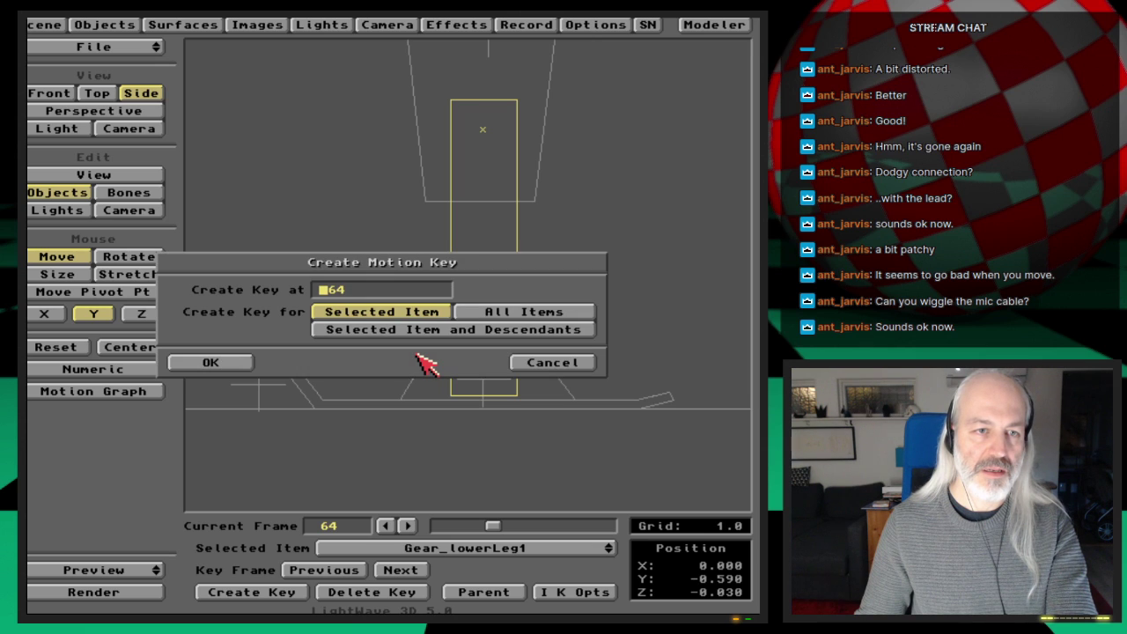
pyautogui.press('Return')
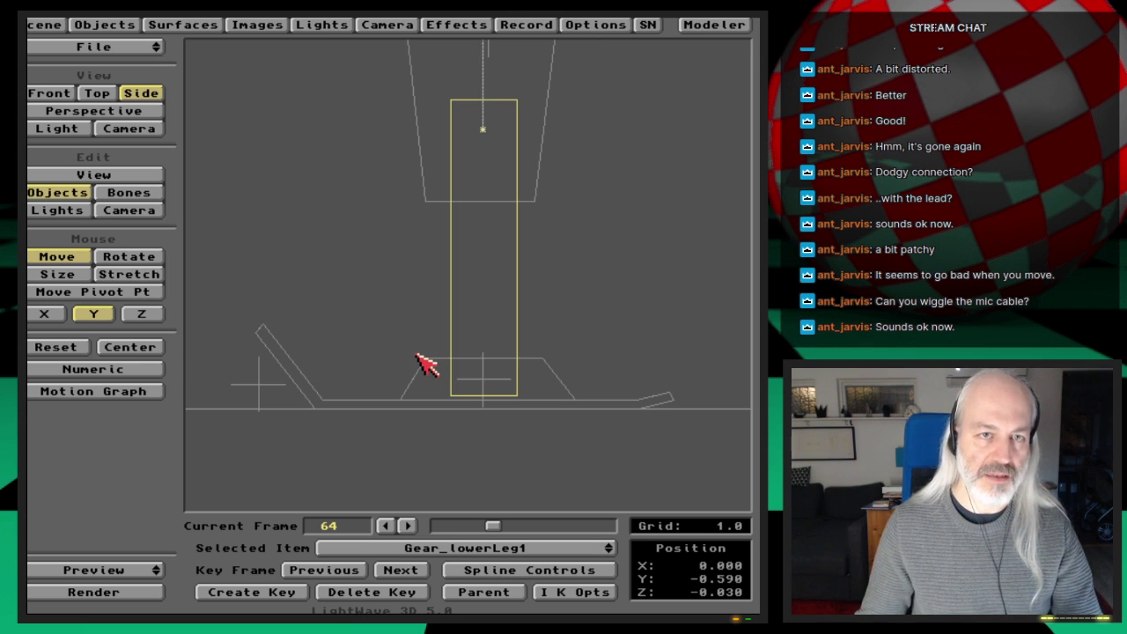
# Set Gear_lowerLeg1's key at frame 64 to linear in the spline controls
pyautogui.press('s')
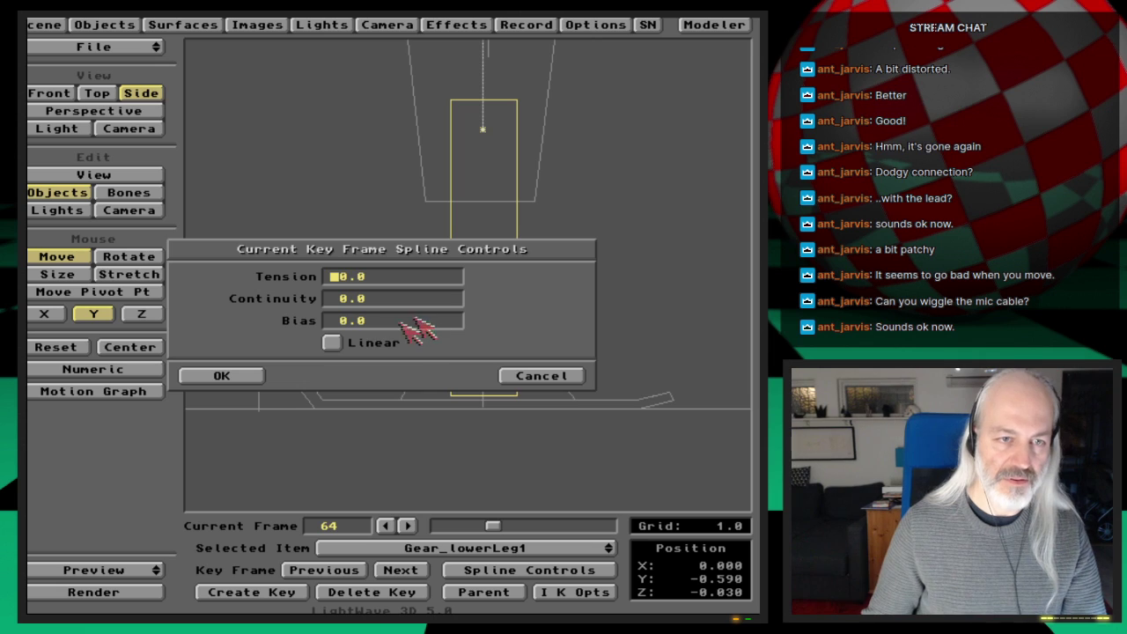
pyautogui.click(362, 336)
pyautogui.click(249, 377)
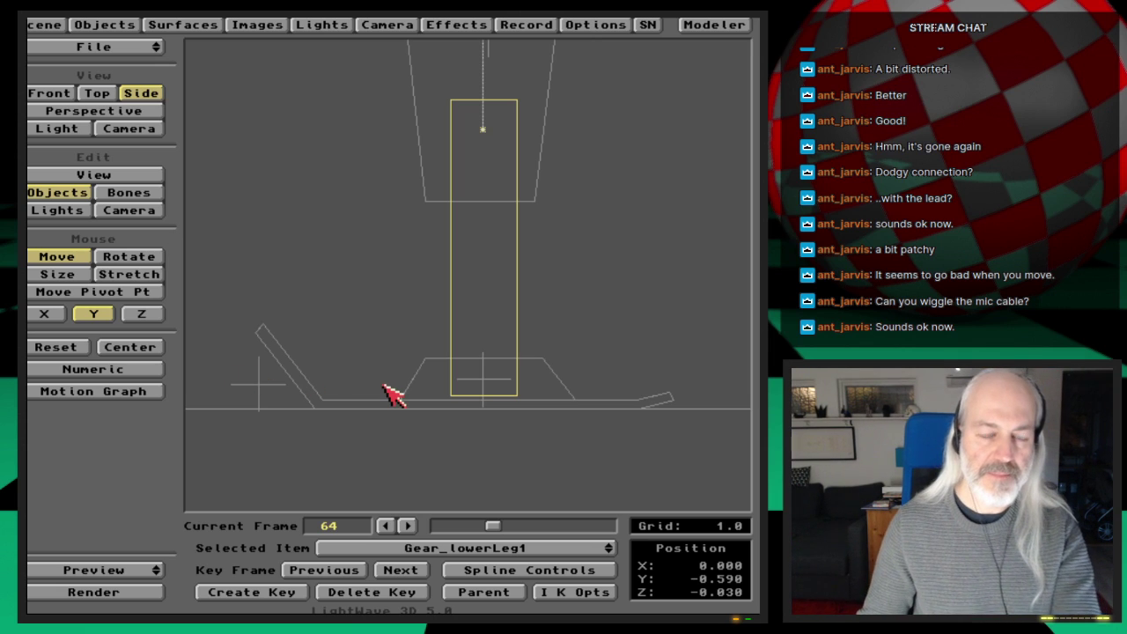
# Step forward from frame 64 to 93 to examine how the foot moves relative to the ground line
pyautogui.press('Right')
pyautogui.press('Right')
pyautogui.press('Right')
pyautogui.press('Right')
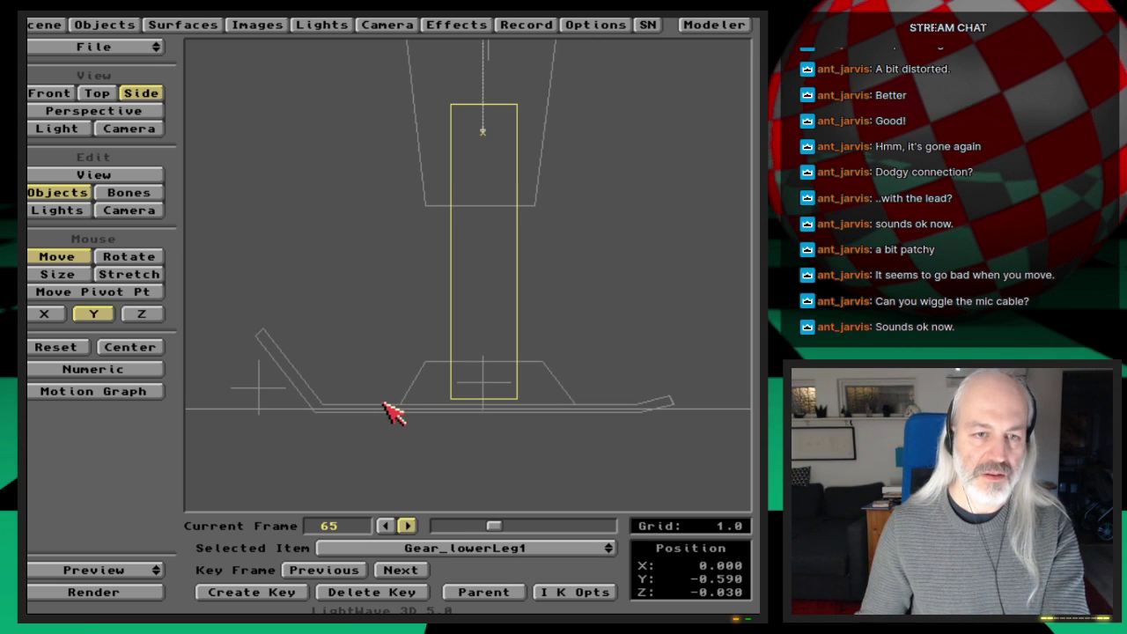
pyautogui.press('Right')
pyautogui.press('Right')
pyautogui.press('Right')
pyautogui.press('Right')
pyautogui.press('Right')
pyautogui.press('Right')
pyautogui.press('Right')
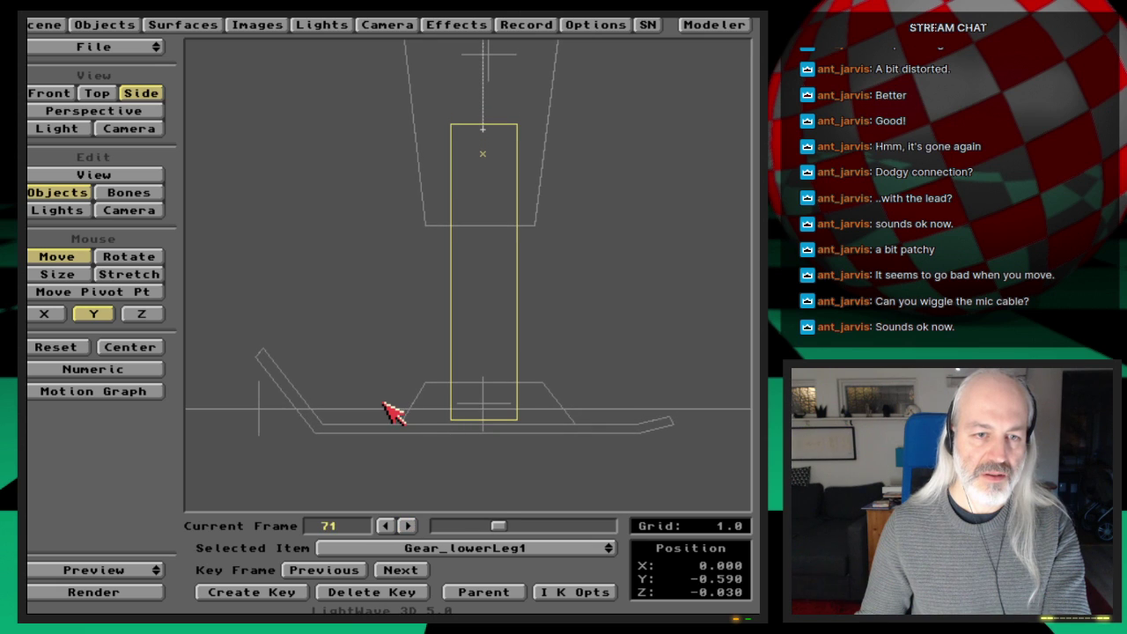
pyautogui.press('Right')
pyautogui.press('Right')
pyautogui.press('Right')
pyautogui.press('Right')
pyautogui.press('Right')
pyautogui.press('Right')
pyautogui.press('Right')
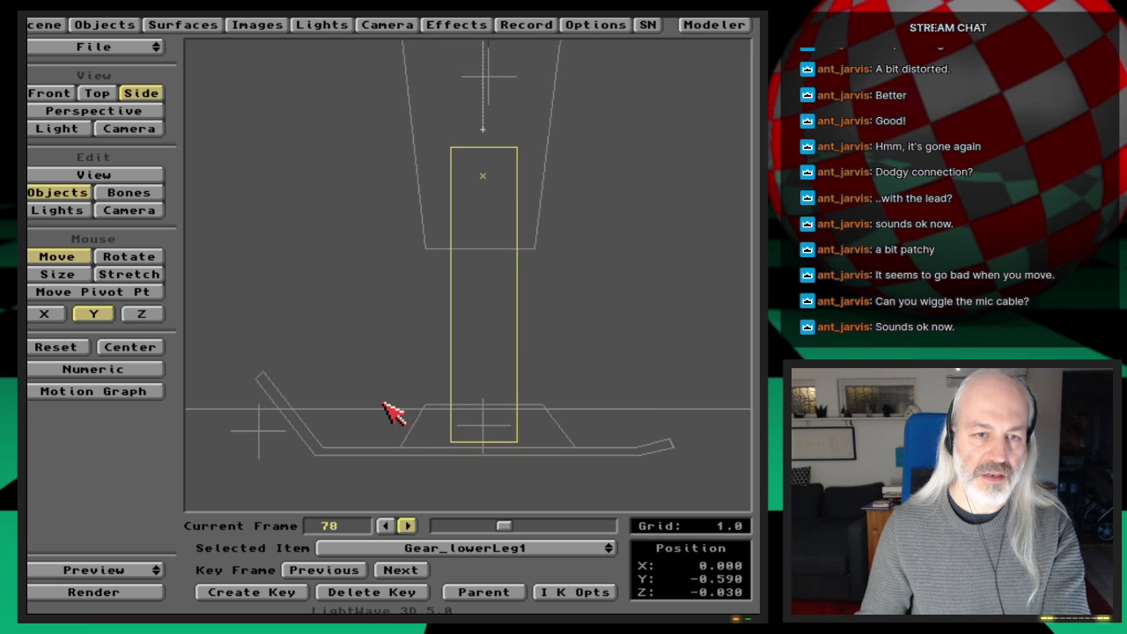
pyautogui.press('Right')
pyautogui.press('Right')
pyautogui.press('Right')
pyautogui.press('Right')
pyautogui.press('Right')
pyautogui.press('Right')
pyautogui.press('Right')
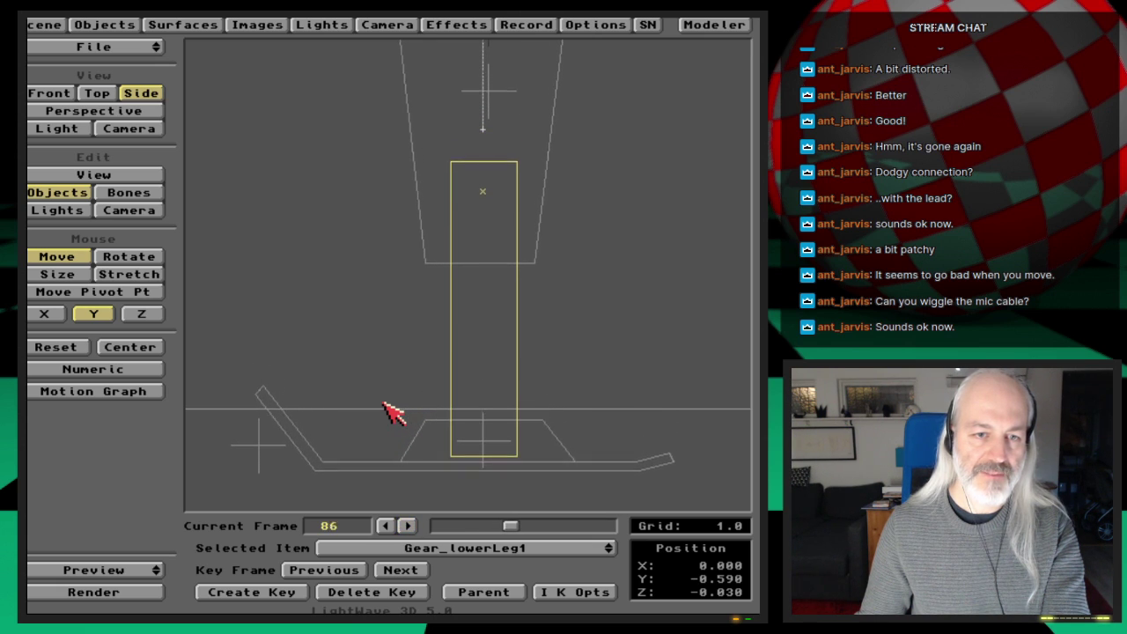
pyautogui.press('Right')
pyautogui.press('Right')
pyautogui.press('Right')
pyautogui.press('Right')
pyautogui.press('Right')
pyautogui.press('Right')
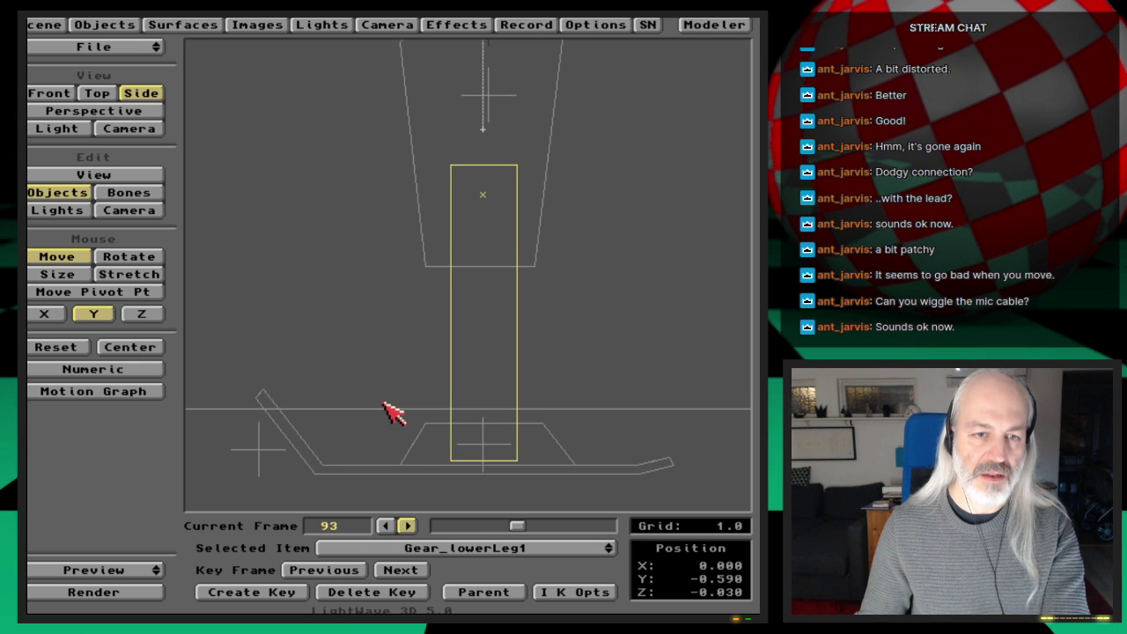
# At frame 92, raise Gear_lowerLeg1 to a Y position of about -0.200 so the foot rests on the ground line, and key it
pyautogui.press('Left')
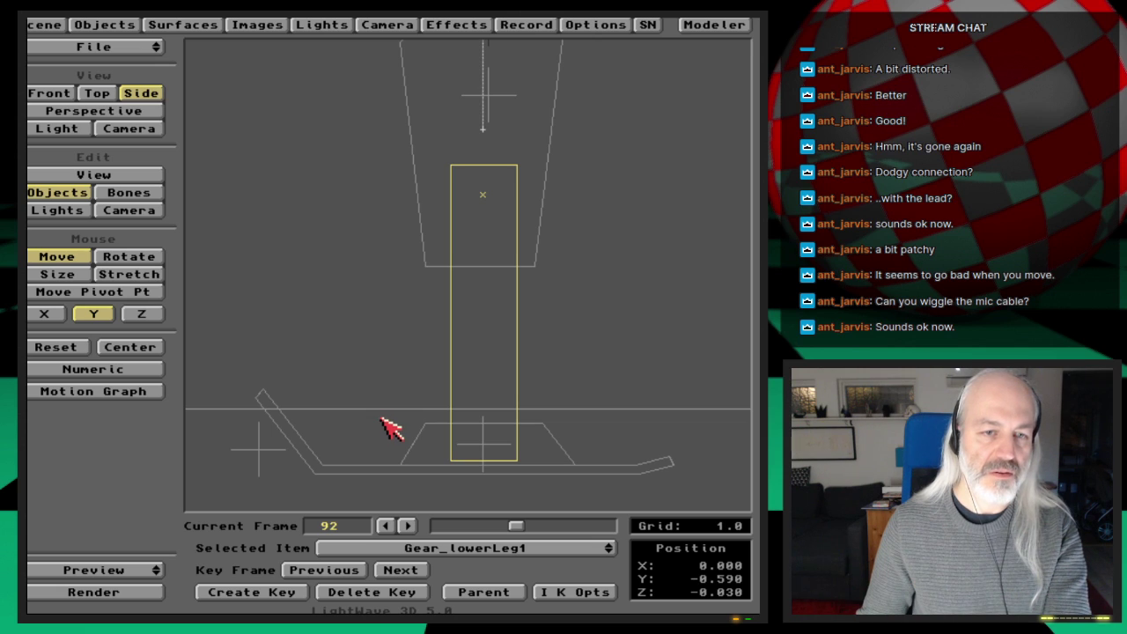
pyautogui.moveTo(392, 429); pyautogui.dragTo(391, 363)
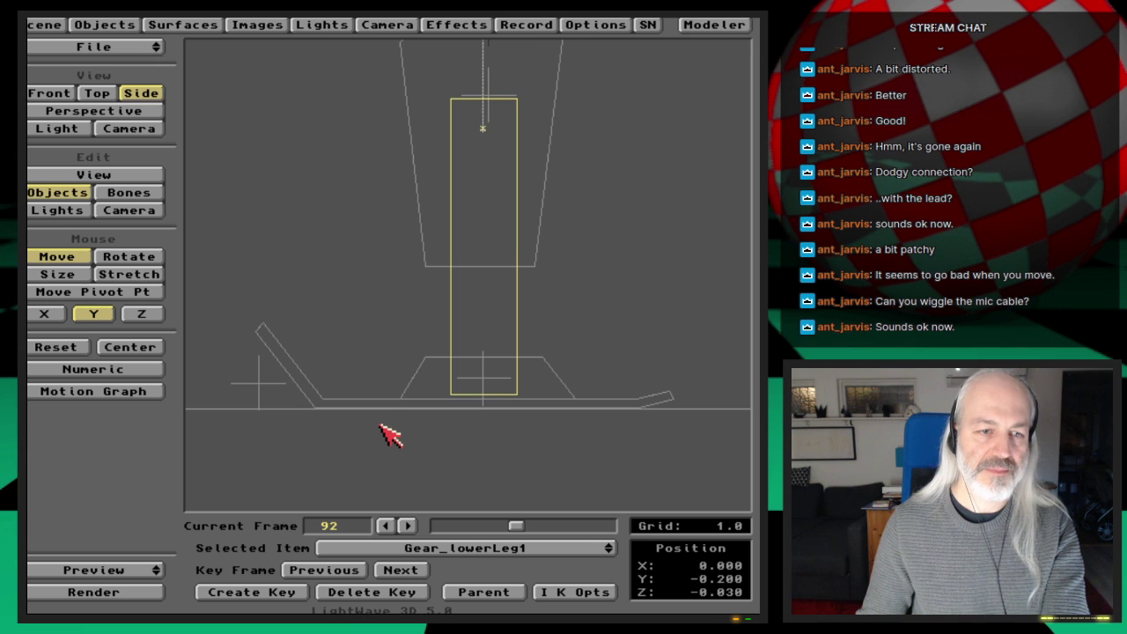
pyautogui.press('Return')
pyautogui.press('Return')
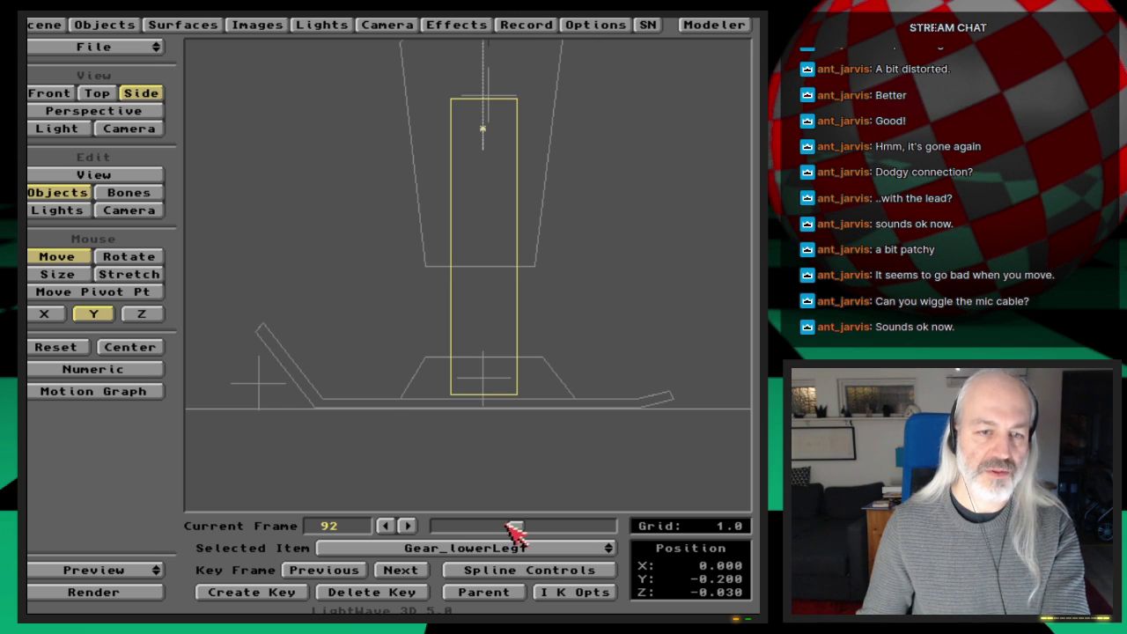
# Check the foot's ground contact between Gear_lowerLeg1's keys at frames 64 and 92, stepping through to frame 99
pyautogui.moveTo(515, 528); pyautogui.dragTo(493, 528)
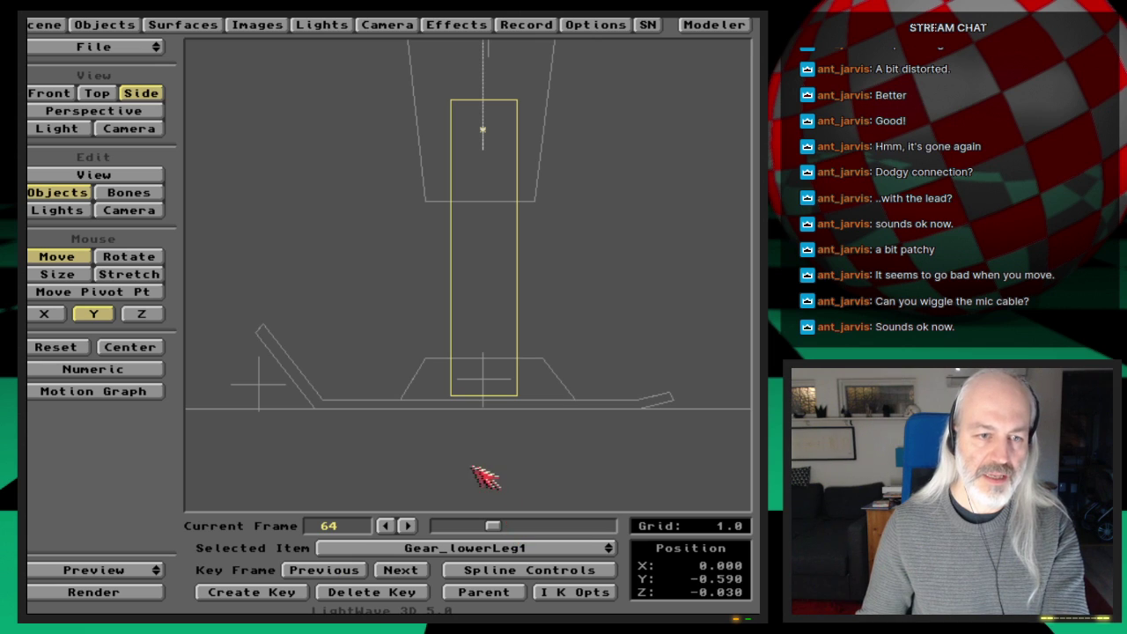
pyautogui.press('Right')
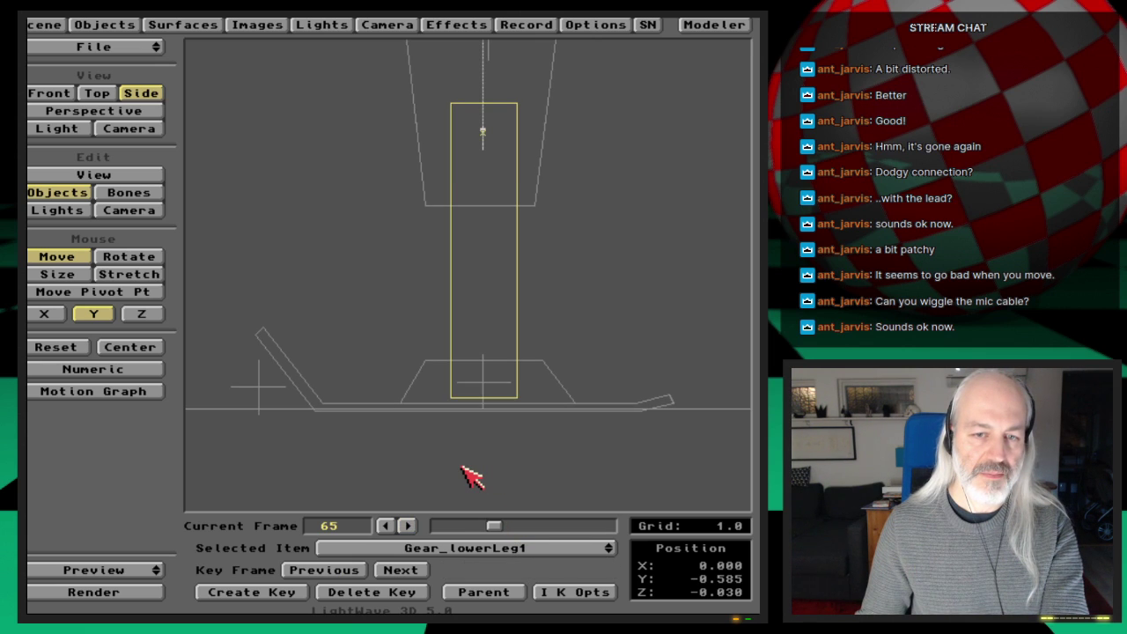
pyautogui.hotkey('shift', 'Right')
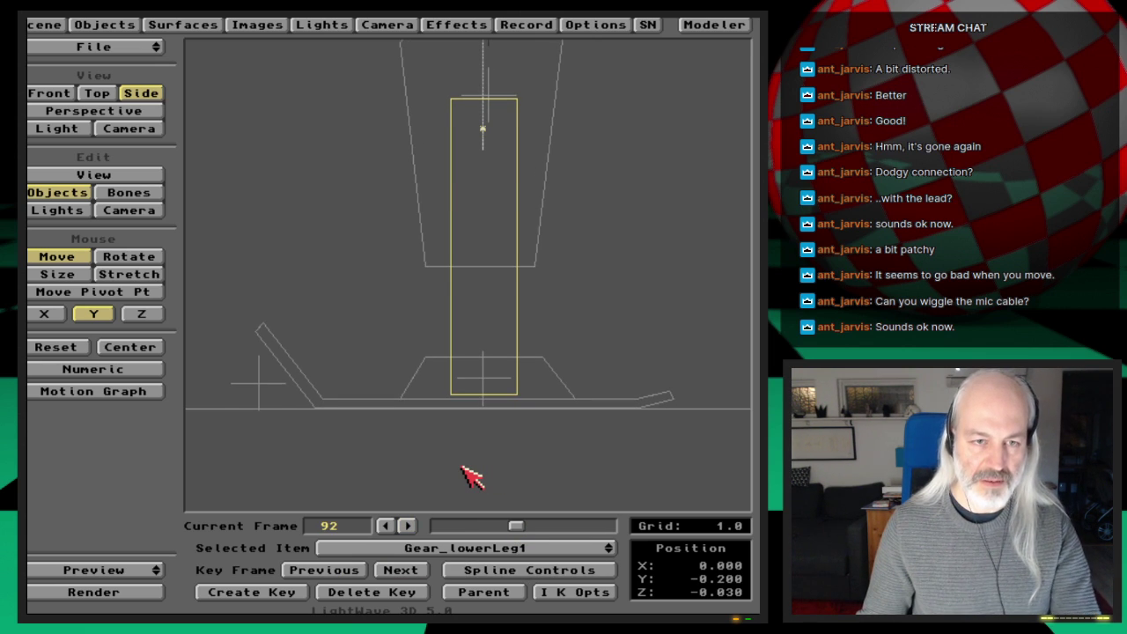
pyautogui.hotkey('shift', 'Left')
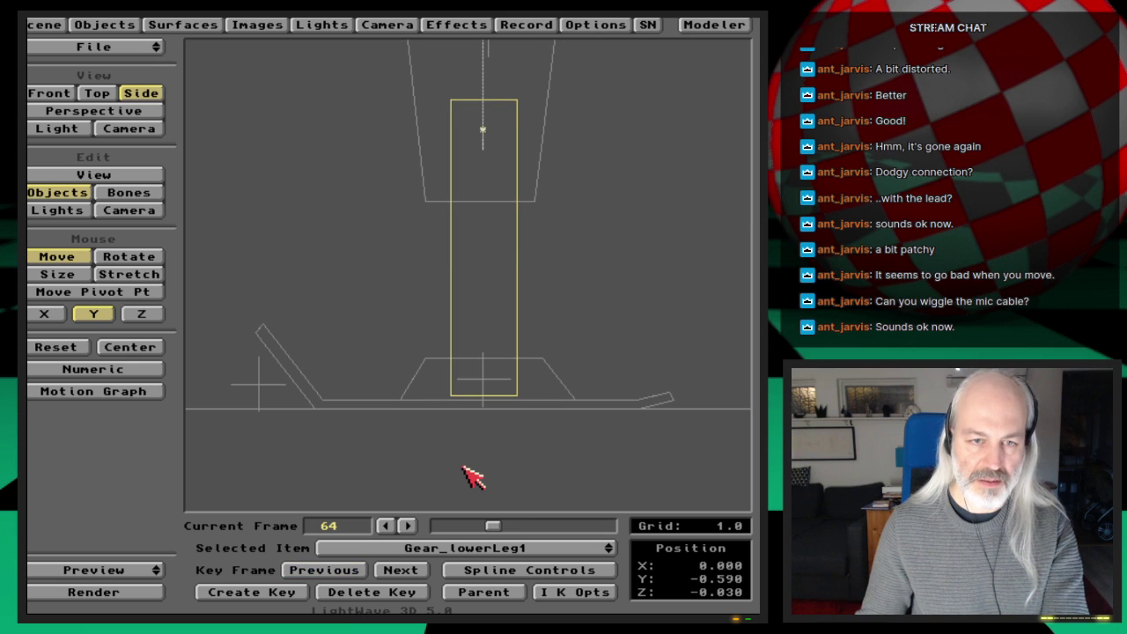
pyautogui.press('Right')
pyautogui.press('Right')
pyautogui.press('Right')
pyautogui.press('Right')
pyautogui.press('Right')
pyautogui.press('Right')
pyautogui.press('Right')
pyautogui.press('Right')
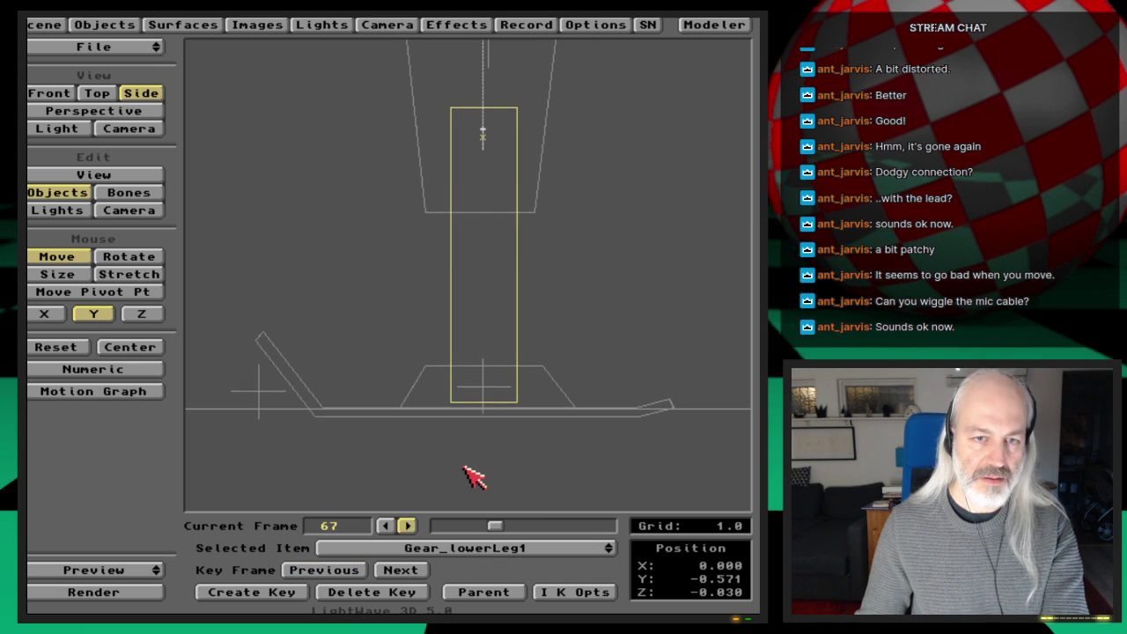
pyautogui.press('Right')
pyautogui.press('Right')
pyautogui.press('Right')
pyautogui.press('Right')
pyautogui.press('Right')
pyautogui.press('Right')
pyautogui.press('Right')
pyautogui.press('Right')
pyautogui.press('Right')
pyautogui.press('Right')
pyautogui.press('Right')
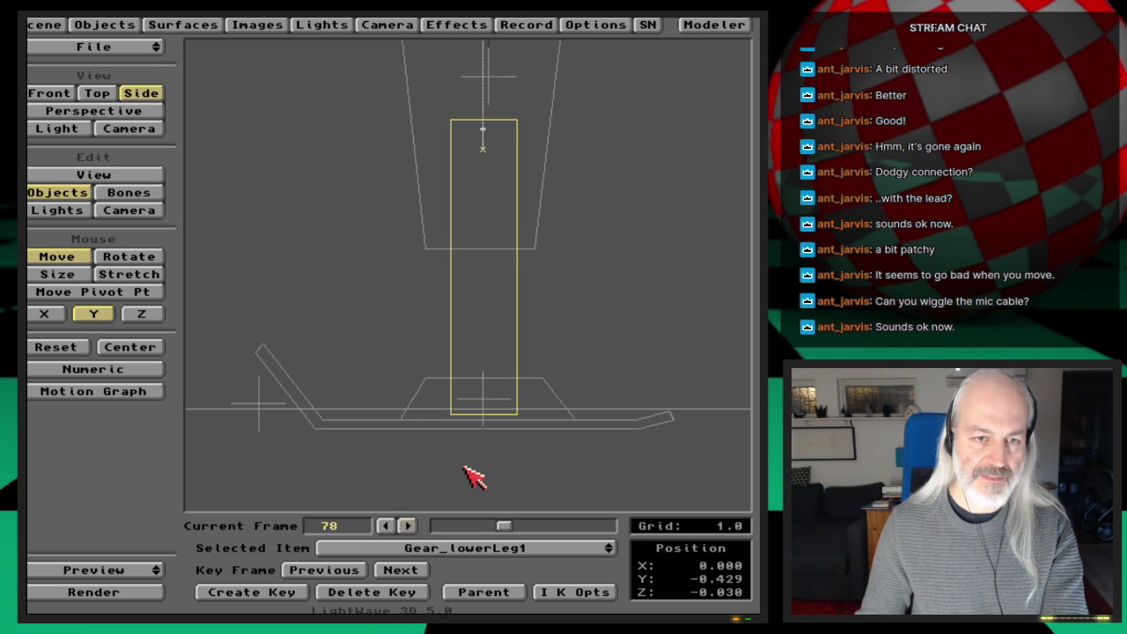
pyautogui.press('Right')
pyautogui.press('Right')
pyautogui.press('Right')
pyautogui.press('Right')
pyautogui.press('Right')
pyautogui.press('Right')
pyautogui.press('Right')
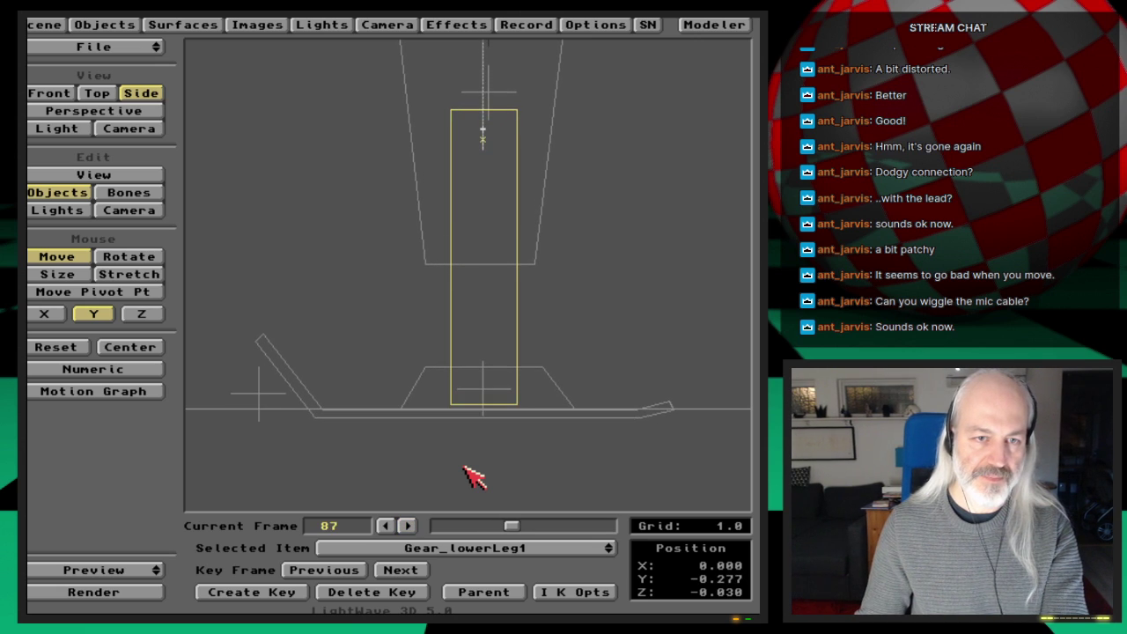
pyautogui.press('Right')
pyautogui.press('Right')
pyautogui.press('Right')
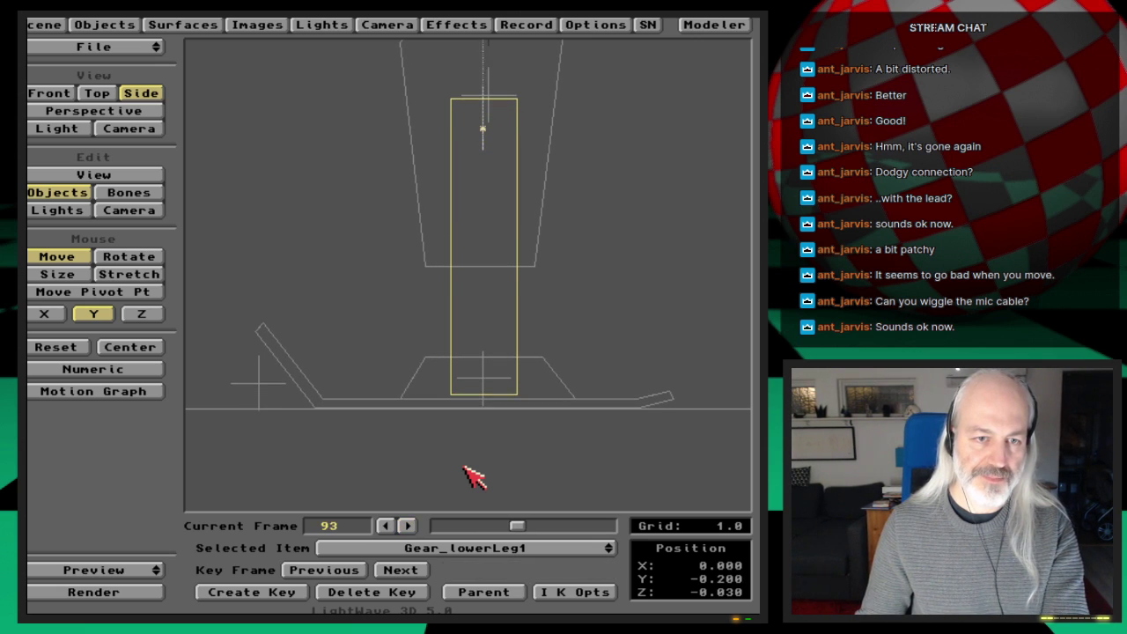
pyautogui.press('Right')
pyautogui.press('Right')
pyautogui.press('Right')
pyautogui.press('Right')
pyautogui.press('Right')
pyautogui.press('Right')
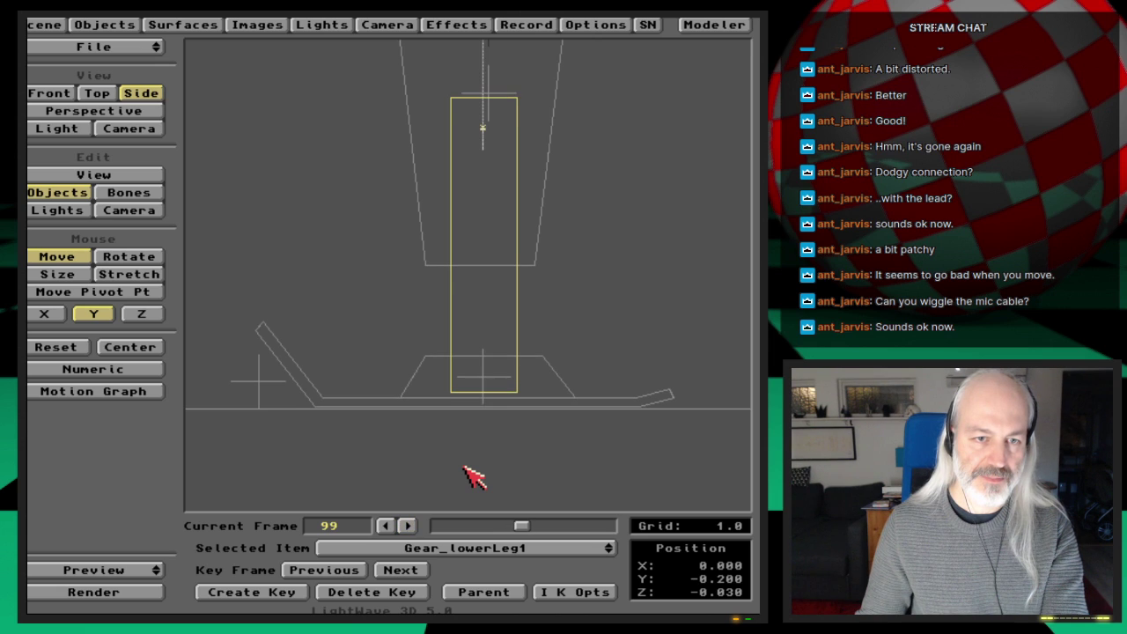
# At frame 75, raise Gear_lowerLeg1 to a Y position of about -0.366 so the foot sits on the ground line, and key it
pyautogui.press('Left')
pyautogui.hotkey('shift', 'Left')
pyautogui.hotkey('shift', 'Left')
pyautogui.hotkey('shift', 'Left')
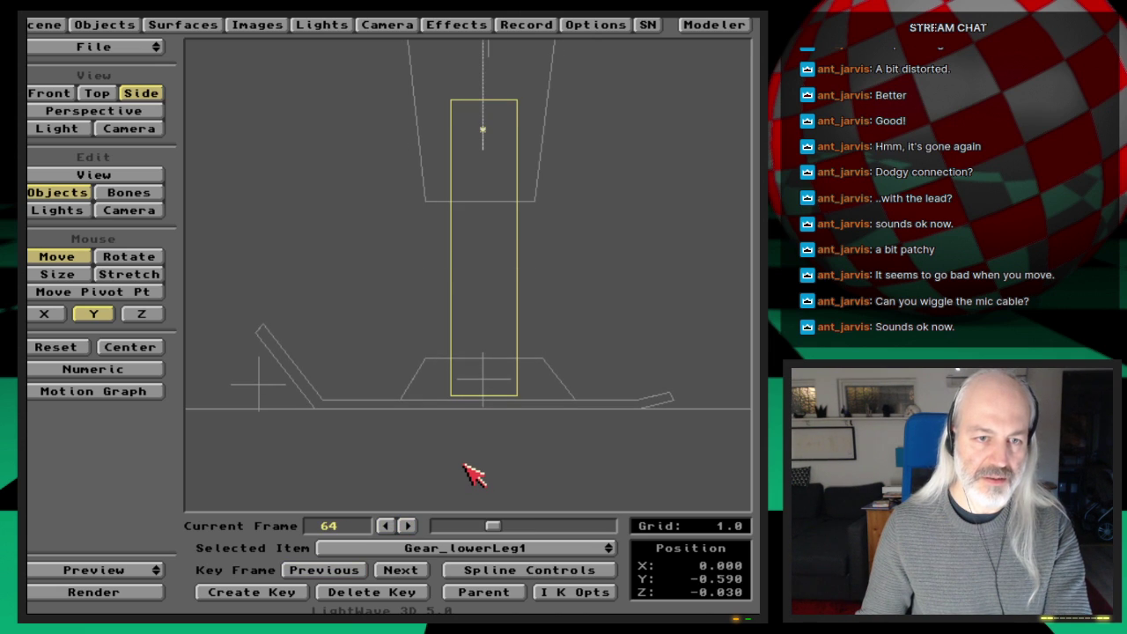
pyautogui.hotkey('shift', 'Right')
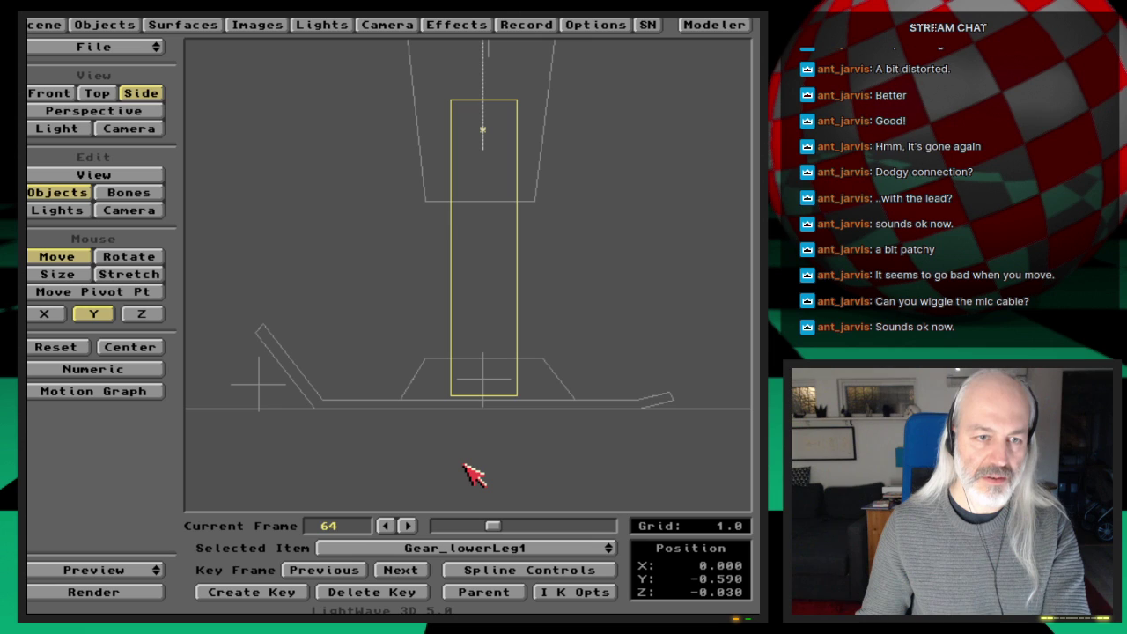
pyautogui.press('Right')
pyautogui.press('Right')
pyautogui.press('Right')
pyautogui.press('Right')
pyautogui.press('Right')
pyautogui.press('Right')
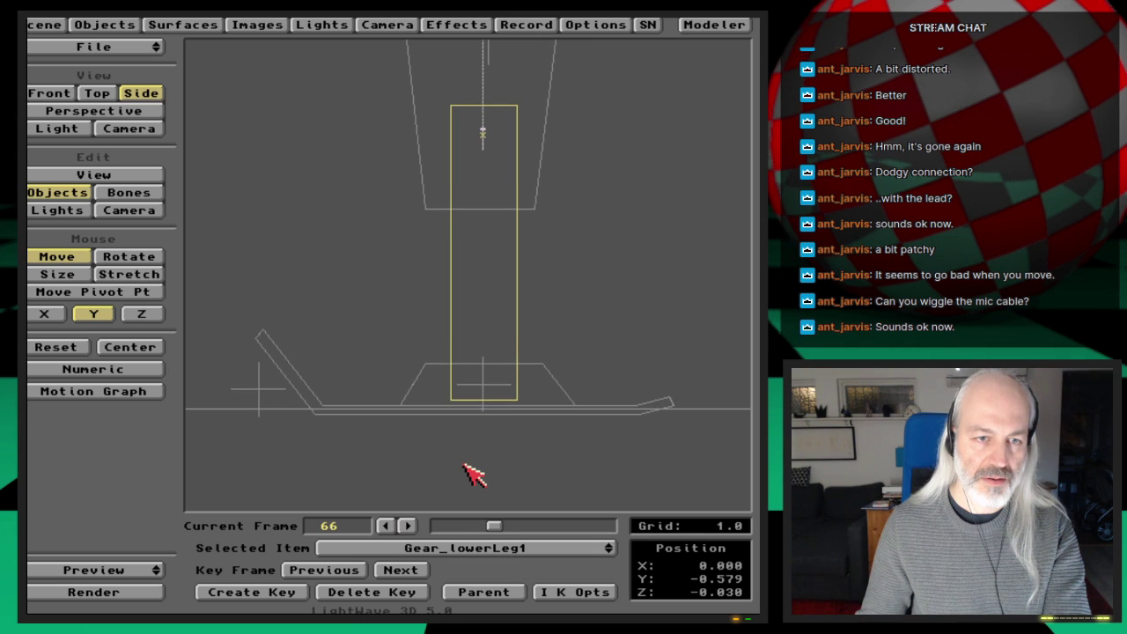
pyautogui.press('Right')
pyautogui.press('Right')
pyautogui.press('Right')
pyautogui.press('Right')
pyautogui.press('Right')
pyautogui.press('Right')
pyautogui.press('Right')
pyautogui.press('Right')
pyautogui.press('Right')
pyautogui.press('Right')
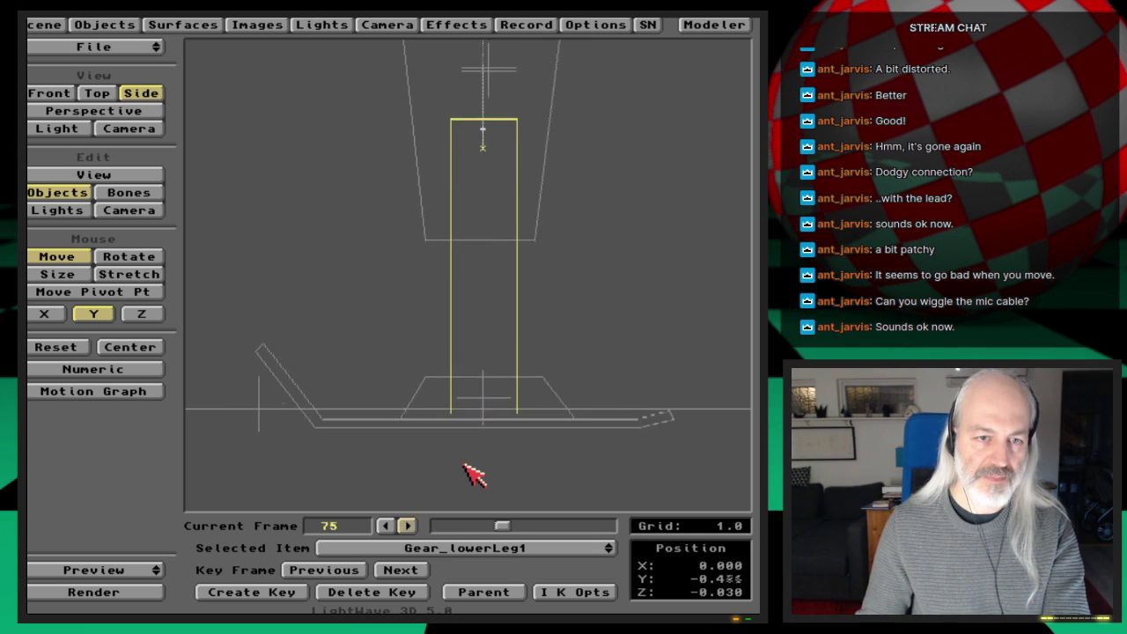
pyautogui.press('Left')
pyautogui.press('Left')
pyautogui.press('Left')
pyautogui.press('Left')
pyautogui.press('Left')
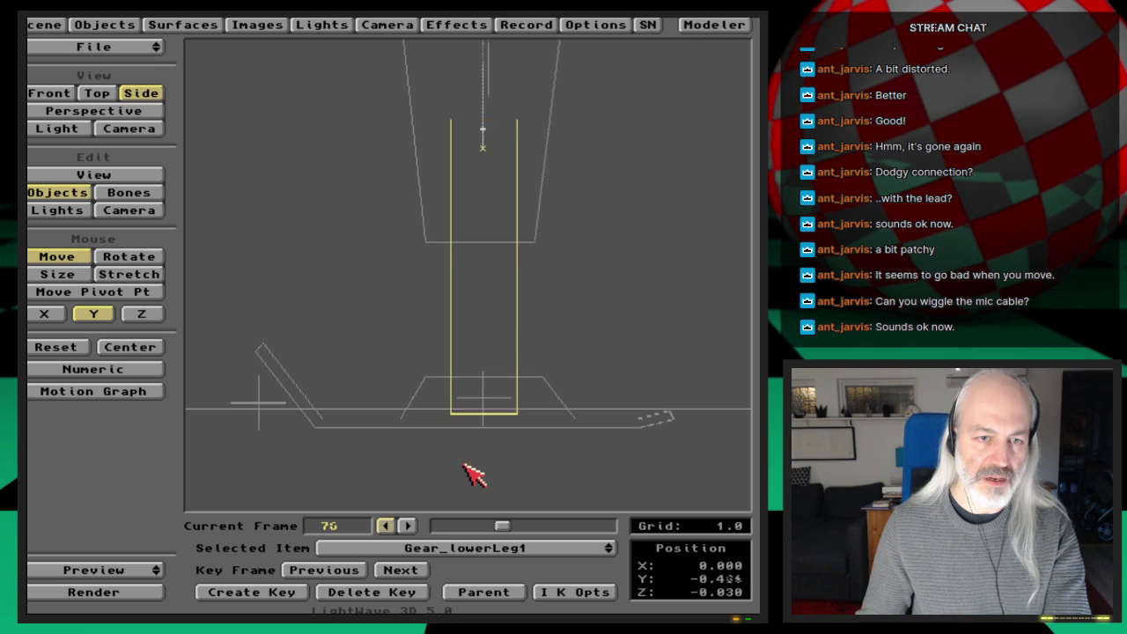
pyautogui.moveTo(467, 478); pyautogui.dragTo(468, 452)
pyautogui.press('Return')
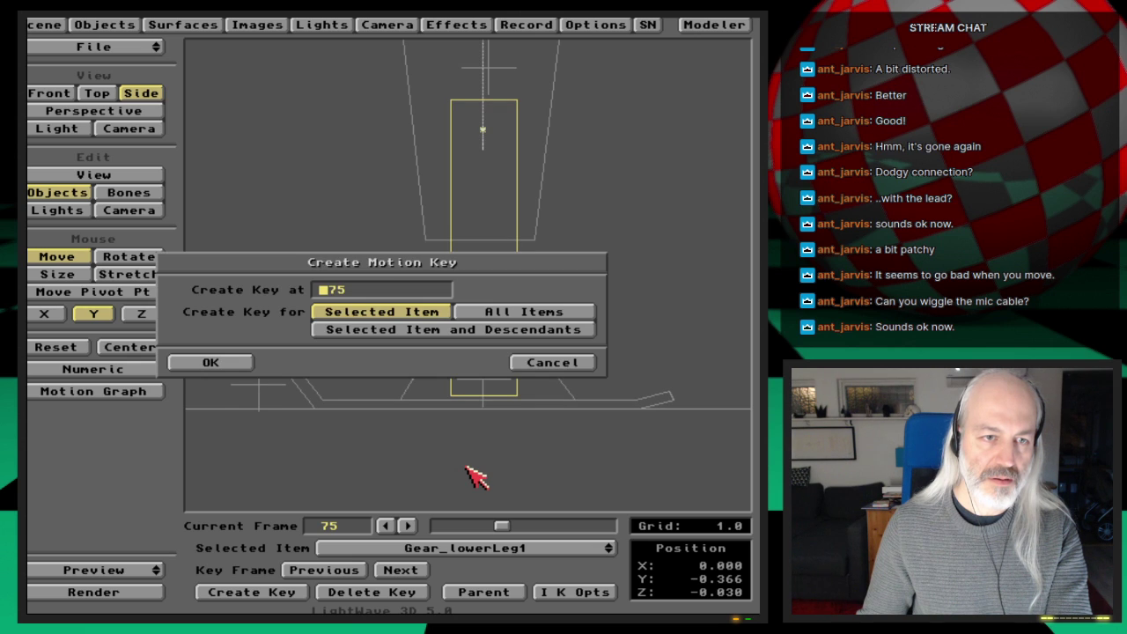
pyautogui.press('Return')
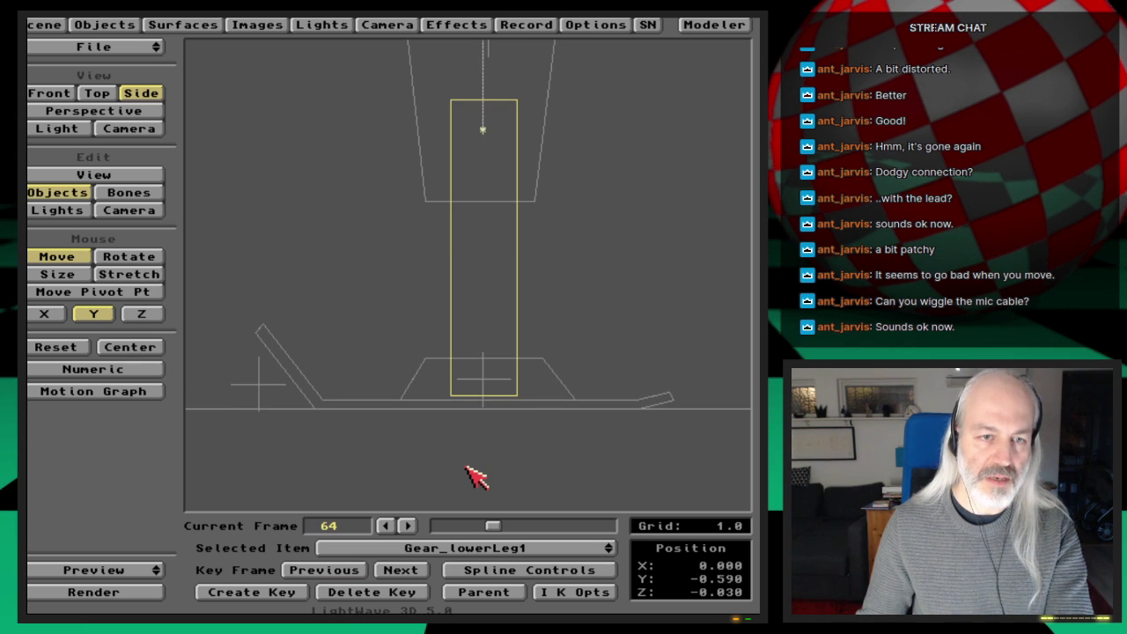
# At frame 68, raise Gear_lowerLeg1 to a Y position of about -0.511 so the foot sits on the ground line, and key it
pyautogui.press('Right')
pyautogui.press('Right')
pyautogui.press('Right')
pyautogui.press('Right')
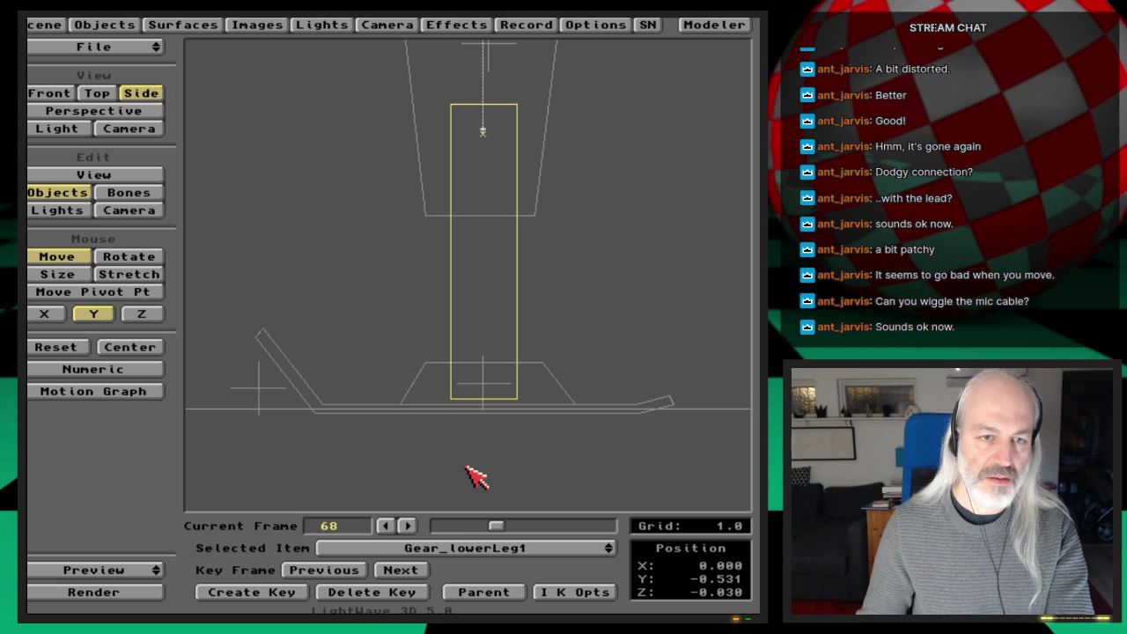
pyautogui.moveTo(466, 467); pyautogui.dragTo(466, 464)
pyautogui.press('Return')
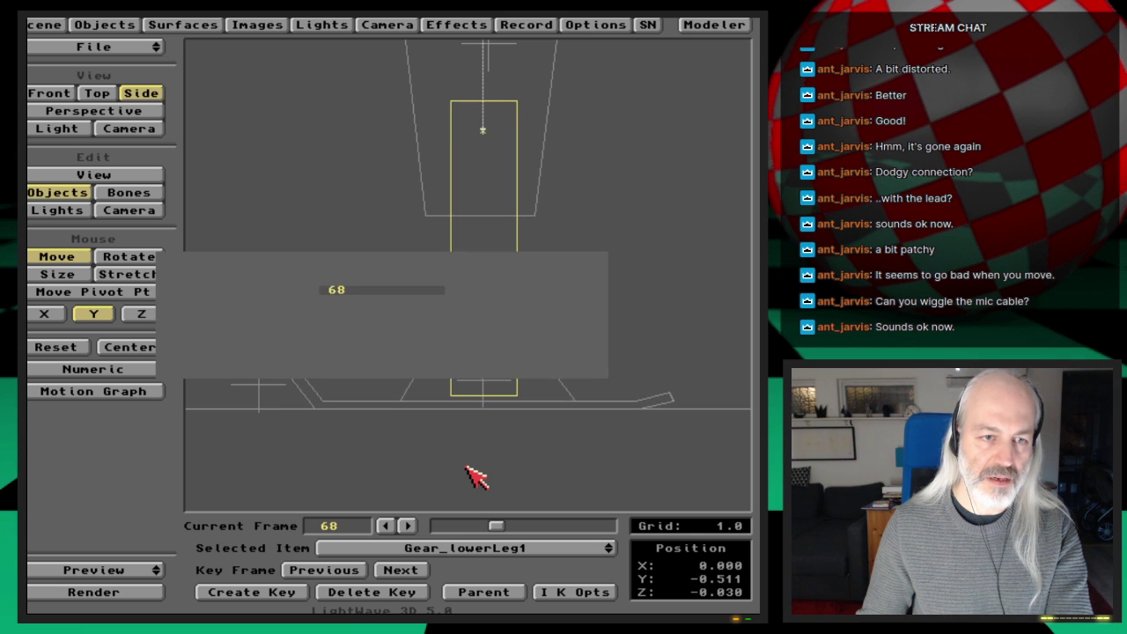
pyautogui.press('Return')
# At frame 92, lower Gear_lowerLeg1 to a Y position of about -0.210 so the foot's underside meets the ground line
pyautogui.hotkey('shift', 'Right')
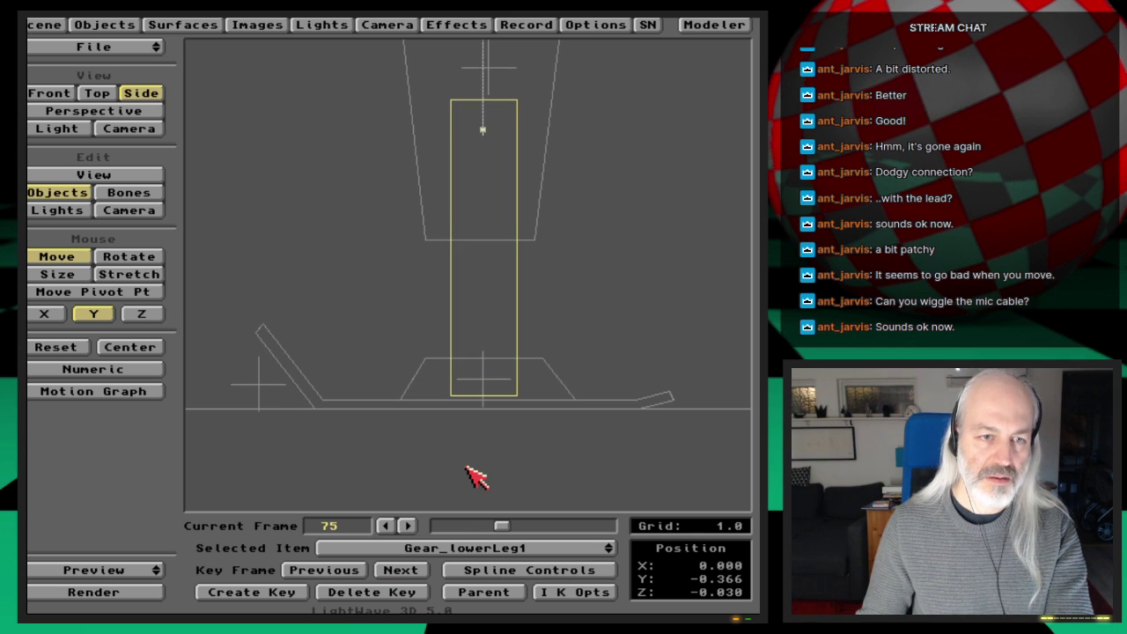
pyautogui.hotkey('shift', 'Right')
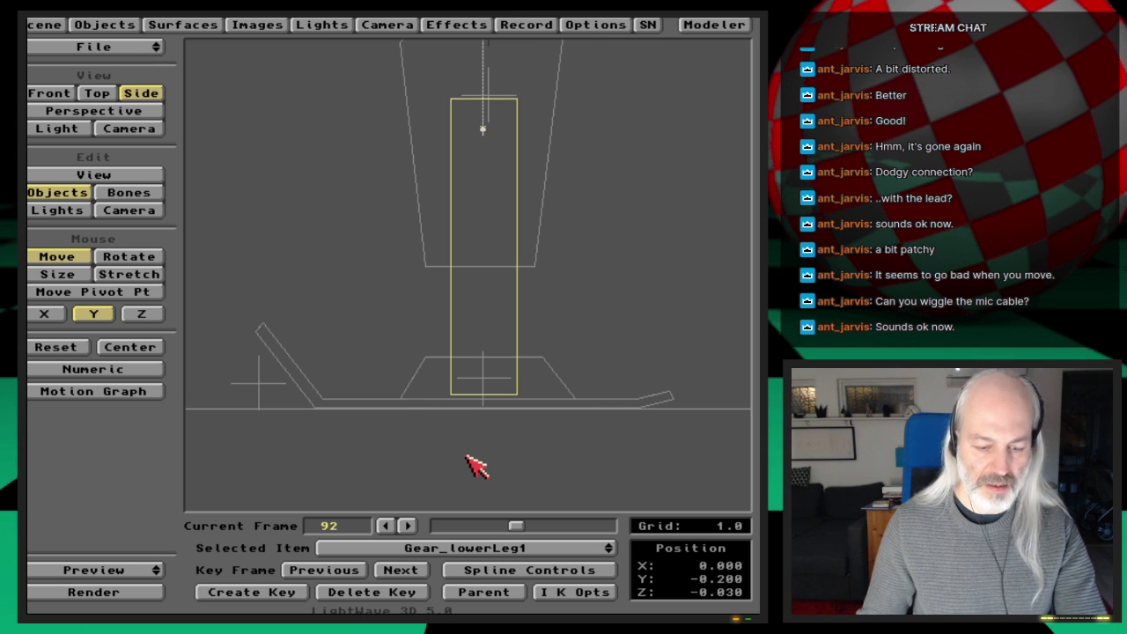
pyautogui.press('.')
pyautogui.keyDown('alt'); pyautogui.moveTo(469, 453); pyautogui.dragTo(751, 194); pyautogui.keyUp('alt')
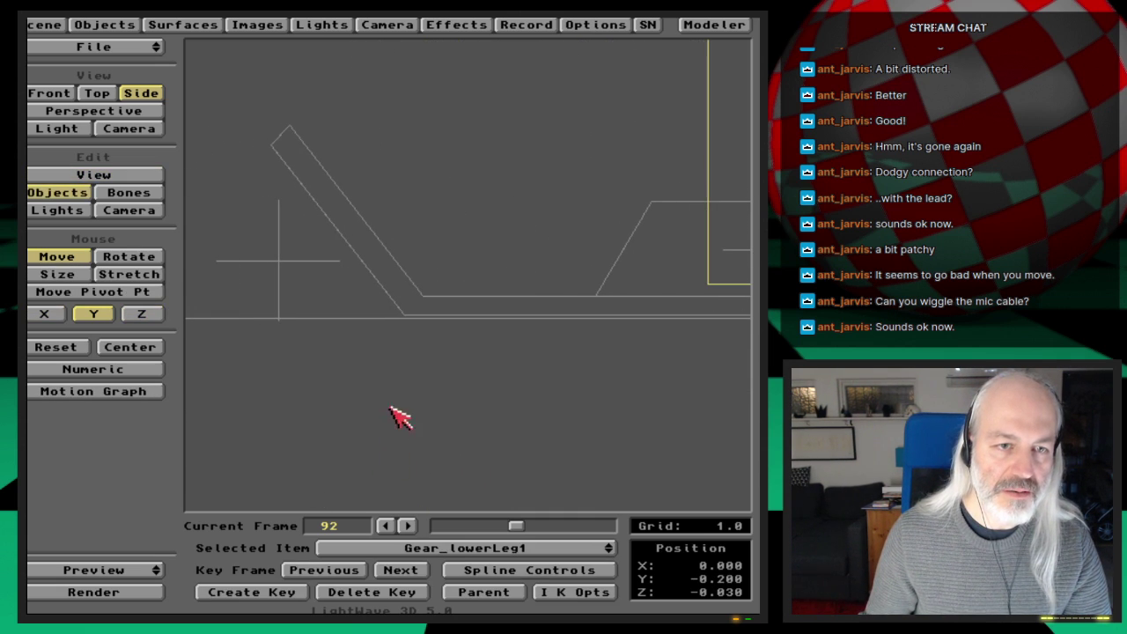
pyautogui.moveTo(500, 264); pyautogui.dragTo(499, 269)
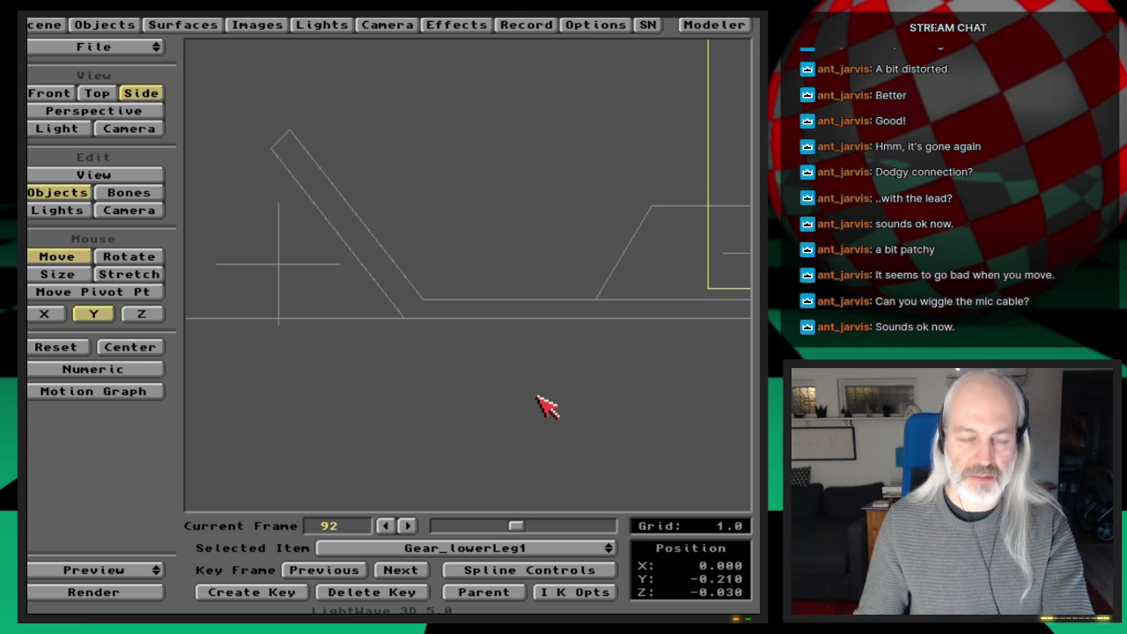
# Step back from frame 92 to 64, then through the keys at 68 and 75, to examine the foot's ground contact
pyautogui.press('Left')
pyautogui.press('Left')
pyautogui.press('Left')
pyautogui.press('Left')
pyautogui.press('Left')
pyautogui.press('Left')
pyautogui.press('Left')
pyautogui.press('Left')
pyautogui.press('Left')
pyautogui.press('Left')
pyautogui.press('Left')
pyautogui.press('Left')
pyautogui.press('Left')
pyautogui.press('Left')
pyautogui.press('Left')
pyautogui.press('Left')
pyautogui.press('Left')
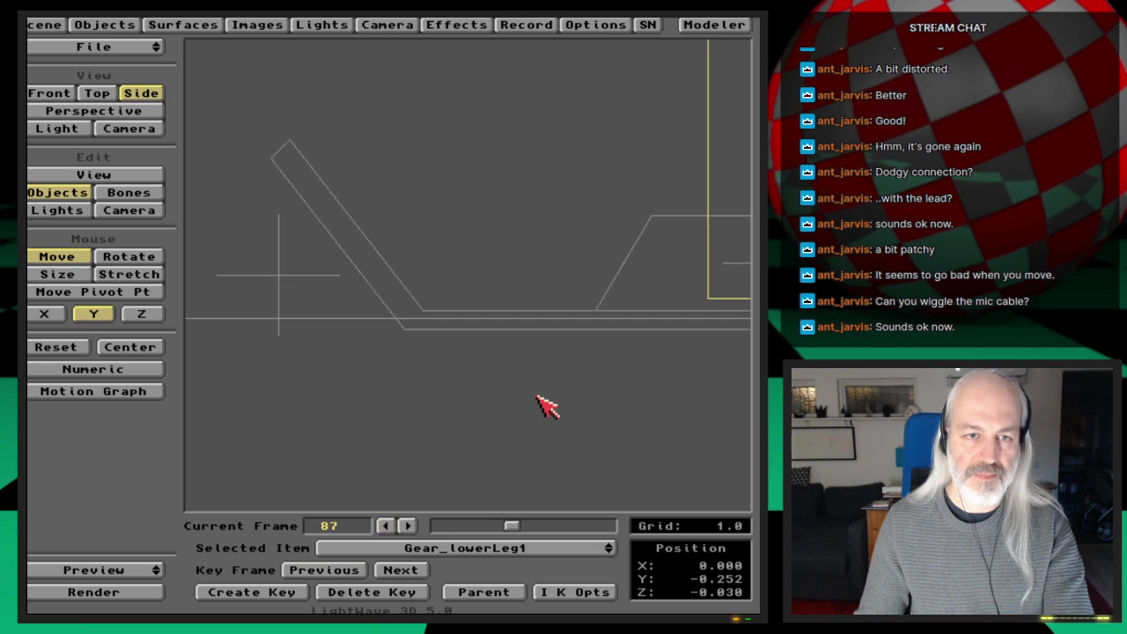
pyautogui.press('Left')
pyautogui.press('Left')
pyautogui.press('Left')
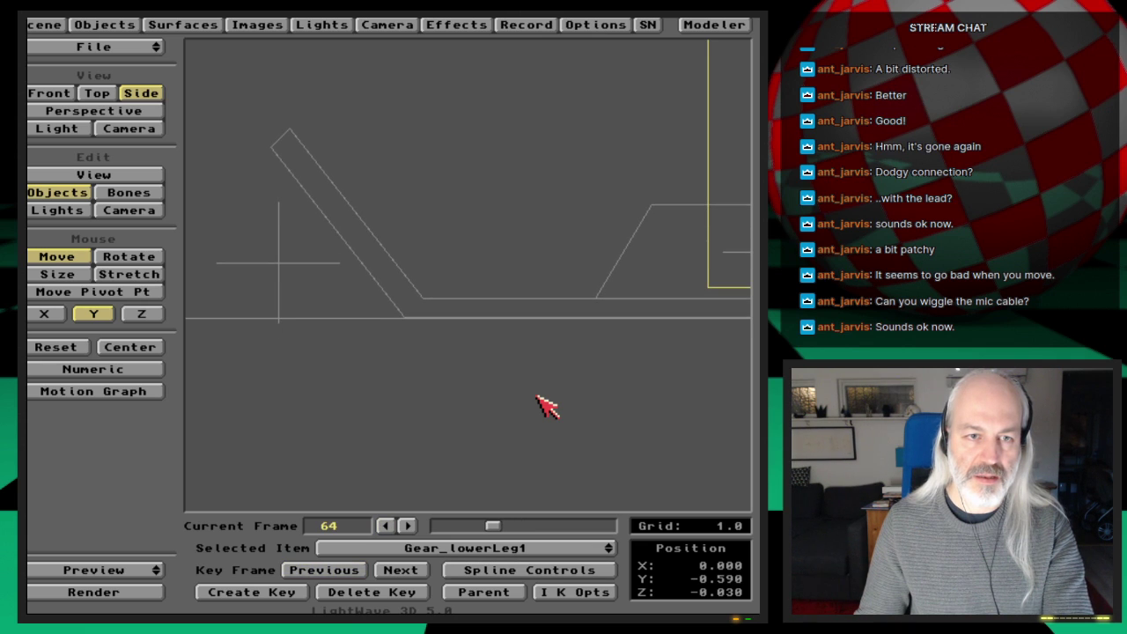
pyautogui.press('Right')
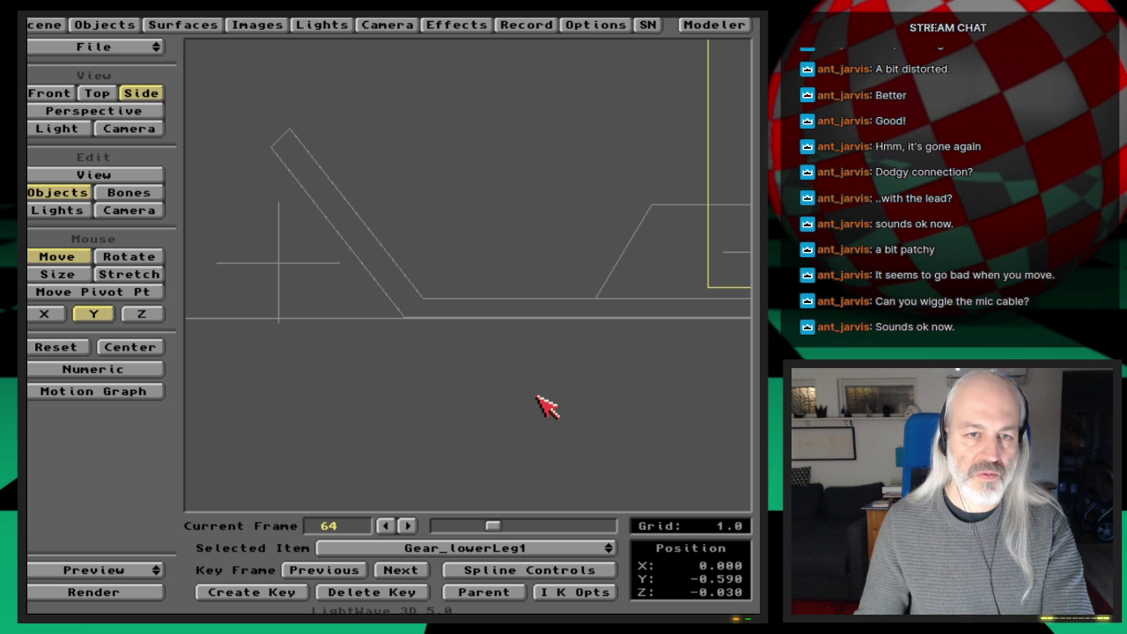
pyautogui.hotkey('shift', 'Right')
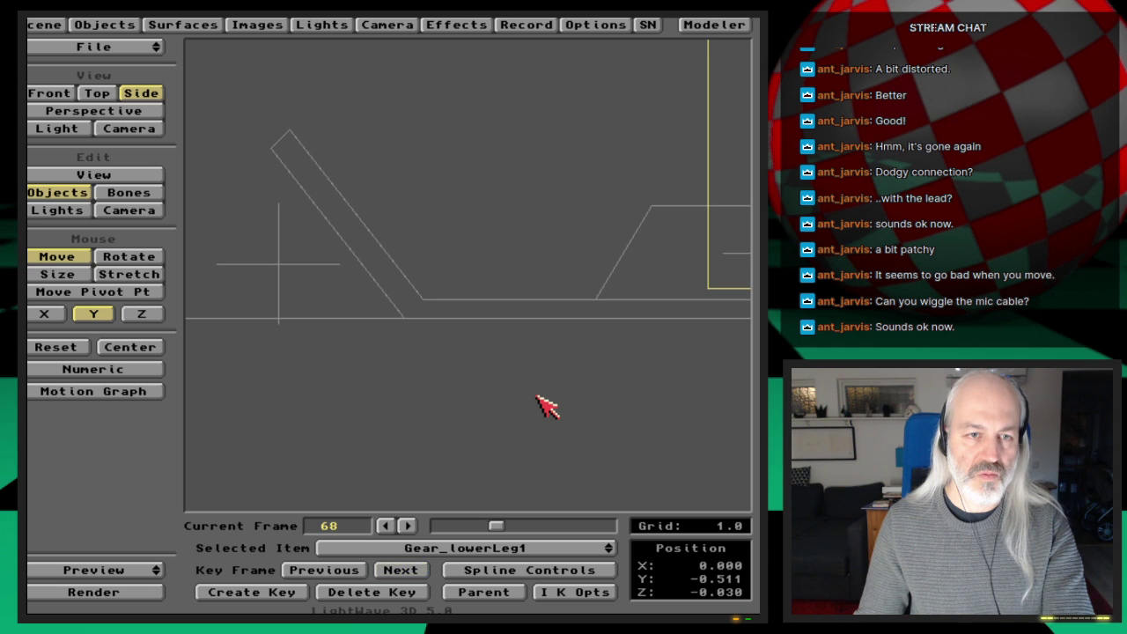
pyautogui.hotkey('shift', 'Right')
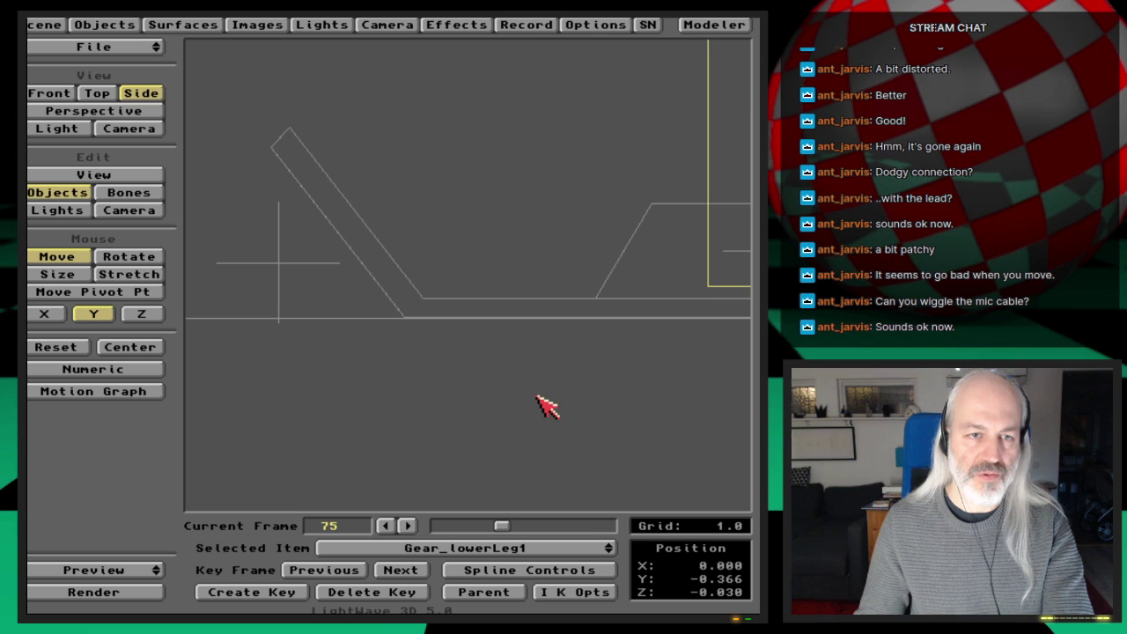
# At frame 75, fine-tune Gear_lowerLeg1's Y position to -0.369 so the foot aligns with the ground line, and key it
pyautogui.moveTo(553, 377); pyautogui.dragTo(553, 377)
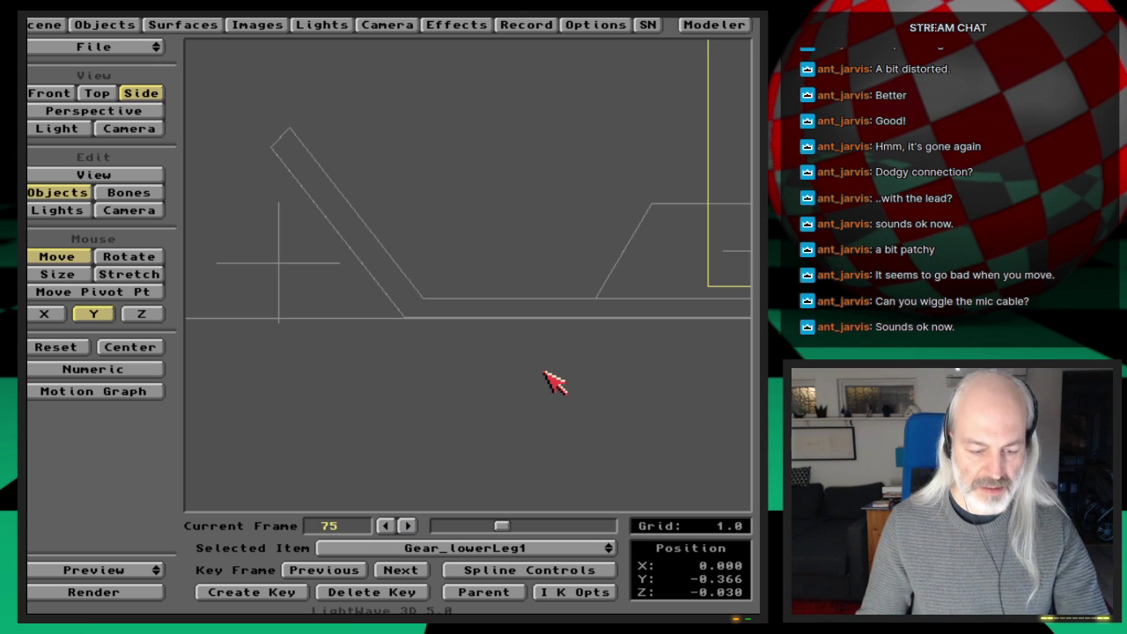
pyautogui.press('n')
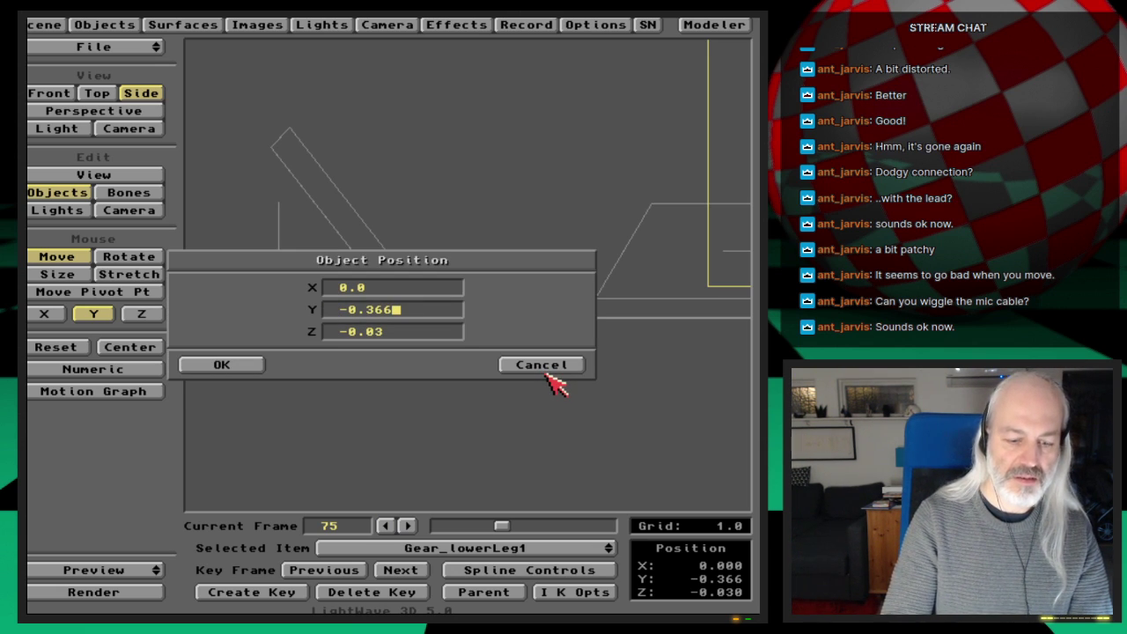
pyautogui.click(547, 374)
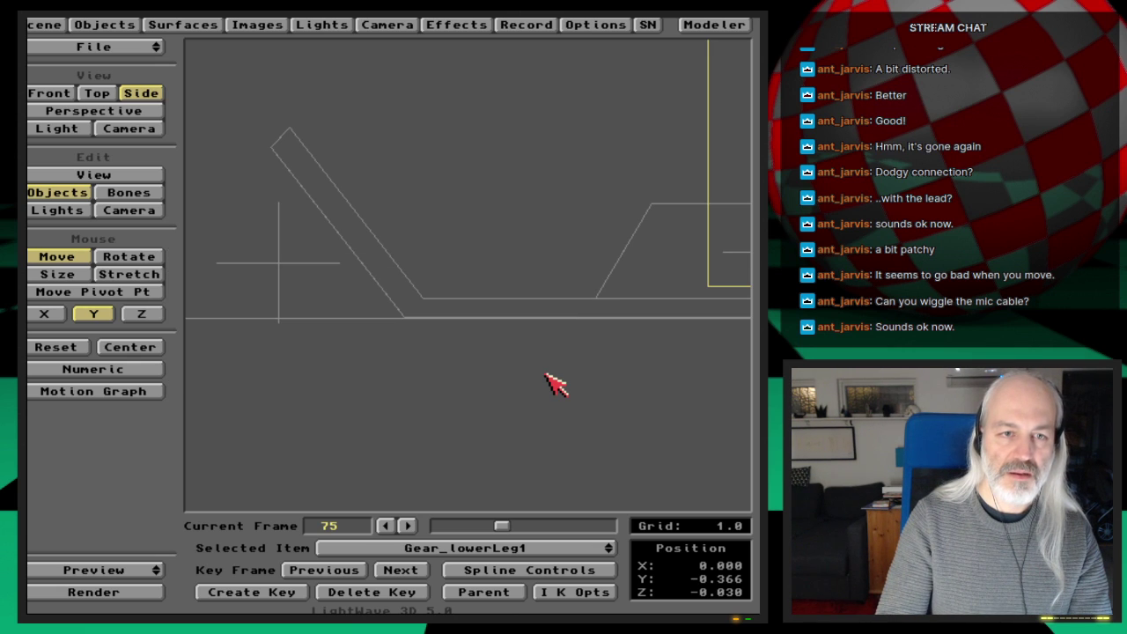
pyautogui.press('n')
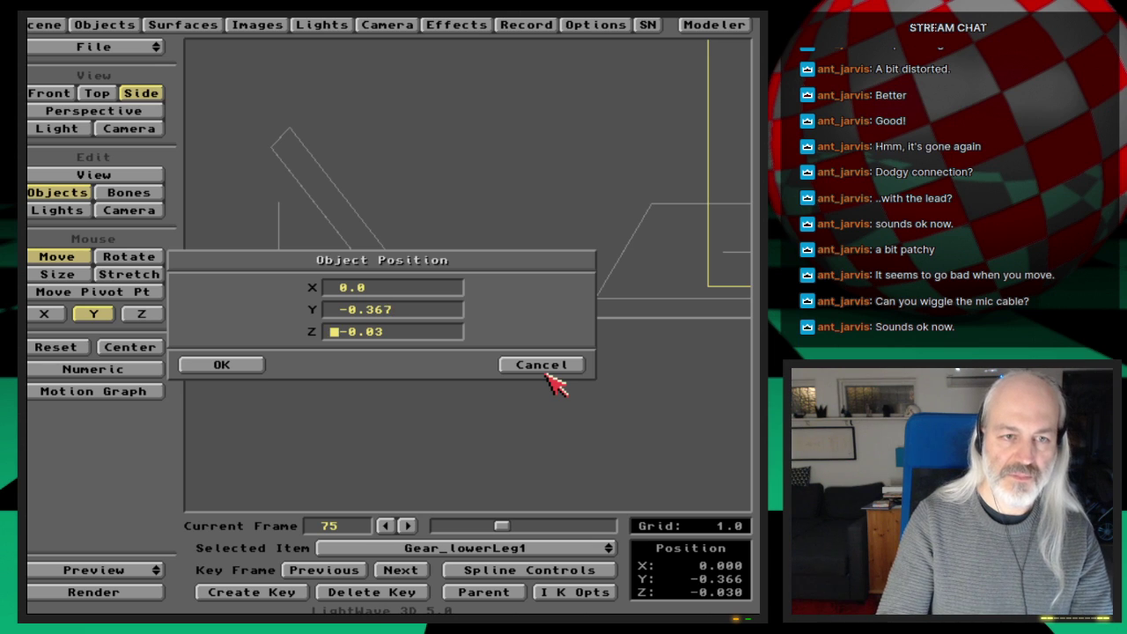
pyautogui.press('Return')
pyautogui.press('n')
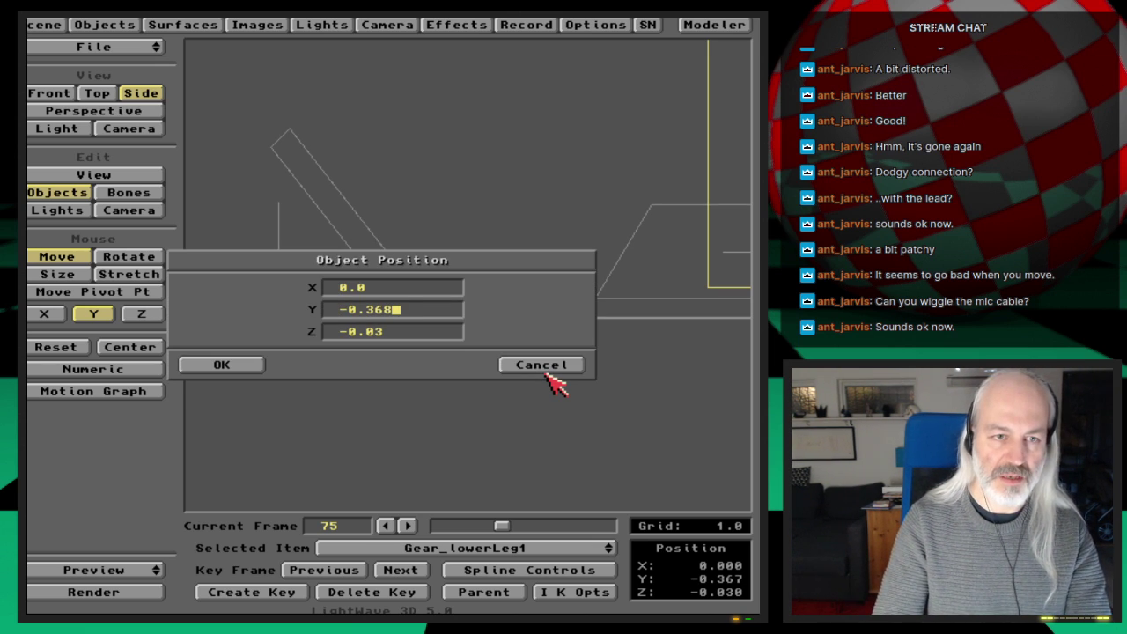
pyautogui.press('Return')
pyautogui.press('n')
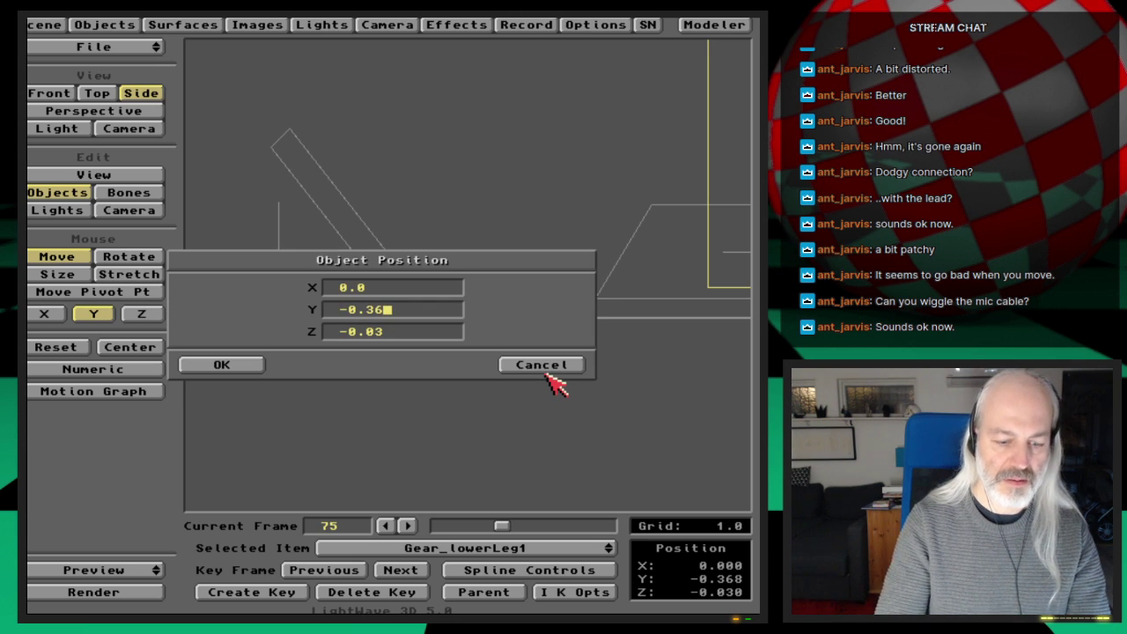
pyautogui.write('9')
pyautogui.press('Return')
pyautogui.press('Return')
pyautogui.press('Return')
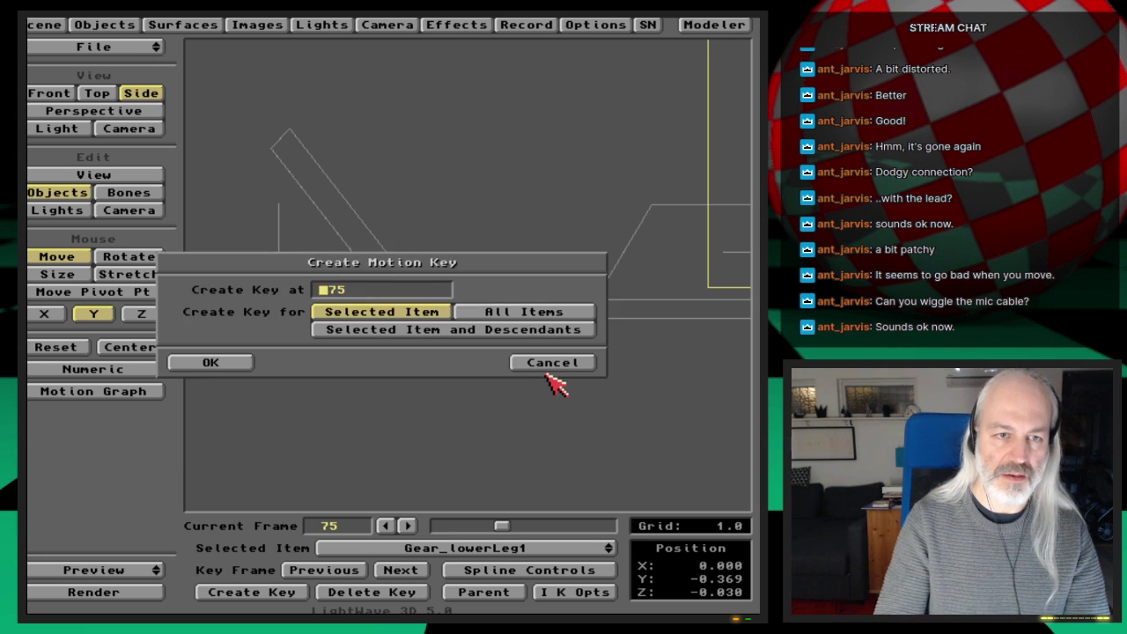
pyautogui.press('Return')
# Compare the foot's ground contact at frames 68 and 75, and step on to frame 85 to examine how far it sinks
pyautogui.press('Left')
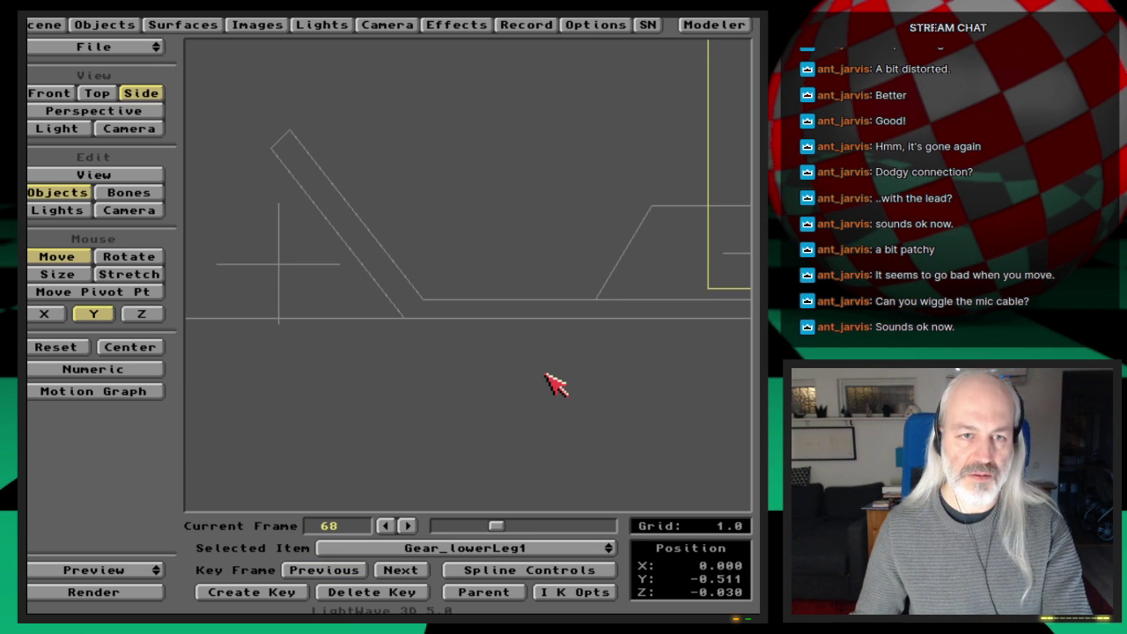
pyautogui.press('Right')
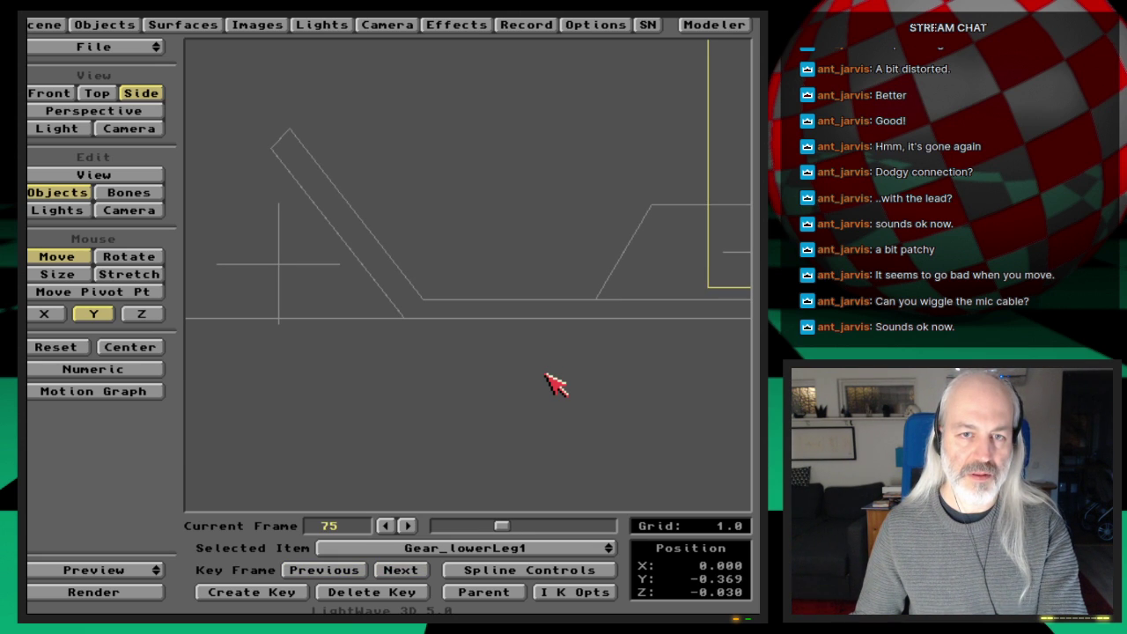
pyautogui.press('Left')
pyautogui.press('Left')
pyautogui.press('Right')
pyautogui.press('Right')
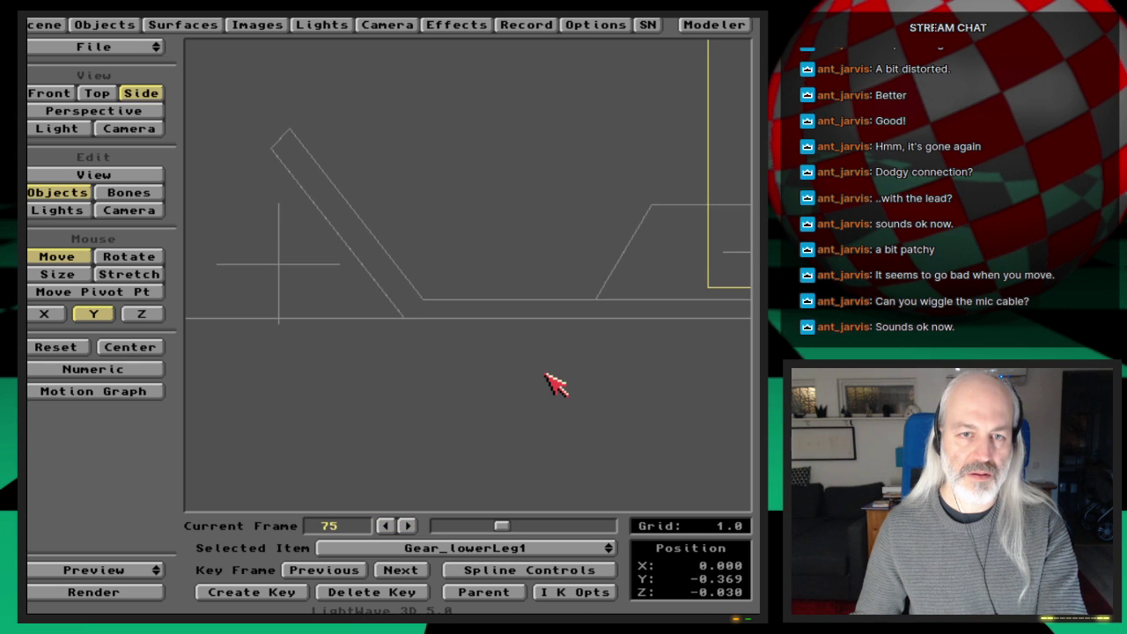
pyautogui.press('Right')
pyautogui.press('Right')
pyautogui.press('Right')
pyautogui.press('Right')
pyautogui.press('Right')
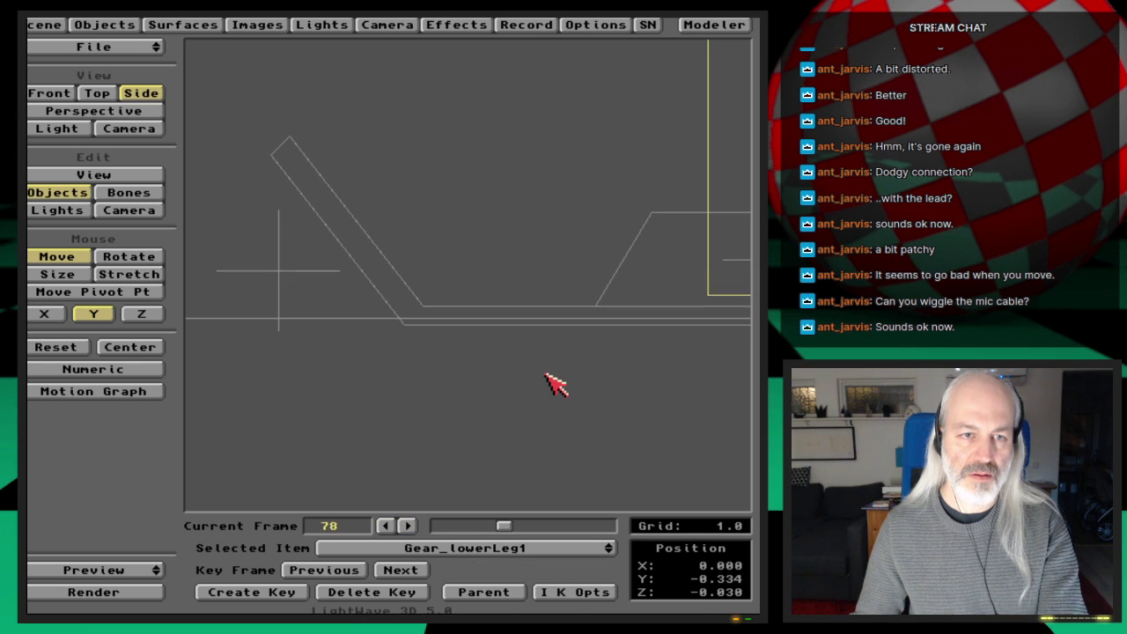
pyautogui.press('Right')
pyautogui.press('Right')
pyautogui.press('Right')
pyautogui.press('Right')
pyautogui.press('Right')
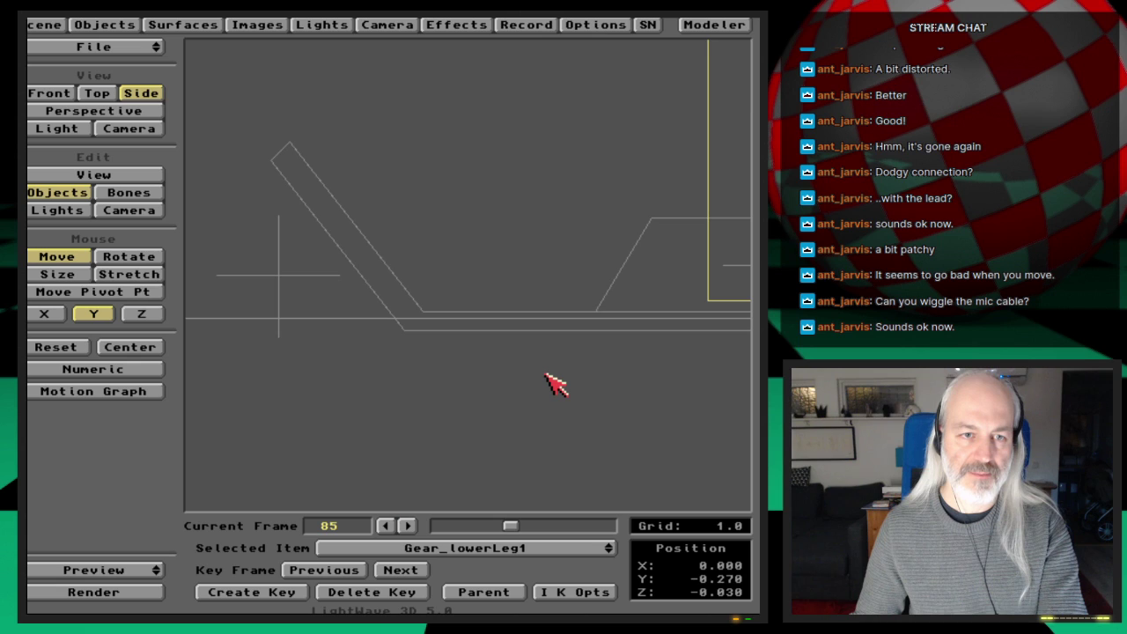
# At frame 84, raise Gear_lowerLeg1 to a Y position of about -0.248 so the foot reaches the ground line
pyautogui.press('Left')
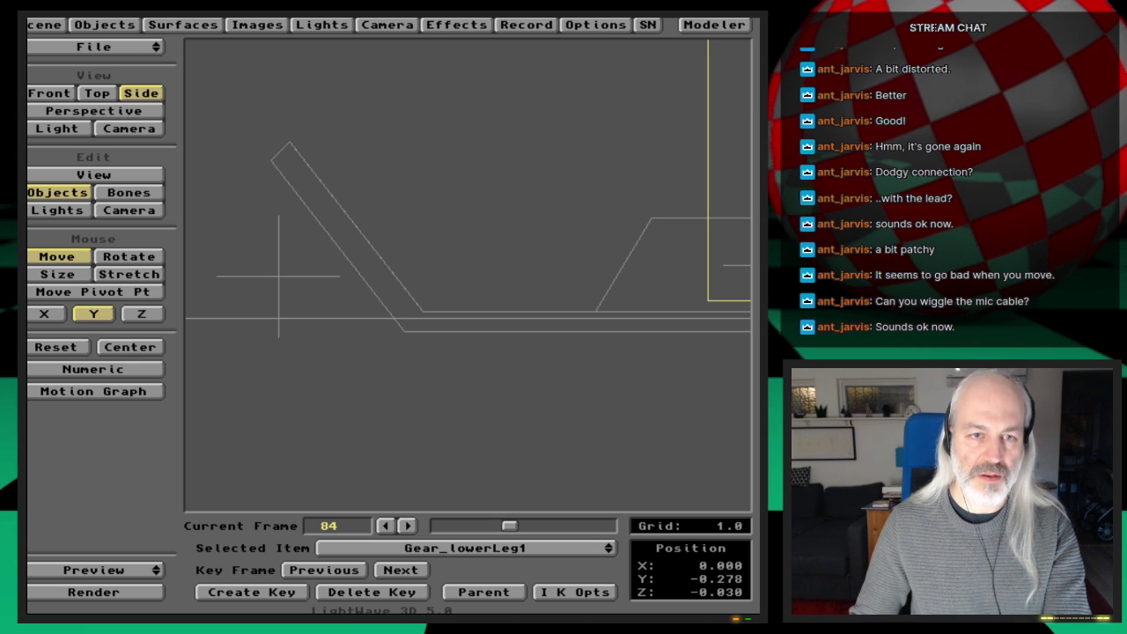
pyautogui.moveTo(467, 275); pyautogui.dragTo(467, 262)
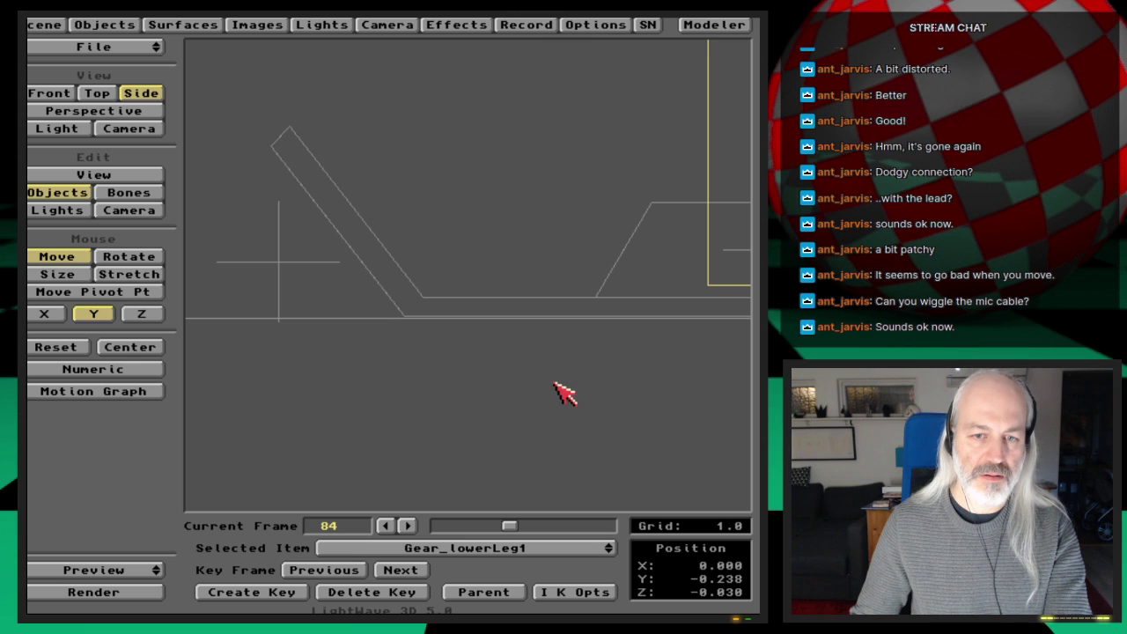
pyautogui.moveTo(566, 370); pyautogui.dragTo(566, 374)
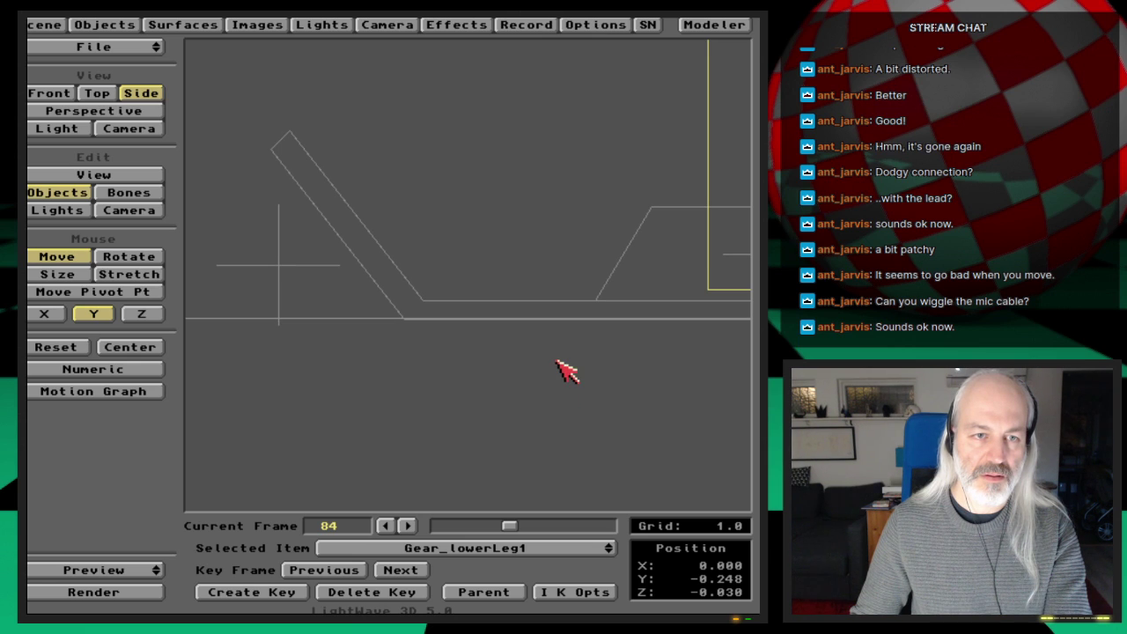
# Fine-tune Gear_lowerLeg1's Y position at frame 84 to -0.245 and key it
pyautogui.press('n')
pyautogui.press('Tab')
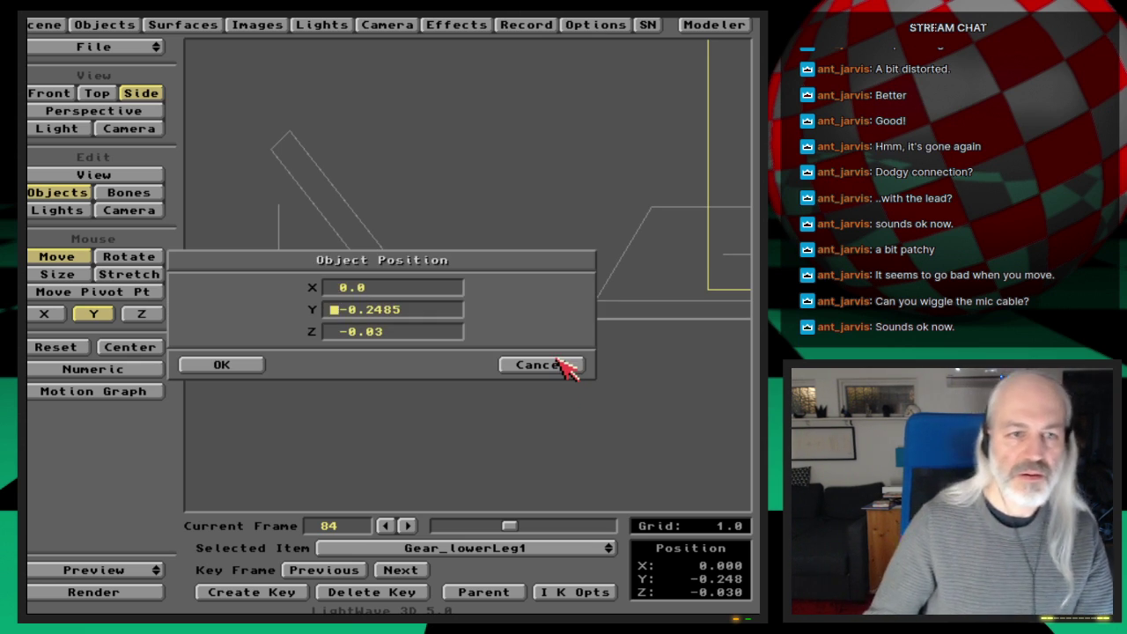
pyautogui.hotkey('shift', 'Right')
pyautogui.press('BackSpace')
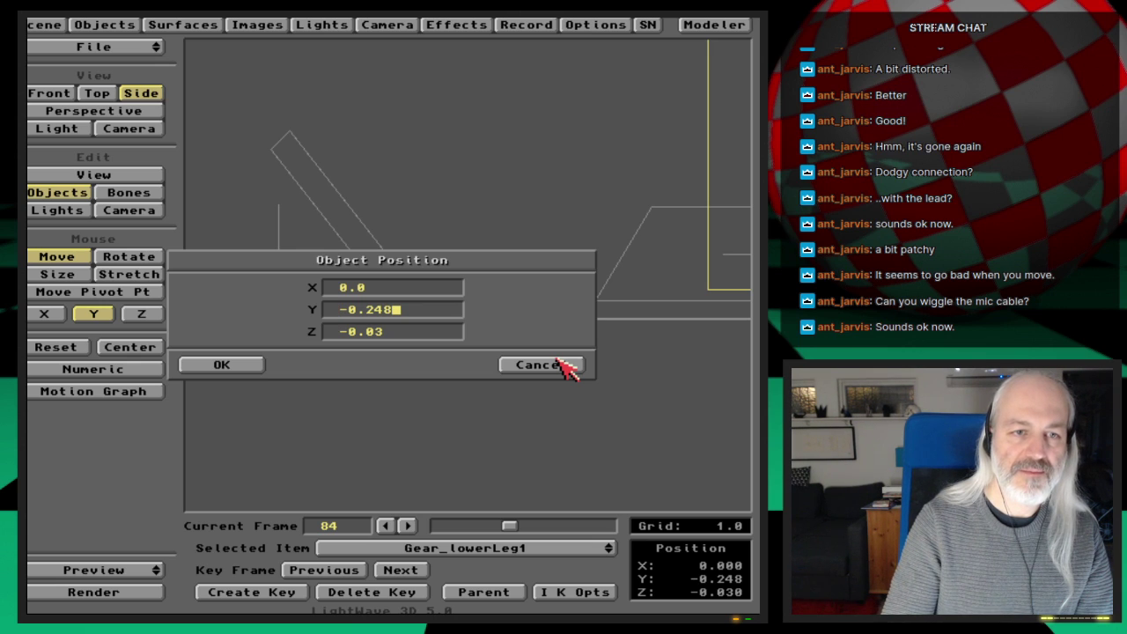
pyautogui.write('9')
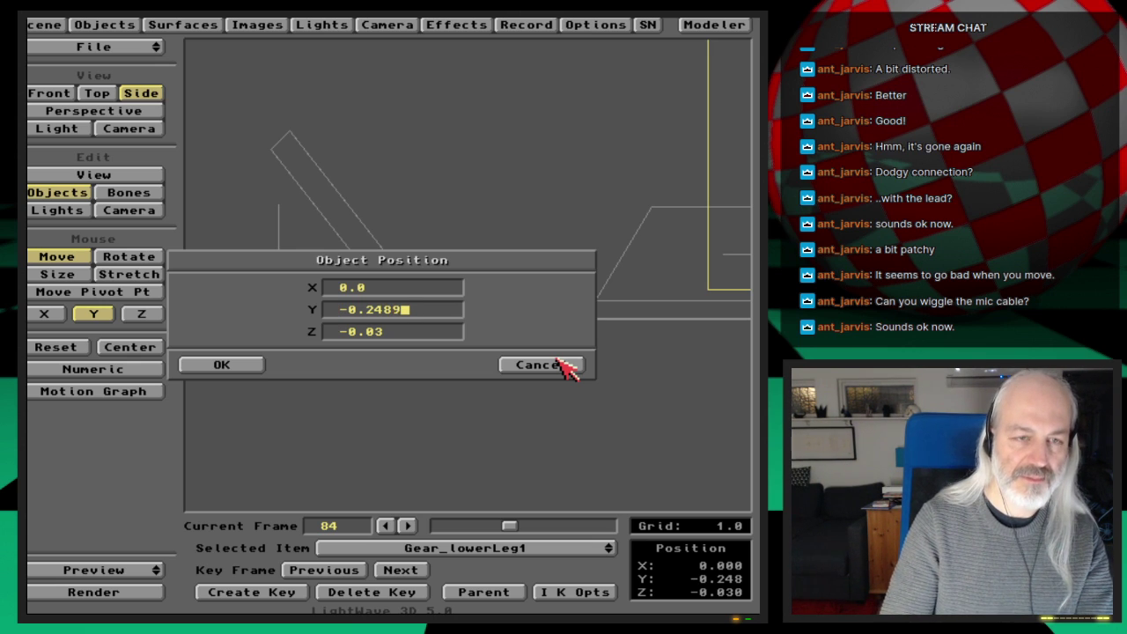
pyautogui.click(558, 360)
pyautogui.press('n')
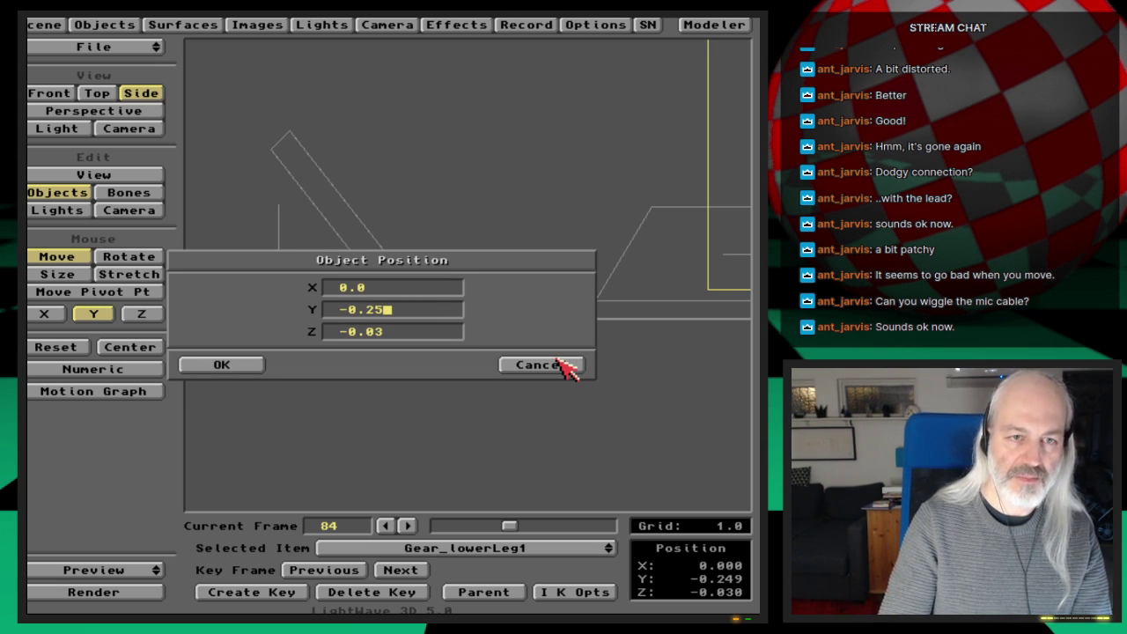
pyautogui.click(557, 360)
pyautogui.press('n')
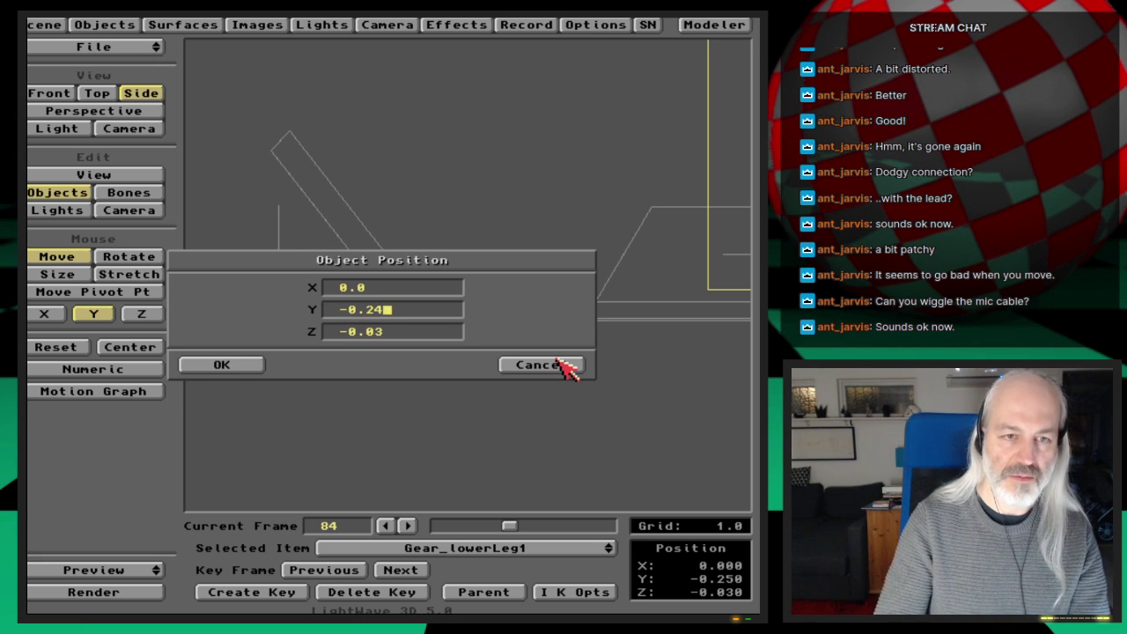
pyautogui.click(564, 365)
pyautogui.press('n')
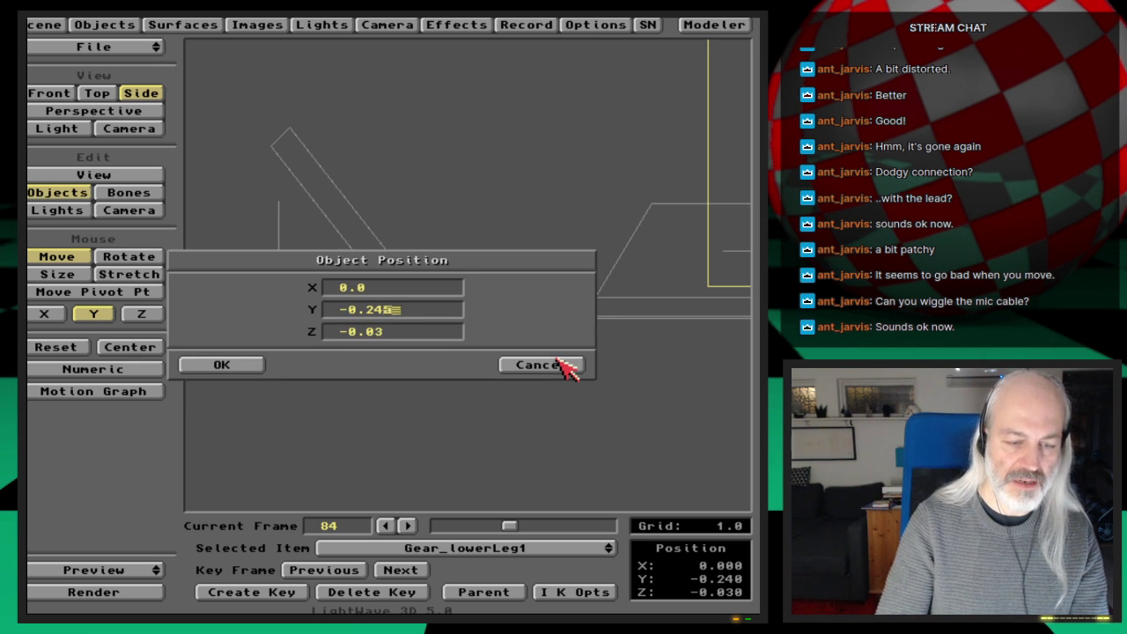
pyautogui.click(564, 366)
pyautogui.press('Return')
pyautogui.click(564, 366)
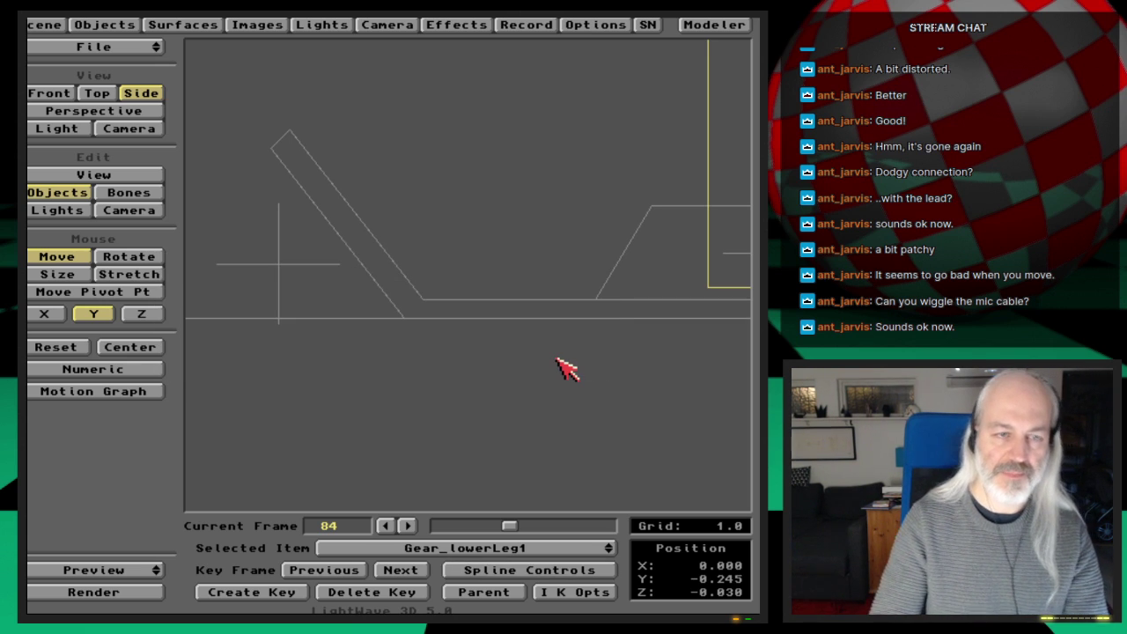
# Step back and forth through the frames before 84 to check the foot's ground contact down to the key at frame 75
pyautogui.press('Left')
pyautogui.press('Left')
pyautogui.press('Left')
pyautogui.press('Left')
pyautogui.press('Left')
pyautogui.press('Left')
pyautogui.press('Left')
pyautogui.press('Left')
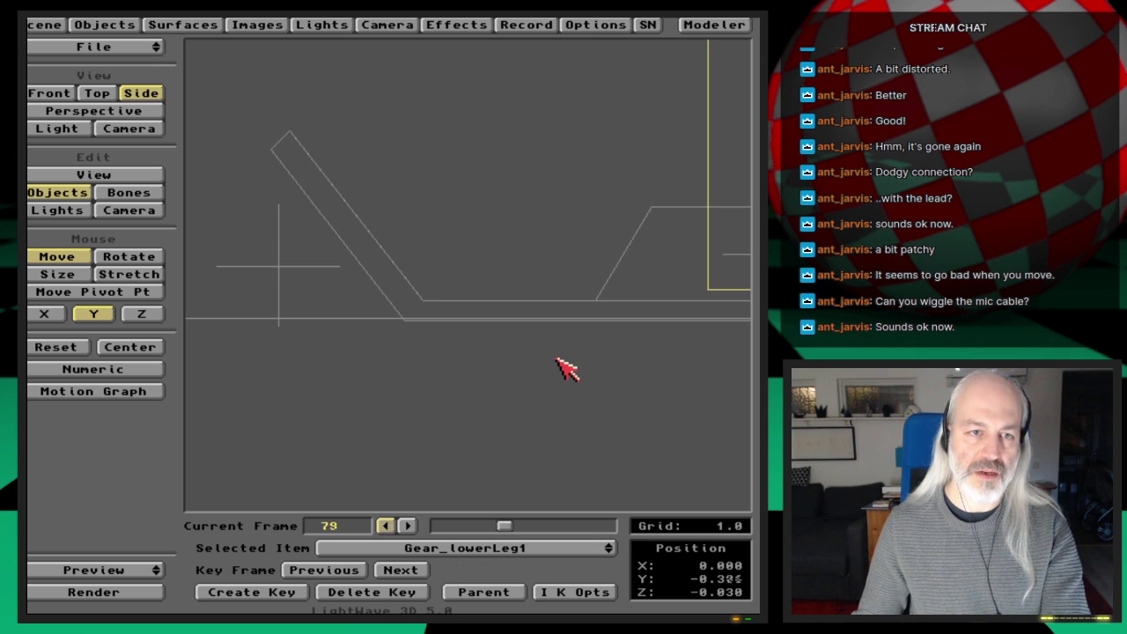
pyautogui.press('Right')
pyautogui.press('Right')
pyautogui.press('Right')
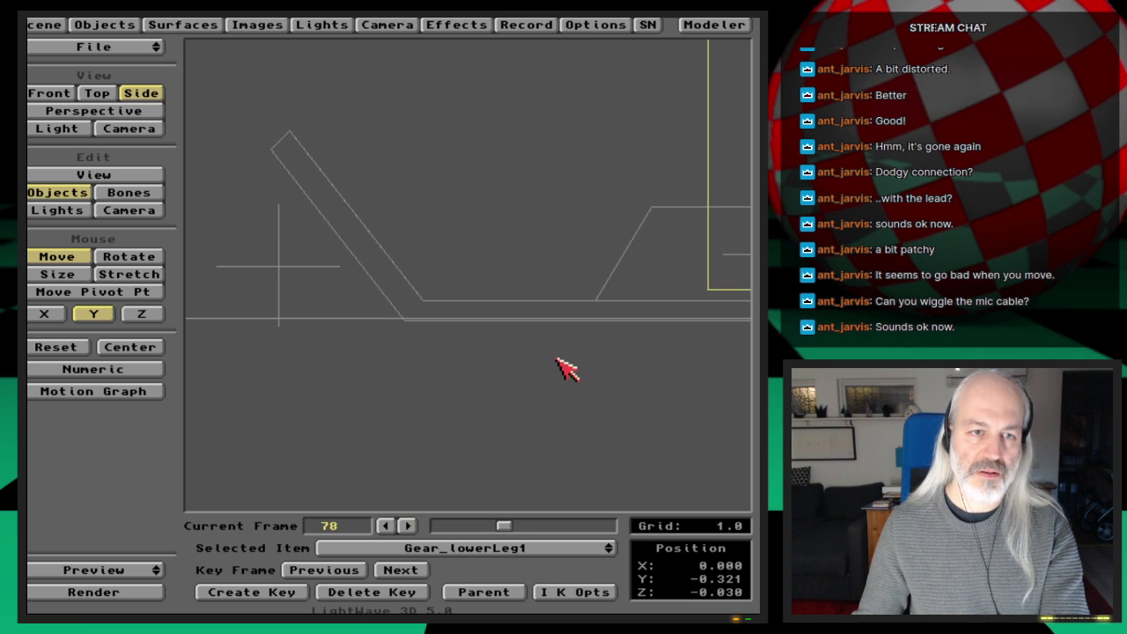
# Step back and forth between frames 78 and 80 to compare the foot's contact with the ground line
pyautogui.press('Right')
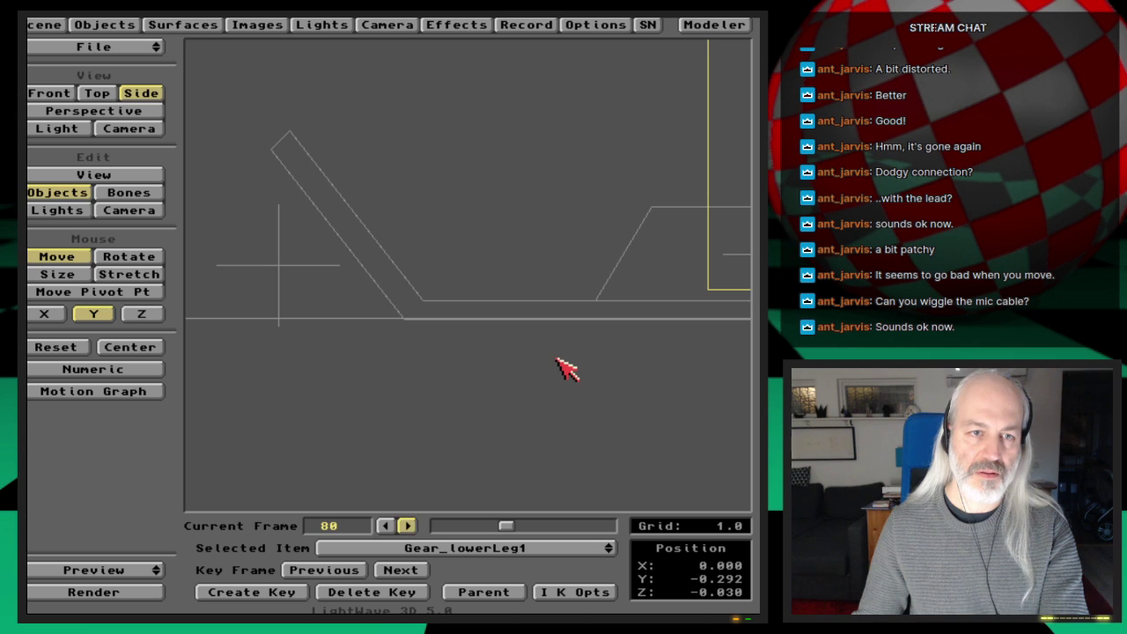
pyautogui.press('Left')
pyautogui.press('Left')
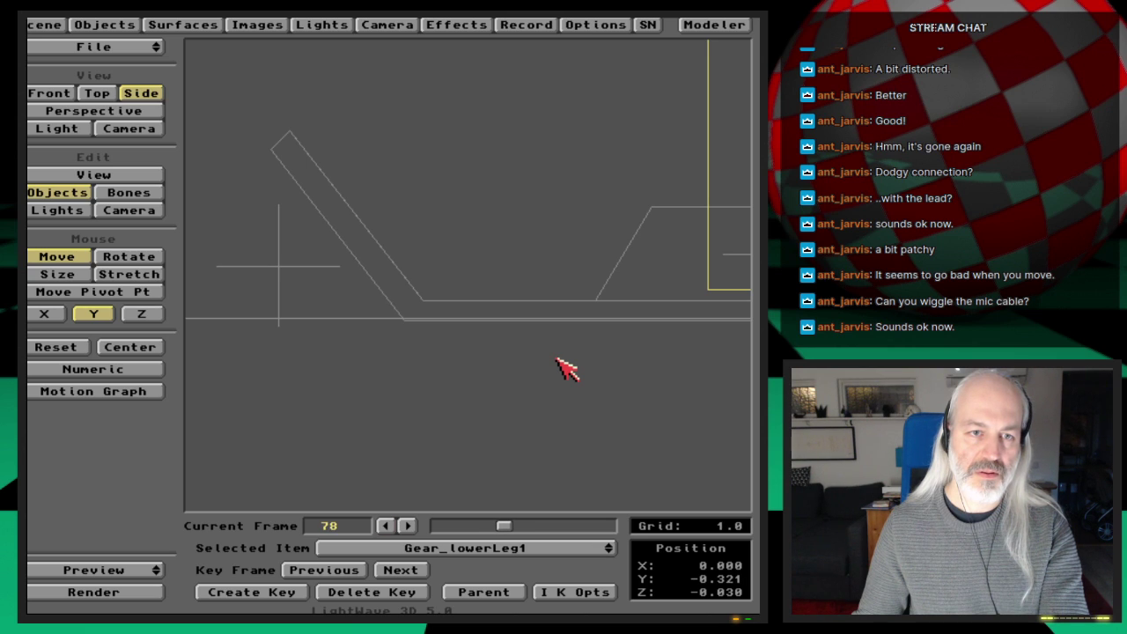
pyautogui.press('Right')
pyautogui.press('Right')
pyautogui.press('Left')
pyautogui.press('Left')
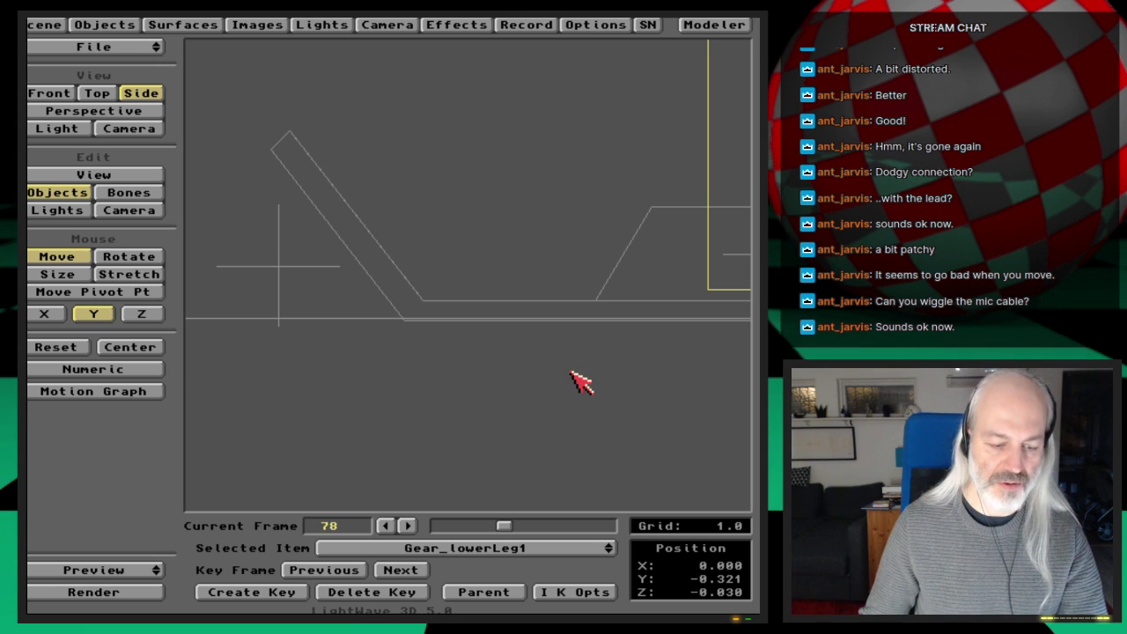
# At frame 78, set Gear_lowerLeg1's Y position to -0.32, refine it to -0.315 and key it
pyautogui.press('n')
pyautogui.press('Tab')
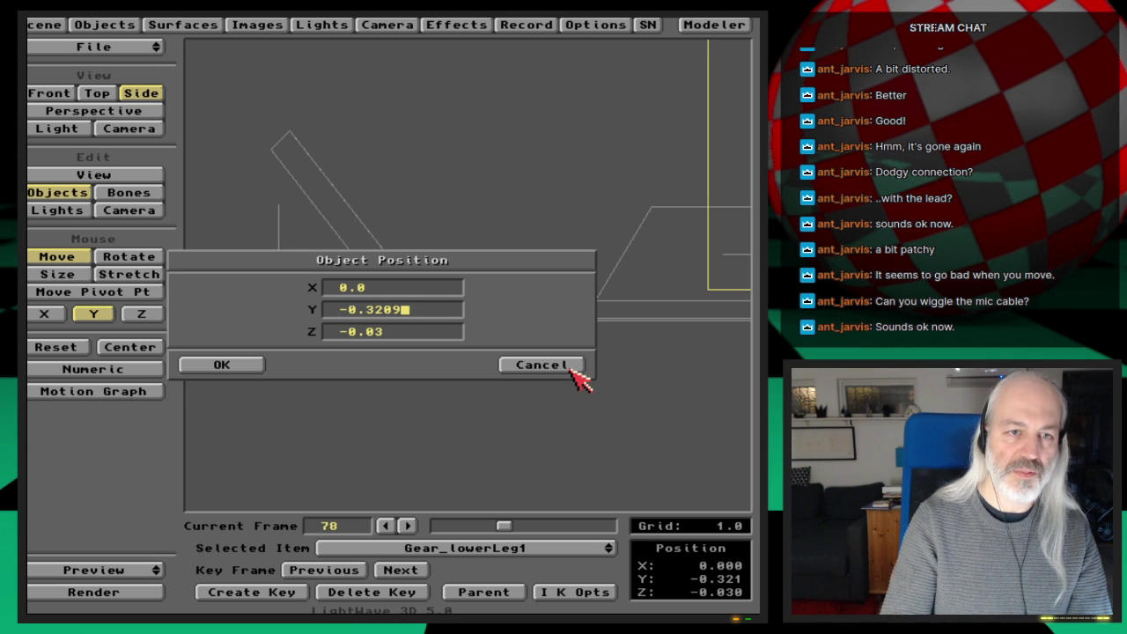
pyautogui.press('Return')
pyautogui.press('Return')
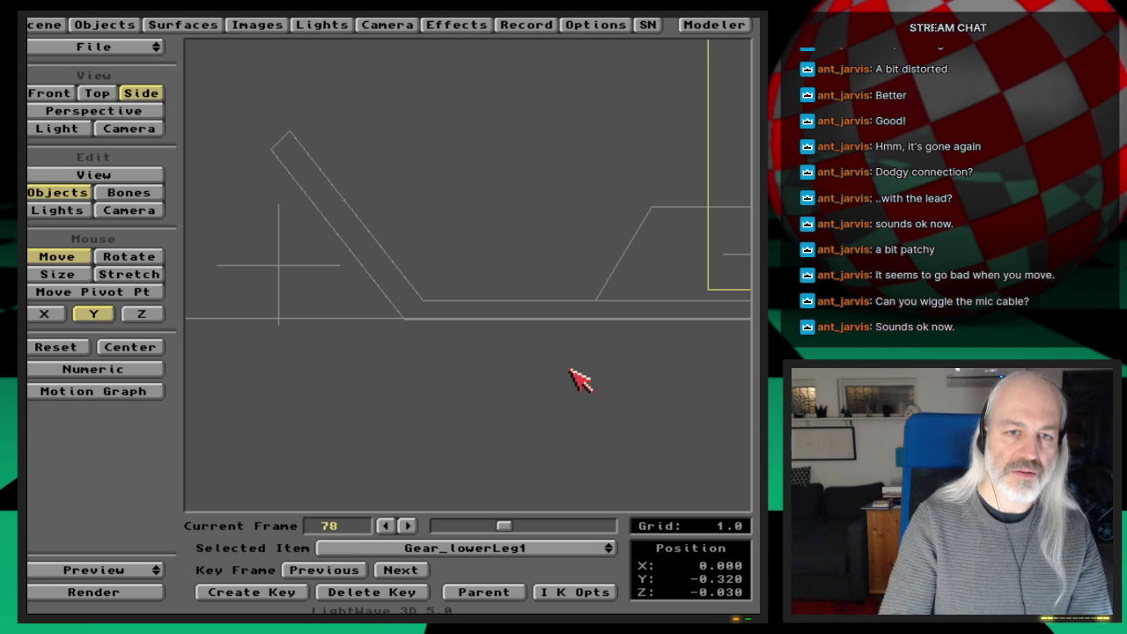
pyautogui.press('n')
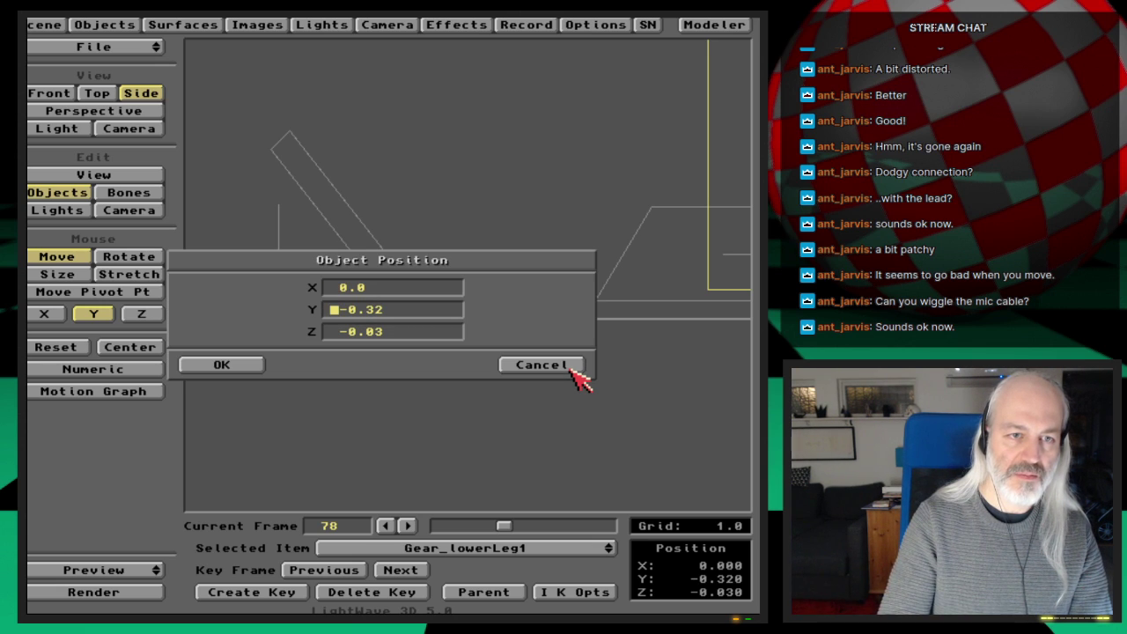
pyautogui.press('BackSpace')
pyautogui.write('15')
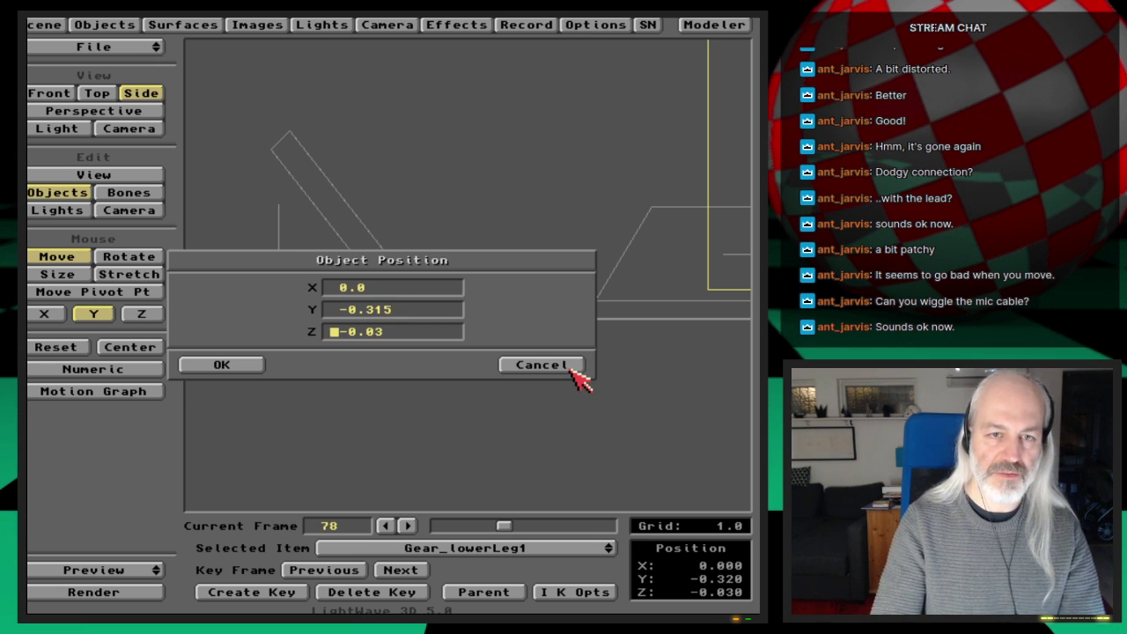
pyautogui.press('Return')
pyautogui.press('Return')
pyautogui.press('Return')
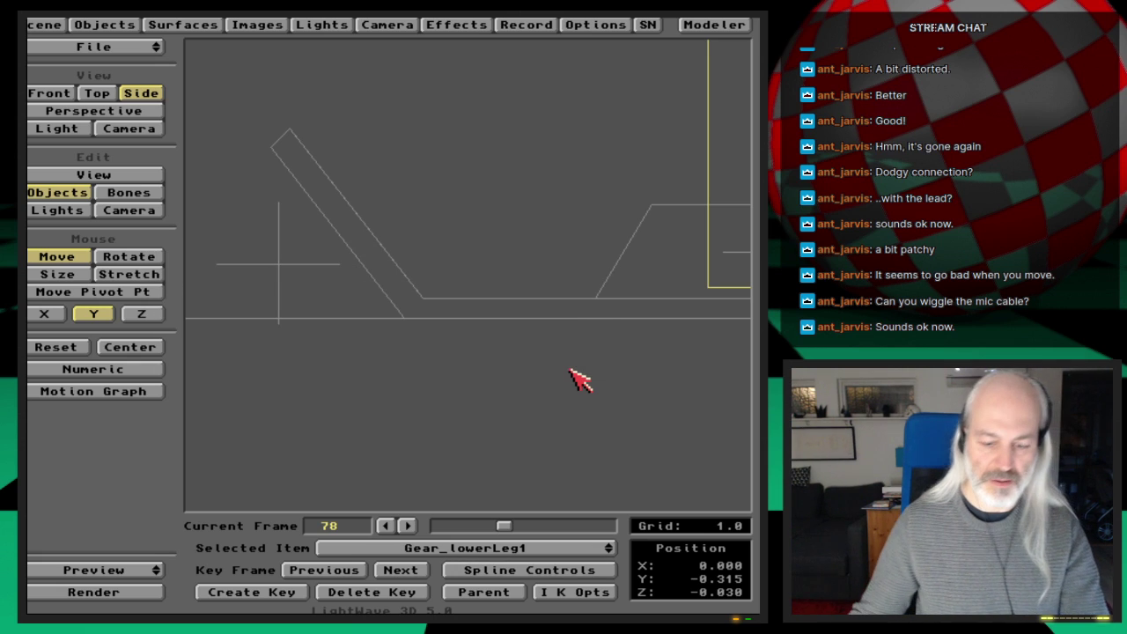
# Compare the foot's ground contact at frames 77 and 78, and try a Gear_lowerLeg1 Y position of -0.33 at frame 77
pyautogui.press('Left')
pyautogui.press('Right')
pyautogui.press('Left')
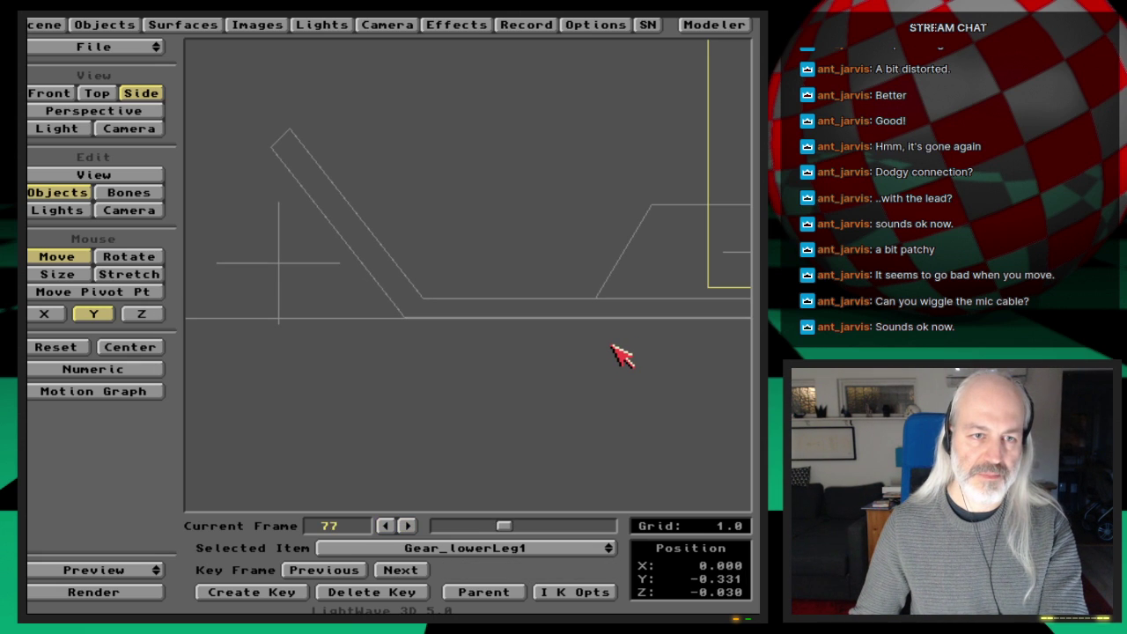
pyautogui.press('Right')
pyautogui.press('Left')
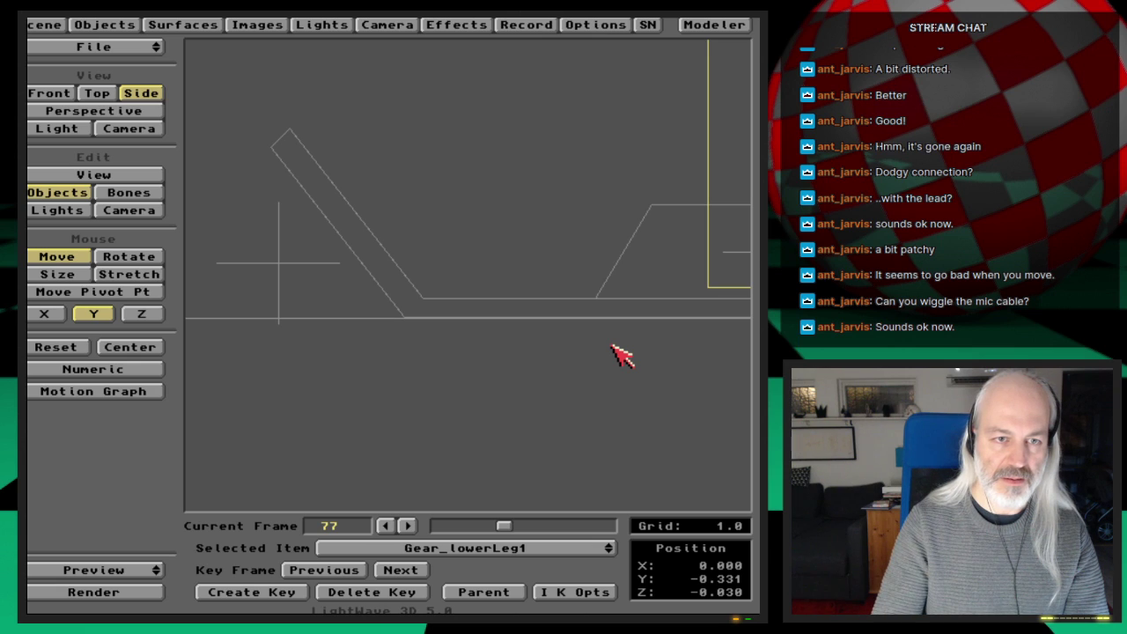
pyautogui.press('n')
pyautogui.press('Tab')
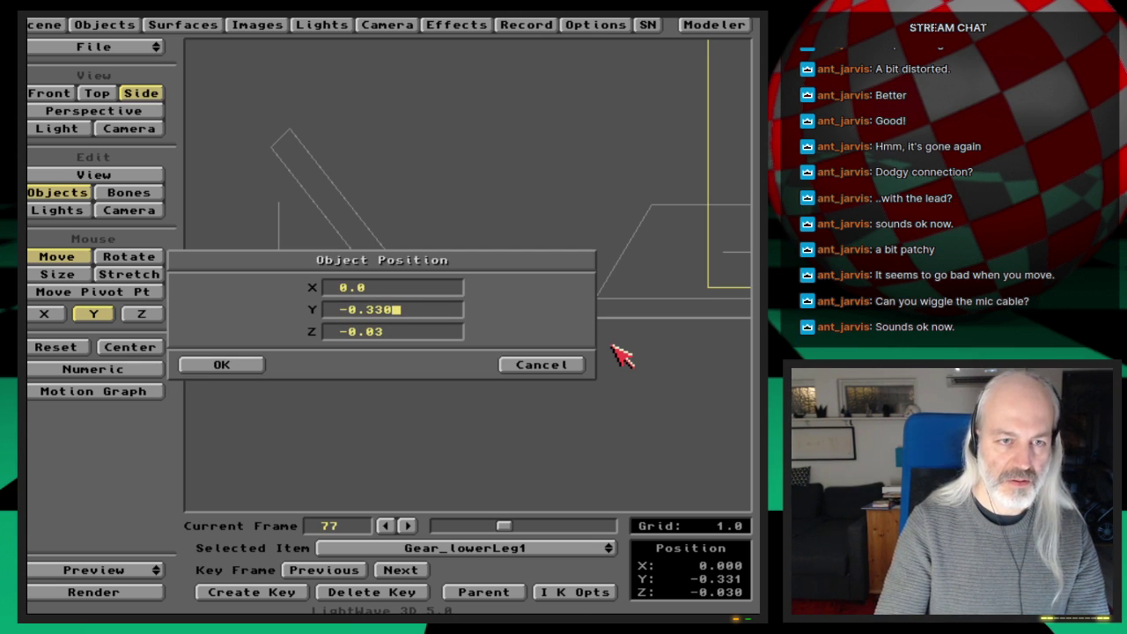
pyautogui.press('Return')
# Try Gear_lowerLeg1 Y positions of -0.331 and -0.335 at frame 77
pyautogui.press('n')
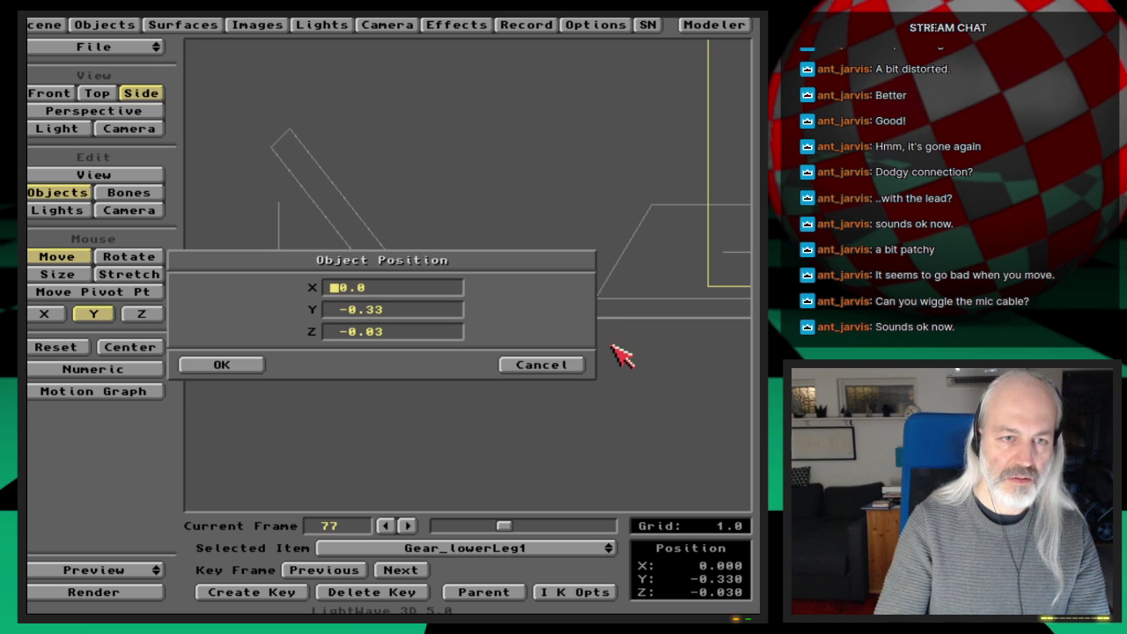
pyautogui.write('1')
pyautogui.press('Tab')
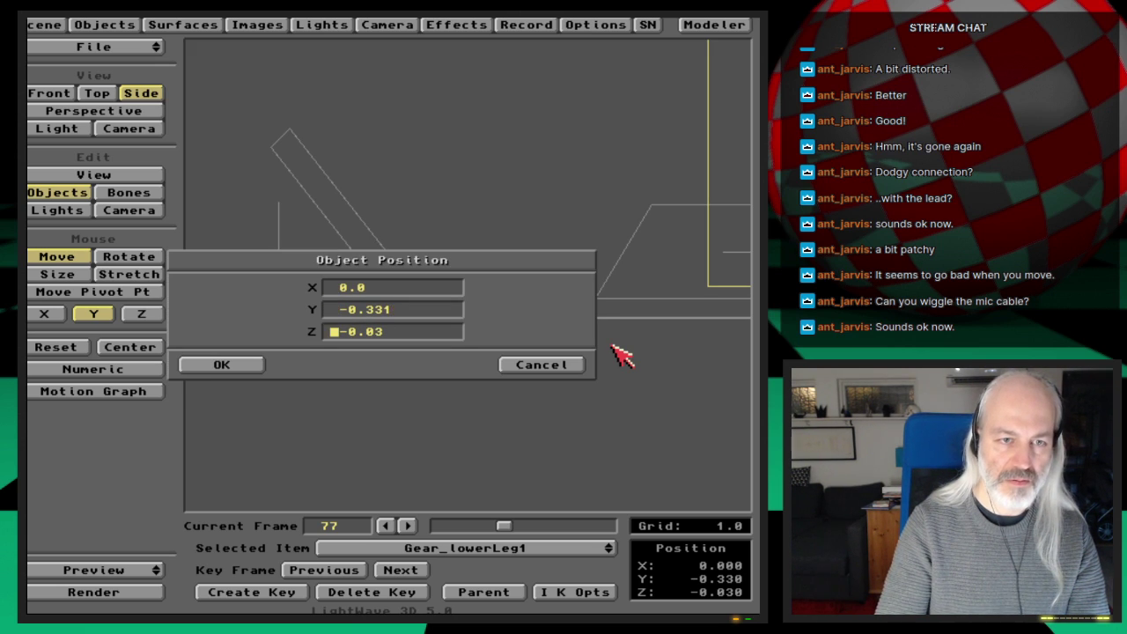
pyautogui.press('Return')
pyautogui.press('n')
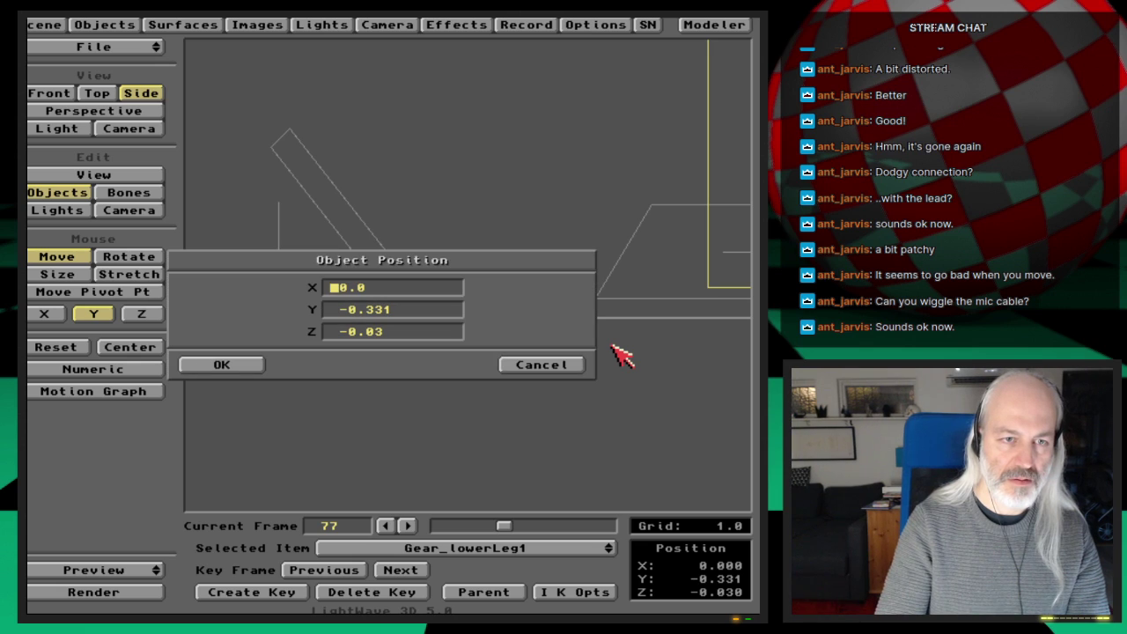
pyautogui.press('Tab')
pyautogui.press('End')
pyautogui.write('5')
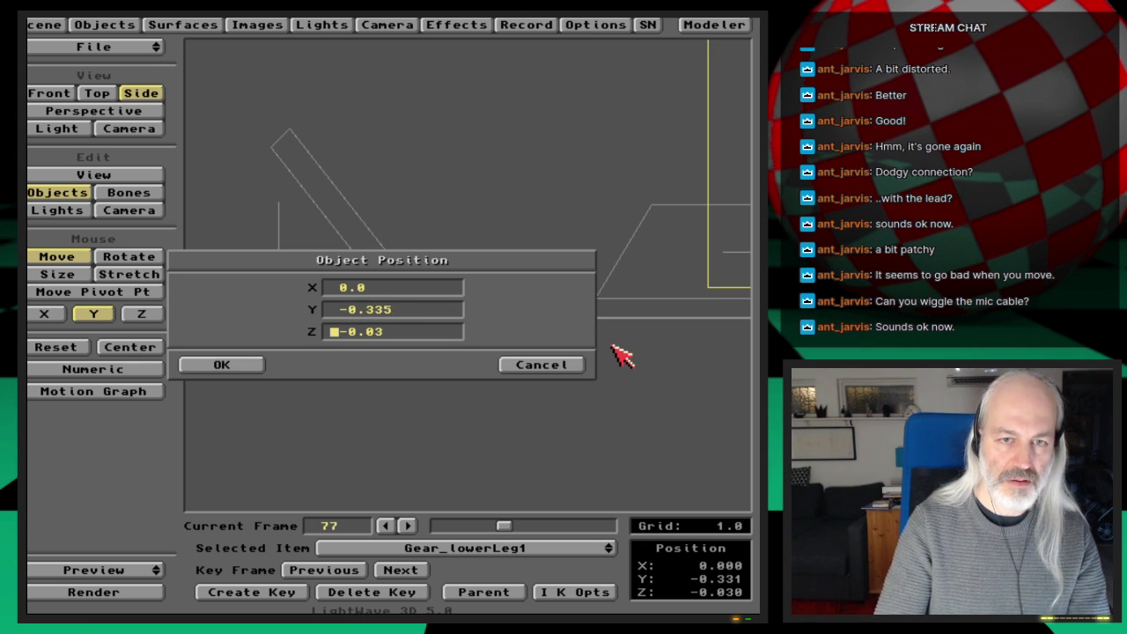
pyautogui.press('Return')
# Set Gear_lowerLeg1's Y position to -0.333 at frame 77 and key it
pyautogui.press('n')
pyautogui.press('Tab')
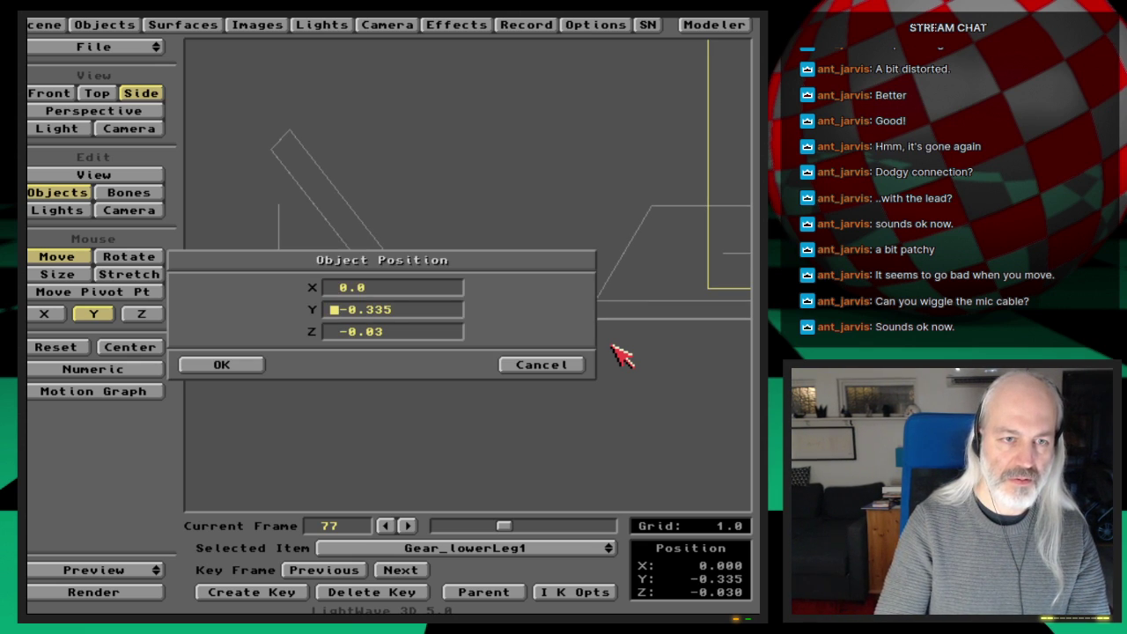
pyautogui.press('End')
pyautogui.press('BackSpace')
pyautogui.write('3')
pyautogui.press('Tab')
pyautogui.press('Return')
pyautogui.press('Return')
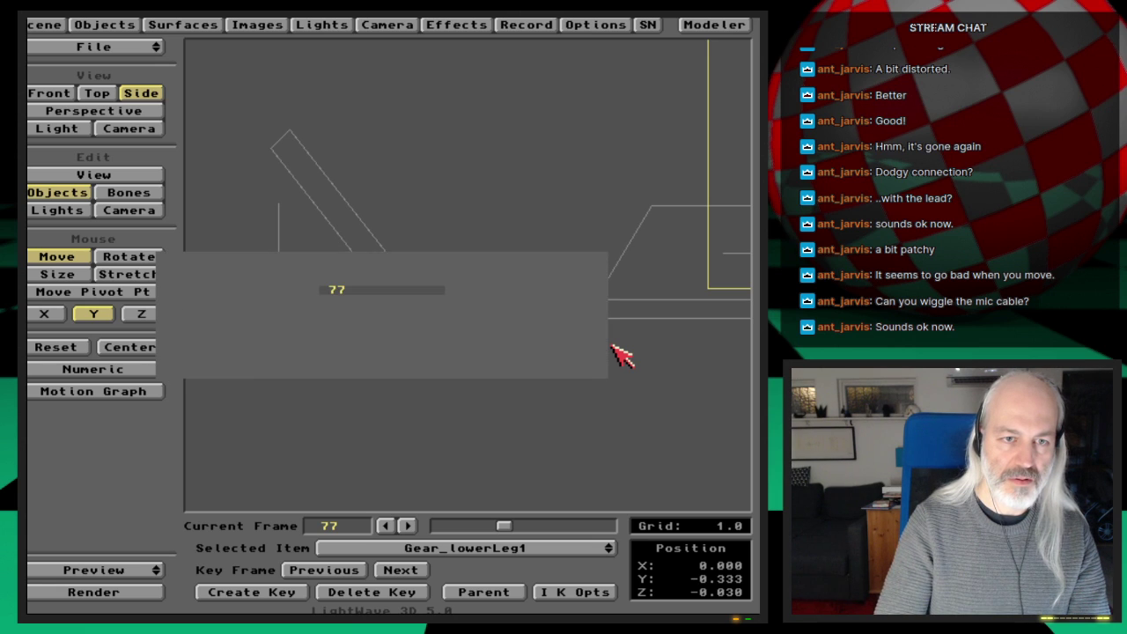
pyautogui.press('Return')
# Step back to frame 73 and forward to frame 80 to check the foot's ground contact around the frame 77 key
pyautogui.press('Left')
pyautogui.press('Left')
pyautogui.press('Left')
pyautogui.press('Left')
pyautogui.press('Left')
pyautogui.press('Left')
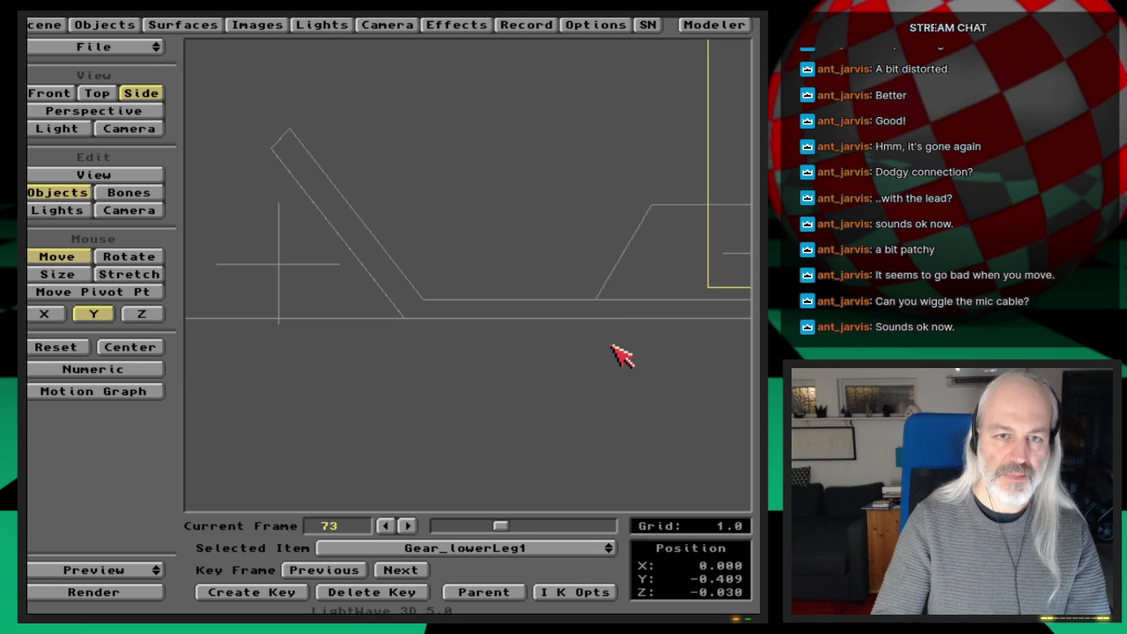
pyautogui.press('Right')
pyautogui.press('Right')
pyautogui.press('Right')
pyautogui.press('Right')
pyautogui.press('Right')
pyautogui.press('Right')
pyautogui.press('Right')
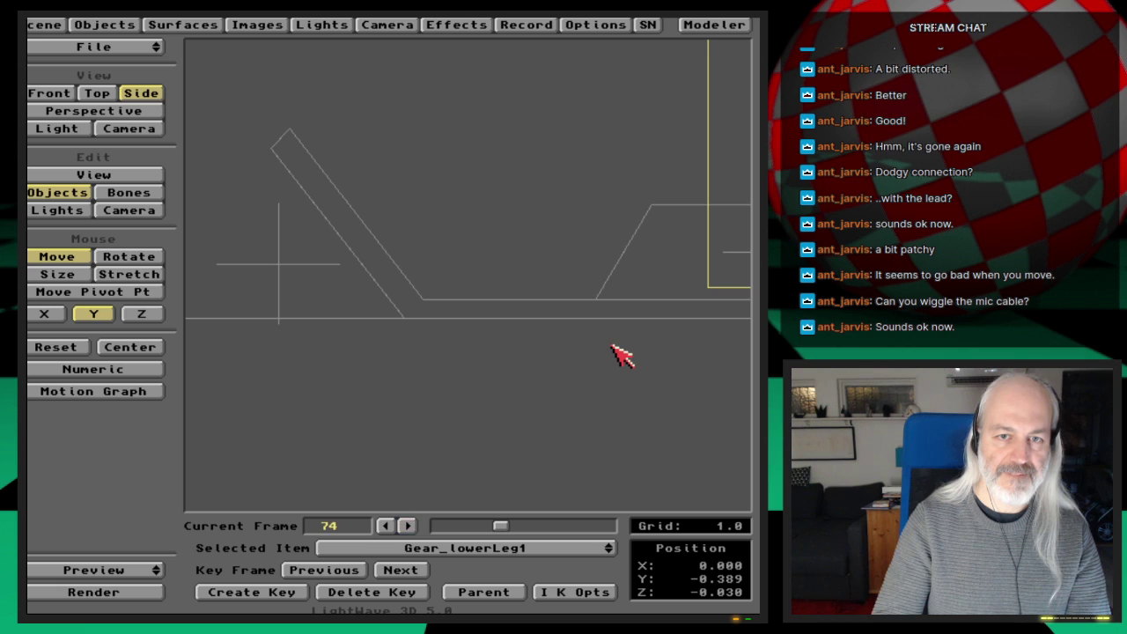
pyautogui.press('Right')
pyautogui.press('Right')
pyautogui.press('Right')
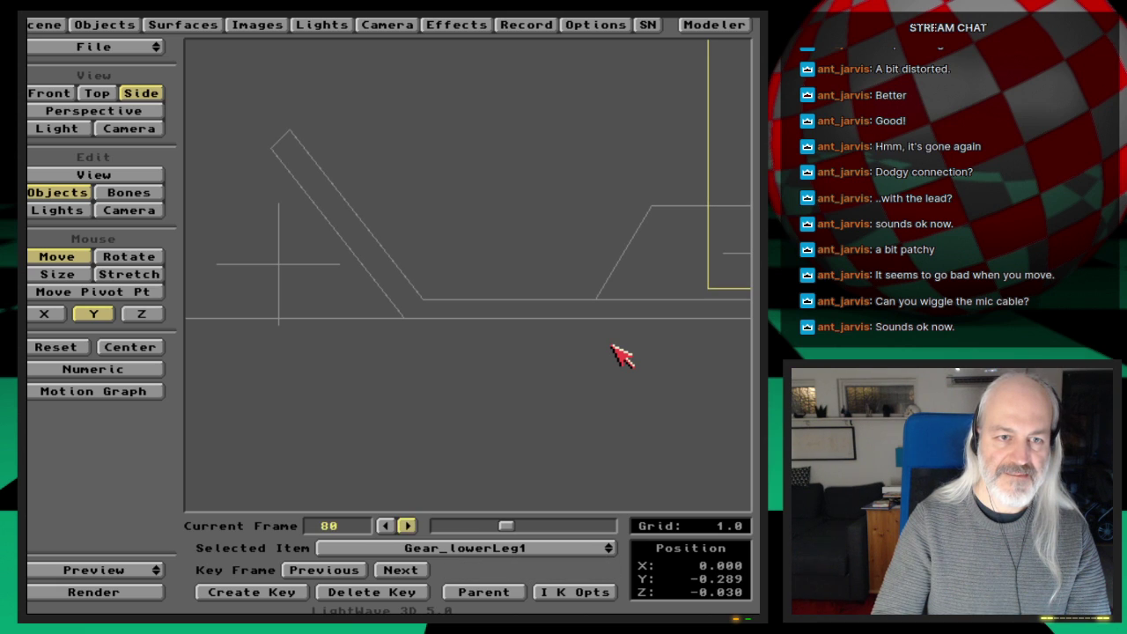
# Step back and forth between frames 77, 78 and 79 to examine how the foot's height shifts at frame 78
pyautogui.press('Left')
pyautogui.press('Left')
pyautogui.press('Left')
pyautogui.press('Left')
pyautogui.press('Left')
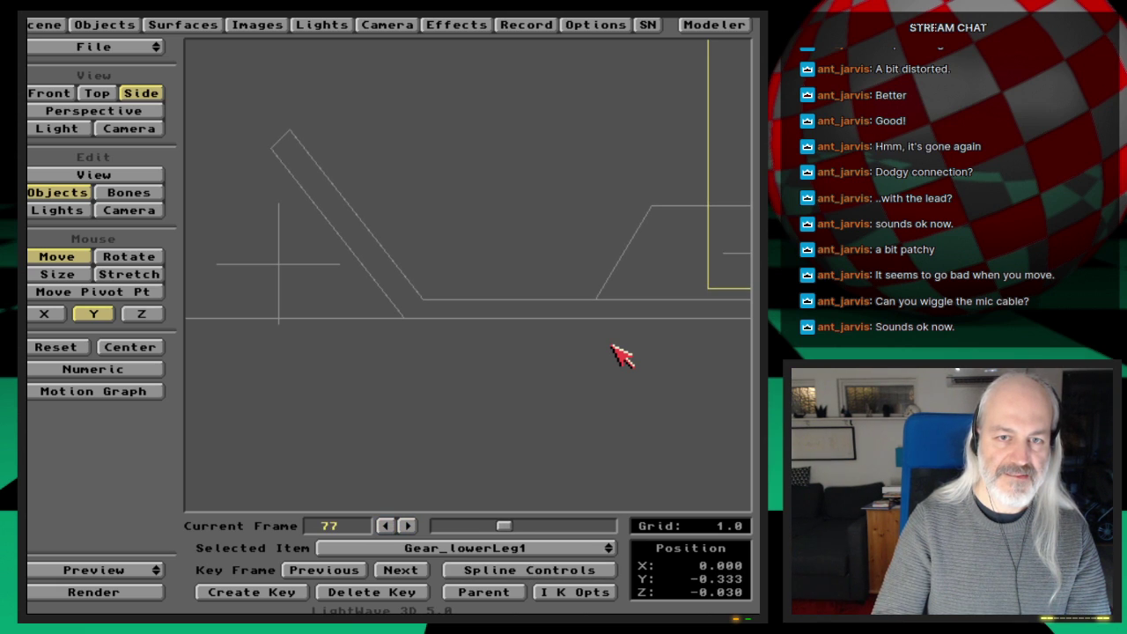
pyautogui.press('Right')
pyautogui.press('Right')
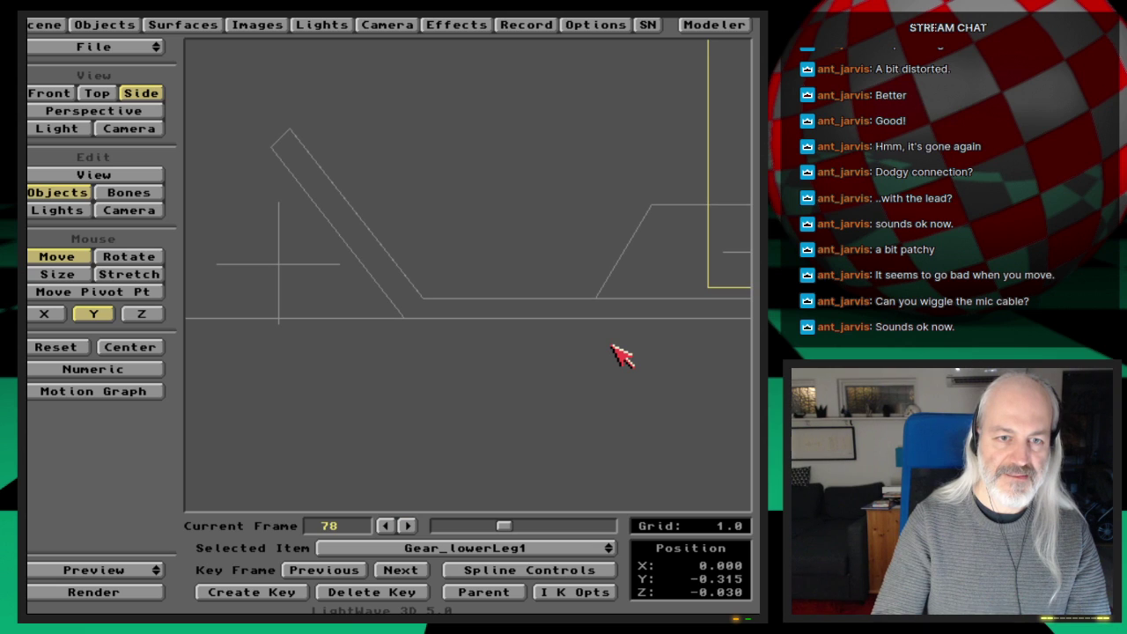
pyautogui.press('Left')
pyautogui.press('Right')
pyautogui.press('Right')
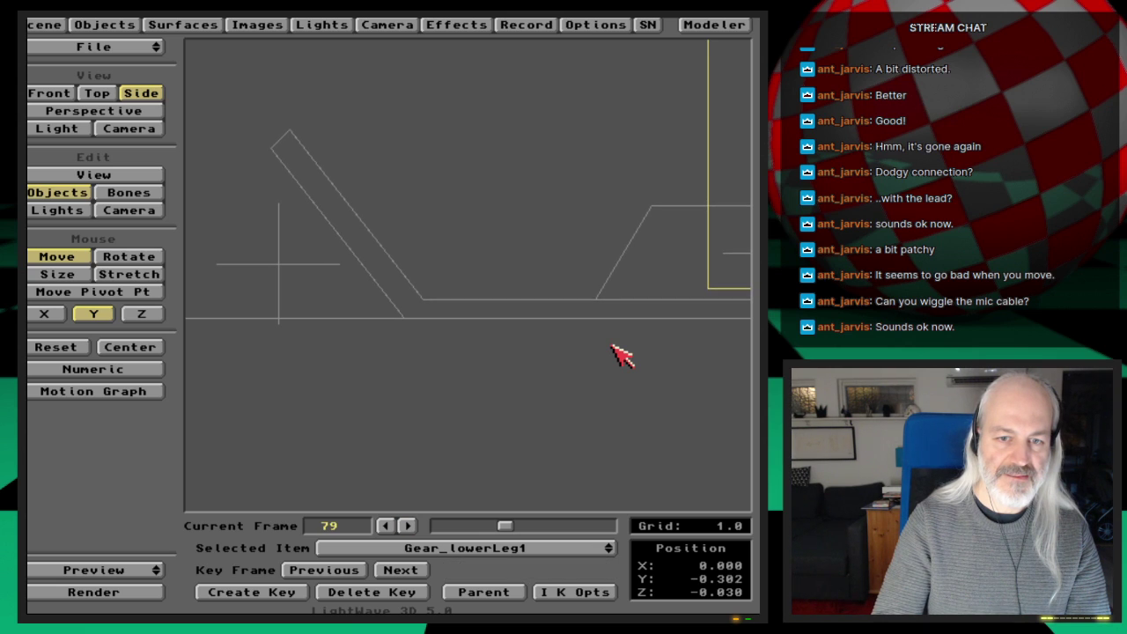
pyautogui.press('Left')
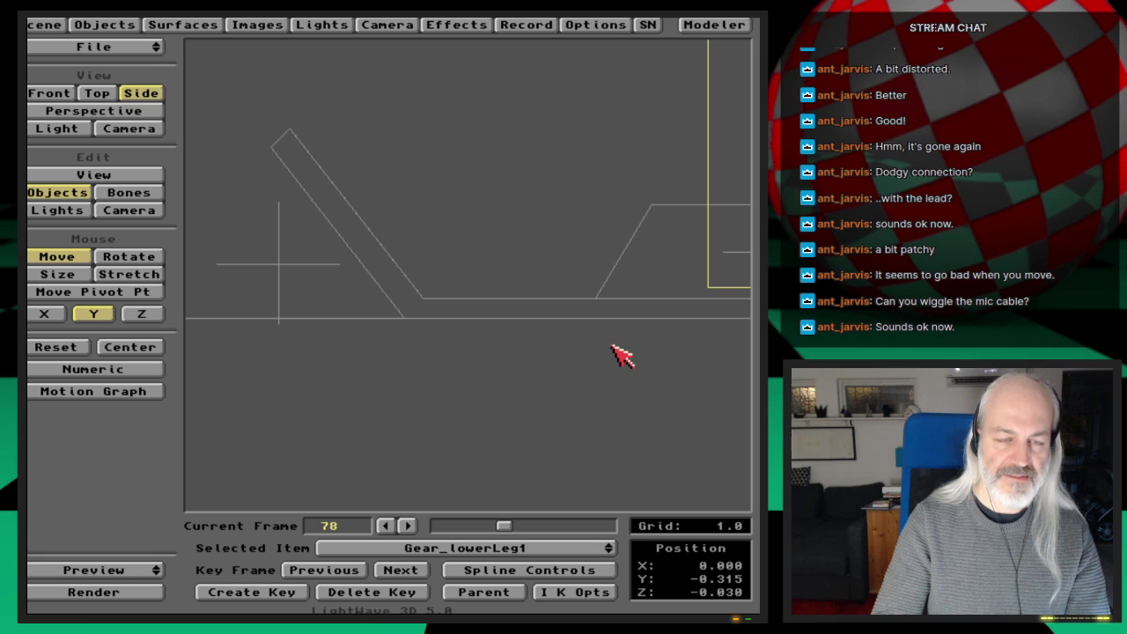
# Try a Gear_lowerLeg1 Y position of -0.318 at frame 78
pyautogui.press('n')
pyautogui.press('Tab')
pyautogui.hotkey('shift', 'Right')
pyautogui.press('BackSpace')
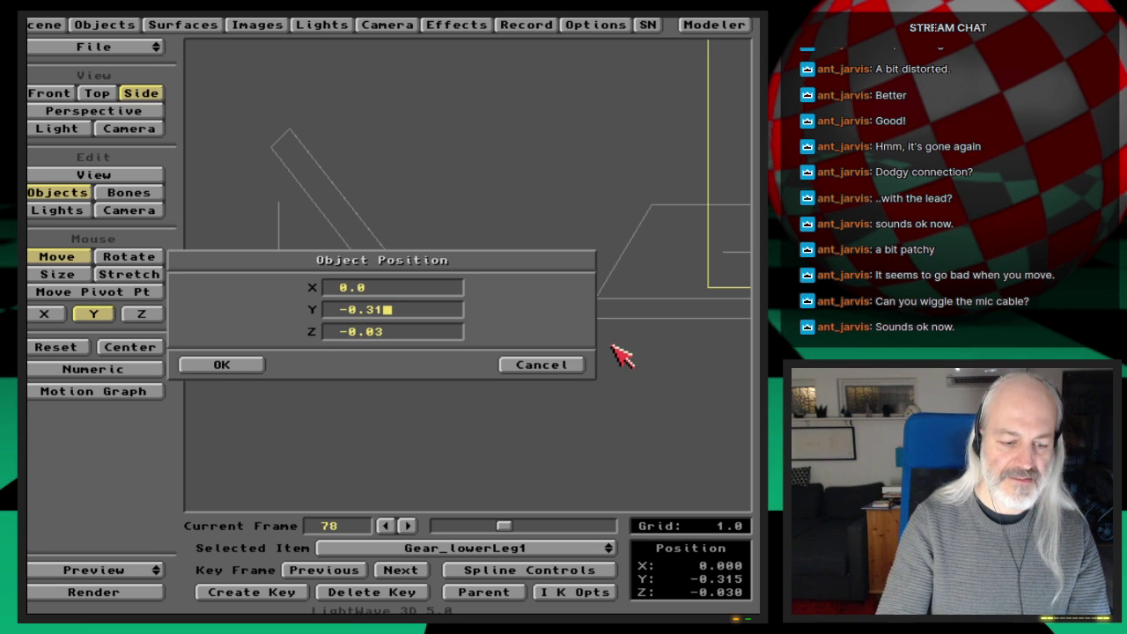
pyautogui.write('8')
pyautogui.press('Return')
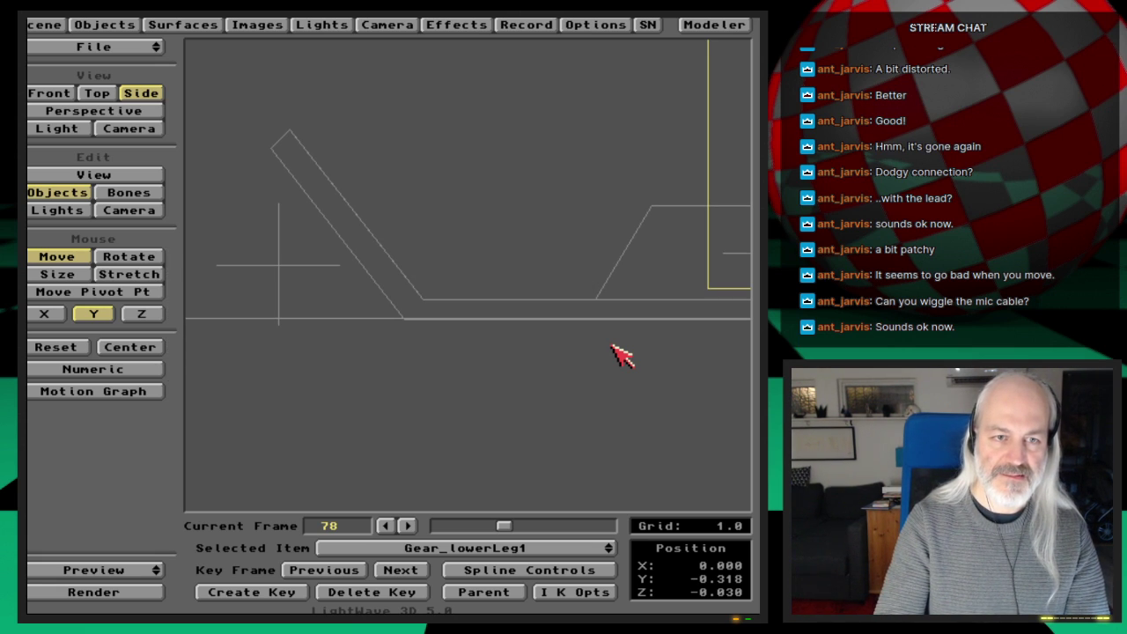
# Set Gear_lowerLeg1's Y position to -0.316 at frame 78 and key it
pyautogui.press('n')
pyautogui.press('Tab')
pyautogui.hotkey('shift', 'Right')
pyautogui.press('BackSpace')
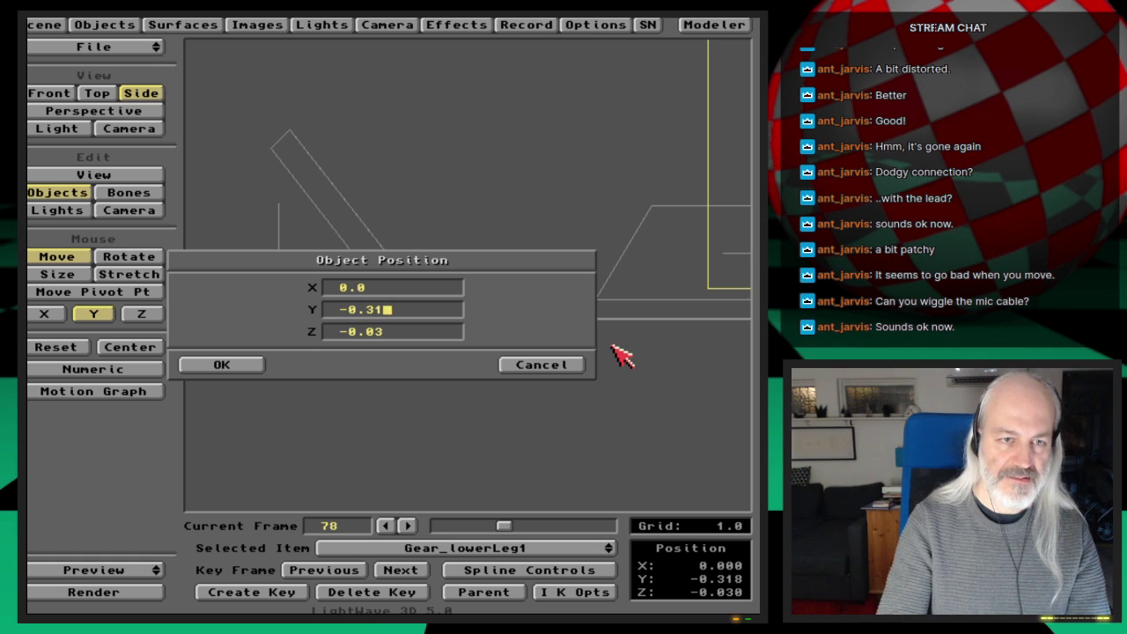
pyautogui.write('6')
pyautogui.press('Return')
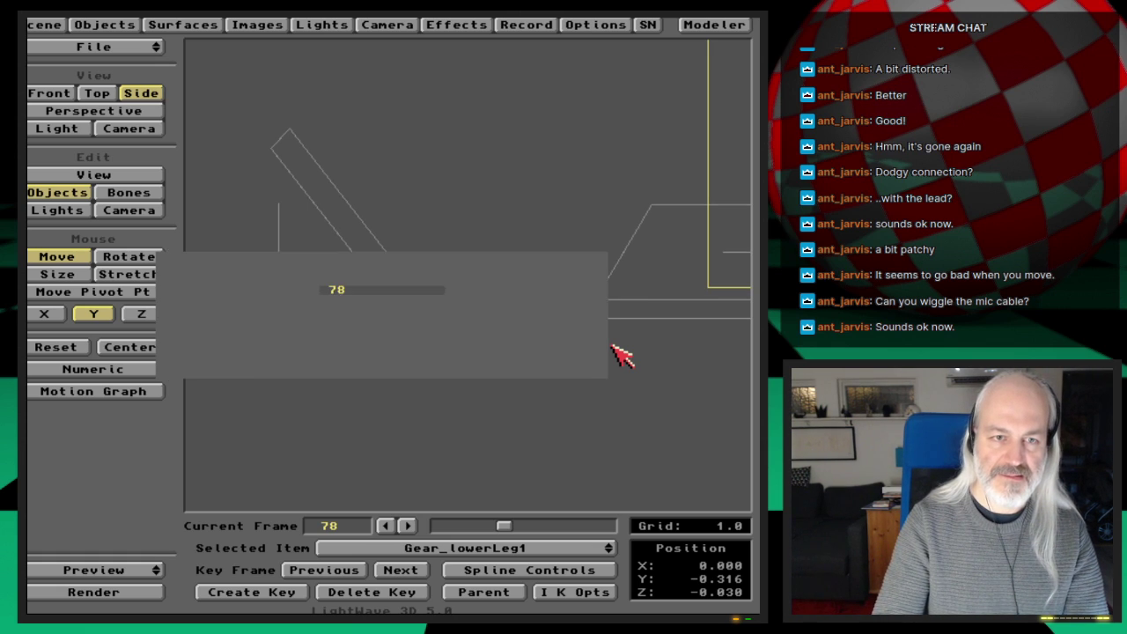
pyautogui.press('Return')
# Check the foot's ground contact from the key at frame 84 through frame 92, jumping back between the keys to compare
pyautogui.hotkey('shift', 'Right')
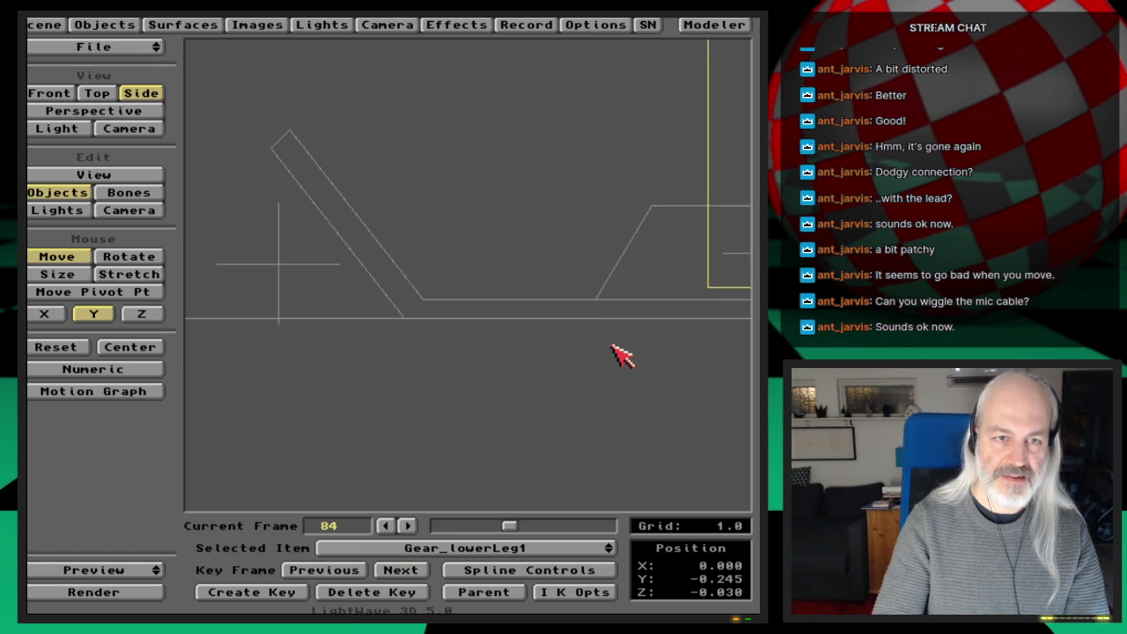
pyautogui.press('Right')
pyautogui.press('Right')
pyautogui.press('Right')
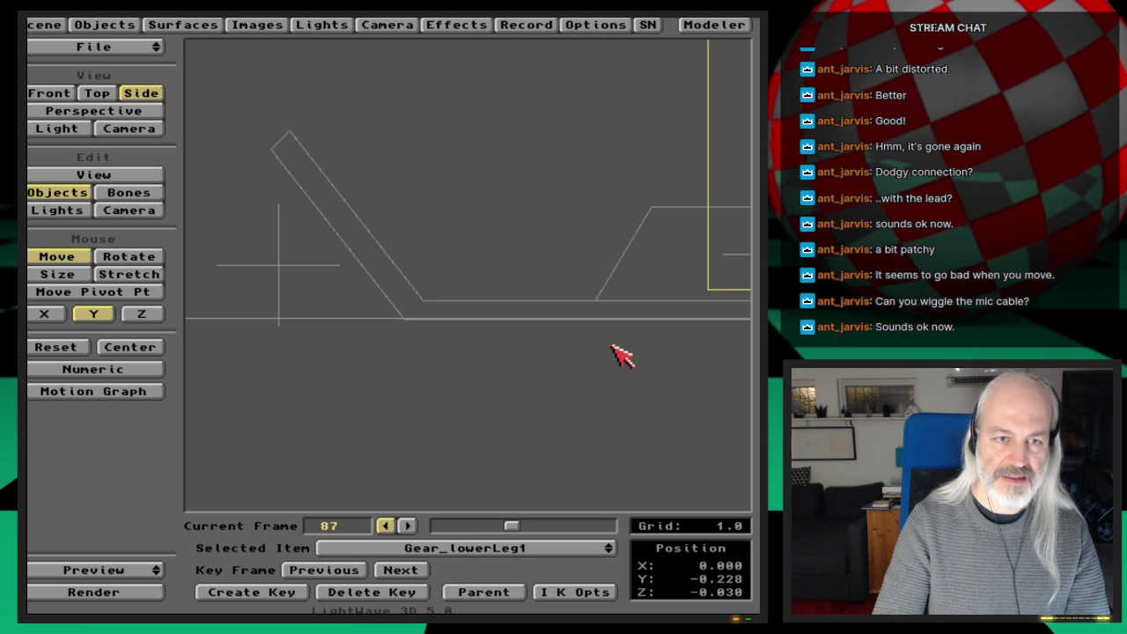
pyautogui.press('Right')
pyautogui.press('Right')
pyautogui.press('Right')
pyautogui.press('Right')
pyautogui.press('Right')
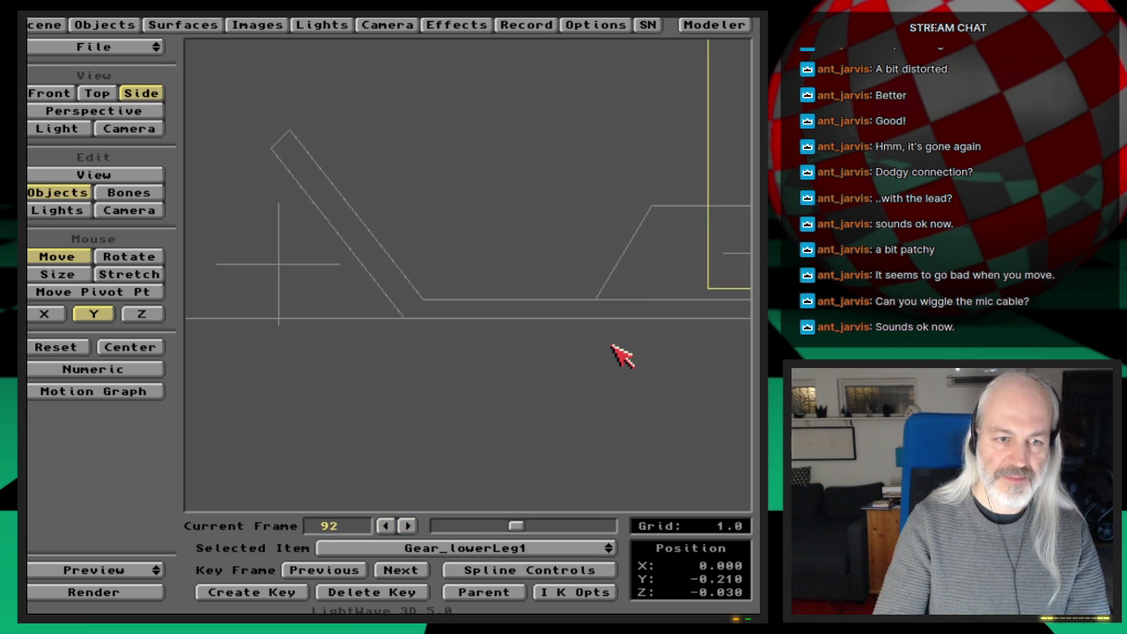
pyautogui.hotkey('shift', 'Left')
pyautogui.hotkey('shift', 'Right')
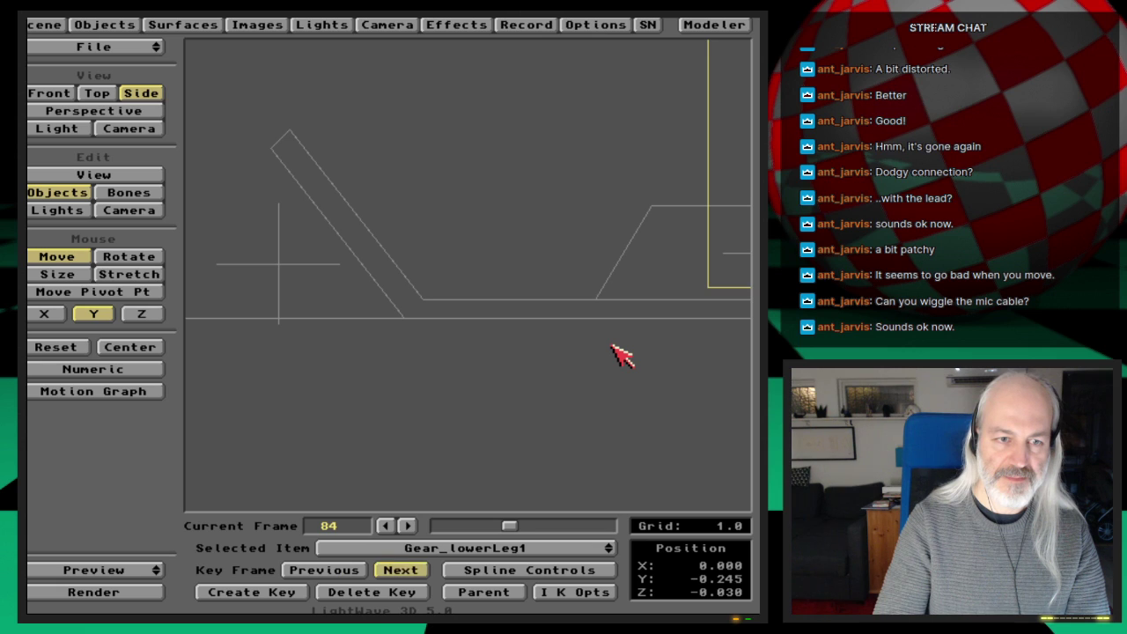
pyautogui.hotkey('shift', 'Left')
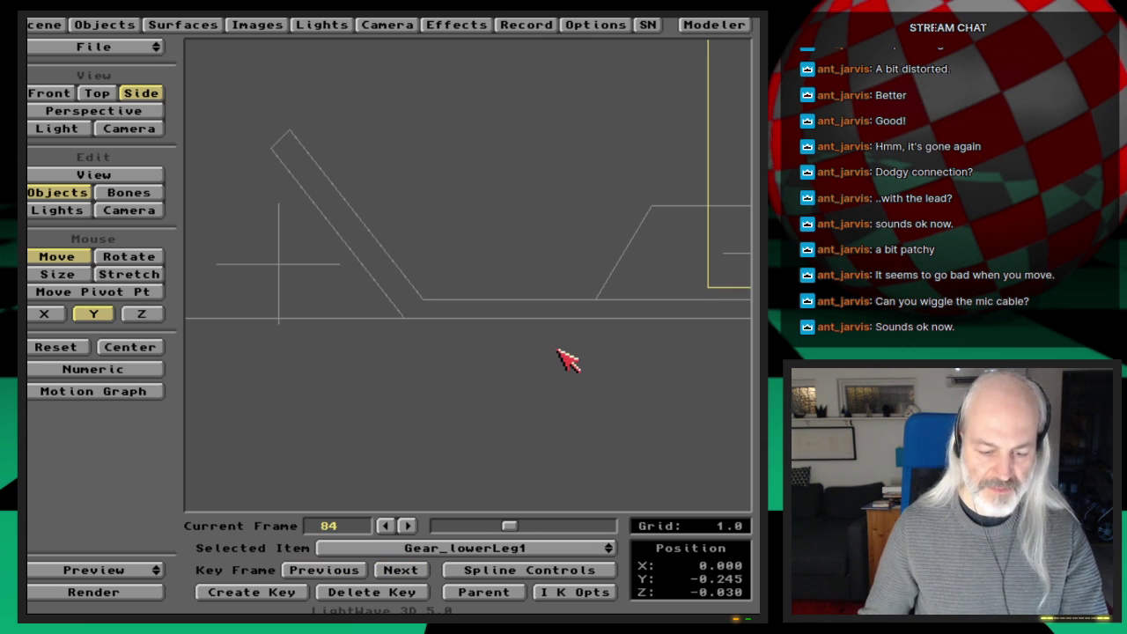
# Zoom out and recentre the side view so the whole lower leg, foot and ground line are in view
pyautogui.press(',')
pyautogui.press('v')
pyautogui.moveTo(632, 354); pyautogui.dragTo(483, 434)
pyautogui.press('o')
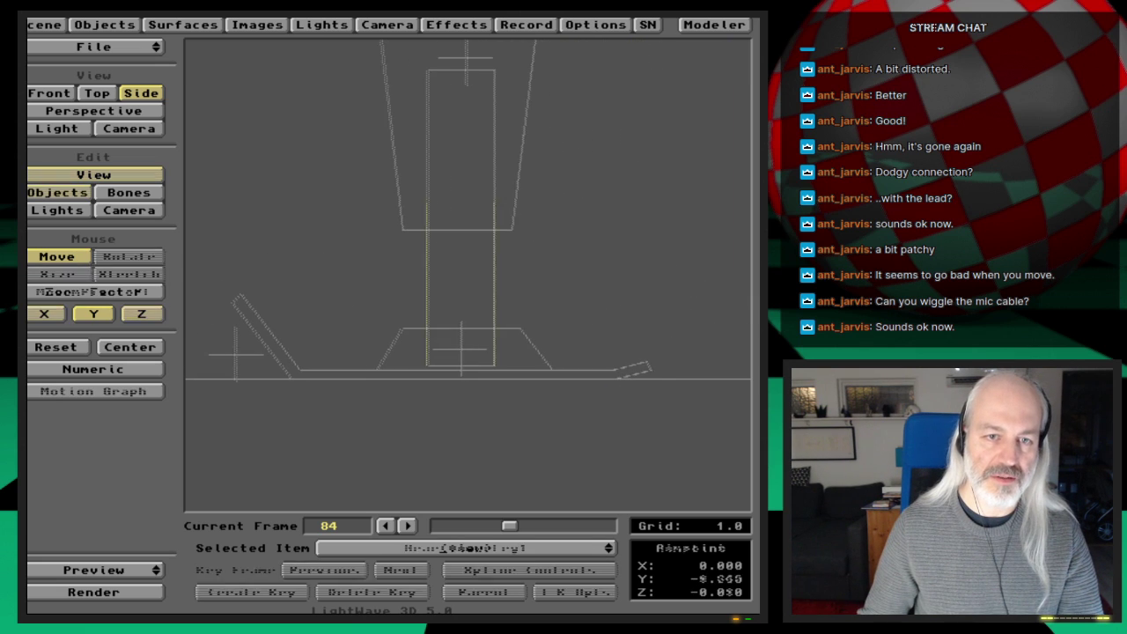
pyautogui.press(',')
pyautogui.press(',')
pyautogui.press(',')
pyautogui.press('.')
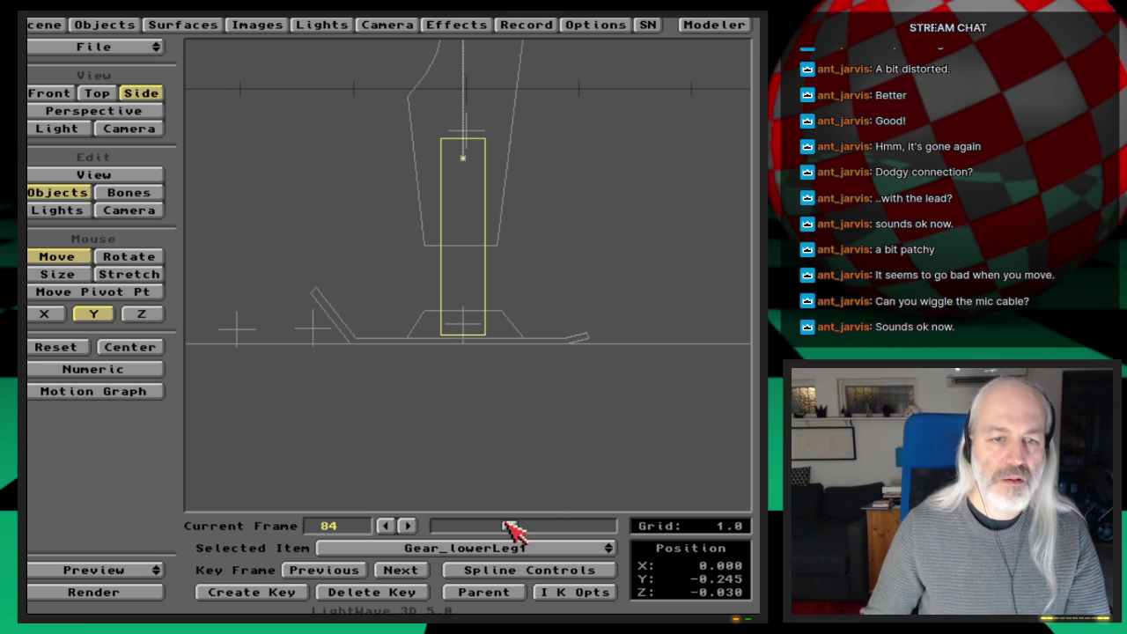
# Lower Gear_lowerLeg1 to a Y position of -0.360 at frame 126 and key it, placing the foot on the ground line
pyautogui.moveTo(509, 525); pyautogui.dragTo(554, 529)
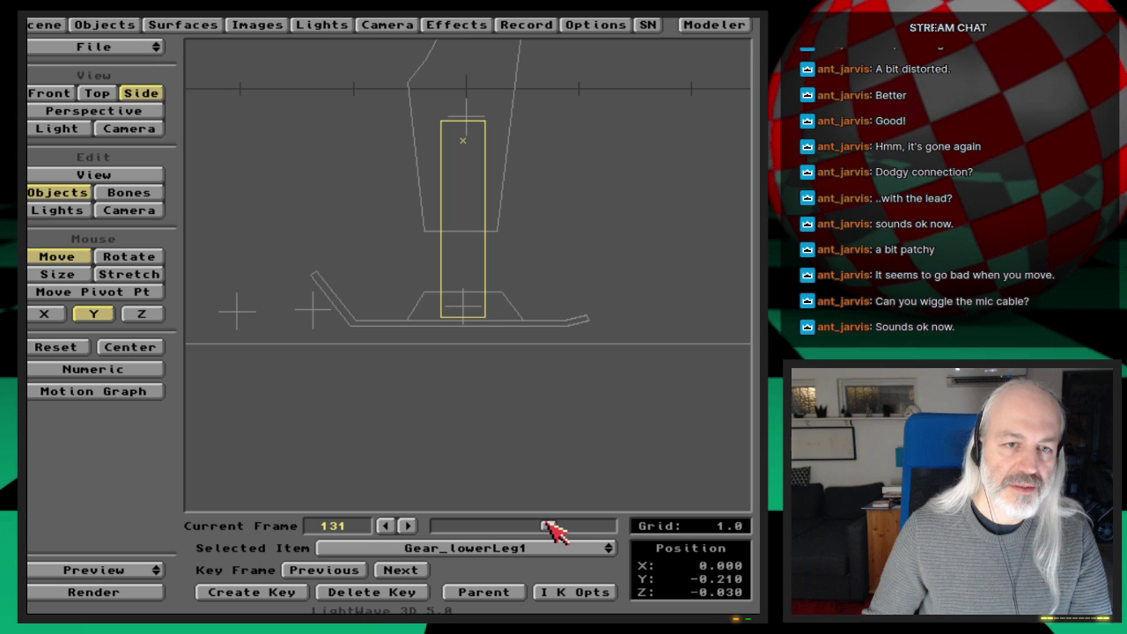
pyautogui.click(397, 569)
pyautogui.click(365, 569)
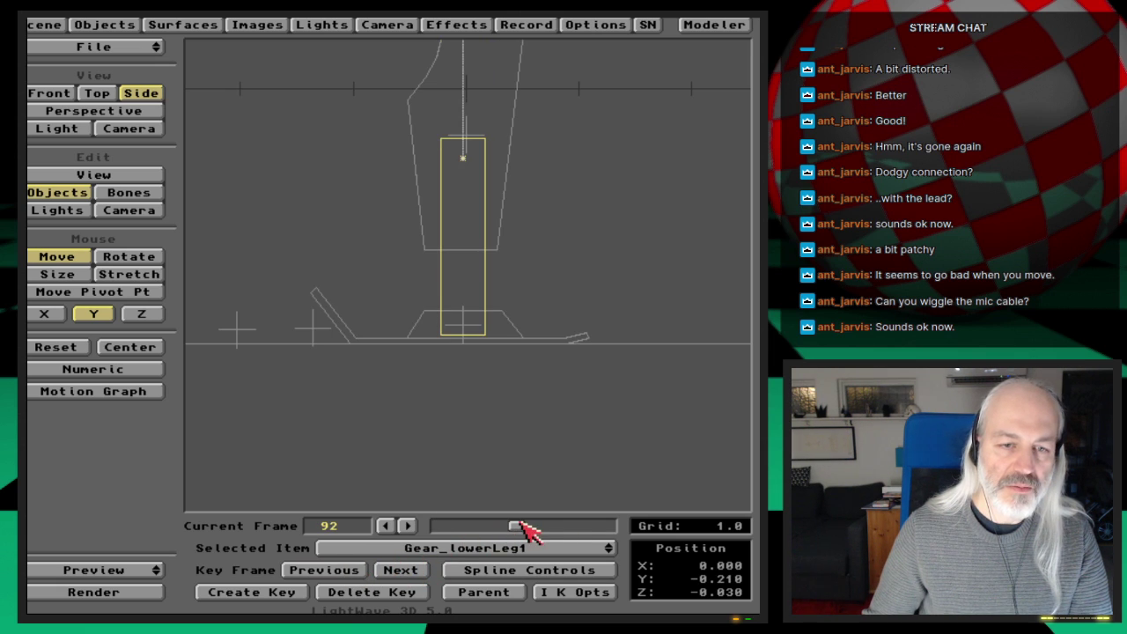
pyautogui.moveTo(528, 526)
pyautogui.mouseDown()
pyautogui.moveTo(562, 526)
pyautogui.moveTo(547, 516)
pyautogui.mouseUp()
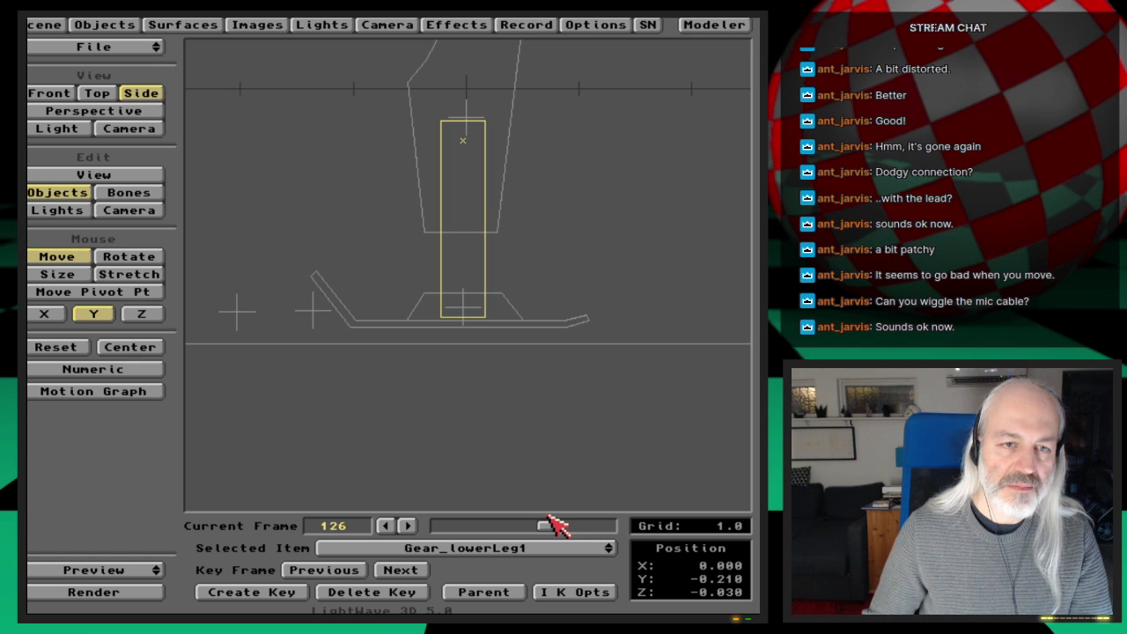
pyautogui.moveTo(499, 412); pyautogui.dragTo(499, 430)
pyautogui.press('Return')
pyautogui.press('Return')
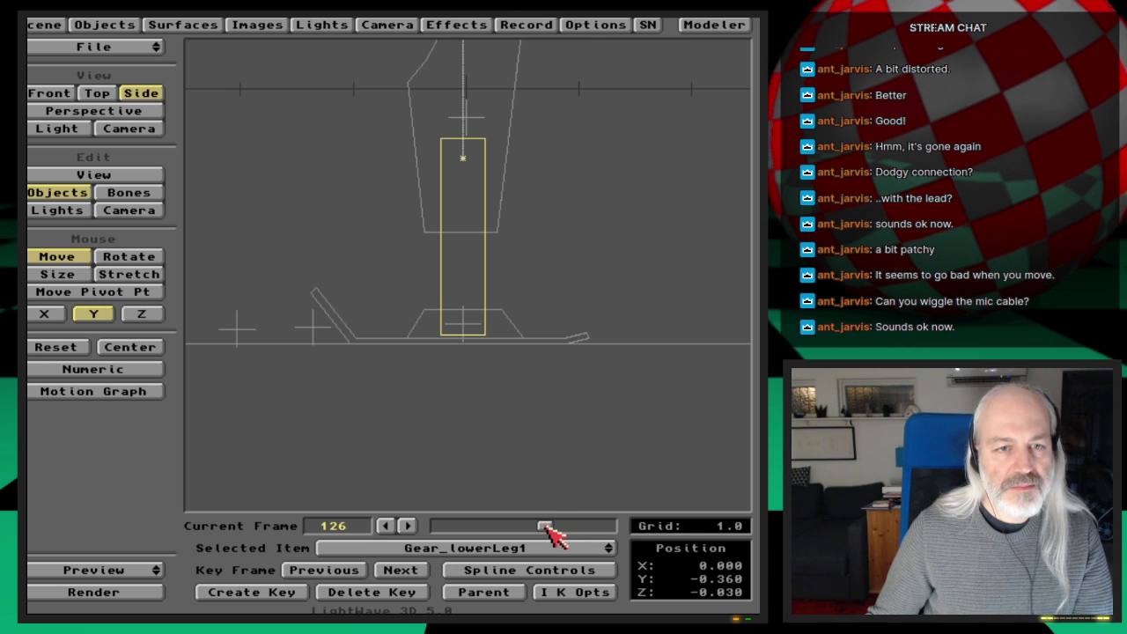
# Check the foot's ground contact between frames 126 and 115, and compare it with the key at frame 92
pyautogui.moveTo(542, 525)
pyautogui.mouseDown()
pyautogui.moveTo(490, 526)
pyautogui.moveTo(541, 525)
pyautogui.mouseUp()
pyautogui.moveTo(545, 528)
pyautogui.mouseDown()
pyautogui.moveTo(581, 529)
pyautogui.moveTo(528, 528)
pyautogui.moveTo(541, 528)
pyautogui.mouseUp()
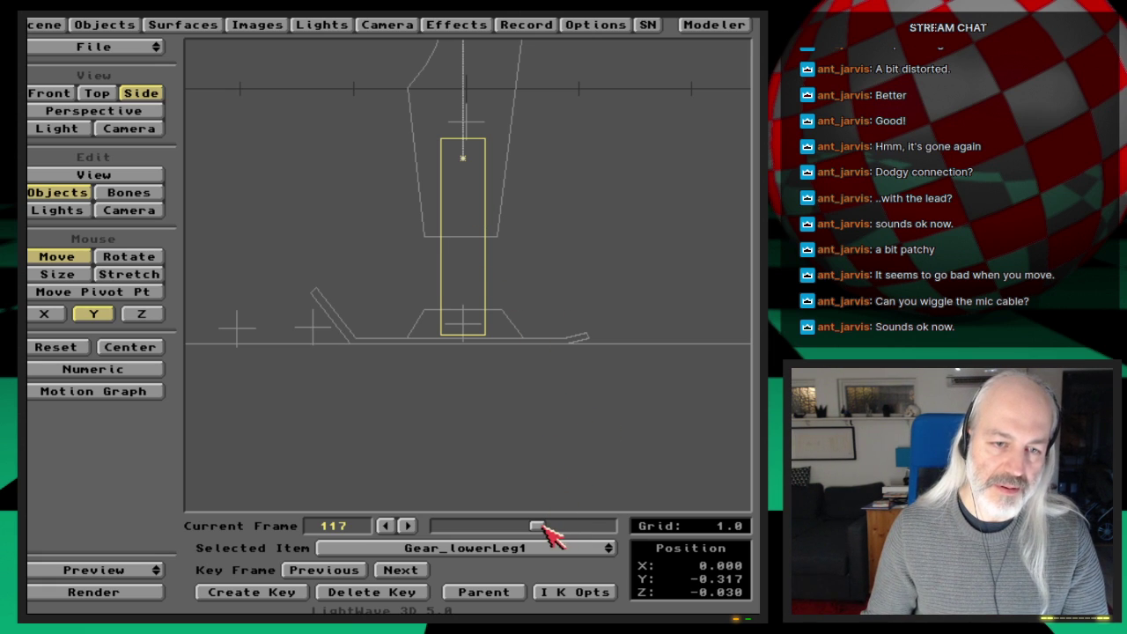
pyautogui.moveTo(539, 529)
pyautogui.mouseDown()
pyautogui.moveTo(554, 525)
pyautogui.moveTo(540, 526)
pyautogui.mouseUp()
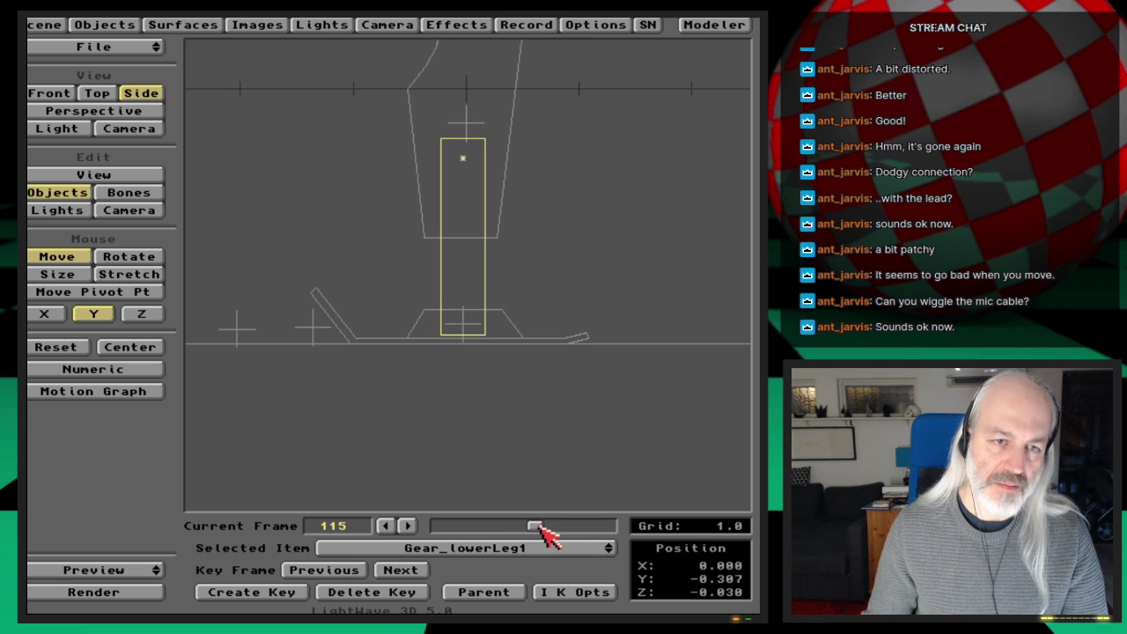
pyautogui.click(357, 571)
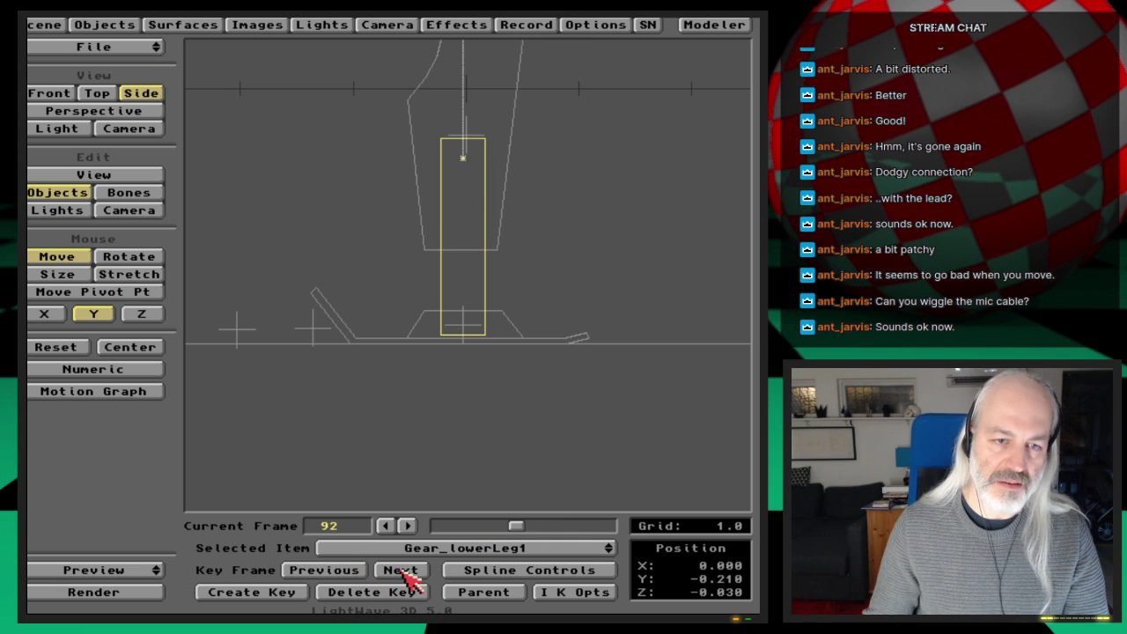
pyautogui.click(403, 571)
pyautogui.click(359, 570)
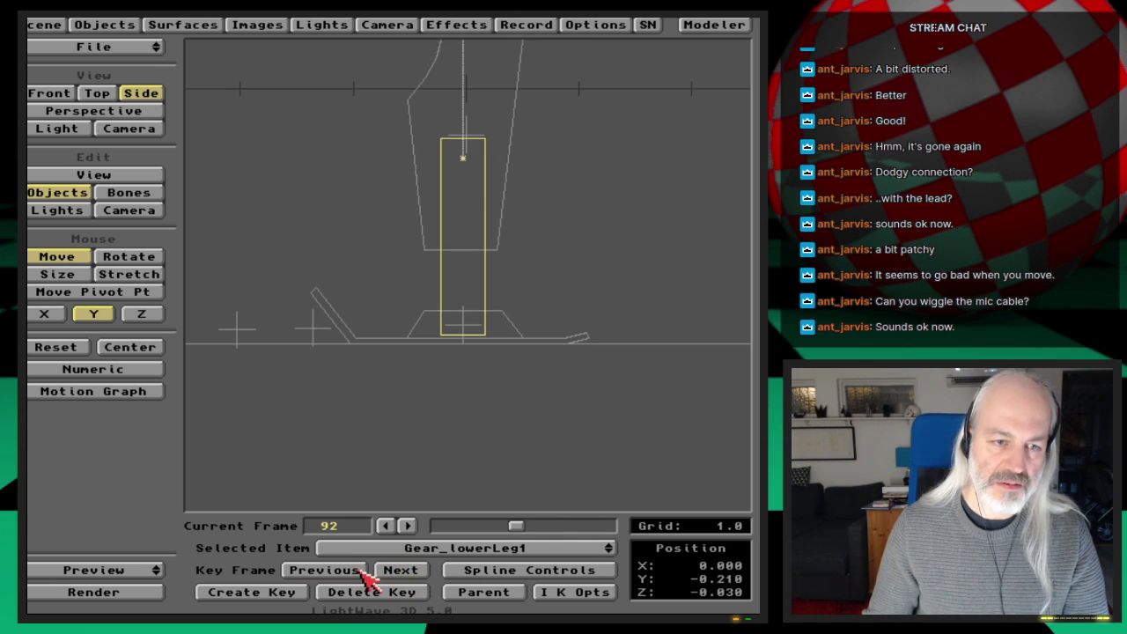
# Review Gear_lowerLeg1's Y Position motion graph without changing it, and replay the foot's movement from frame 92 back to frame 66
pyautogui.press('m')
pyautogui.moveTo(429, 457); pyautogui.dragTo(437, 461)
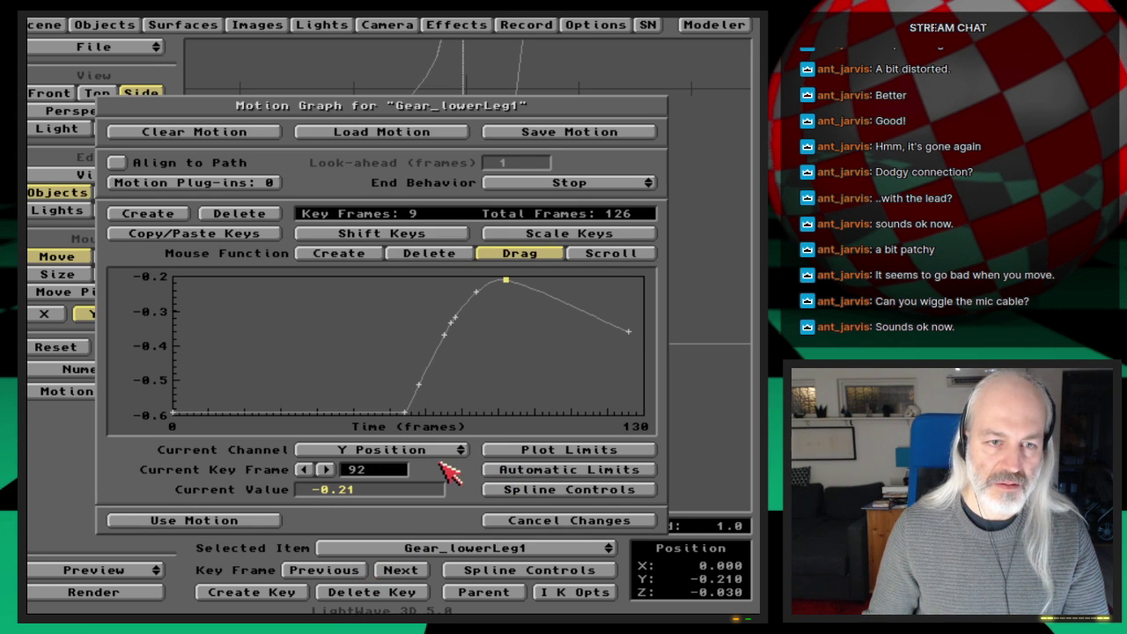
pyautogui.click(526, 522)
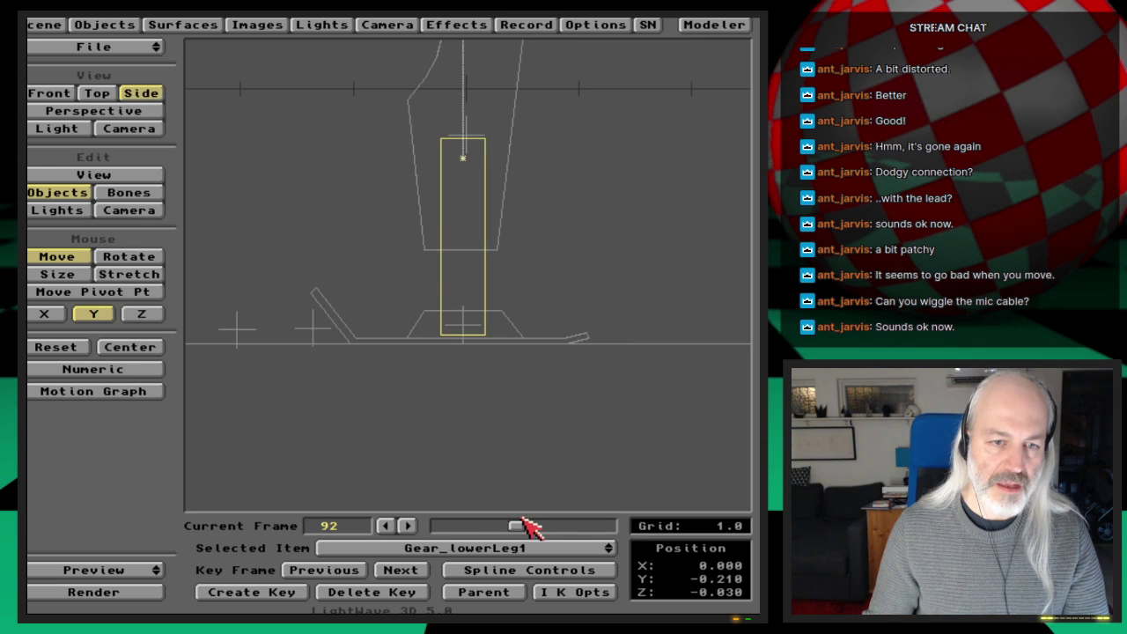
pyautogui.moveTo(519, 527)
pyautogui.mouseDown()
pyautogui.moveTo(564, 531)
pyautogui.moveTo(514, 526)
pyautogui.mouseUp()
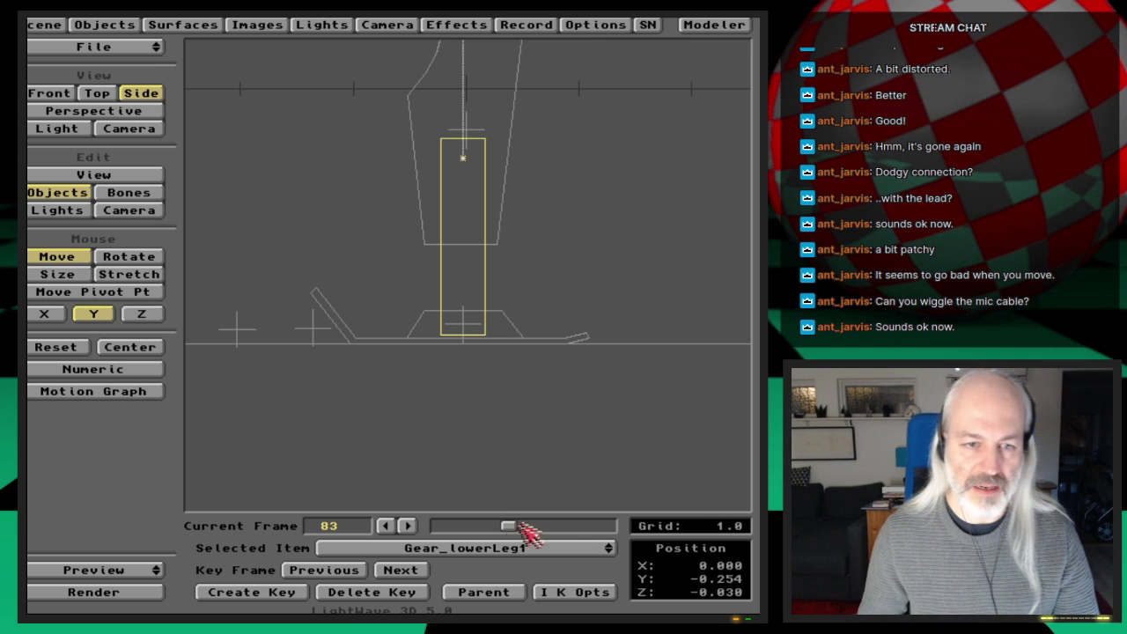
pyautogui.moveTo(508, 525)
pyautogui.mouseDown()
pyautogui.moveTo(535, 526)
pyautogui.moveTo(495, 527)
pyautogui.mouseUp()
# In the camera view, move the camera to the side of the gear, rotate it to heading -33.80° and pitch 16.60°, and key it
pyautogui.press('6')
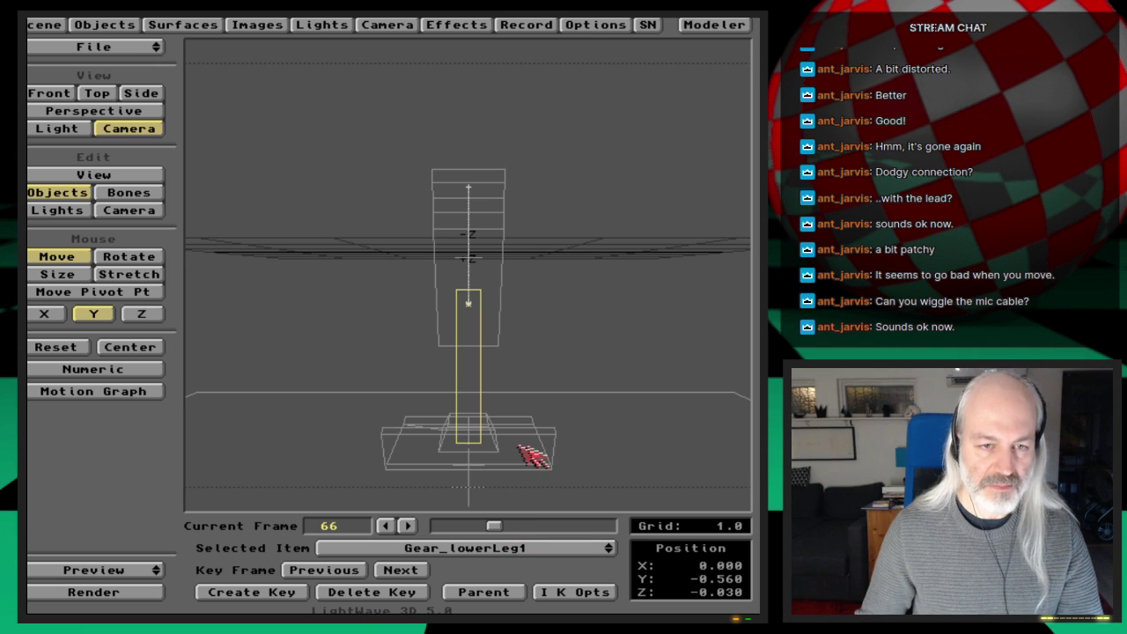
pyautogui.moveTo(504, 527); pyautogui.dragTo(487, 528)
pyautogui.click(132, 210)
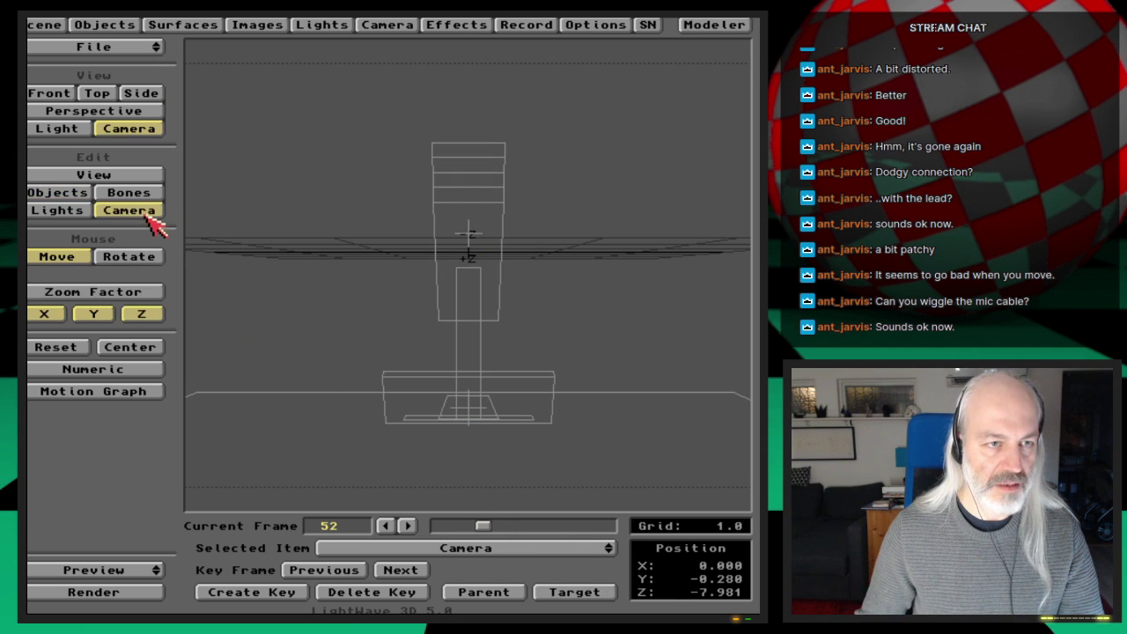
pyautogui.moveTo(224, 321); pyautogui.dragTo(348, 308)
pyautogui.moveTo(318, 451); pyautogui.dragTo(257, 462)
pyautogui.press('y')
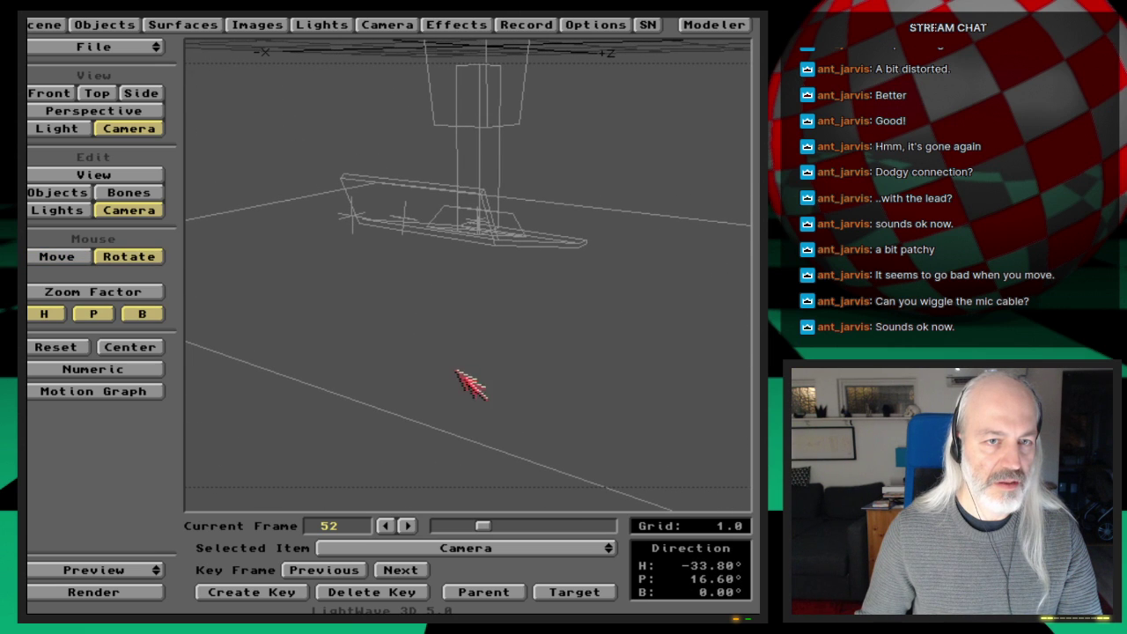
pyautogui.press('Return')
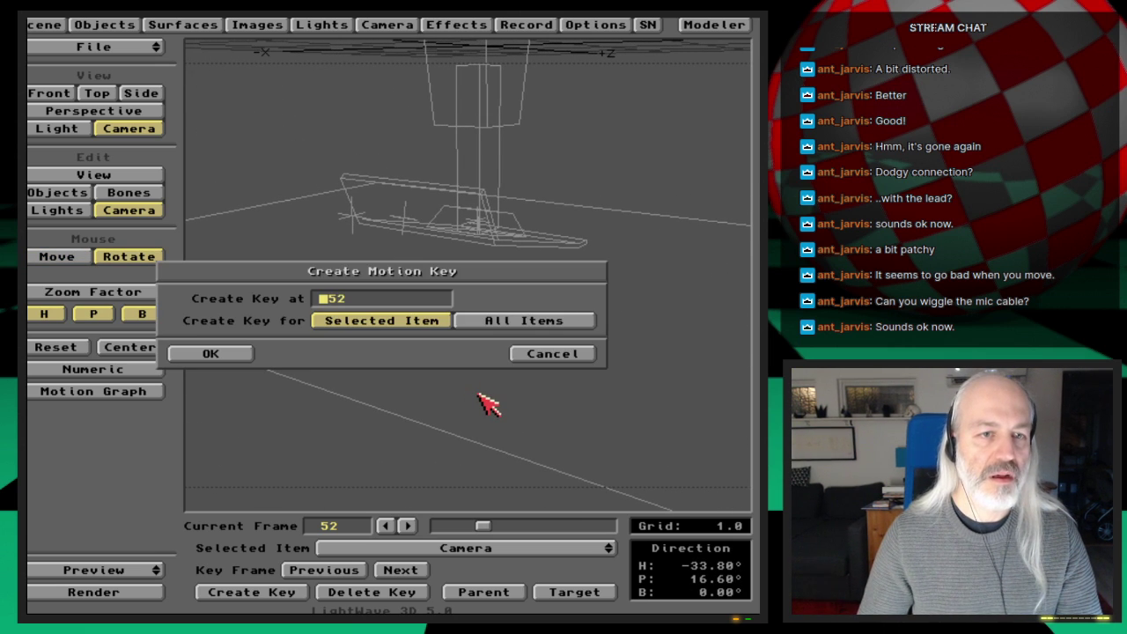
pyautogui.press('Return')
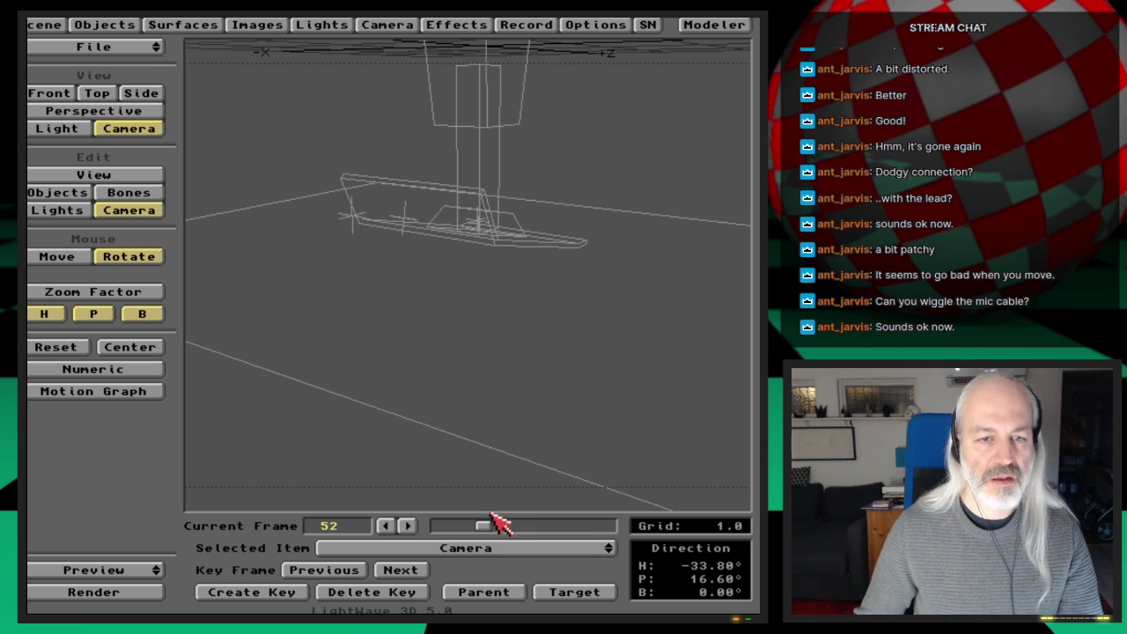
# Play the gear animation through to frame 98 in the camera view and save the scene as FrontGear_rig
pyautogui.moveTo(493, 528); pyautogui.dragTo(523, 525)
pyautogui.press('s')
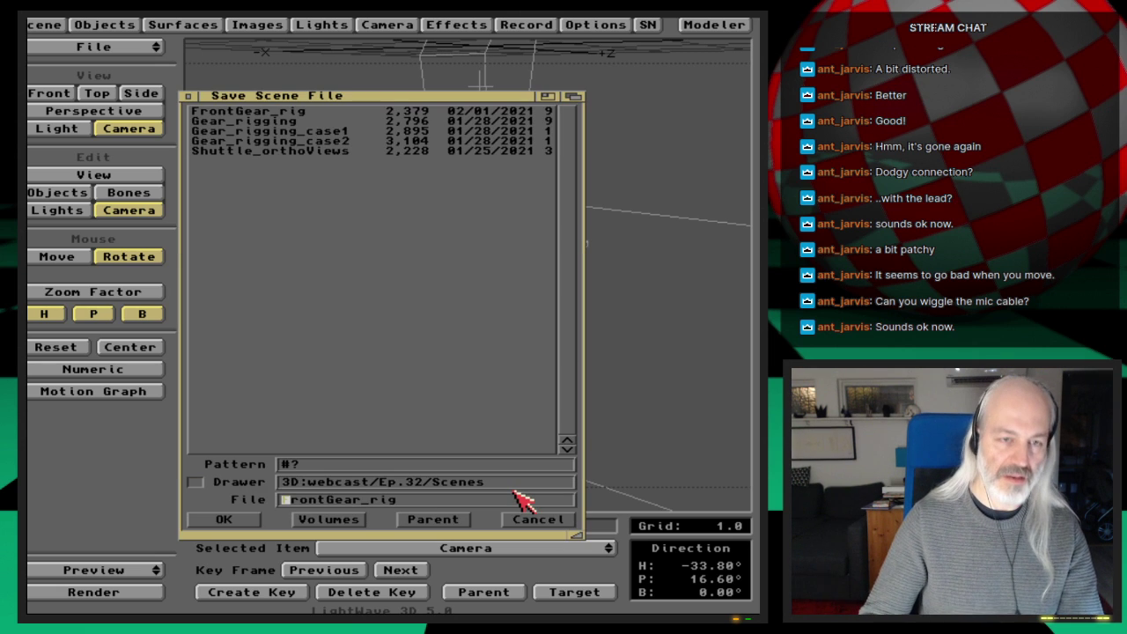
pyautogui.press('Return')
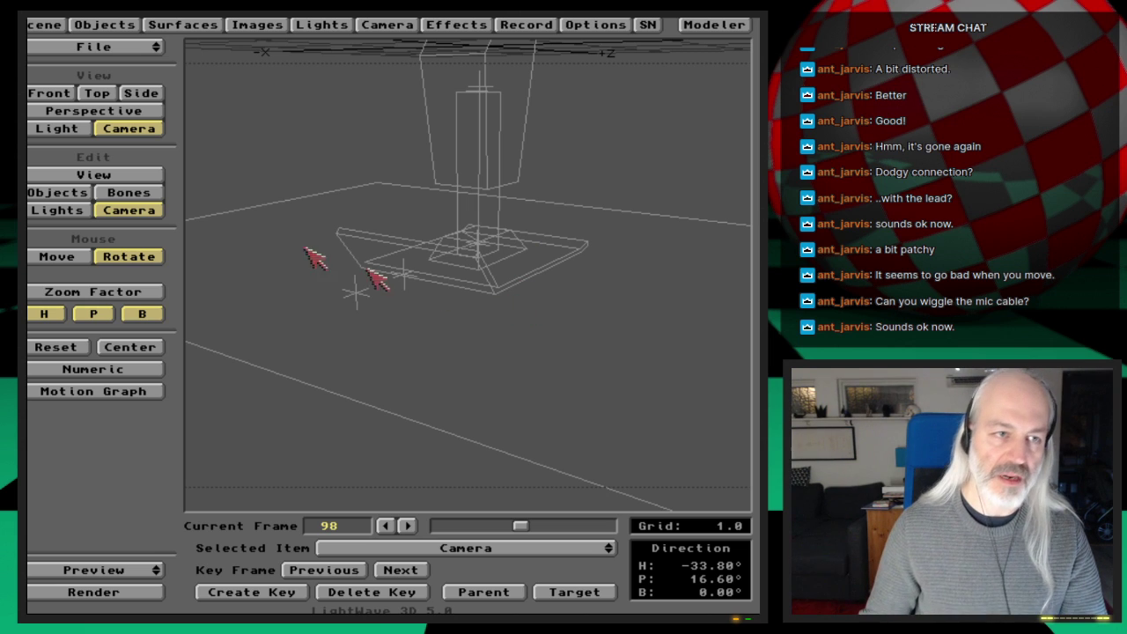
# Move the camera closer around the gear, rotate it to heading -49.20° and pitch 11.60°, and key it
pyautogui.click(72, 256)
pyautogui.moveTo(436, 316); pyautogui.dragTo(493, 299)
pyautogui.press('y')
pyautogui.press('t')
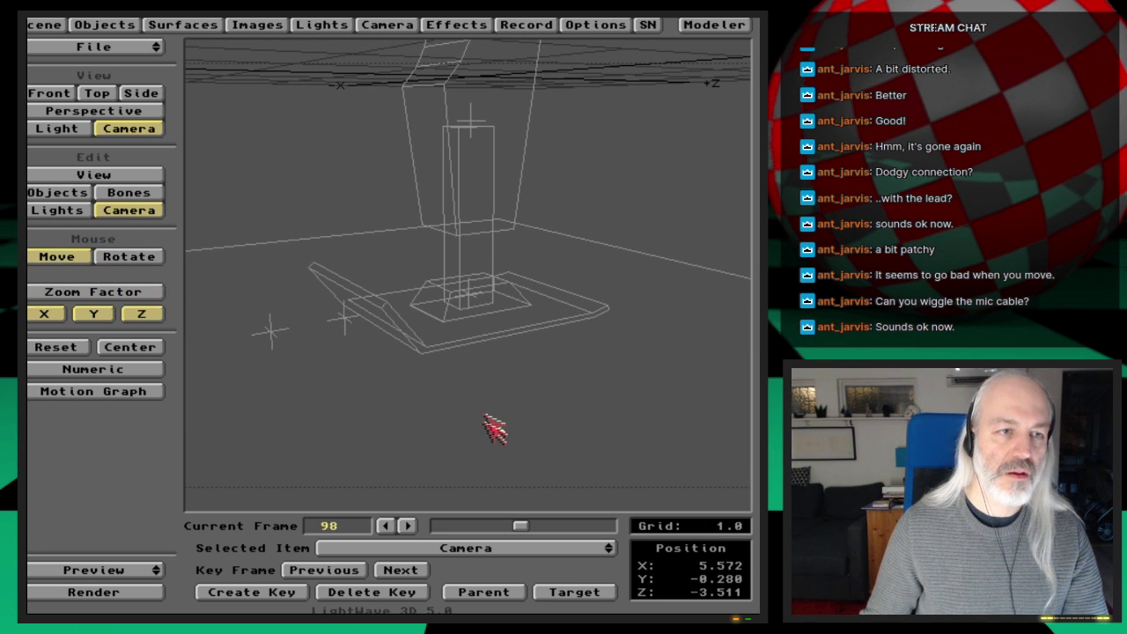
pyautogui.moveTo(495, 426); pyautogui.dragTo(517, 397)
pyautogui.press('y')
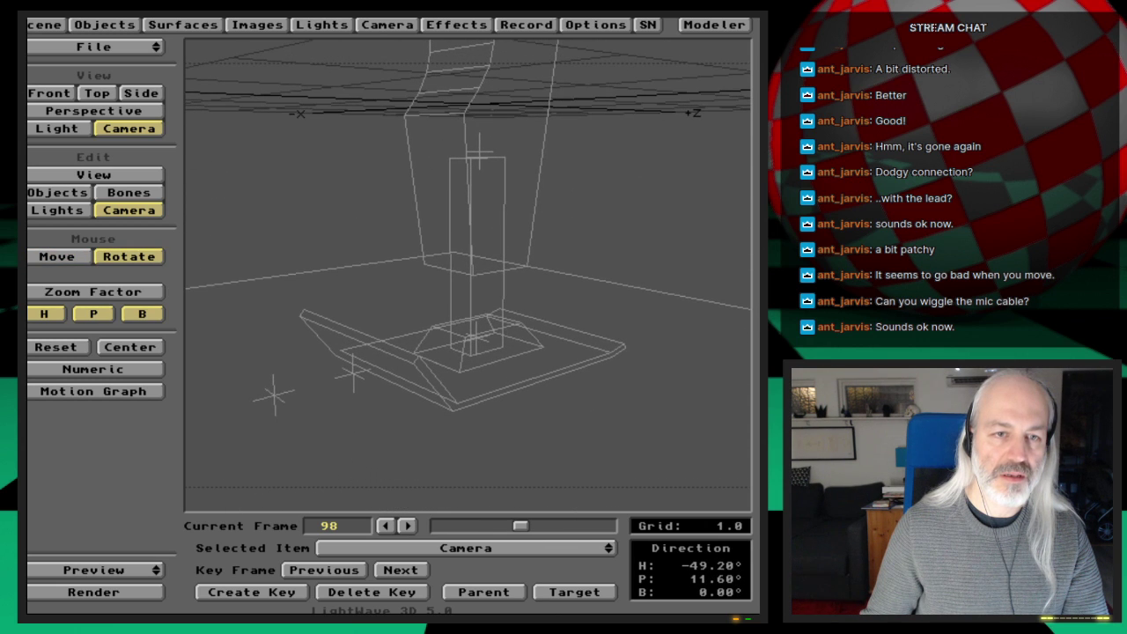
pyautogui.press('Return')
pyautogui.press('Return')
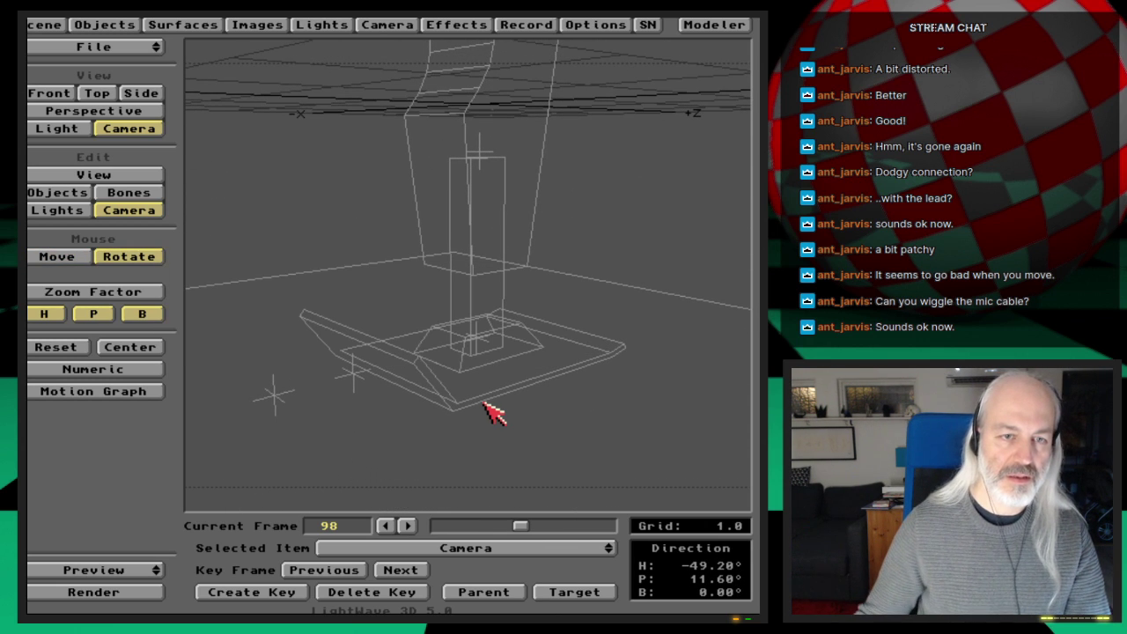
# Enable Trace Shadows for the camera, render frame 56, and close the rendered image
pyautogui.moveTo(518, 528); pyautogui.dragTo(483, 514)
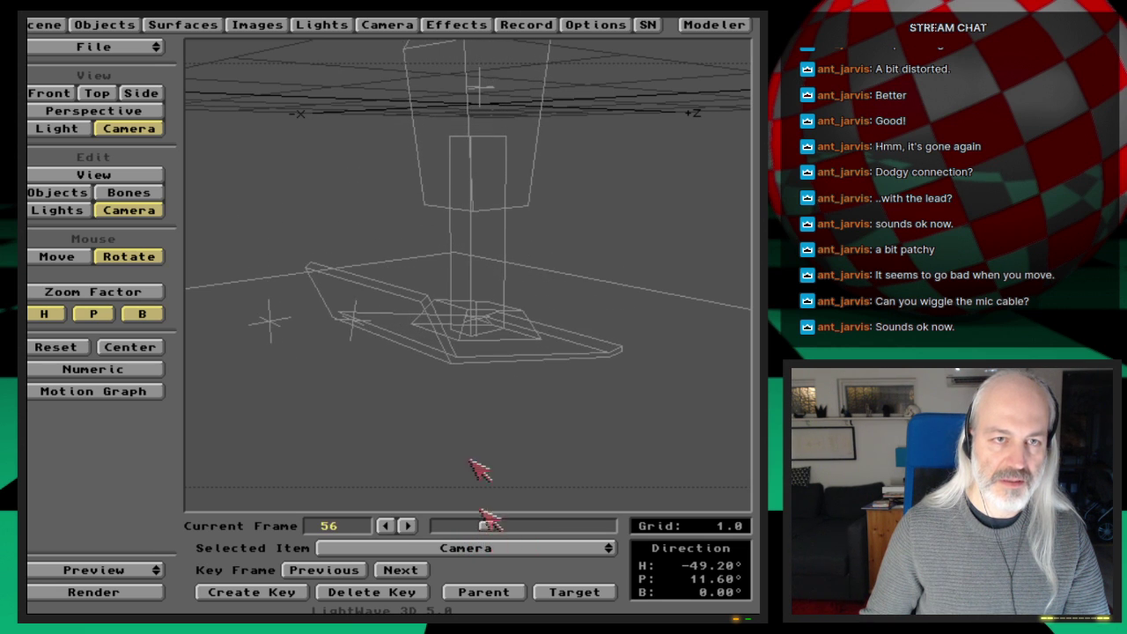
pyautogui.click(405, 26)
pyautogui.click(210, 141)
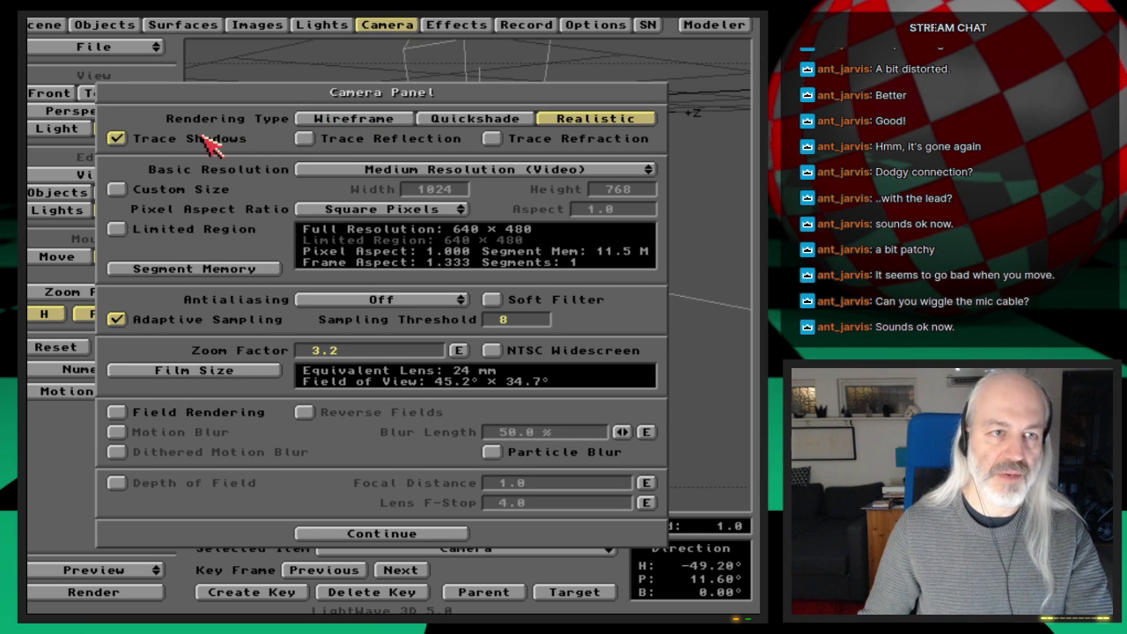
pyautogui.press('F9')
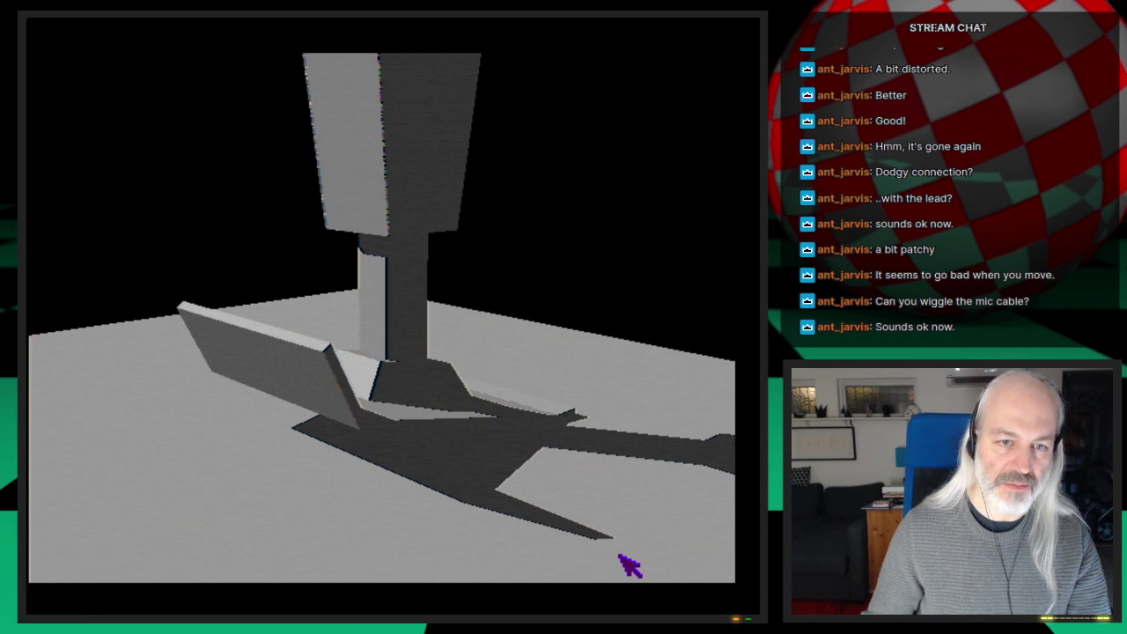
pyautogui.click(628, 565)
pyautogui.click(390, 23)
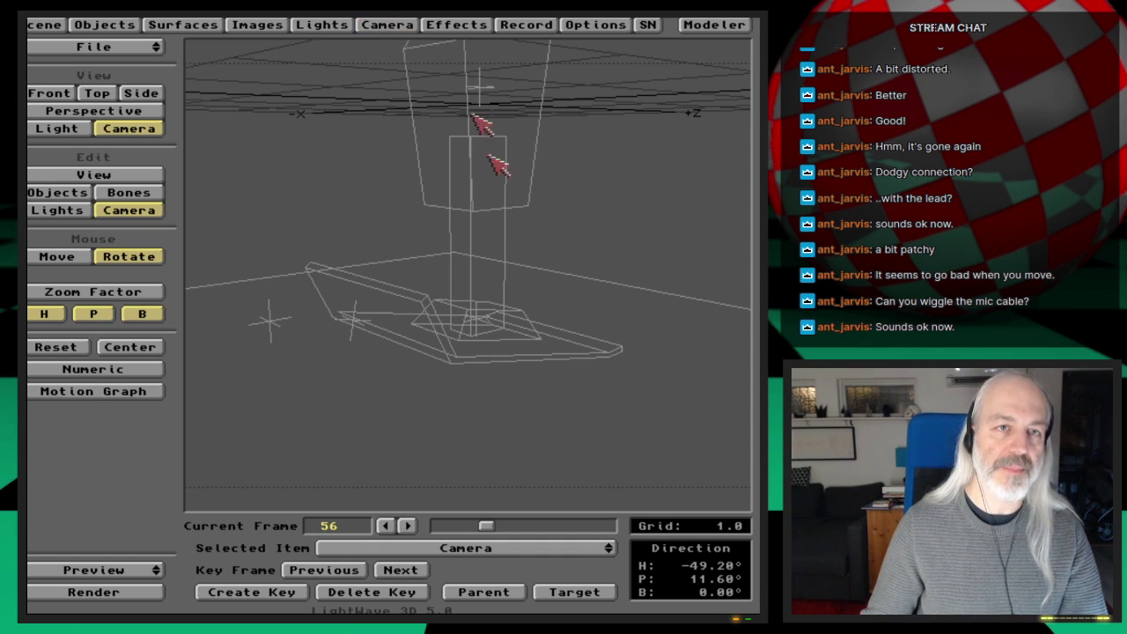
# Save the scene again over the existing FrontGear_rig file
pyautogui.press('s')
pyautogui.press('Return')
pyautogui.press('Return')
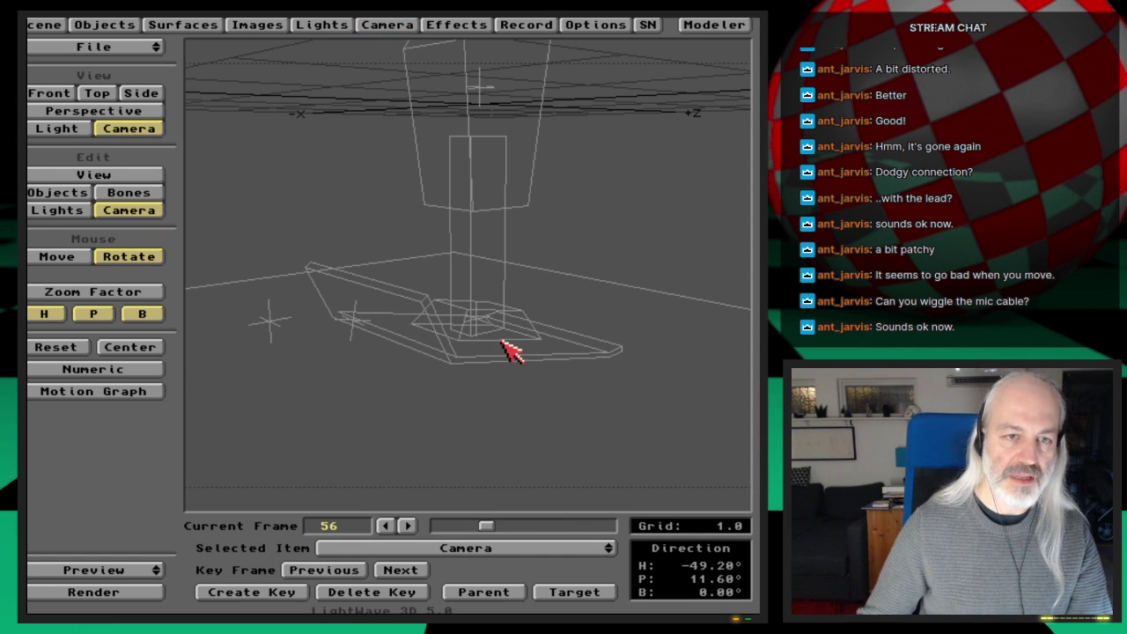
# Load the Gear_rigging_case1 scene and examine its rig at frame 0
pyautogui.click(135, 48)
pyautogui.click(145, 68)
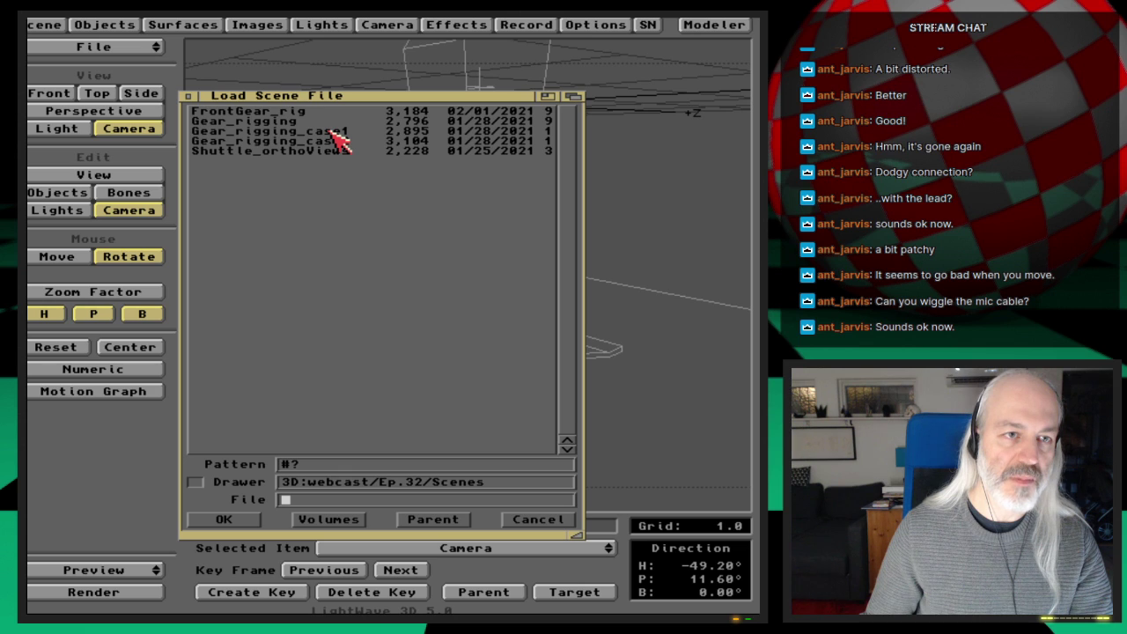
pyautogui.doubleClick(335, 131)
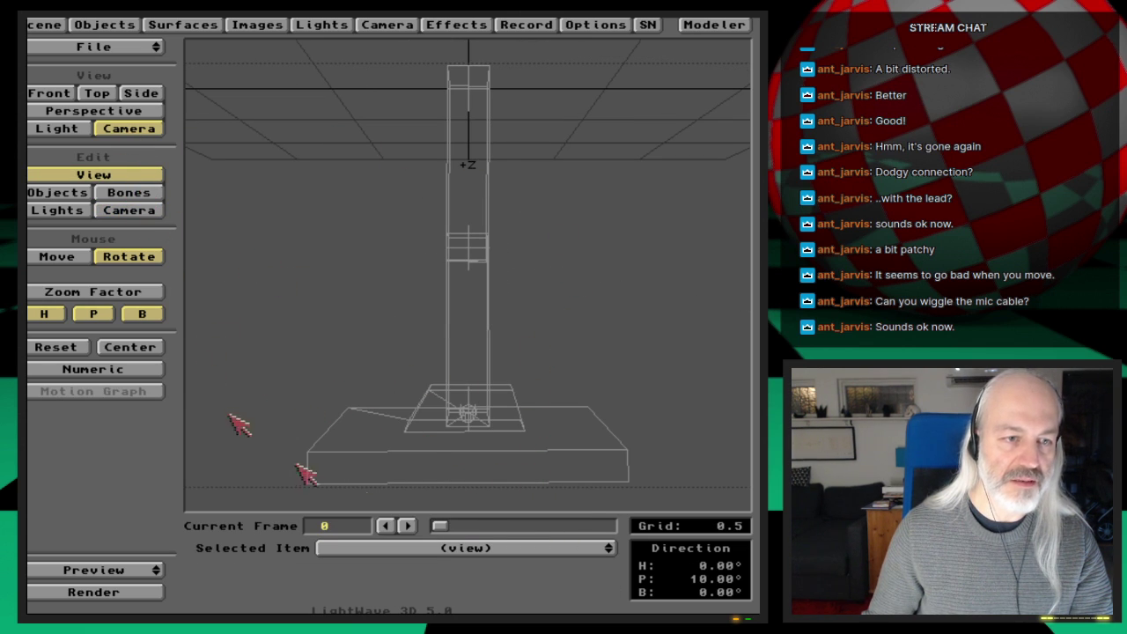
pyautogui.moveTo(449, 531)
pyautogui.mouseDown()
pyautogui.moveTo(614, 526)
pyautogui.moveTo(445, 530)
pyautogui.mouseUp()
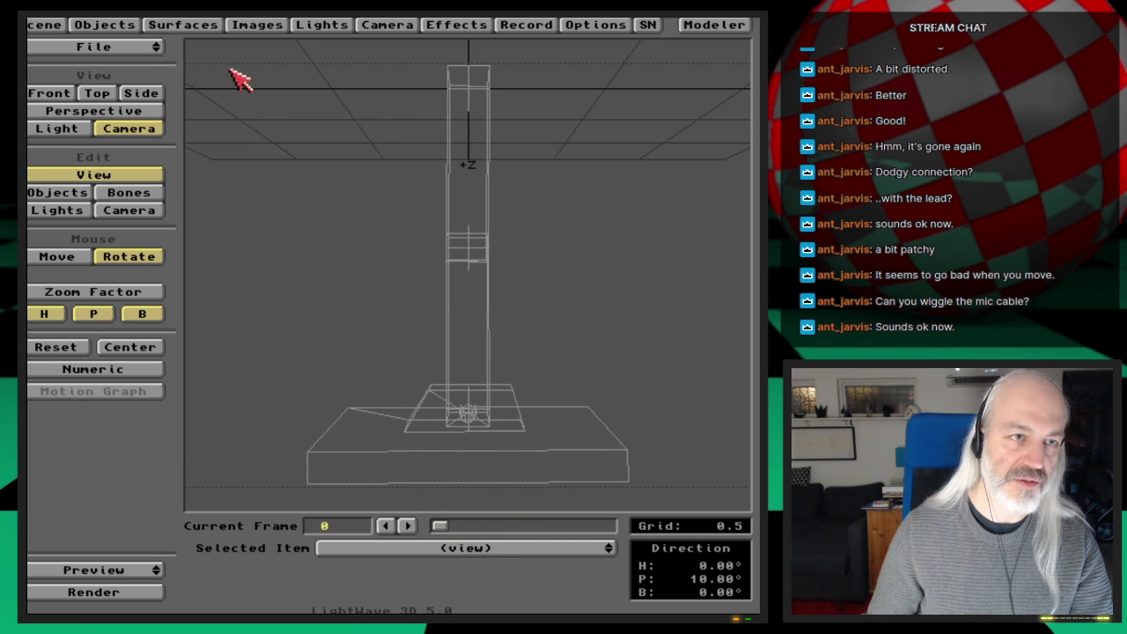
# Load the Gear_rigging_case2 scene and examine its bent leg and foot rig
pyautogui.moveTo(143, 51); pyautogui.dragTo(146, 69)
pyautogui.doubleClick(339, 143)
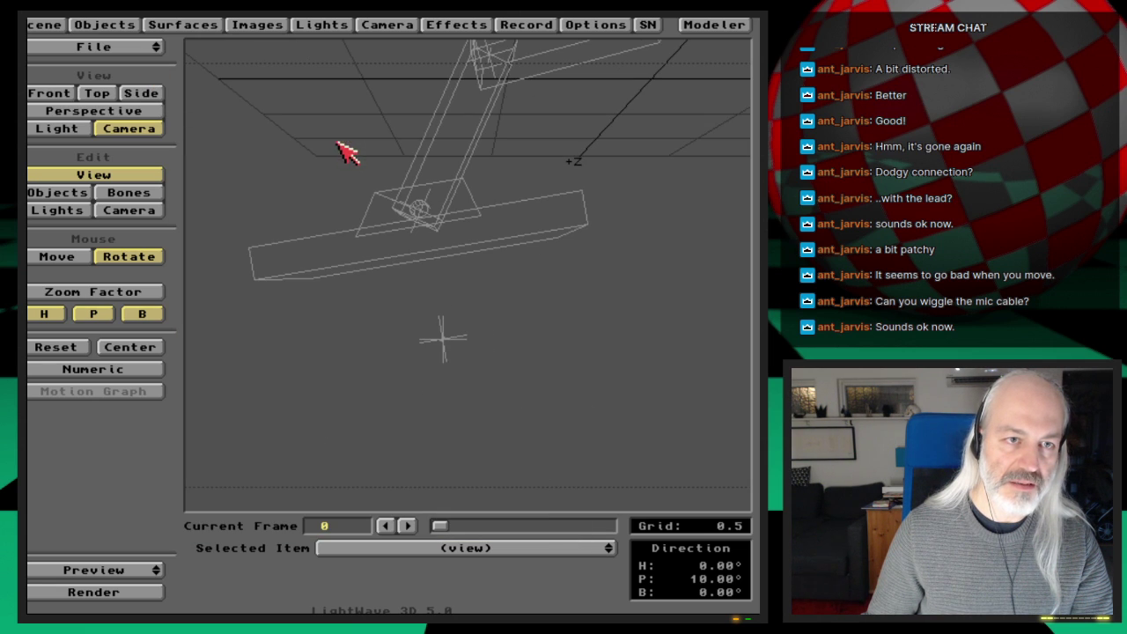
pyautogui.moveTo(444, 528)
pyautogui.mouseDown()
pyautogui.moveTo(588, 526)
pyautogui.moveTo(449, 526)
pyautogui.mouseUp()
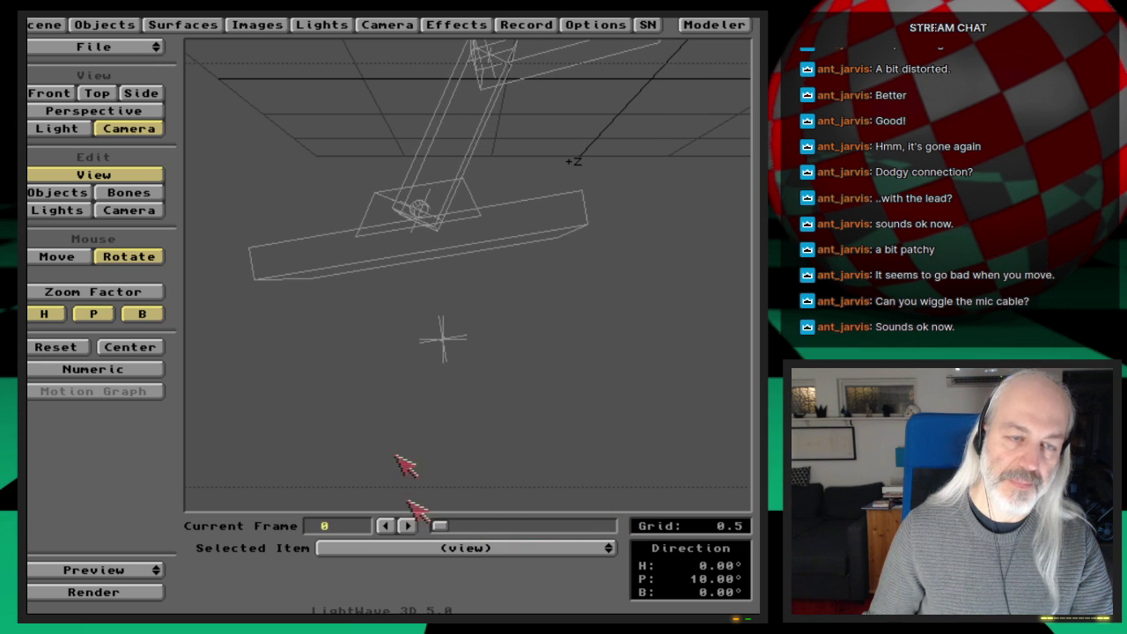
# Examine the Gear_Handle and GearNull objects of the loaded leg rig
pyautogui.click(154, 53)
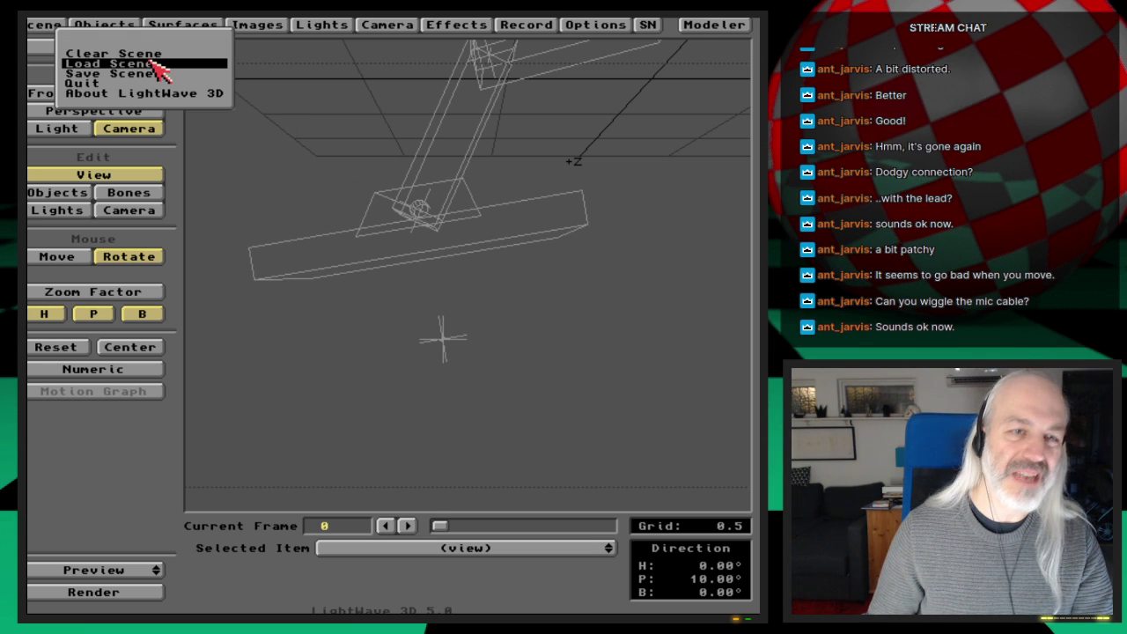
pyautogui.click(388, 77)
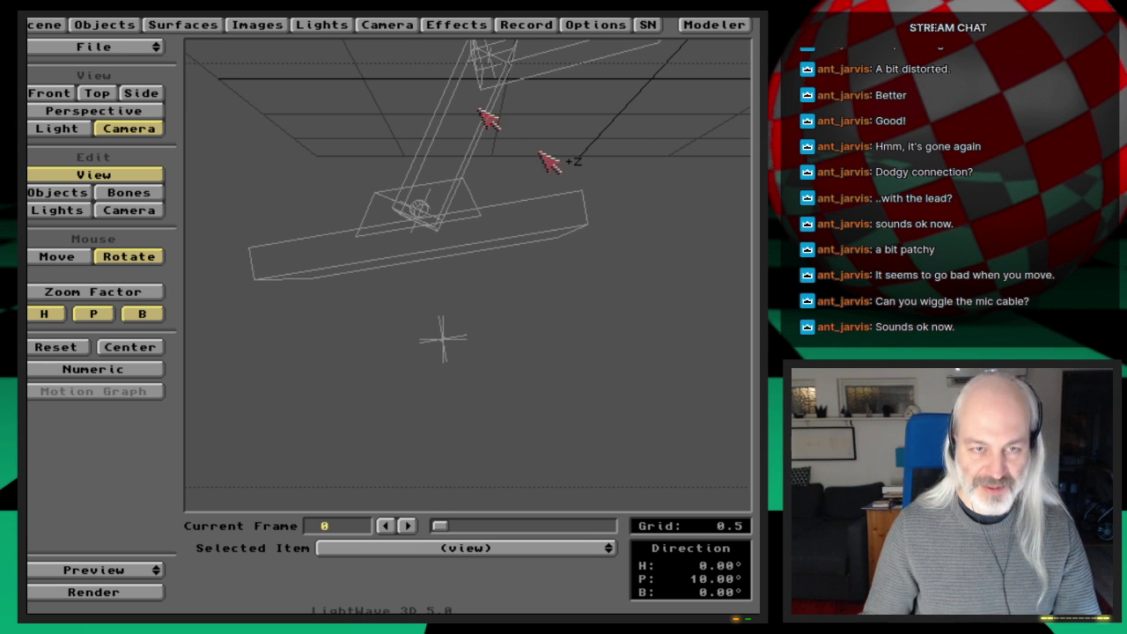
pyautogui.click(87, 193)
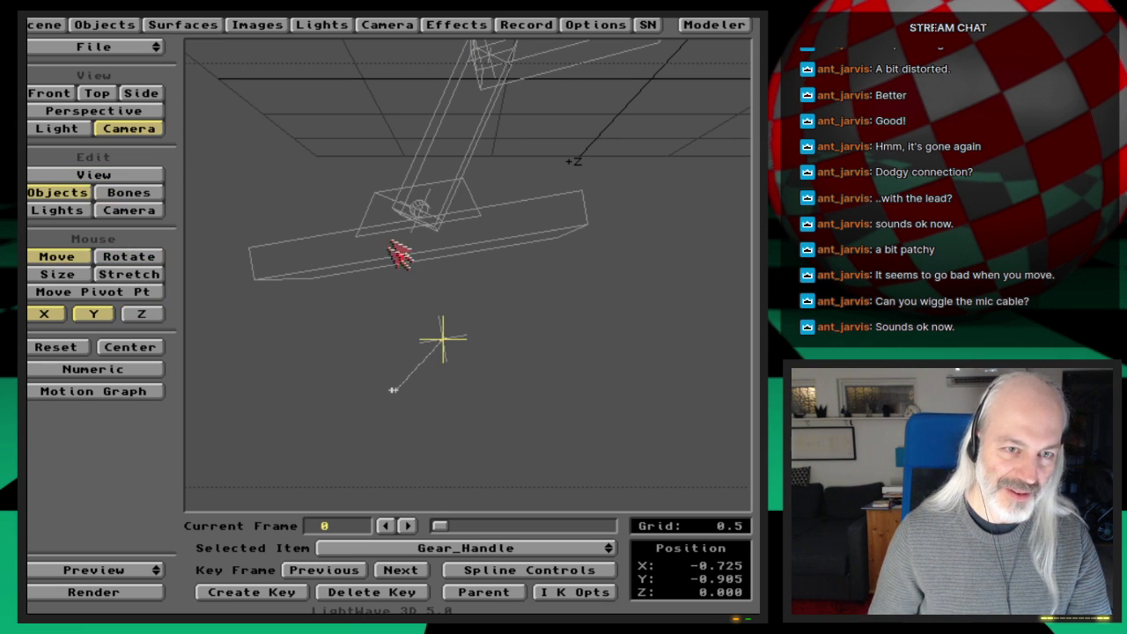
pyautogui.click(511, 549)
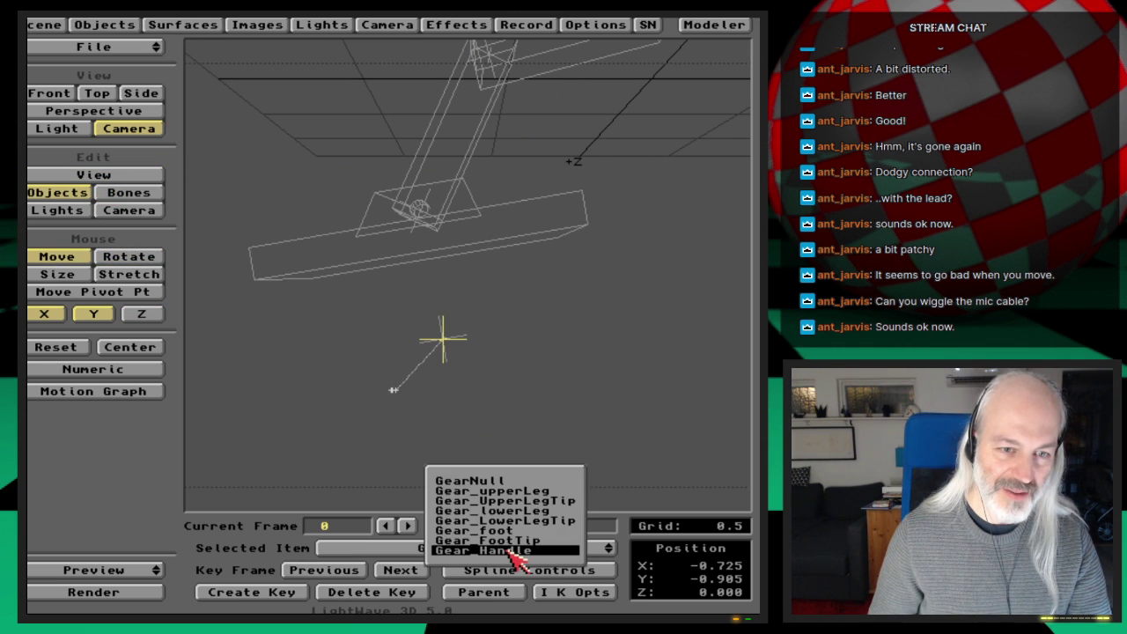
pyautogui.click(515, 483)
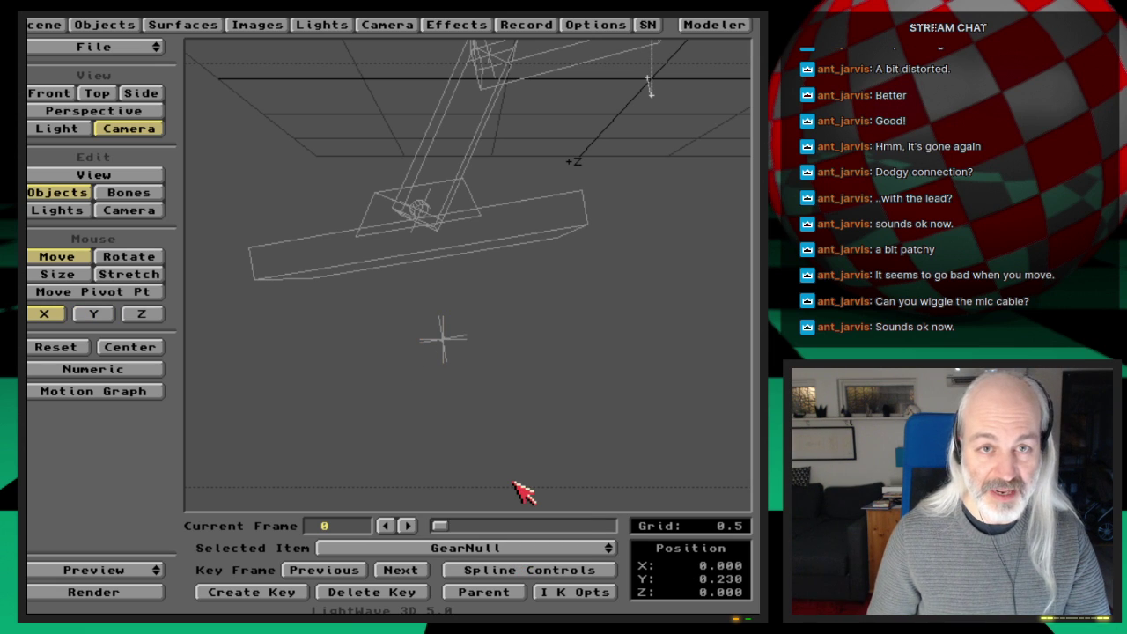
pyautogui.press('v')
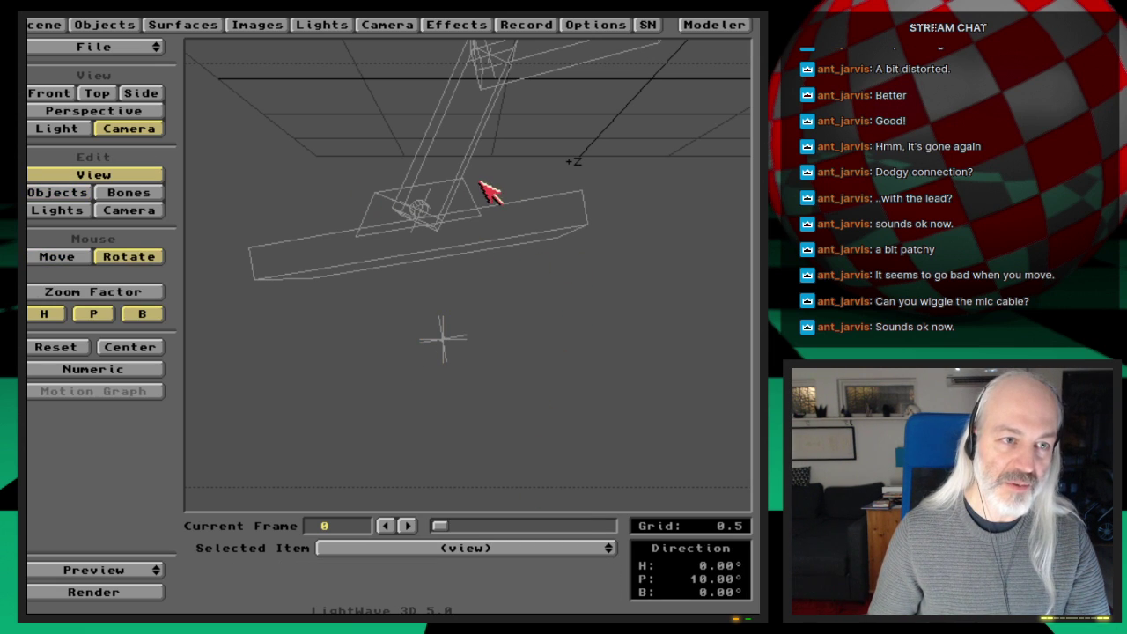
pyautogui.click(75, 194)
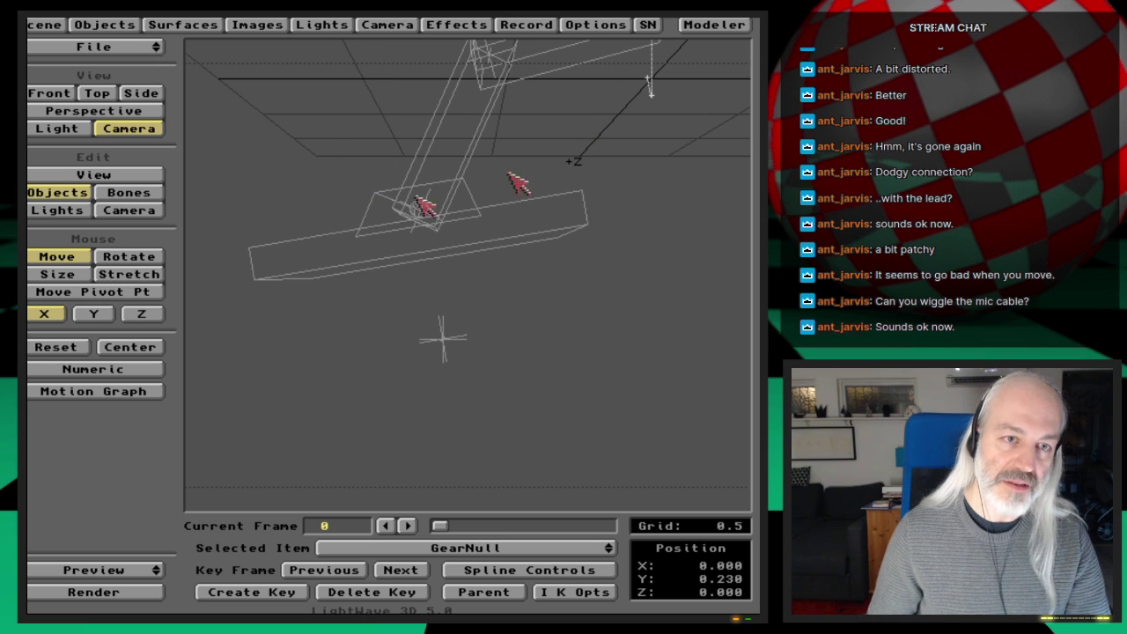
# Review the inverse kinematics limits of the Gear_upperLeg object and close the options unchanged
pyautogui.moveTo(500, 551); pyautogui.dragTo(553, 546)
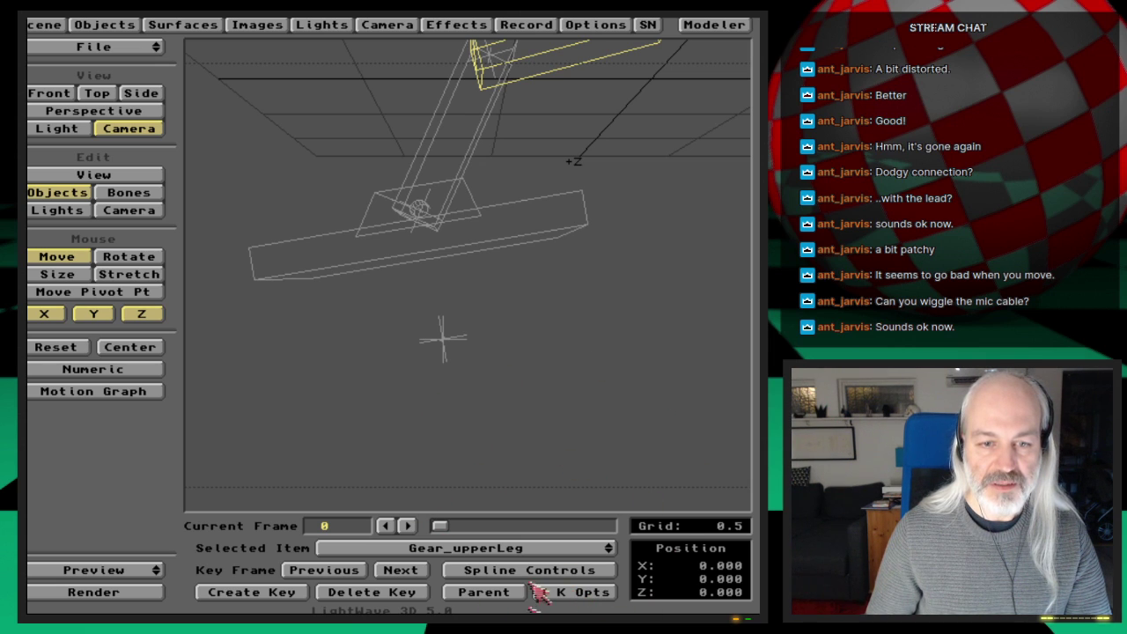
pyautogui.click(586, 592)
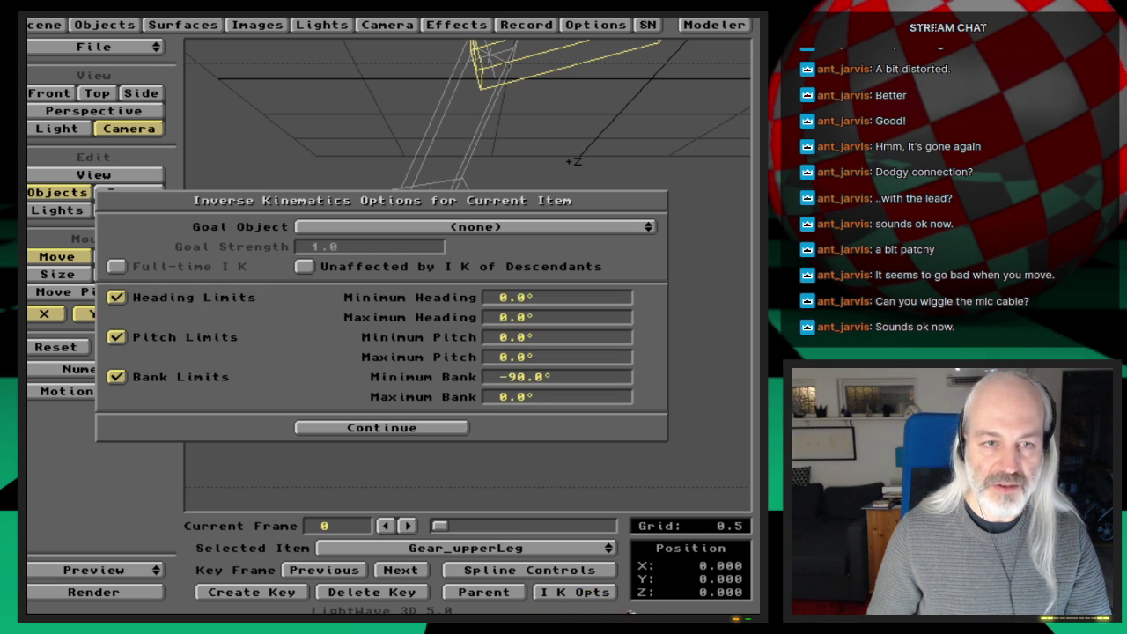
pyautogui.click(432, 430)
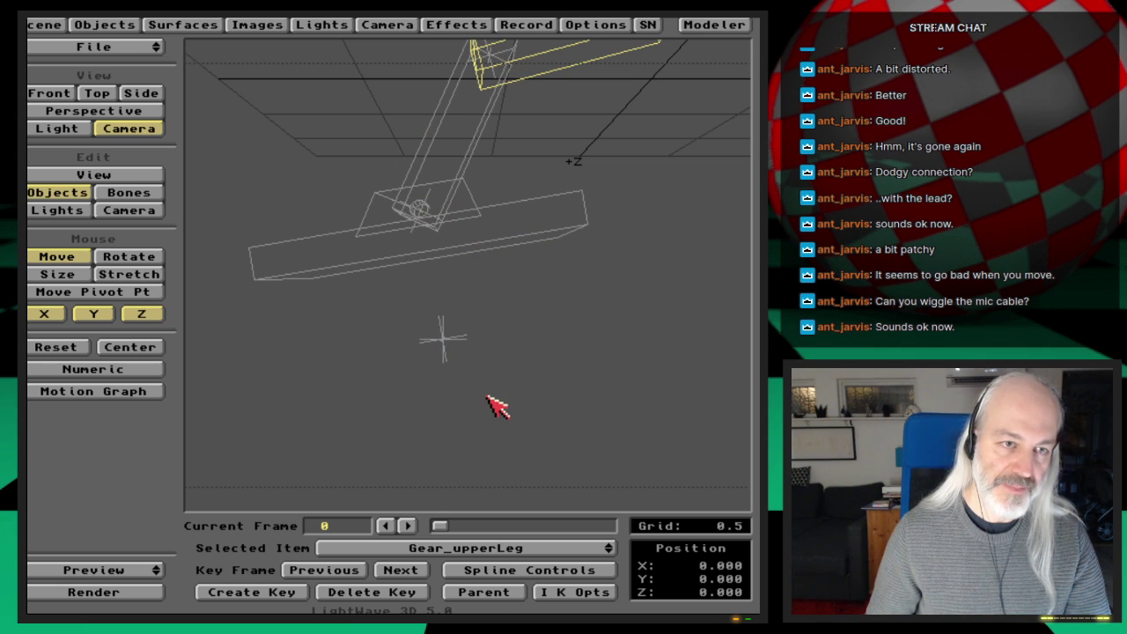
# Start loading another scene and browse to the 3D:Scenes/Tutorial drawer
pyautogui.moveTo(157, 57); pyautogui.dragTo(158, 69)
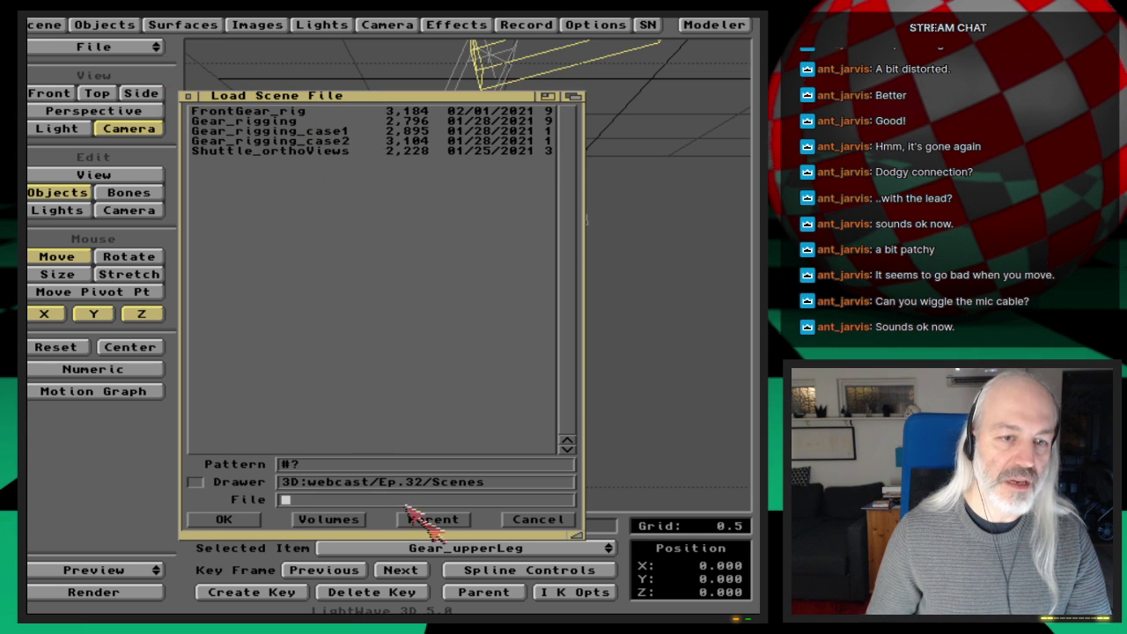
pyautogui.click(432, 520)
pyautogui.click(434, 520)
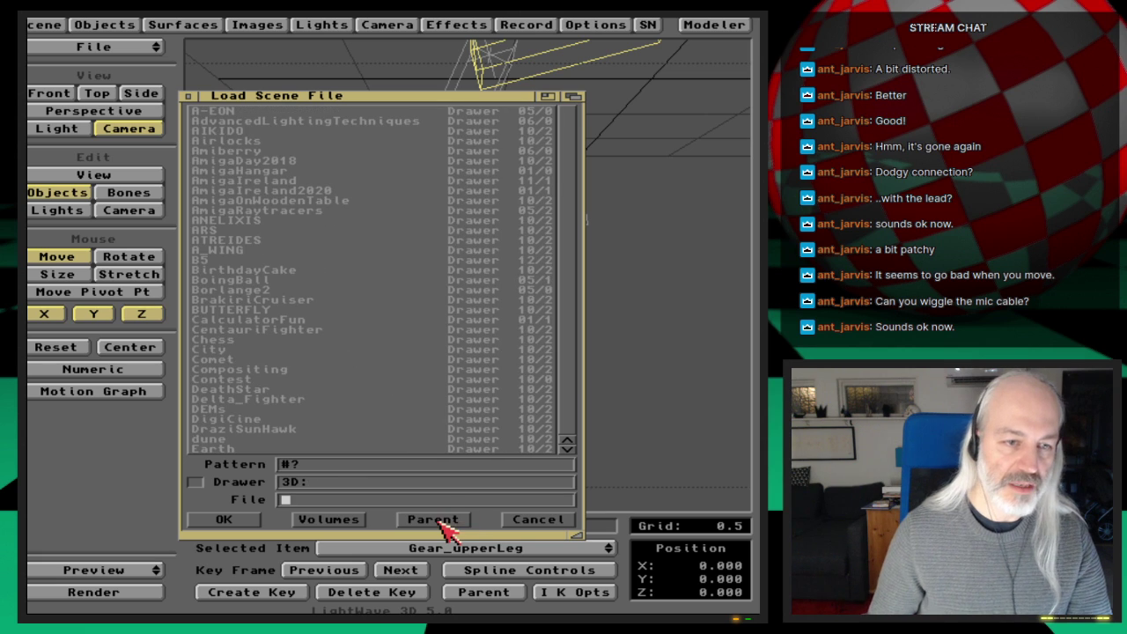
pyautogui.click(445, 520)
pyautogui.write('scenes/')
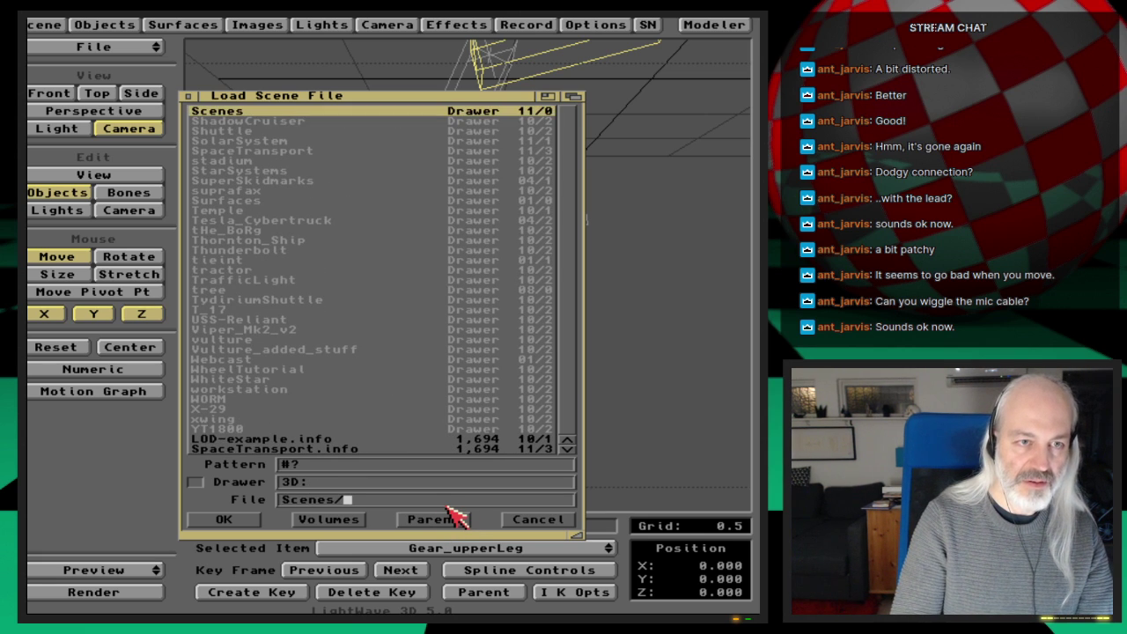
pyautogui.press('Return')
pyautogui.press('Down')
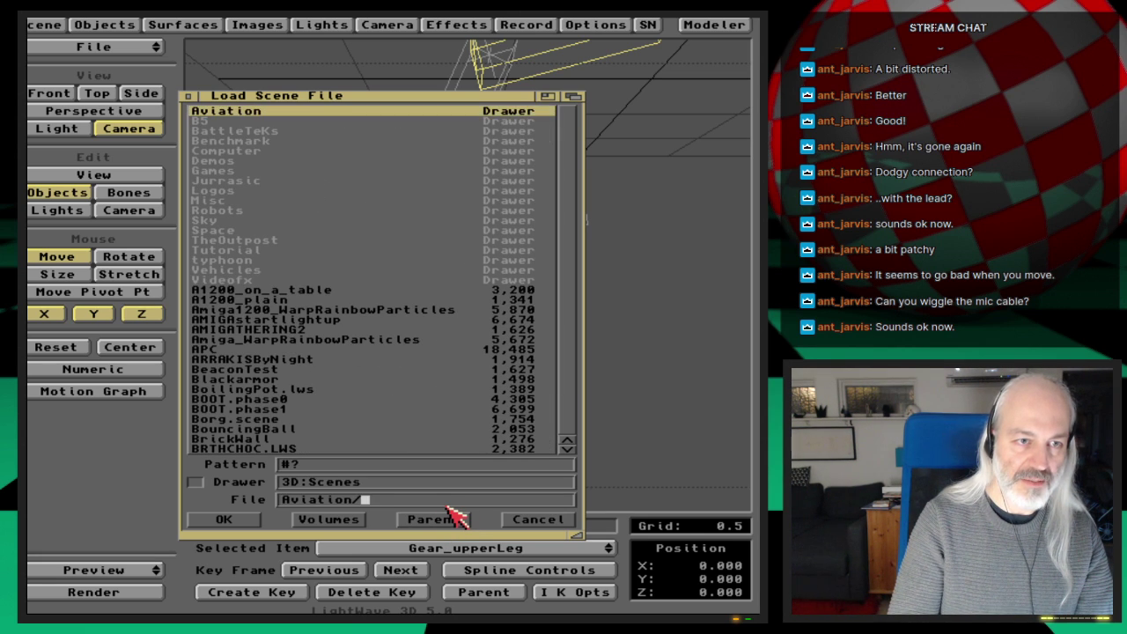
pyautogui.press('Down')
pyautogui.press('Down')
pyautogui.press('Down')
pyautogui.press('Down')
pyautogui.press('Down')
pyautogui.press('Down')
pyautogui.press('Down')
pyautogui.press('Down')
pyautogui.press('Down')
pyautogui.press('Down')
pyautogui.press('Down')
pyautogui.press('Down')
pyautogui.press('Down')
pyautogui.press('Down')
pyautogui.press('Return')
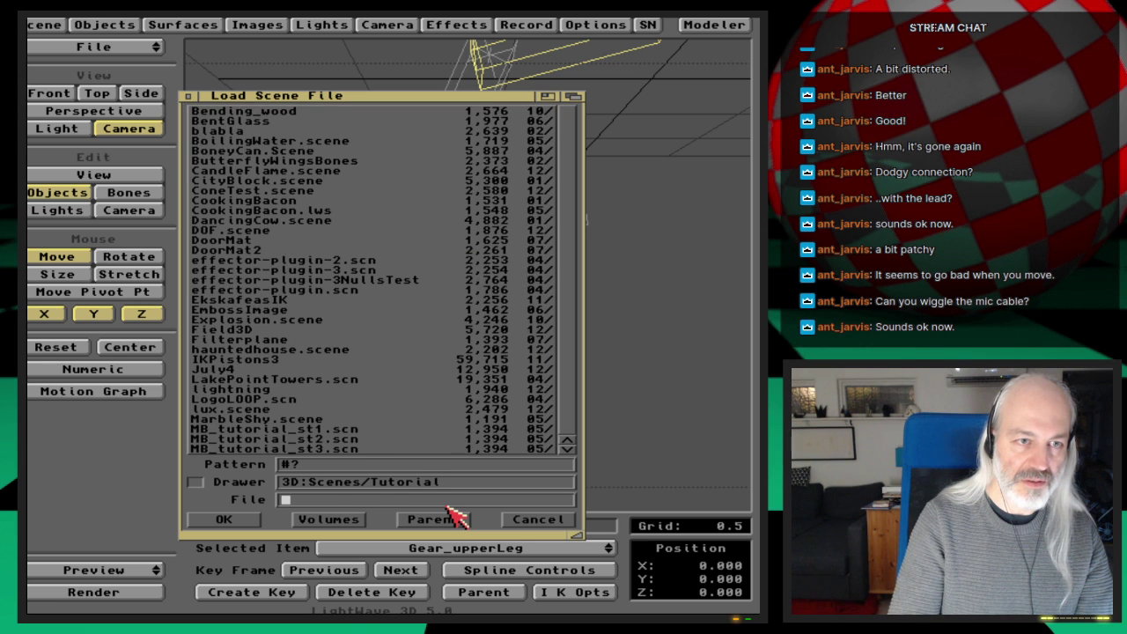
# Load the EkskafeasIK scene from the Tutorial drawer
pyautogui.press('Down')
pyautogui.press('Down')
pyautogui.press('Down')
pyautogui.press('Down')
pyautogui.press('Down')
pyautogui.press('Down')
pyautogui.press('Down')
pyautogui.press('Down')
pyautogui.press('Down')
pyautogui.press('Down')
pyautogui.press('Down')
pyautogui.press('Down')
pyautogui.press('Down')
pyautogui.press('Down')
pyautogui.press('Down')
pyautogui.press('Down')
pyautogui.press('Down')
pyautogui.press('Down')
pyautogui.press('Down')
pyautogui.press('Down')
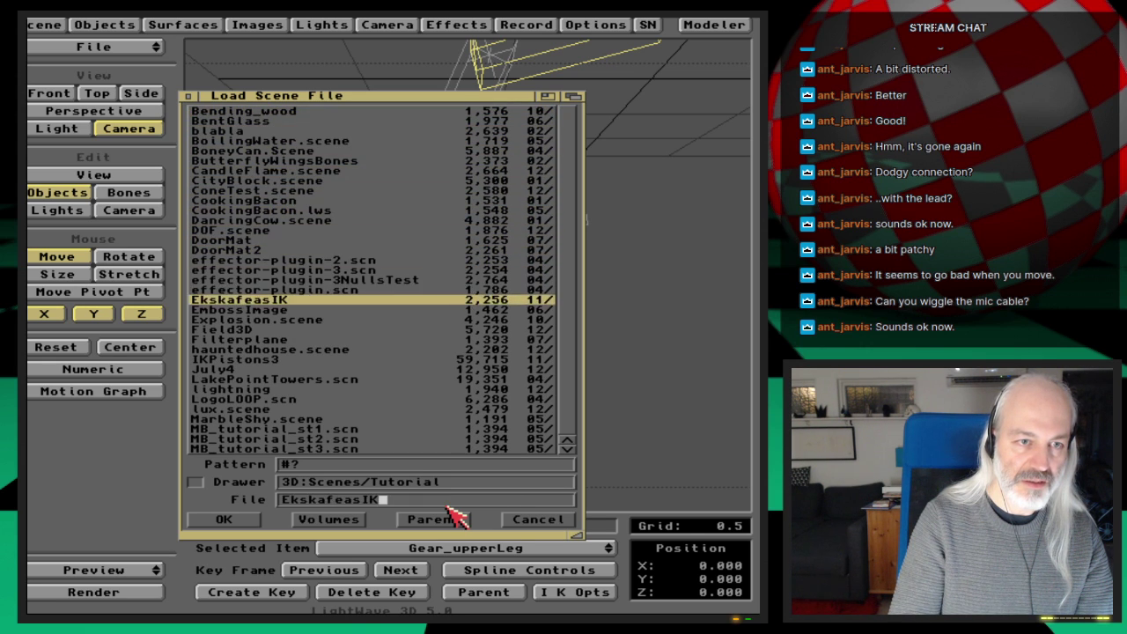
pyautogui.press('Return')
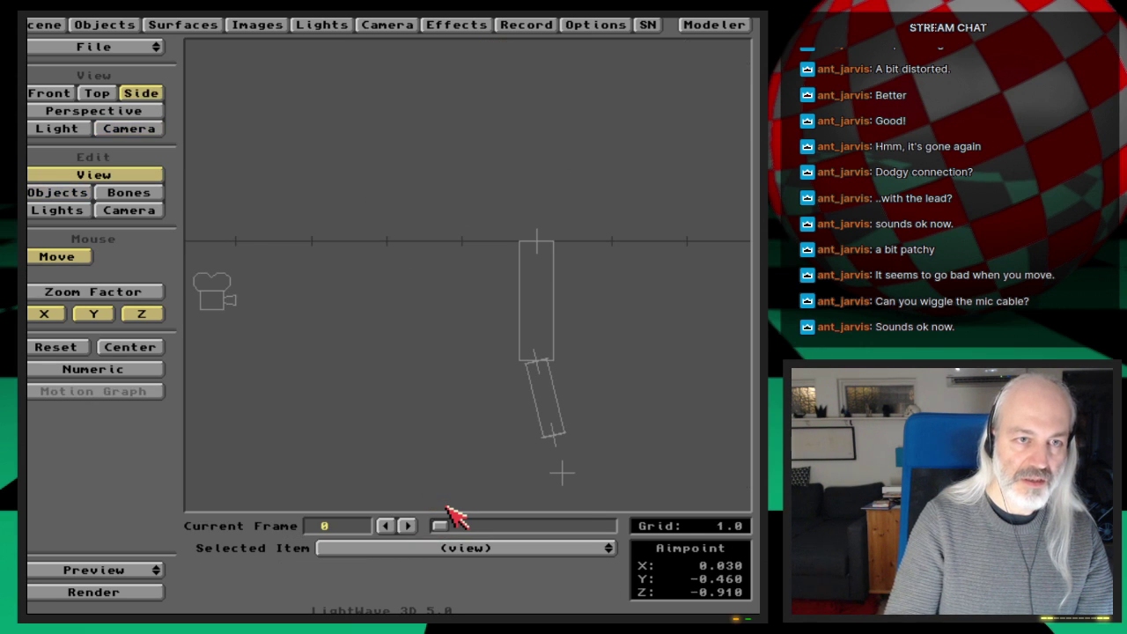
# Select the goal NullObject and move it to about Y -2.12, Z -1.05 so the jointed arm bends after it
pyautogui.click(78, 188)
pyautogui.press('Down')
pyautogui.press('Down')
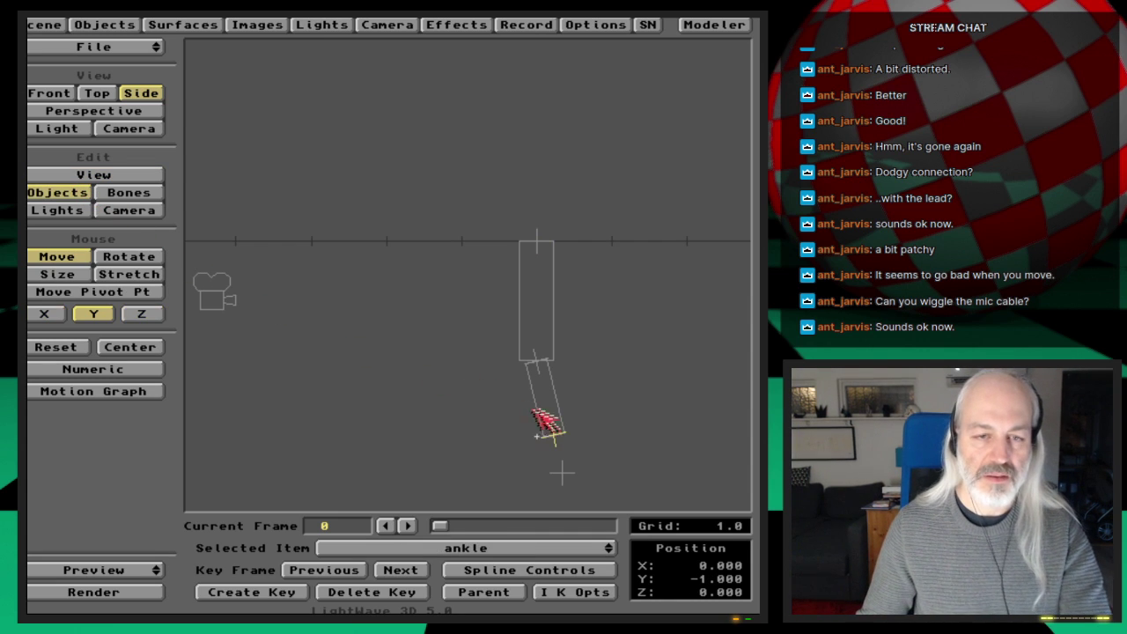
pyautogui.press('Down')
pyautogui.moveTo(633, 486); pyautogui.dragTo(507, 325)
pyautogui.moveTo(562, 473); pyautogui.dragTo(561, 473)
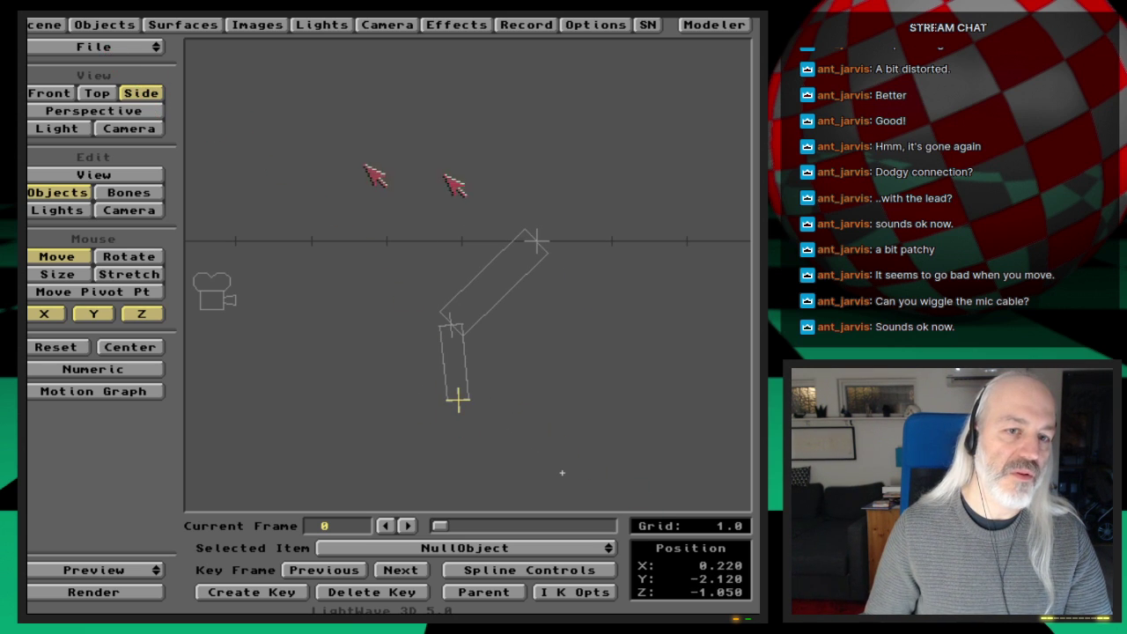
# Quit the 3D program without saving the scene and return to the Workbench desktop
pyautogui.click(132, 44)
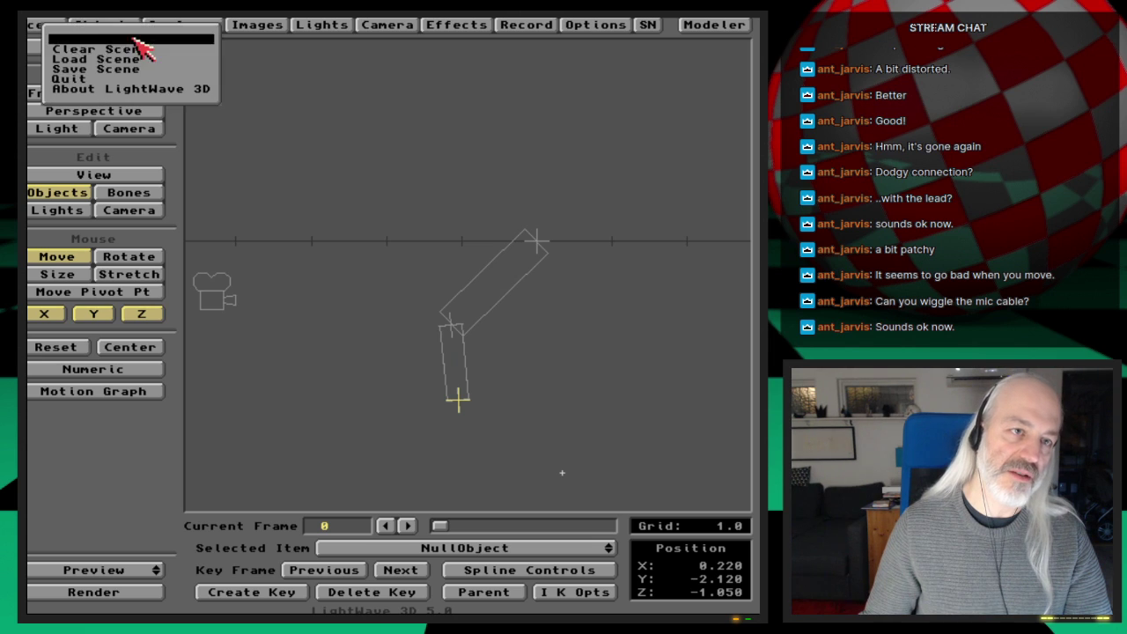
pyautogui.click(154, 85)
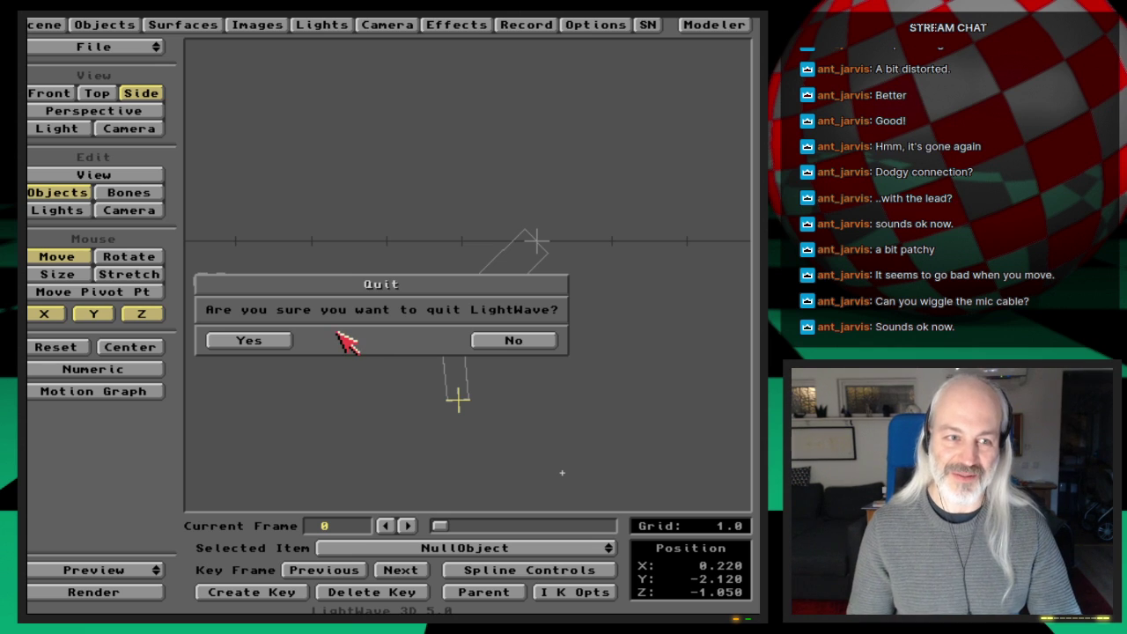
pyautogui.click(264, 340)
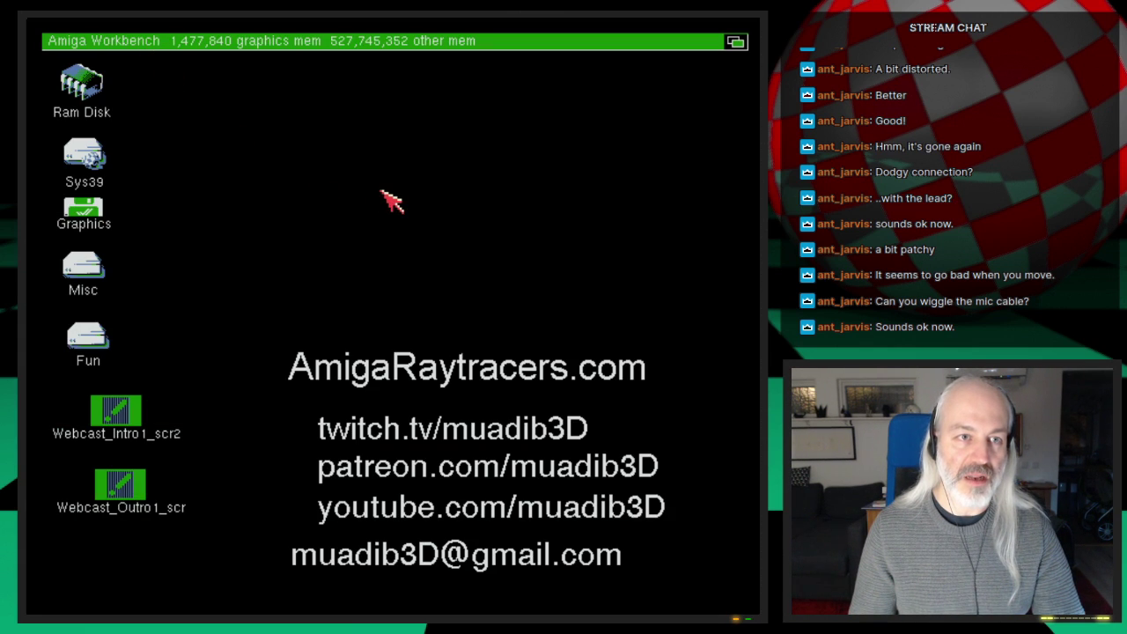
pyautogui.moveTo(253, 257); pyautogui.dragTo(702, 597)
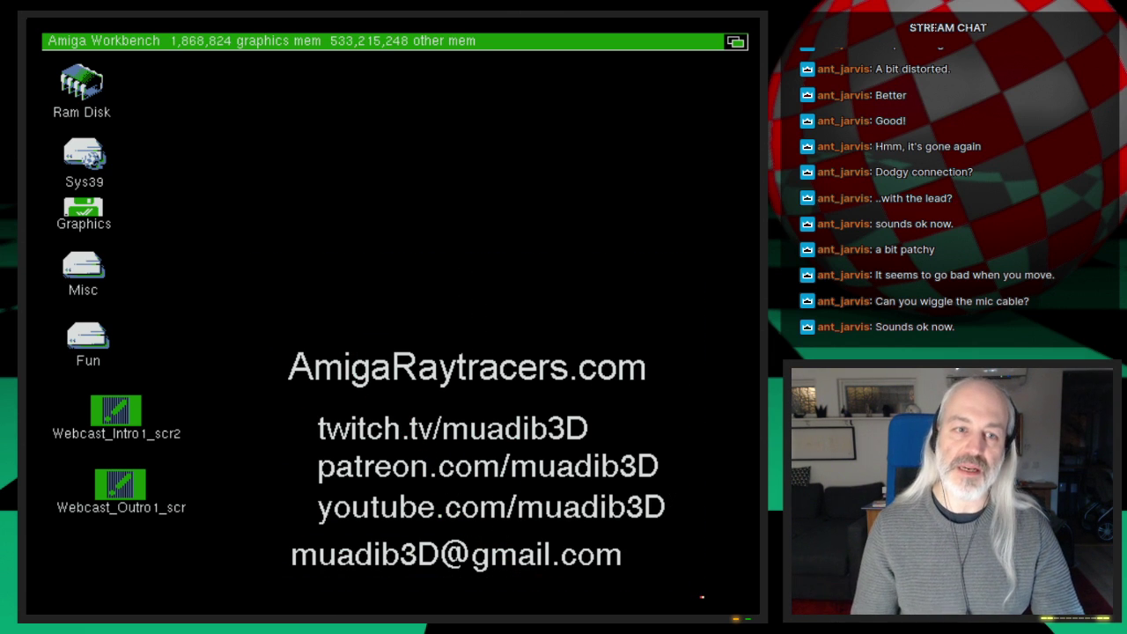